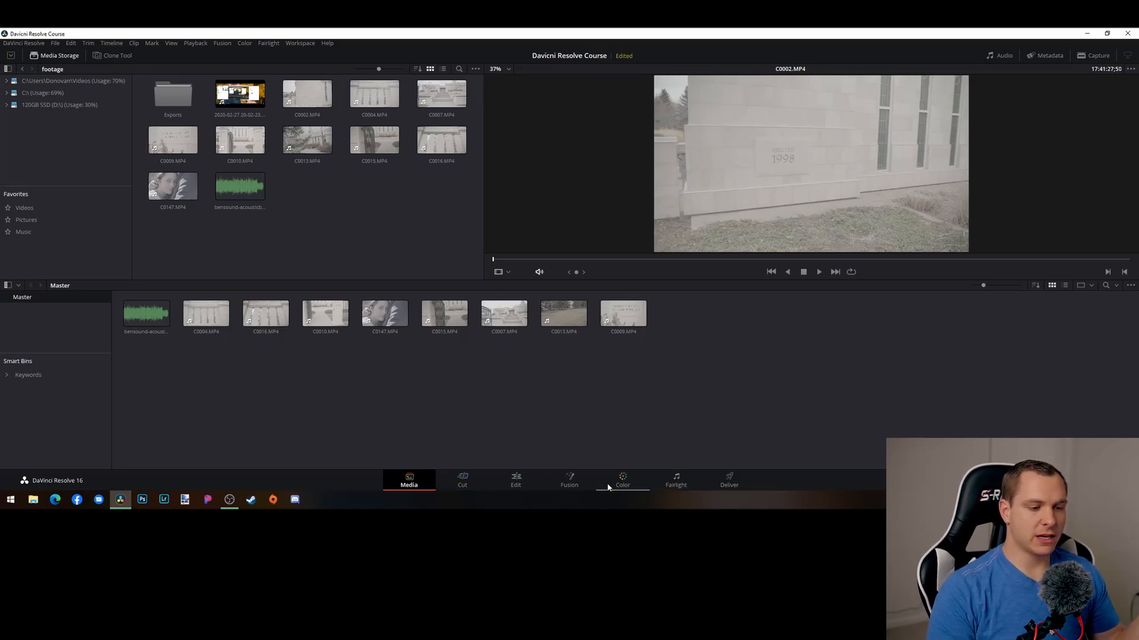
Look over the Deliver and Media pages, ending on the Cut page
click(728, 485)
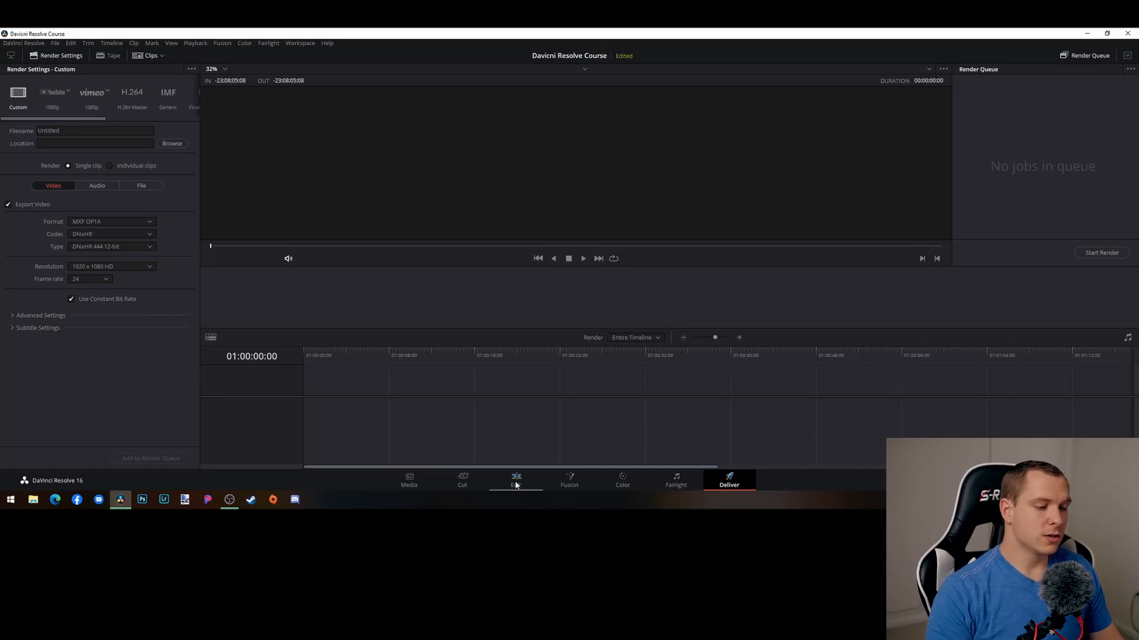
click(410, 480)
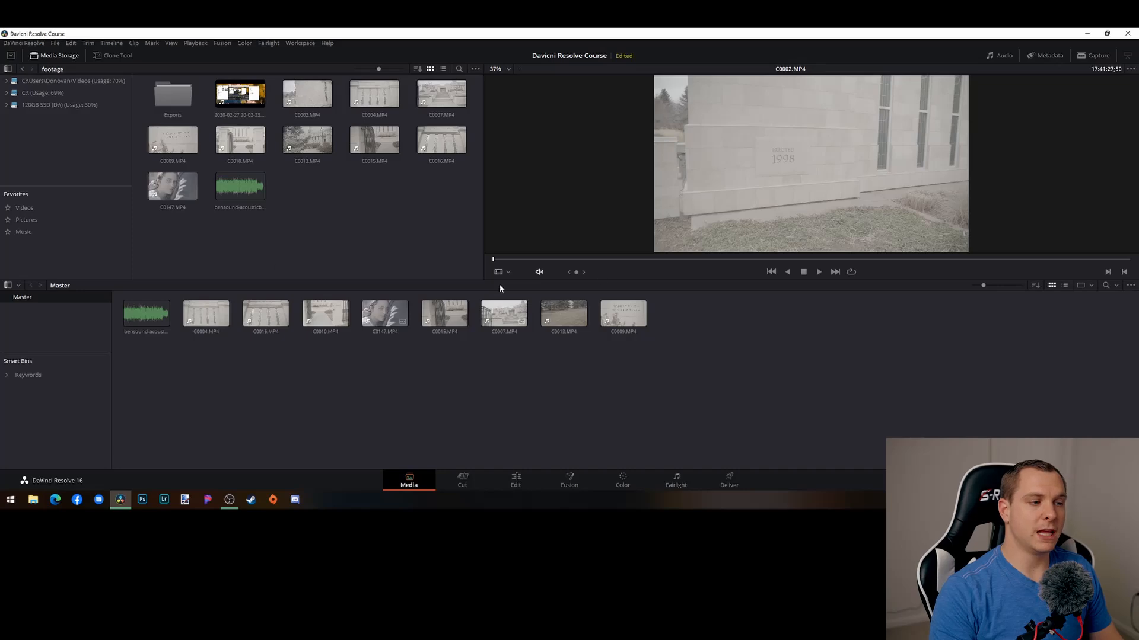
click(464, 479)
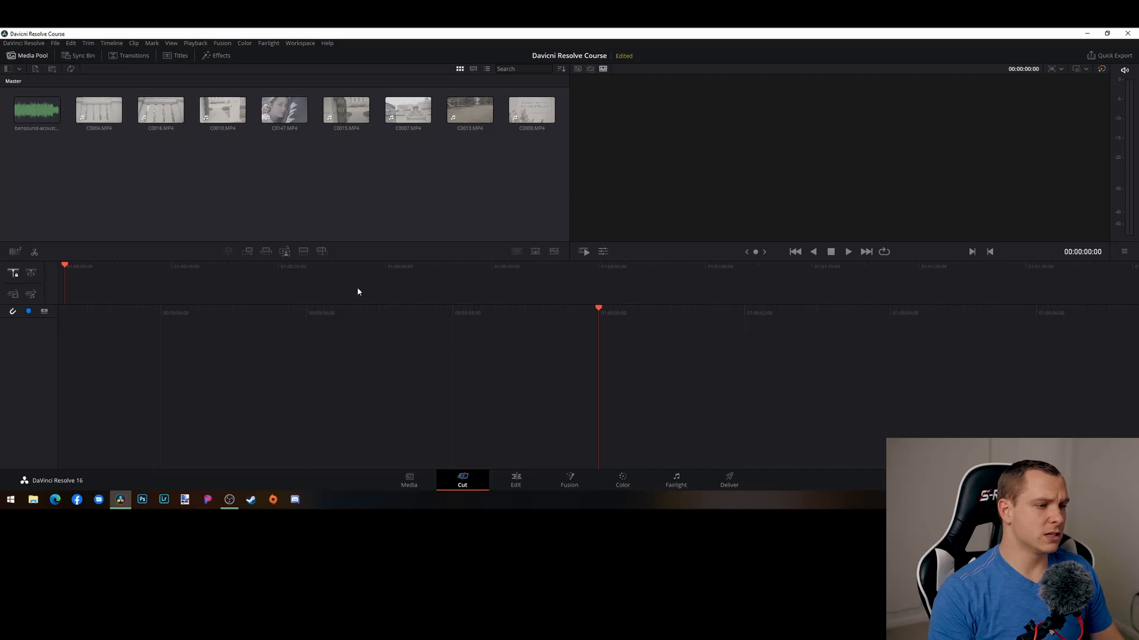
Preview clip C0015.MP4 on the Cut page by scrubbing to 17:45:26;10, then clear the viewer
click(347, 110)
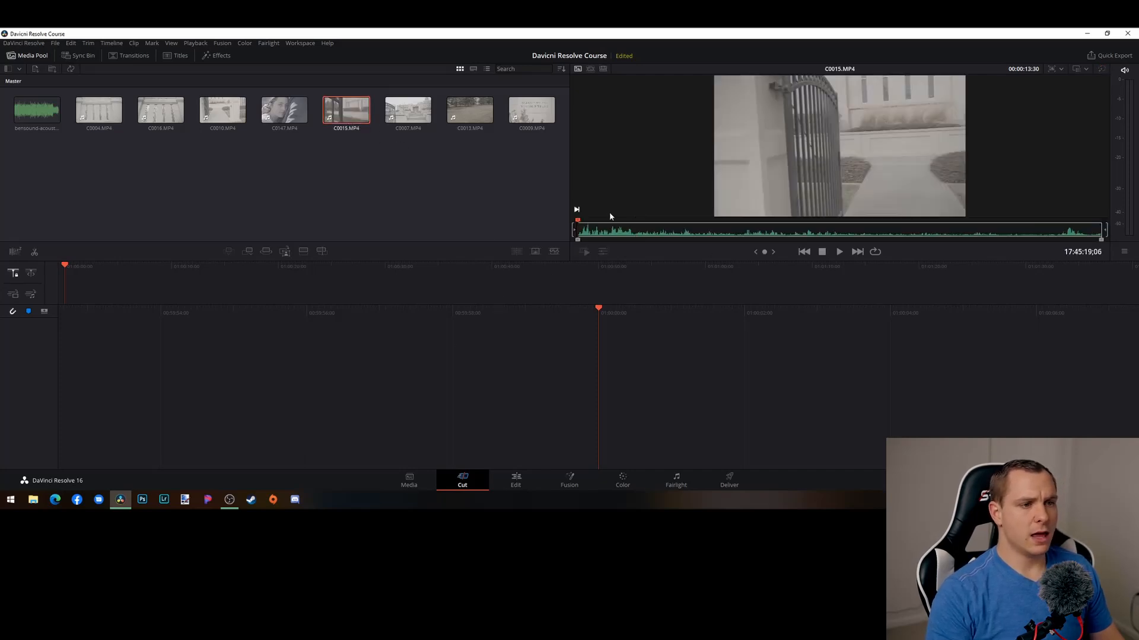
drag(578, 223, 852, 238)
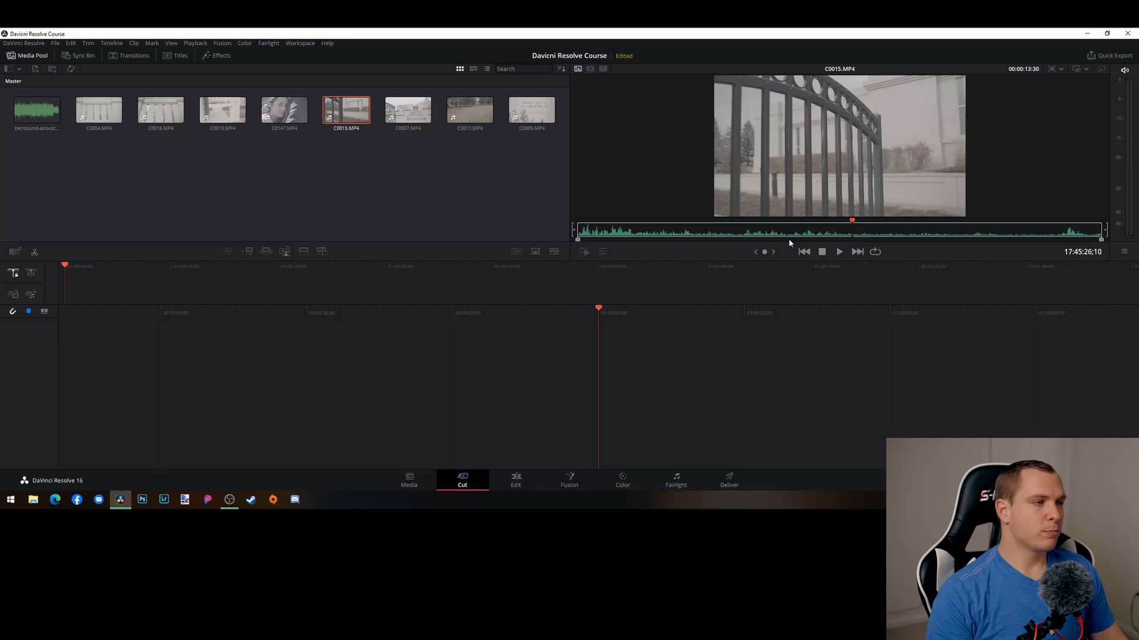
click(164, 202)
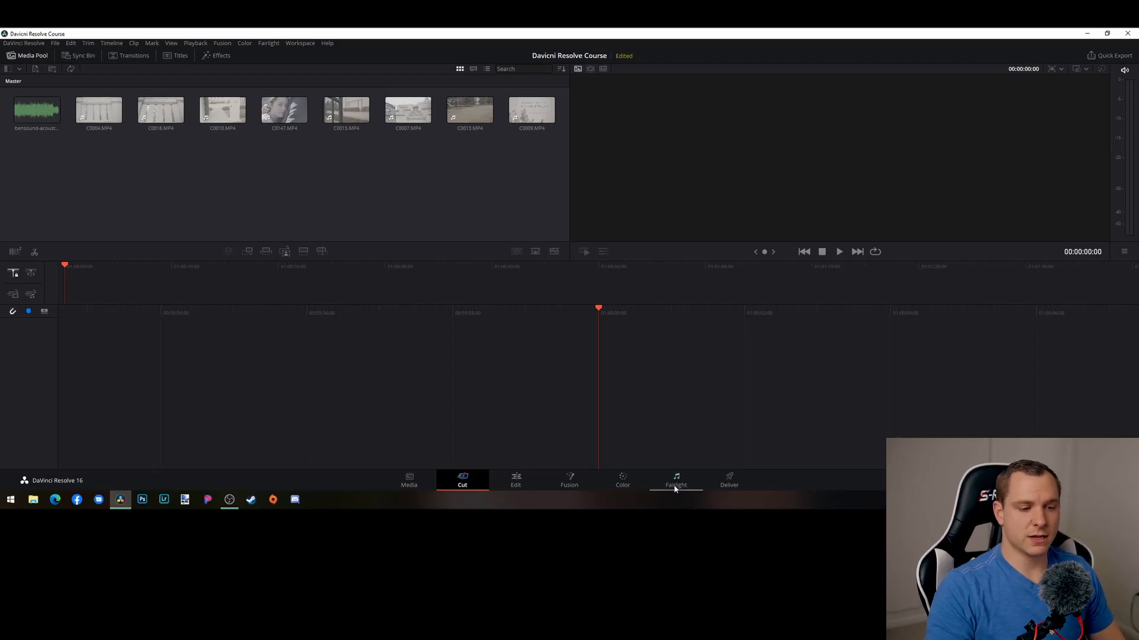
click(461, 453)
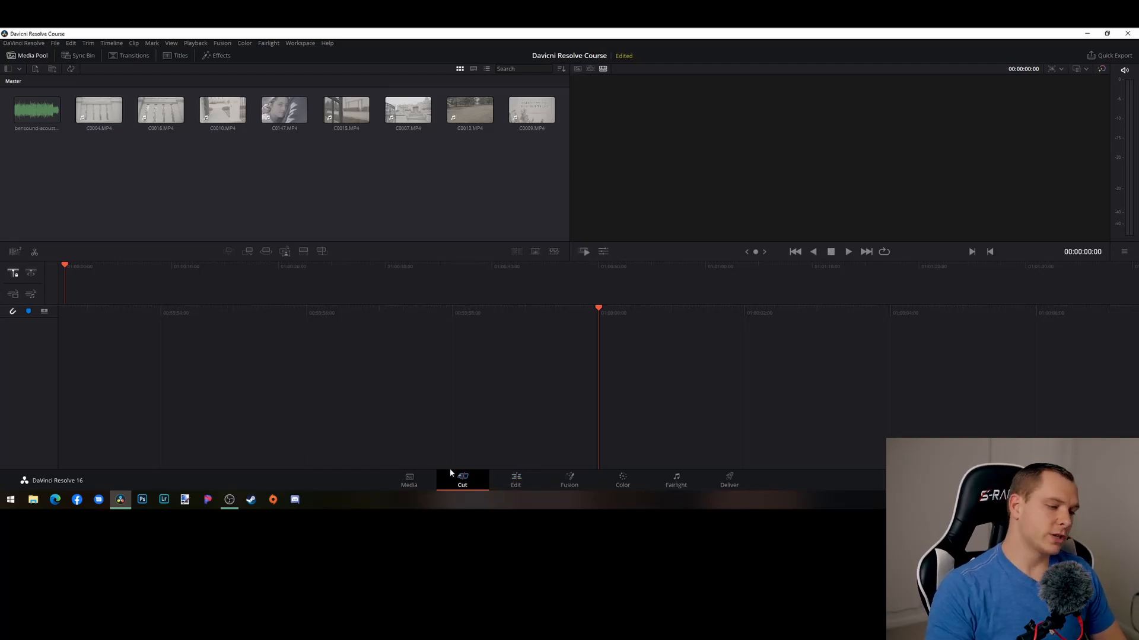
Switch to the Edit page and show the Media Pool there
click(516, 481)
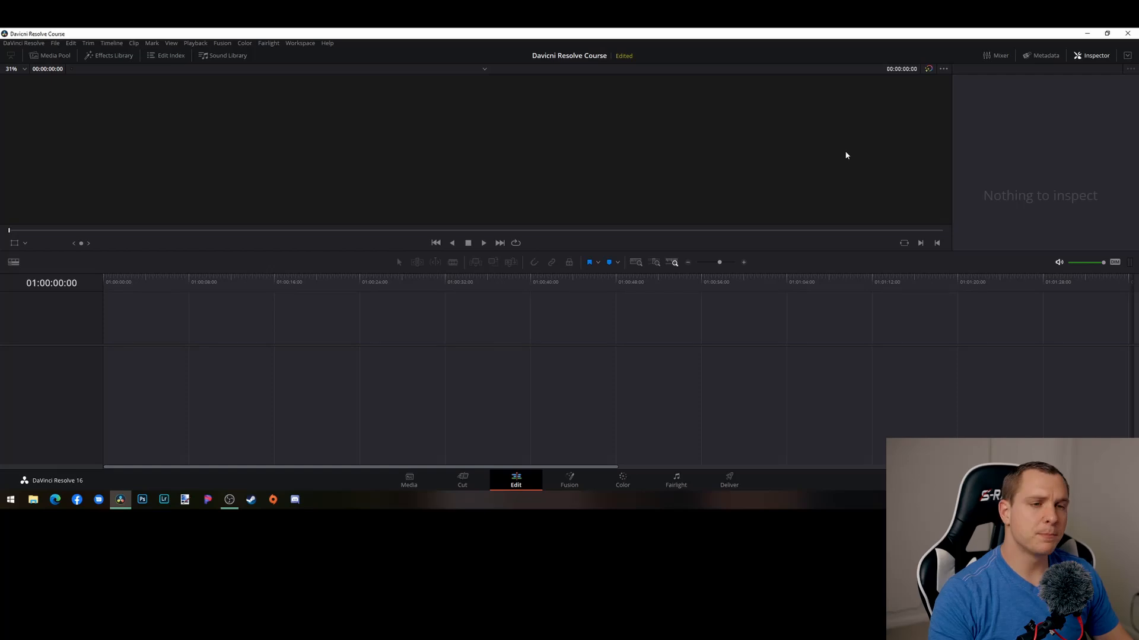
click(53, 55)
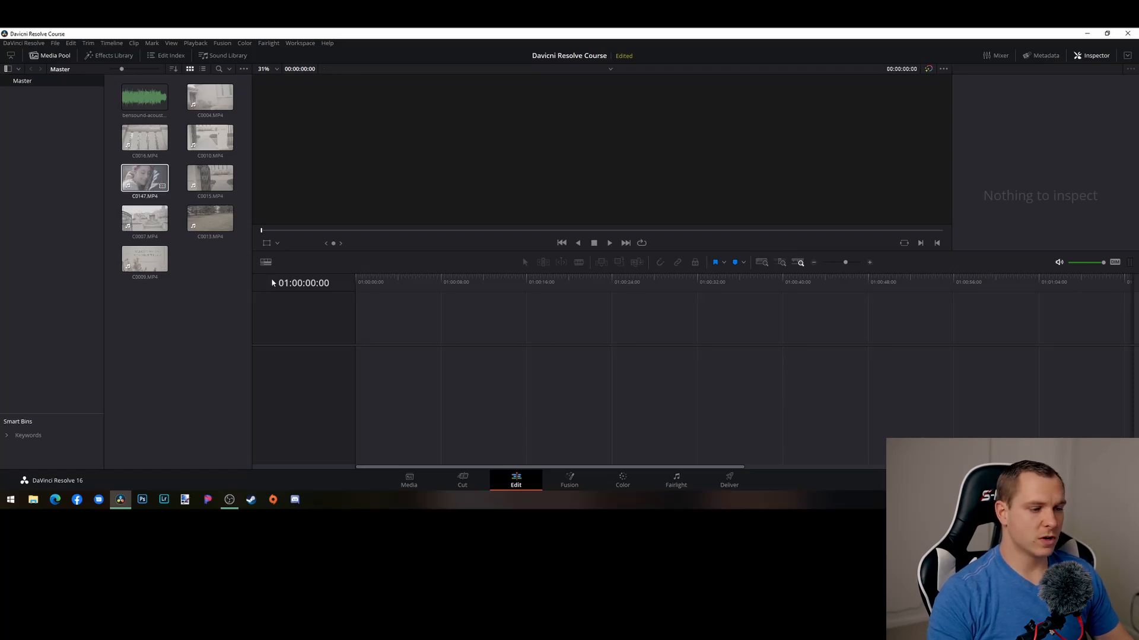
Compare the clips in the Media page's pool with those in the Edit page's Media Pool, ending on the Edit page
click(413, 482)
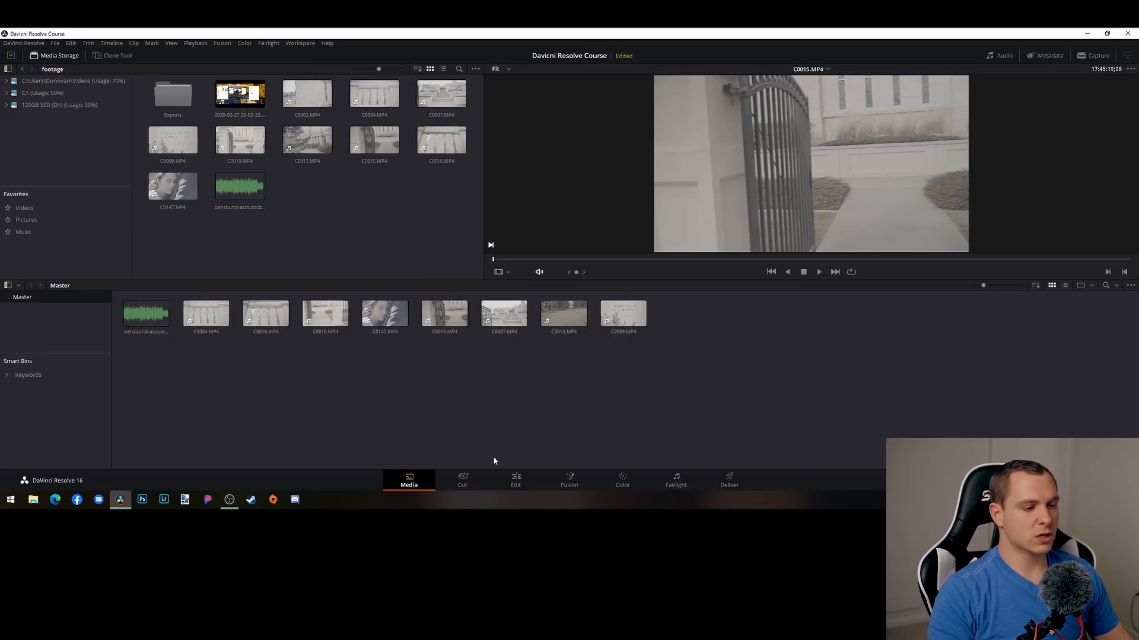
click(514, 479)
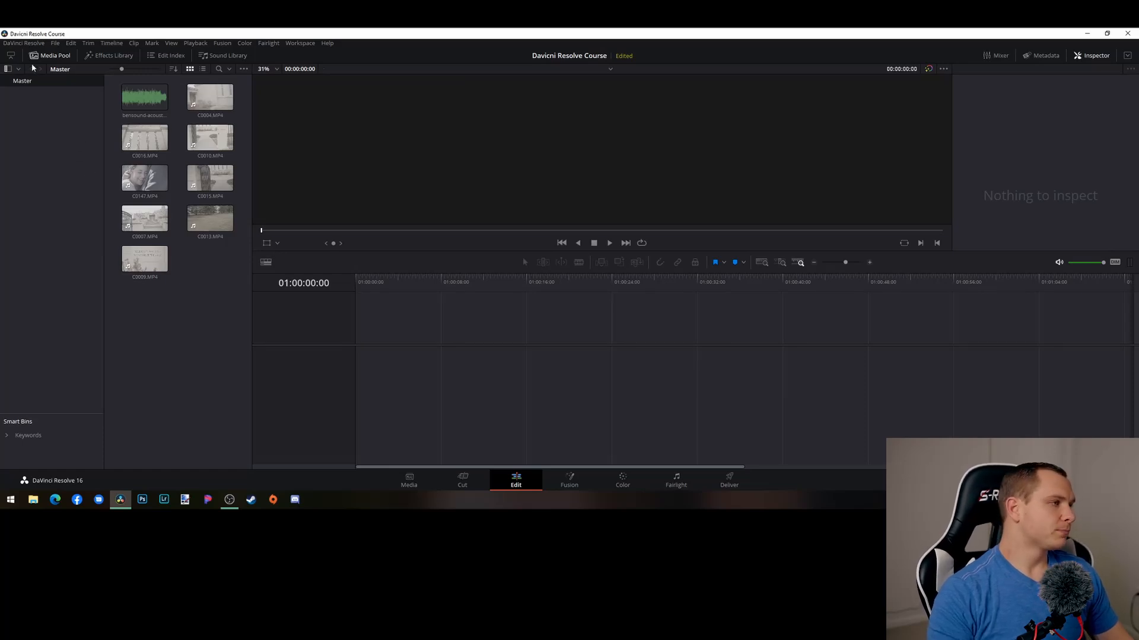
click(409, 482)
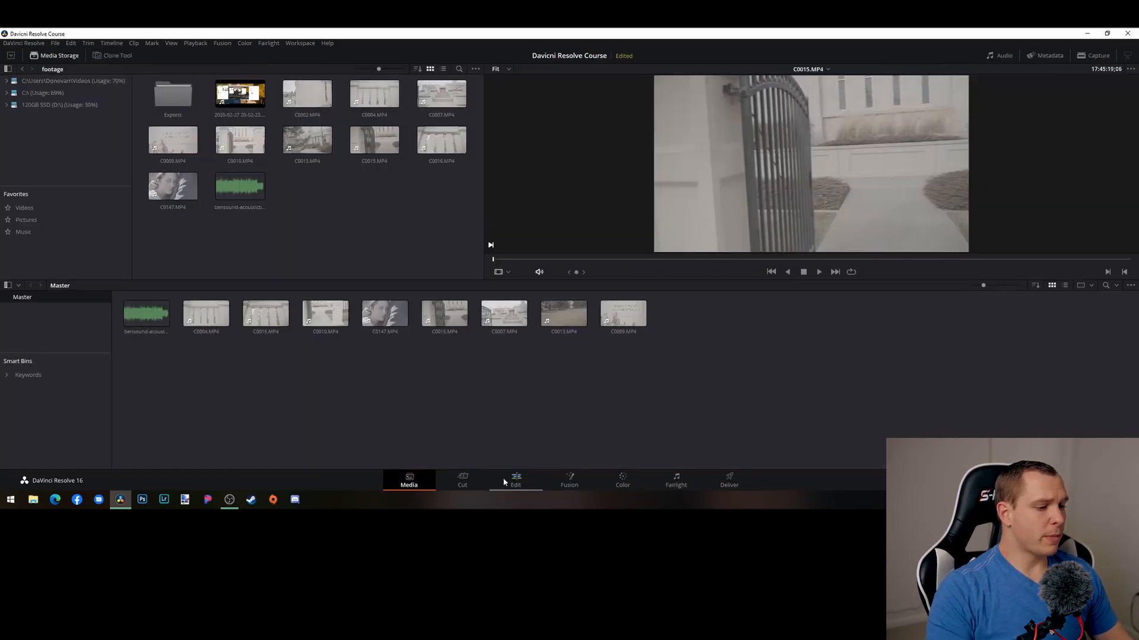
click(514, 482)
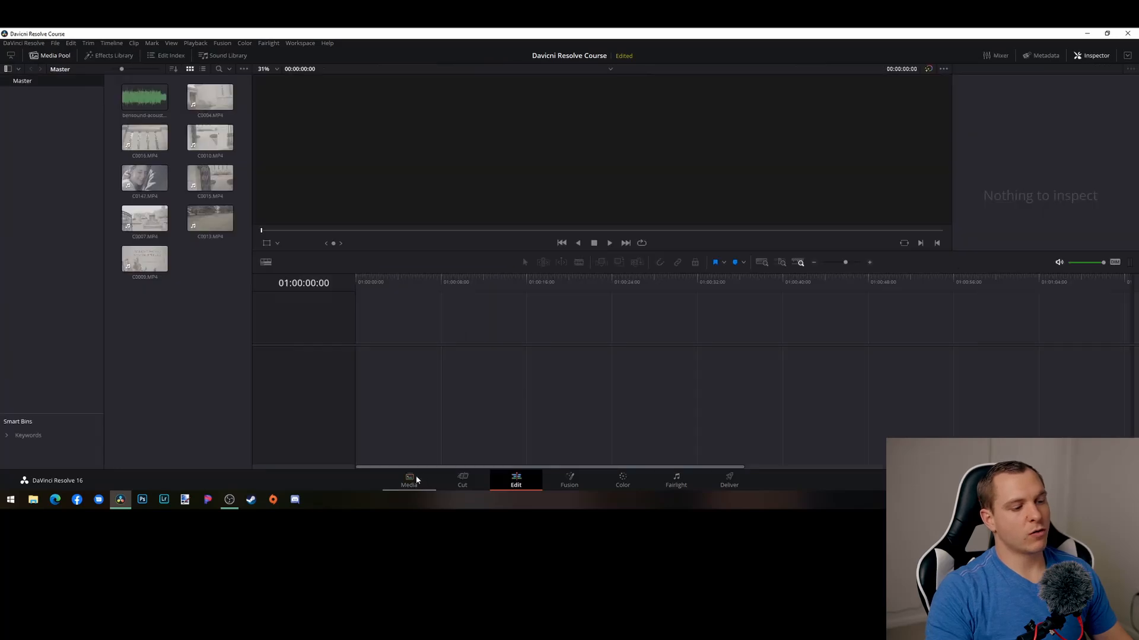
click(418, 480)
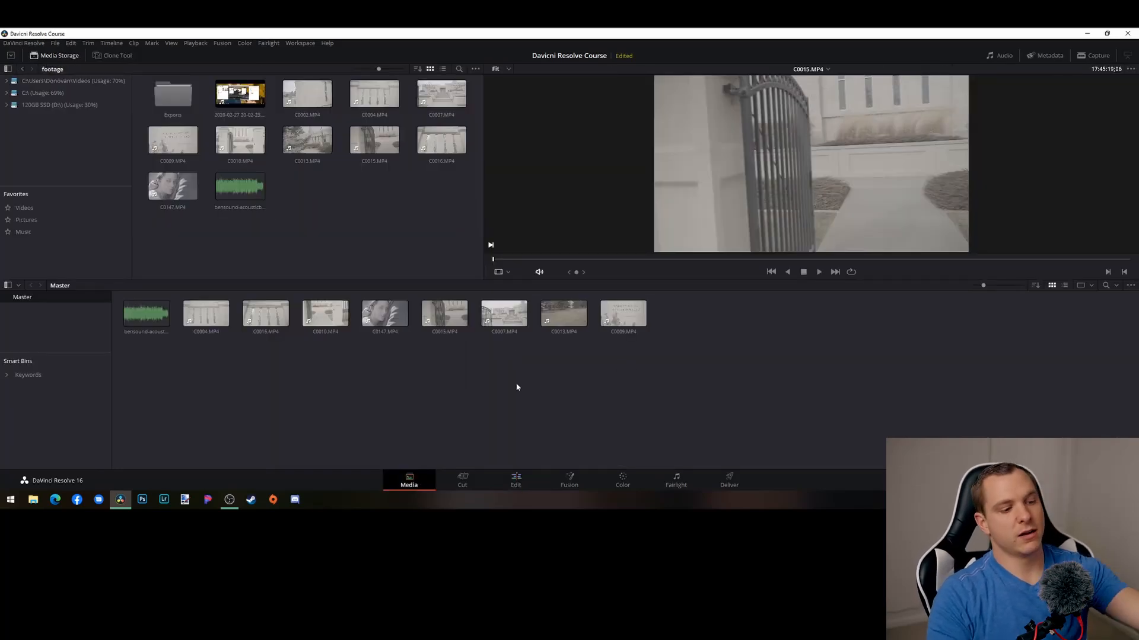
click(517, 480)
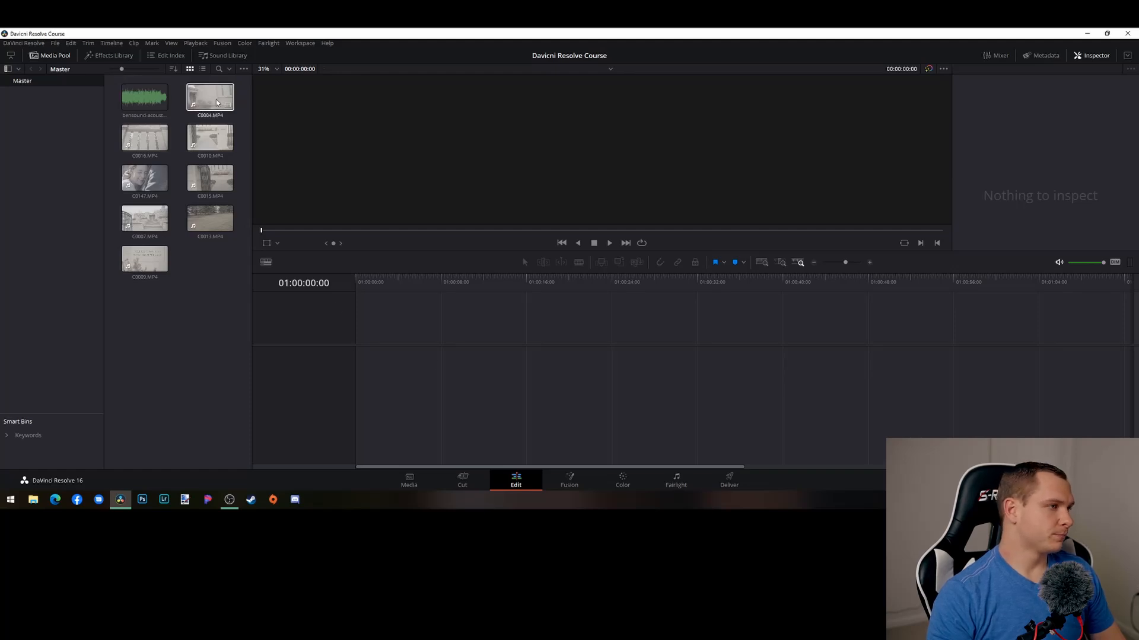
Create a timeline from clip C0147.MP4 and move the playhead to 01:00:03:02
click(161, 139)
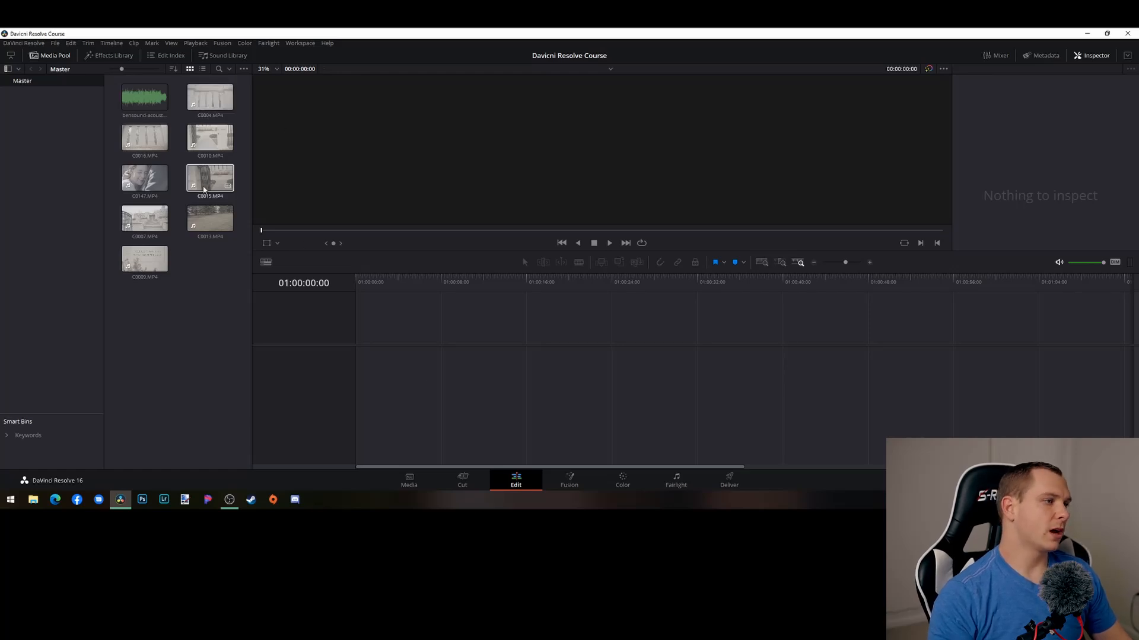
drag(145, 185, 370, 372)
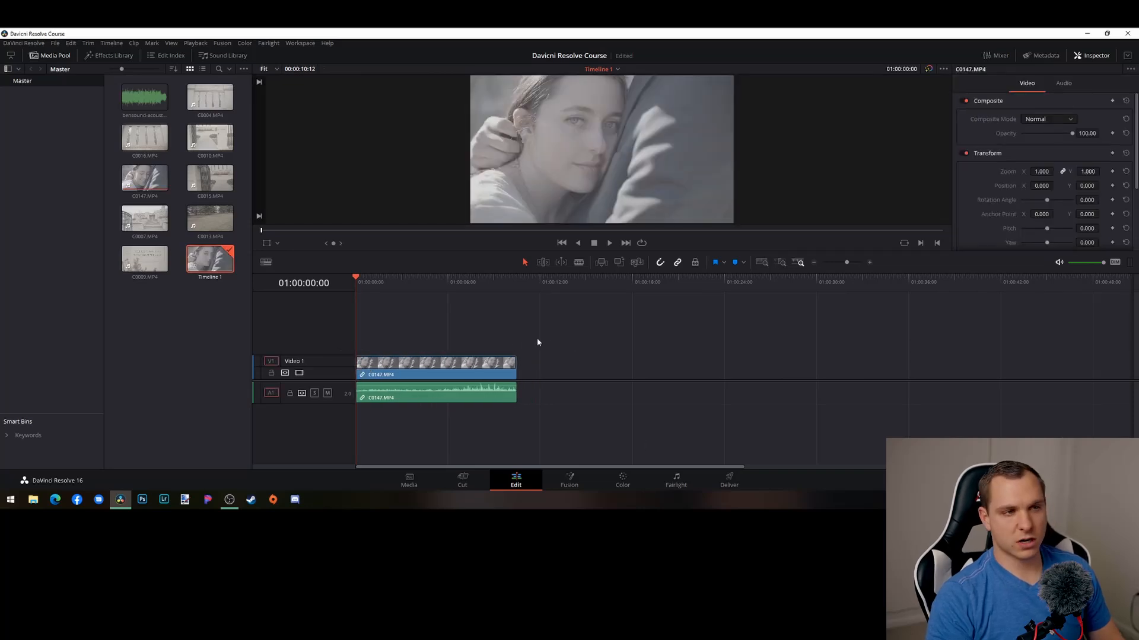
drag(356, 280, 371, 316)
Hide the Media Pool's bin list and reduce the pool to half height so the timeline spans the full width
click(154, 291)
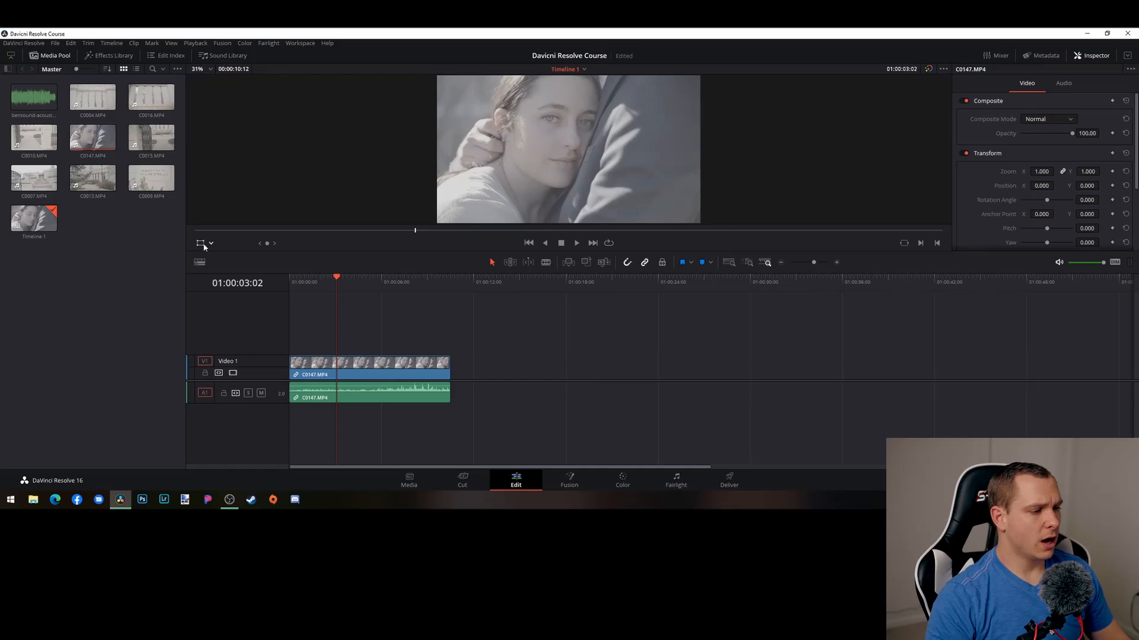
click(43, 101)
click(10, 56)
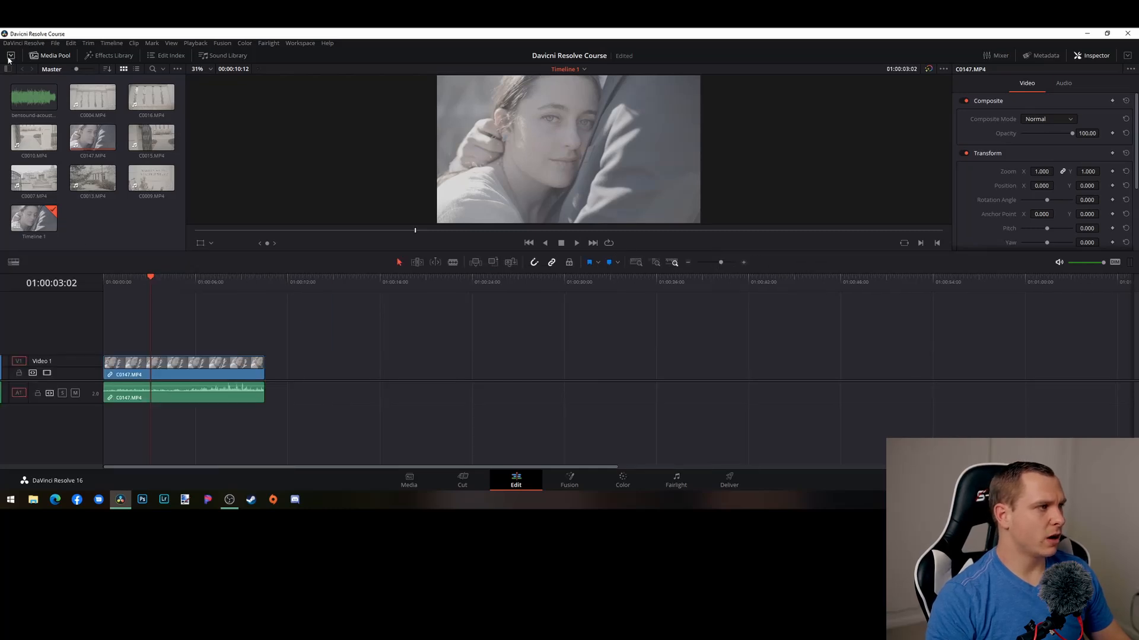
click(10, 56)
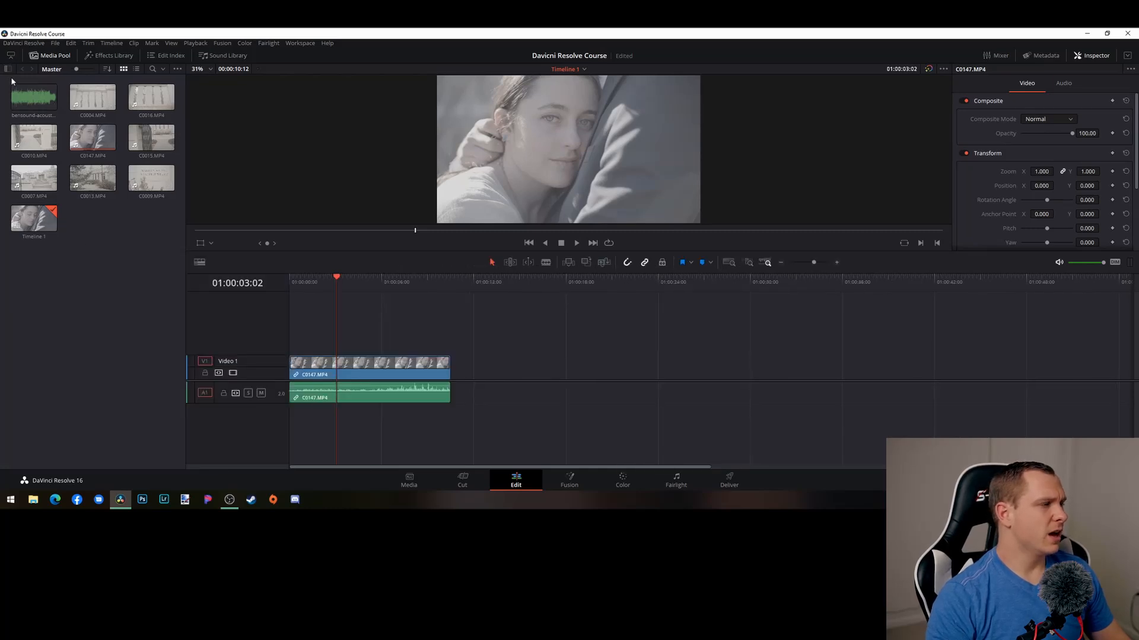
click(8, 69)
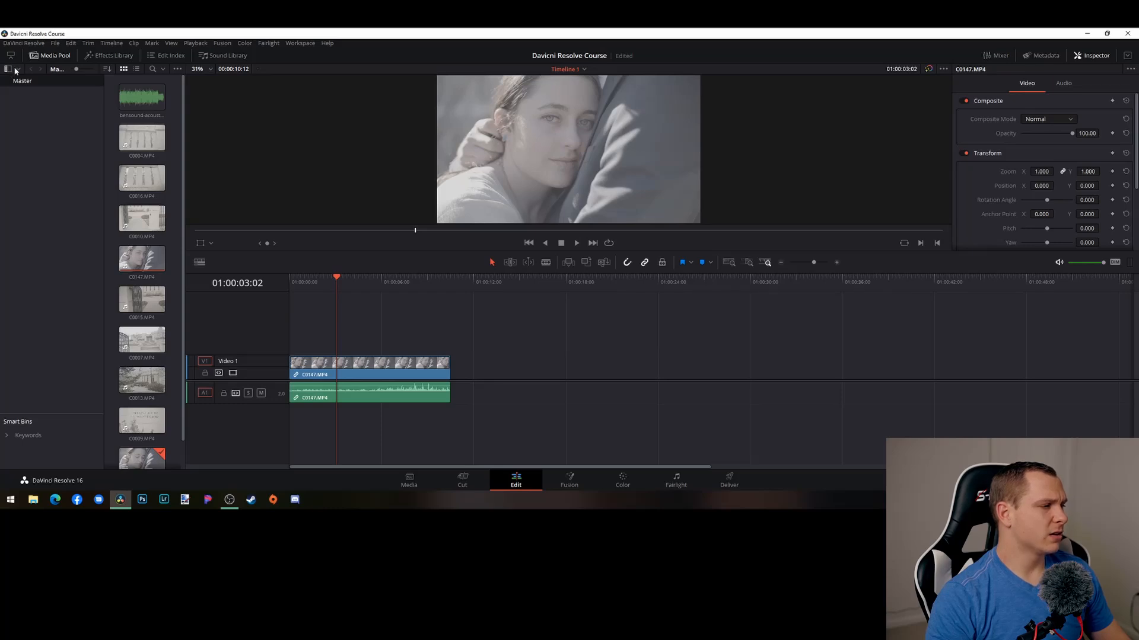
click(16, 70)
click(8, 71)
click(8, 70)
click(7, 69)
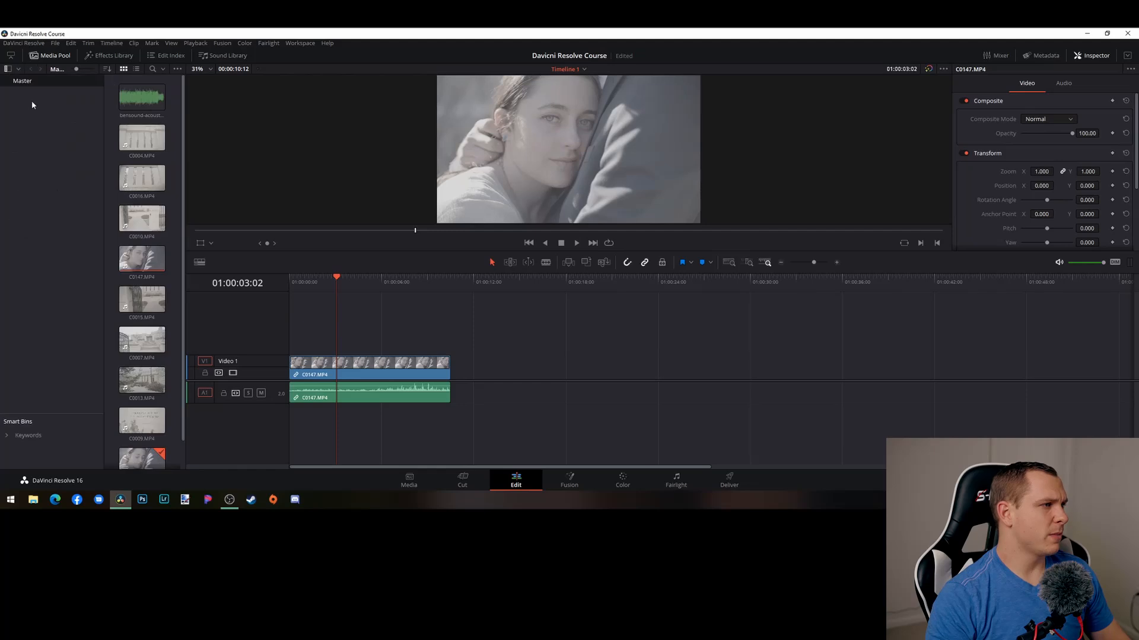
click(8, 69)
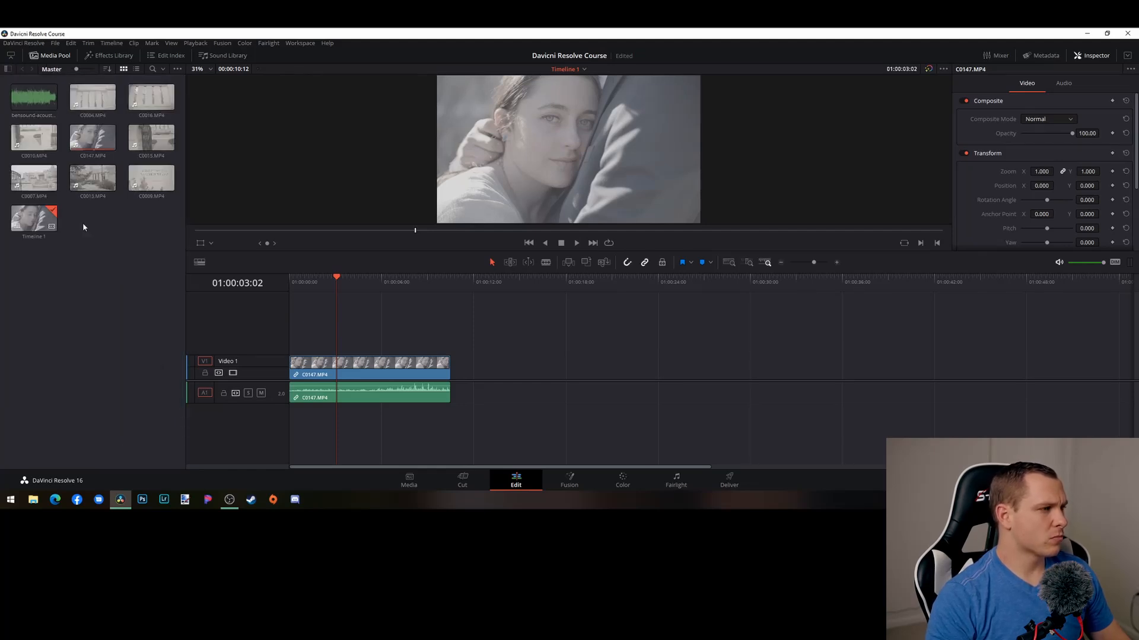
click(11, 56)
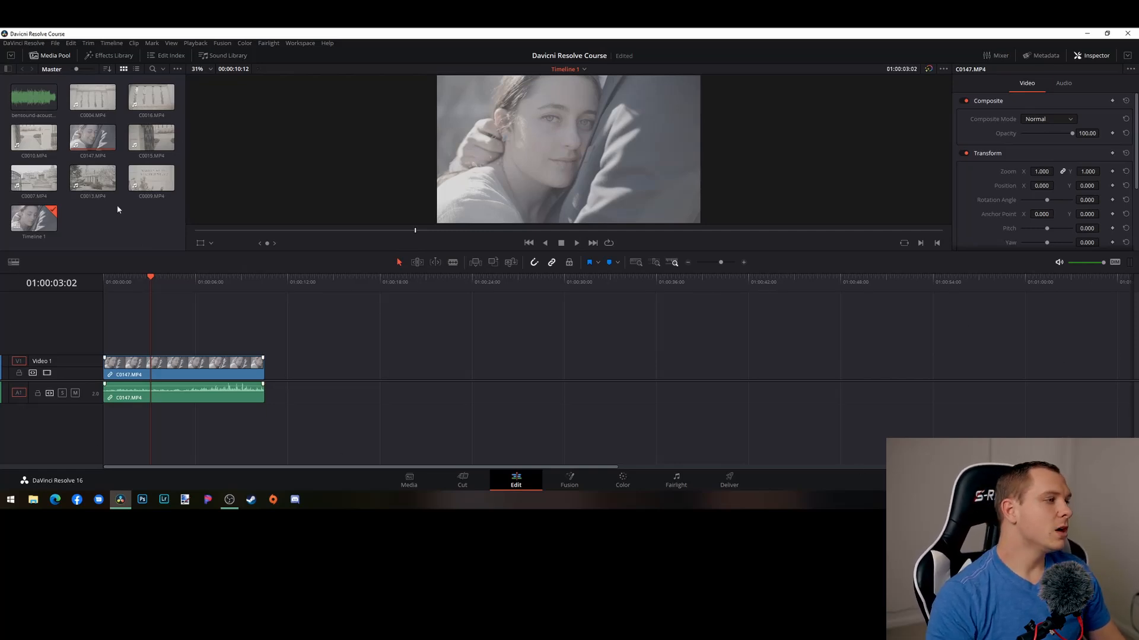
Rename the new timeline in the Media Pool as Test Edit
click(38, 241)
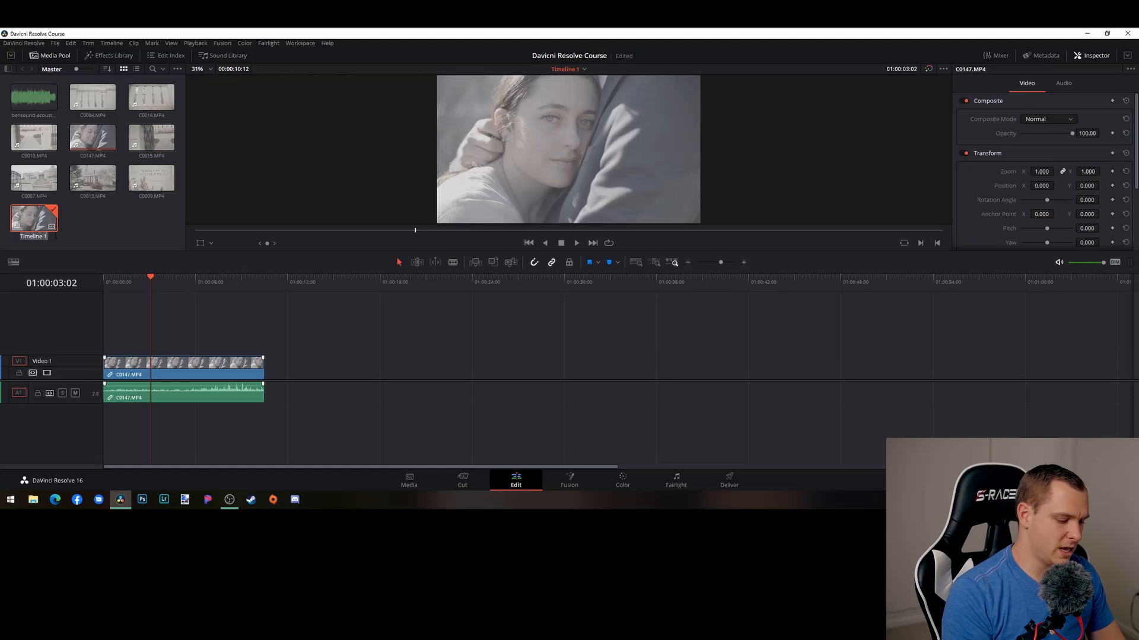
text(Test Edit)
key(Return)
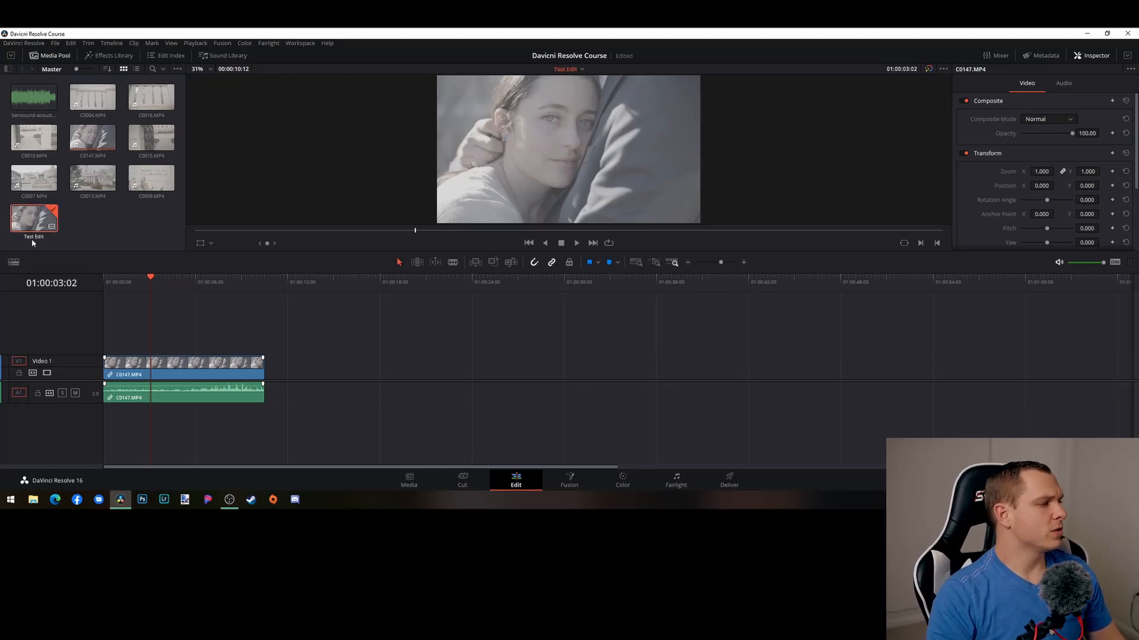
click(34, 238)
click(38, 239)
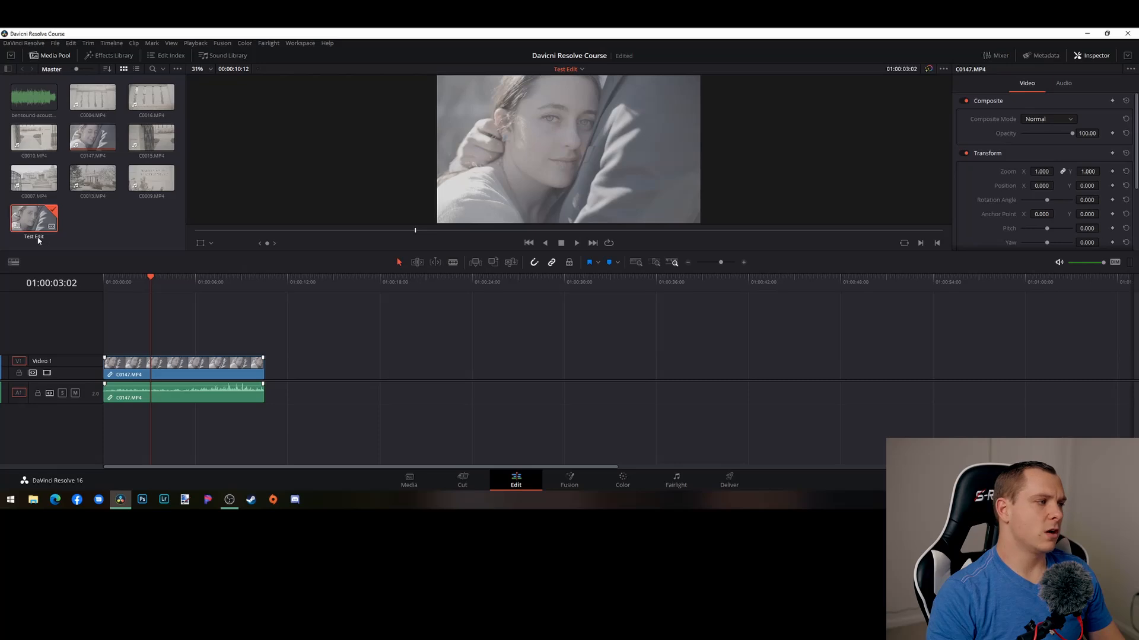
click(44, 236)
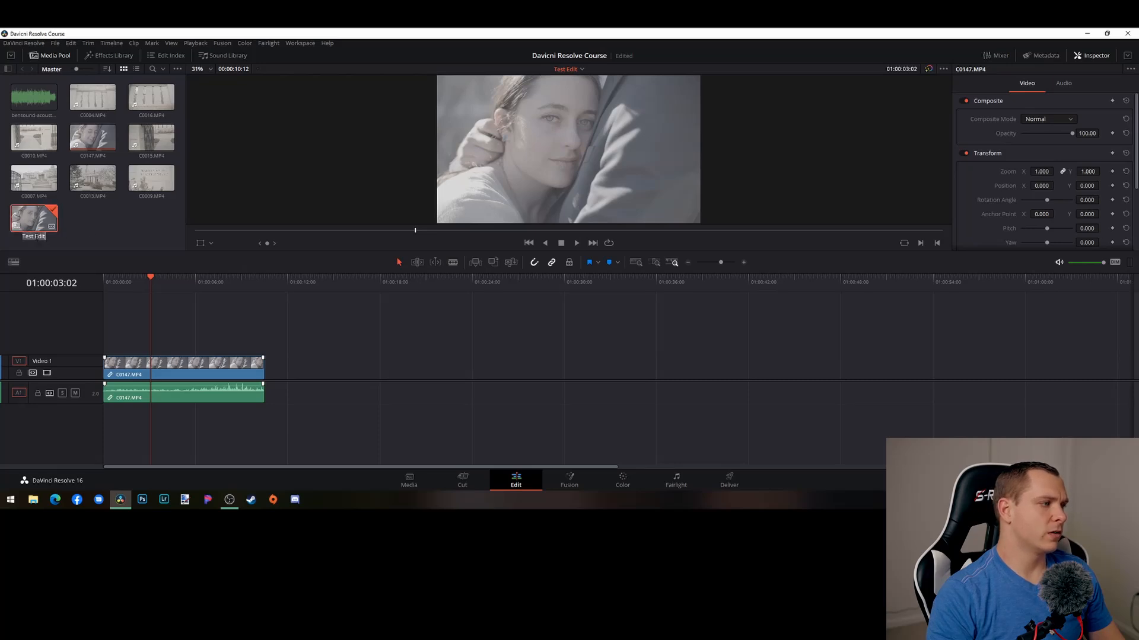
click(96, 232)
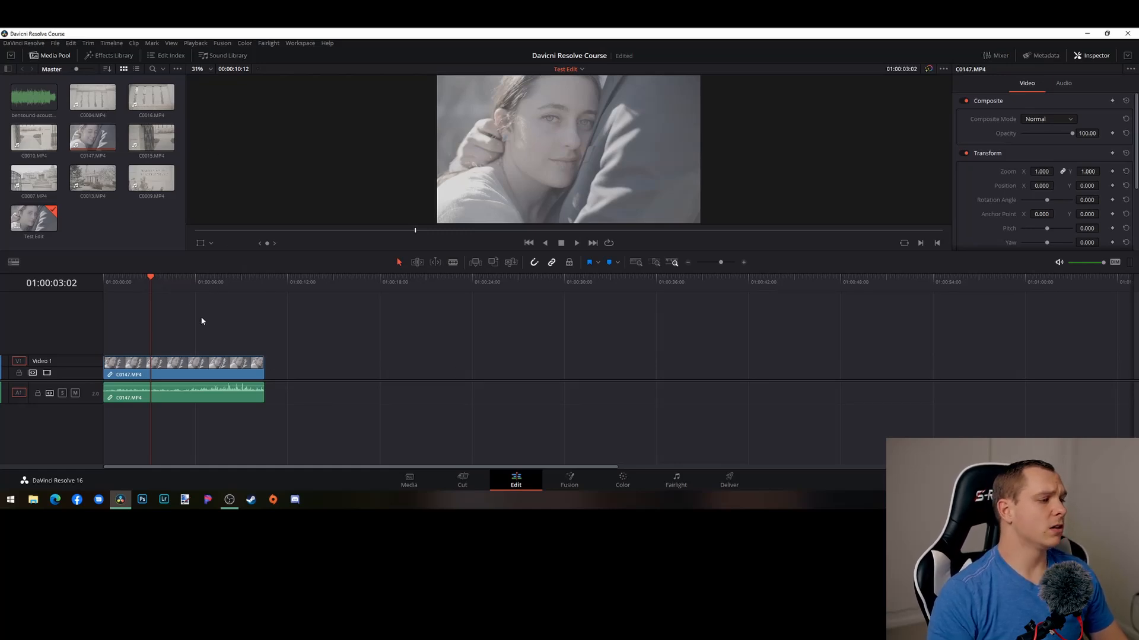
Delete the C0147.MP4 clip from the Test Edit timeline
click(191, 363)
key(Delete)
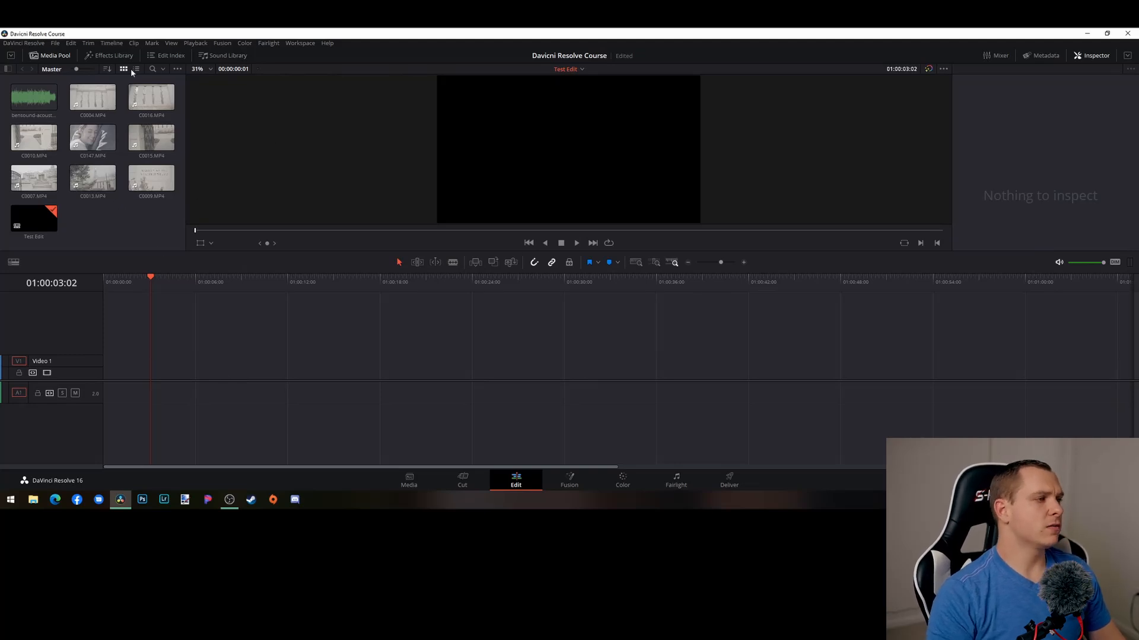
Load C0147.MP4 into the source viewer, play part of it, and position its playhead at 18:51:26;083
click(104, 148)
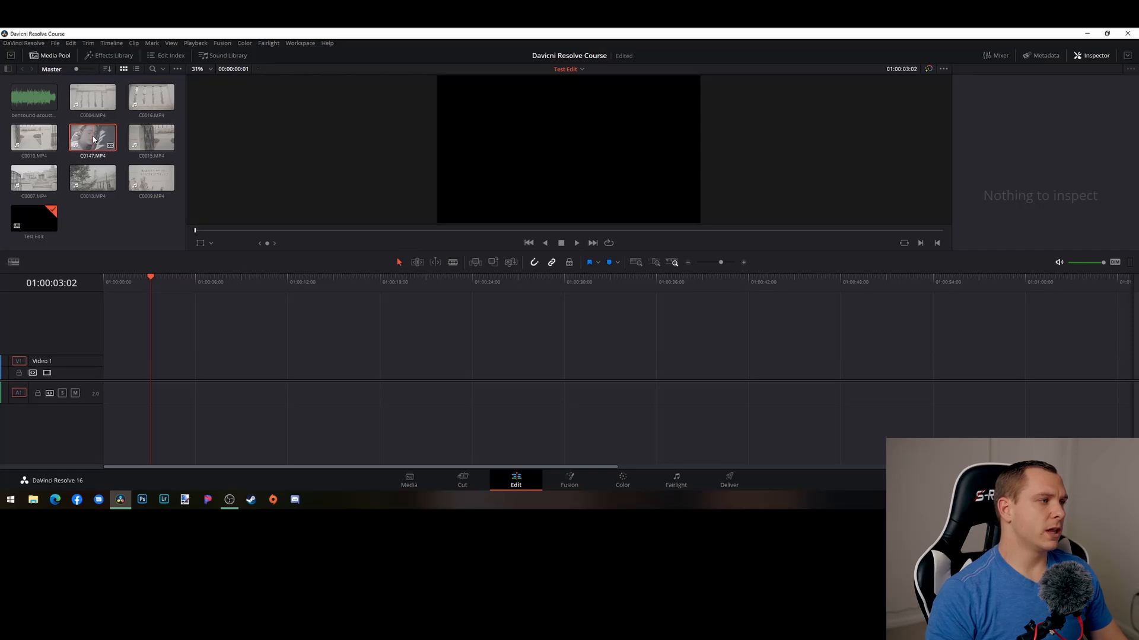
double_click(105, 137)
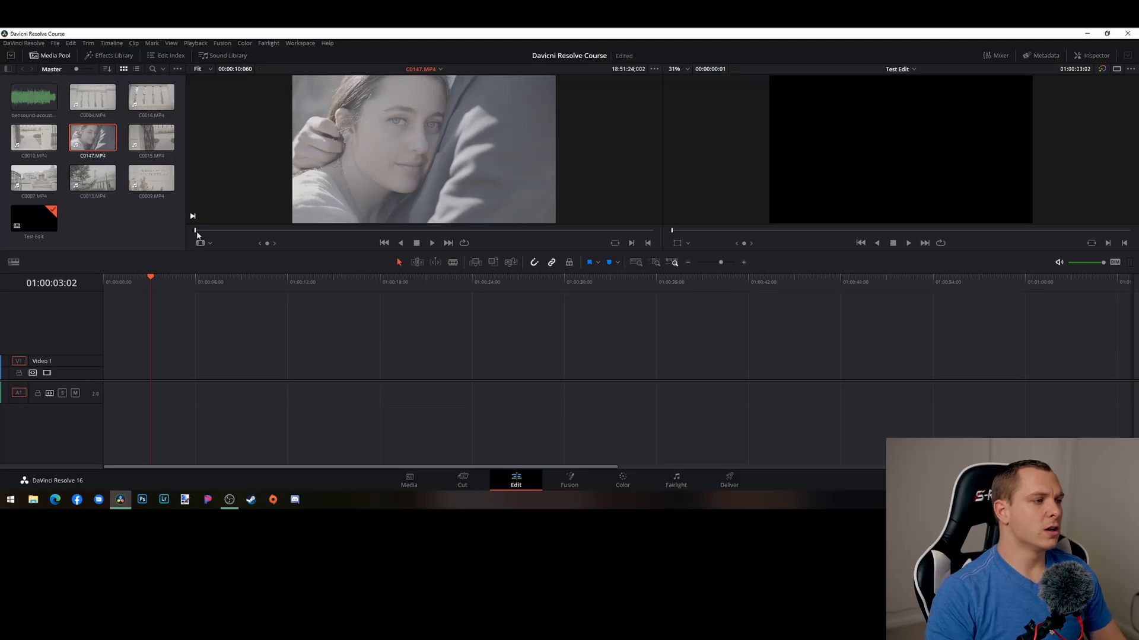
drag(197, 234, 272, 232)
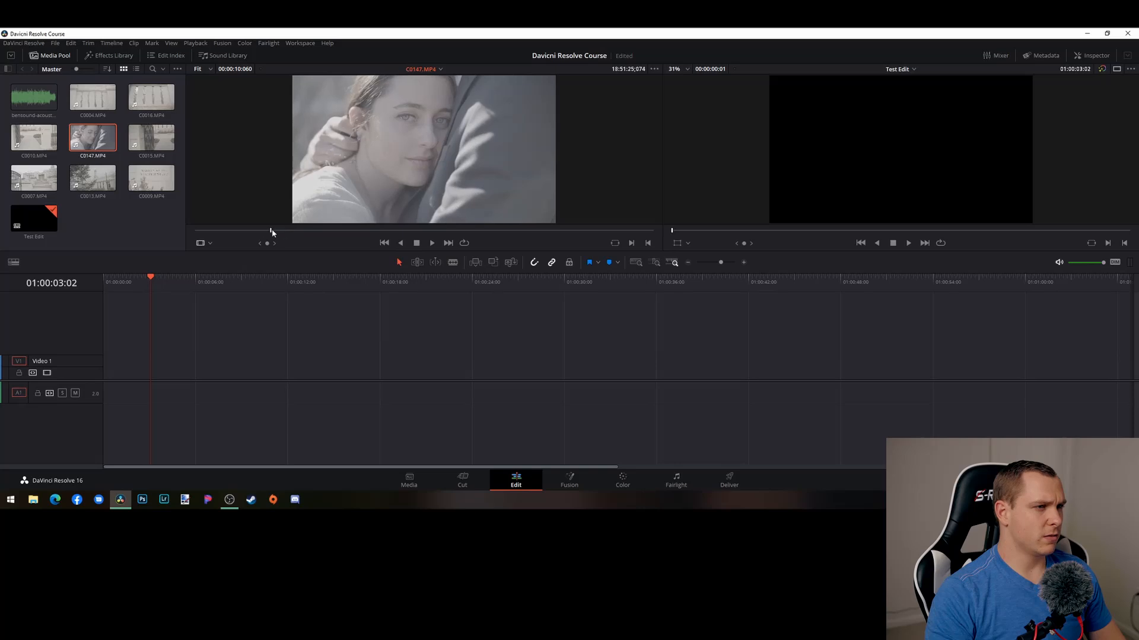
key(space)
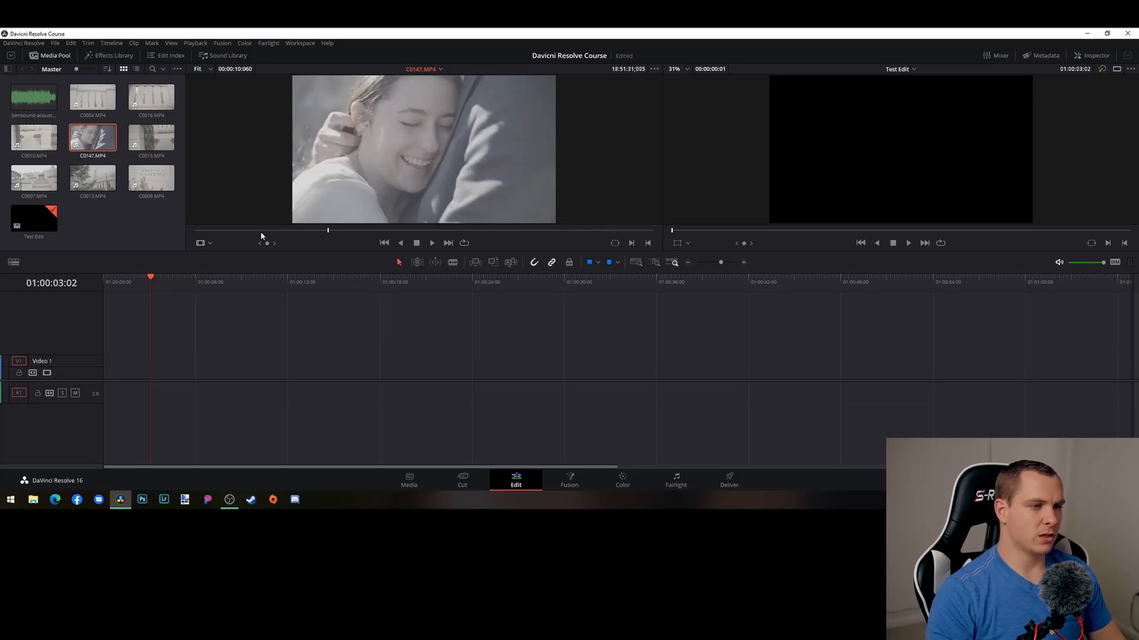
drag(261, 233, 311, 233)
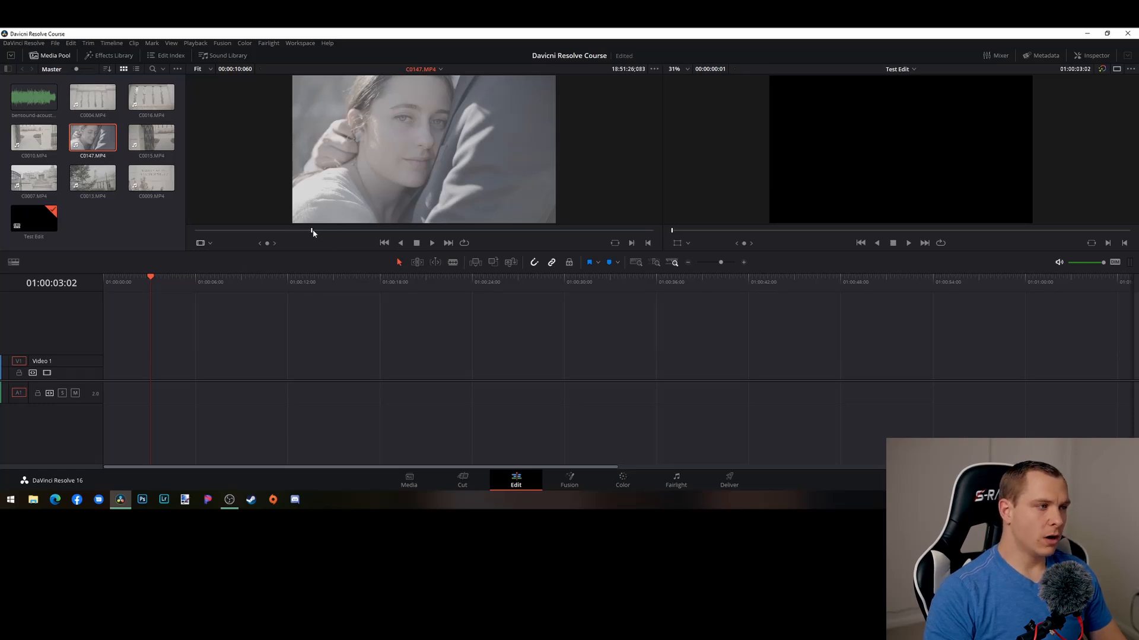
Mark an in point at 18:51:26;095 and an out point at 18:51:28;051 on C0147.MP4 in the source viewer
mouse_move(313, 233)
mouse_down()
mouse_move(262, 231)
mouse_move(363, 231)
mouse_move(282, 231)
mouse_move(317, 234)
mouse_up()
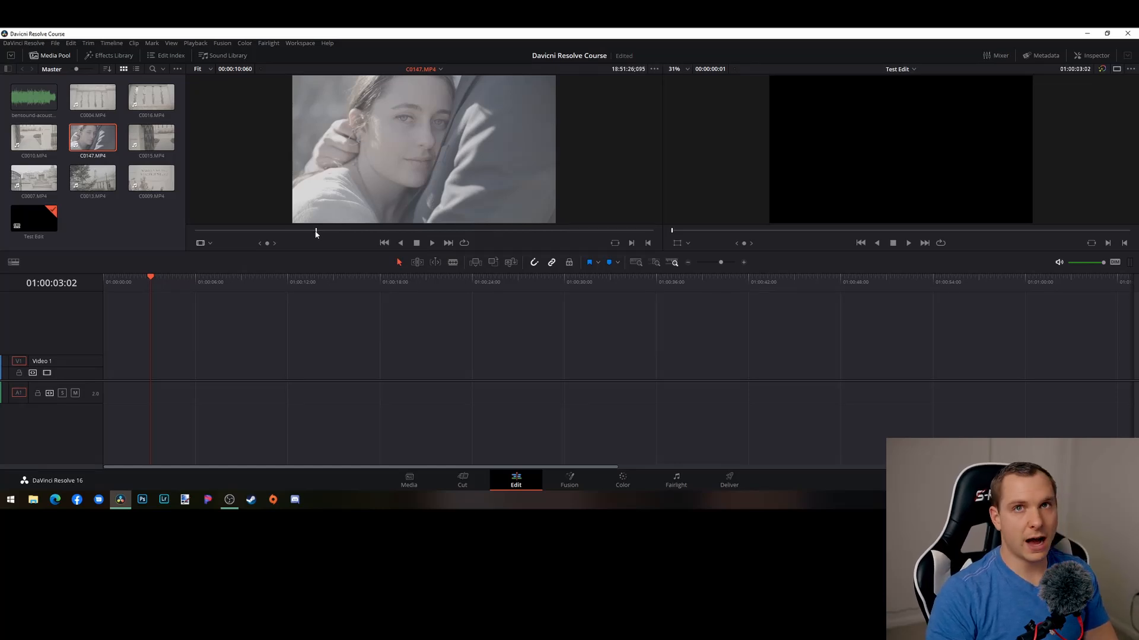
key(i)
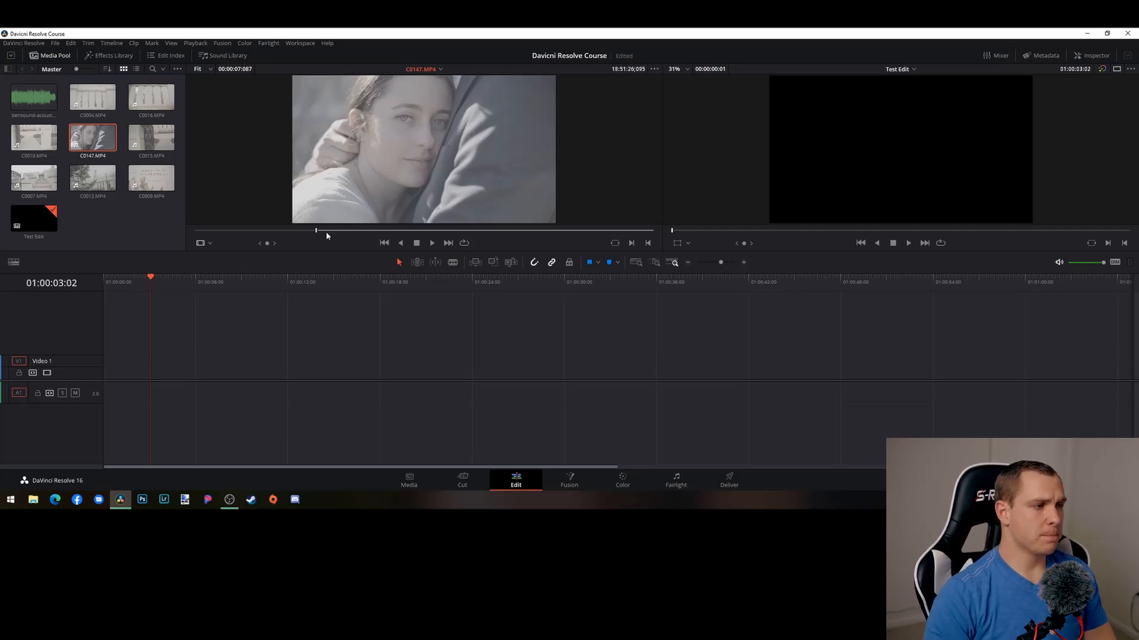
drag(316, 231, 389, 232)
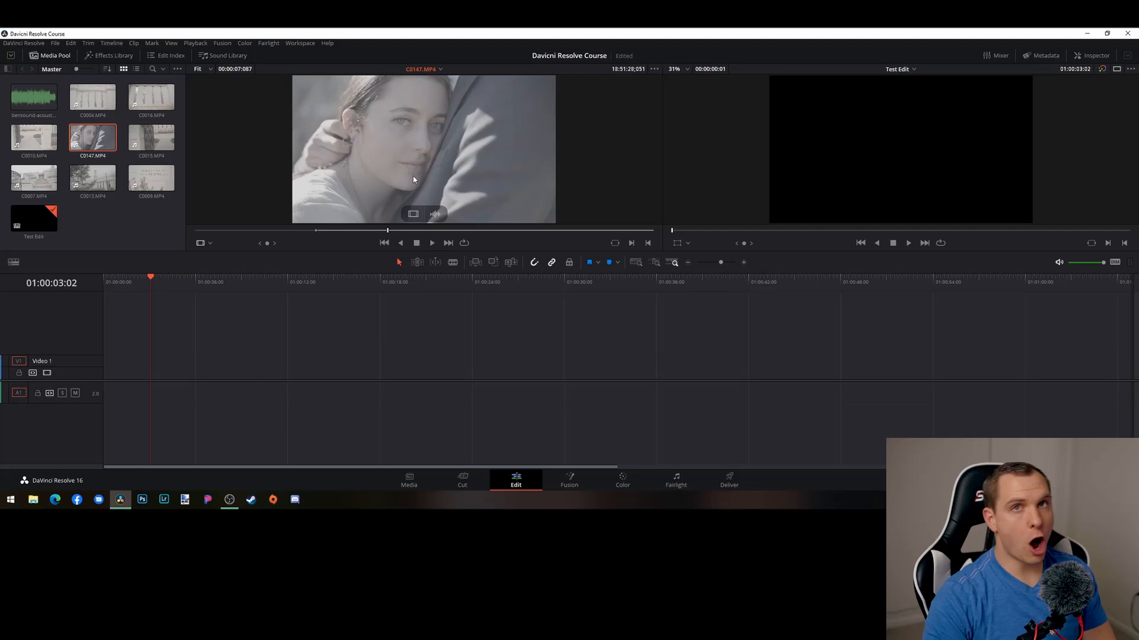
key(o)
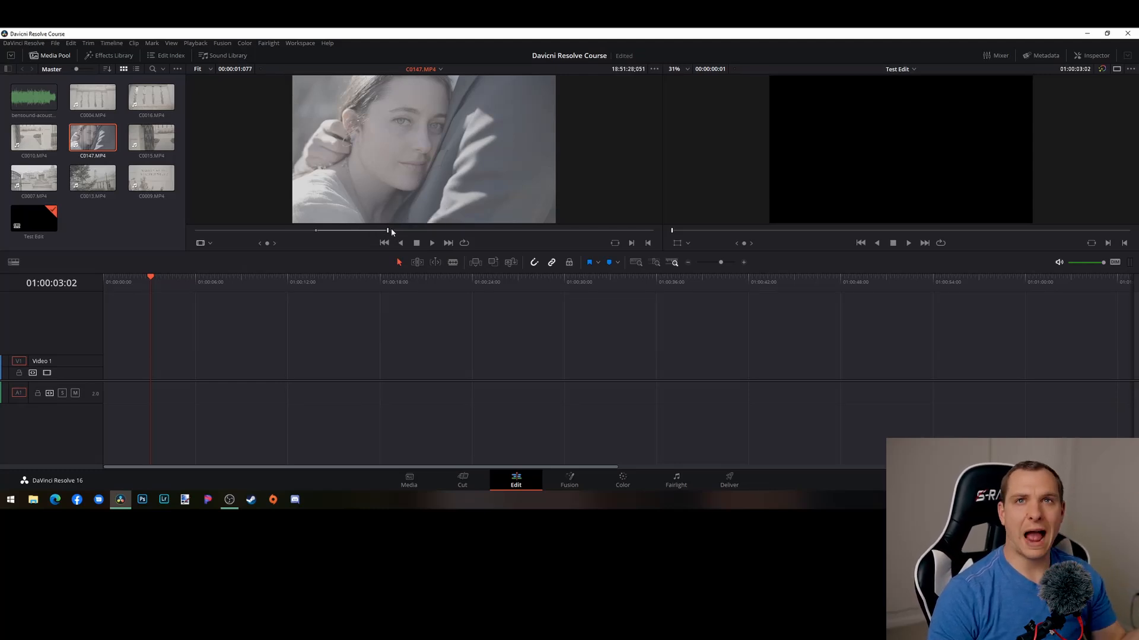
drag(388, 233, 395, 235)
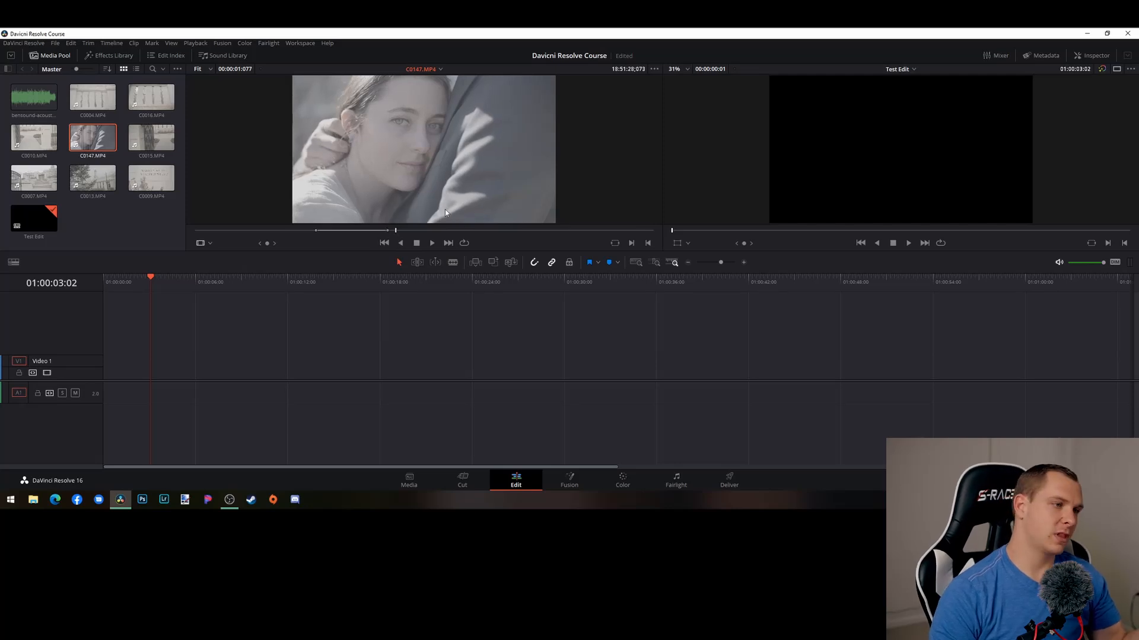
mouse_move(424, 213)
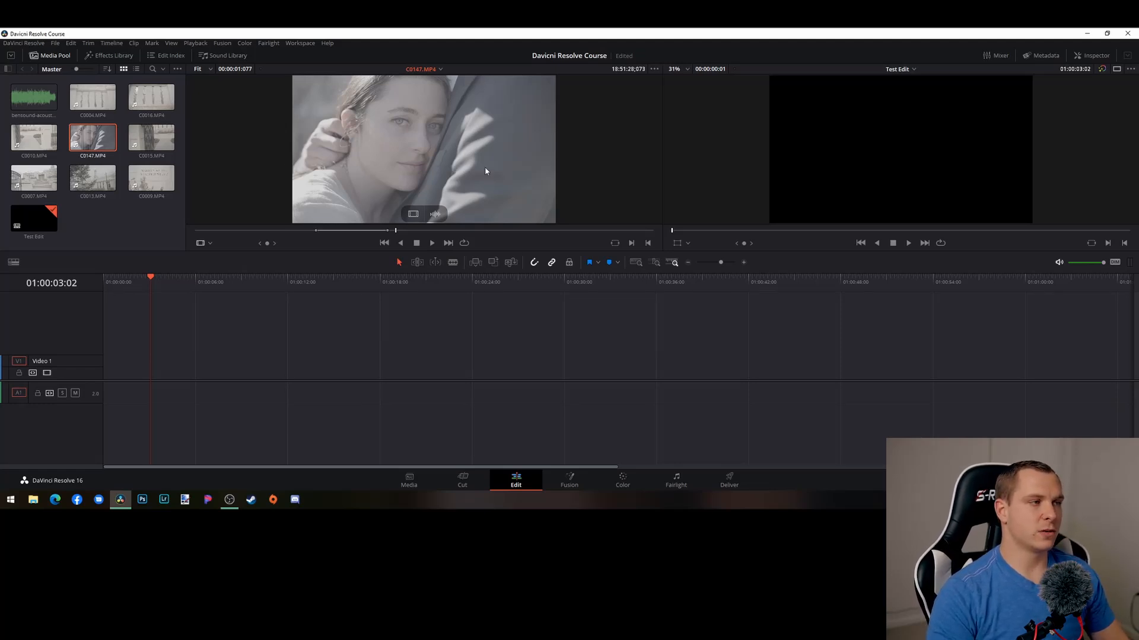
Load C0015.MP4 into the source viewer, play it, and mark a 3:05 range with its out point at 17:45:30;07
double_click(155, 145)
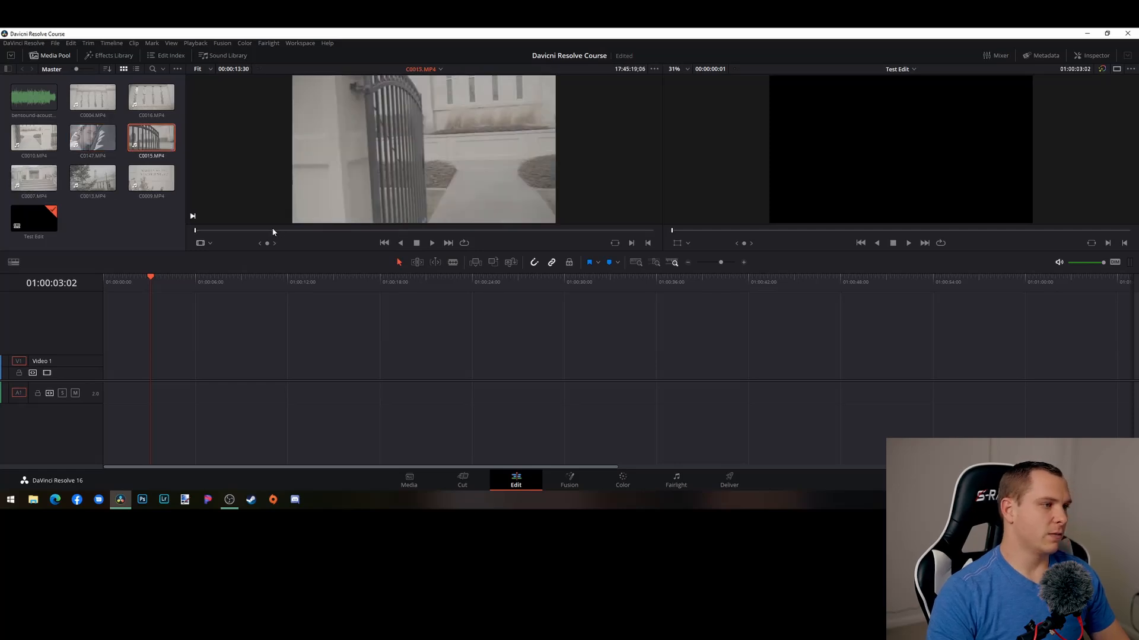
key(space)
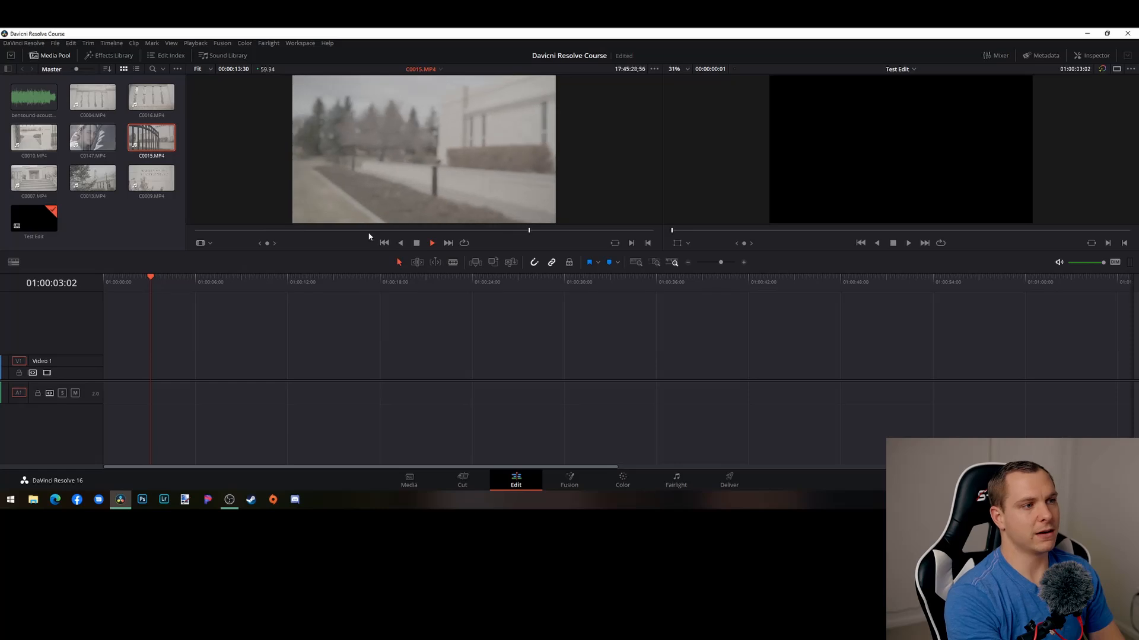
click(430, 242)
drag(595, 233, 569, 234)
key(i)
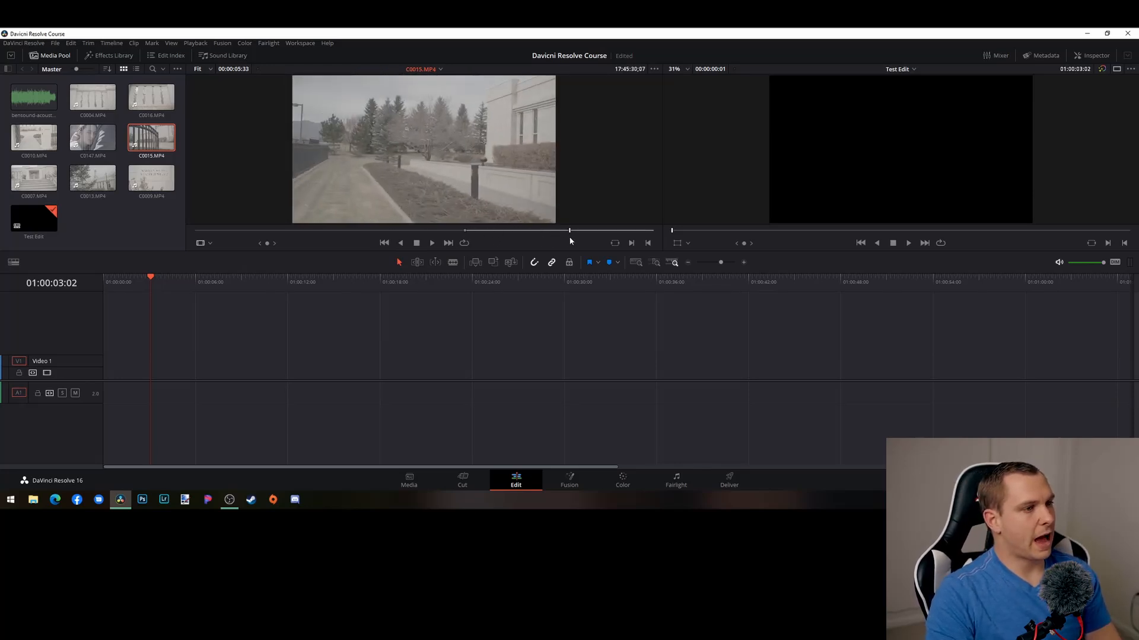
key(o)
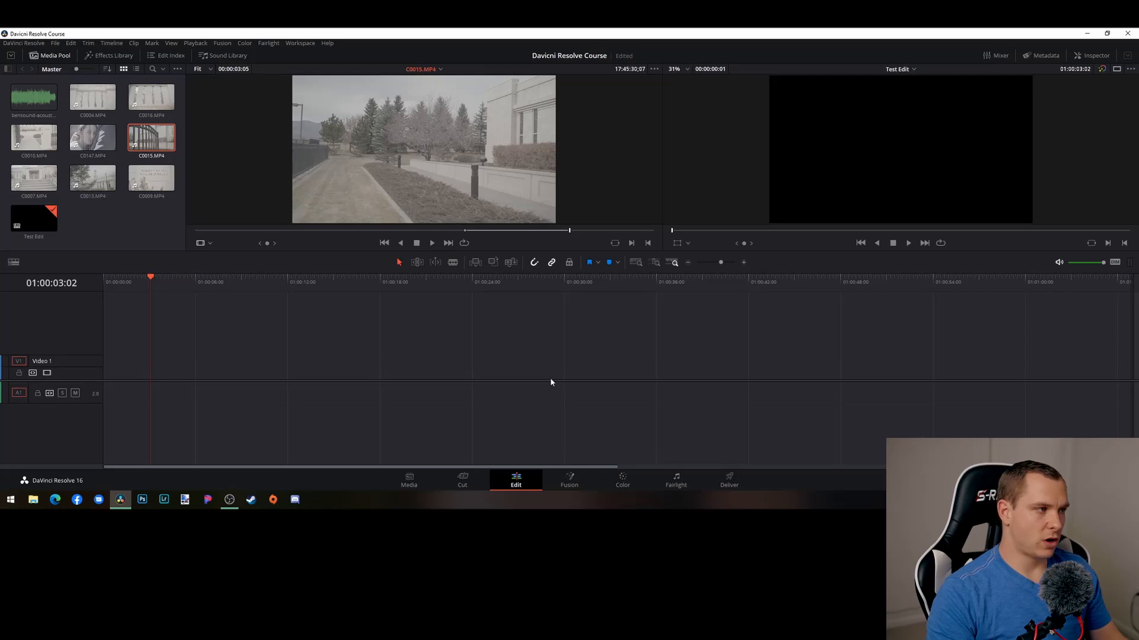
click(167, 207)
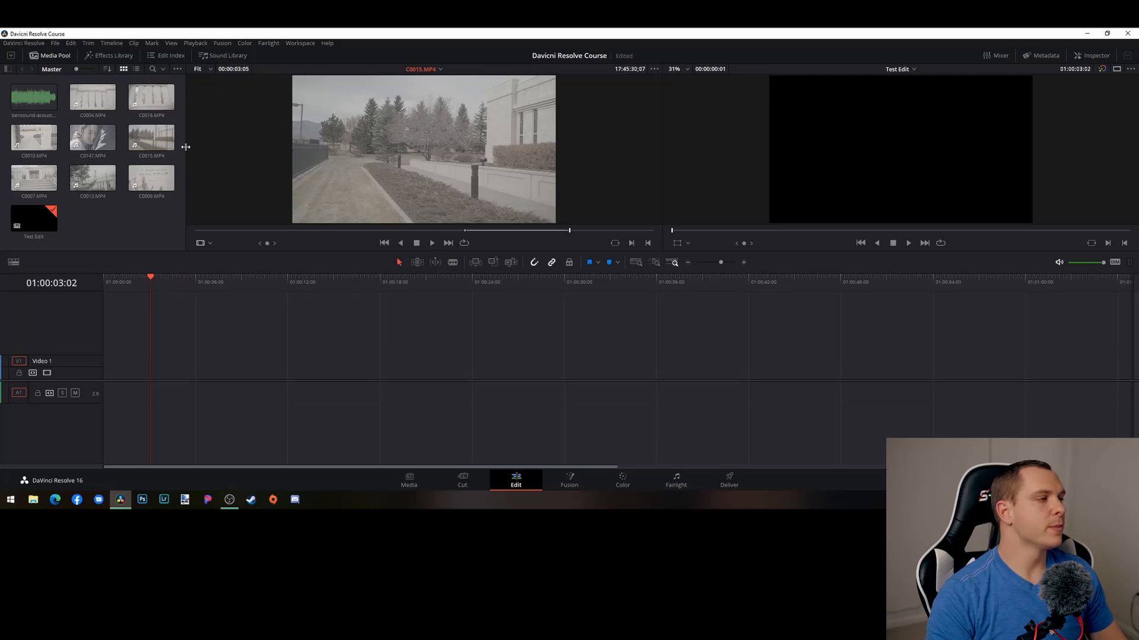
Load C0004.MP4 into the source viewer and mark a 2:37 range with its out point at 17:42:19;47
click(88, 101)
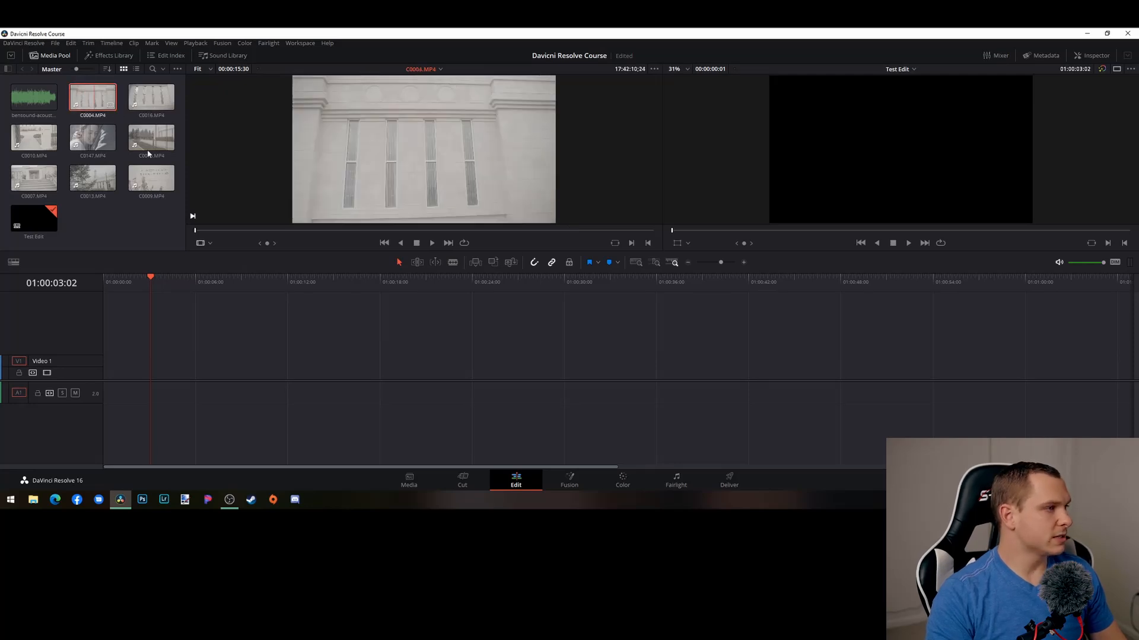
click(229, 231)
drag(228, 230, 472, 225)
key(i)
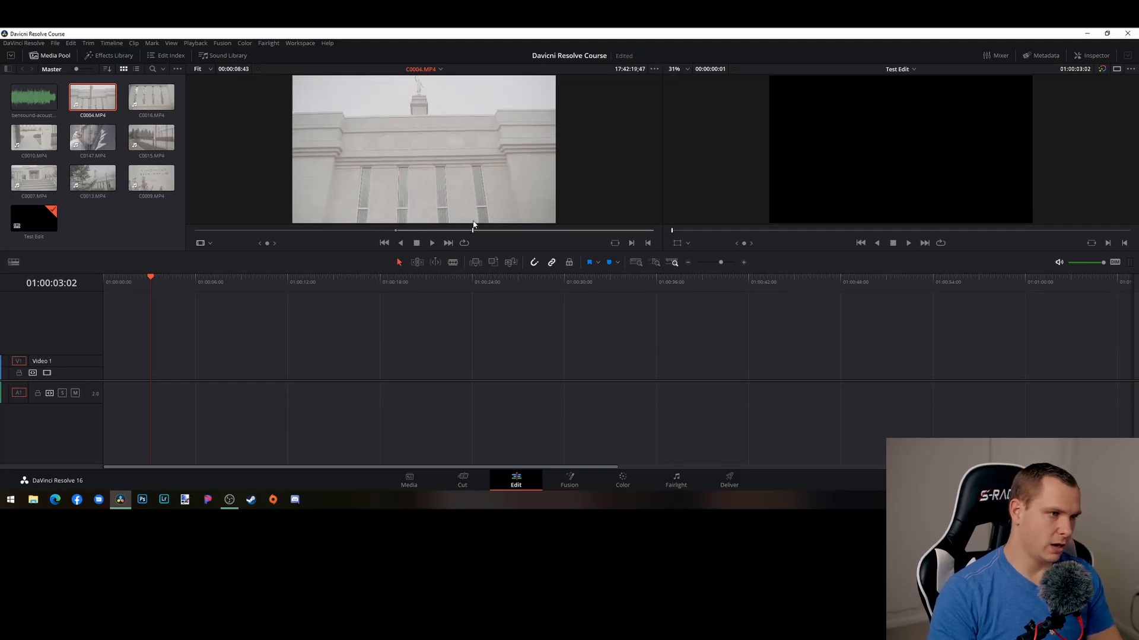
key(o)
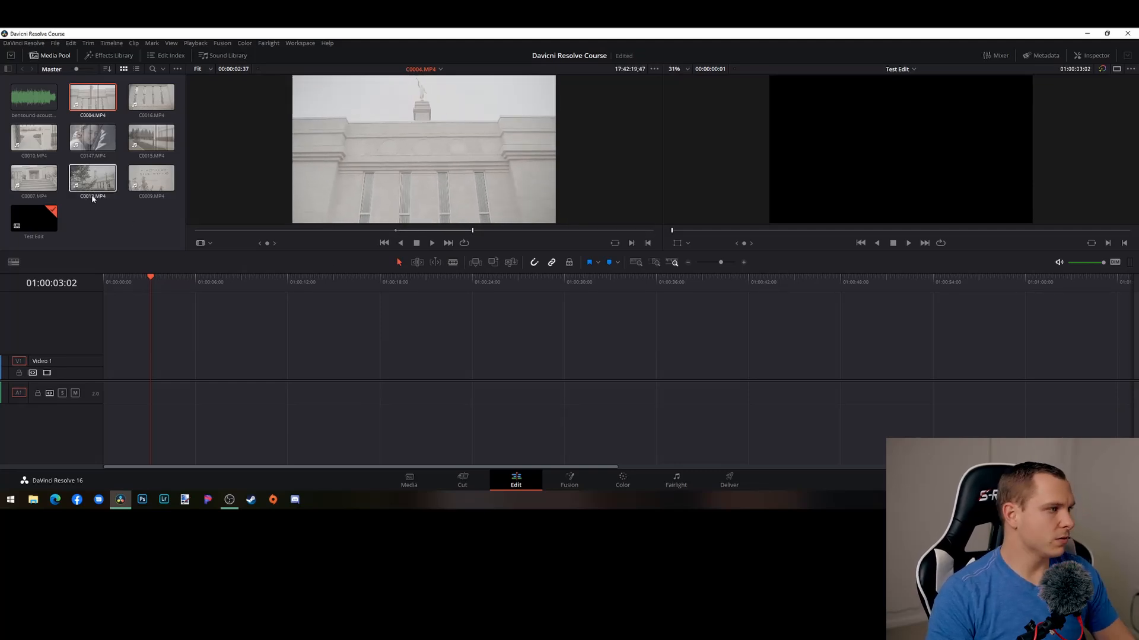
Load C0010.MP4 into the source viewer and mark a 1:51 range with its out point at 17:43:46;47
click(37, 142)
drag(195, 233, 503, 240)
key(i)
key(o)
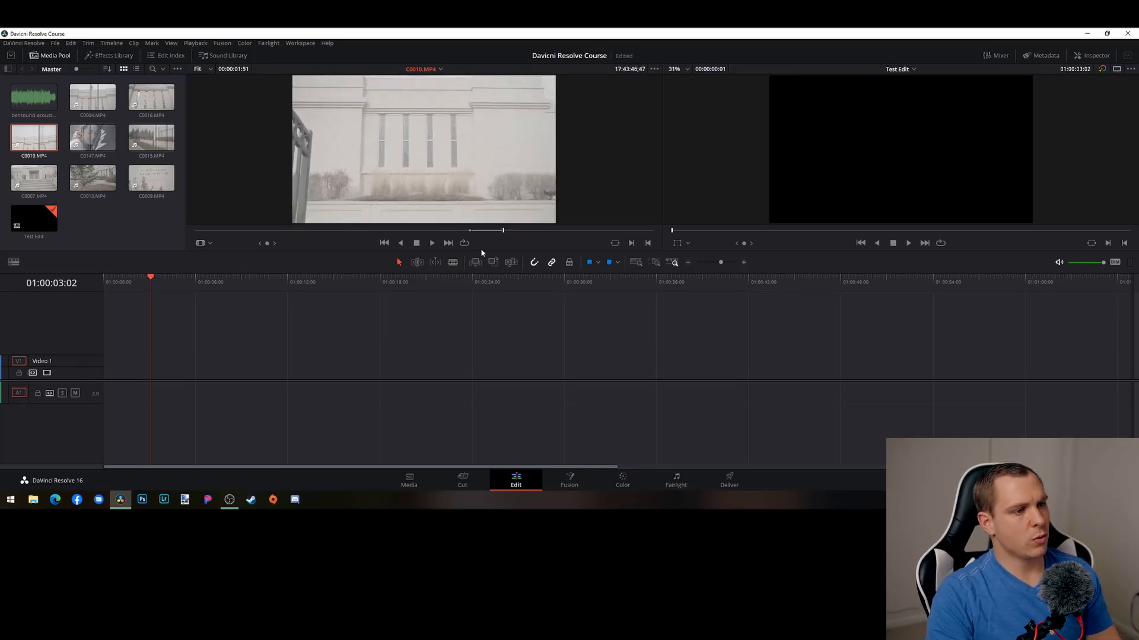
click(156, 229)
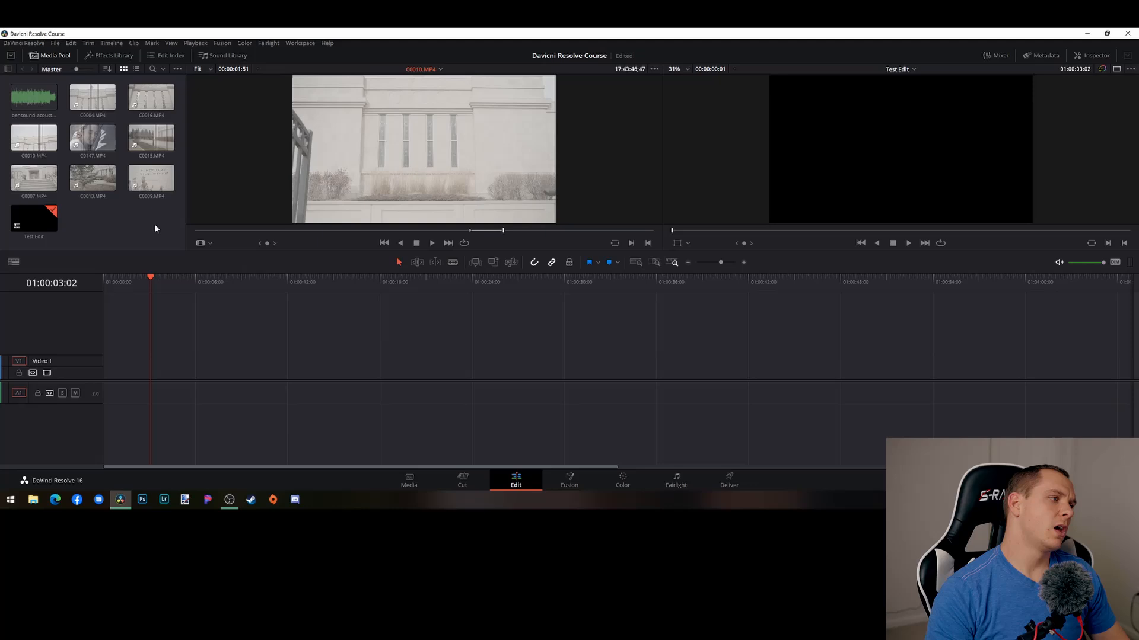
Load C0013.MP4 into the source viewer and mark a 2:27 range with its out point at 17:44:56;23
double_click(92, 177)
drag(234, 237, 438, 230)
key(i)
key(o)
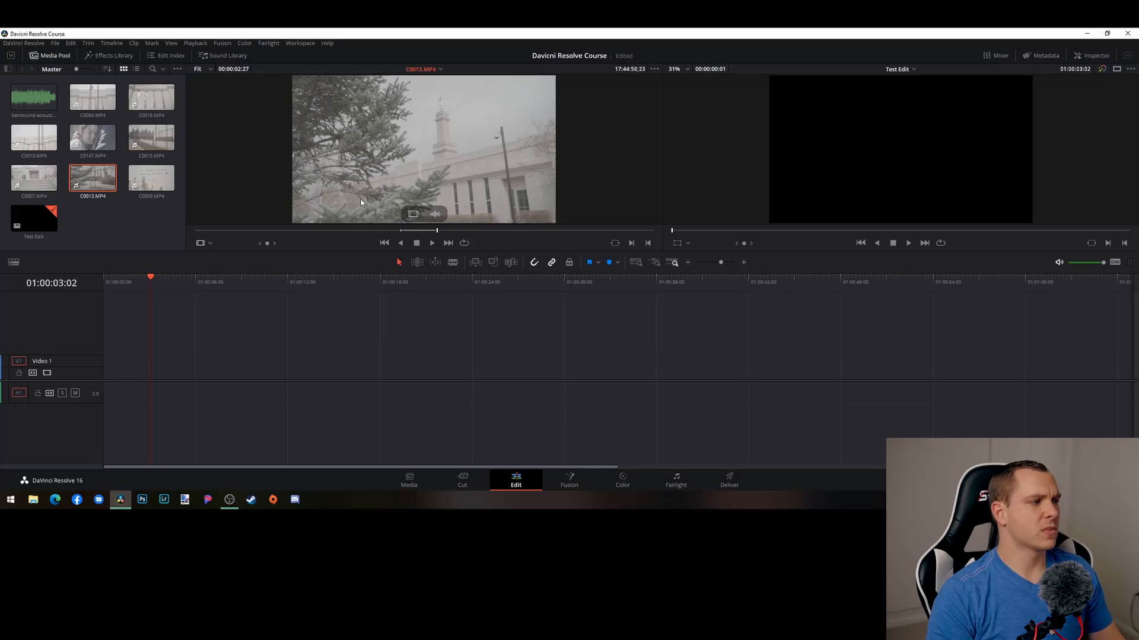
click(145, 227)
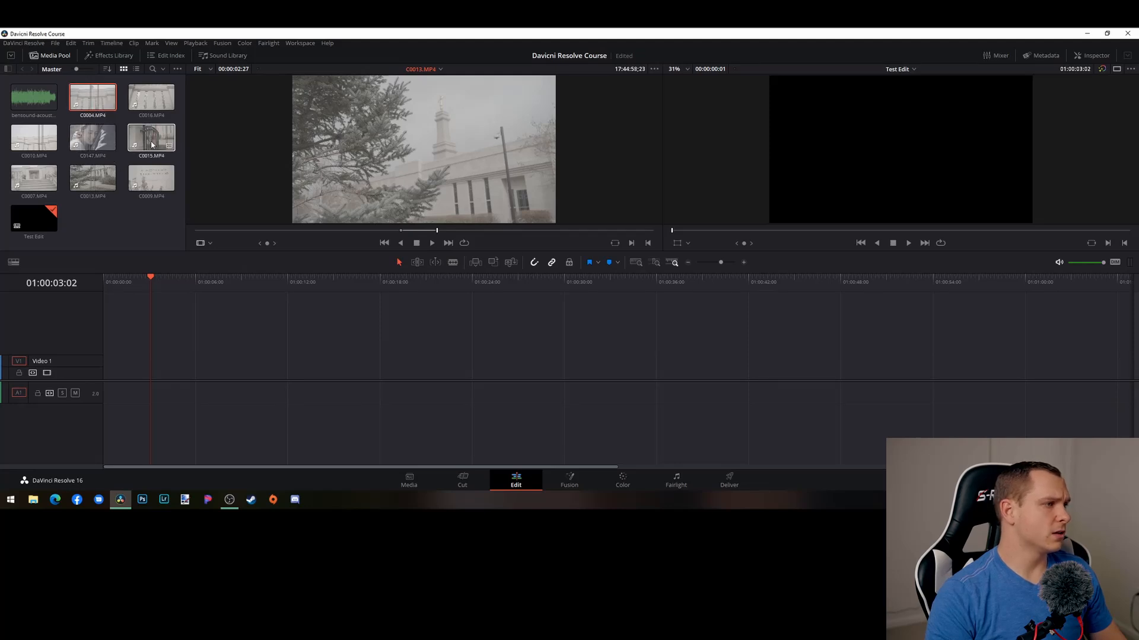
Check C0015.MP4 in the source viewer, then re-mark C0013.MP4 with a 50-frame range ending at 17:44:55;17
click(160, 143)
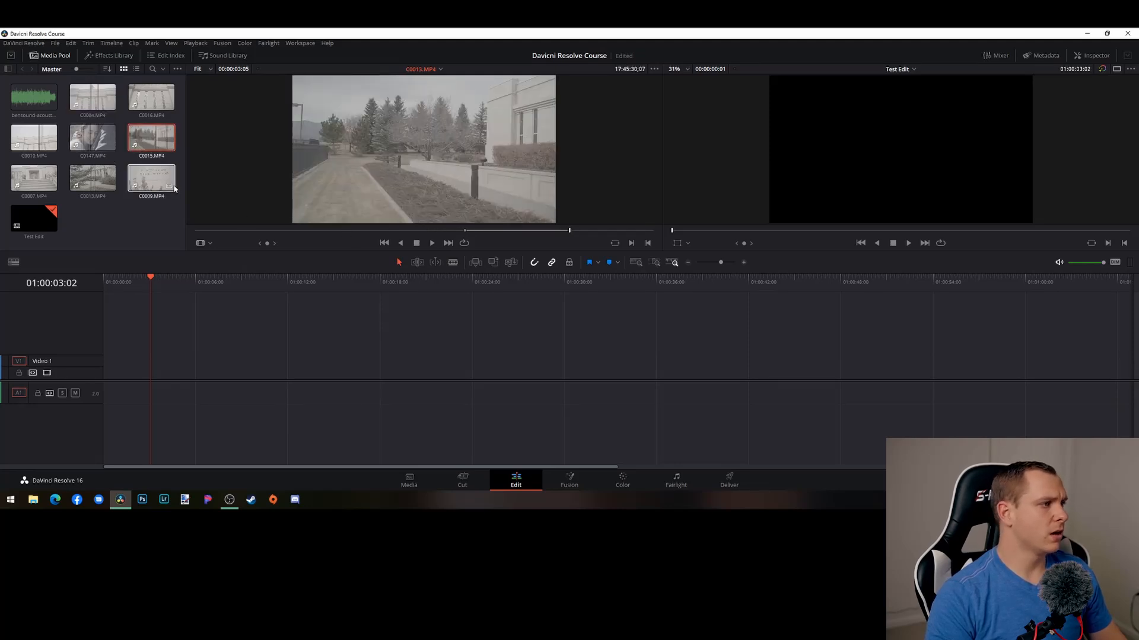
click(92, 178)
drag(437, 230, 389, 229)
key(i)
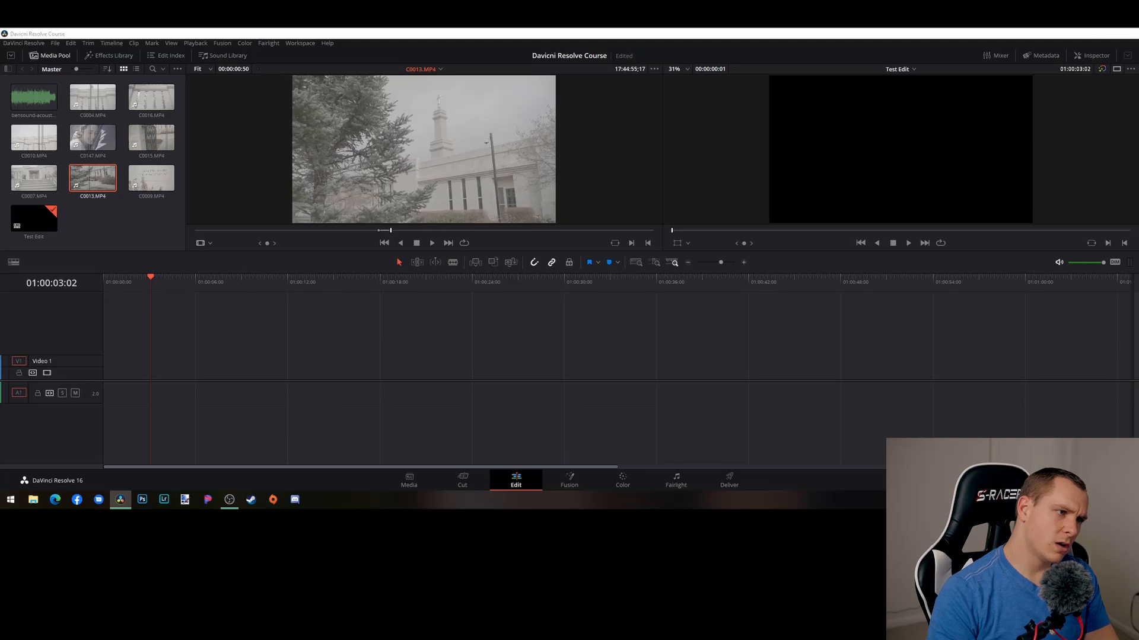
key(ctrl+f)
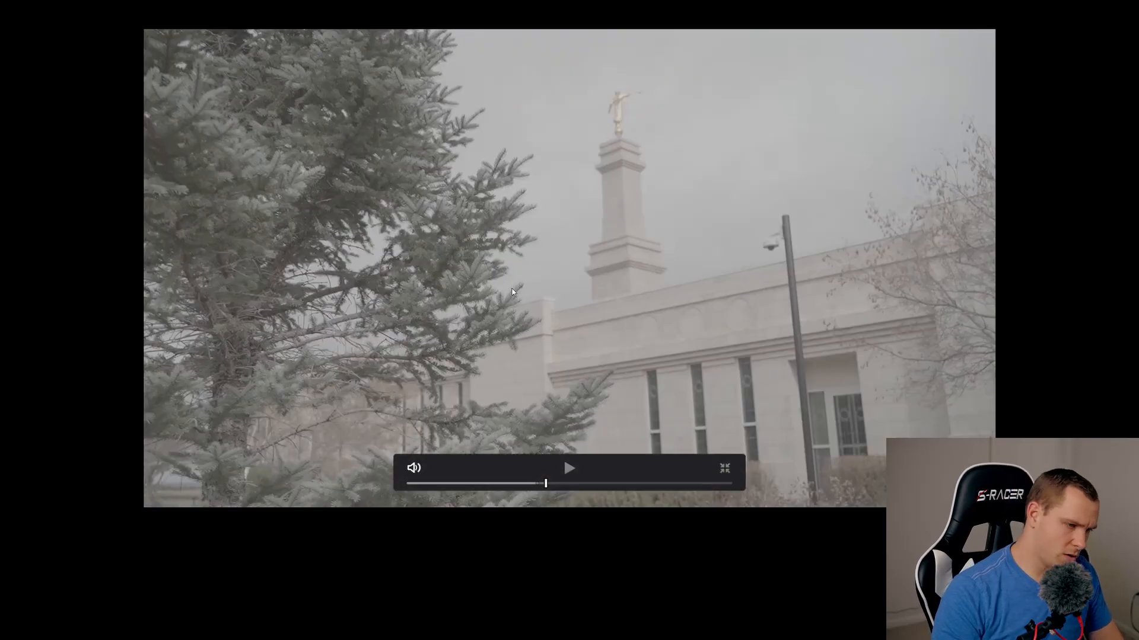
key(Escape)
mouse_move(390, 232)
mouse_down()
mouse_move(380, 232)
mouse_move(393, 232)
mouse_up()
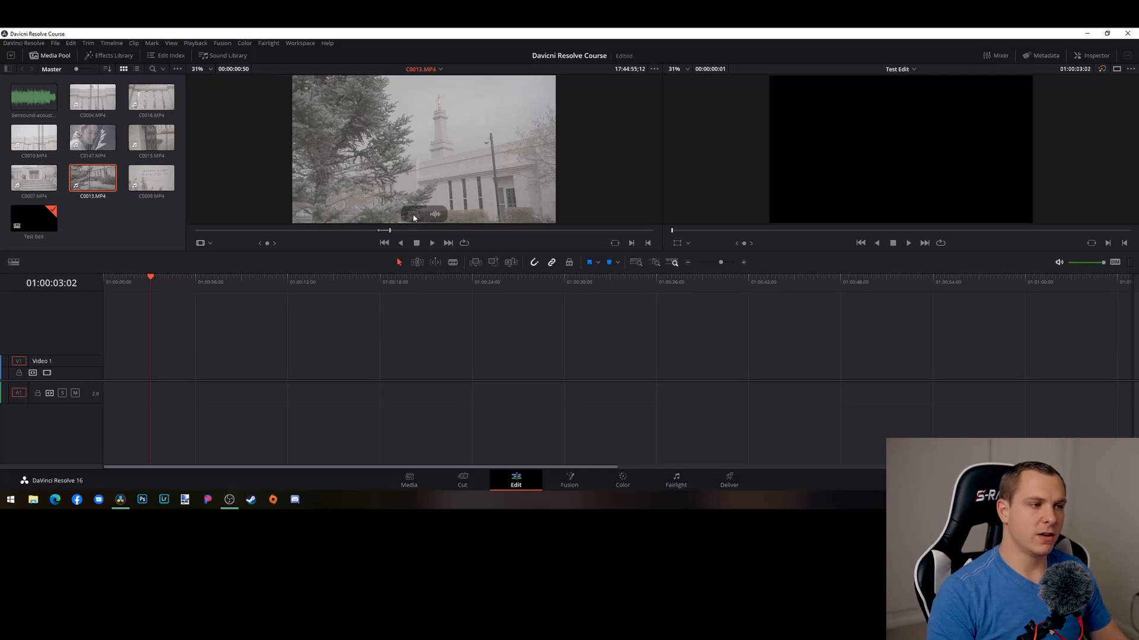
Place only the video of C0013.MP4 at the start of the Video 1 track and scrub through it
drag(414, 219, 112, 372)
scroll(116, 355, up, 3)
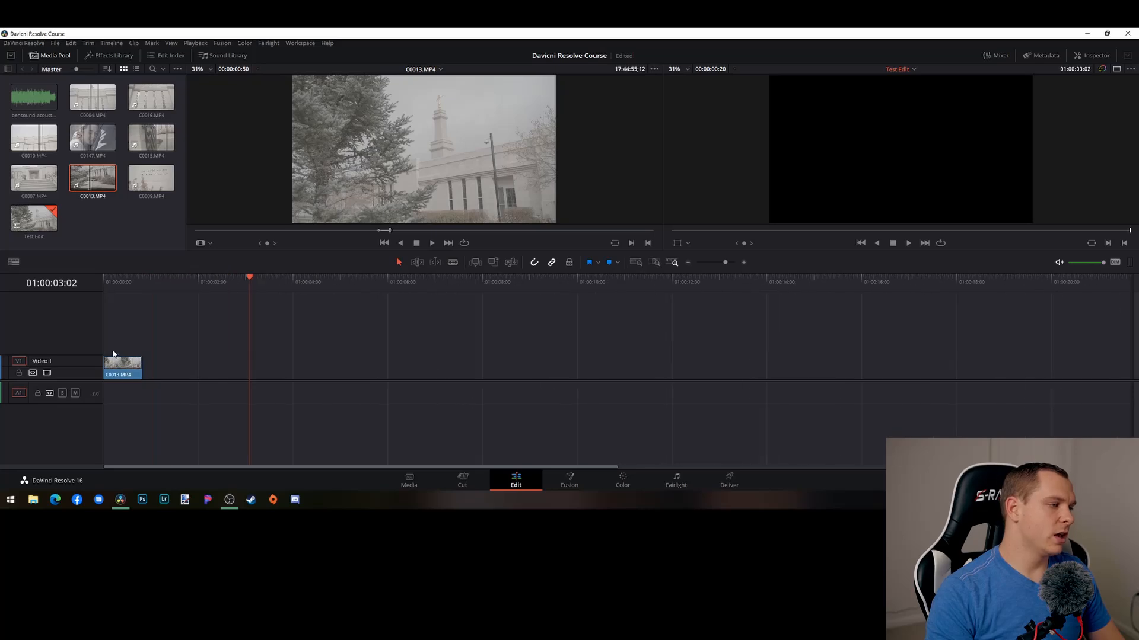
scroll(151, 371, up, 2)
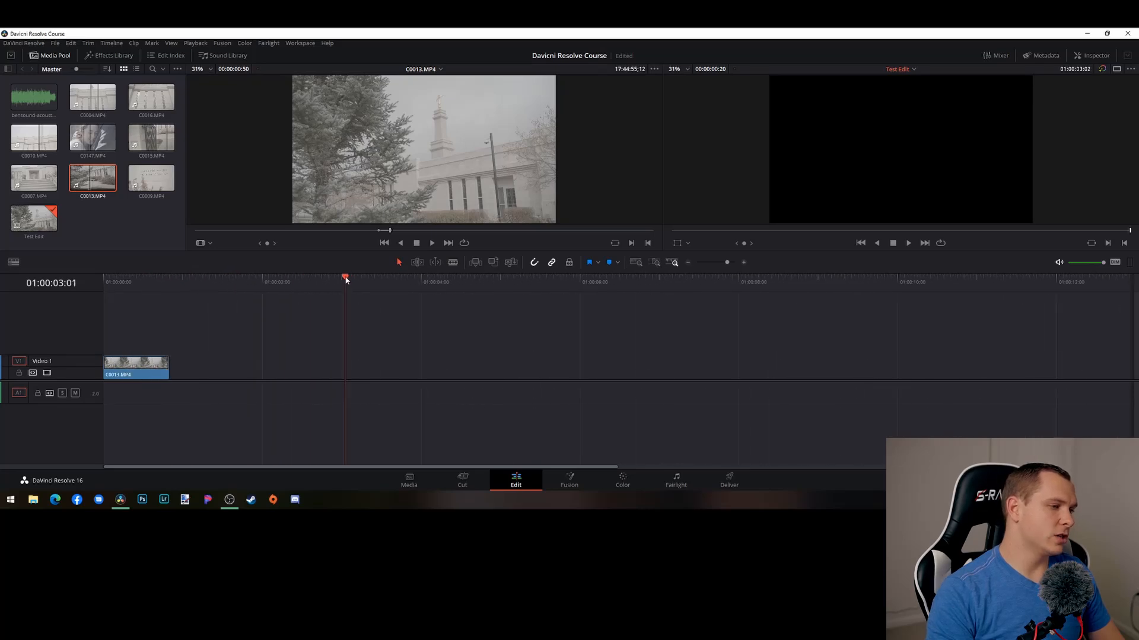
key(space)
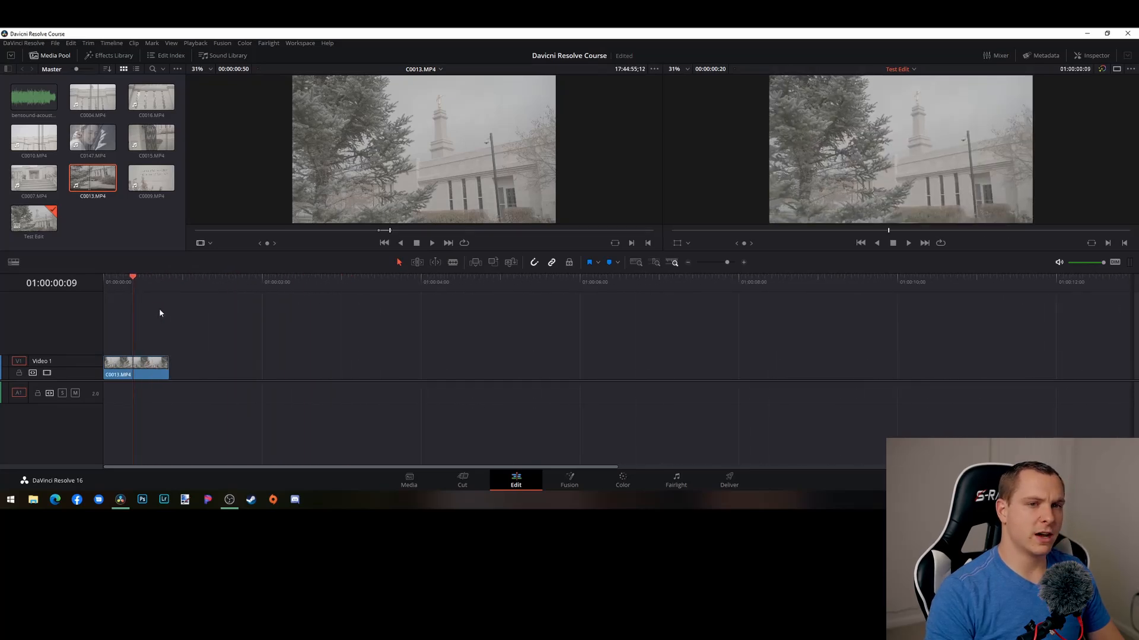
drag(169, 279, 143, 288)
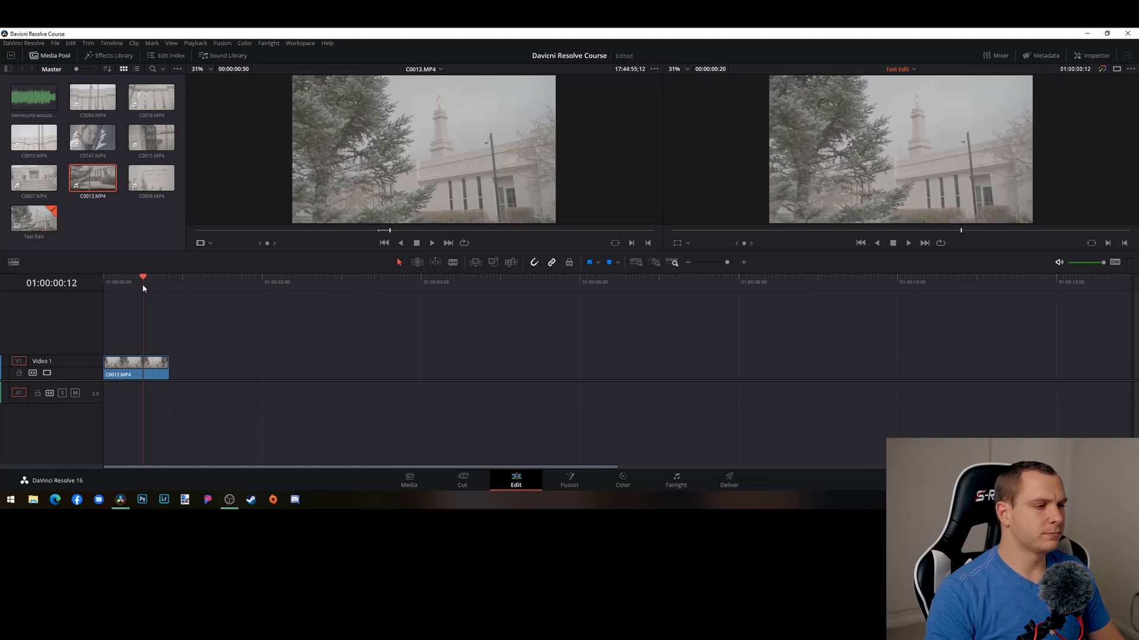
Add only C0013.MP4's audio to track A1 beneath its video, scrub the result, and clear both from the timeline
scroll(439, 219, up, 1)
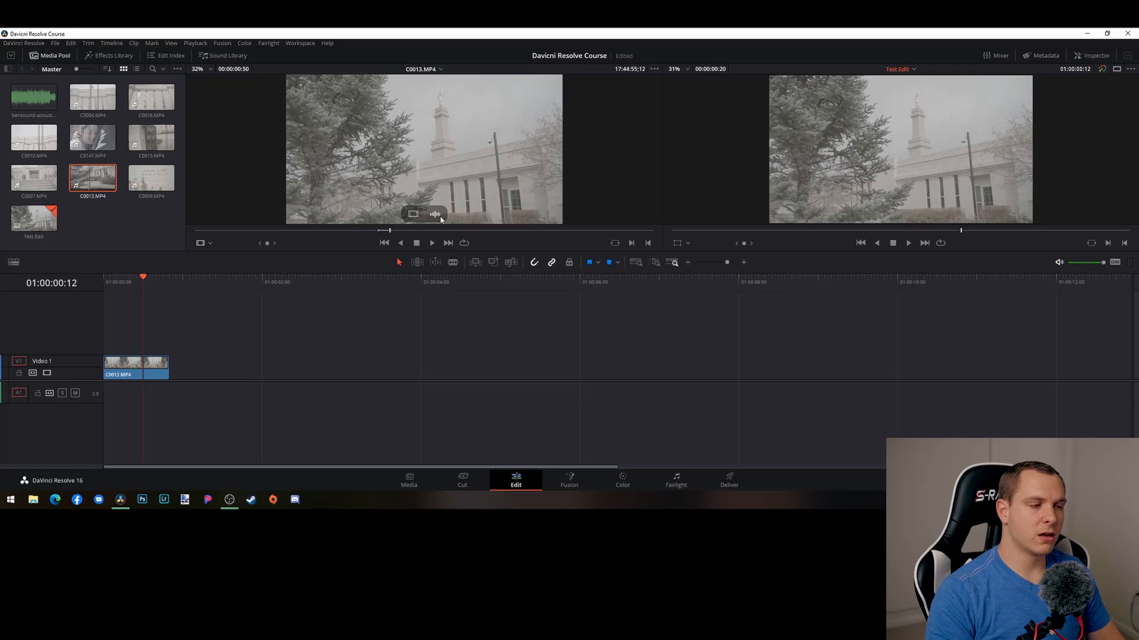
drag(439, 219, 110, 396)
mouse_move(145, 290)
mouse_down()
mouse_move(116, 290)
mouse_move(132, 289)
mouse_up()
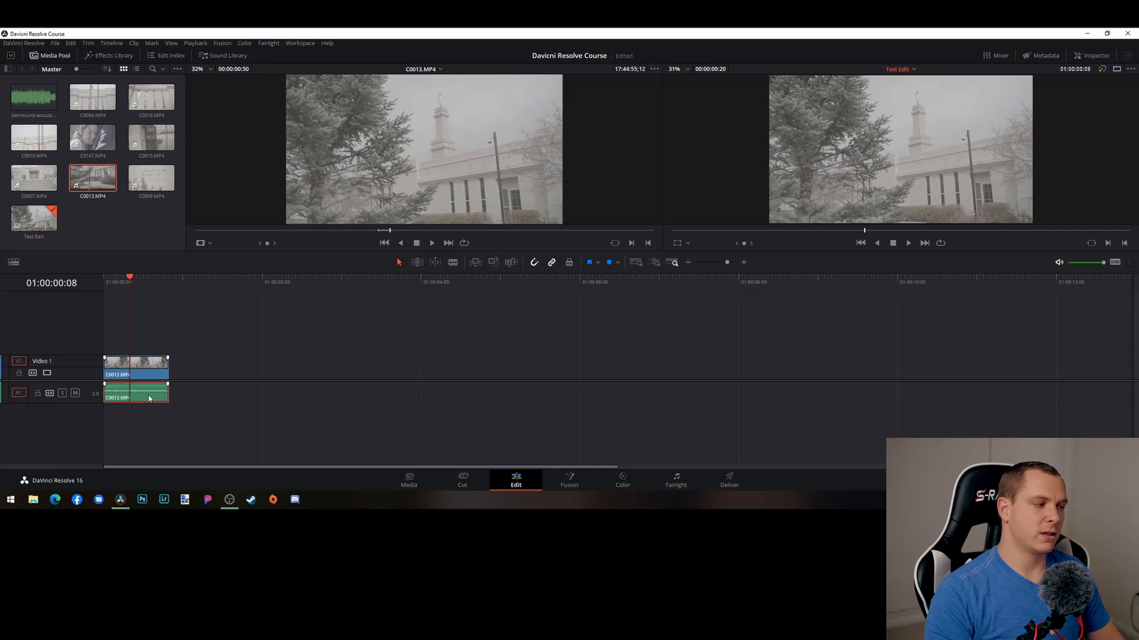
key(Delete)
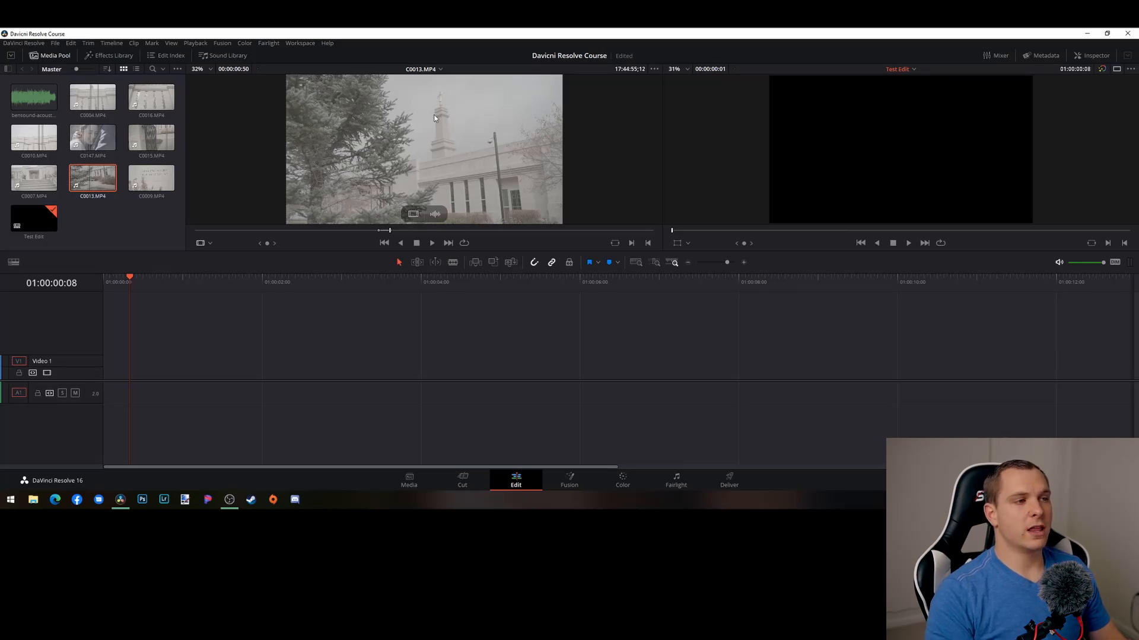
Place C0013.MP4 with linked video and audio at the timeline start, load C0147.MP4 for viewing, and delete the placed clip
drag(442, 112, 113, 379)
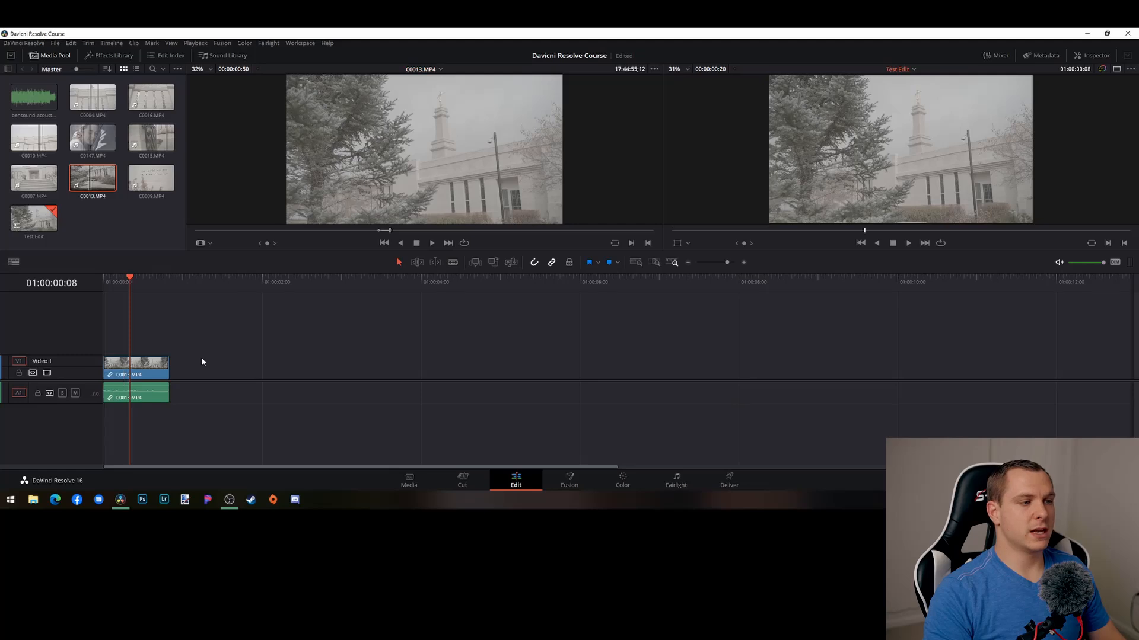
mouse_move(390, 231)
mouse_down()
mouse_move(399, 233)
mouse_move(388, 235)
mouse_up()
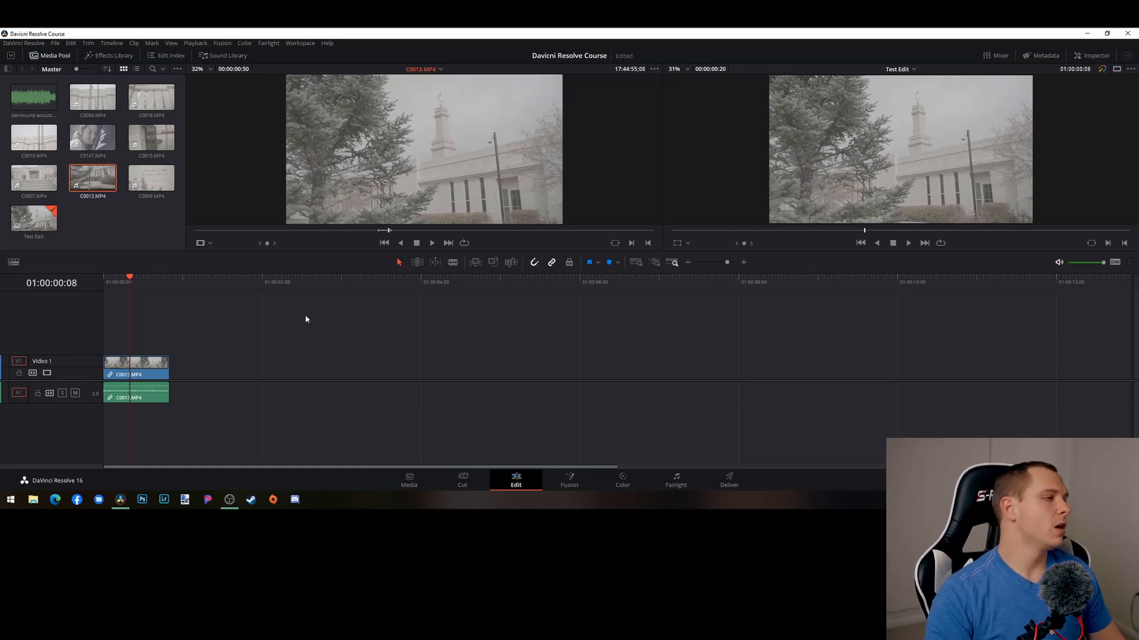
double_click(82, 139)
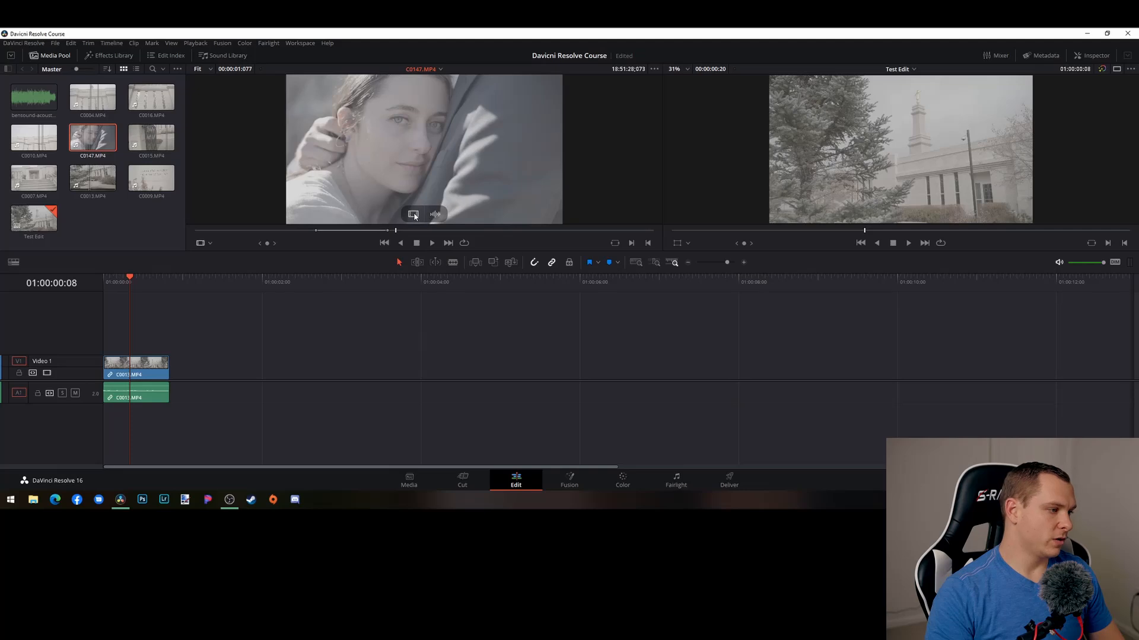
click(154, 399)
key(Delete)
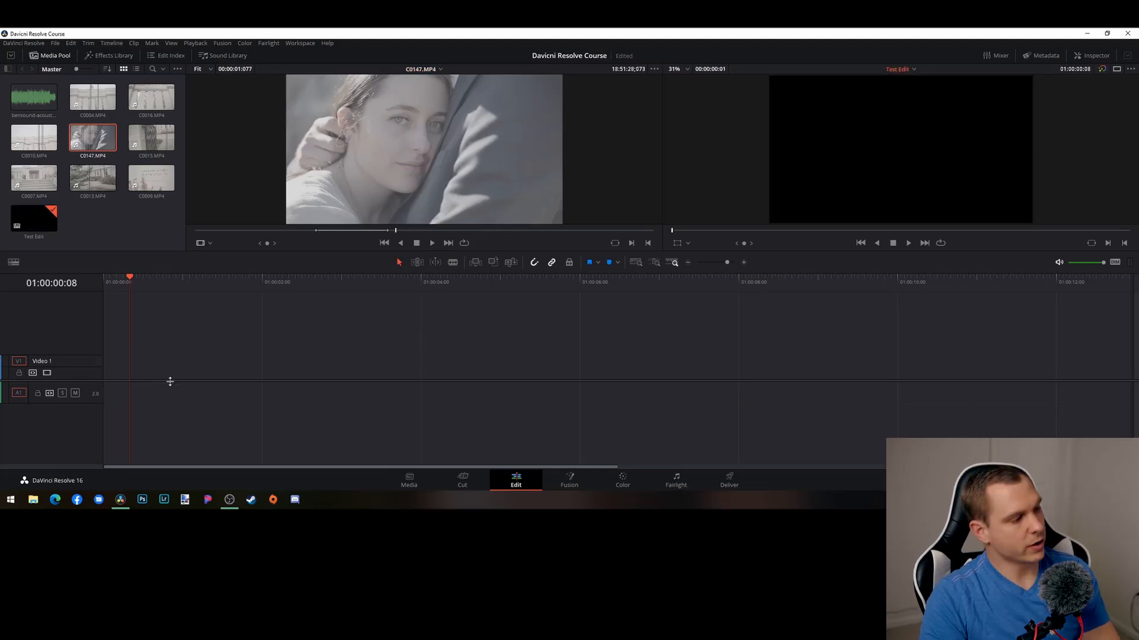
Load C0013.MP4 again and place only its marked video at the start of the Video 1 track
click(95, 179)
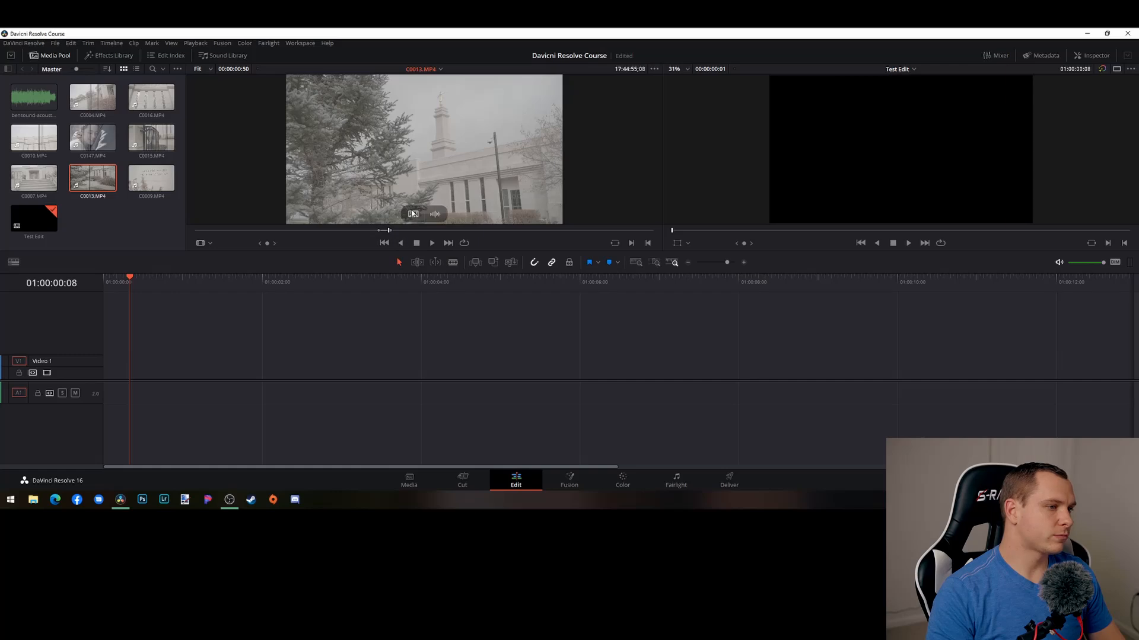
drag(411, 214, 111, 375)
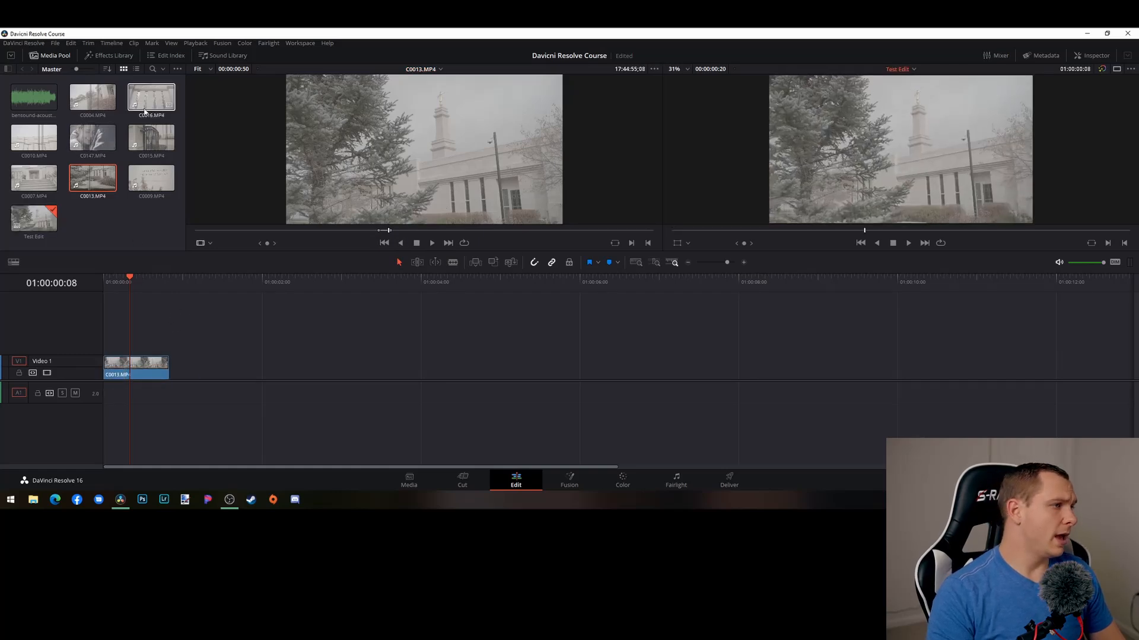
Place only C0015.MP4's video after C0013.MP4 on Video 1, and mark about 1:25 of C0009.MP4 and place its video after that, leaving gaps
click(151, 137)
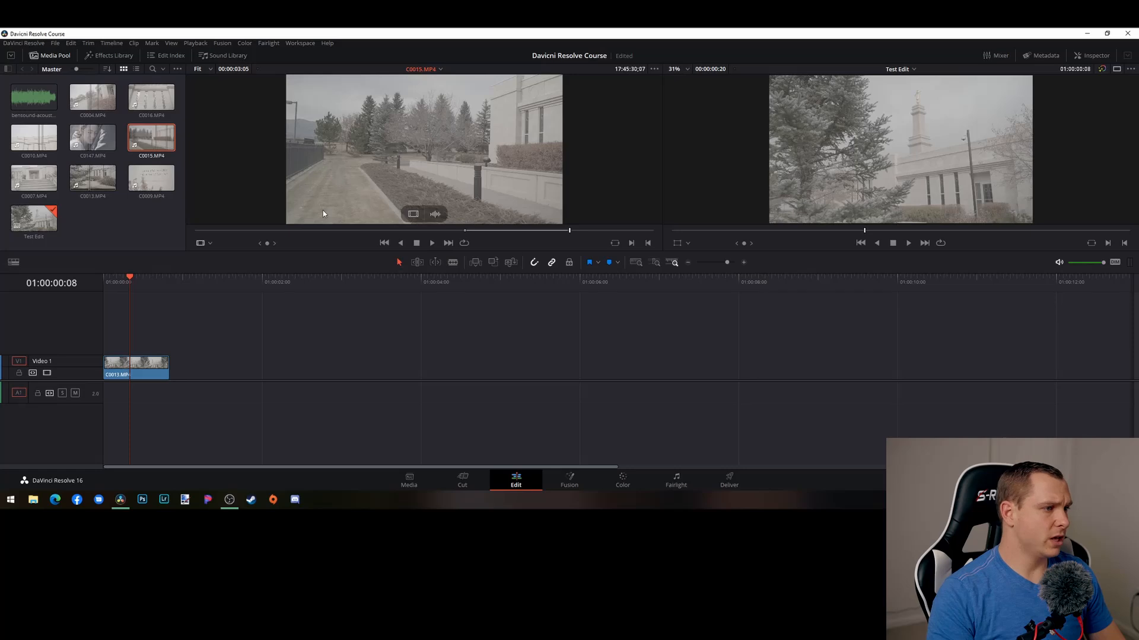
drag(411, 215, 192, 353)
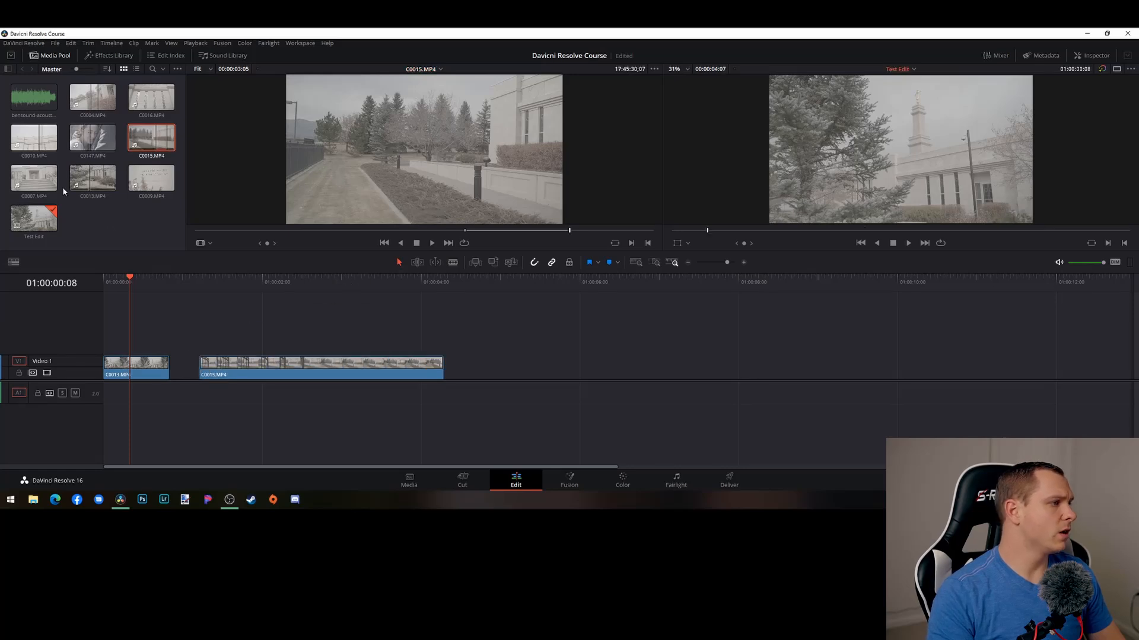
click(150, 179)
drag(208, 230, 338, 231)
key(i)
key(o)
drag(415, 219, 474, 365)
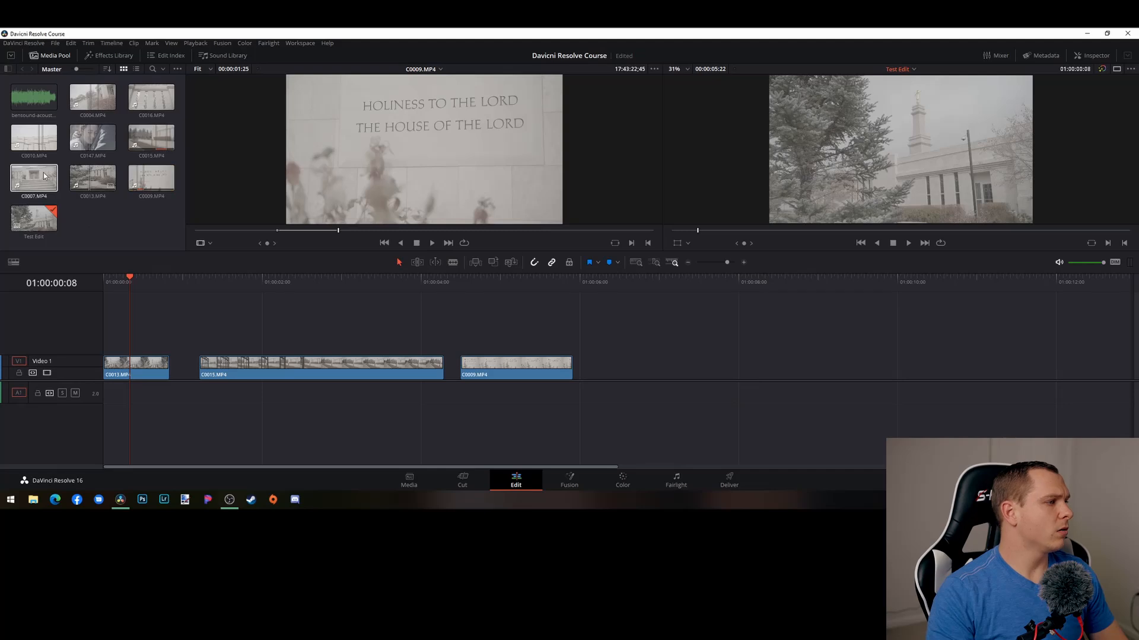
Mark a range of about 1:18 in C0016.MP4 and place only its video after C0009.MP4 on Video 1, leaving a gap
click(152, 98)
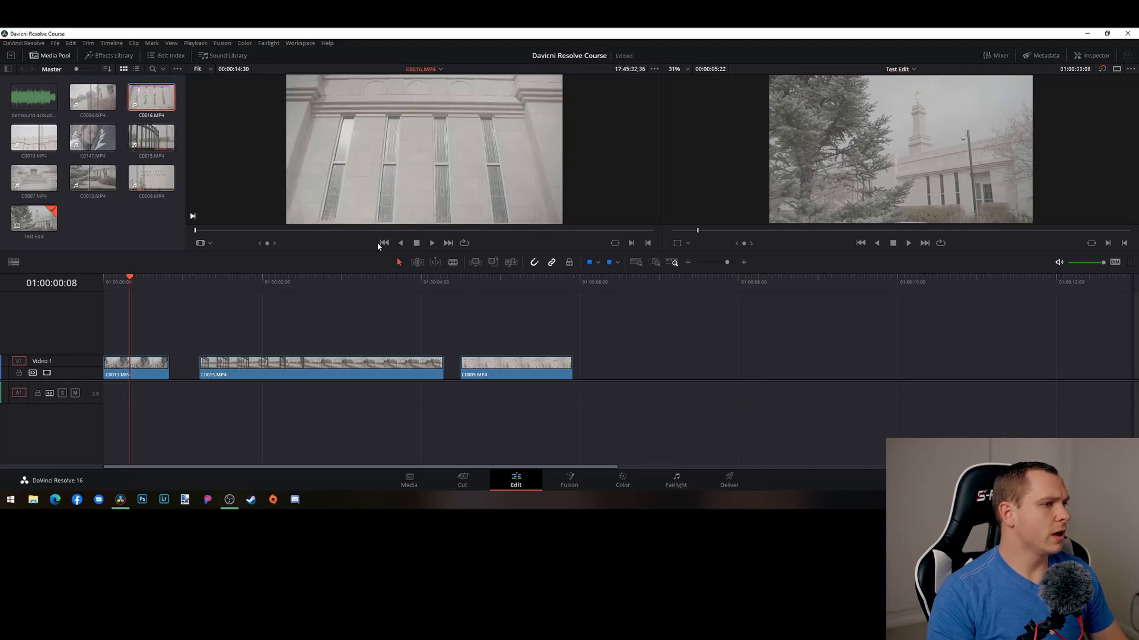
drag(239, 231, 405, 233)
key(i)
key(o)
mouse_move(407, 218)
drag(505, 329, 591, 358)
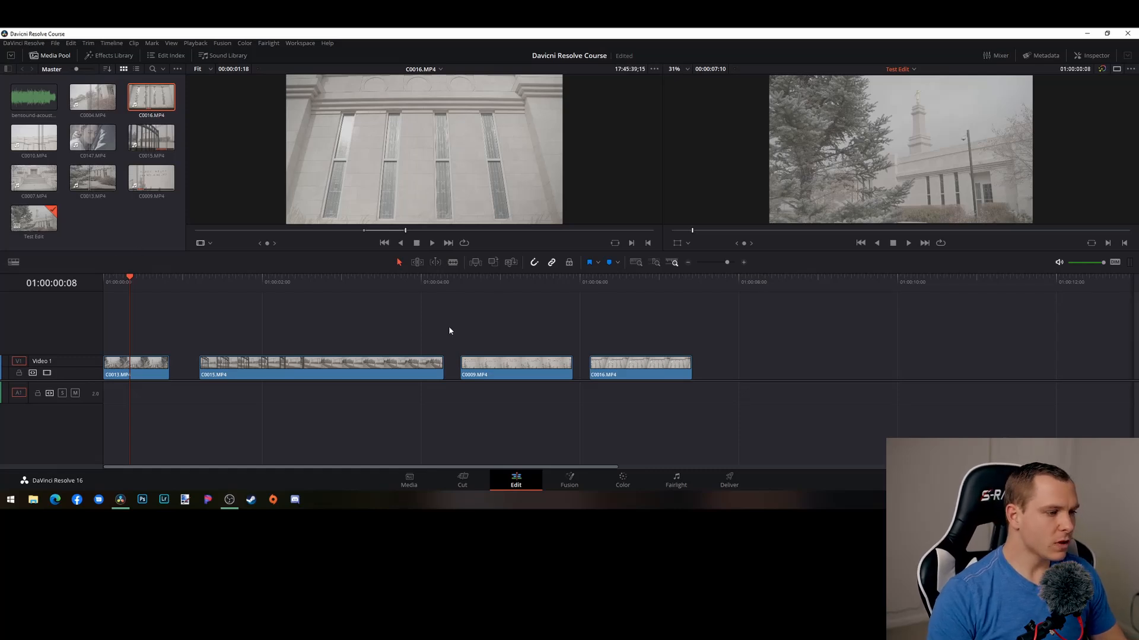
Scrub the Test Edit timeline from its start into C0015.MP4, stopping at 01:00:02:06
scroll(305, 339, down, 3)
click(112, 278)
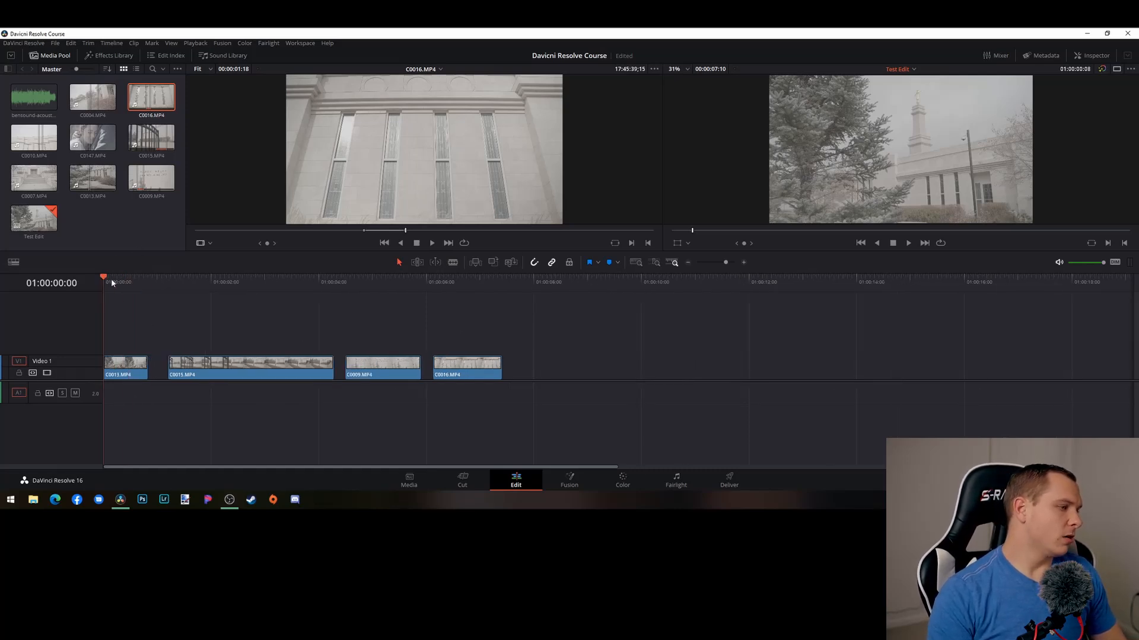
drag(112, 282, 192, 325)
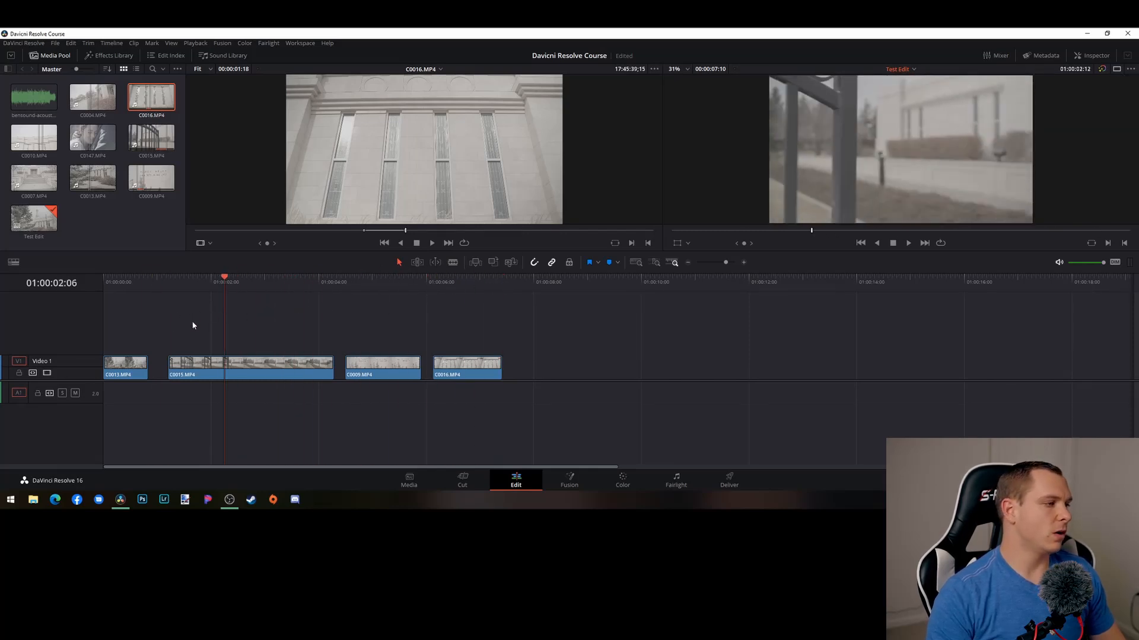
scroll(144, 338, up, 2)
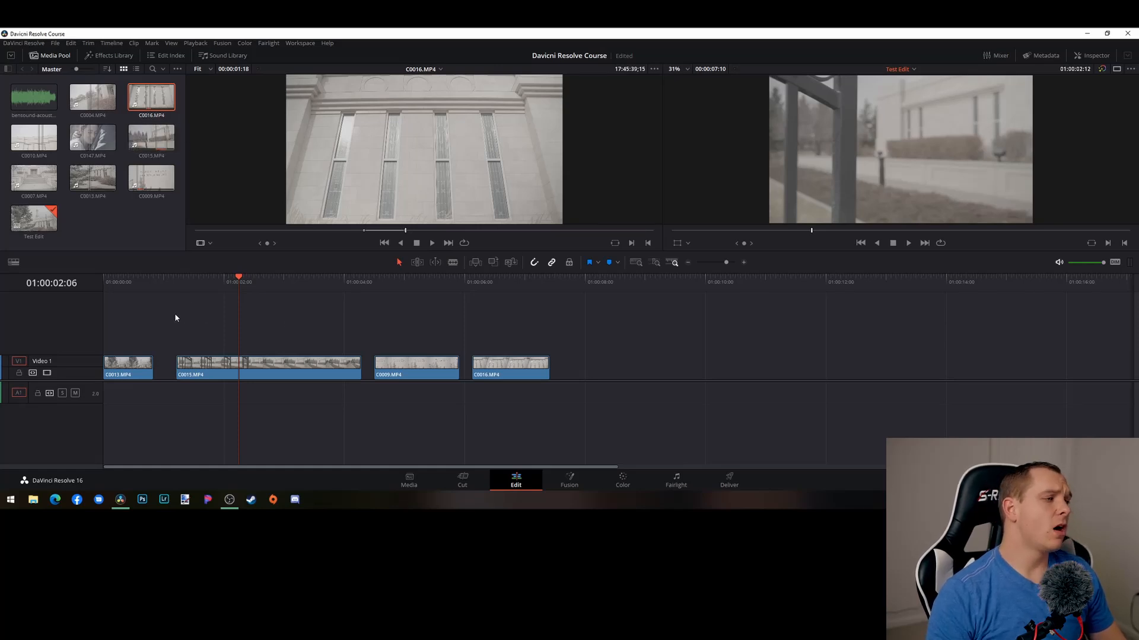
scroll(175, 318, up, 4)
scroll(175, 317, down, 1)
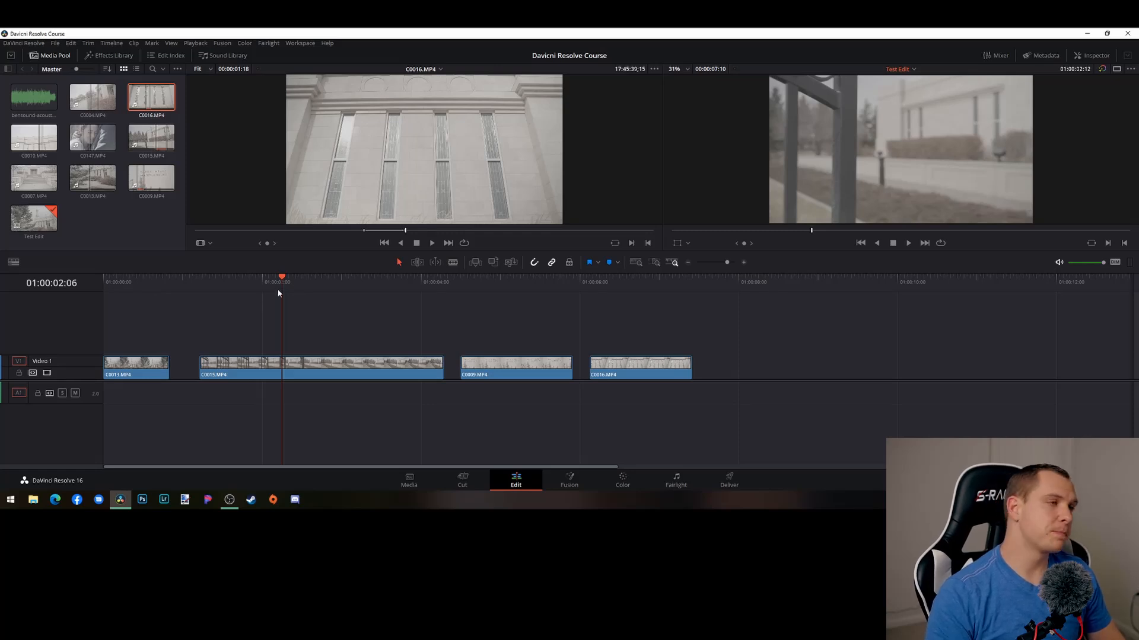
Open Keyboard Customization and look up the commands assigned to the C, V and Return keys
click(28, 44)
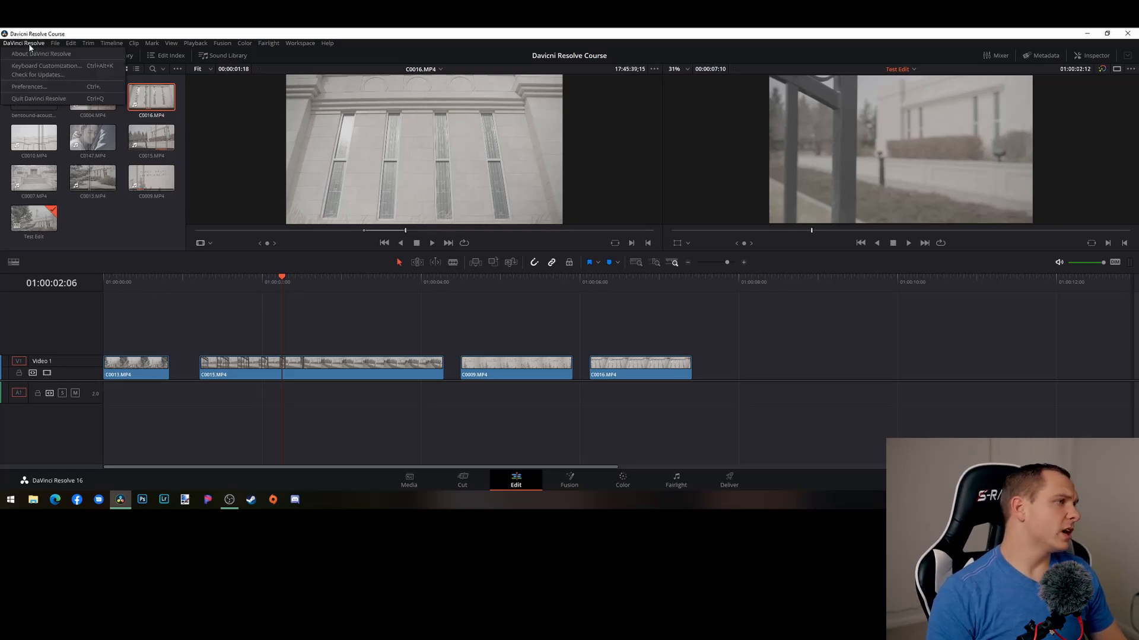
click(47, 66)
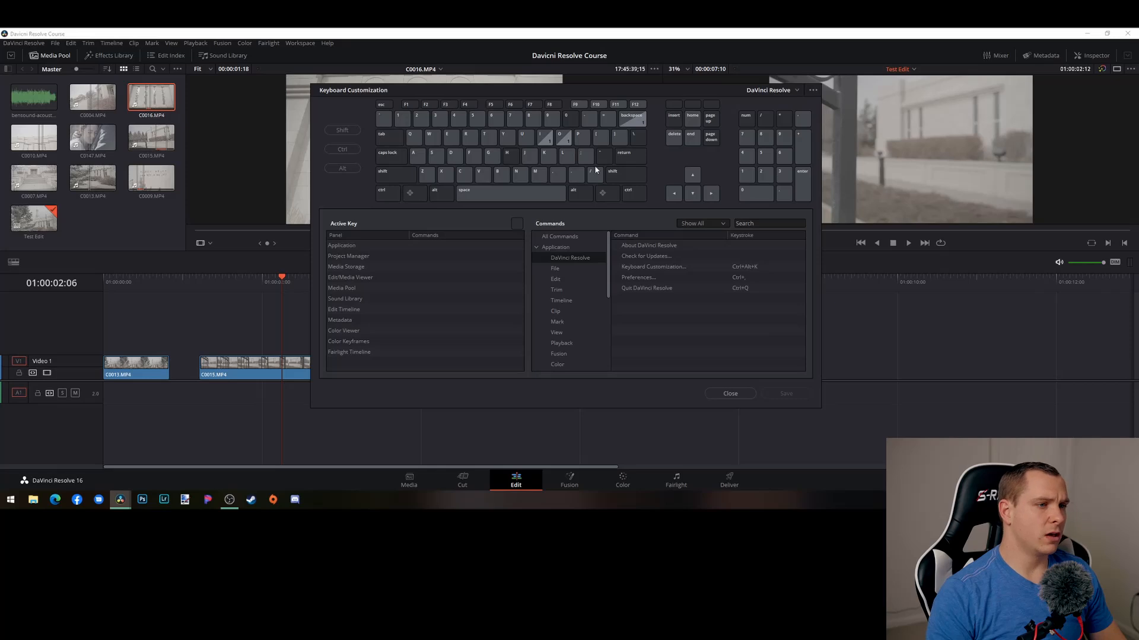
click(462, 177)
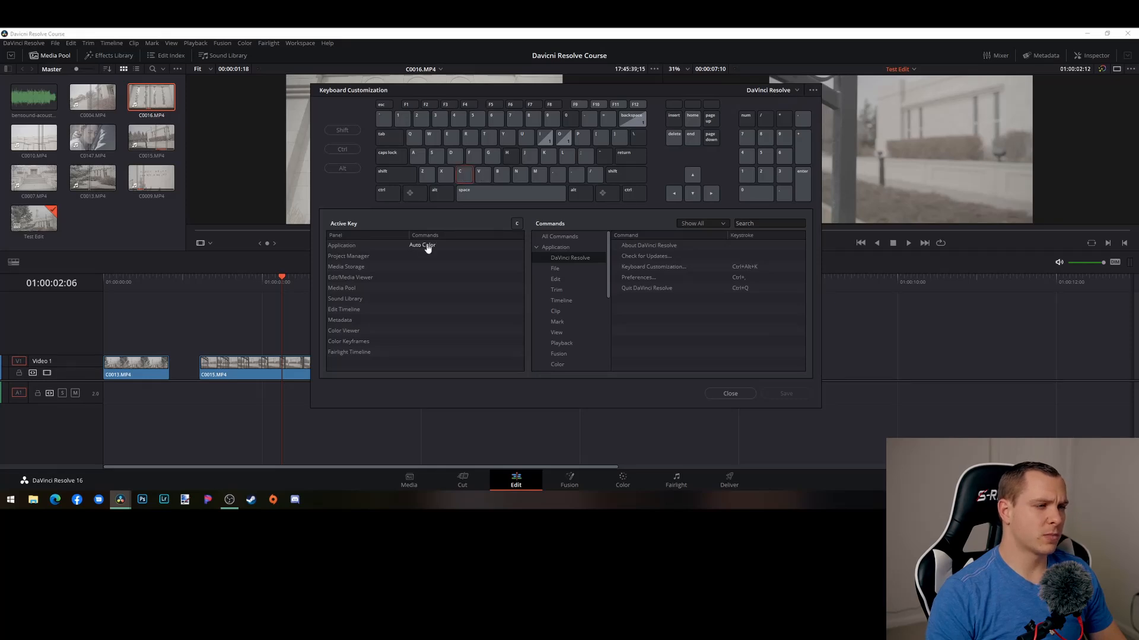
click(481, 176)
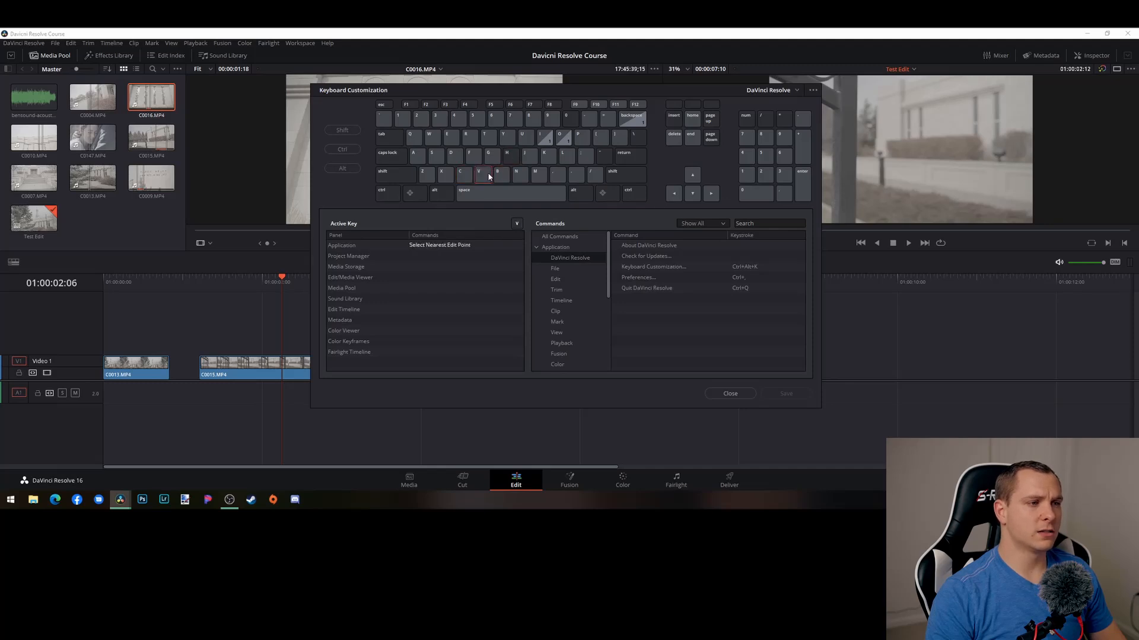
click(626, 157)
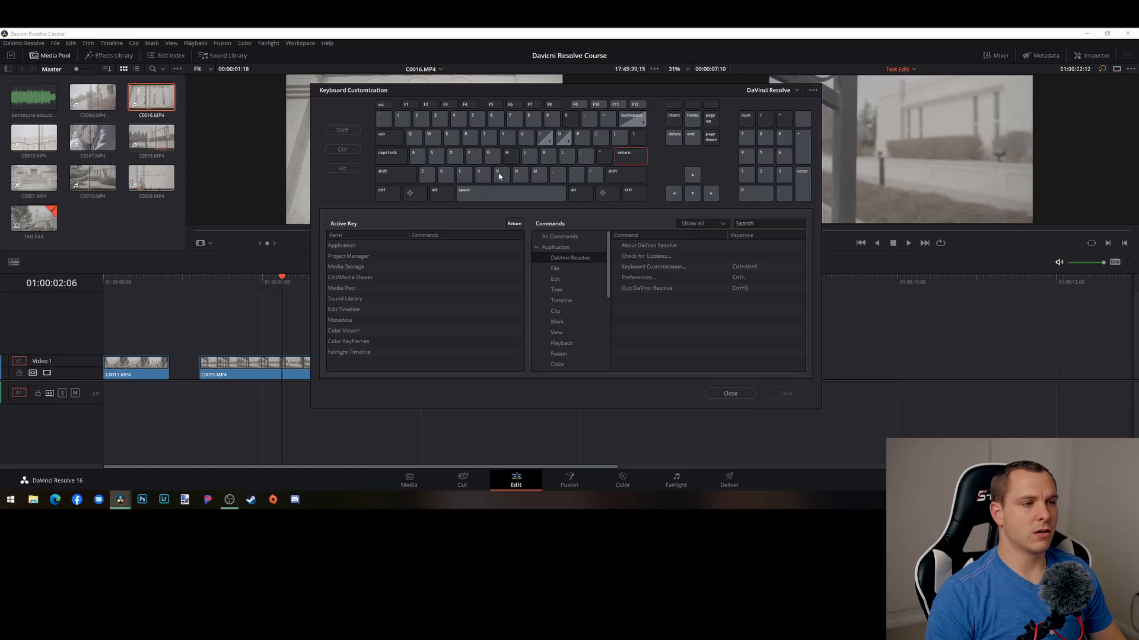
Look up the commands assigned to the Ctrl combinations with V, C and X, and to the X, Q and A keys alone
click(395, 195)
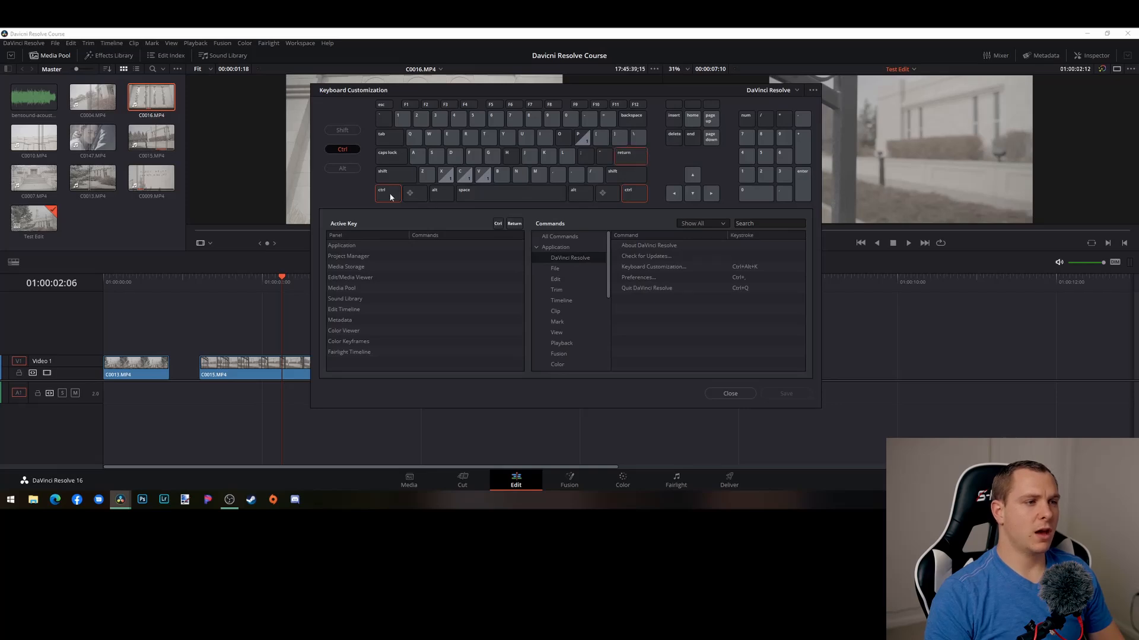
click(481, 176)
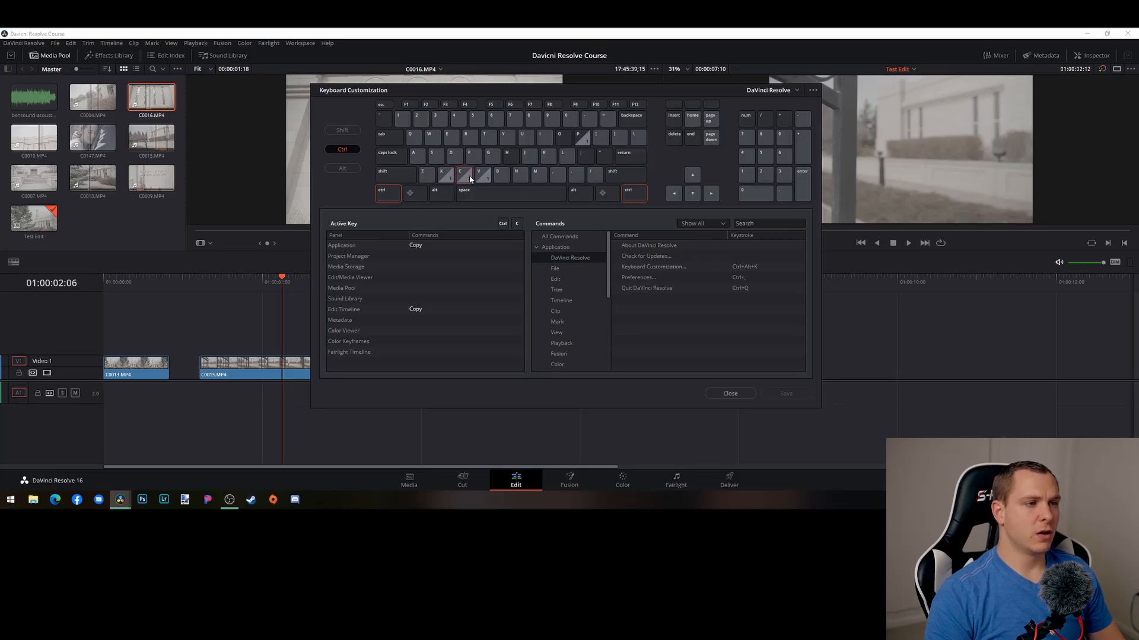
click(445, 179)
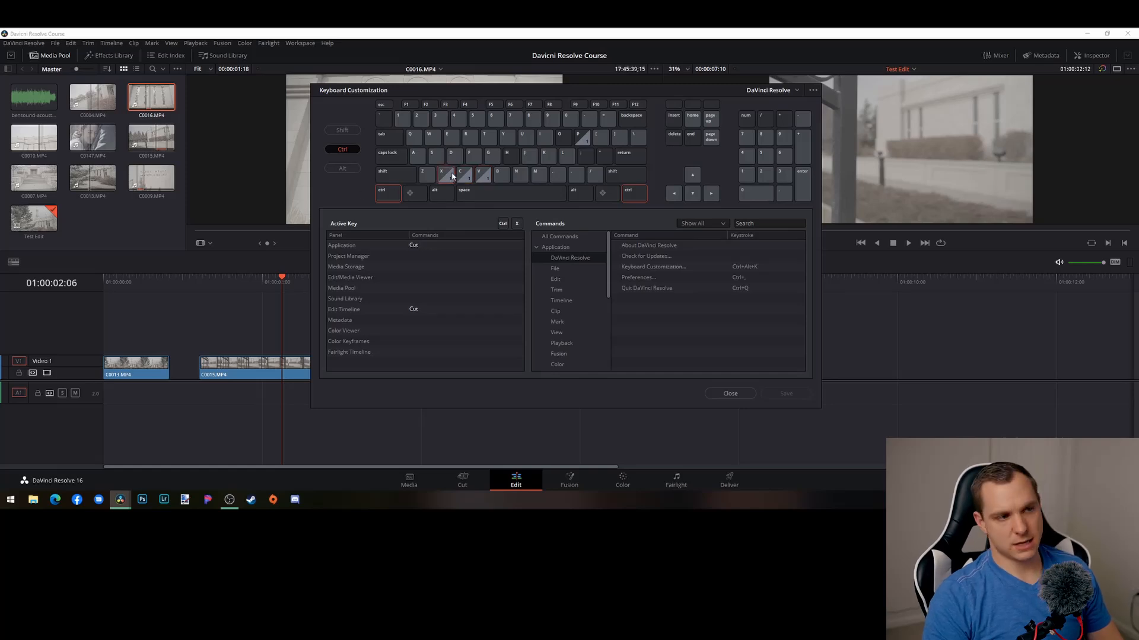
click(389, 196)
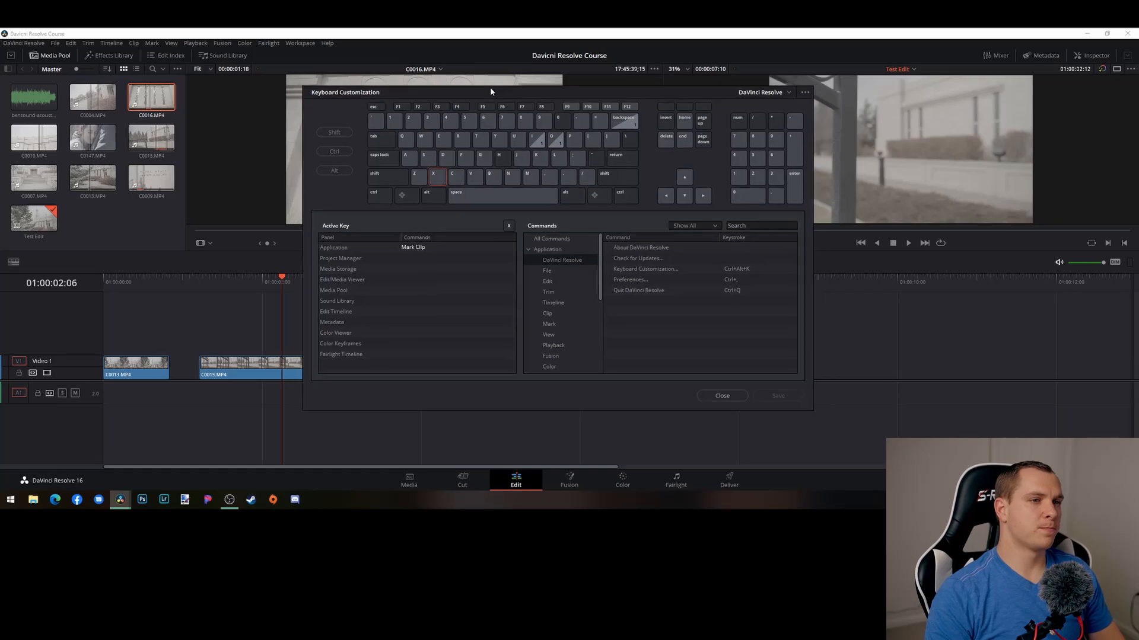
drag(499, 87, 513, 87)
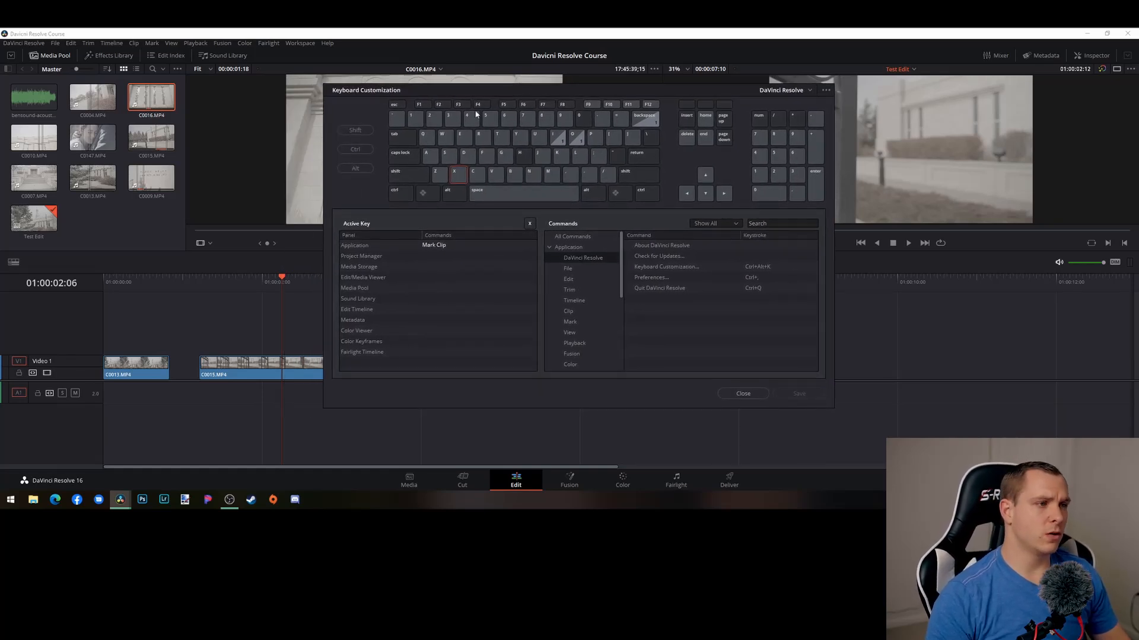
click(427, 138)
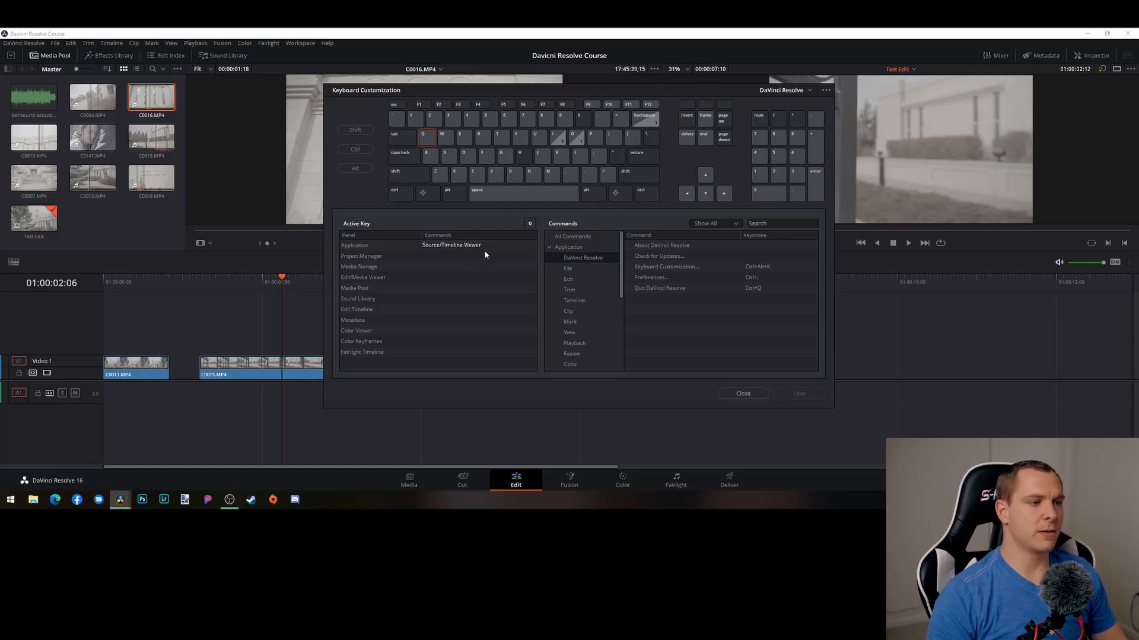
click(429, 155)
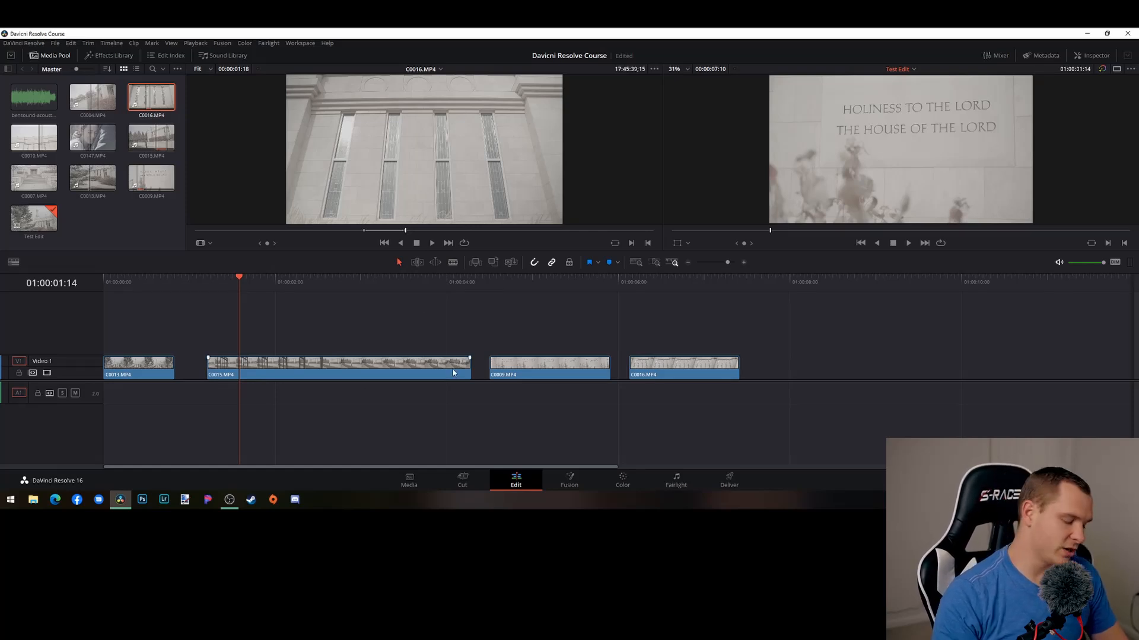
Scrub the timeline playhead back and forth within C0015.MP4, stopping at 01:00:02:18
key(b)
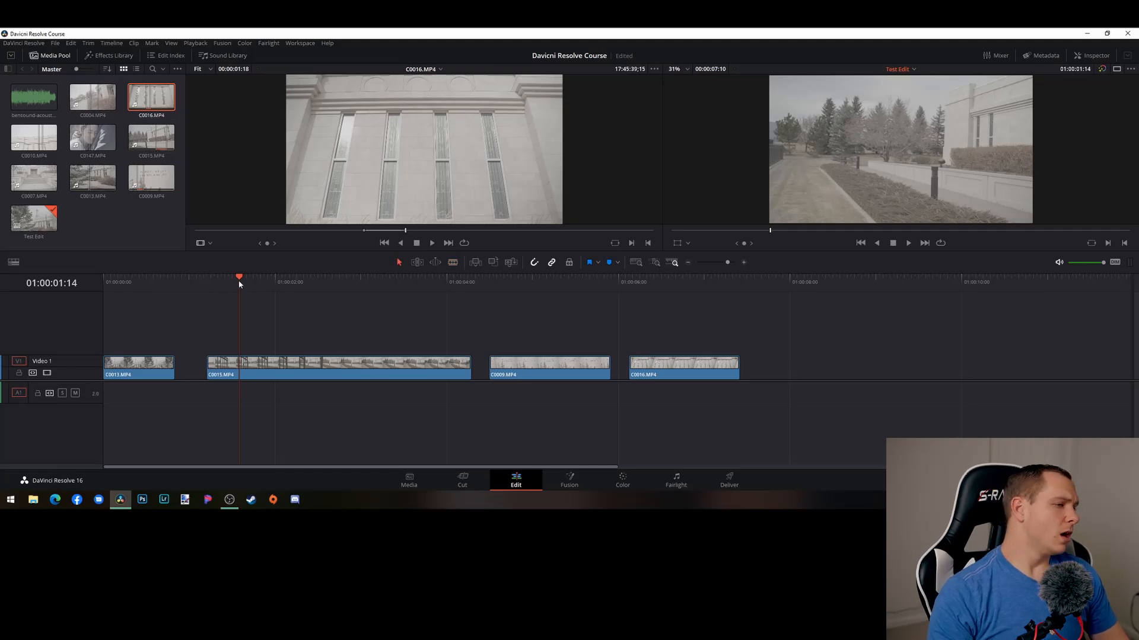
drag(240, 280, 325, 279)
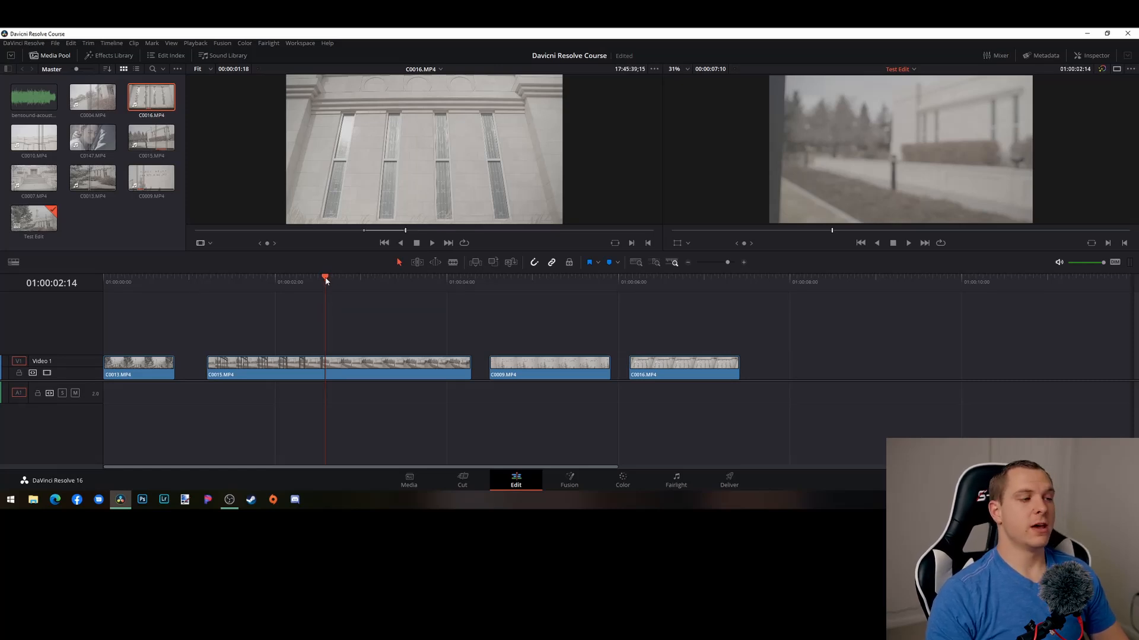
drag(325, 278, 389, 280)
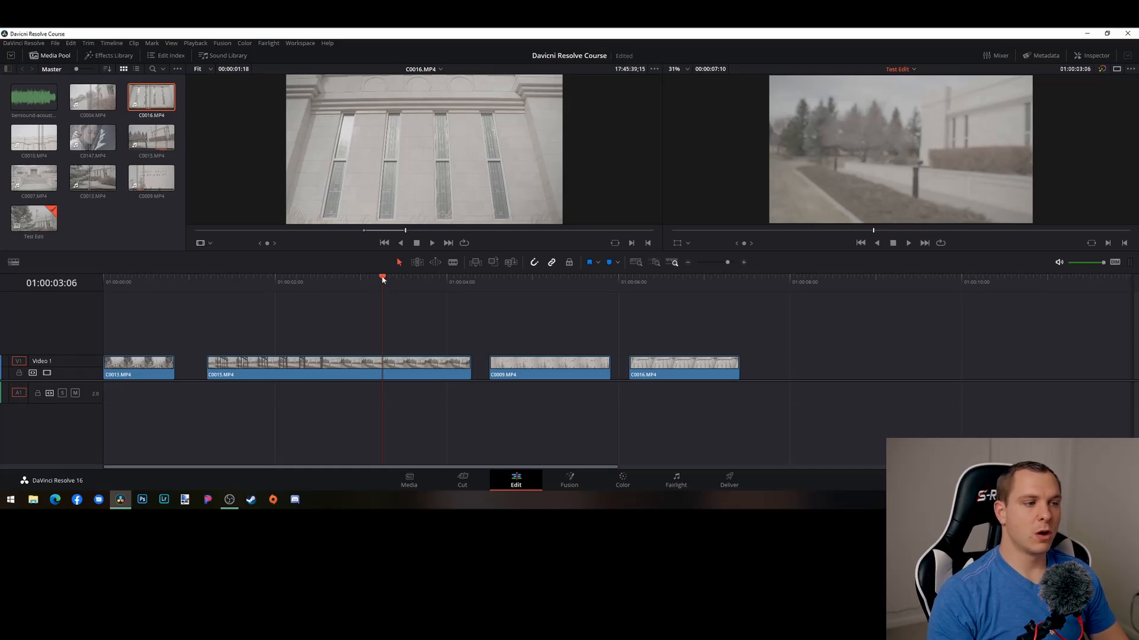
drag(383, 279, 322, 341)
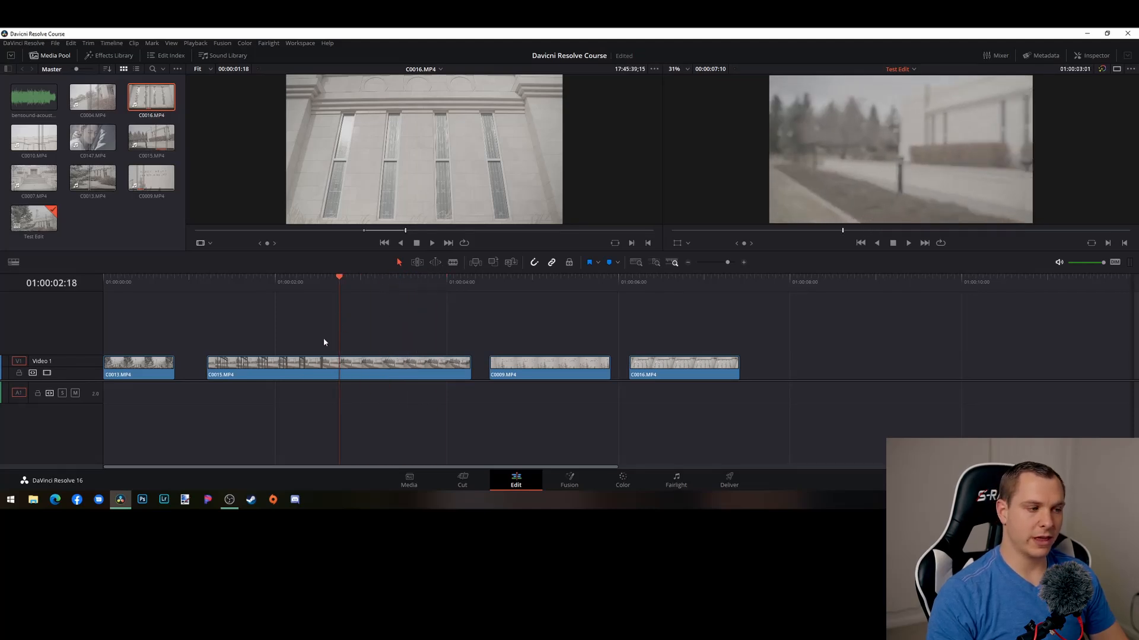
click(363, 379)
click(172, 331)
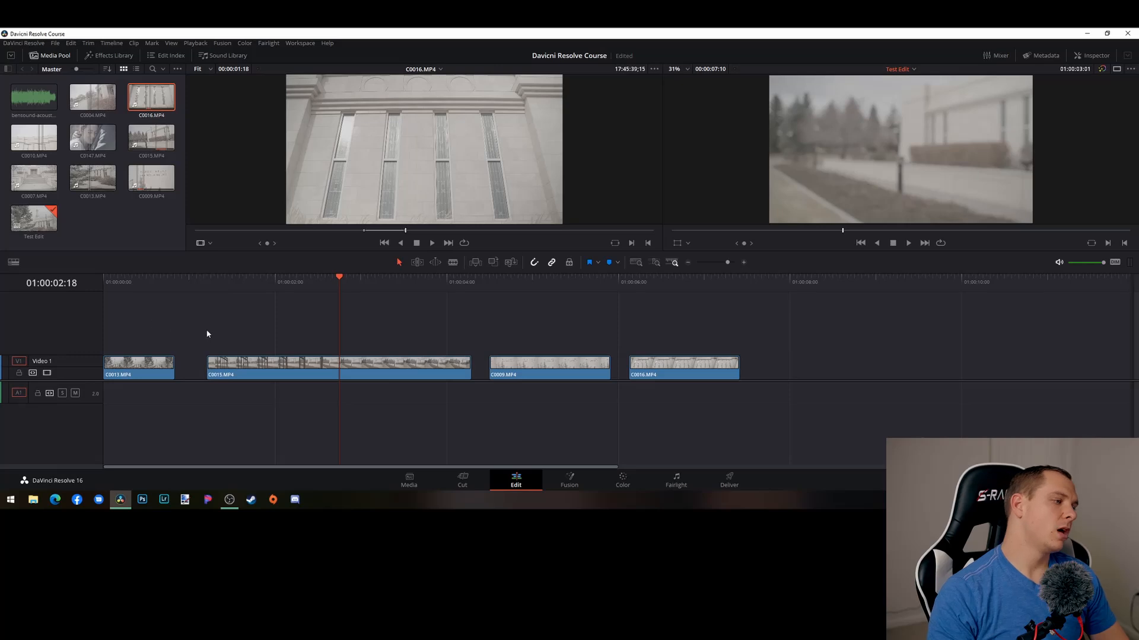
Scrub the timeline onward across the remaining clips to 01:00:06:23 in C0016.MP4
click(343, 278)
drag(362, 287, 634, 318)
drag(382, 321, 701, 300)
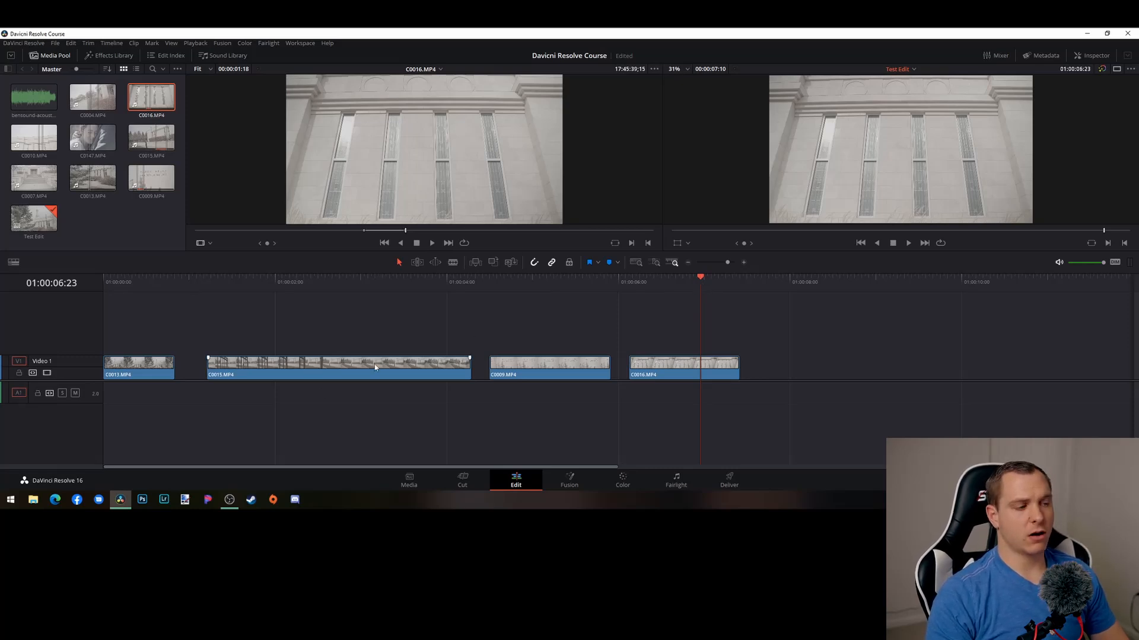
Shift all four Video 1 clips later together to leave a gap at the timeline start, and scrub from the start to 01:00:04:05
drag(156, 330, 727, 368)
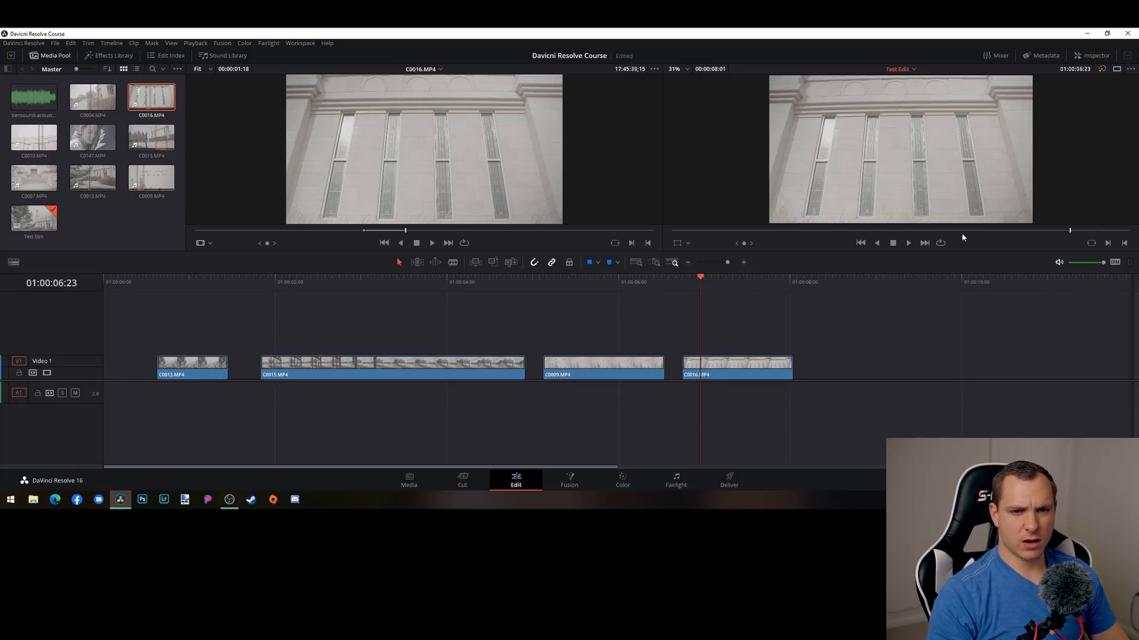
click(859, 244)
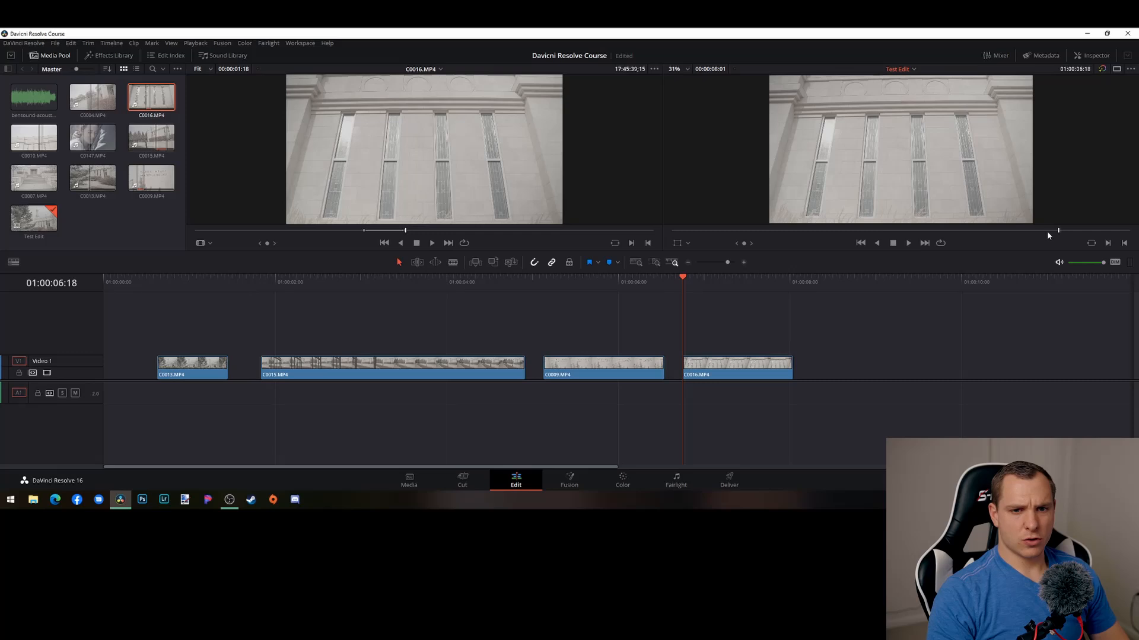
drag(1059, 233, 645, 240)
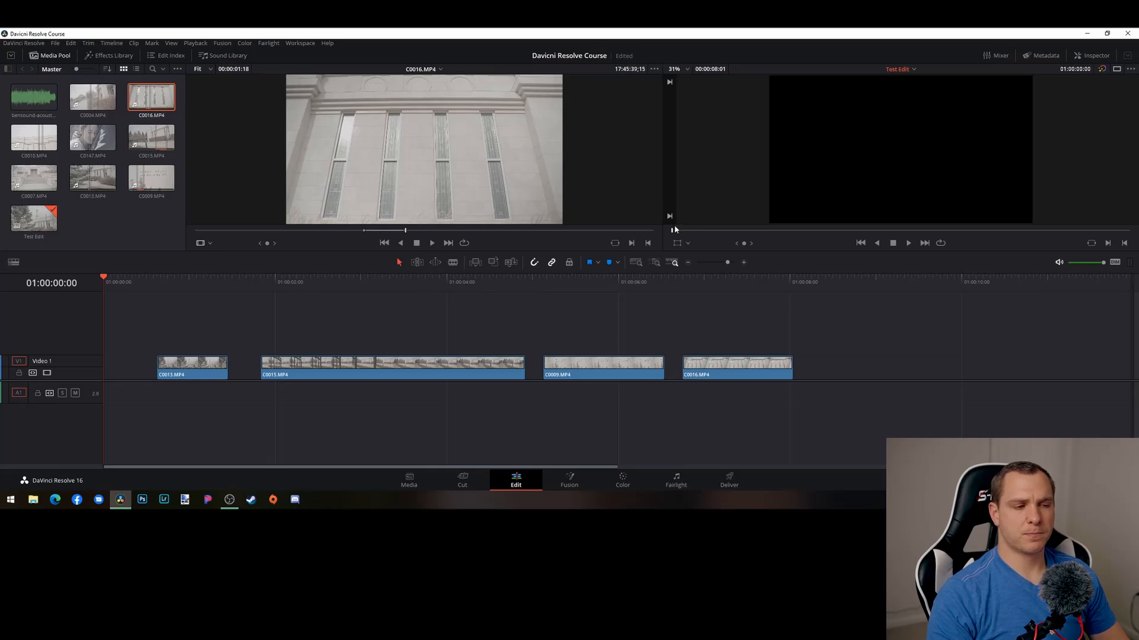
drag(106, 283, 465, 316)
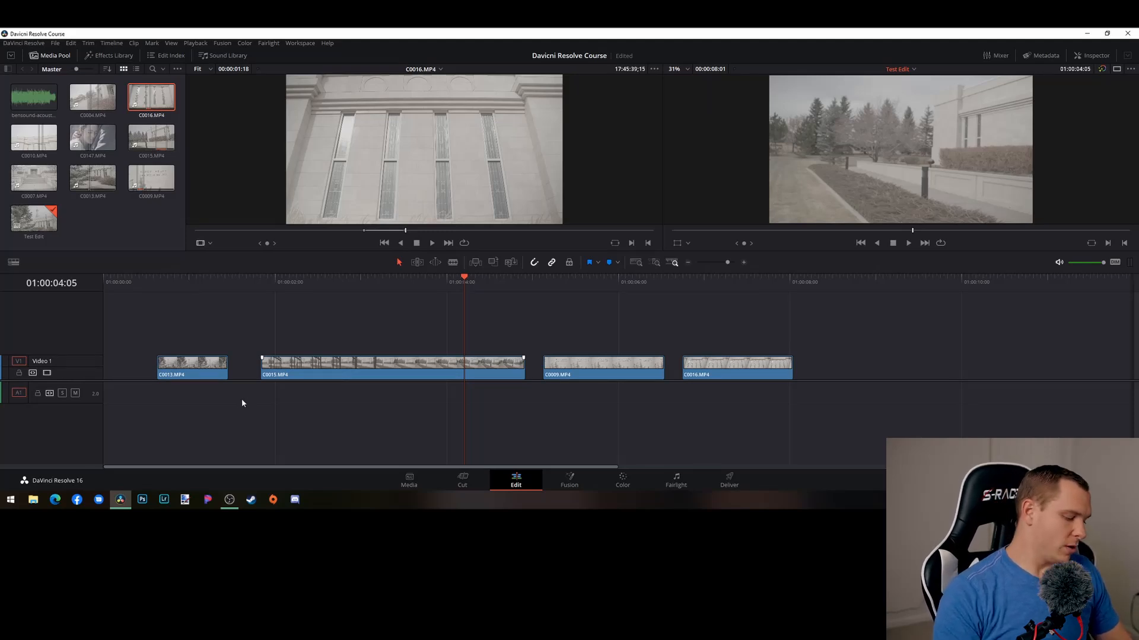
Try different zoom levels on the timeline, scrub back to 01:00:02:19 in C0015.MP4, and zoom out to a wider time range
scroll(252, 376, down, 3)
scroll(251, 376, up, 3)
scroll(252, 376, down, 3)
scroll(251, 376, up, 3)
scroll(250, 377, down, 2)
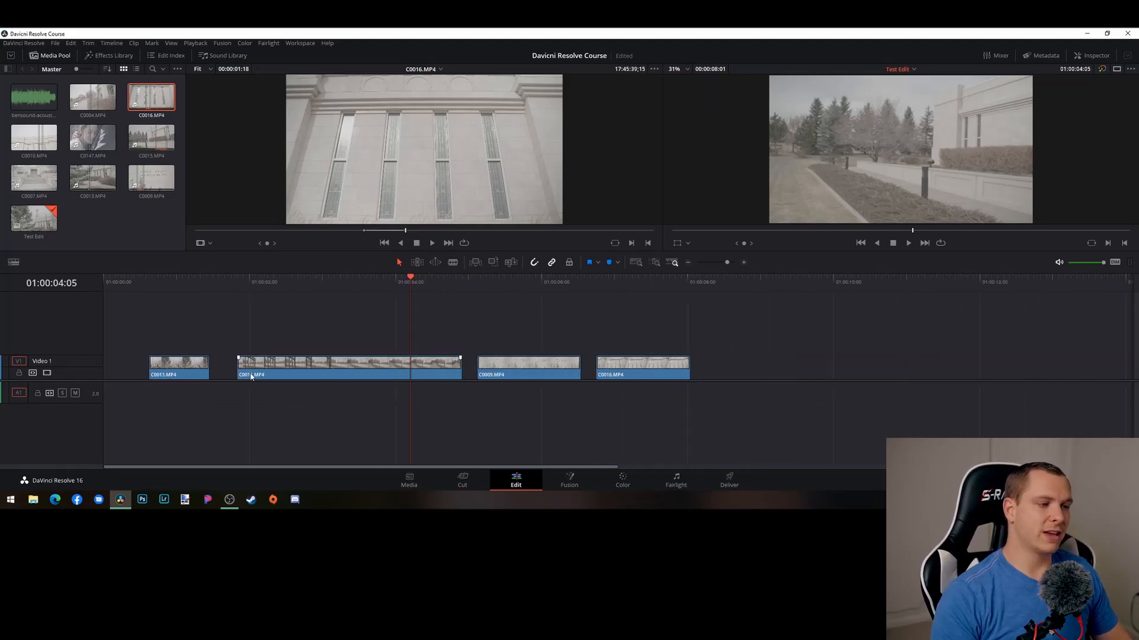
scroll(250, 377, up, 1)
scroll(249, 376, down, 1)
scroll(220, 377, up, 2)
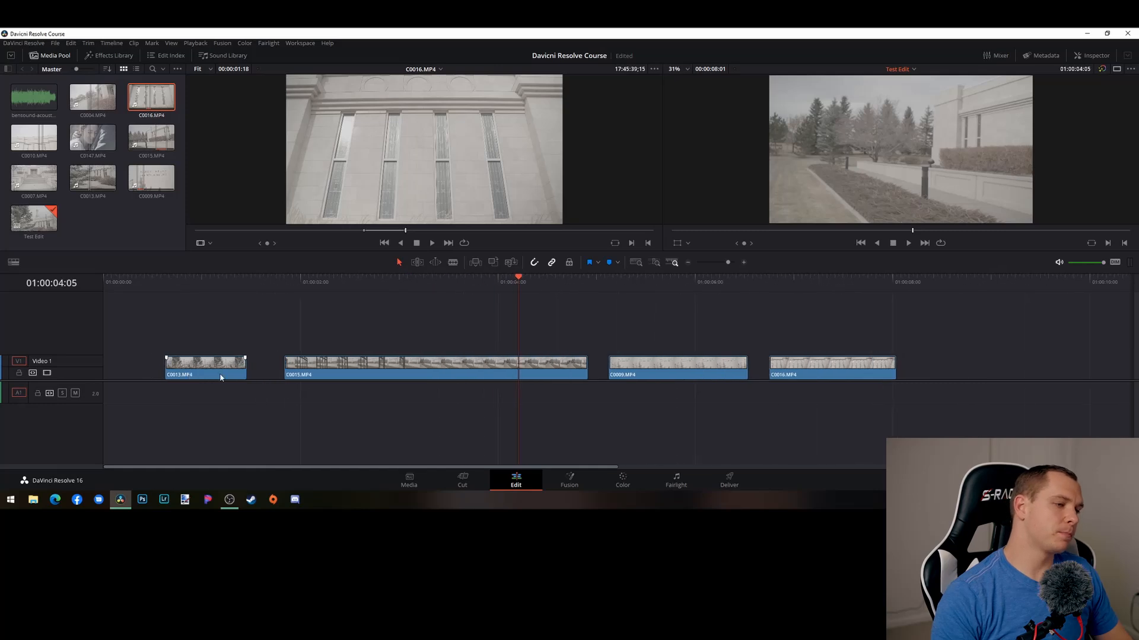
drag(510, 289, 380, 311)
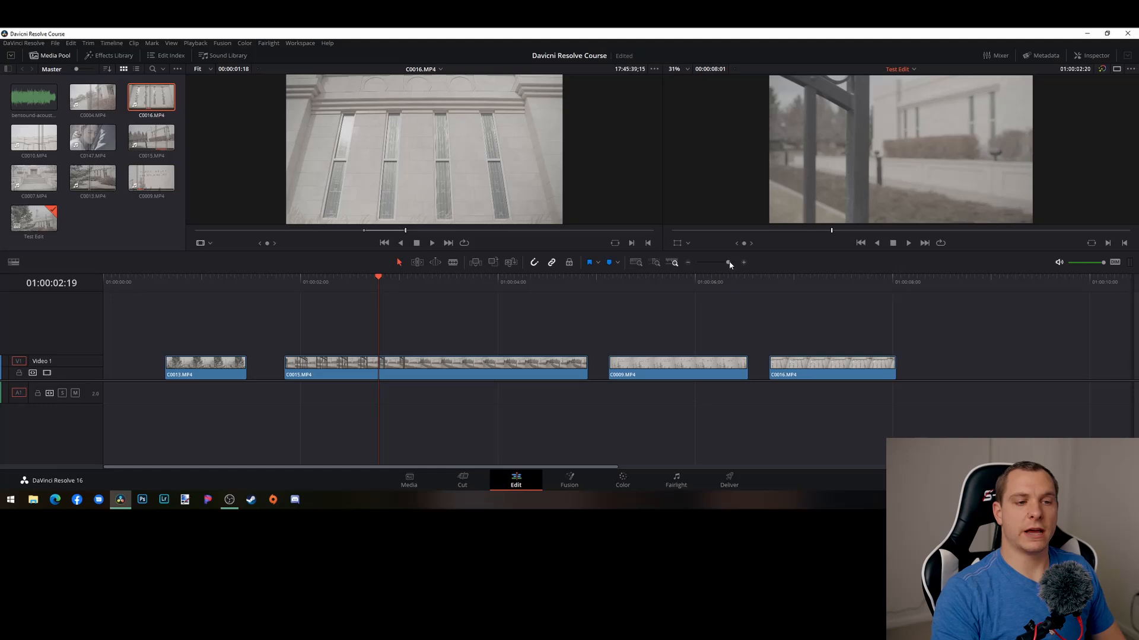
mouse_move(729, 263)
mouse_down()
mouse_move(703, 262)
mouse_move(724, 265)
mouse_up()
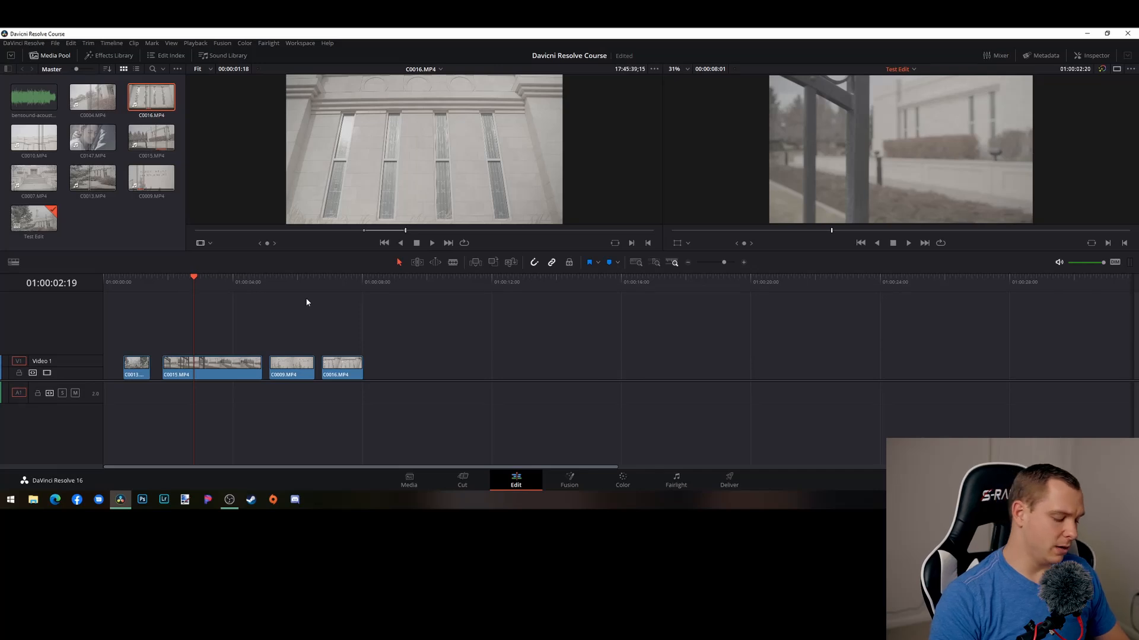
Zoom the timeline in and out around the playhead in C0015.MP4 to compare how much detail the clips show
scroll(223, 341, up, 3)
scroll(216, 341, up, 2)
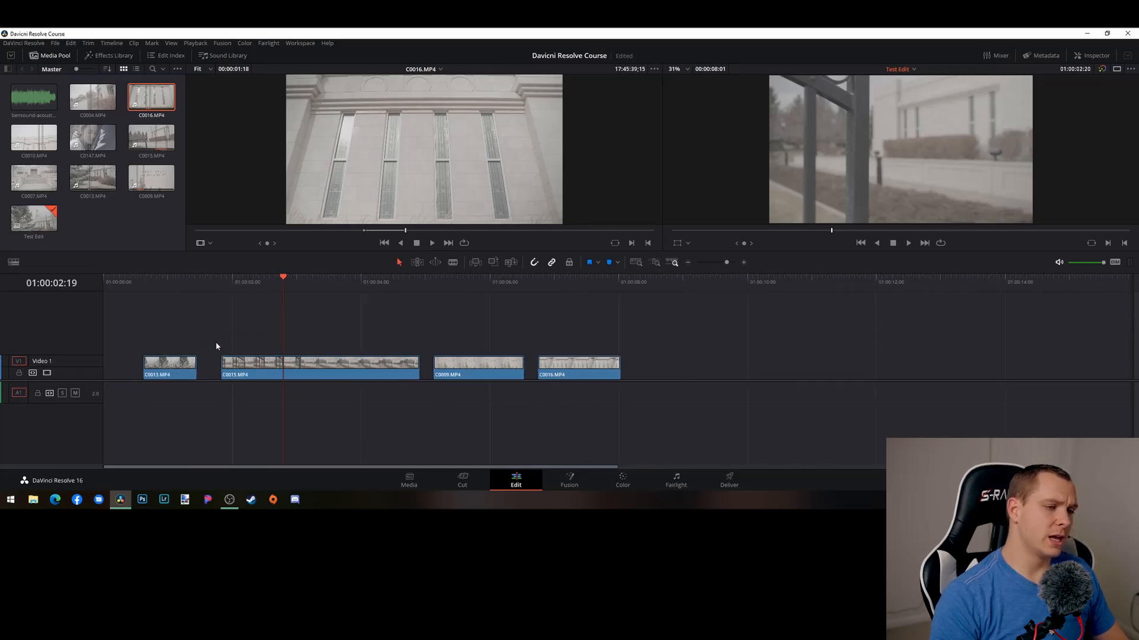
scroll(228, 327, down, 4)
scroll(237, 327, up, 2)
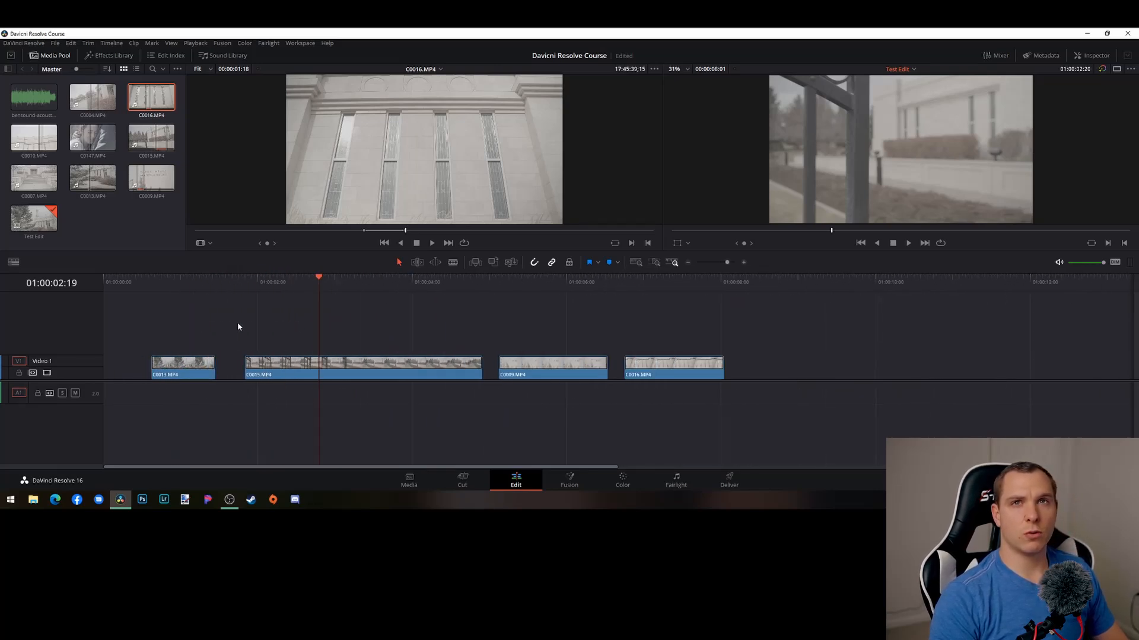
scroll(237, 327, down, 3)
scroll(239, 327, up, 4)
scroll(240, 326, down, 6)
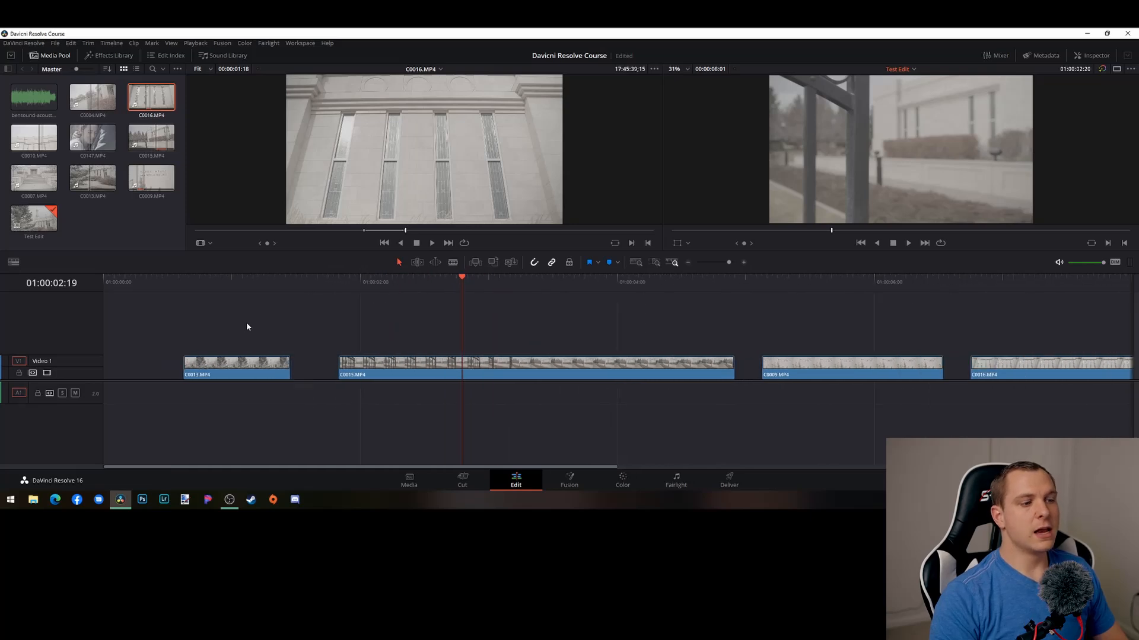
scroll(277, 326, up, 5)
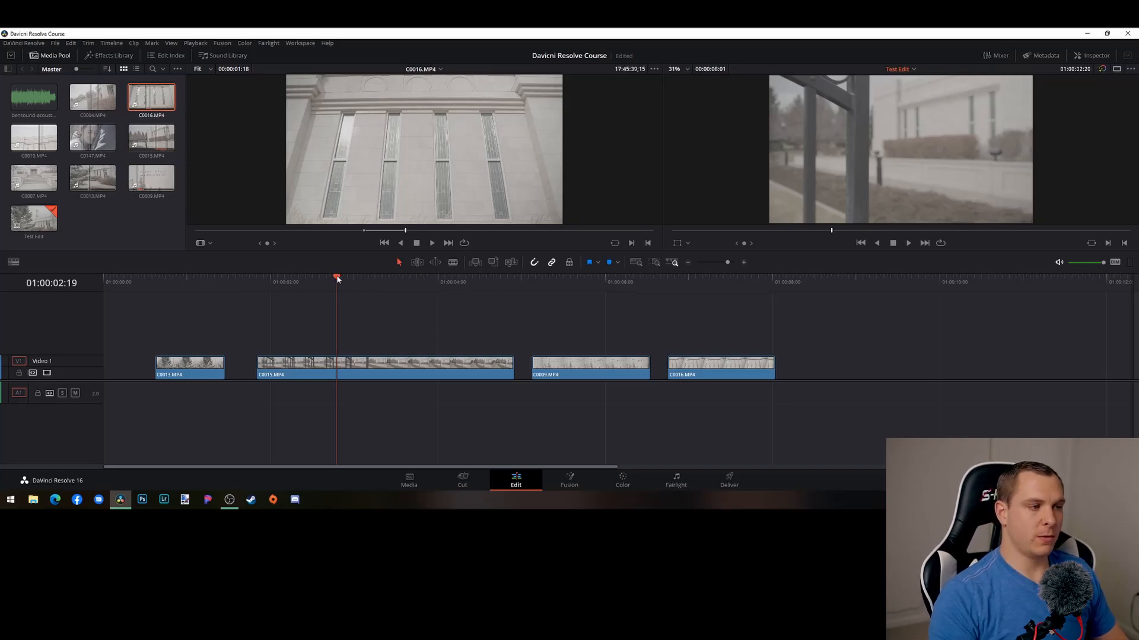
Scrub the playhead to 01:00:07:19 in C0016.MP4, zoom in around it, and zoom out until the clips appear tiny
drag(338, 279, 754, 280)
scroll(736, 341, up, 5)
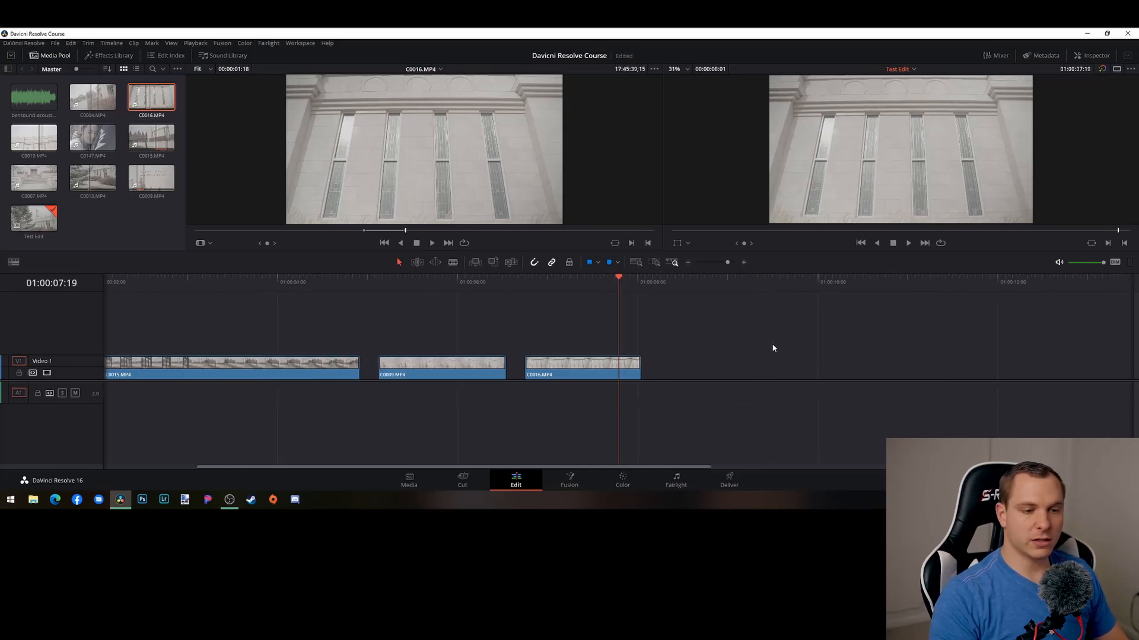
scroll(682, 346, down, 4)
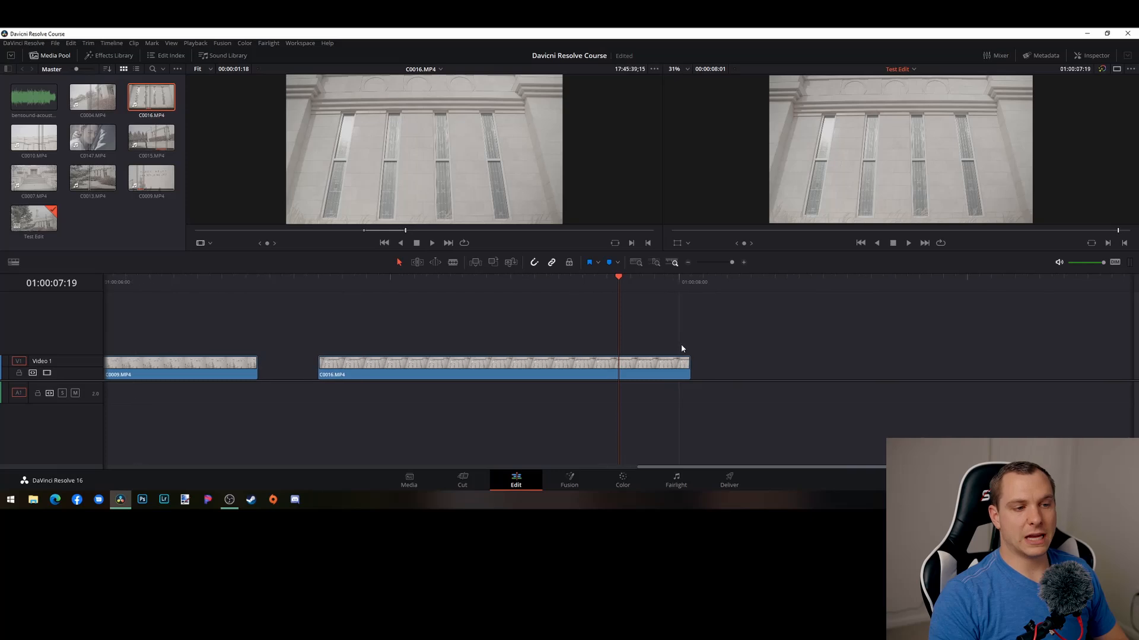
scroll(658, 335, down, 1)
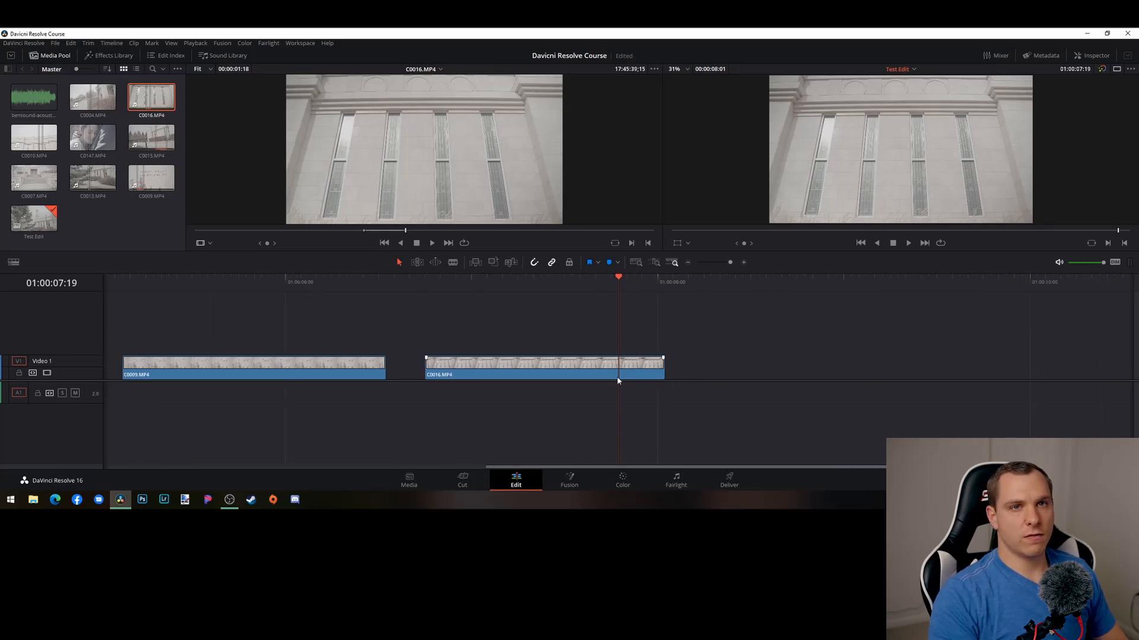
scroll(617, 379, down, 2)
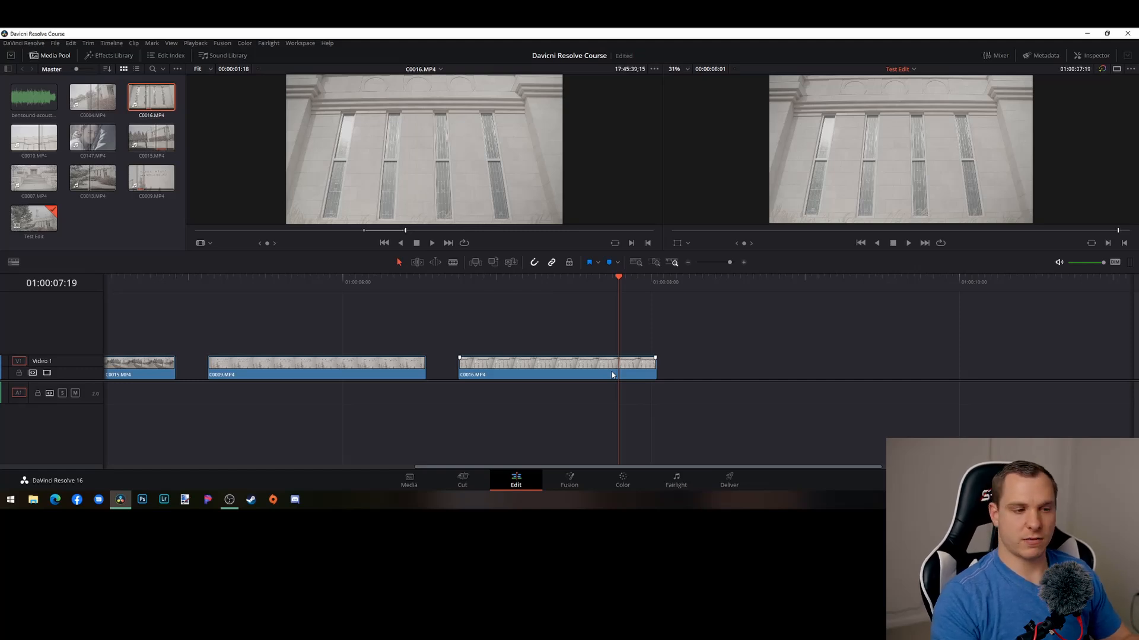
scroll(617, 371, down, 1)
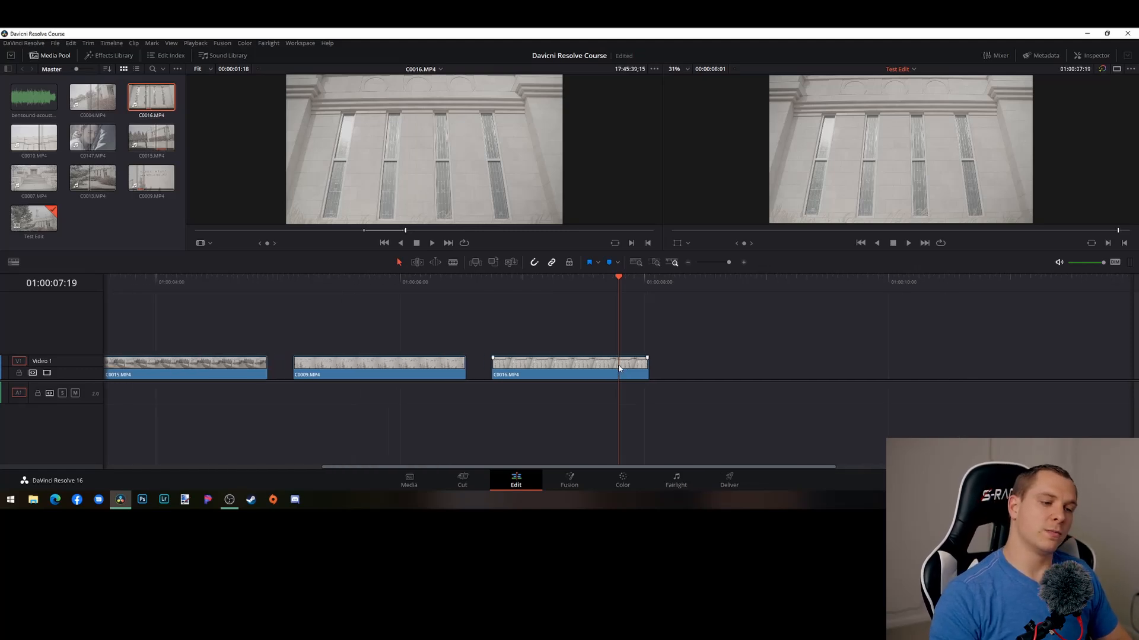
scroll(616, 370, down, 8)
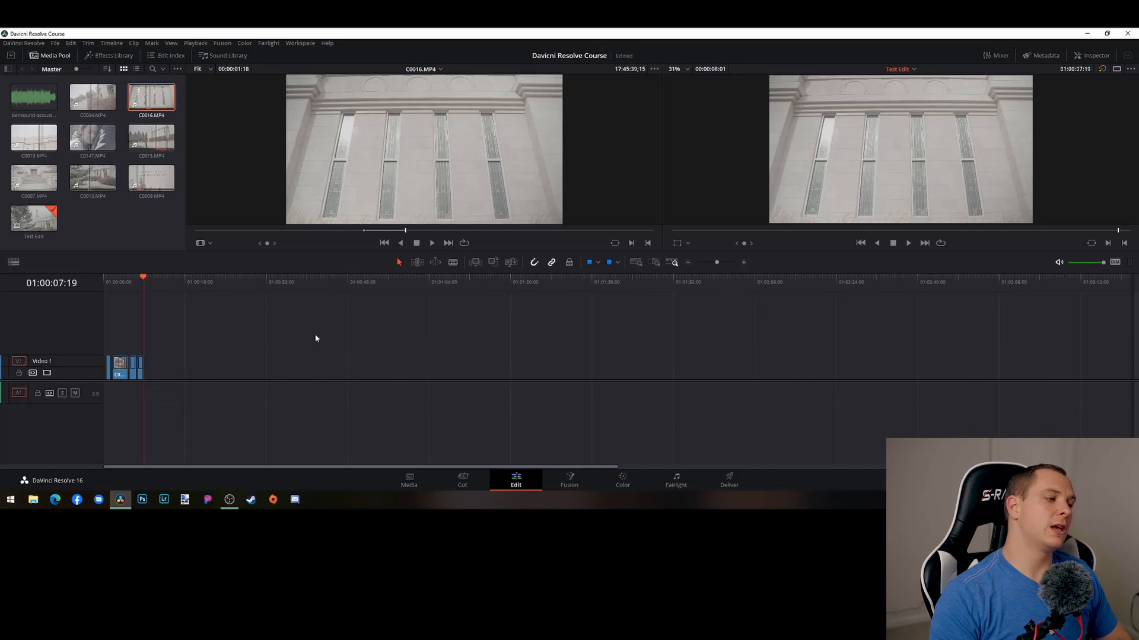
scroll(151, 373, down, 6)
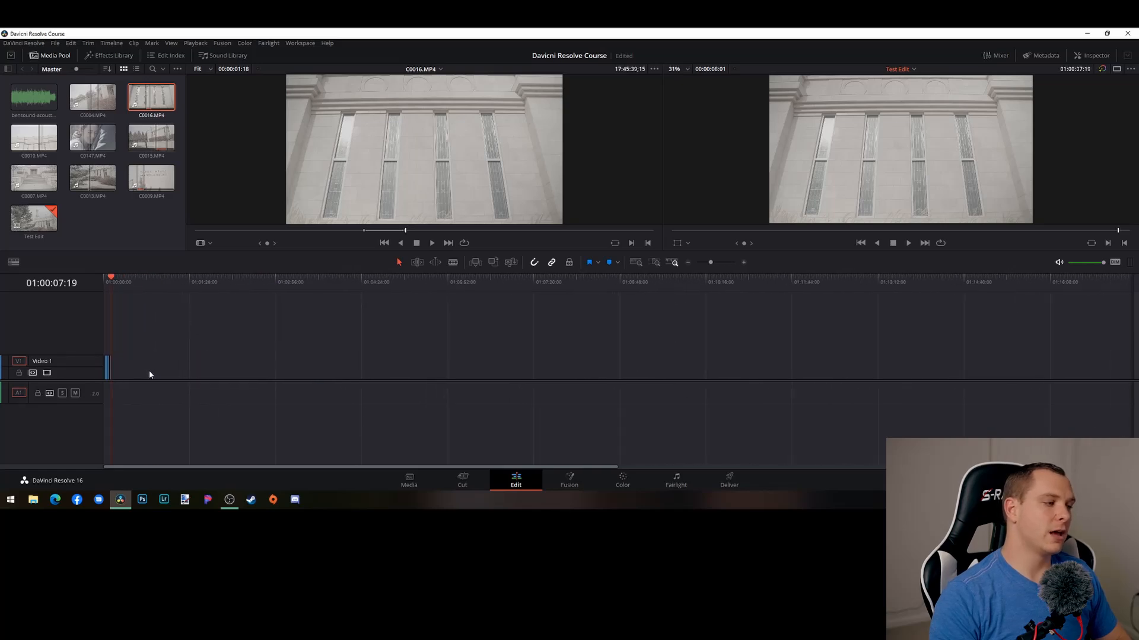
Zoom back in on the clips, play the timeline from its start, and stop the playhead at 01:00:04:03 in C0015.MP4
scroll(148, 373, up, 2)
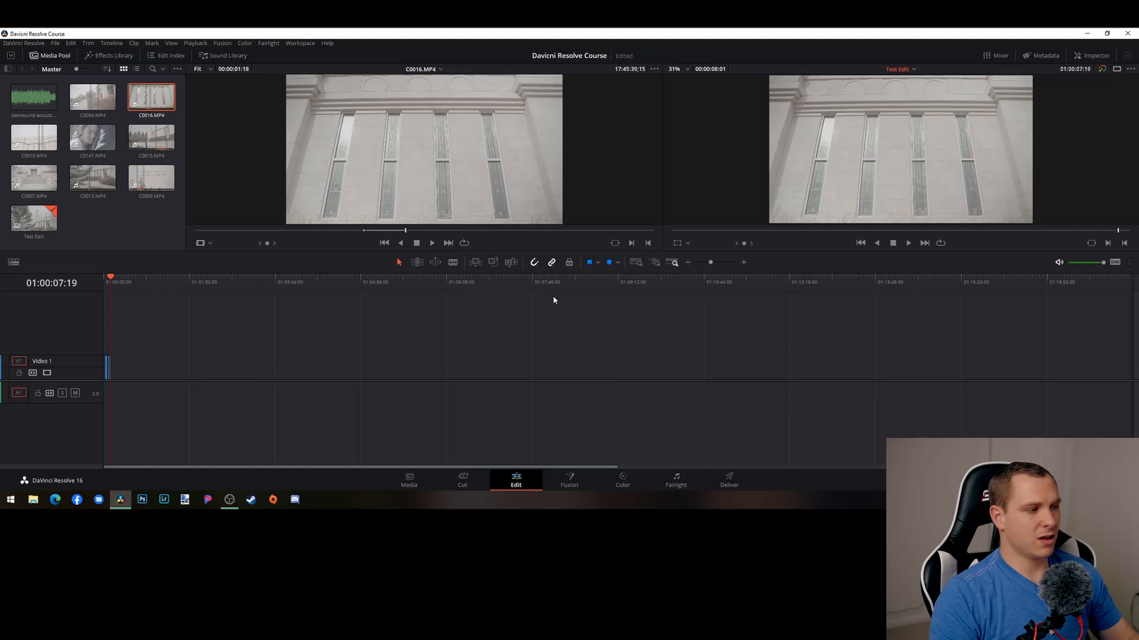
scroll(172, 307, up, 2)
scroll(173, 309, up, 6)
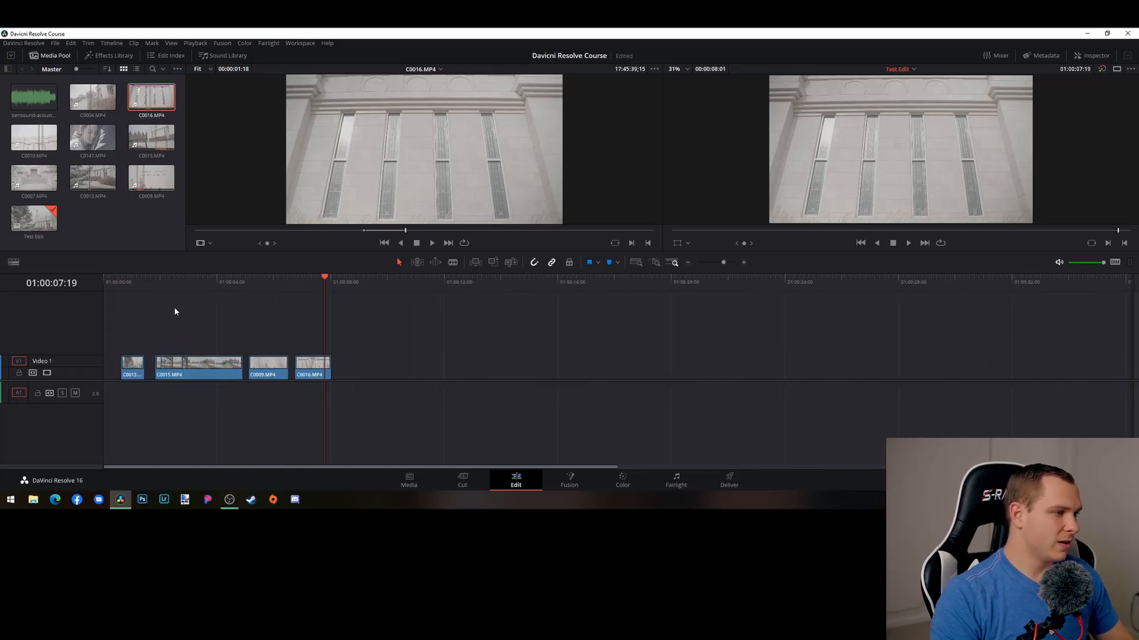
key(space)
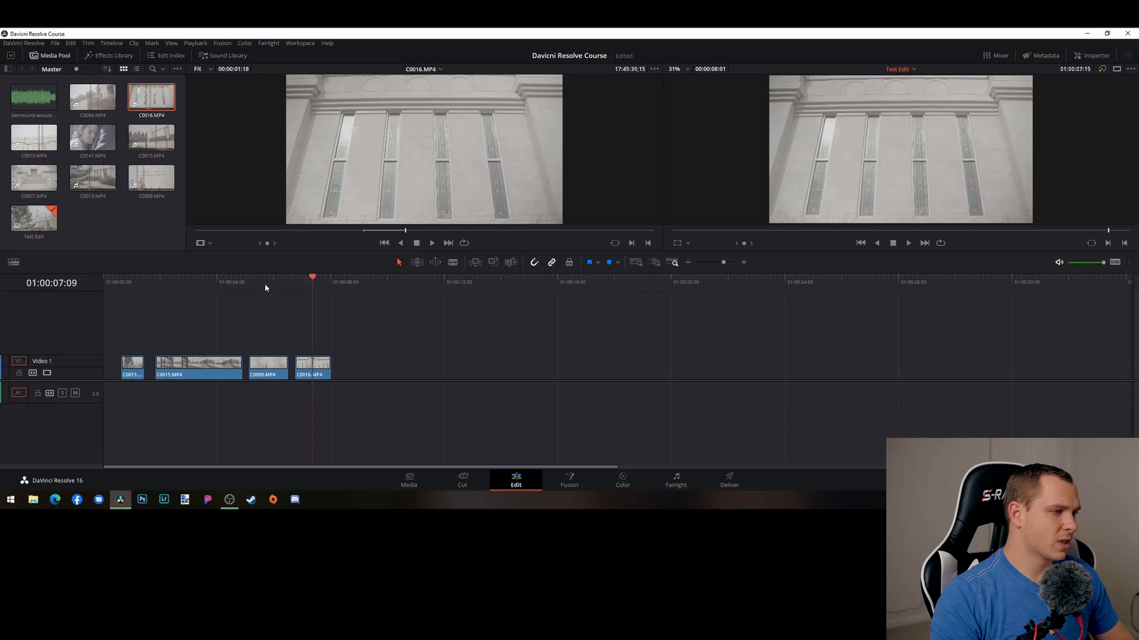
key(Home)
key(space)
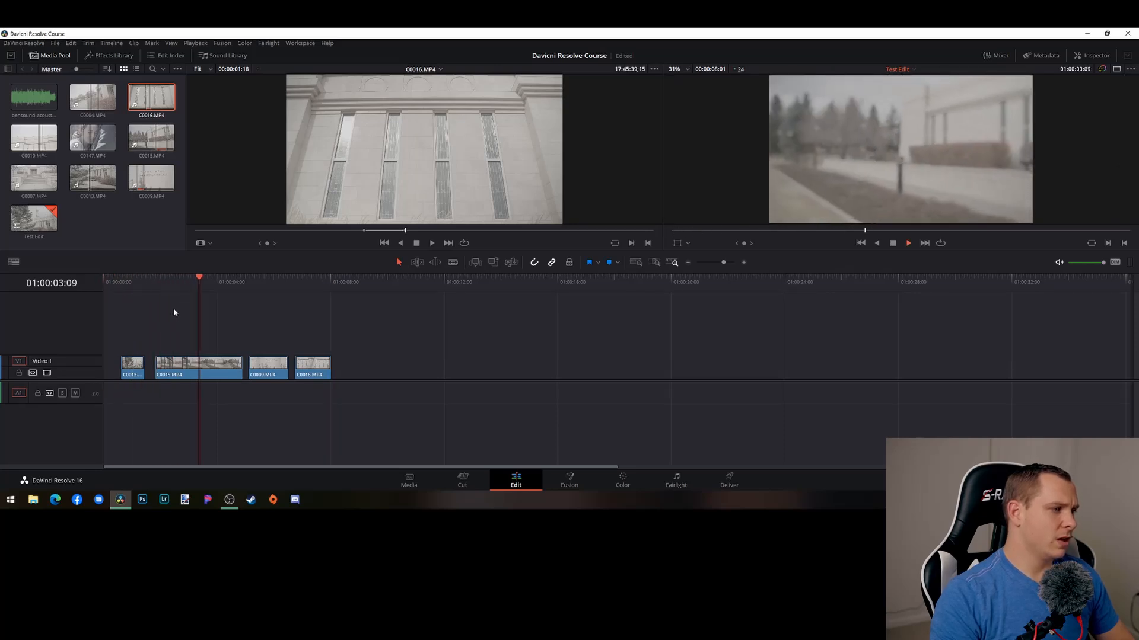
drag(229, 280, 221, 283)
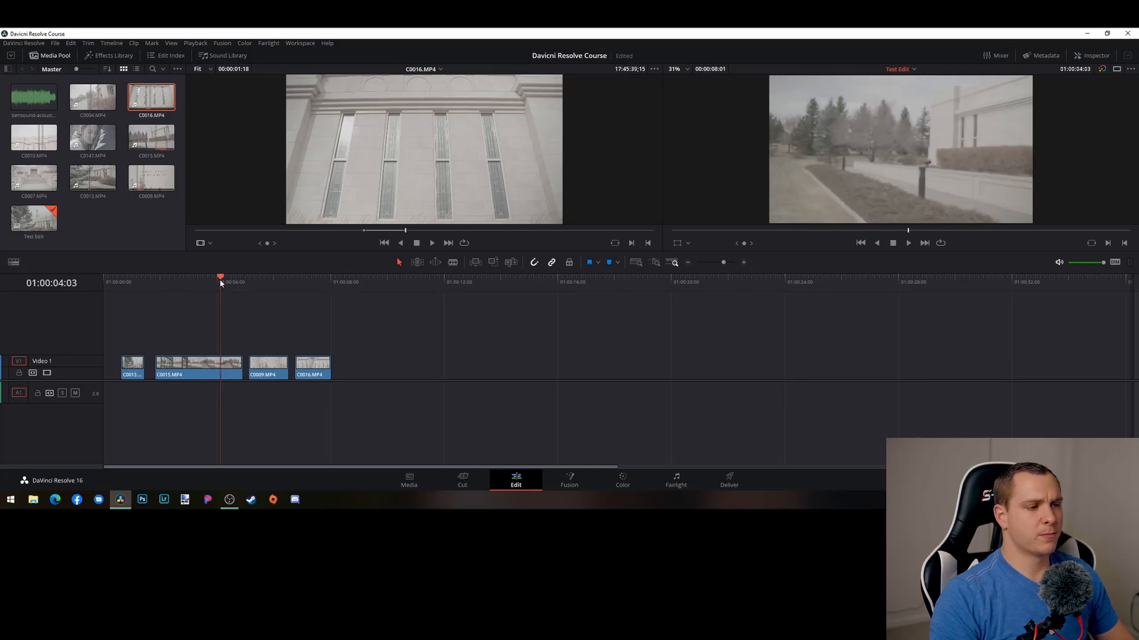
Zoom the timeline out to its widest range and back in until all four Video 1 clips fill most of it
scroll(207, 302, down, 10)
scroll(207, 301, down, 8)
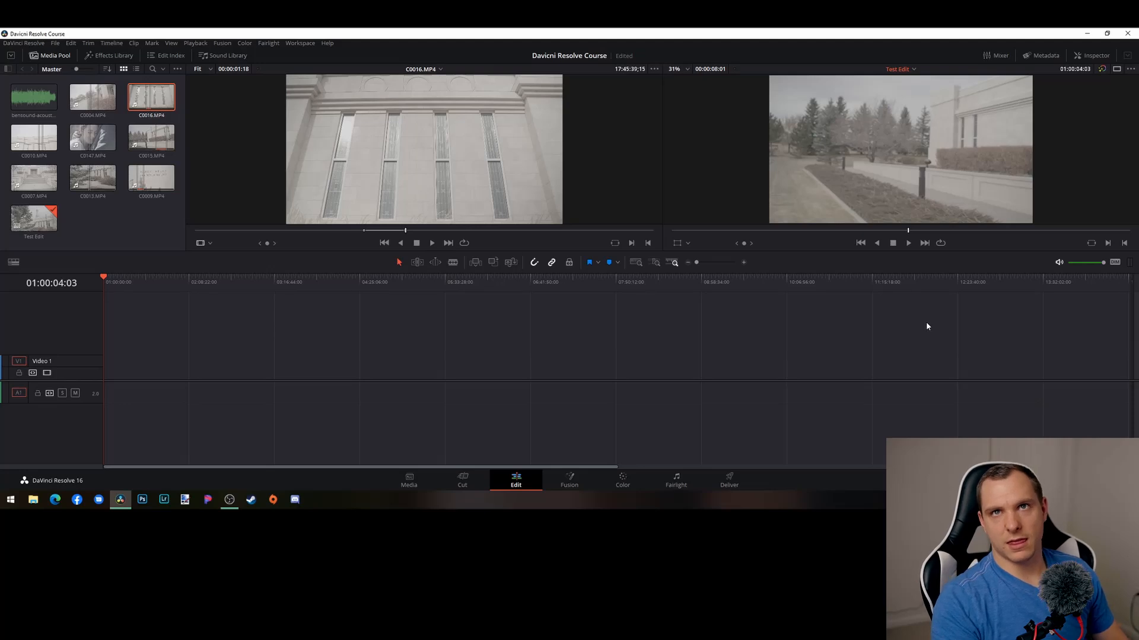
scroll(124, 359, up, 15)
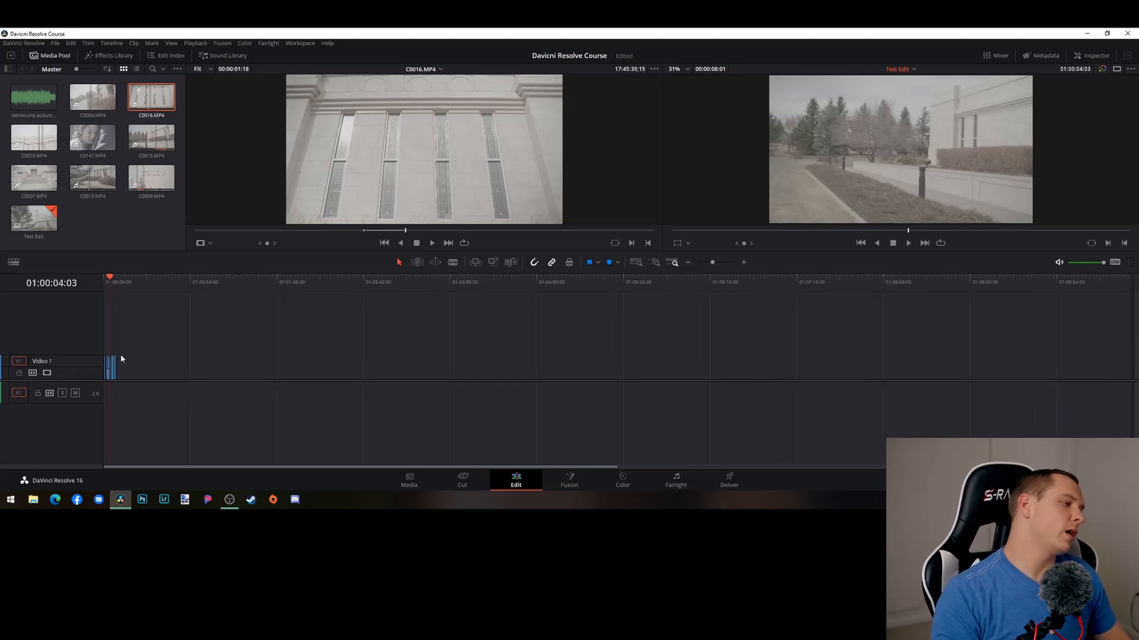
scroll(182, 363, down, 10)
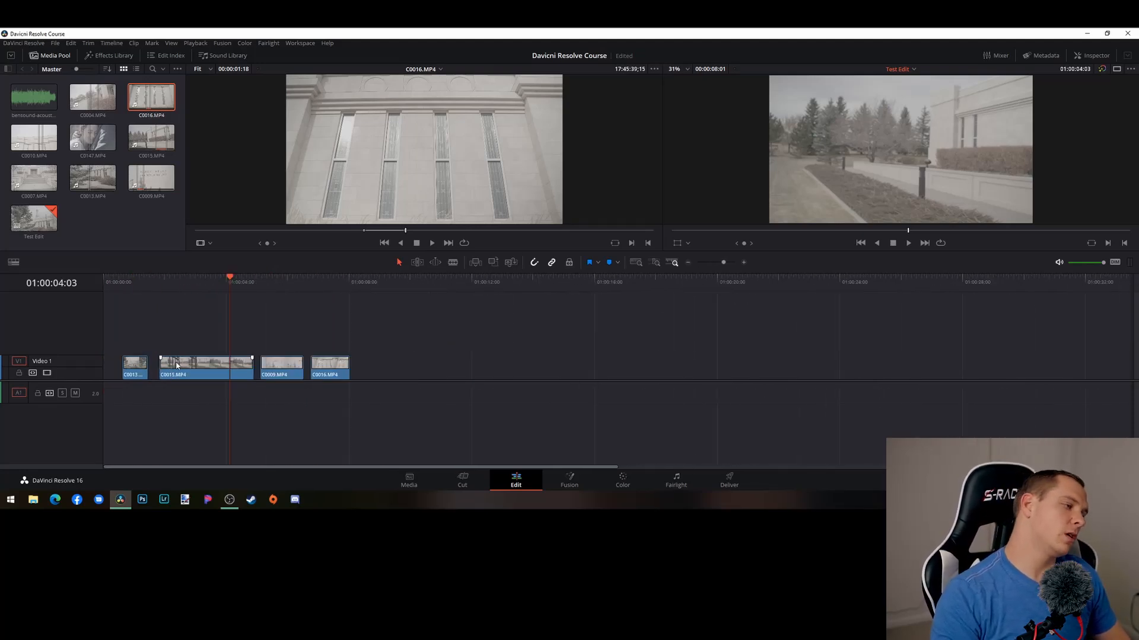
scroll(176, 363, up, 5)
scroll(173, 366, up, 5)
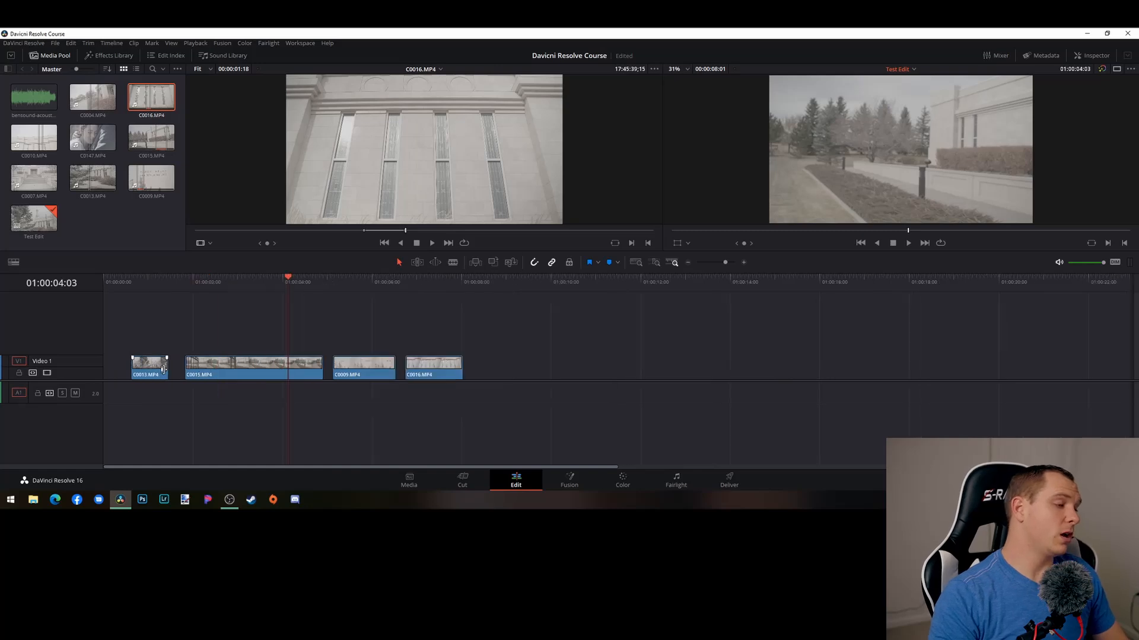
scroll(160, 369, down, 2)
scroll(157, 372, up, 2)
scroll(157, 372, up, 3)
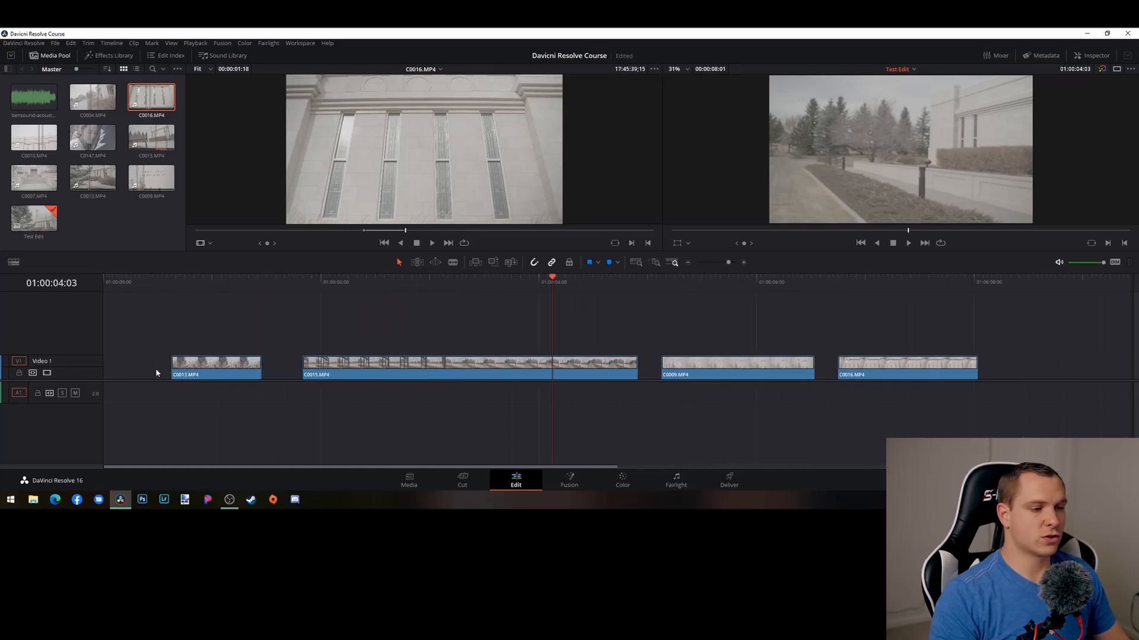
scroll(158, 372, down, 2)
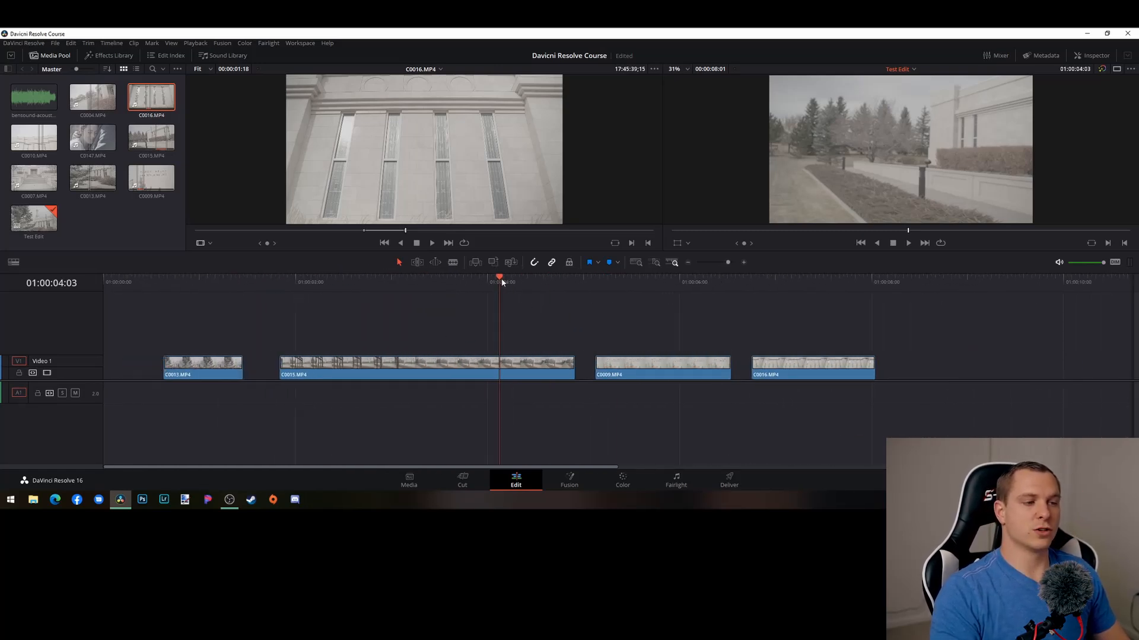
Scrub back to 01:00:02:22 in C0015.MP4 and try closer and wider zoom levels, ending with all four clips in view
drag(501, 290, 359, 311)
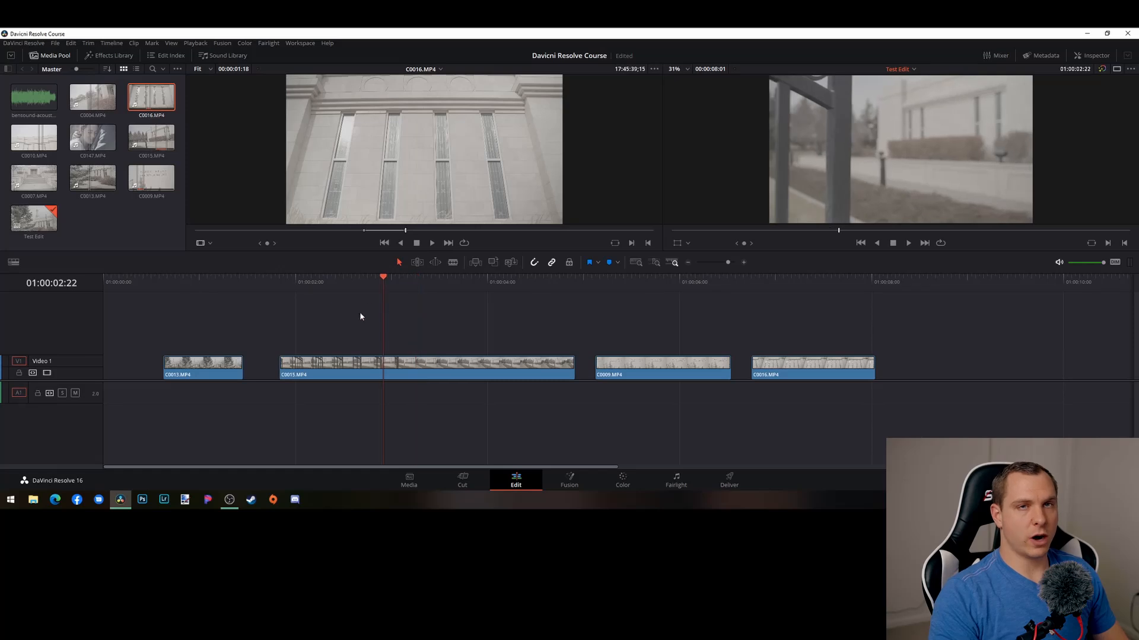
scroll(347, 339, up, 3)
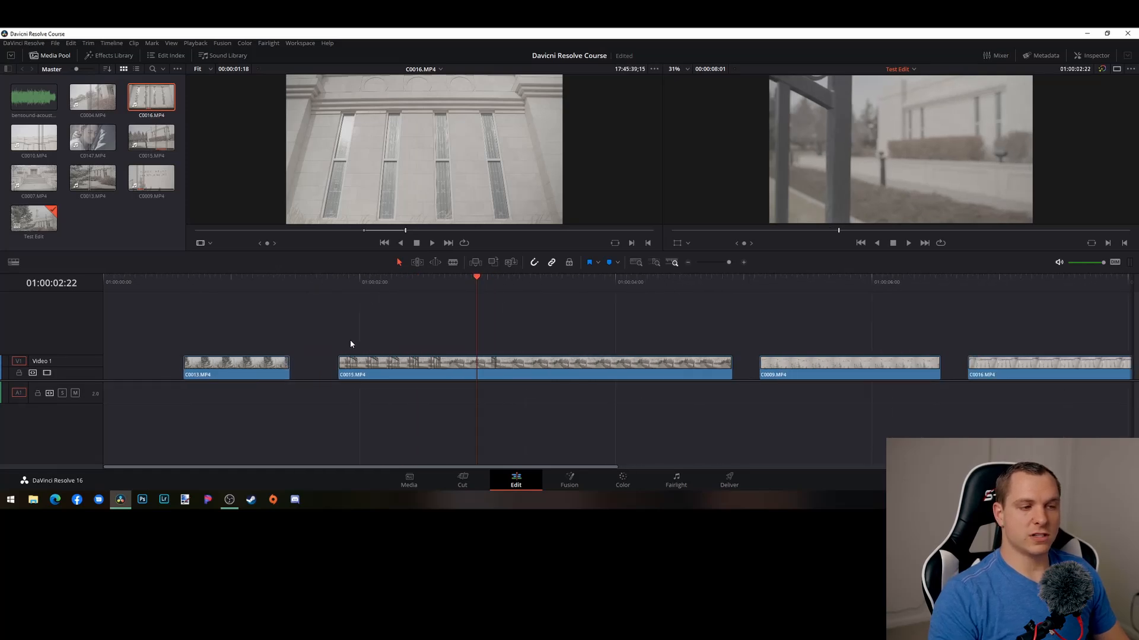
scroll(350, 343, down, 1)
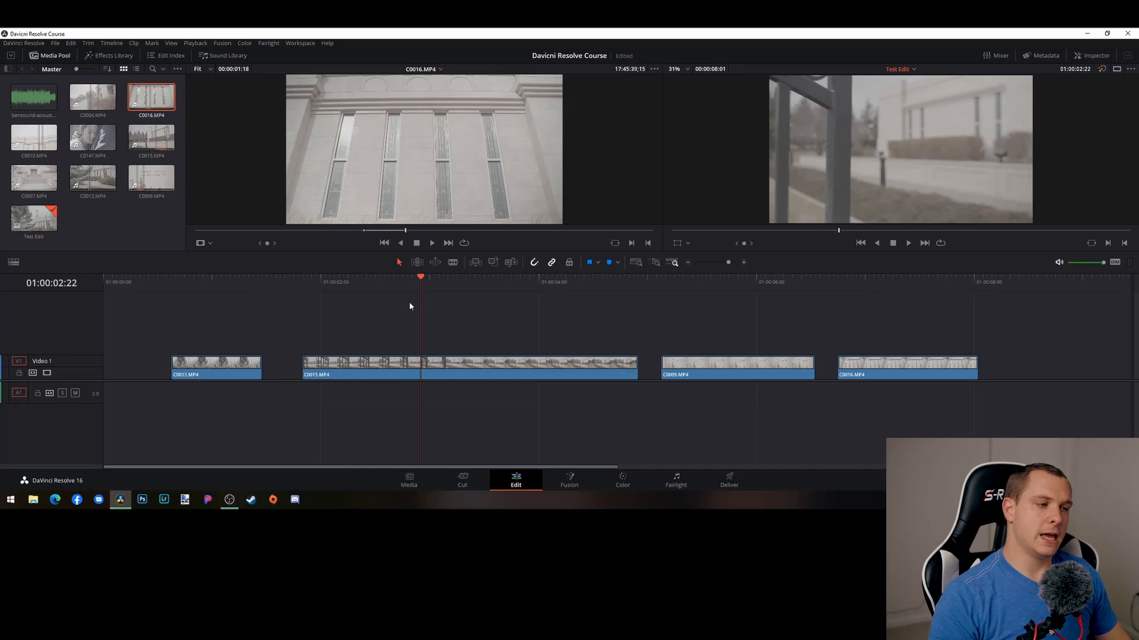
scroll(409, 306, up, 4)
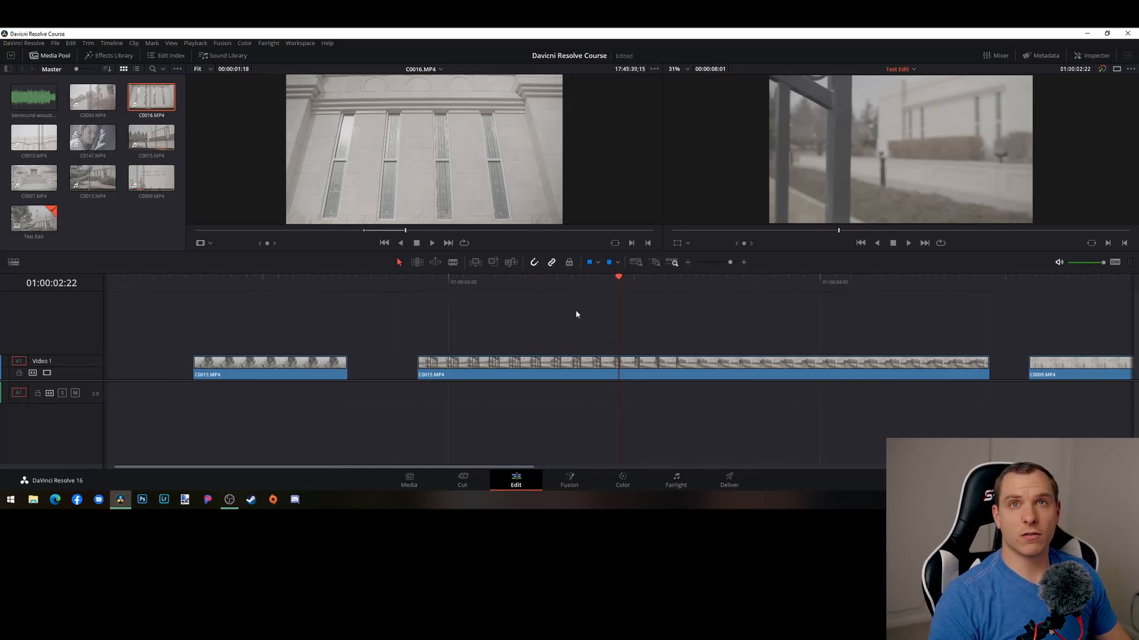
scroll(575, 312, up, 1)
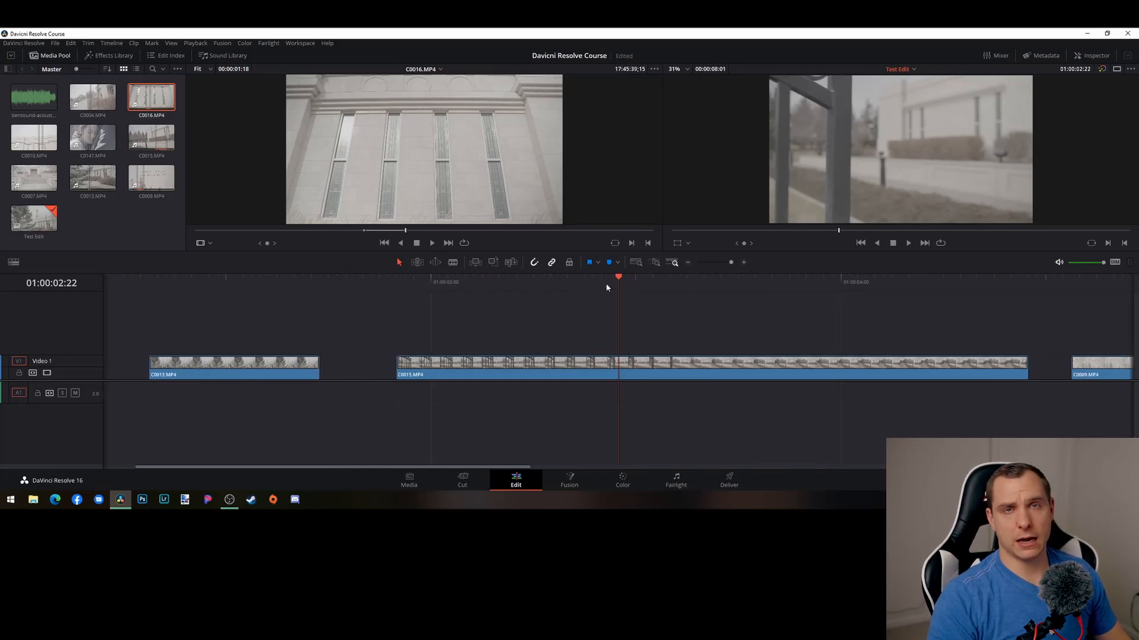
scroll(616, 312, up, 2)
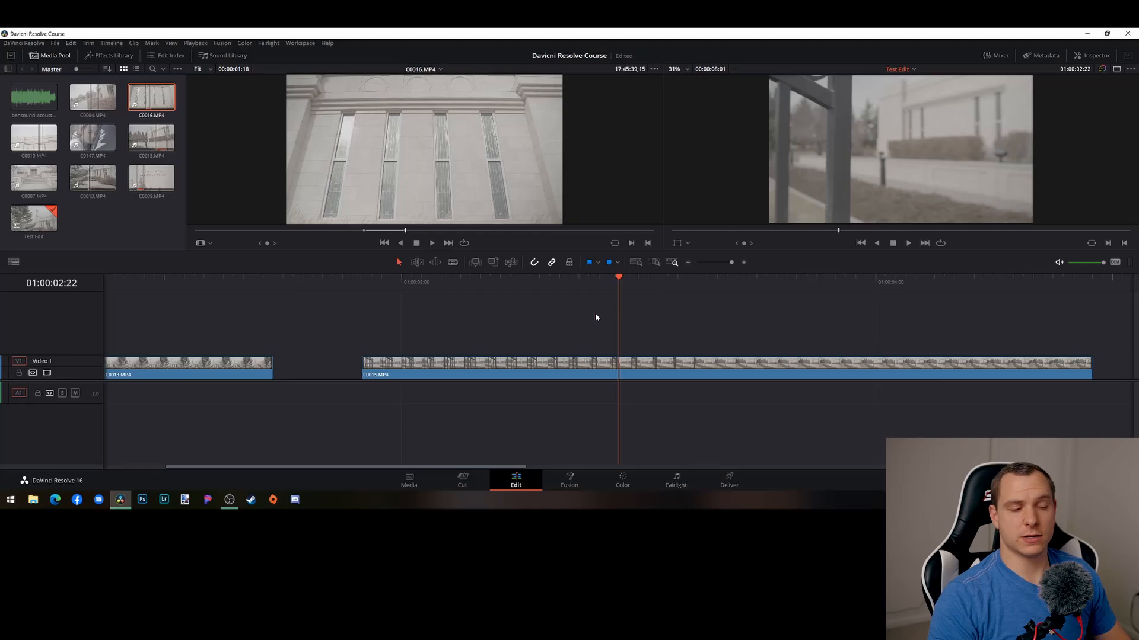
scroll(596, 318, down, 3)
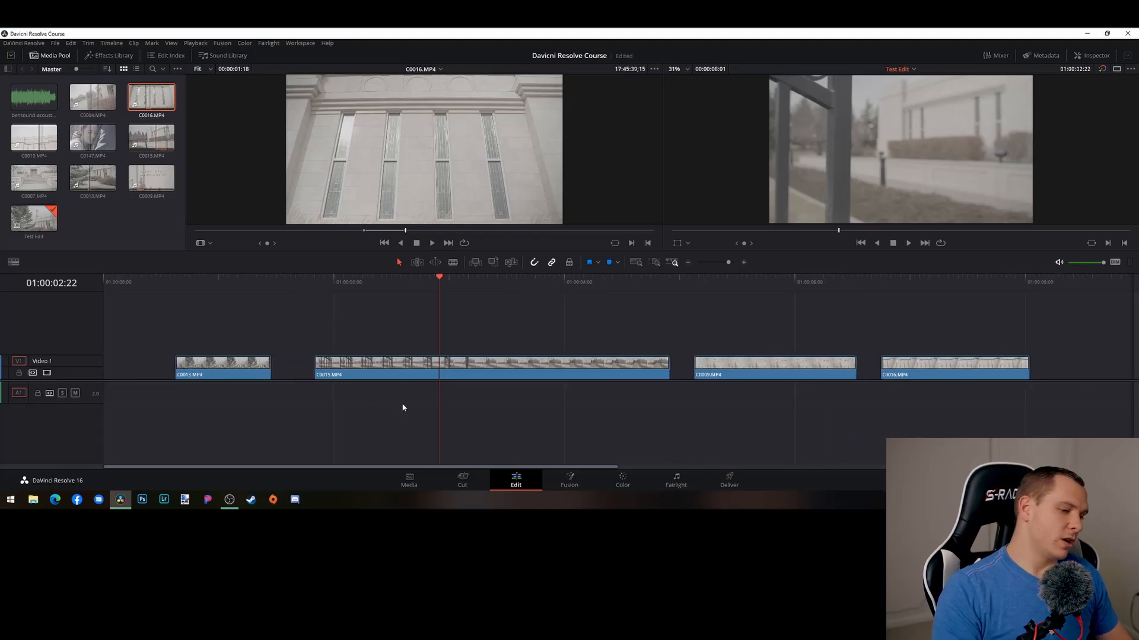
scroll(436, 427, down, 1)
scroll(436, 428, up, 1)
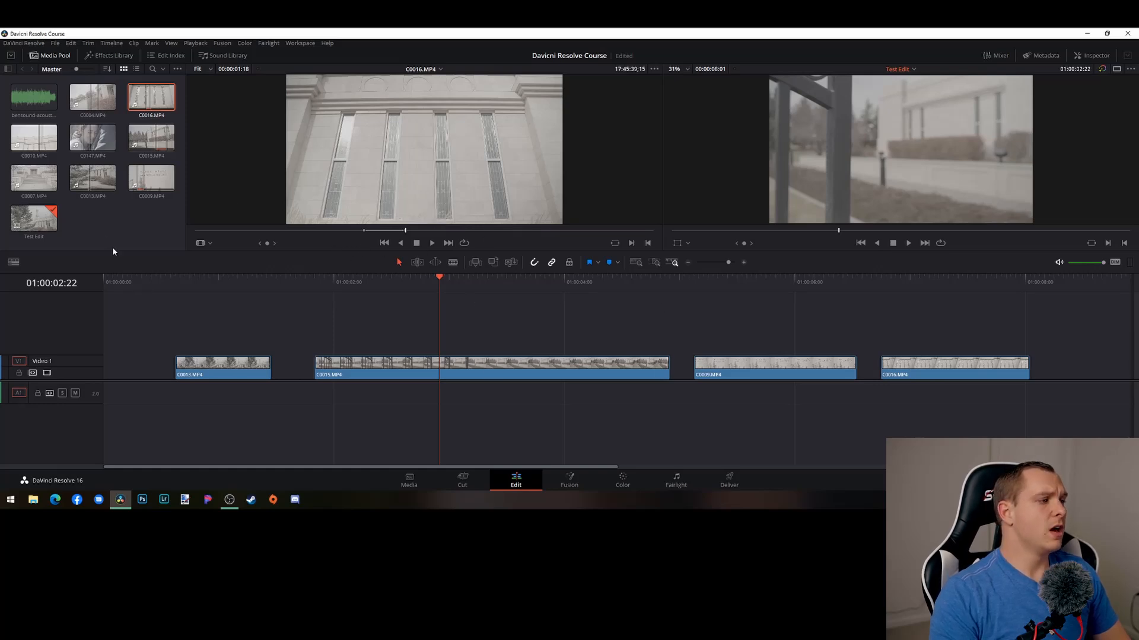
Resize the workspace by widening the media pool, making the viewers taller, and lowering the divider between the video and audio tracks
mouse_move(186, 184)
mouse_down()
mouse_move(295, 184)
mouse_move(201, 189)
mouse_up()
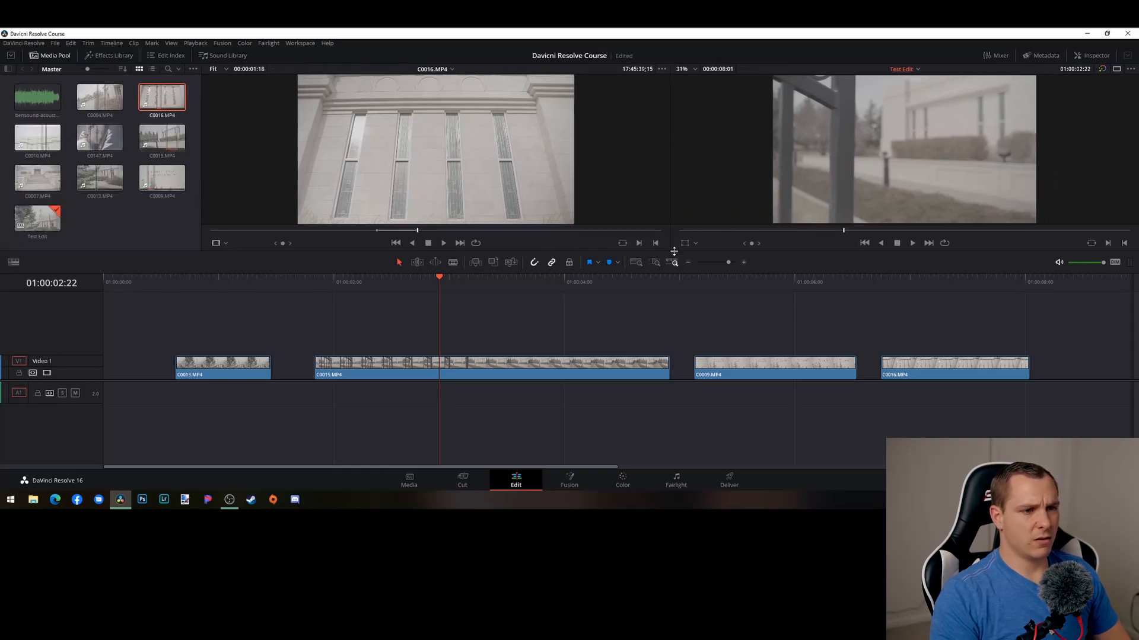
drag(674, 251, 675, 300)
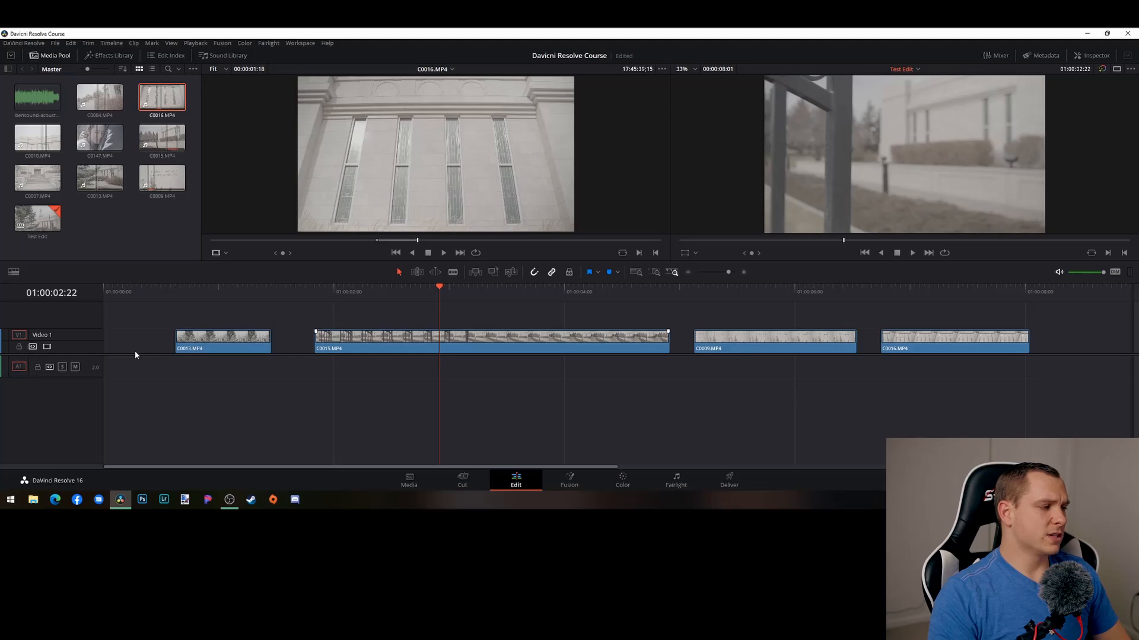
drag(134, 354, 198, 374)
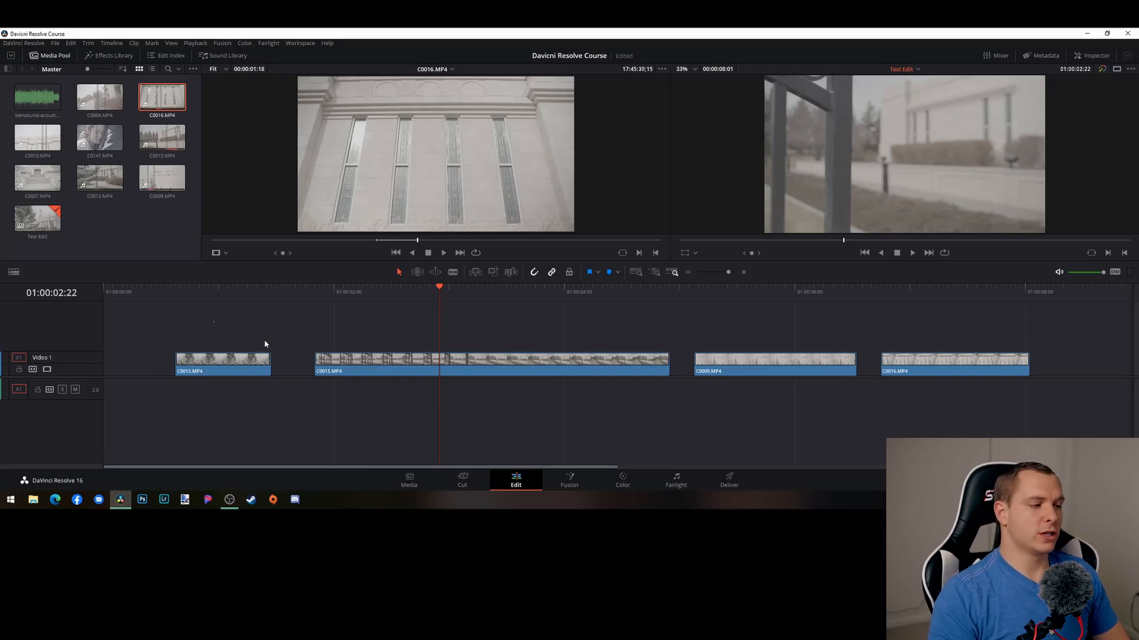
Select all four Video 1 clips and shift them together one frame earlier on the timeline
drag(213, 321, 944, 365)
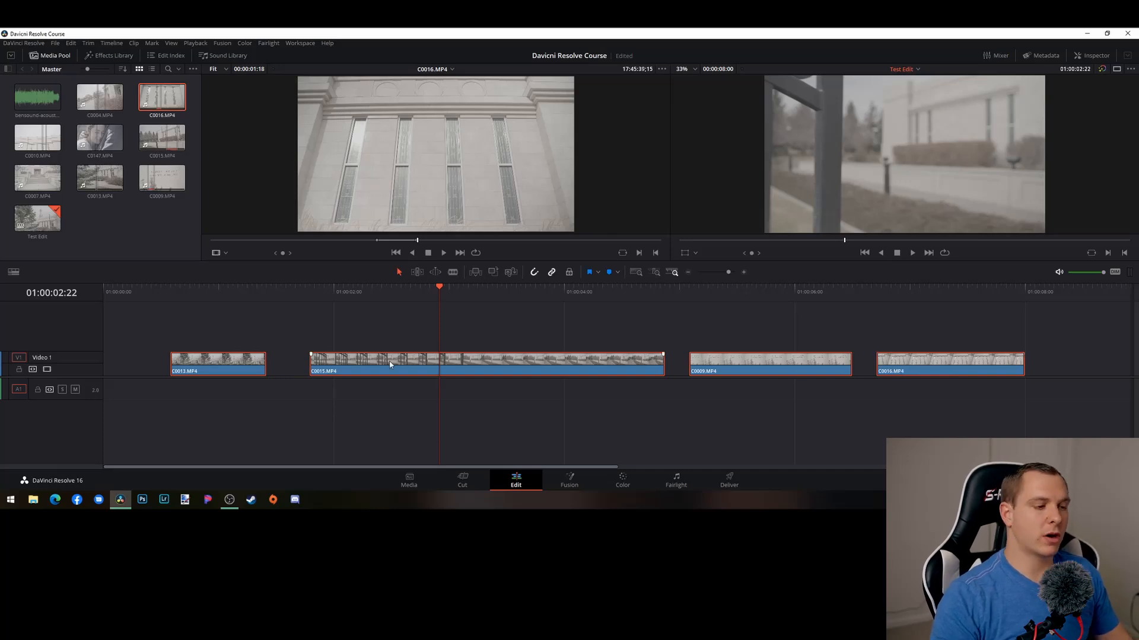
scroll(371, 371, up, 3)
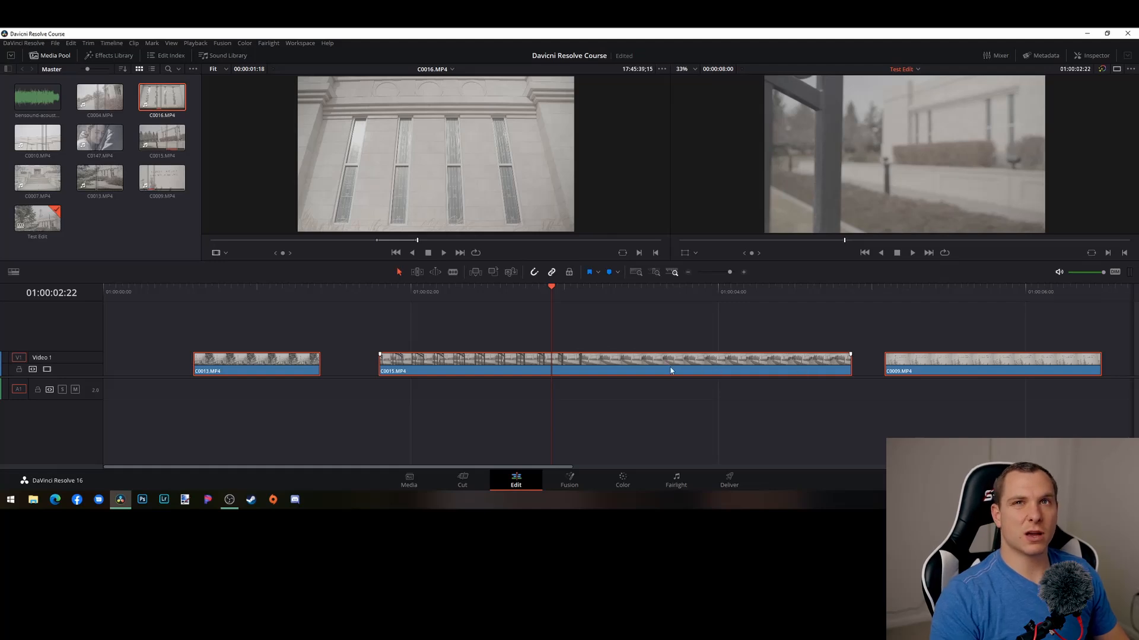
Switch the timeline's video clips to the plain view and scrub the playhead to 01:00:03:00 in C0015.MP4
scroll(496, 389, down, 2)
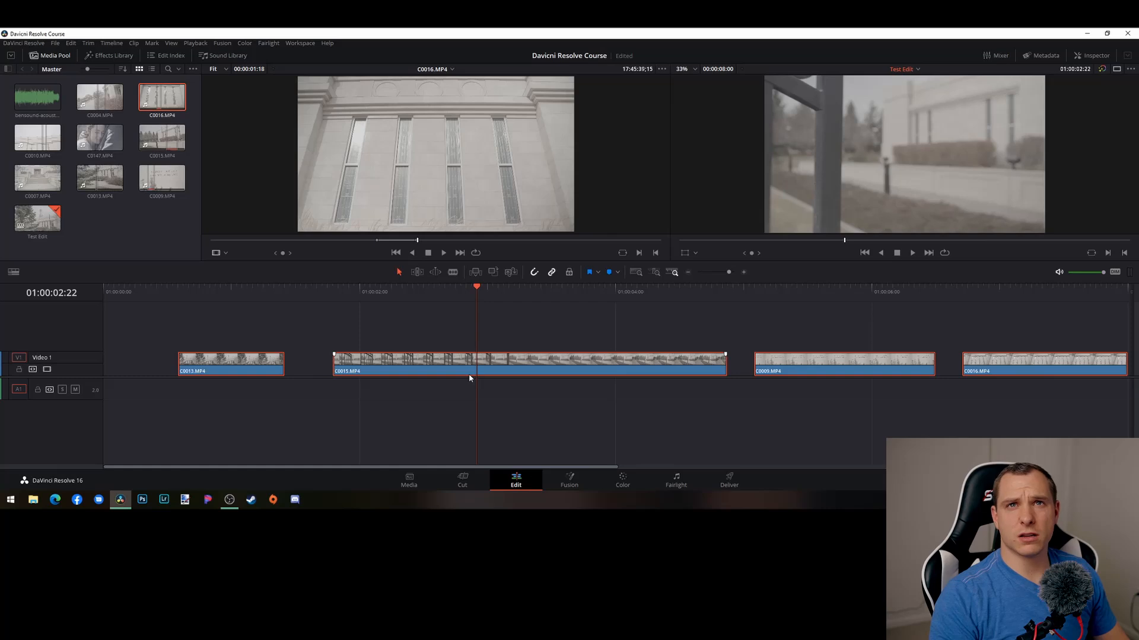
click(17, 274)
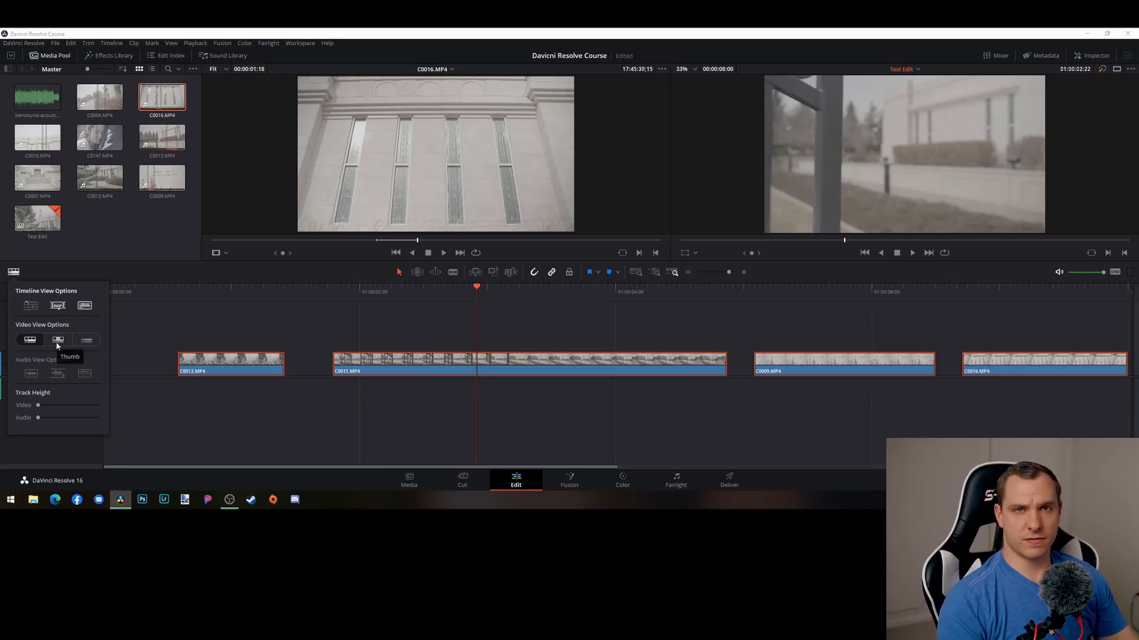
click(86, 342)
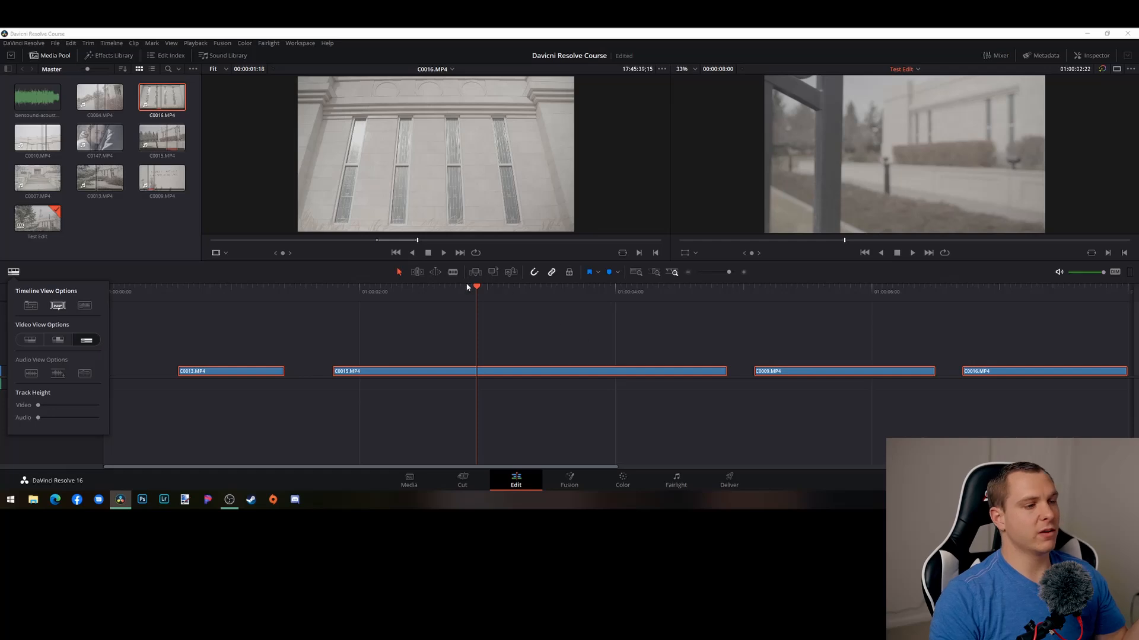
drag(467, 287, 487, 332)
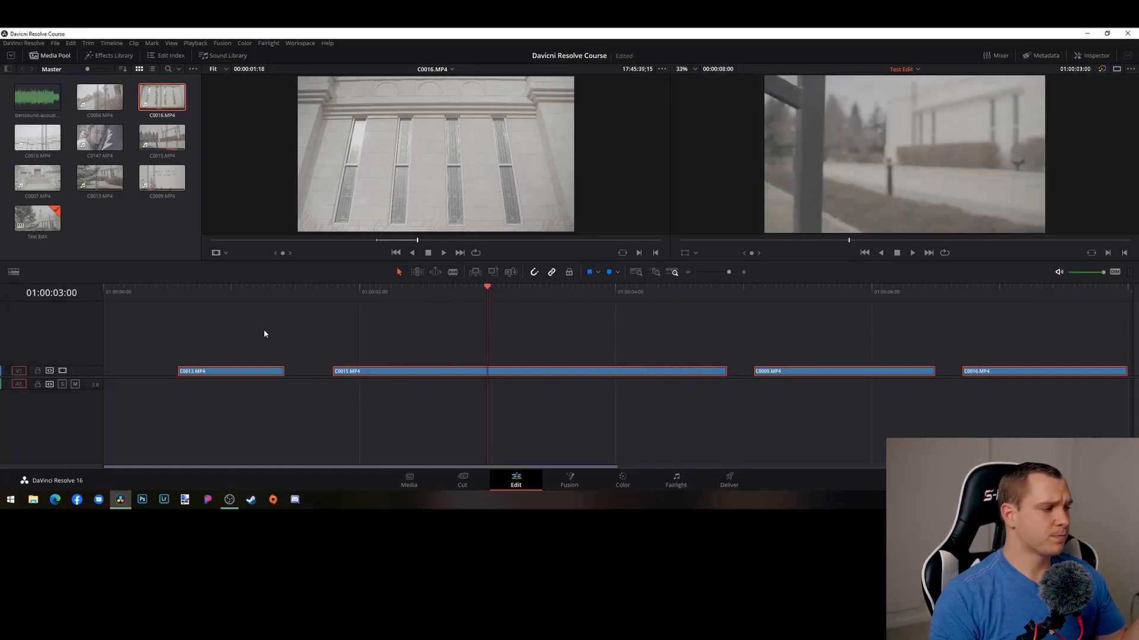
Try the thumbnail and filmstrip video views, return to the plain view, and clear the clip selection
click(13, 271)
click(53, 342)
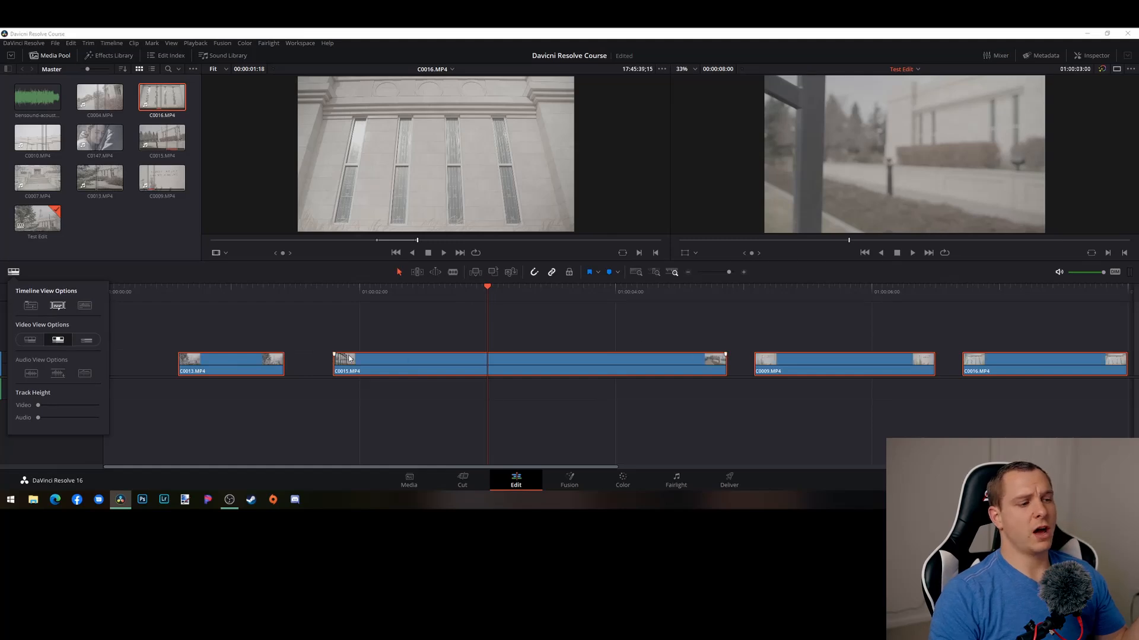
click(29, 340)
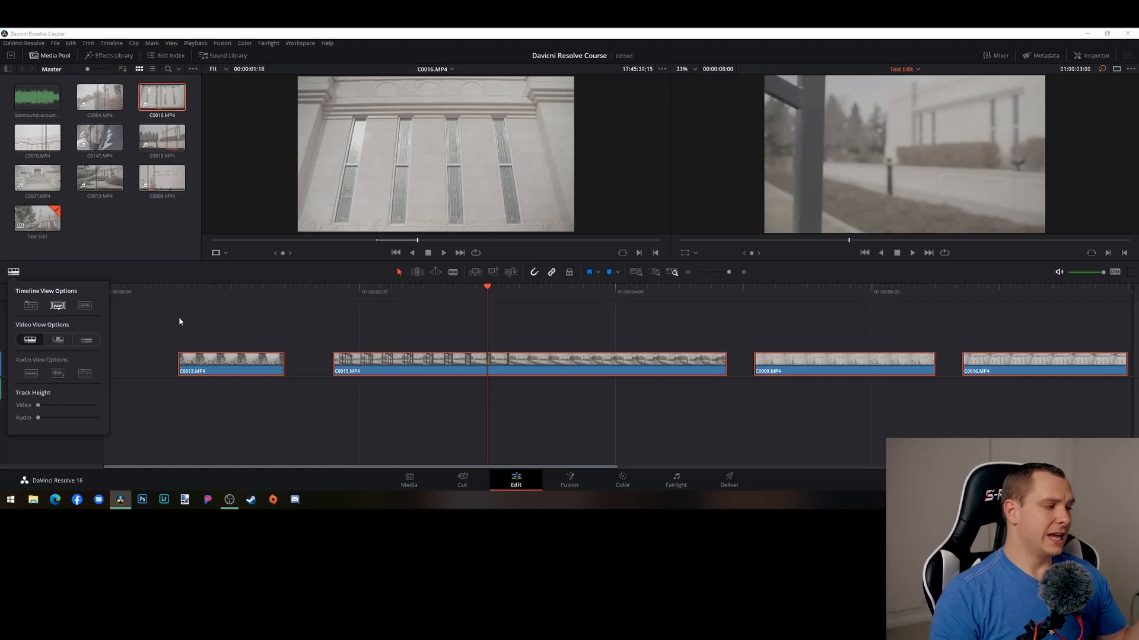
click(86, 340)
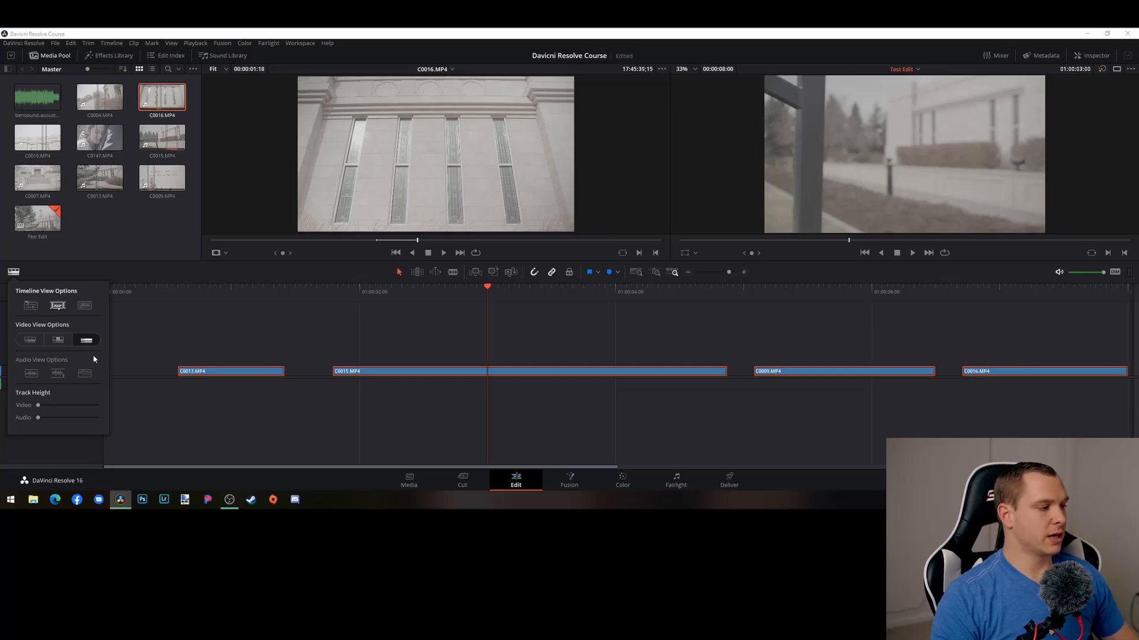
click(138, 355)
scroll(172, 393, up, 3)
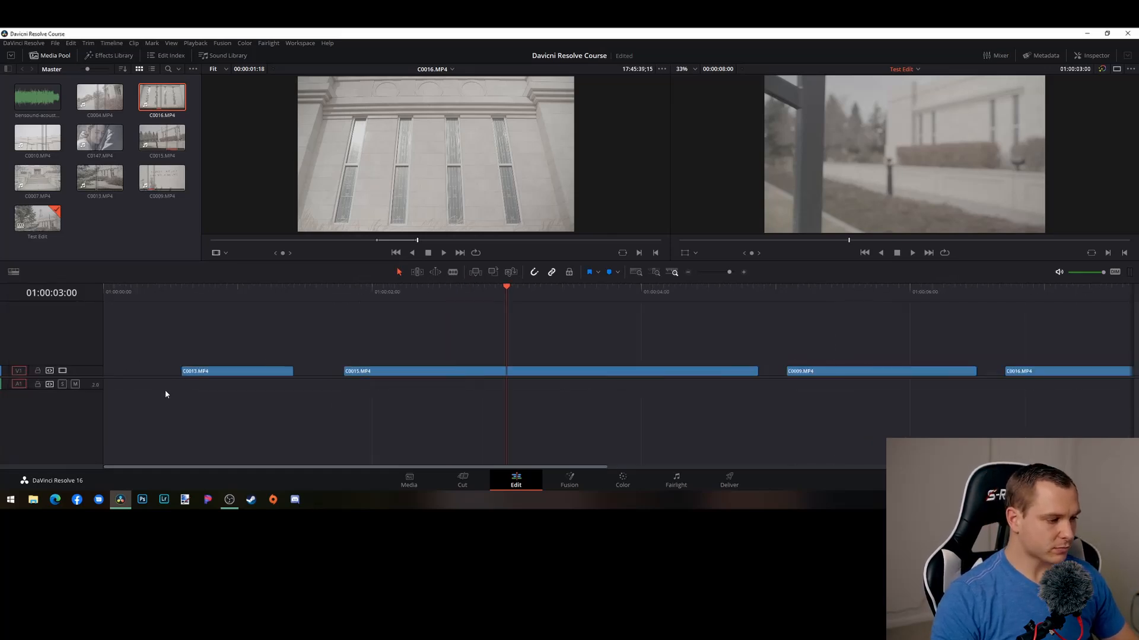
click(229, 499)
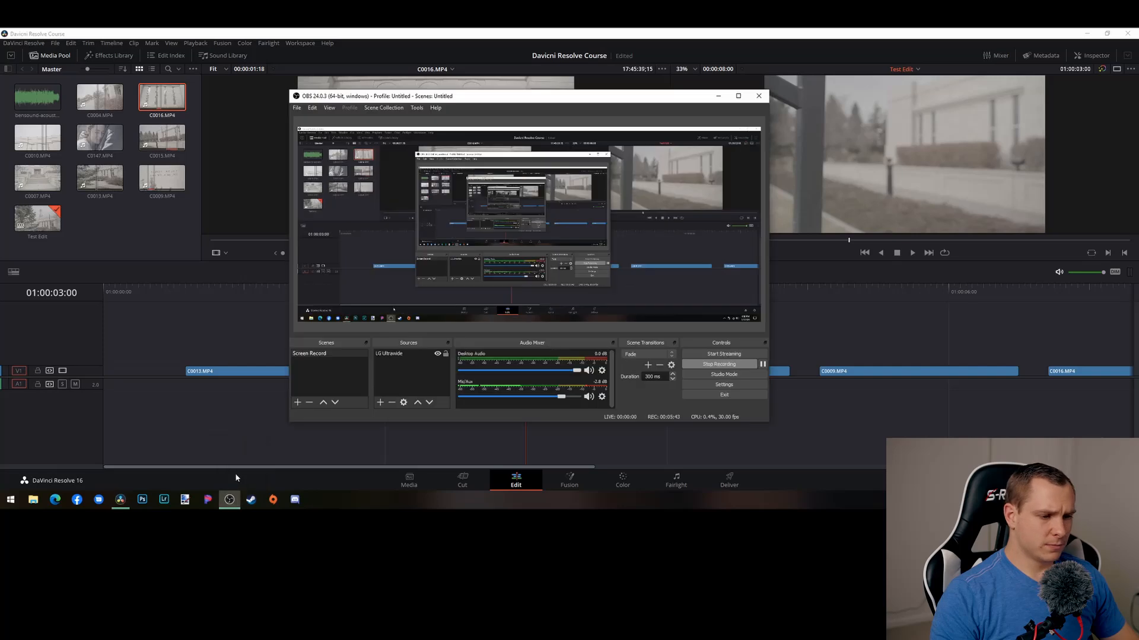
click(233, 499)
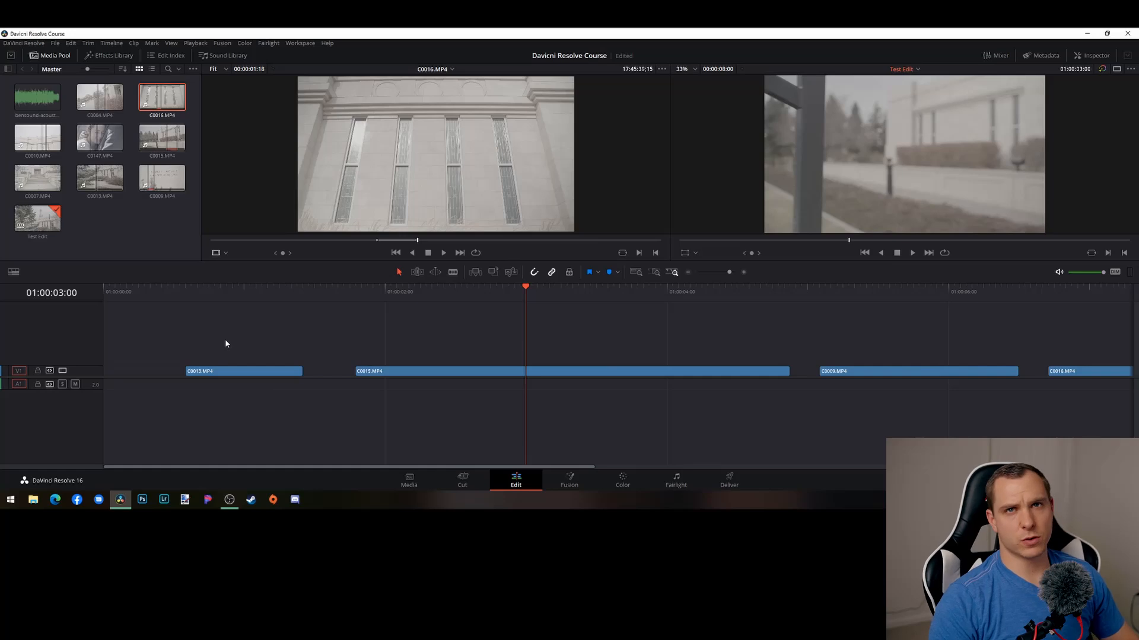
Increase the track heights of both the video and audio tracks in the timeline view options
scroll(344, 356, down, 2)
scroll(345, 357, down, 1)
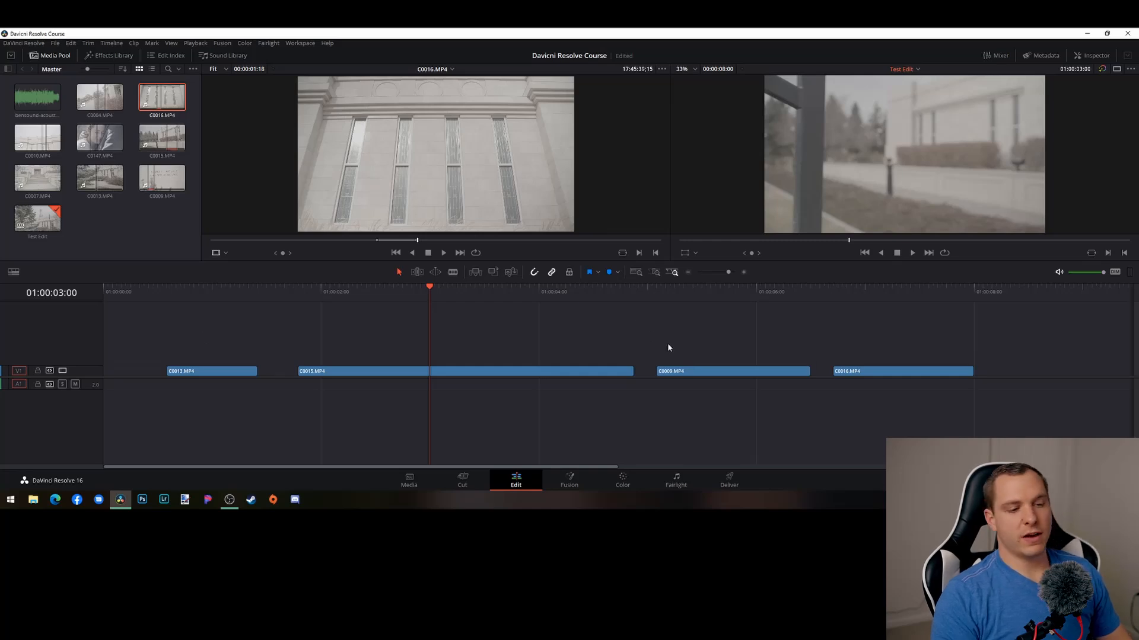
click(14, 272)
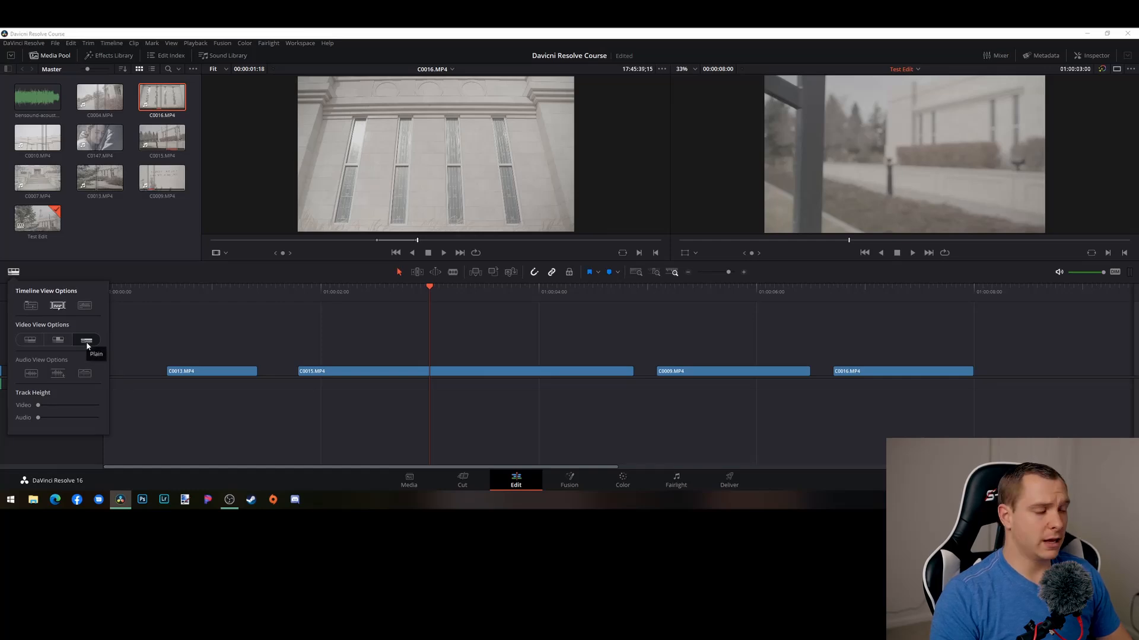
drag(38, 406, 85, 408)
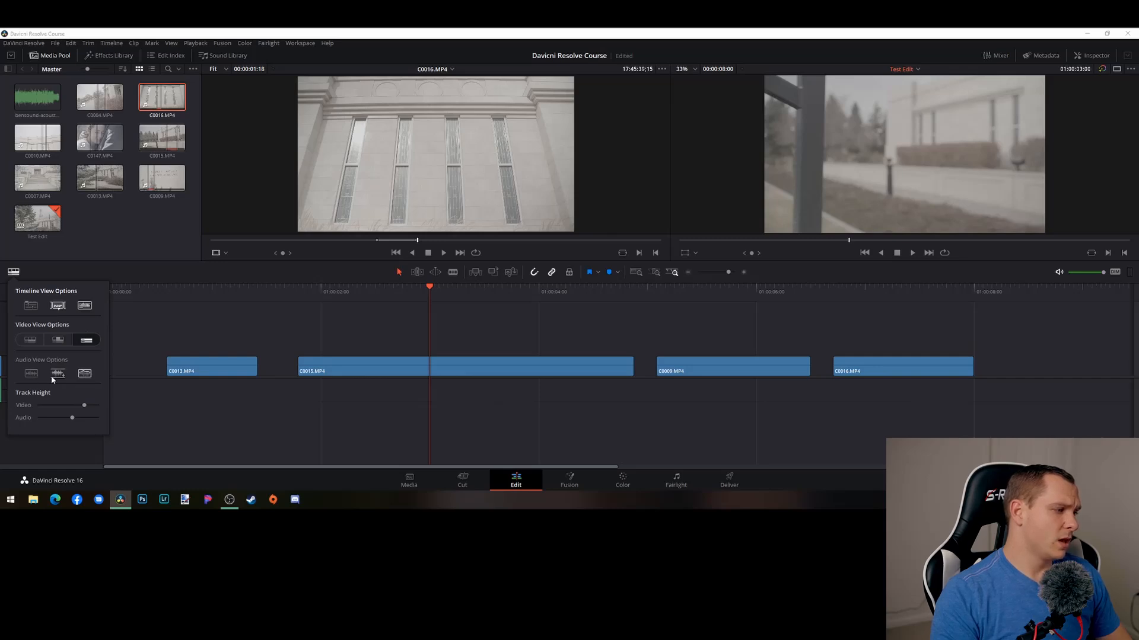
click(146, 403)
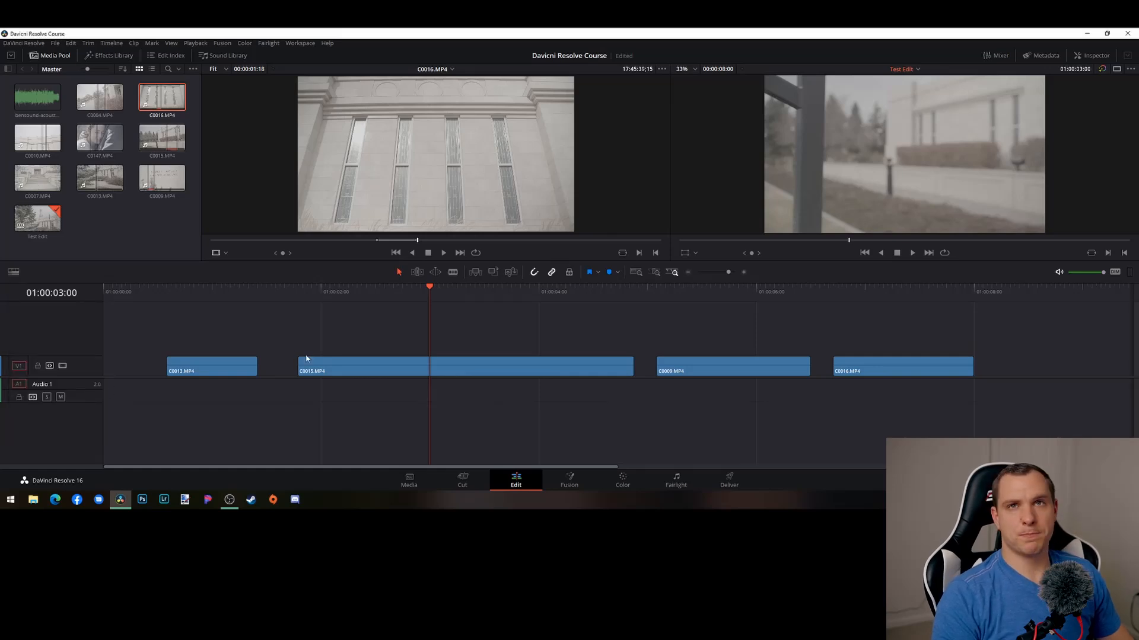
Practise selecting the first three clips as a group, all four clips, and C0015.MP4 alone, clearing the selection each time
scroll(297, 367, down, 6)
scroll(222, 386, up, 5)
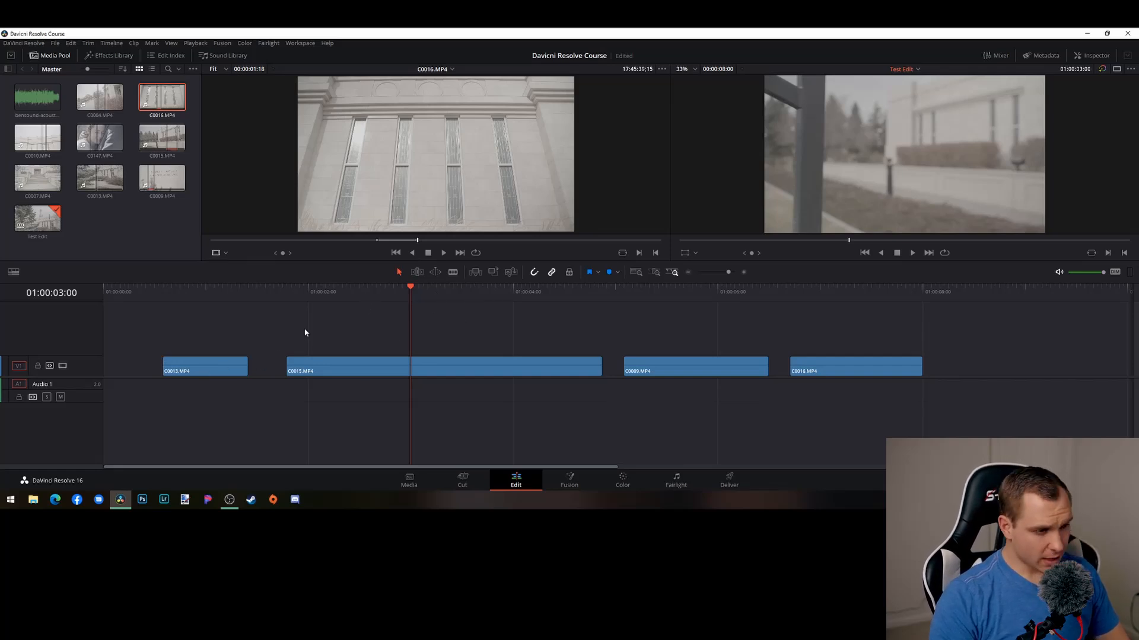
drag(186, 315, 432, 370)
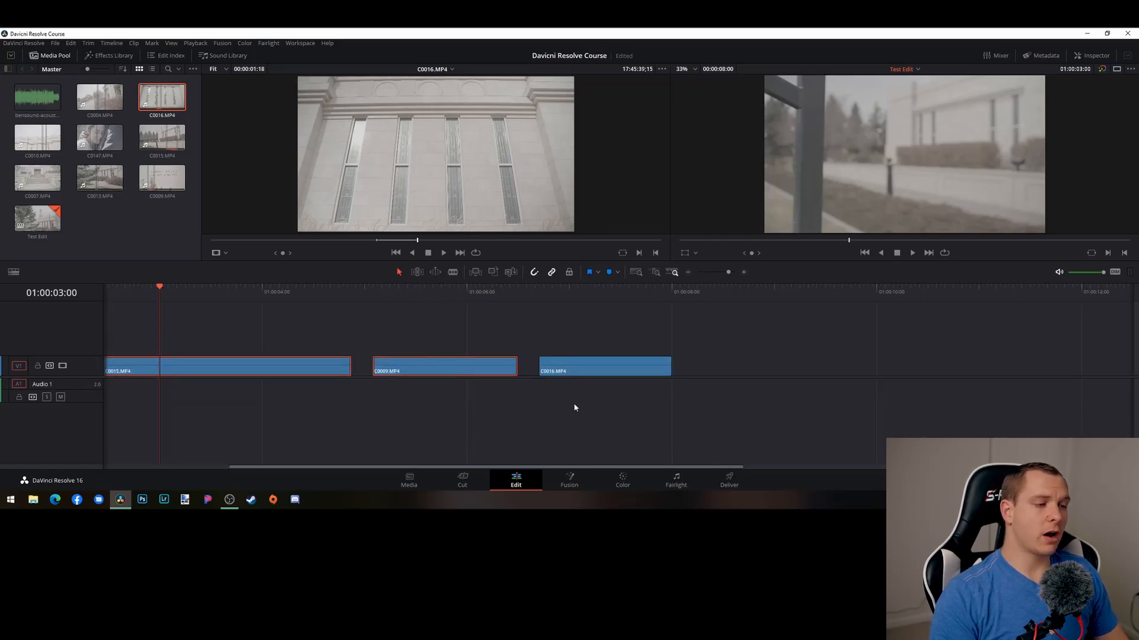
scroll(682, 410, left, 4)
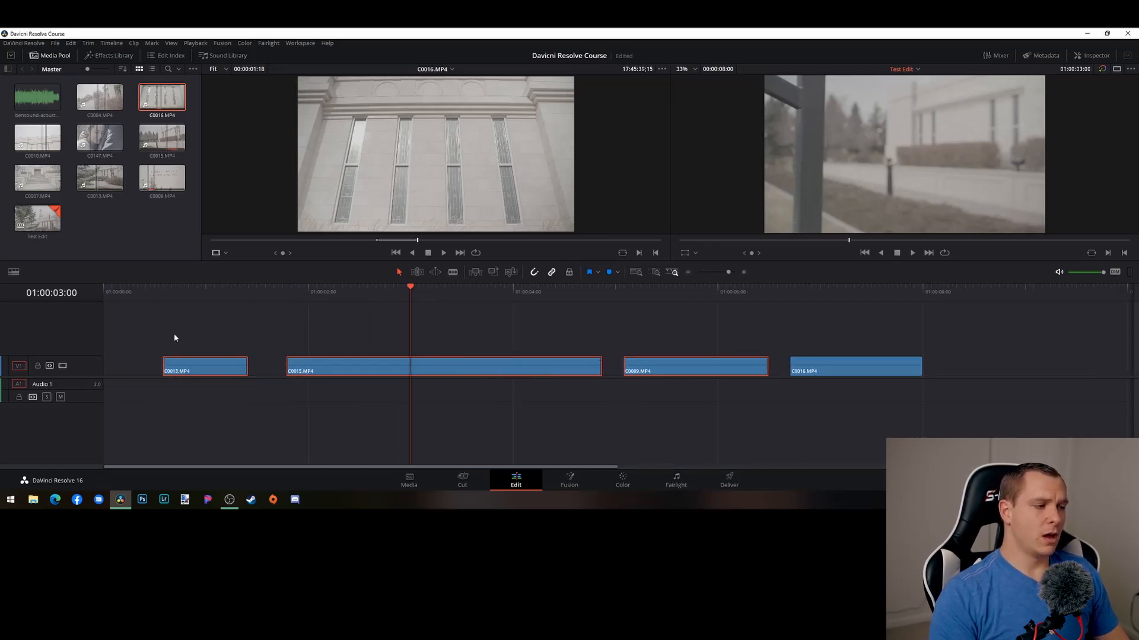
drag(124, 328, 977, 423)
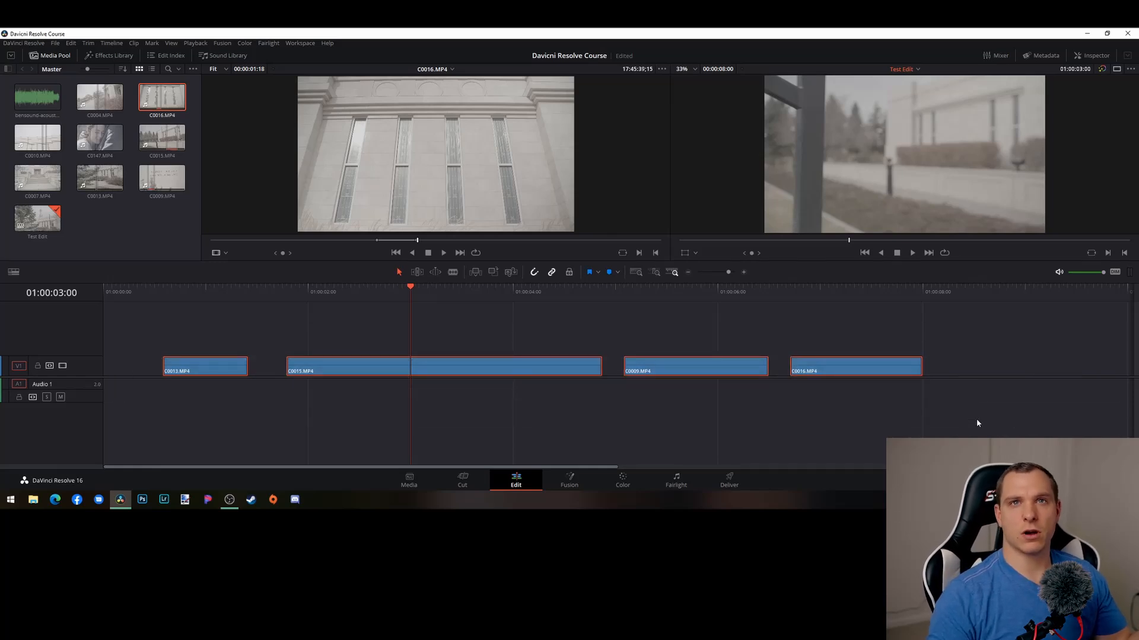
click(148, 326)
drag(114, 314, 971, 439)
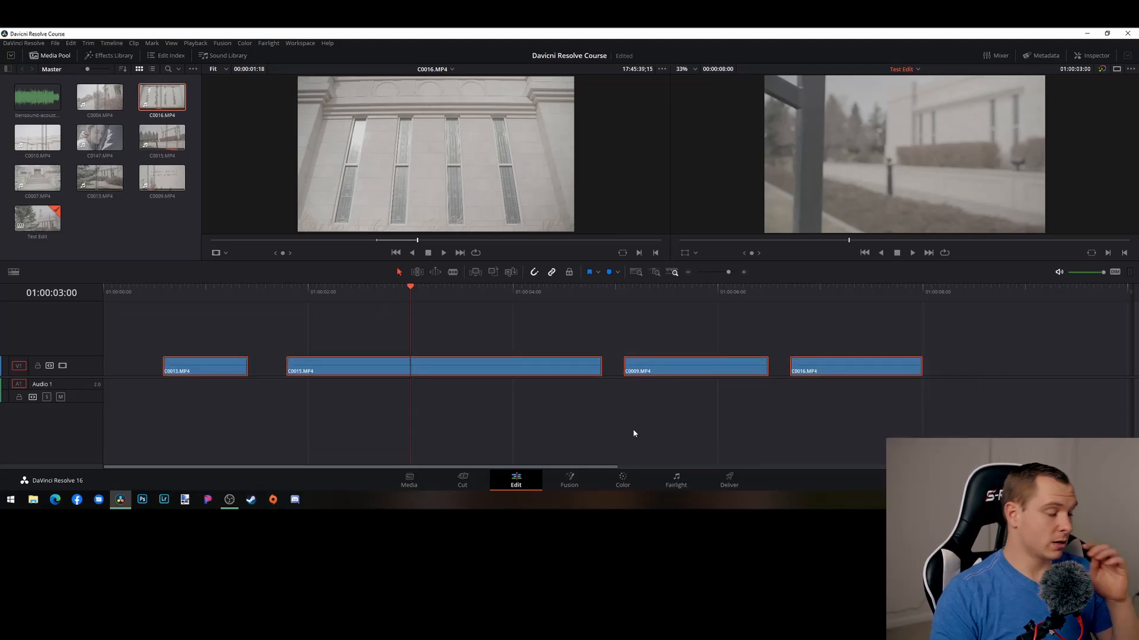
click(555, 409)
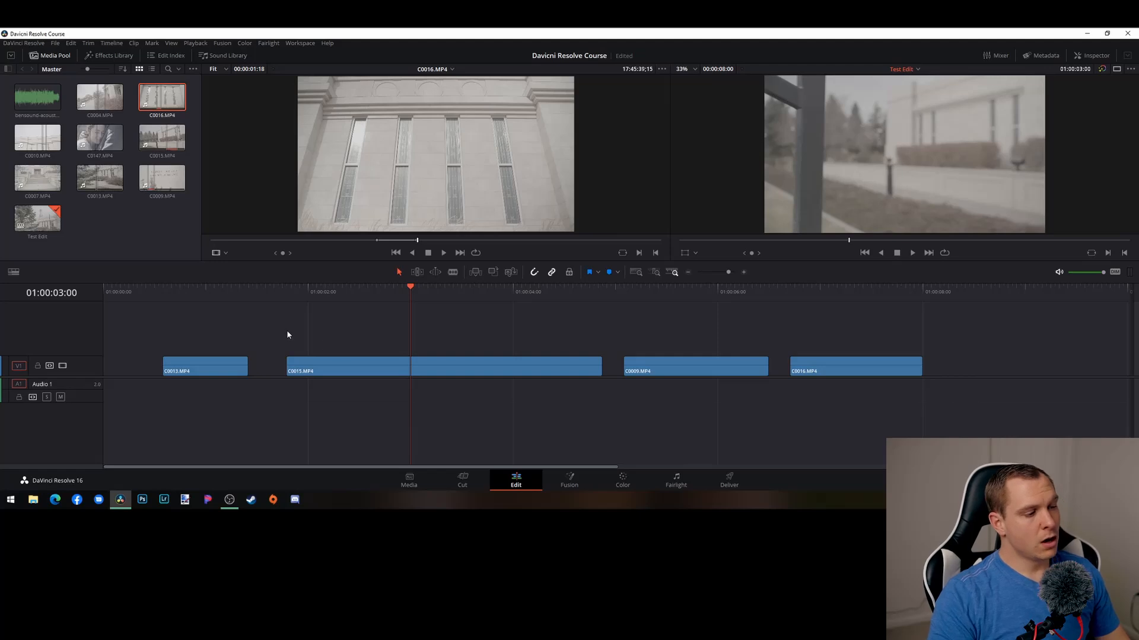
mouse_move(329, 368)
mouse_down()
mouse_move(394, 348)
mouse_move(241, 340)
mouse_move(676, 355)
mouse_move(549, 414)
mouse_move(208, 389)
mouse_move(737, 343)
mouse_move(207, 421)
mouse_move(330, 368)
mouse_move(341, 355)
mouse_move(327, 344)
mouse_move(334, 373)
mouse_up()
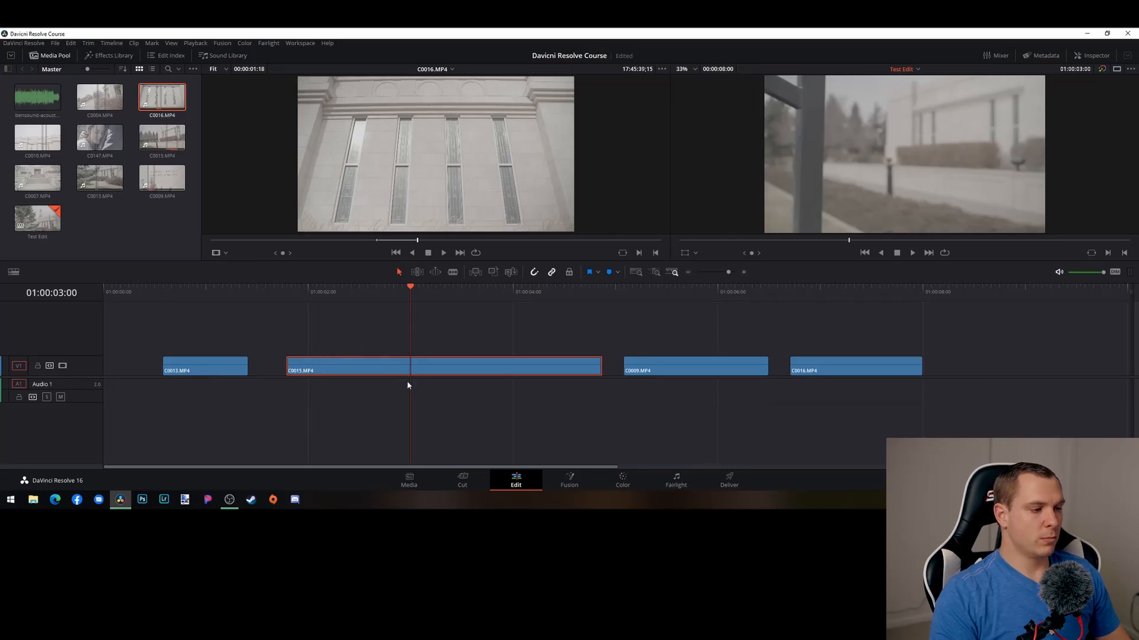
click(381, 325)
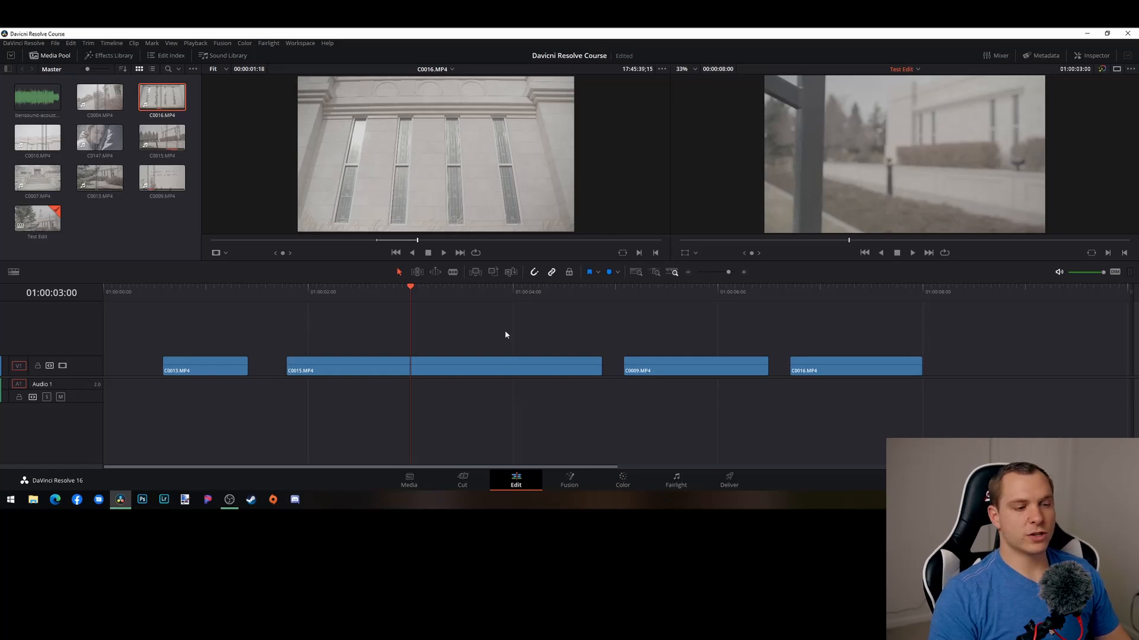
Select C0009.MP4 and C0016.MP4 and move them together about 8 seconds later on Video 1
drag(704, 332, 1051, 383)
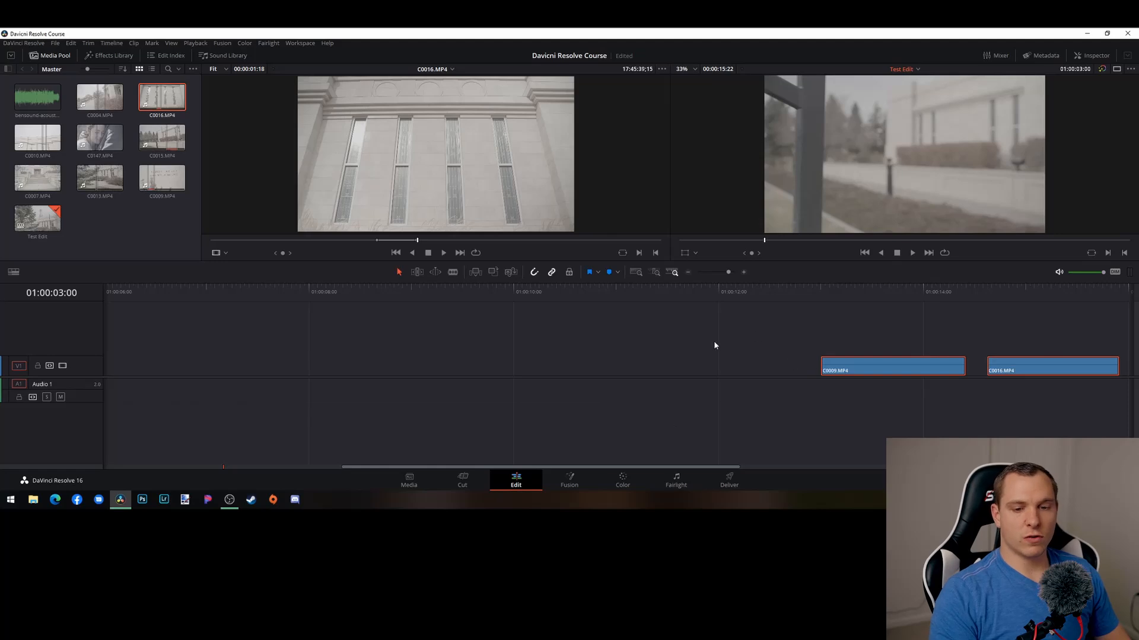
drag(648, 467, 308, 421)
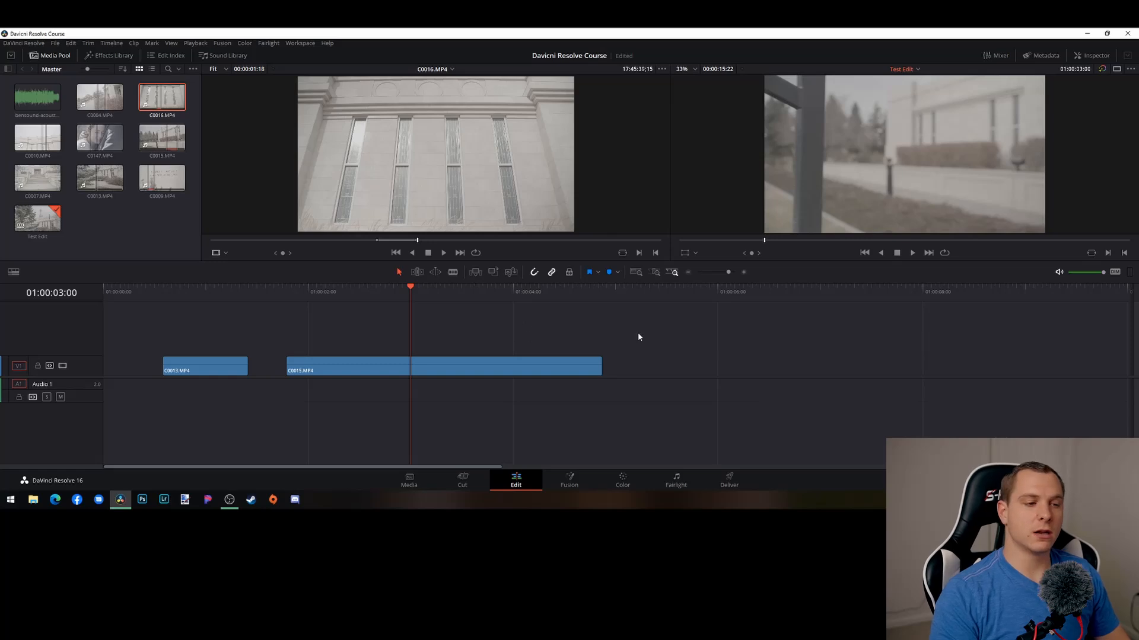
drag(840, 348, 360, 356)
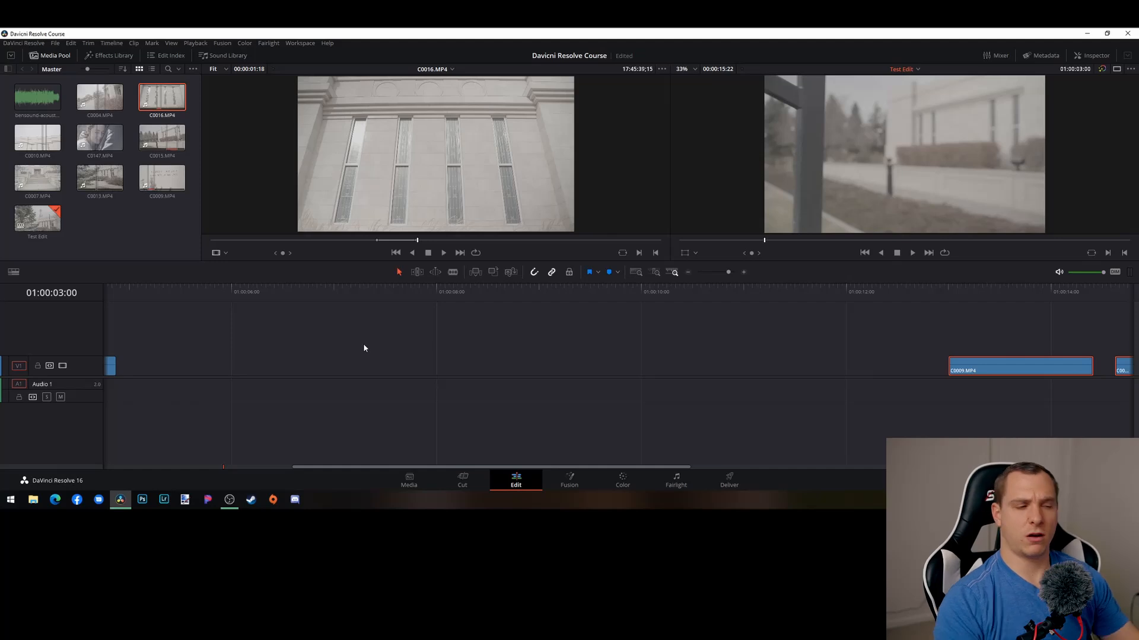
scroll(513, 353, left, 5)
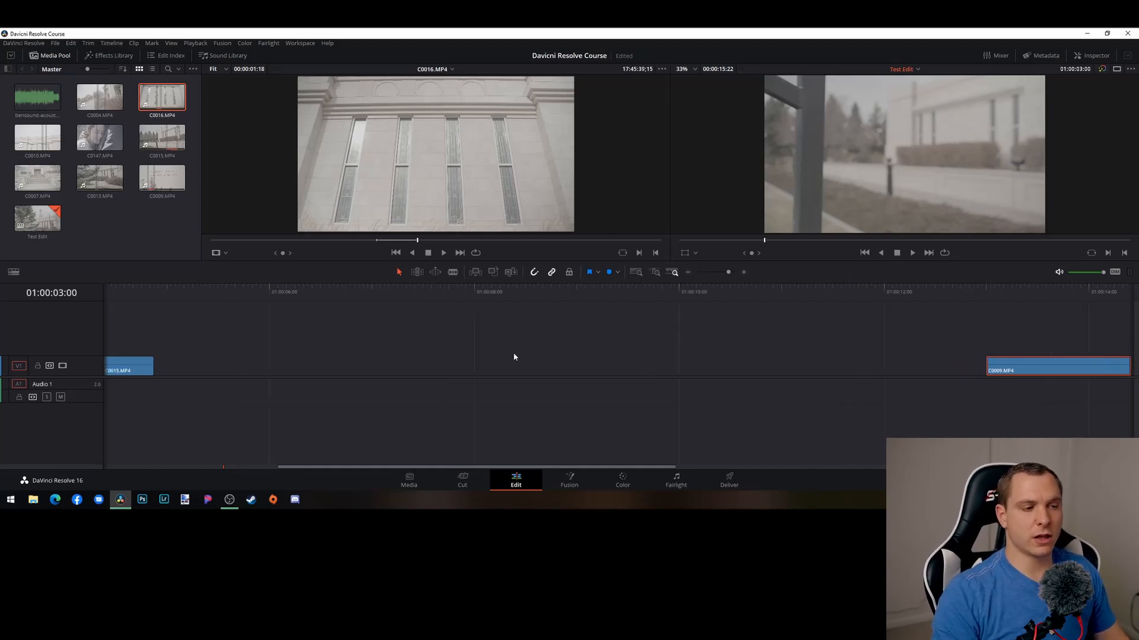
scroll(527, 329, left, 5)
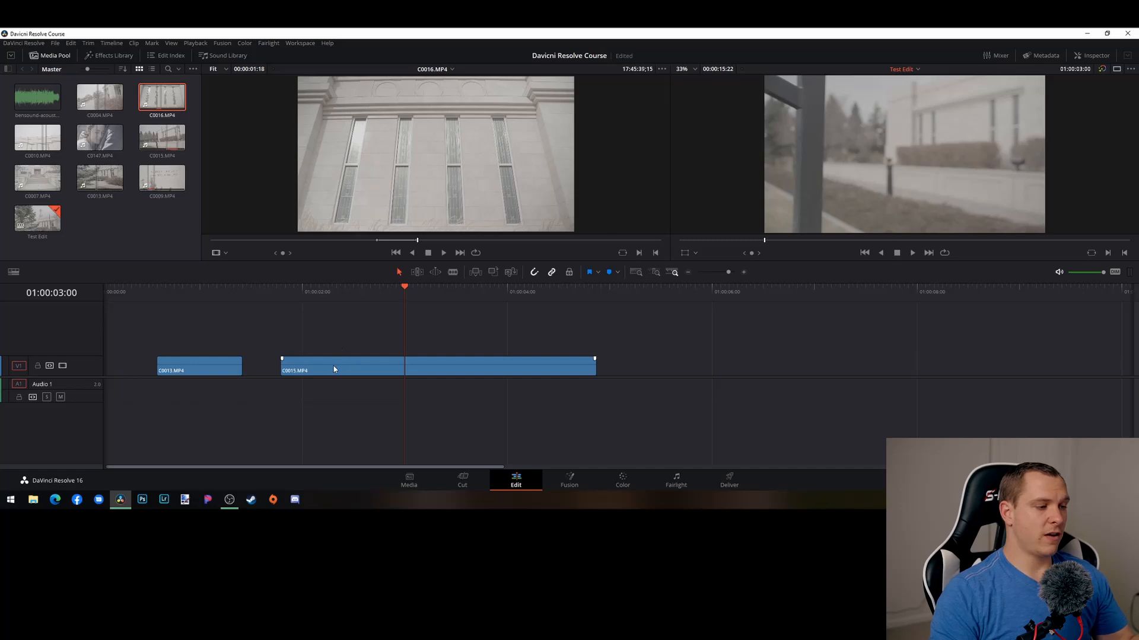
Stack C0015.MP4 and its copies on video tracks V2 to V5 and move C0013.MP4 on V1 beneath them
drag(334, 370, 339, 344)
drag(226, 367, 322, 301)
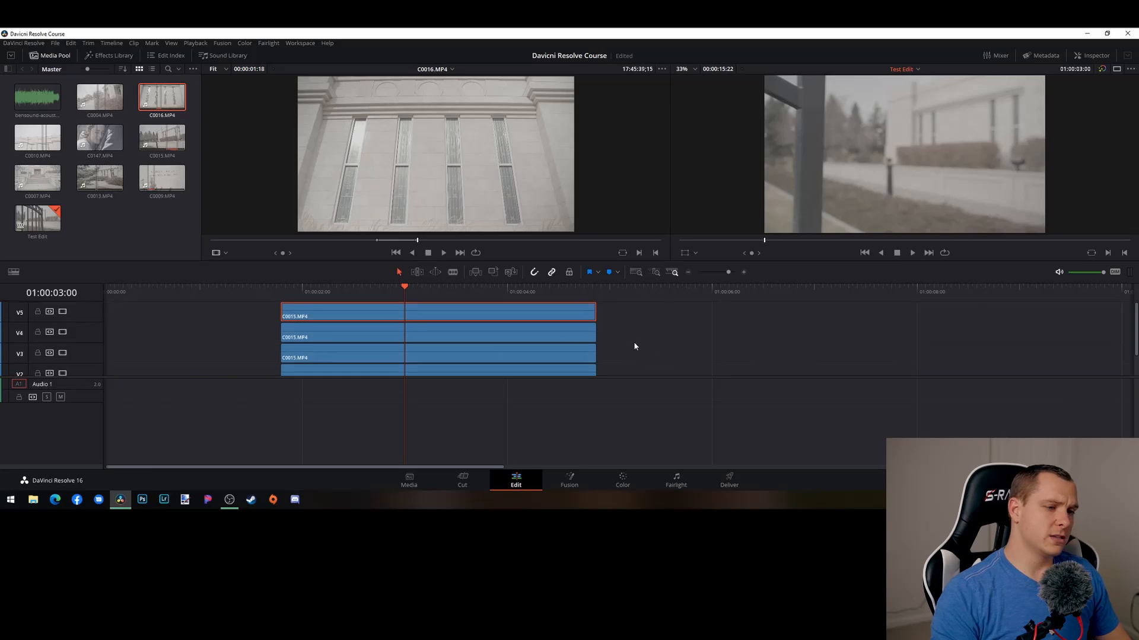
mouse_move(634, 343)
mouse_down()
mouse_move(635, 320)
mouse_move(631, 346)
mouse_move(634, 323)
mouse_move(631, 334)
mouse_up()
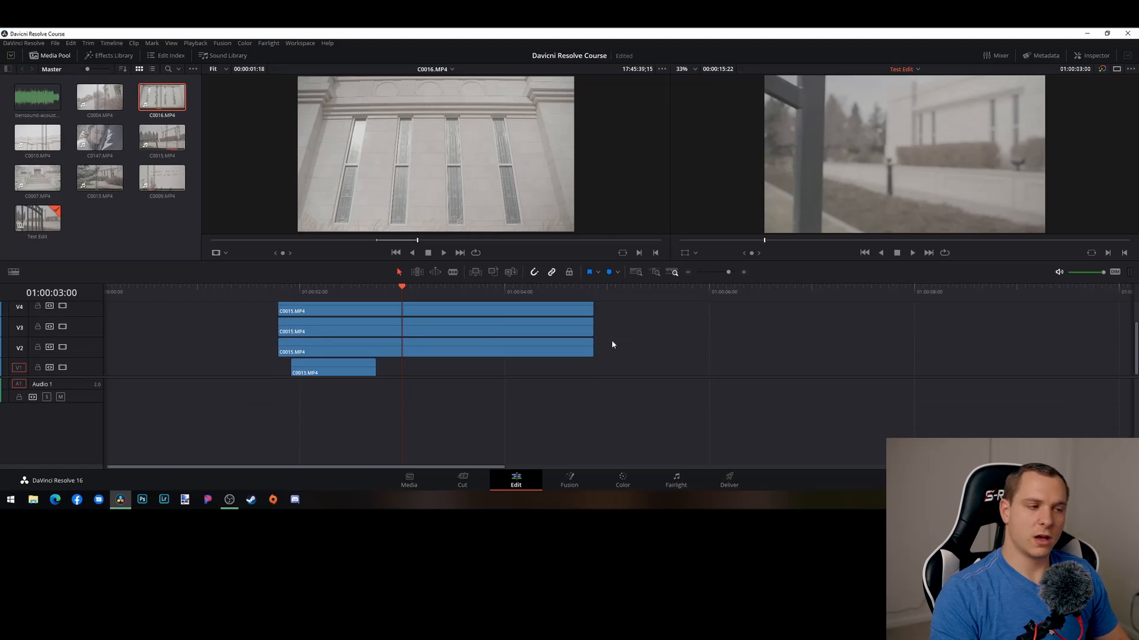
Undo the stacked copies, the C0013.MP4 and C0015.MP4 moves, and the shift of C0009.MP4 and C0016.MP4
key(ctrl+z)
key(ctrl+z)
key(ctrl+z)
key(ctrl+z)
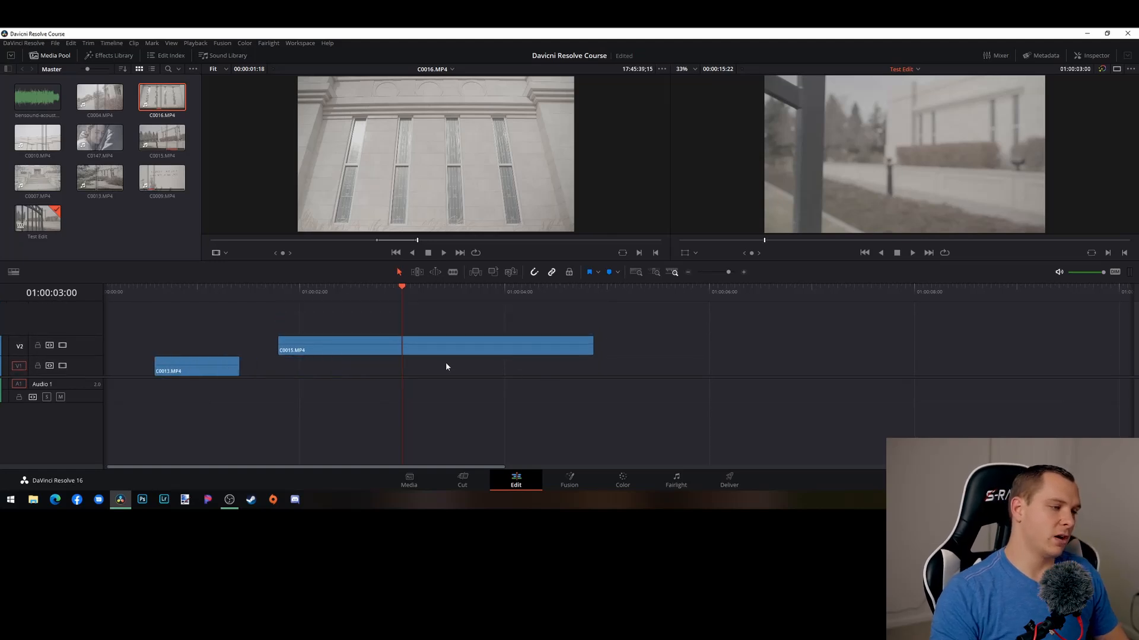
key(ctrl+z)
key(ctrl+z)
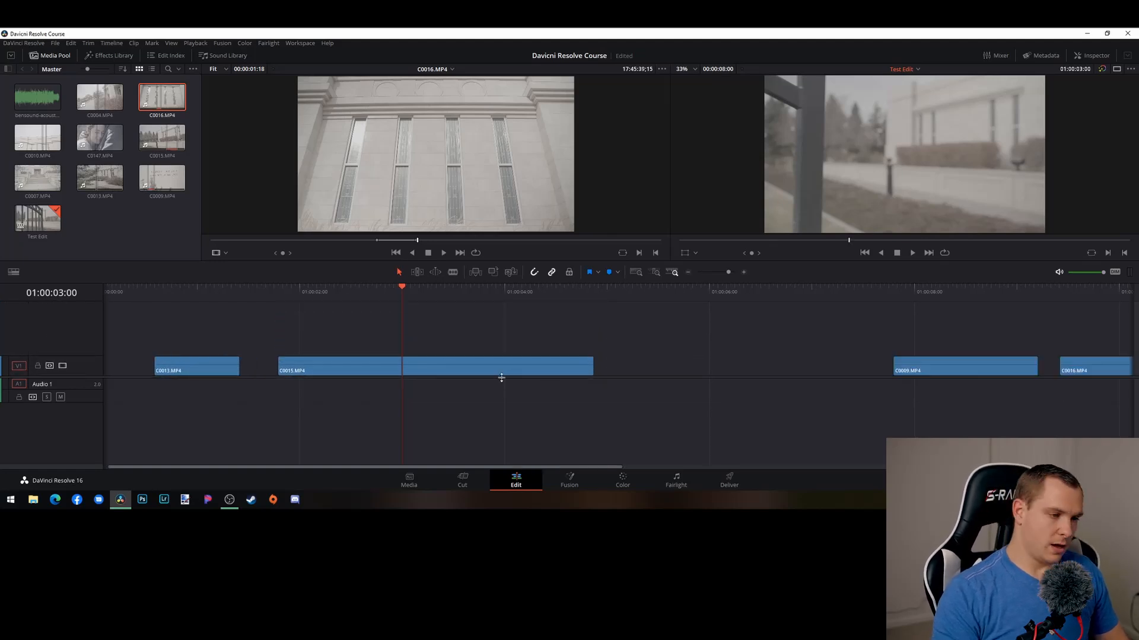
key(ctrl+z)
key(ctrl+z)
key(ctrl+z)
key(ctrl+z)
key(ctrl+z)
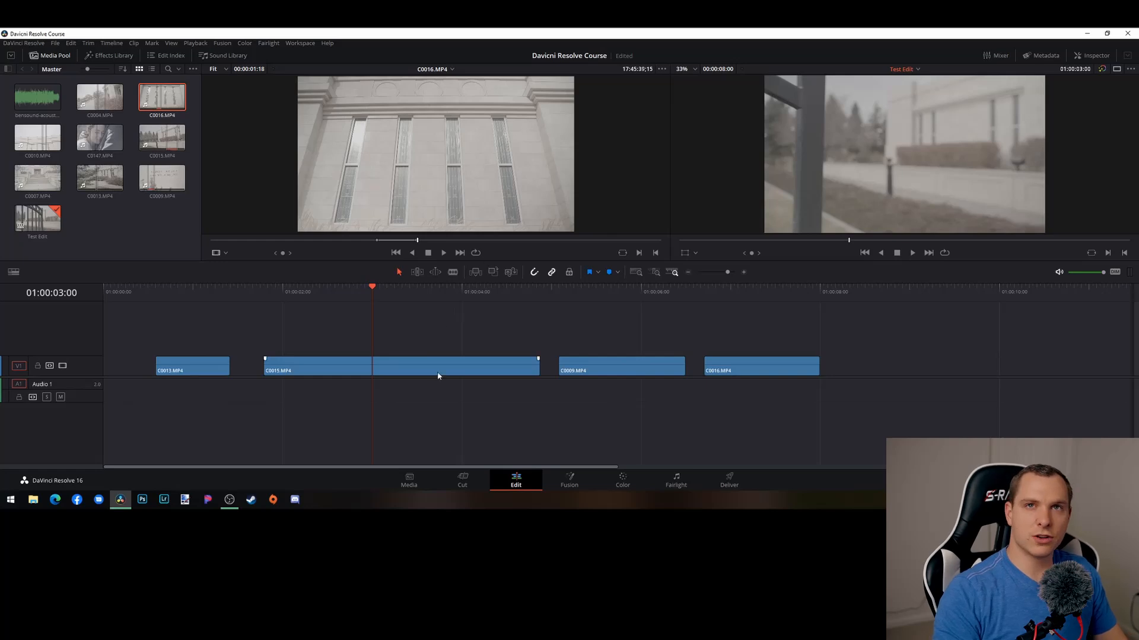
drag(645, 352, 608, 432)
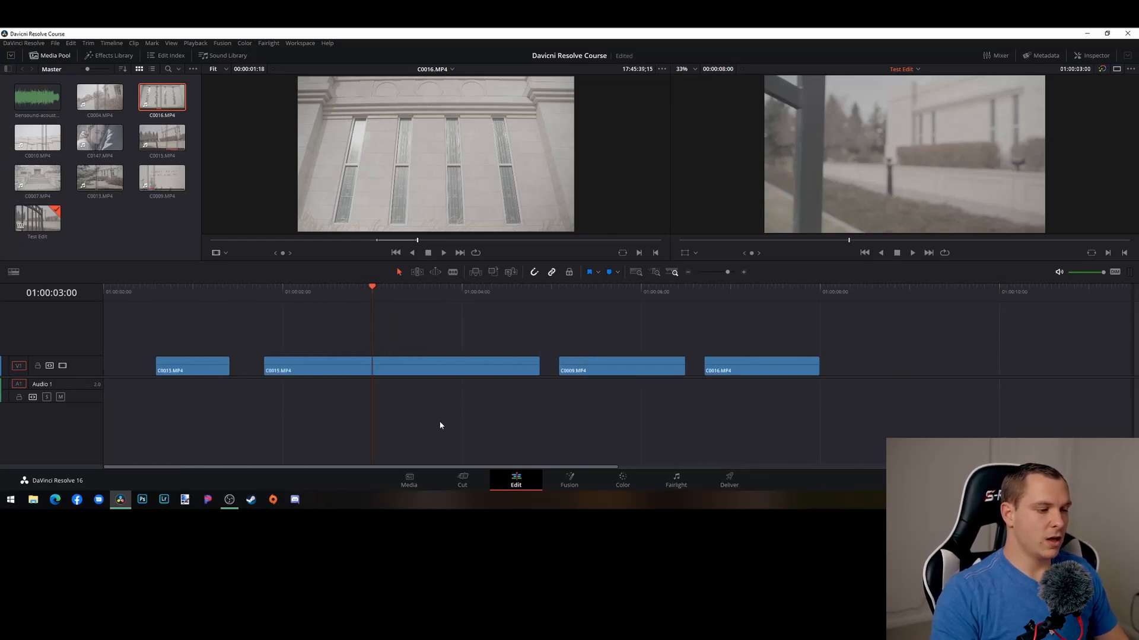
scroll(418, 425, down, 6)
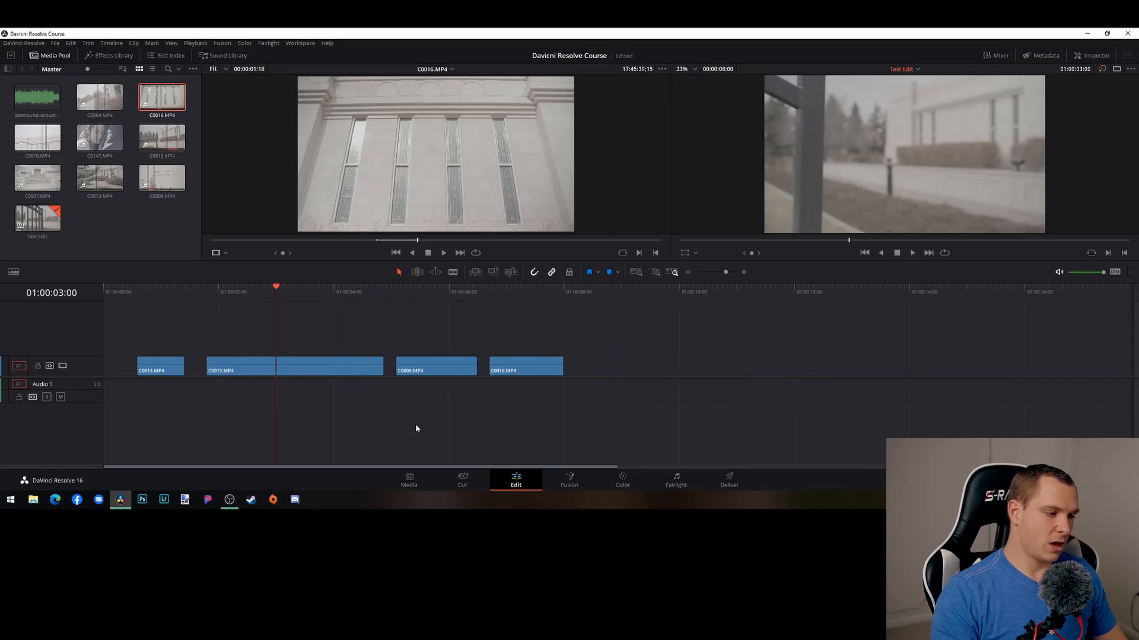
scroll(409, 431, up, 2)
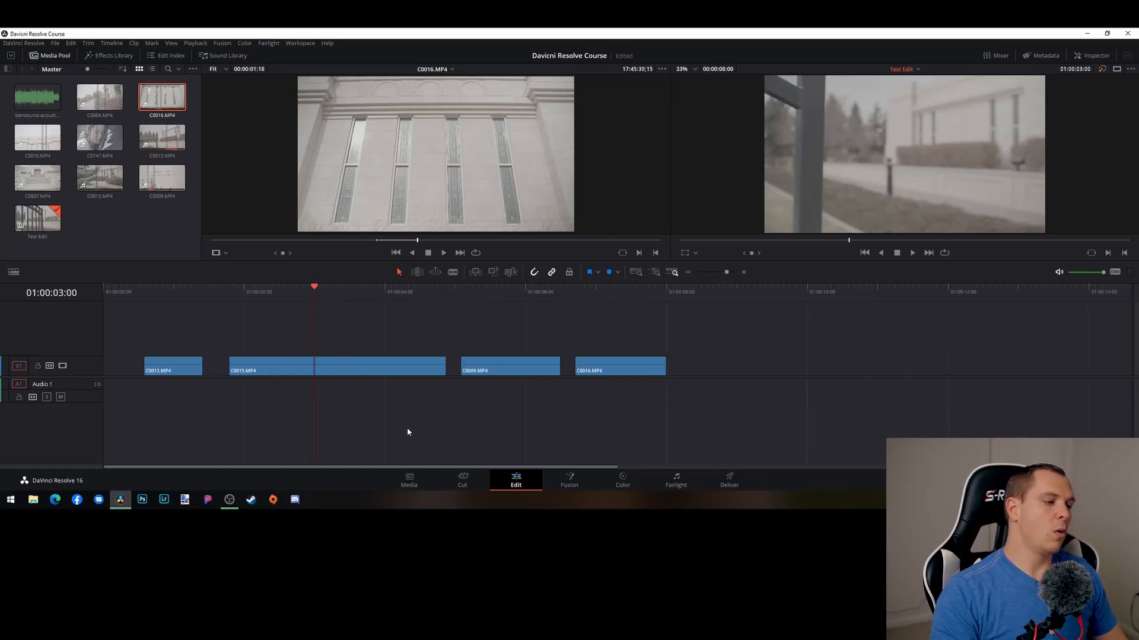
Box-select the clips on Video 1 from C0013.MP4 to C0016.MP4 and clear the selection
mouse_move(330, 467)
mouse_down()
mouse_move(712, 463)
mouse_move(450, 473)
mouse_move(848, 479)
mouse_move(316, 452)
mouse_up()
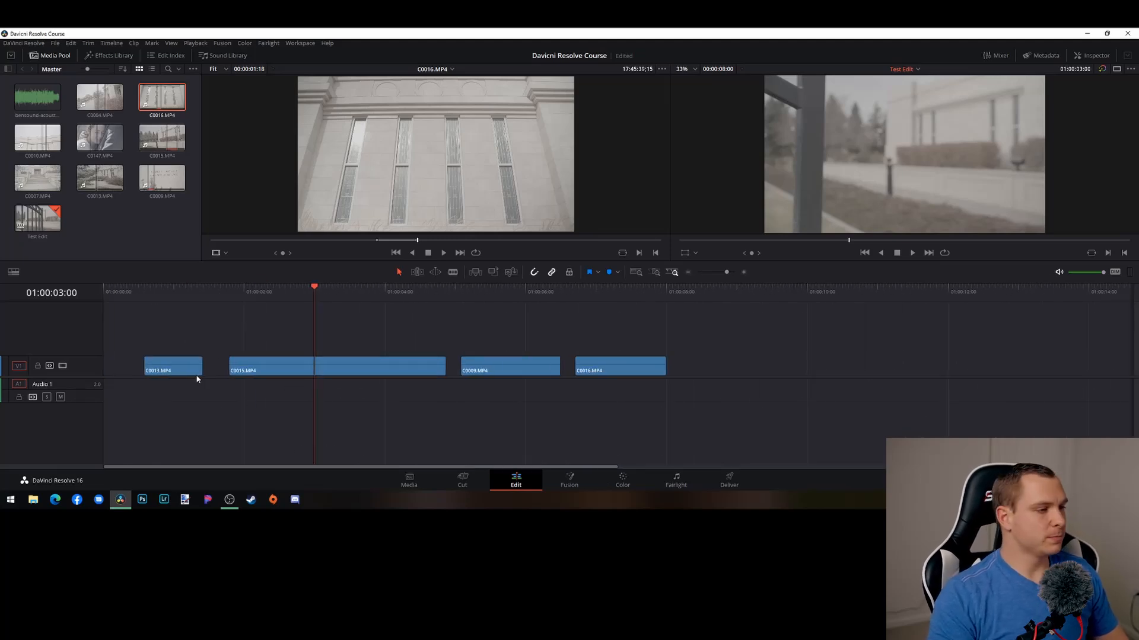
scroll(176, 391, up, 1)
drag(196, 325, 704, 381)
click(488, 404)
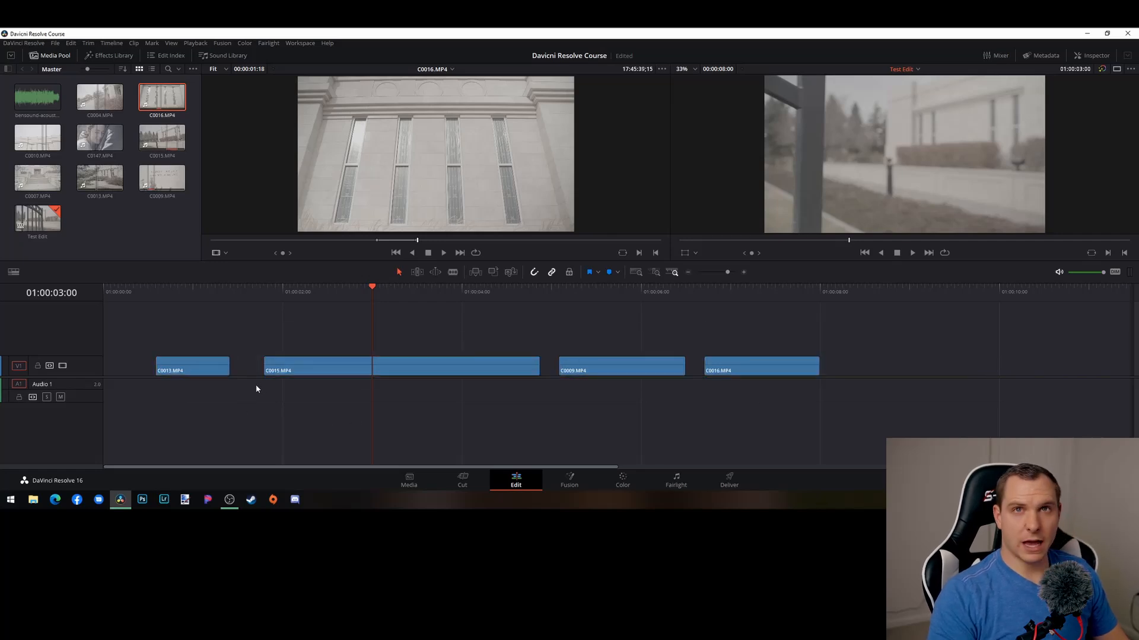
Move C0013.MP4 to the timeline start at 01:00:00:00 and butt C0009.MP4 and C0016.MP4 up against the end of C0015.MP4
drag(255, 292, 72, 316)
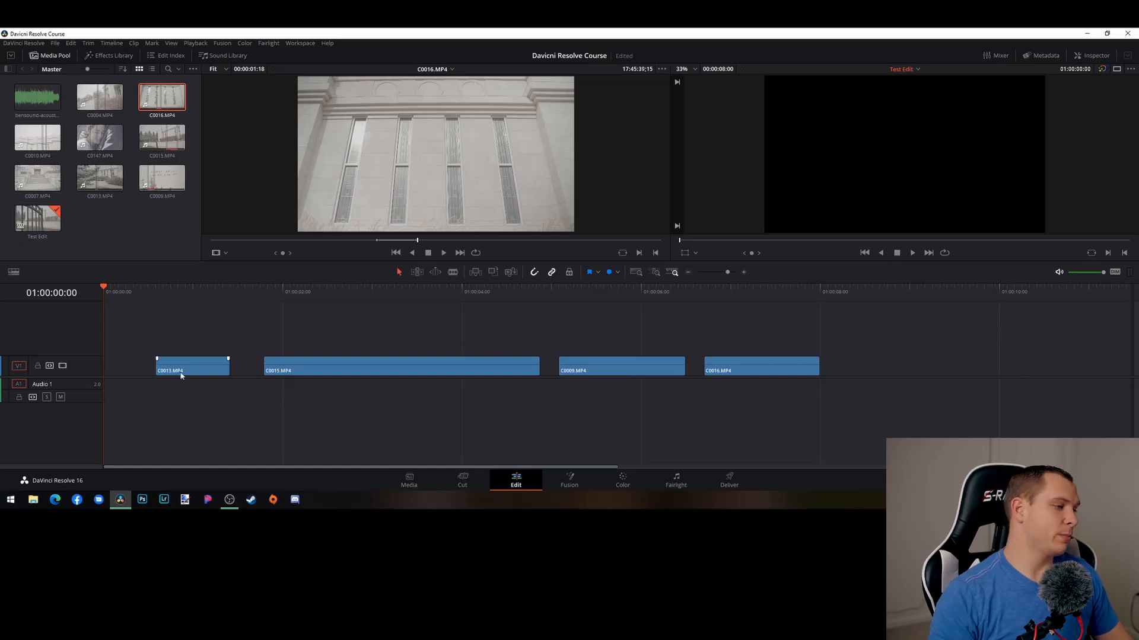
drag(178, 370, 127, 369)
drag(586, 315, 714, 369)
click(704, 347)
click(324, 457)
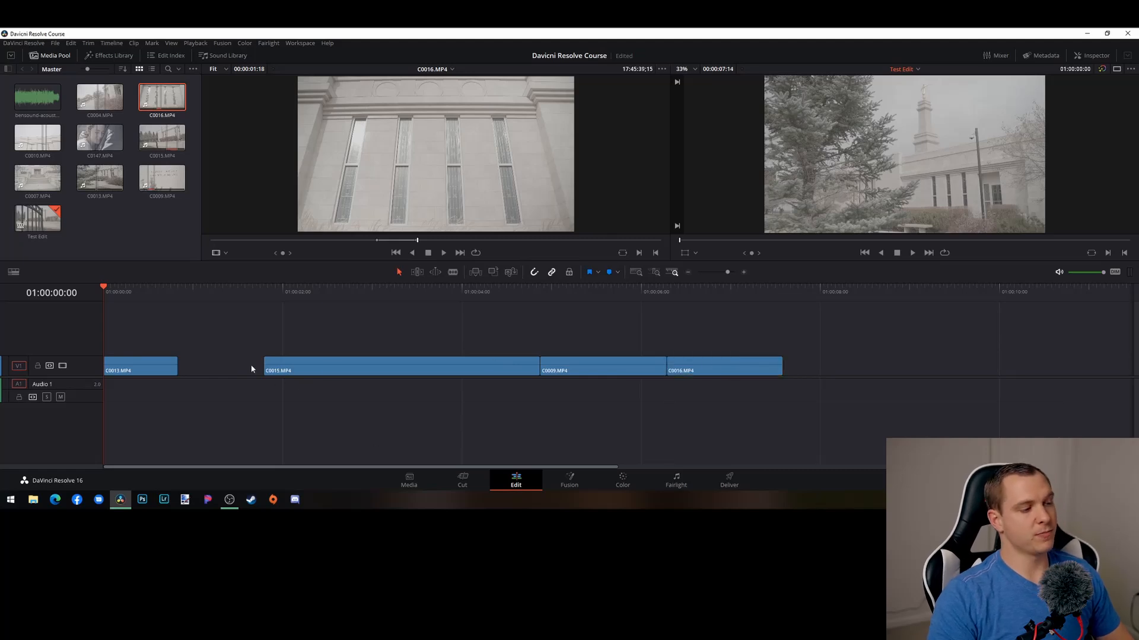
Scrub and play through the gap between C0013.MP4 and C0015.MP4 and on into C0015.MP4
click(144, 293)
drag(164, 305, 234, 317)
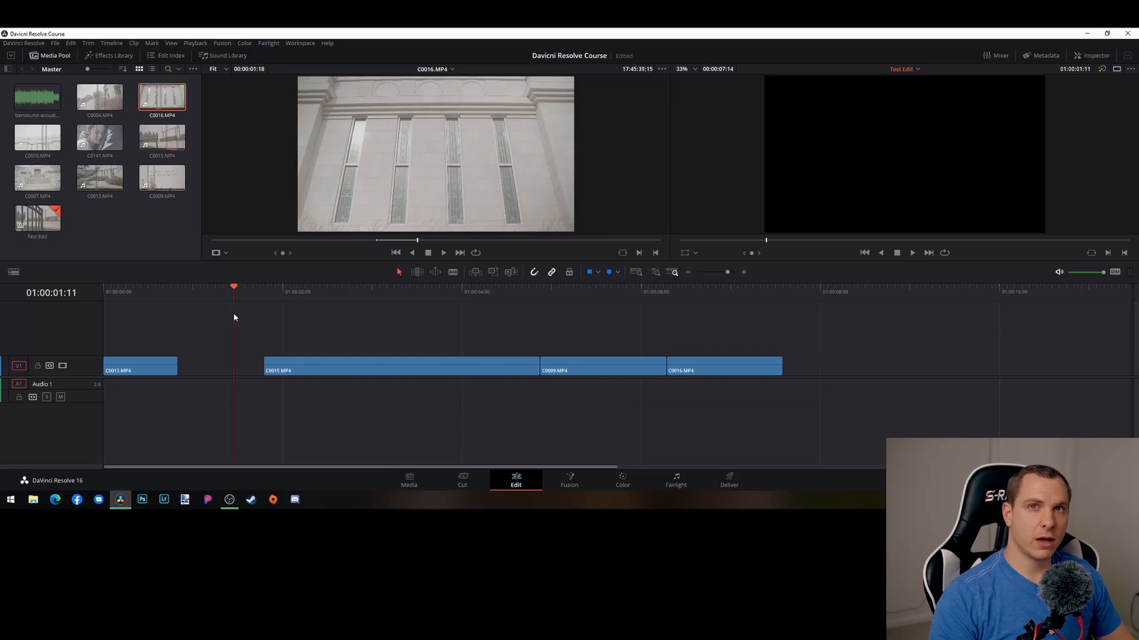
drag(234, 317, 181, 312)
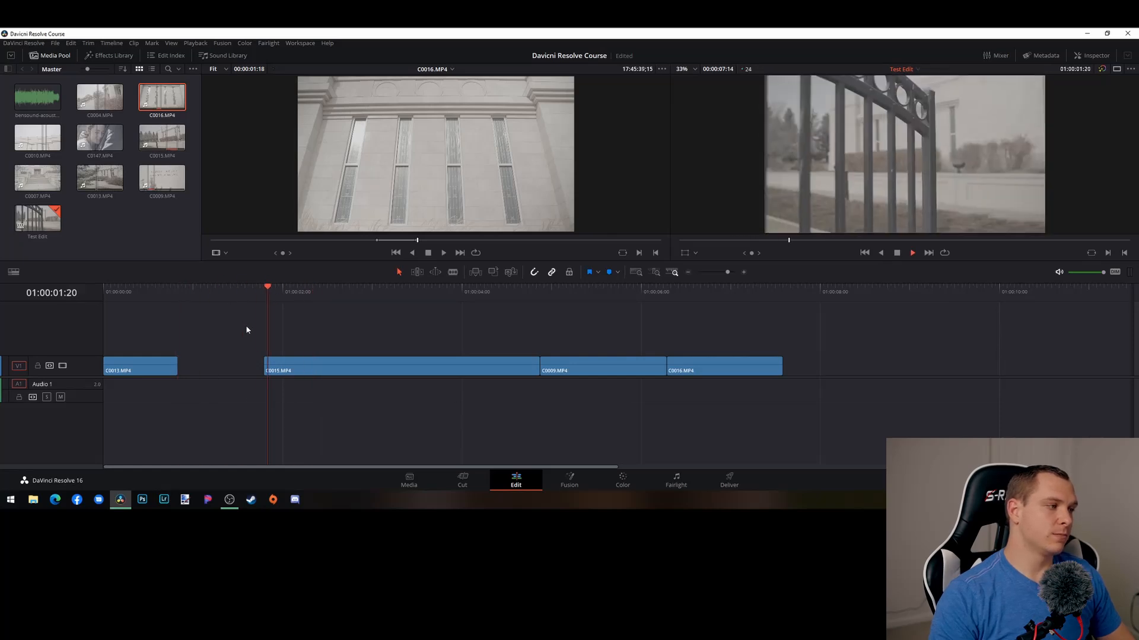
drag(319, 286, 181, 327)
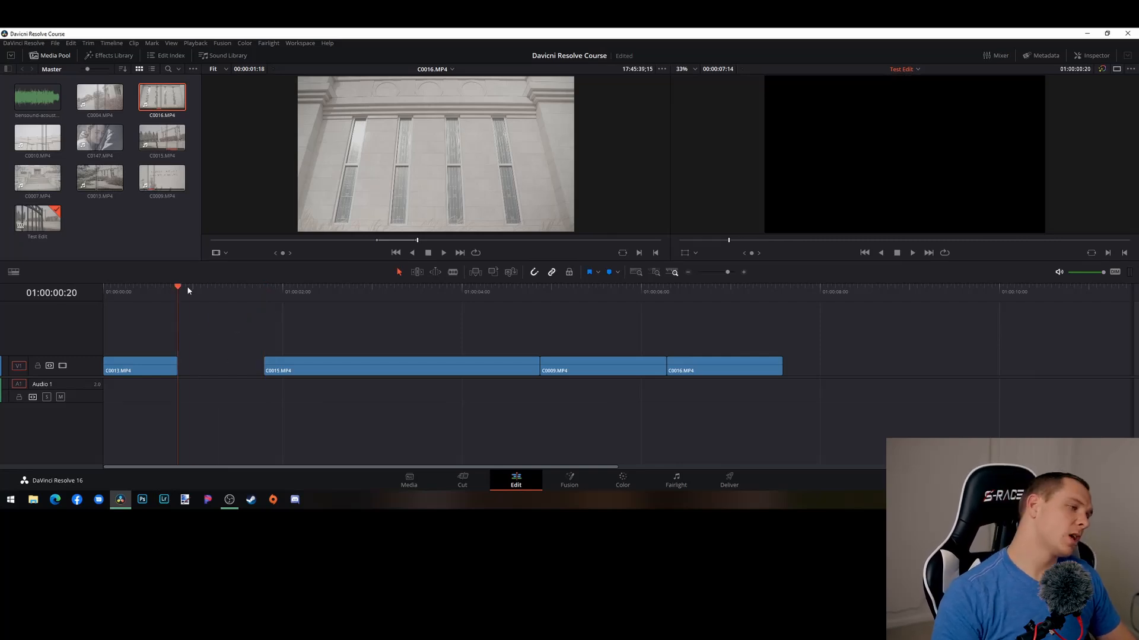
drag(187, 287, 394, 301)
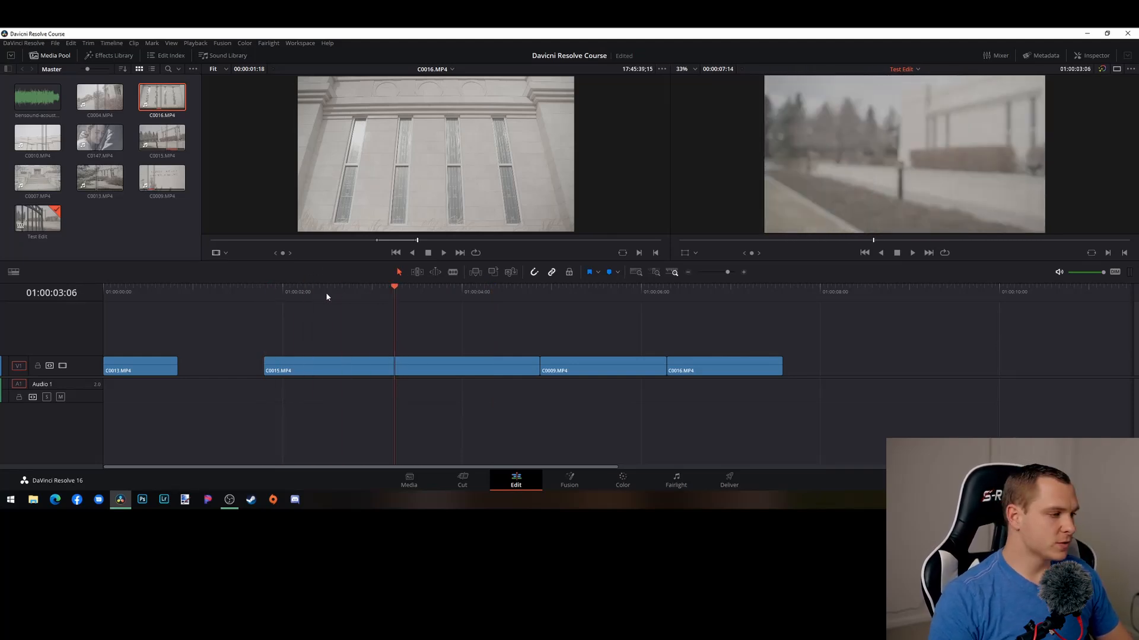
click(294, 293)
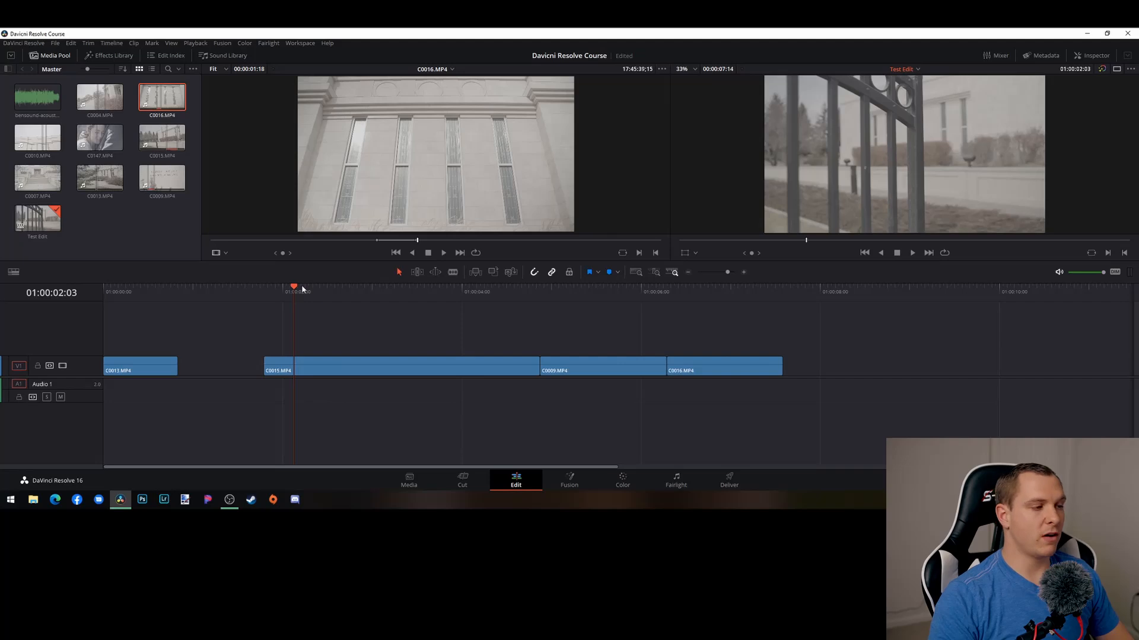
mouse_move(298, 290)
mouse_down()
mouse_move(209, 300)
mouse_move(290, 304)
mouse_up()
Undo the closing of the gaps before C0009.MP4 and C0016.MP4, and select the gap after C0013.MP4
key(ctrl+z)
key(ctrl+z)
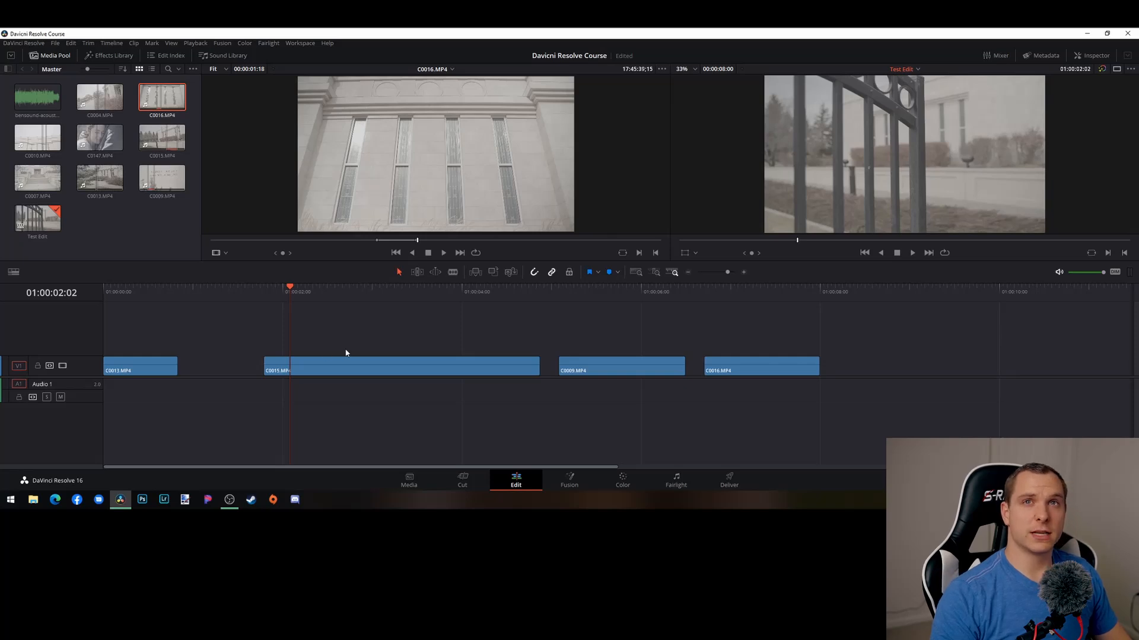
click(209, 365)
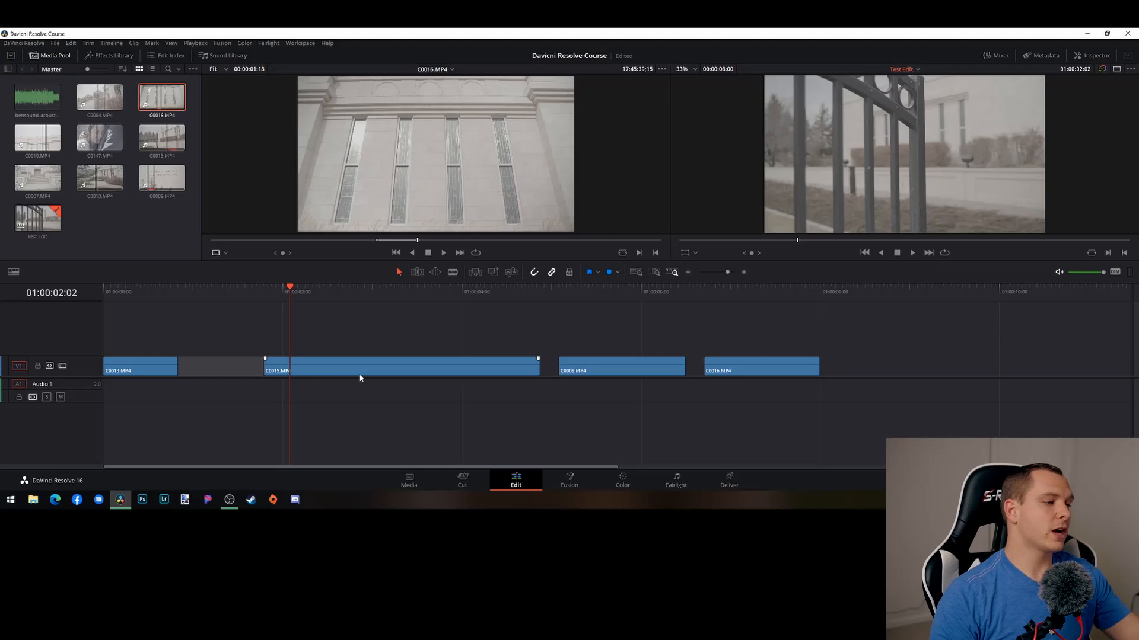
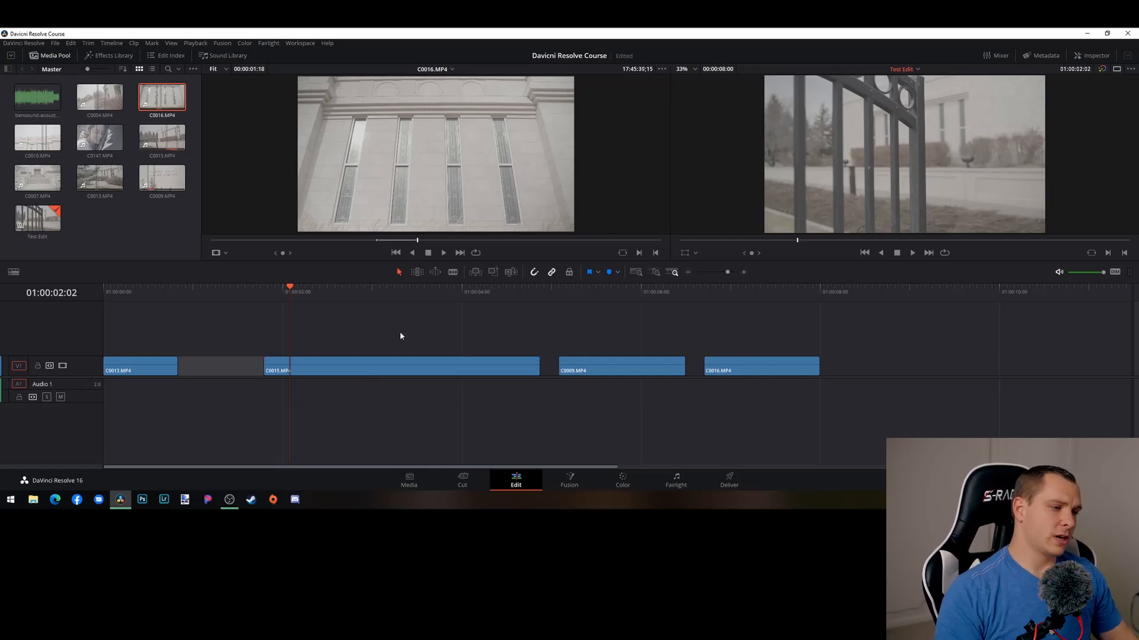
Move C0013.MP4 onto V2 above C0015.MP4, ripple delete it, and undo the deletion
drag(145, 361, 407, 338)
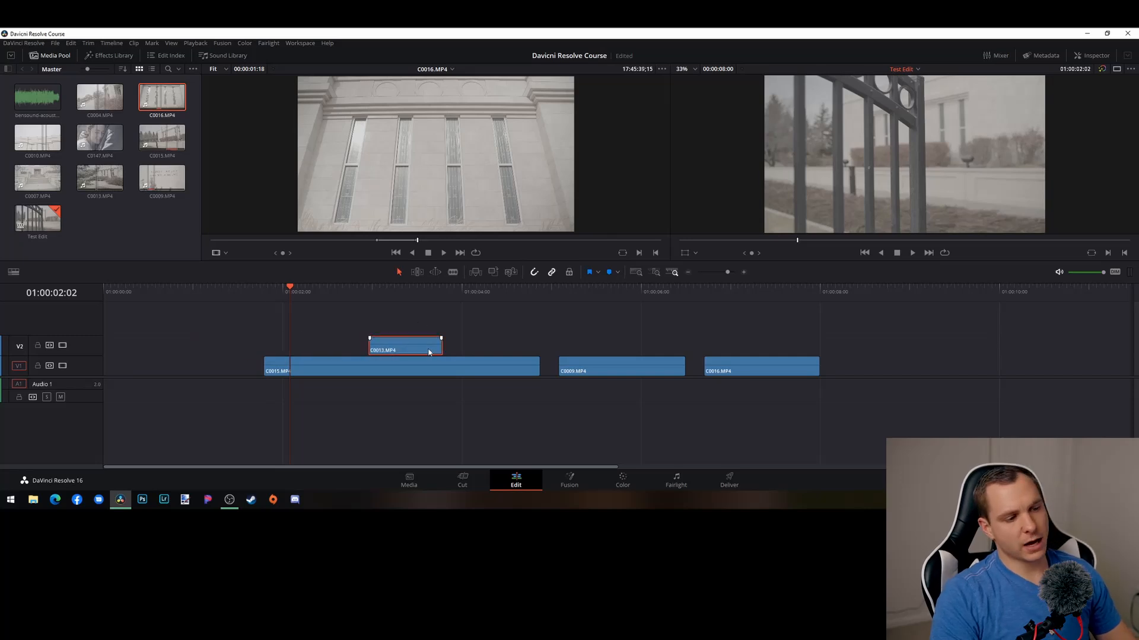
key(Delete)
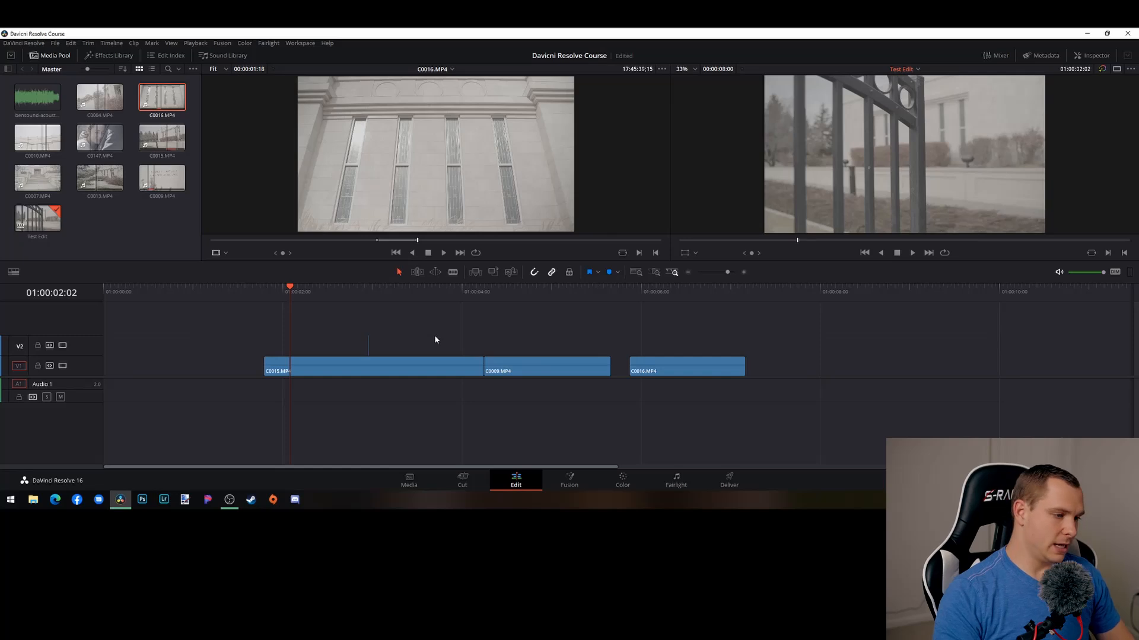
key(ctrl+z)
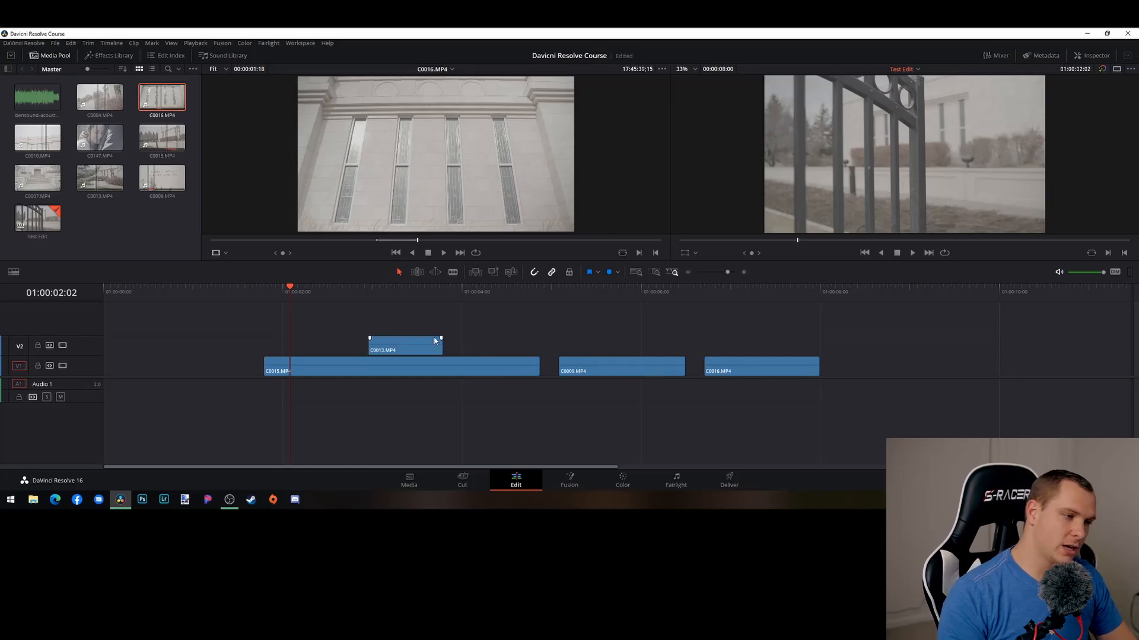
Ripple delete C0013.MP4 from V2 again, and undo both the deletion and its move to V2
click(427, 346)
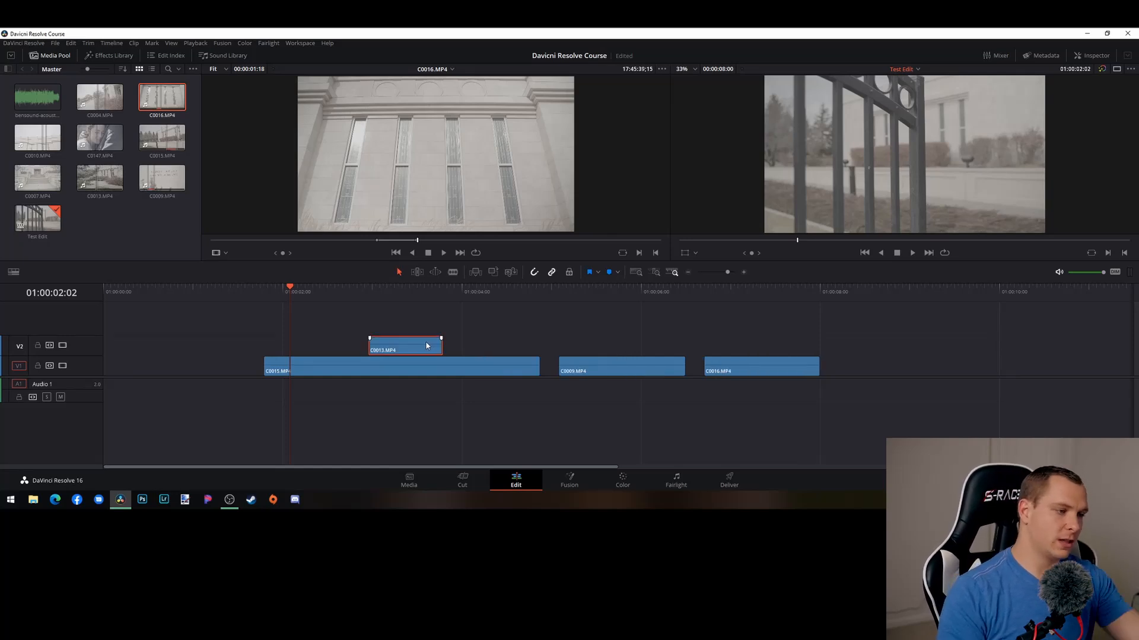
key(Delete)
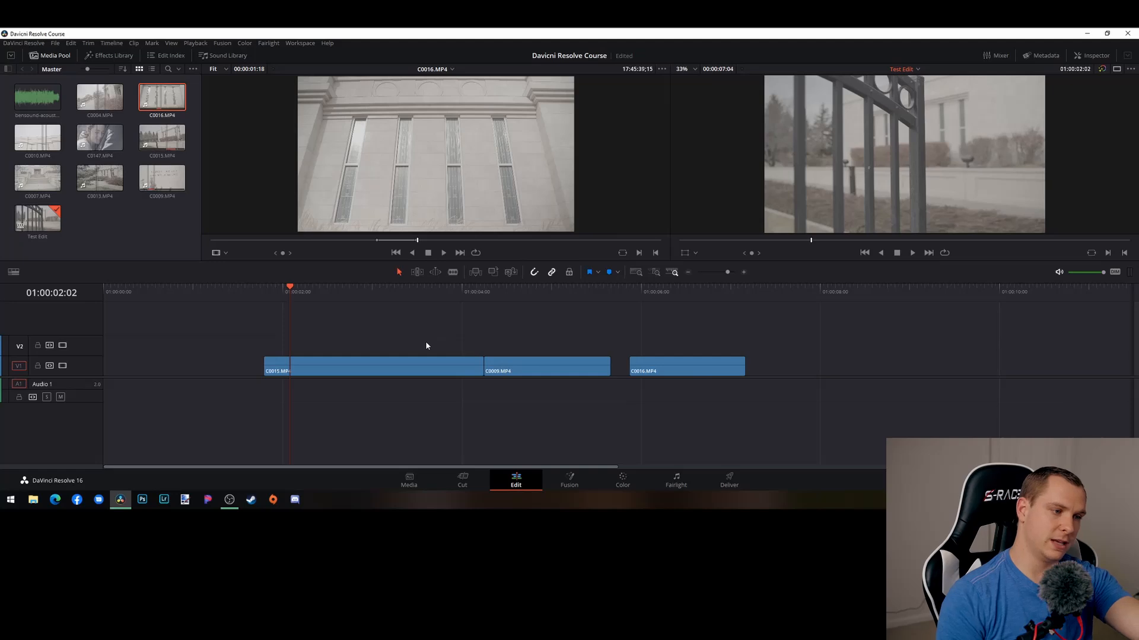
key(ctrl+z)
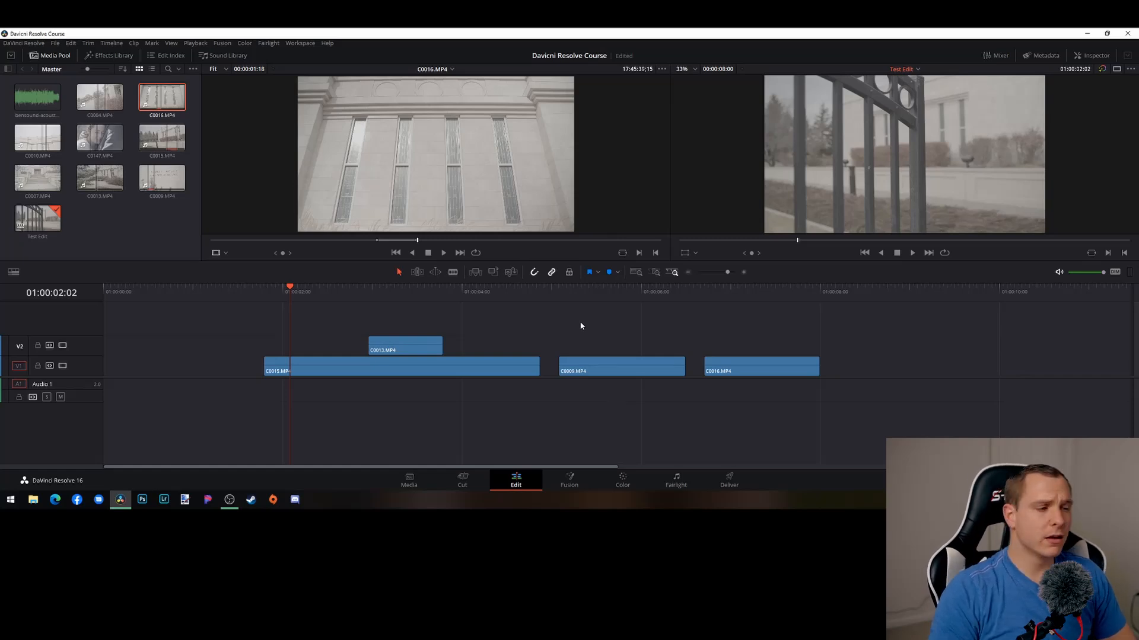
key(ctrl+z)
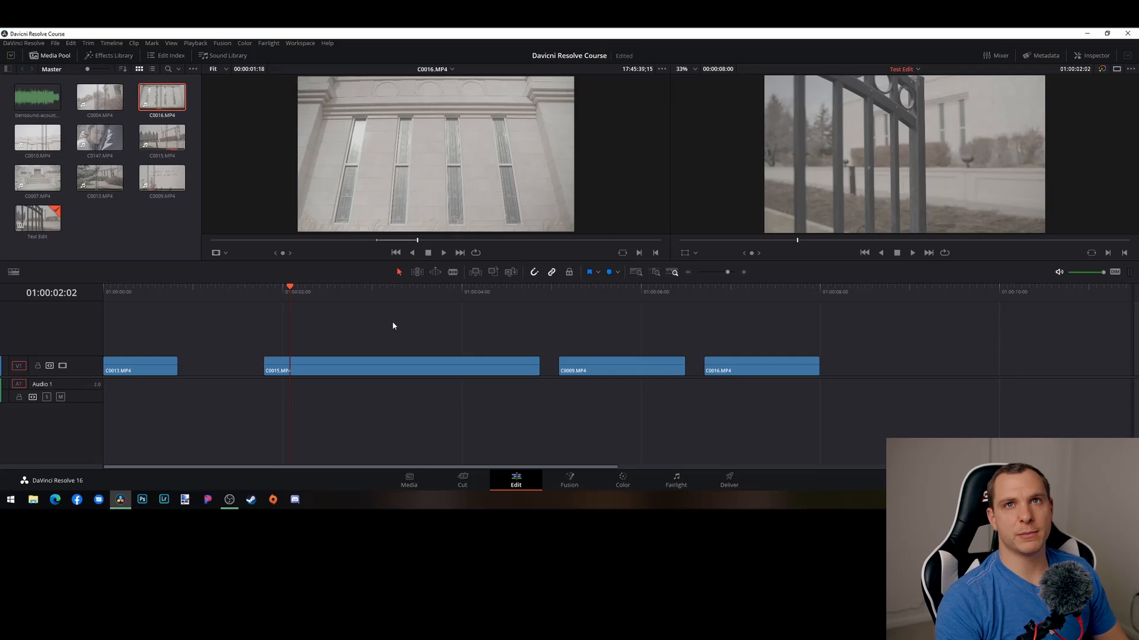
Undo the whole editing history back to the empty Test Edit timeline
key(ctrl+z)
key(ctrl+z)
key(ctrl+z)
key(ctrl+z)
key(ctrl+z)
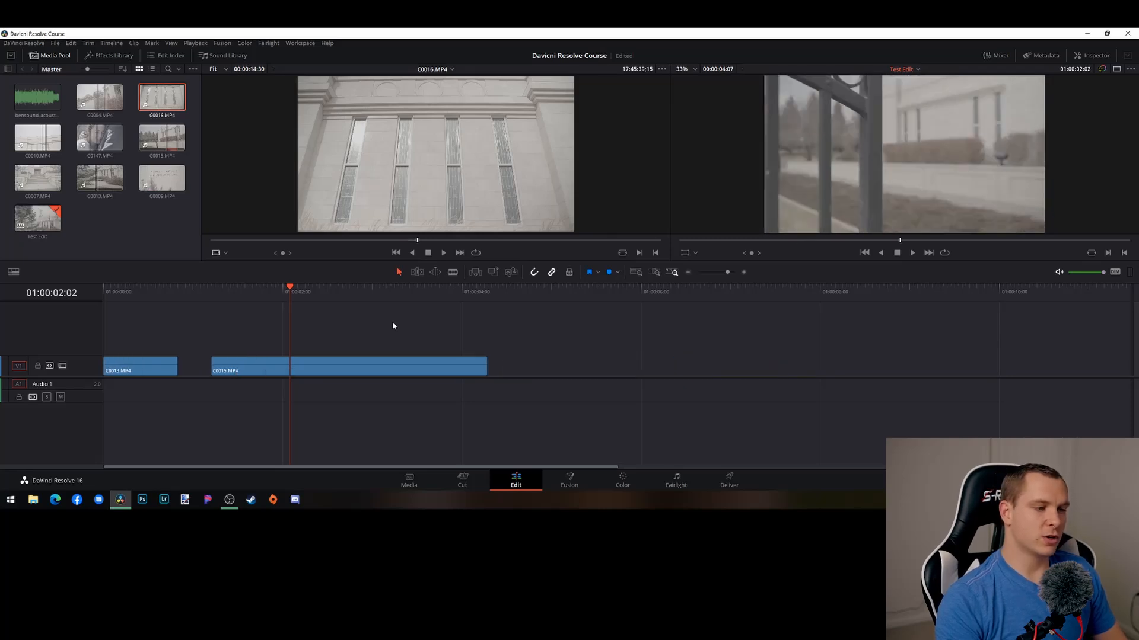
key(ctrl+z)
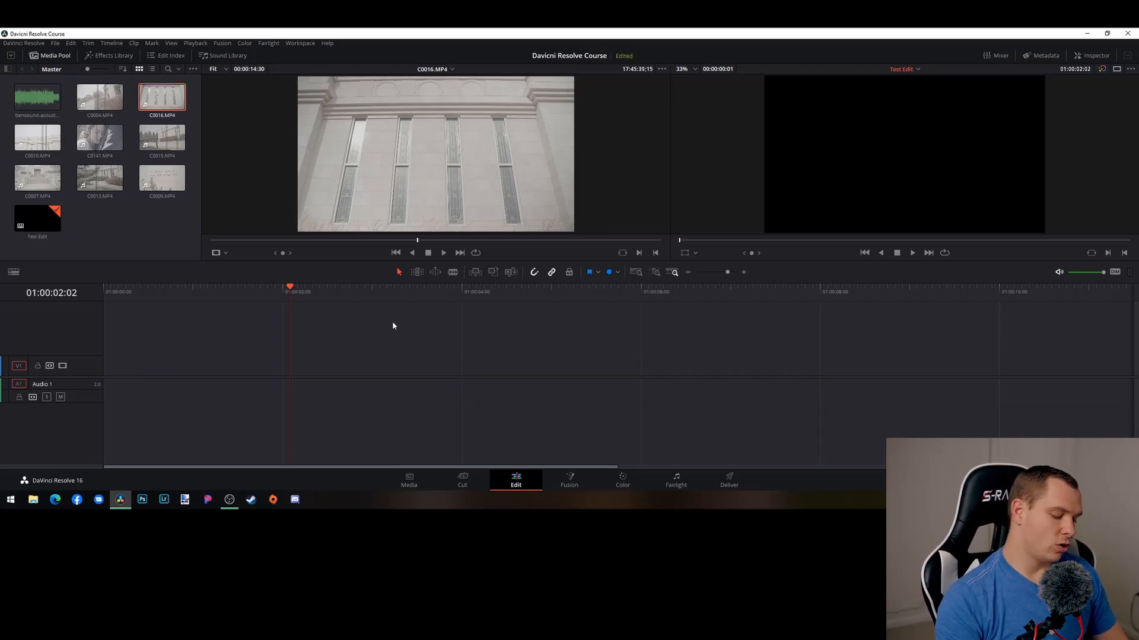
Redo the undone edits and restore the four-clip arrangement on Video 1 with C0013.MP4 at the timeline start
key(ctrl+shift+z)
key(ctrl+shift+z)
key(ctrl+shift+z)
key(ctrl+shift+z)
key(ctrl+shift+z)
key(ctrl+shift+z)
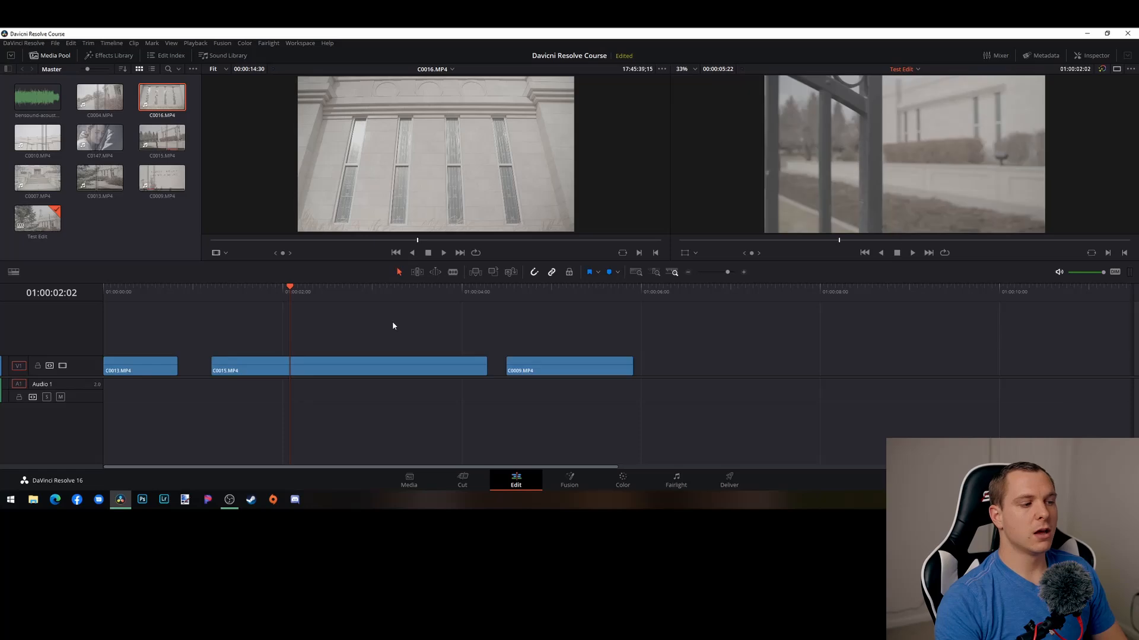
key(ctrl+shift+z)
key(ctrl+shift+z)
key(ctrl+shift+z)
key(ctrl+shift+z)
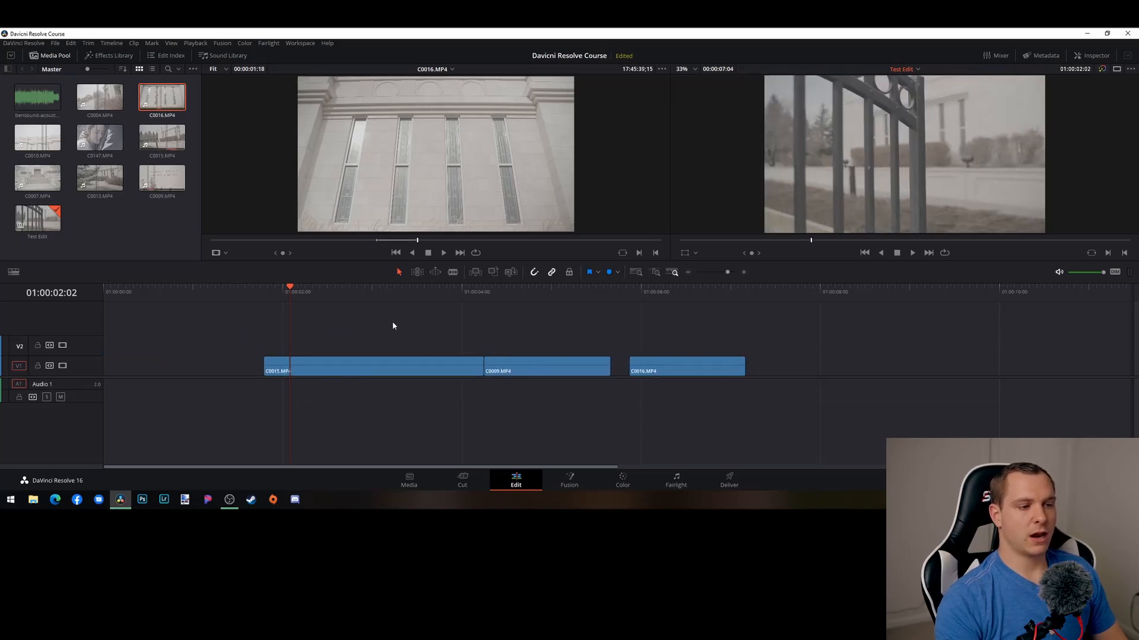
key(ctrl+shift+z)
key(ctrl+shift+z)
key(ctrl+shift+z)
key(ctrl+shift+z)
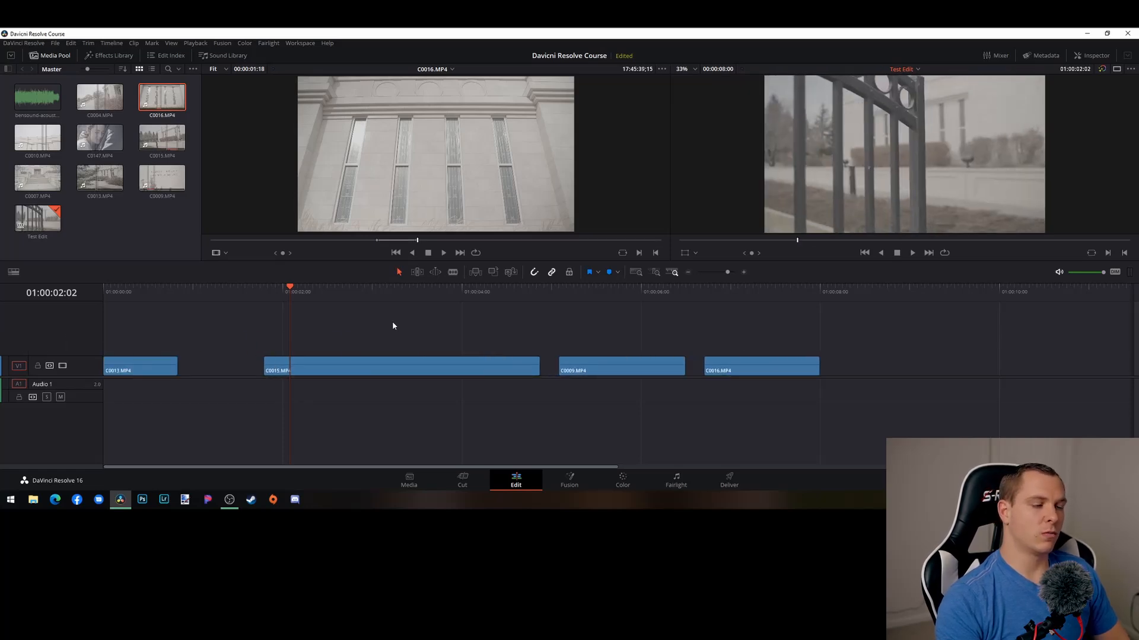
With the playhead at 01:00:03:15, ripple delete the gap between C0013.MP4 and C0015.MP4, and undo the deletion
scroll(236, 356, down, 2)
scroll(208, 351, up, 2)
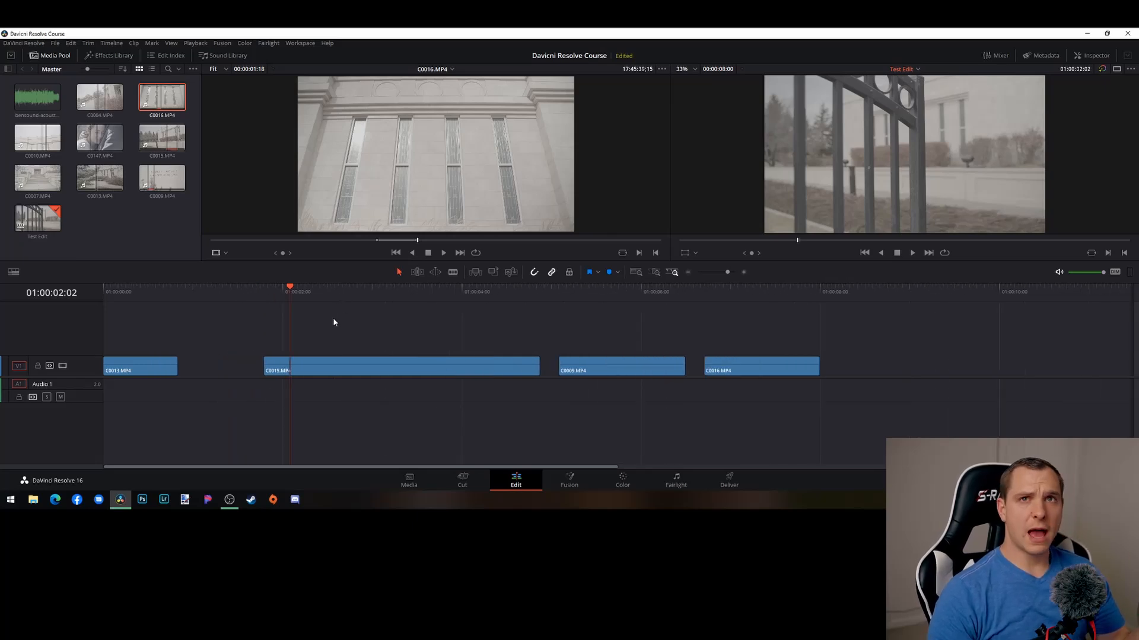
drag(291, 289, 429, 320)
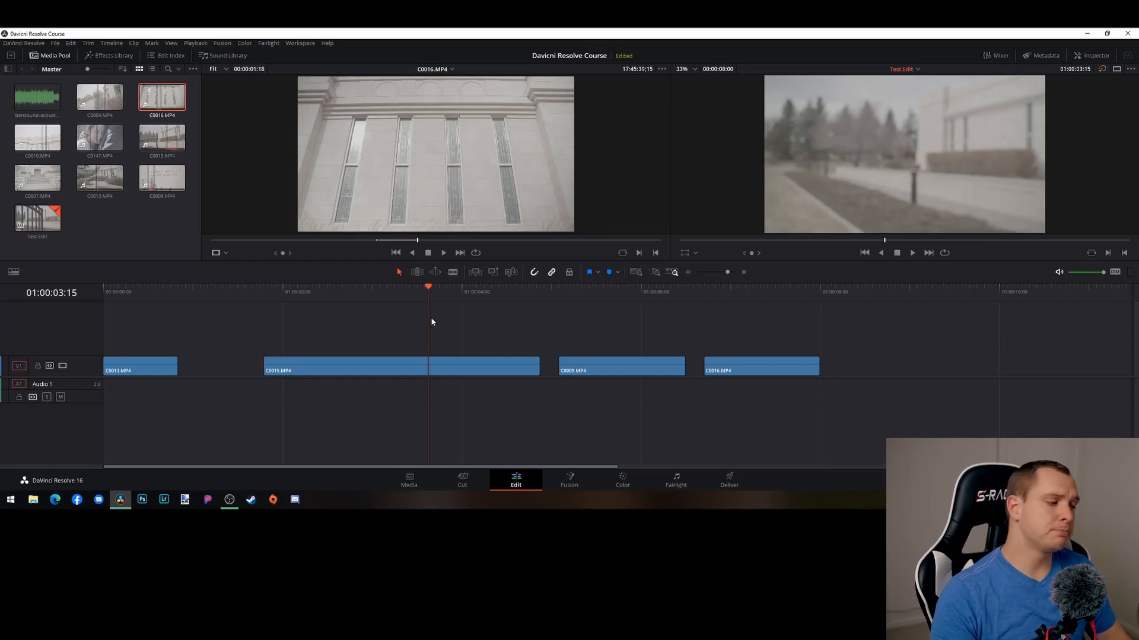
click(212, 367)
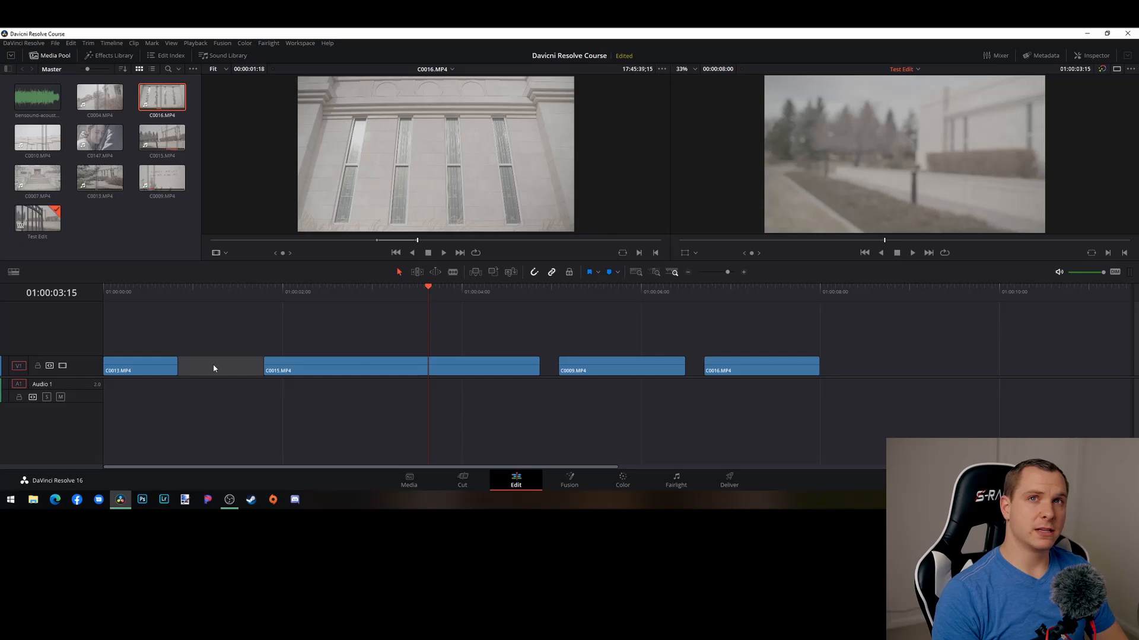
key(Delete)
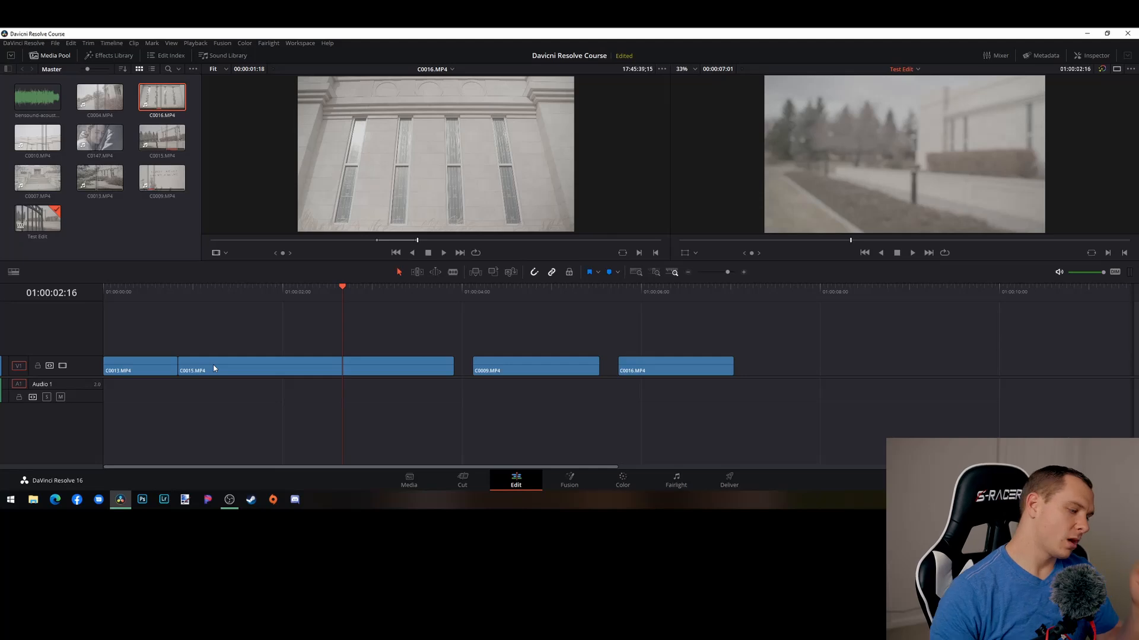
key(ctrl+z)
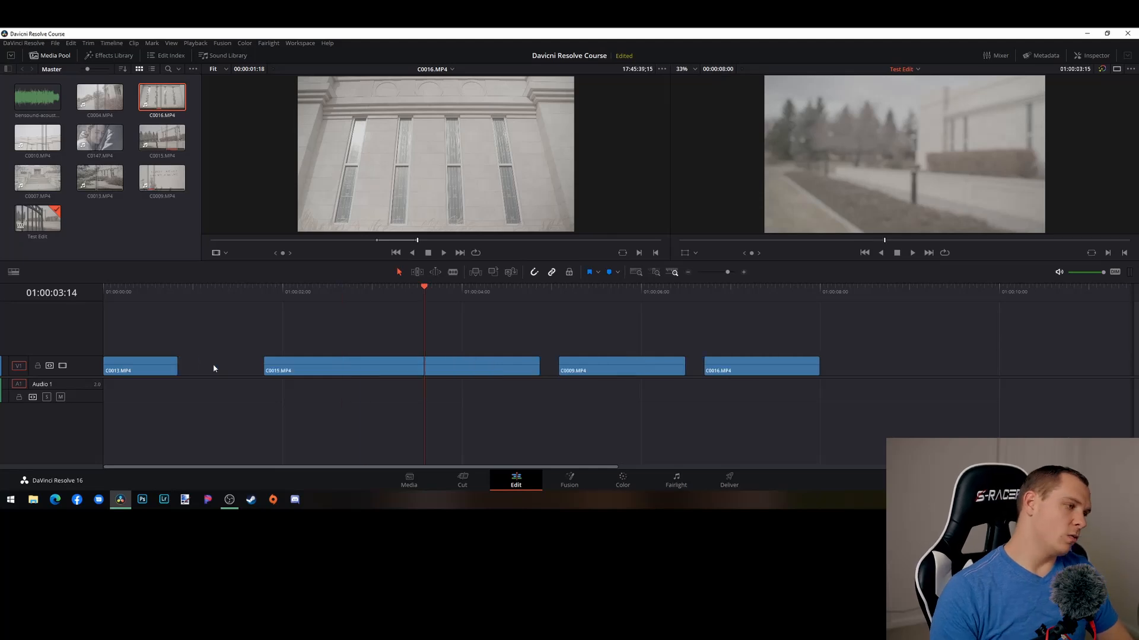
Delete C0015.MP4 from Video 1 without closing its gap, and undo the deletion
click(350, 372)
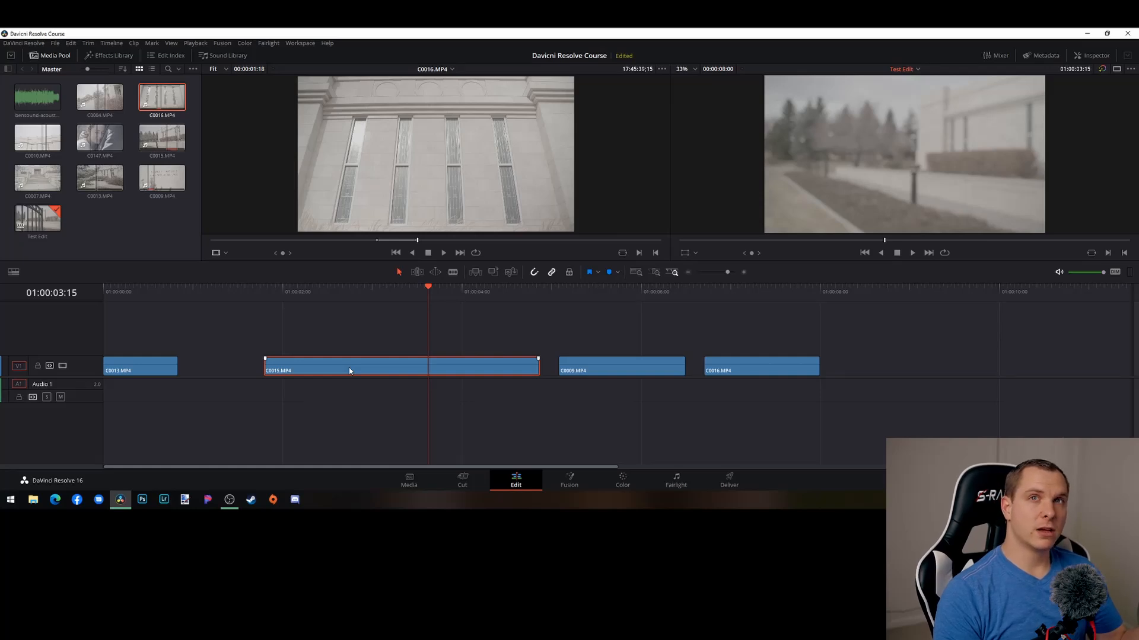
key(BackSpace)
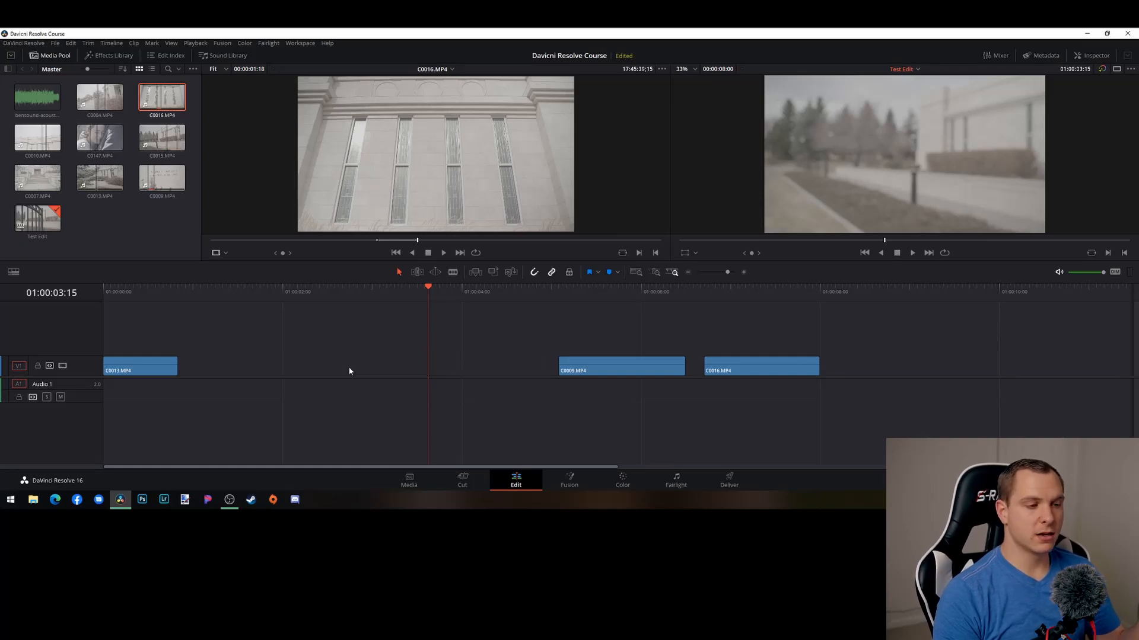
key(ctrl+z)
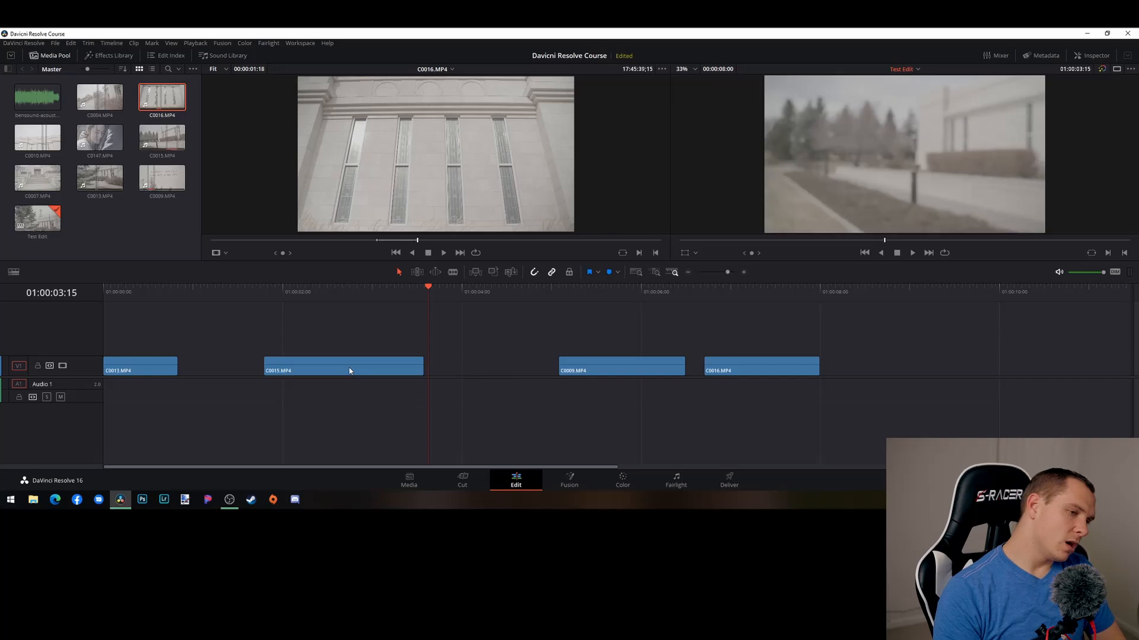
key(ctrl+z)
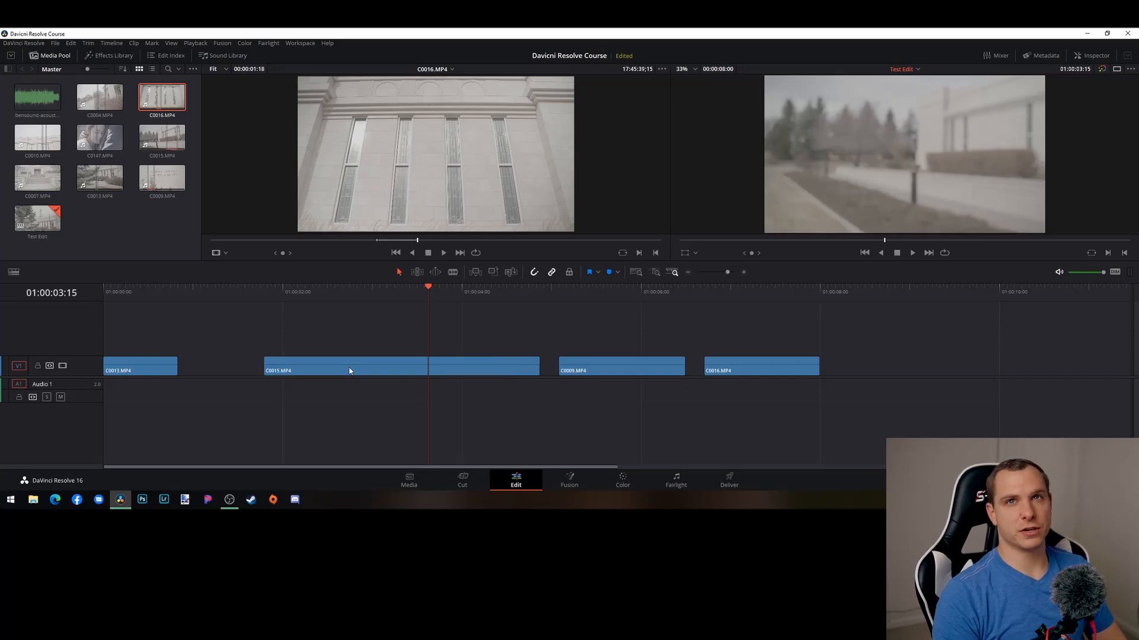
scroll(246, 342, down, 3)
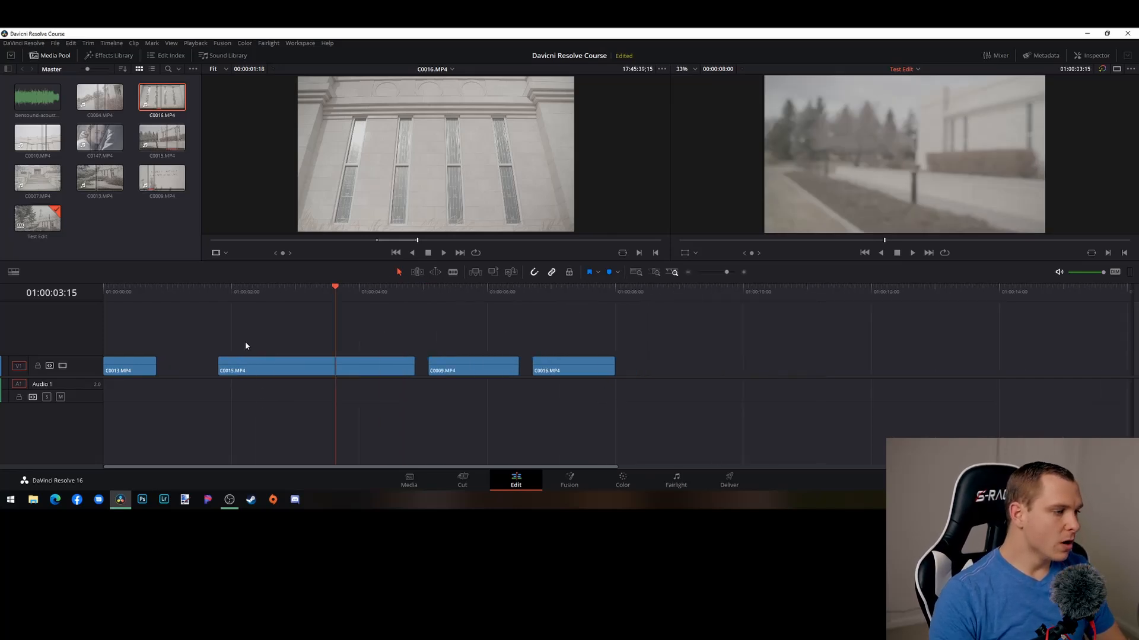
scroll(228, 346, up, 3)
click(246, 368)
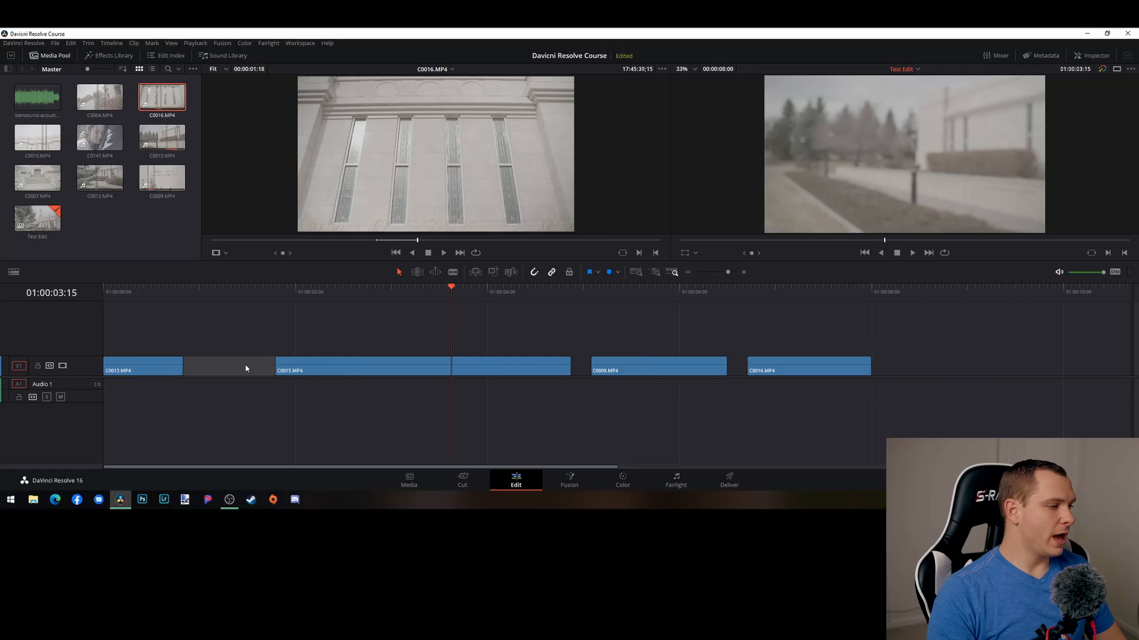
click(747, 327)
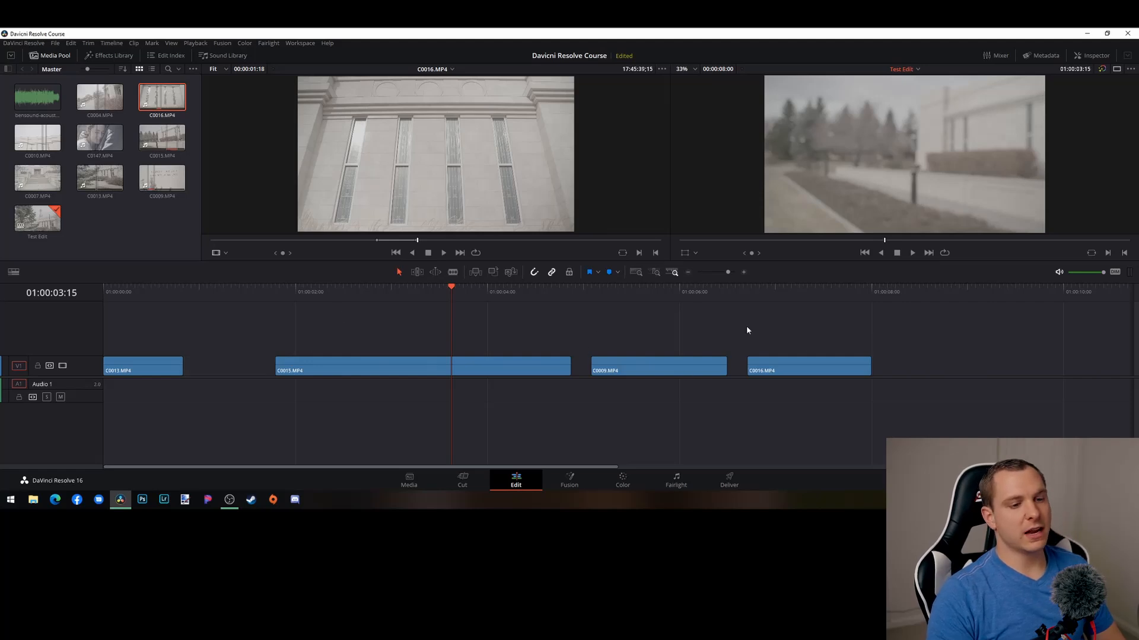
scroll(672, 353, down, 1)
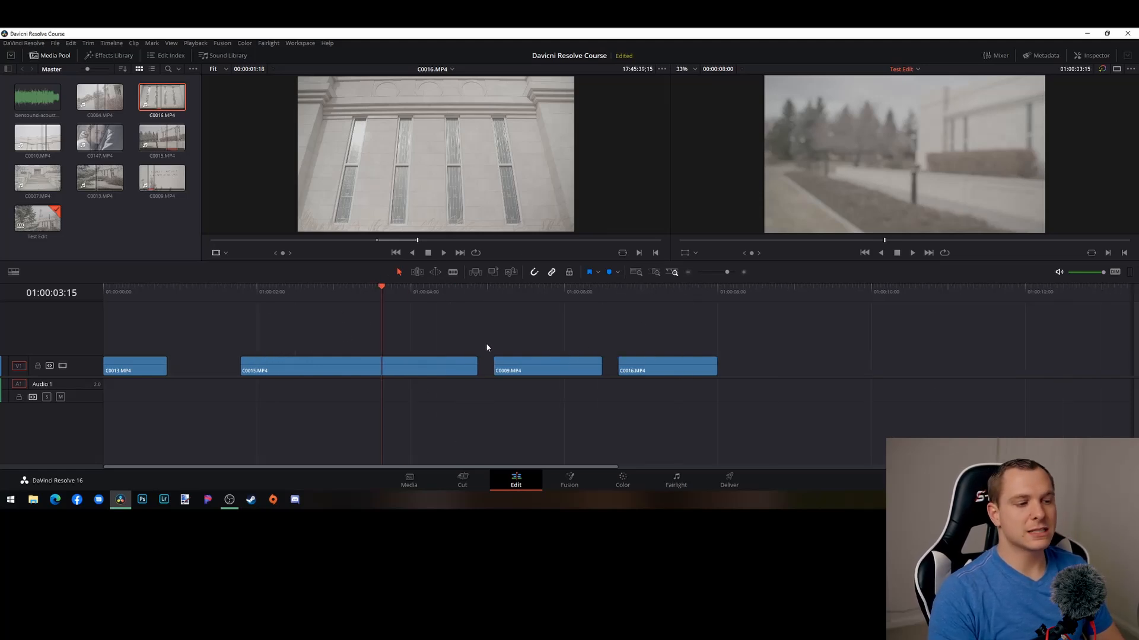
Close the gaps on Video 1 by hand, moving C0015.MP4, C0009.MP4 and C0016.MP4 earlier until each clip meets the preceding one
drag(345, 325, 843, 431)
drag(348, 364, 273, 365)
click(452, 334)
drag(437, 328, 572, 364)
click(496, 328)
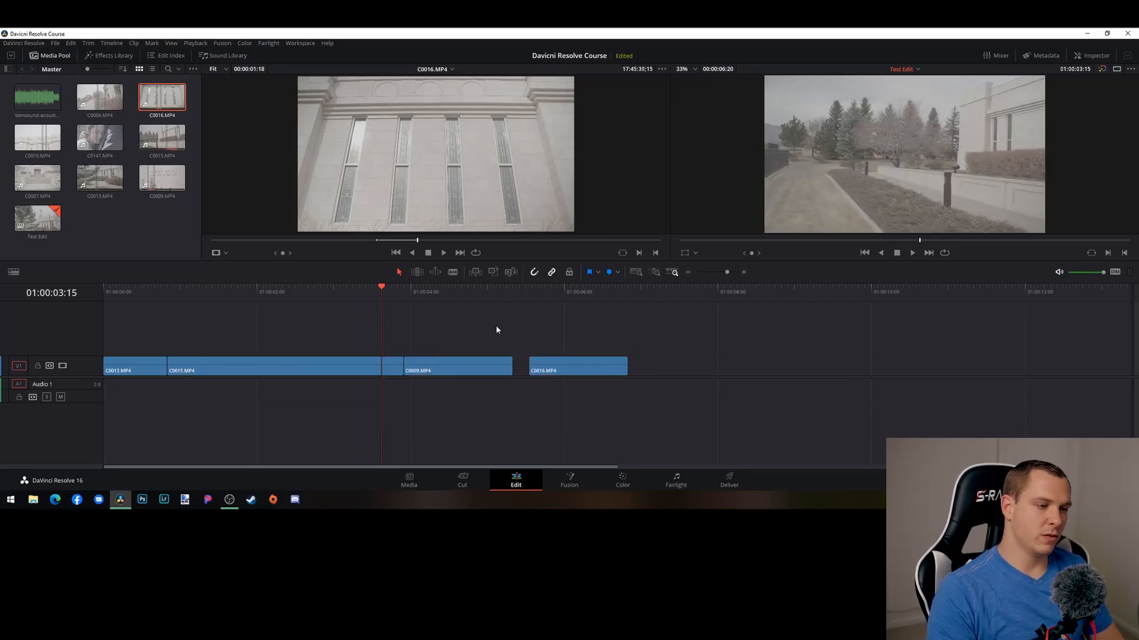
drag(504, 322, 562, 365)
click(554, 337)
click(578, 364)
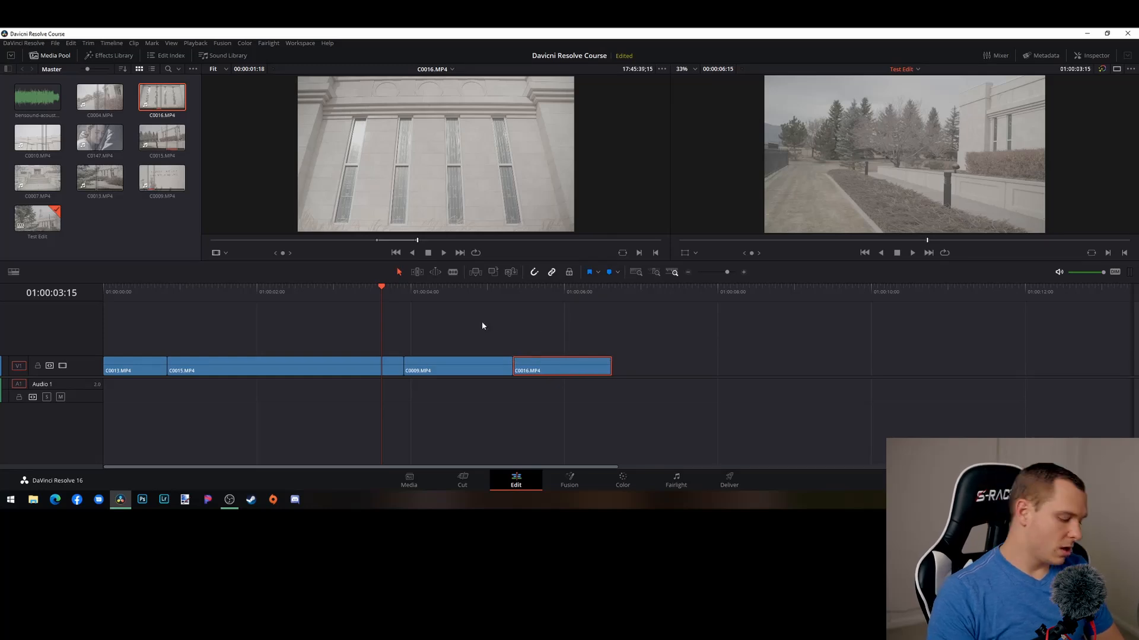
Undo the clip moves that closed the gaps on Video 1
key(ctrl+z)
key(ctrl+z)
key(ctrl+z)
key(ctrl+z)
click(419, 344)
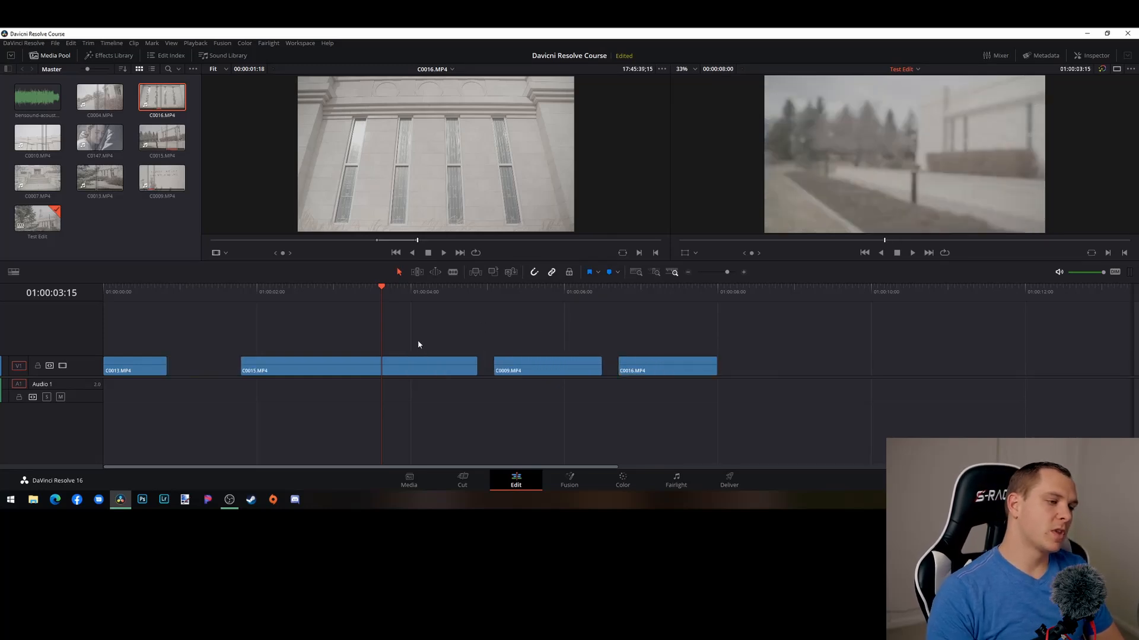
Ripple delete the three gaps between the clips on Video 1, and undo all three deletions
click(219, 372)
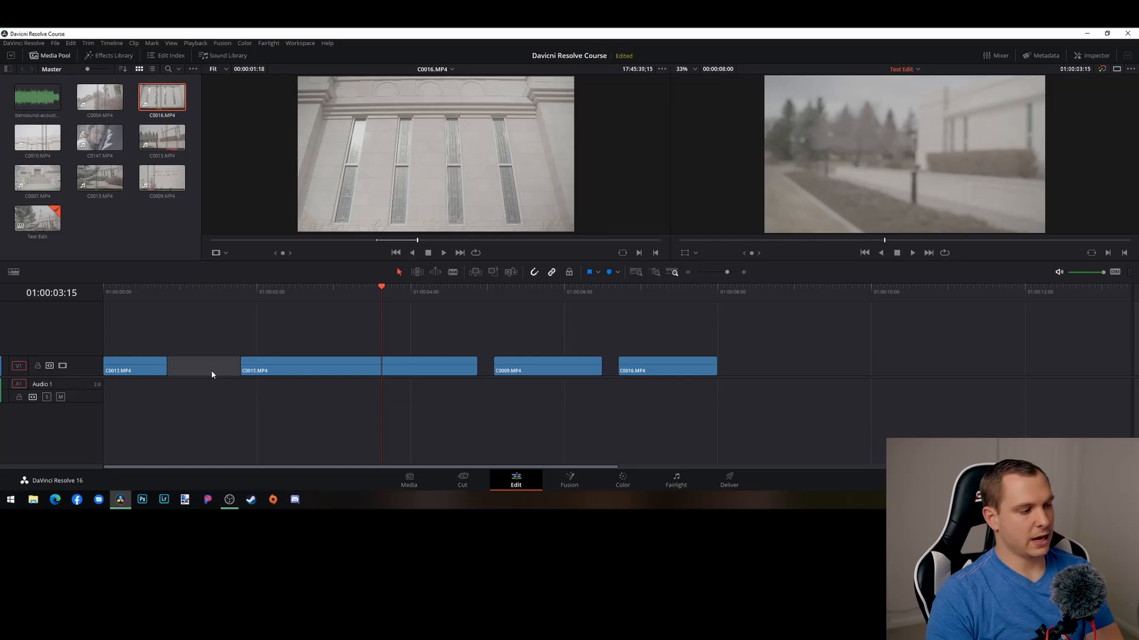
key(Delete)
click(412, 370)
key(Delete)
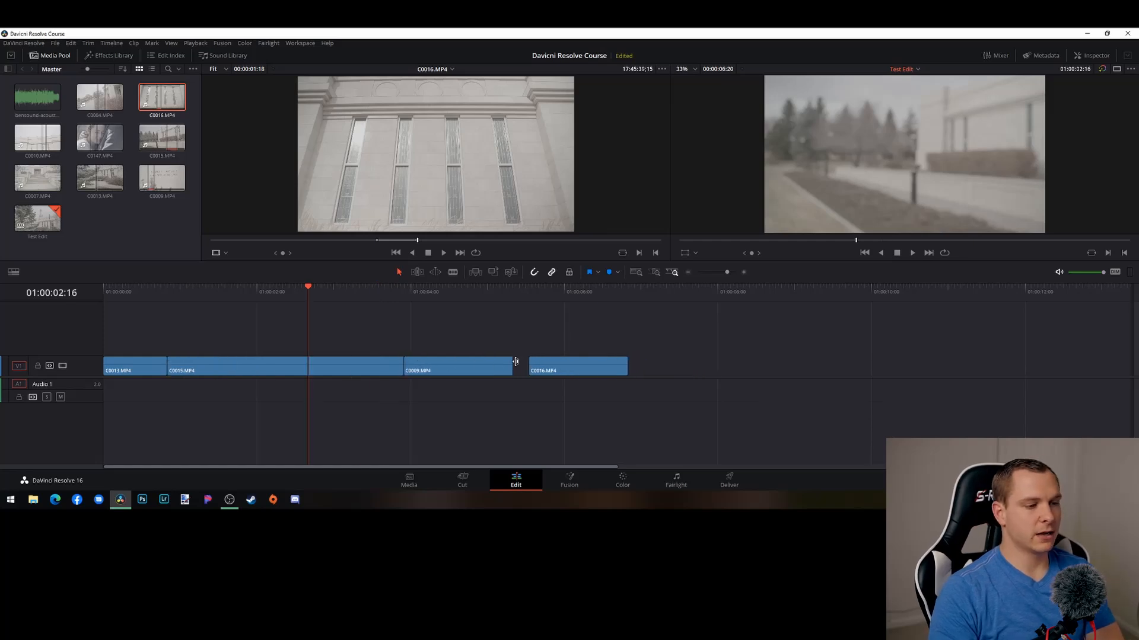
key(Delete)
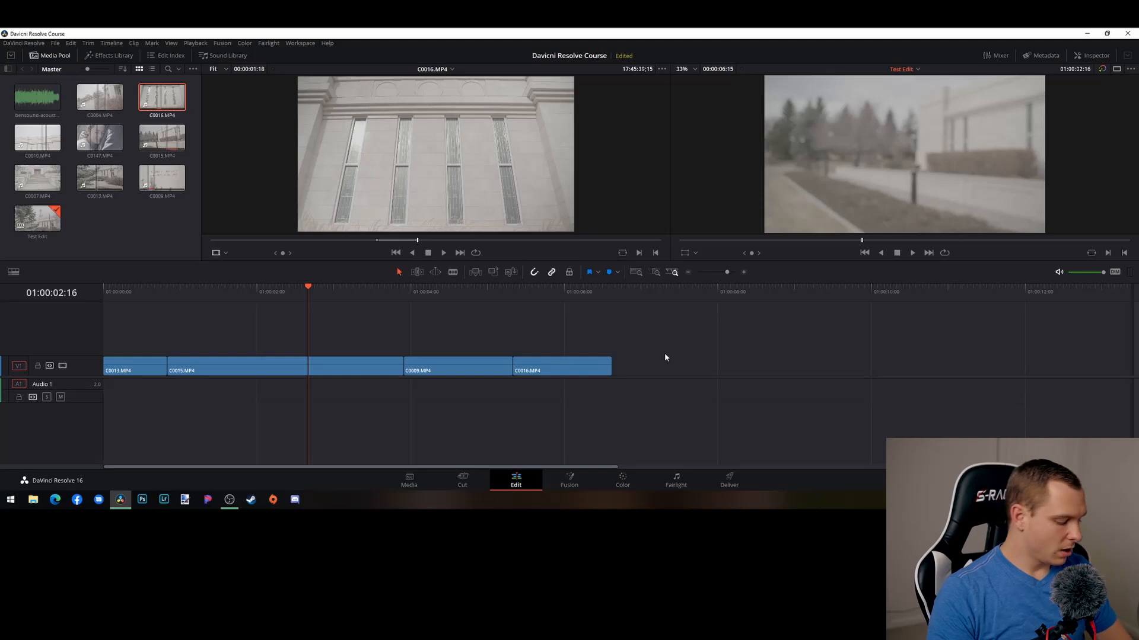
key(ctrl+z)
key(ctrl+z)
key(ctrl+z)
Ripple delete only the gap between C0013.MP4 and C0015.MP4, and undo the deletion
click(215, 369)
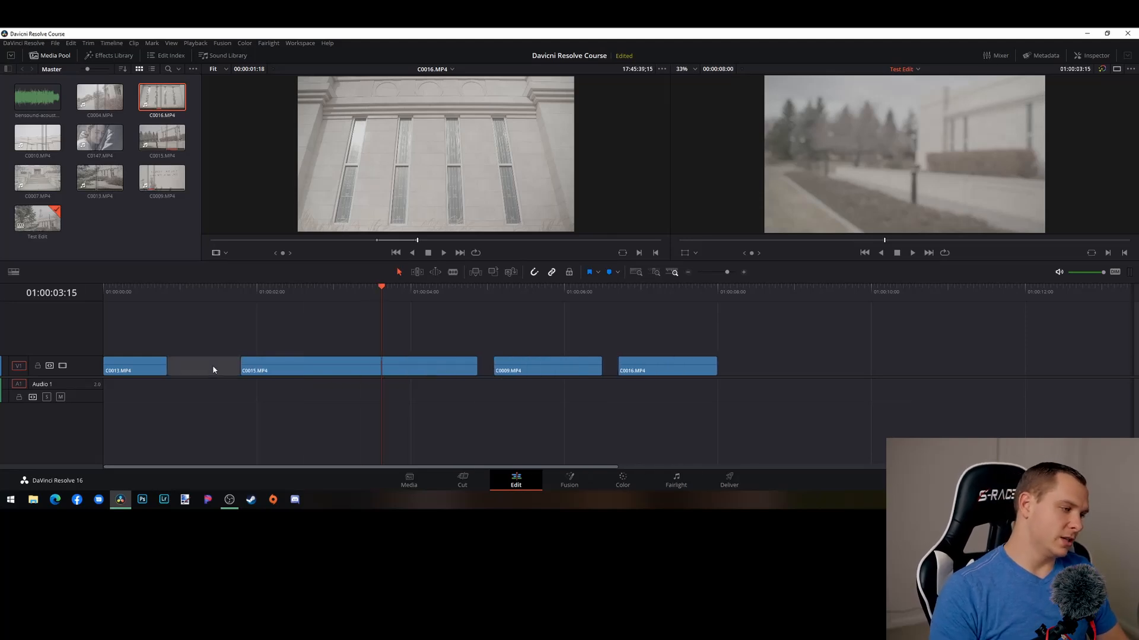
key(Delete)
key(ctrl+z)
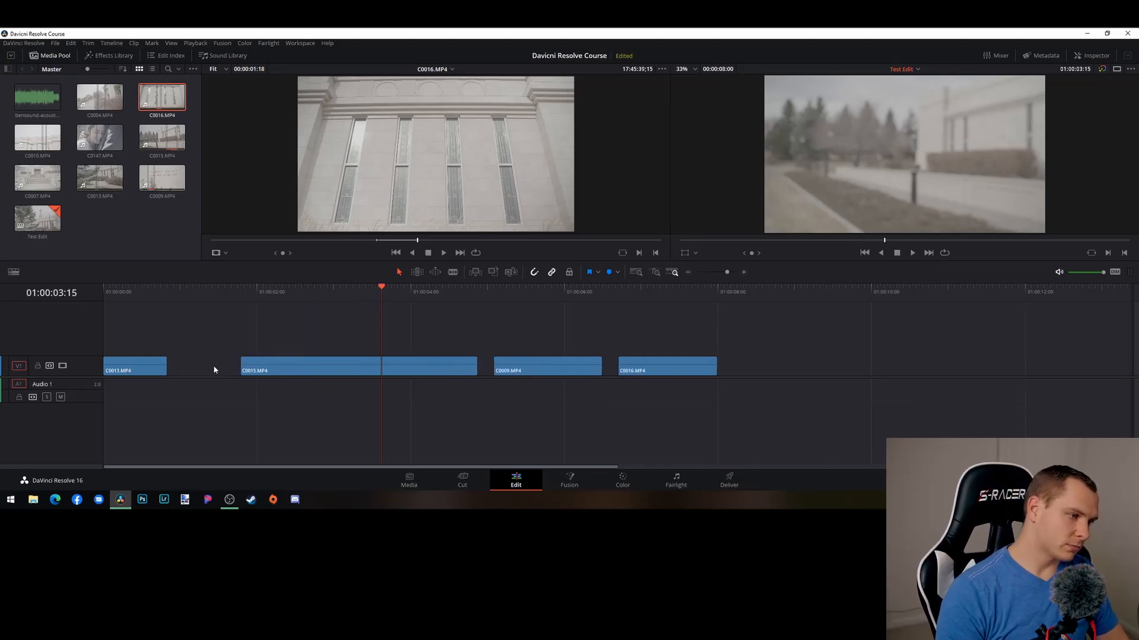
key(ctrl+equal)
key(ctrl+minus)
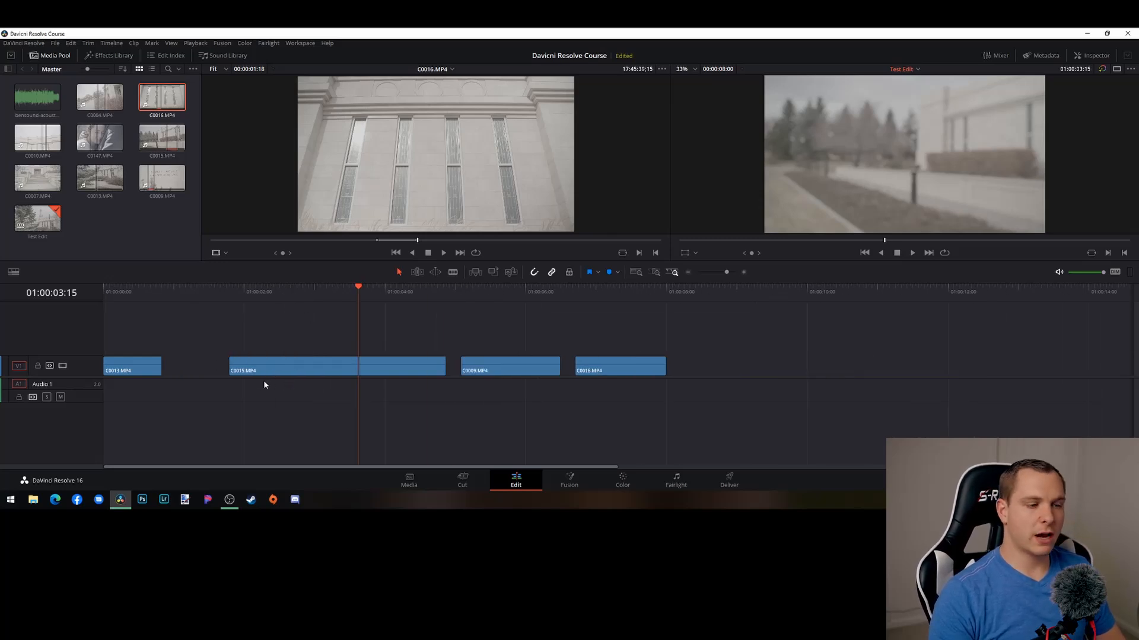
scroll(262, 384, down, 1)
scroll(256, 384, up, 5)
scroll(255, 384, down, 4)
scroll(255, 384, up, 2)
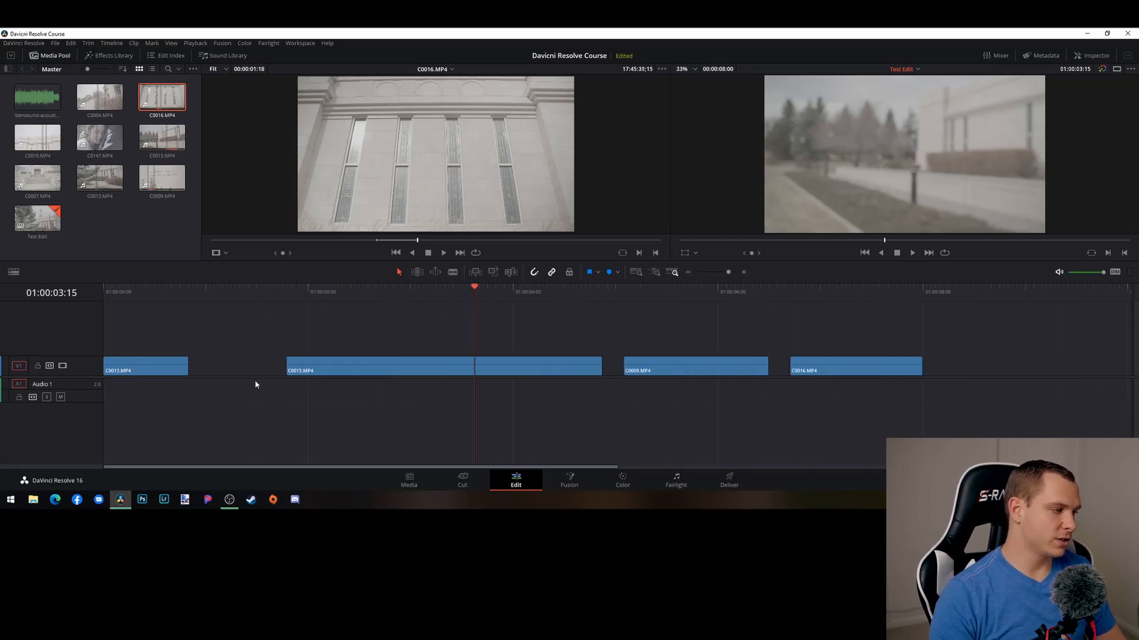
Ripple delete every gap on Video 1 so C0013.MP4, C0015.MP4, C0009.MP4 and C0016.MP4 sit back to back
scroll(256, 384, down, 3)
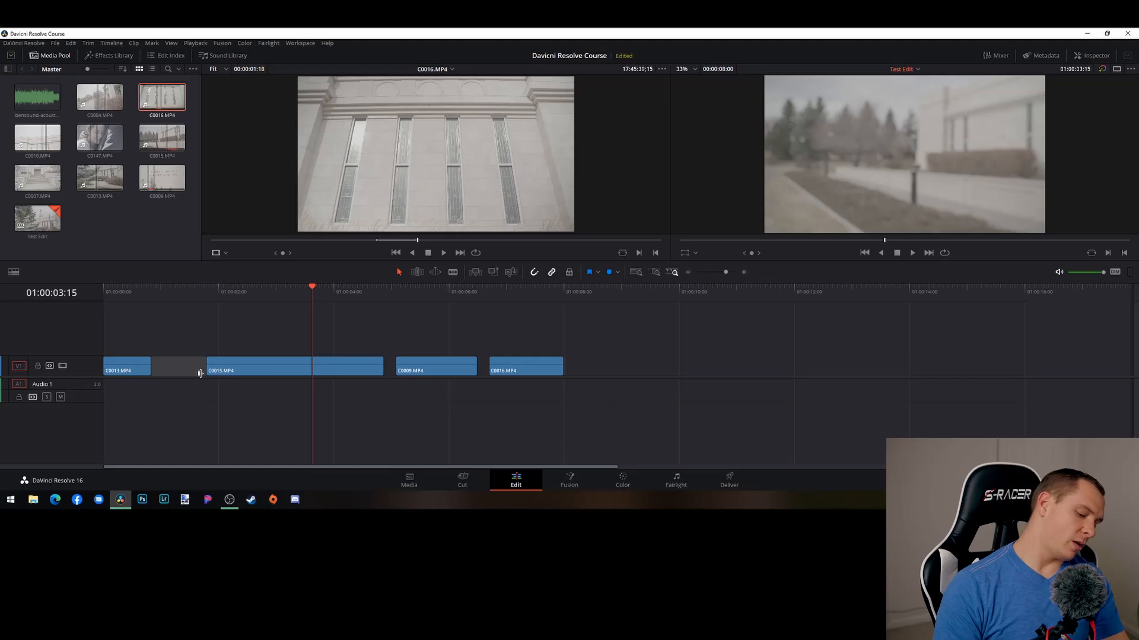
key(Delete)
key(Delete)
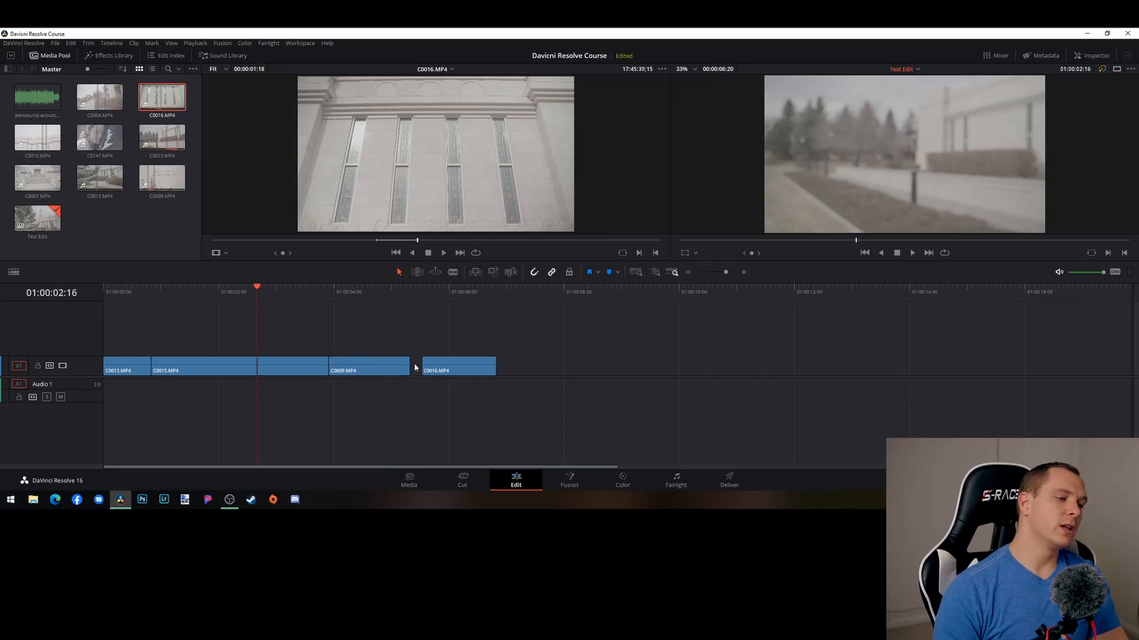
click(417, 368)
key(Delete)
Return the playhead to 01:00:00:00 and play the four-clip sequence through to its end
drag(257, 288, 198, 305)
key(Home)
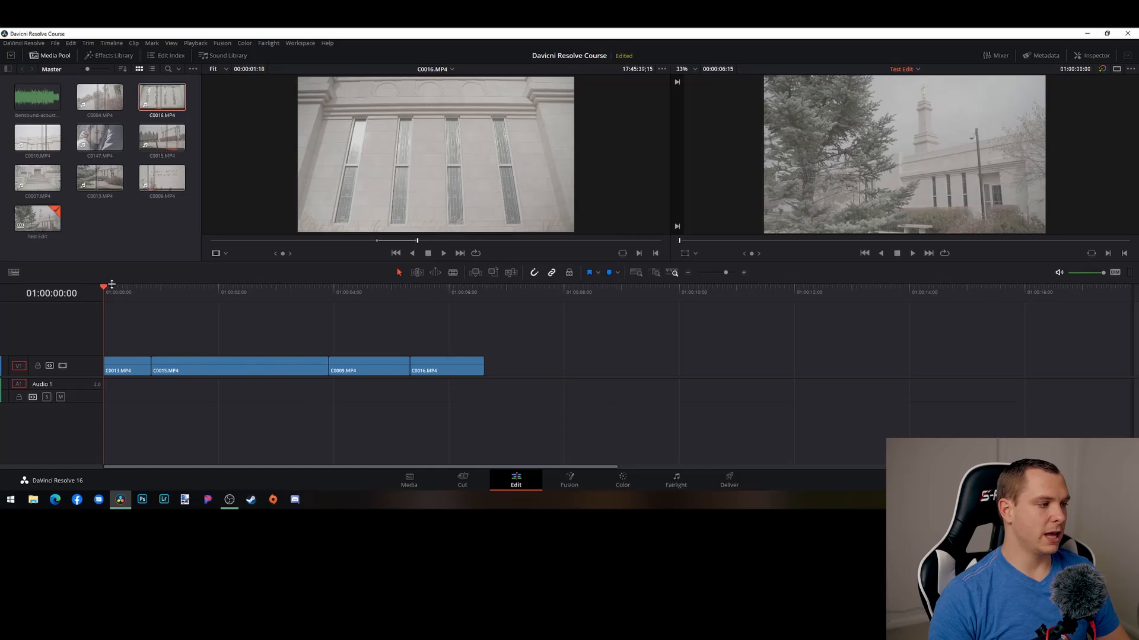
key(space)
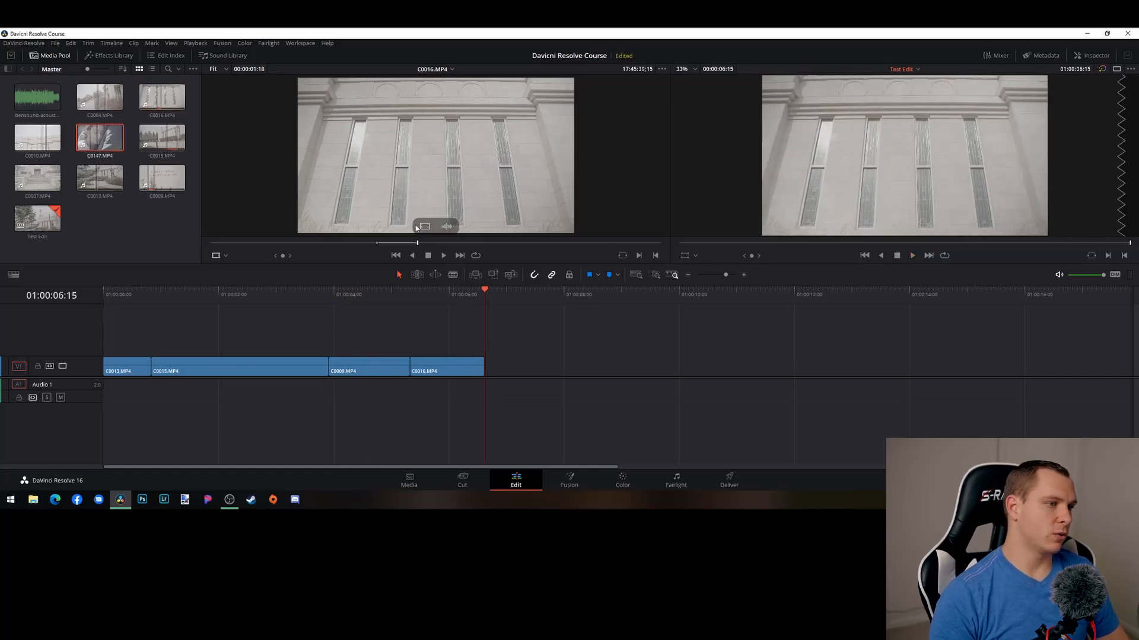
Add C0147.MP4 to Video 1 directly after C0016.MP4, and return the playhead to the timeline start
double_click(101, 137)
drag(101, 137, 566, 378)
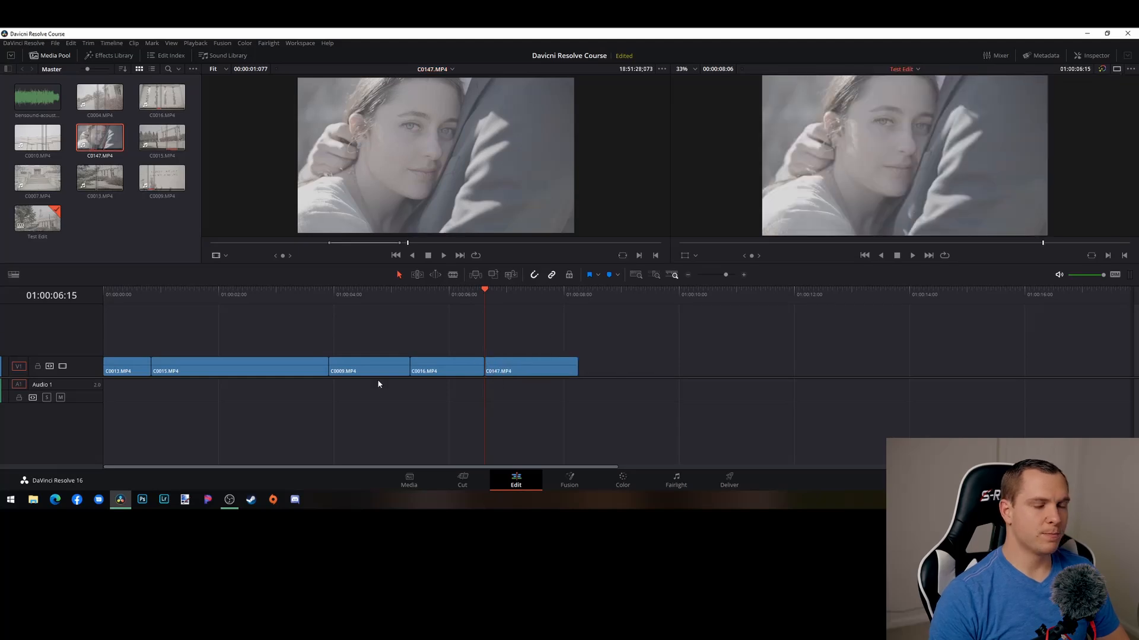
drag(500, 287, 98, 294)
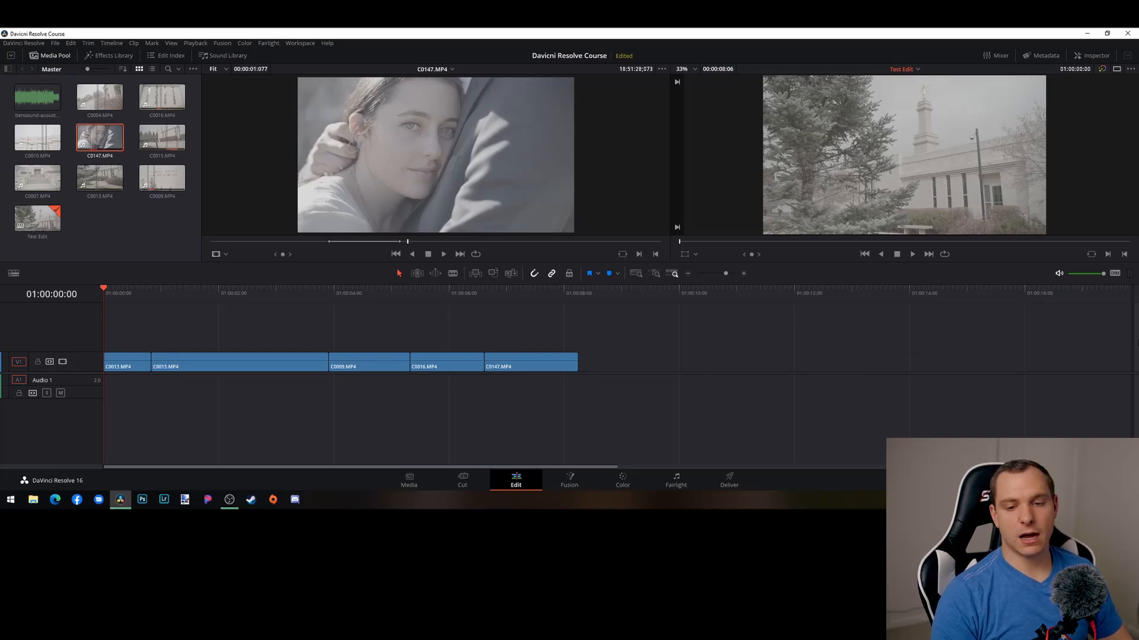
Examine the timeline resolution, frame rate and other Master Settings in the project settings, and close them without saving
key(shift+9)
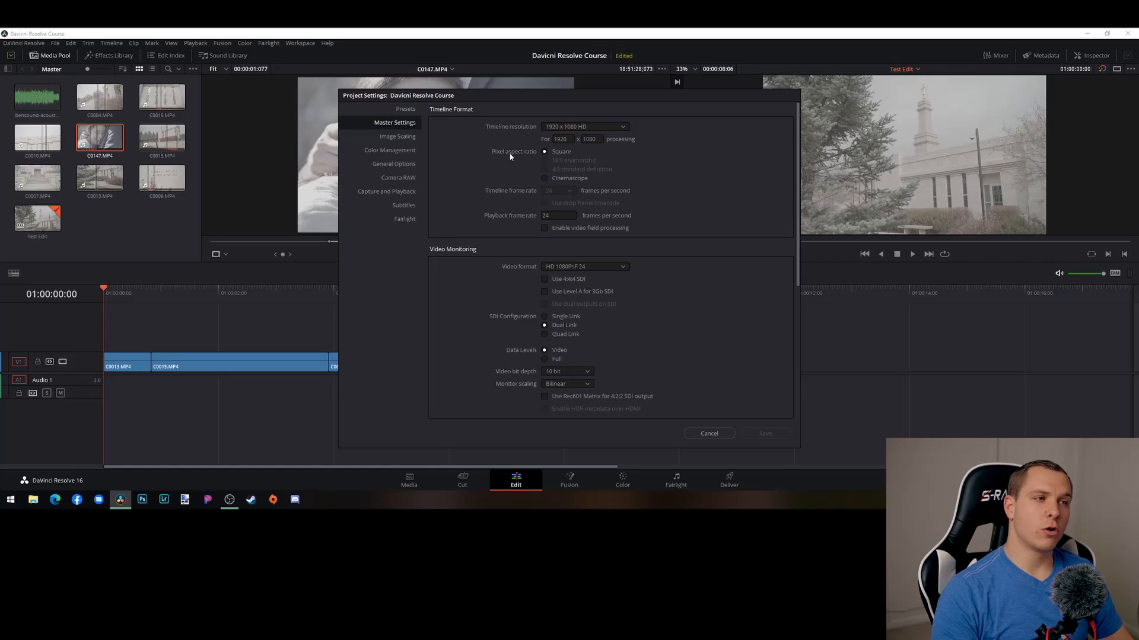
click(582, 127)
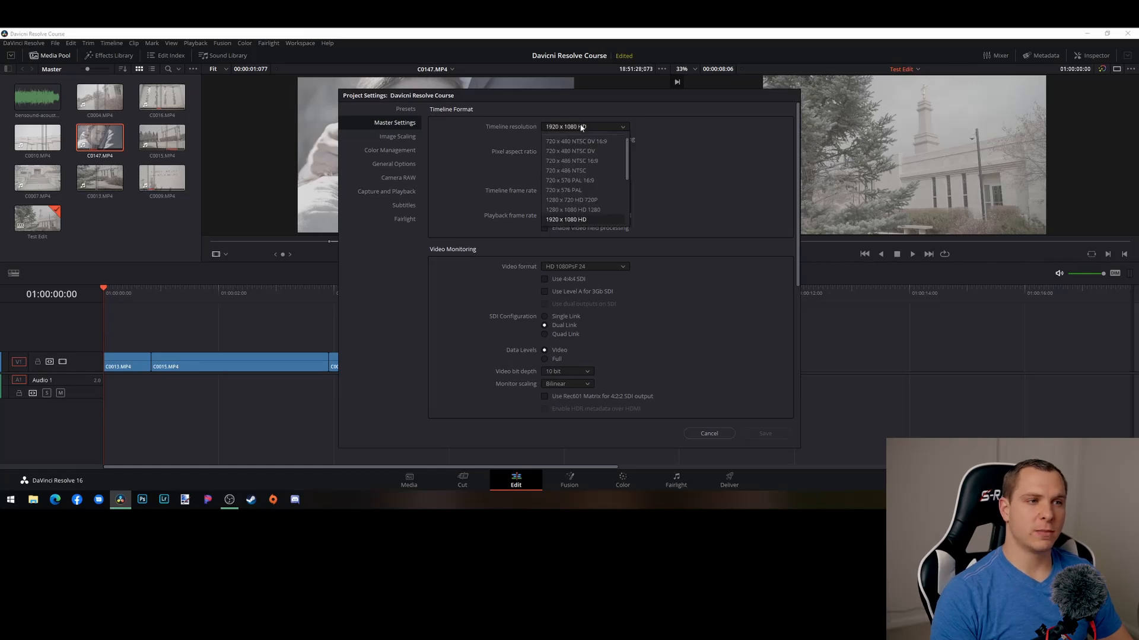
click(627, 133)
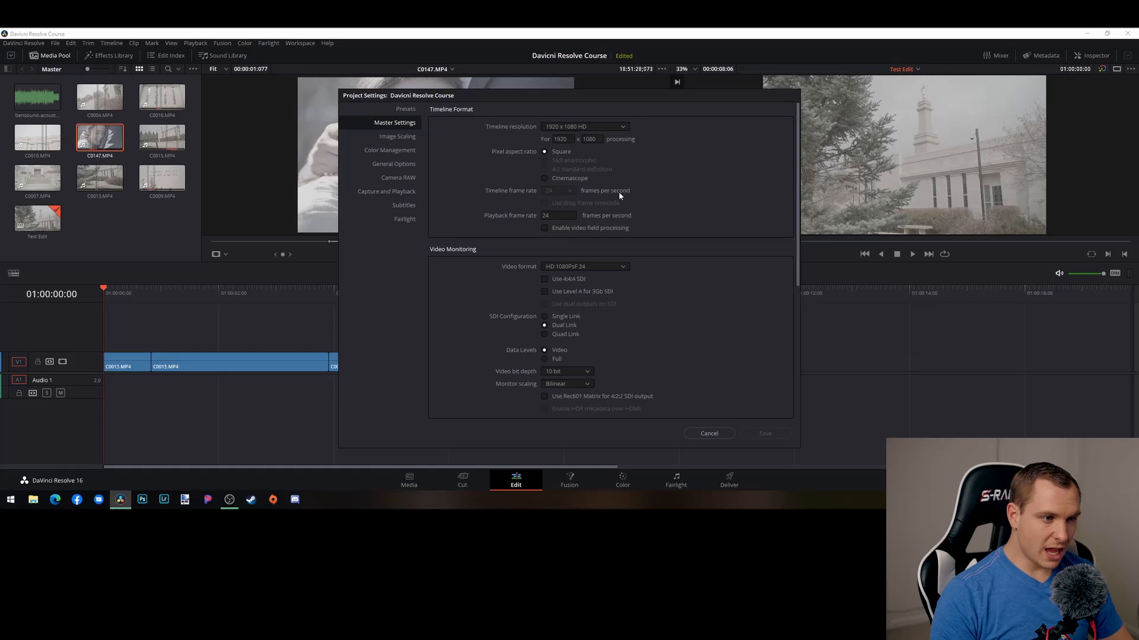
scroll(631, 255, down, 1)
scroll(630, 296, up, 1)
scroll(630, 296, down, 4)
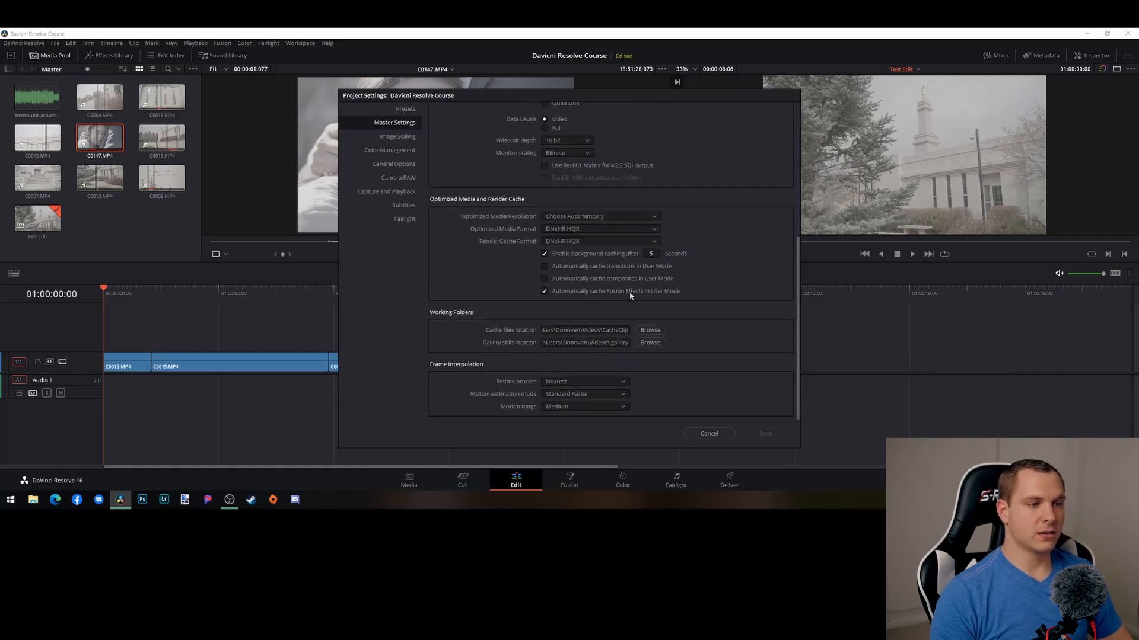
scroll(630, 293, up, 6)
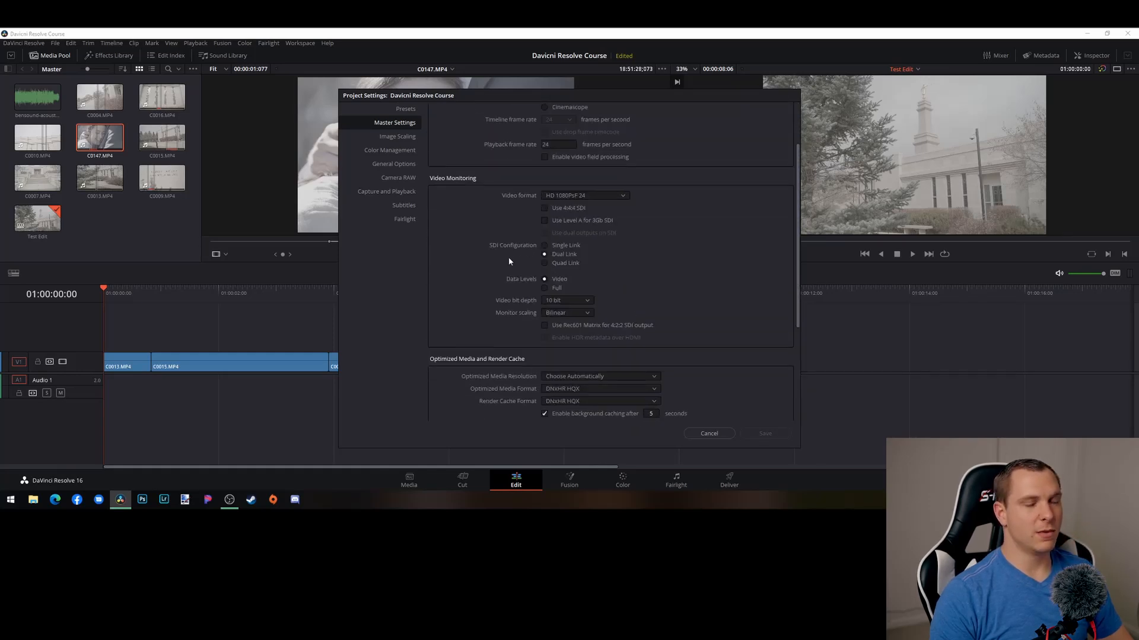
scroll(556, 307, up, 3)
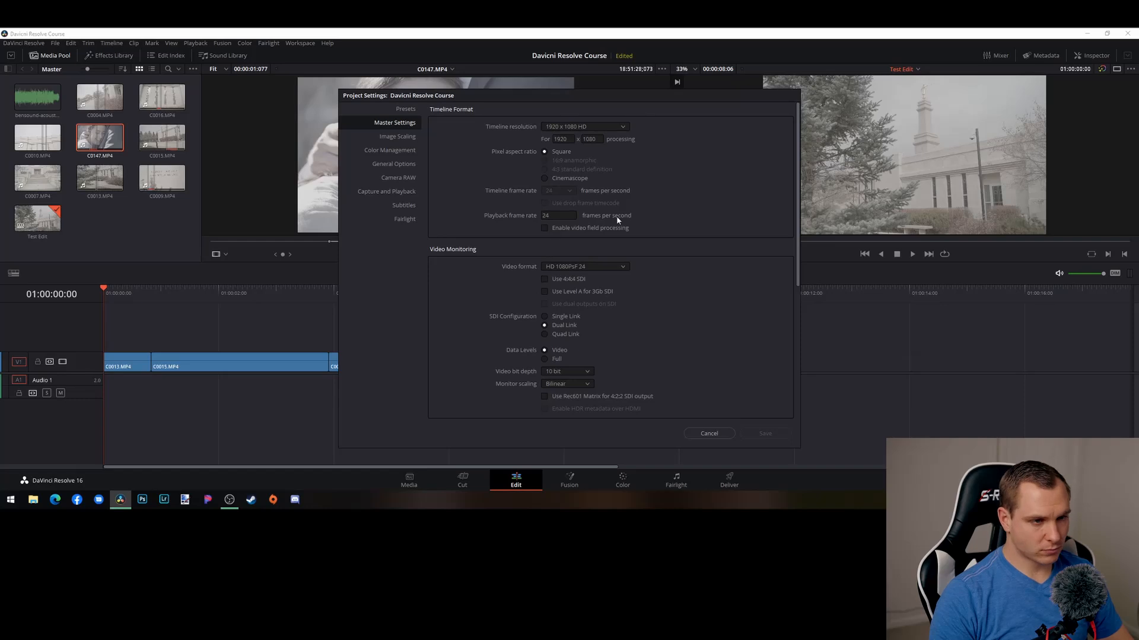
scroll(617, 216, down, 2)
scroll(610, 229, up, 2)
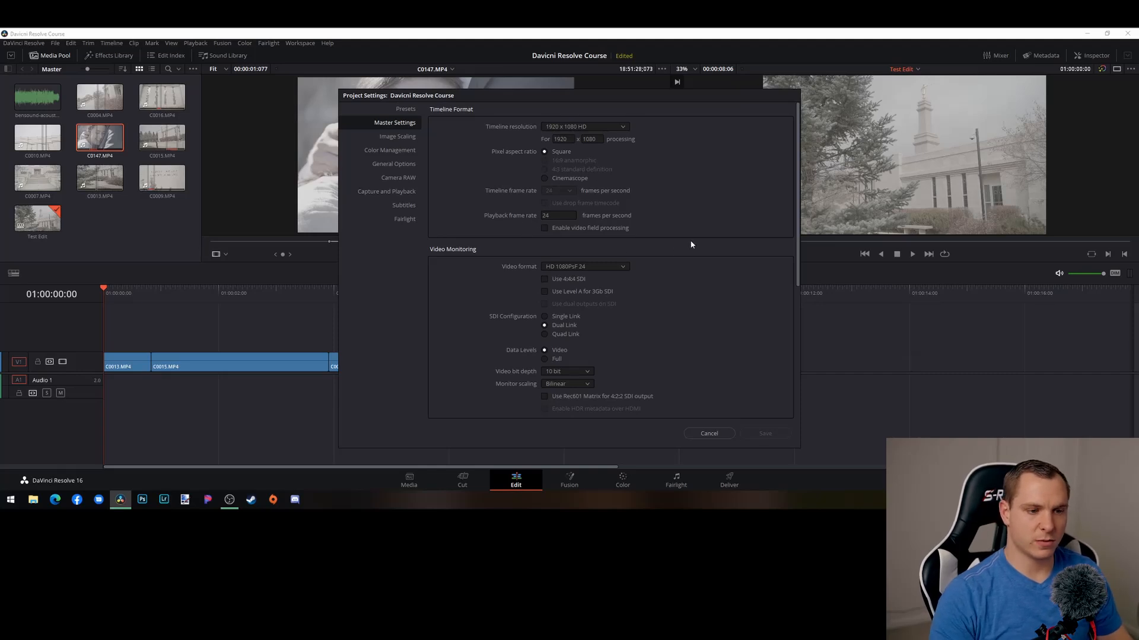
click(710, 433)
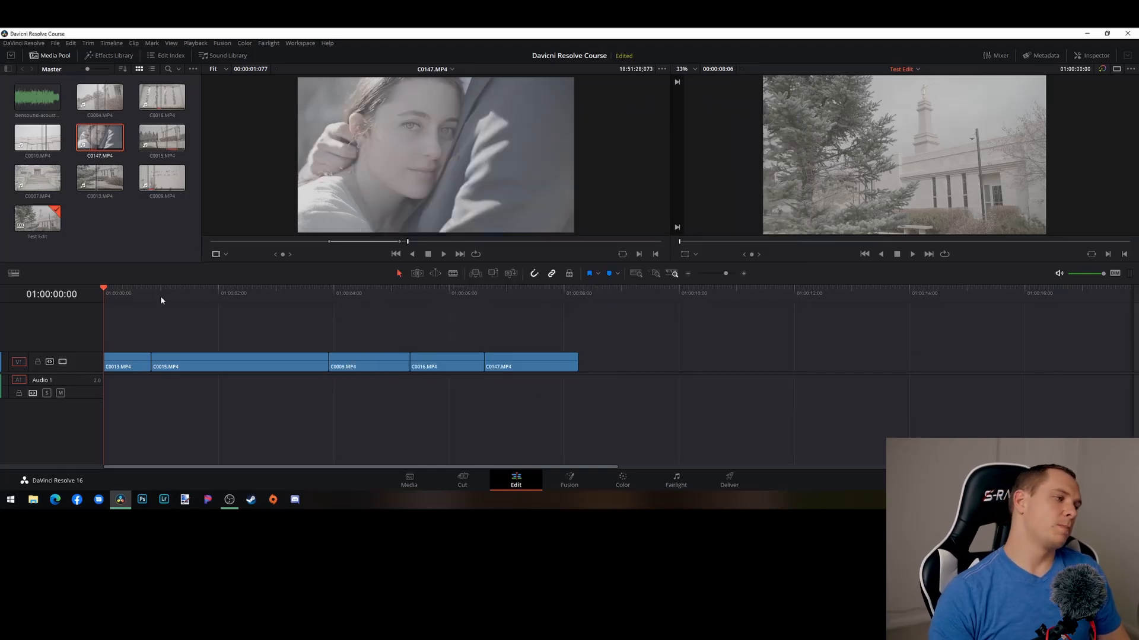
Play the timeline from the start and stop playback at 01:00:05:11, inside C0016.MP4
key(space)
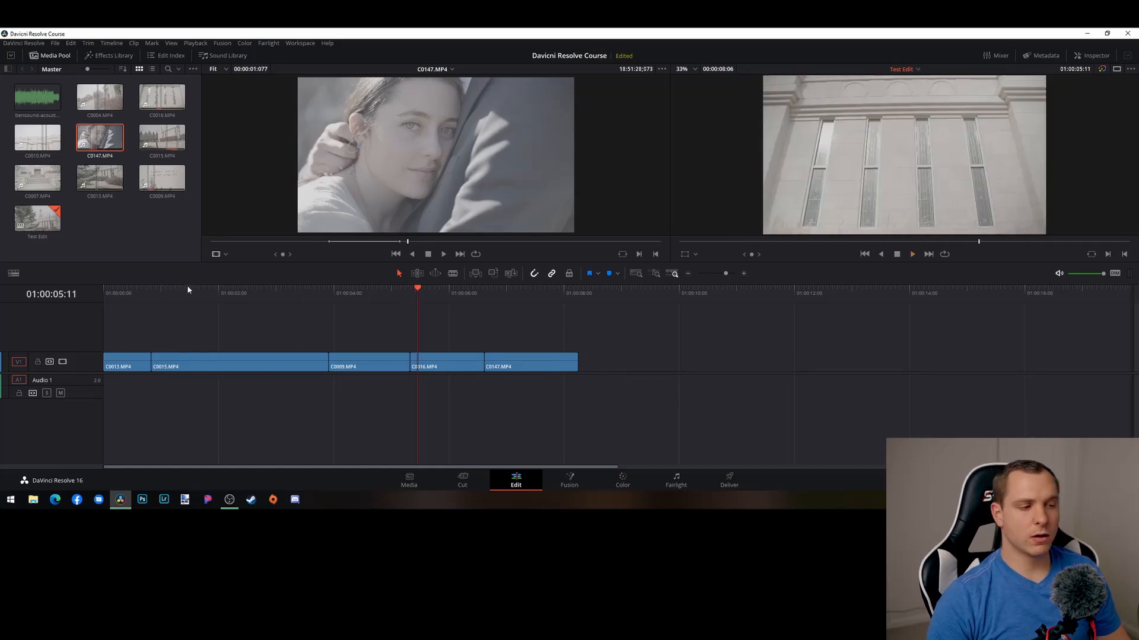
key(space)
Spread the clips on Video 1 so C0015.MP4, C0009.MP4, C0016.MP4 and C0147.MP4 start at about 4, 10, 14 and 18 seconds
scroll(287, 359, down, 2)
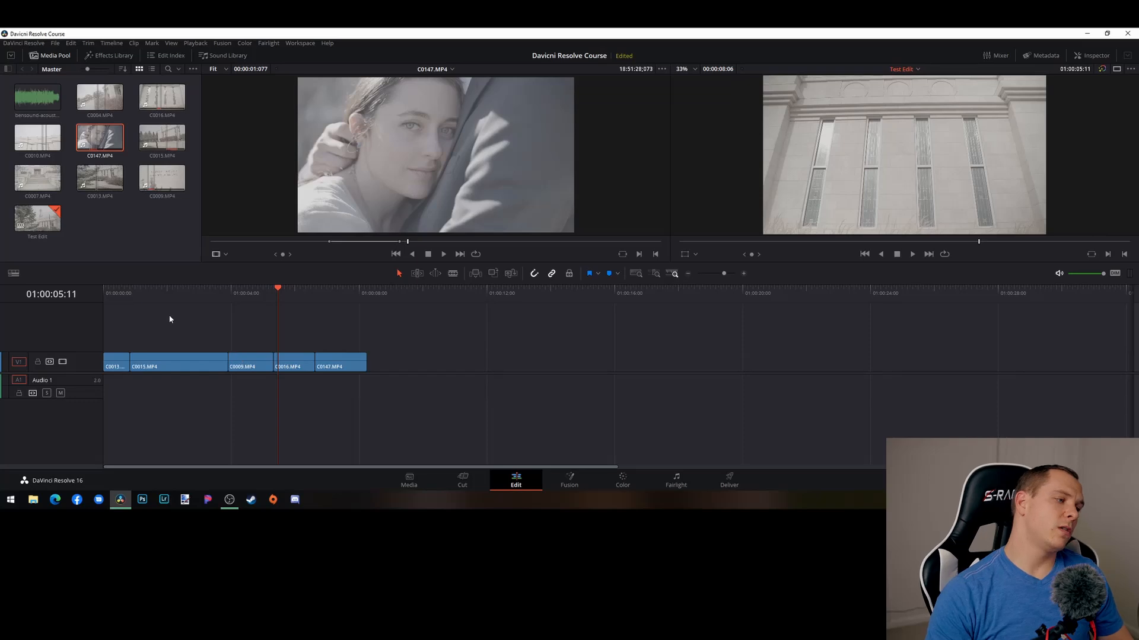
drag(163, 332, 395, 398)
drag(346, 367, 460, 365)
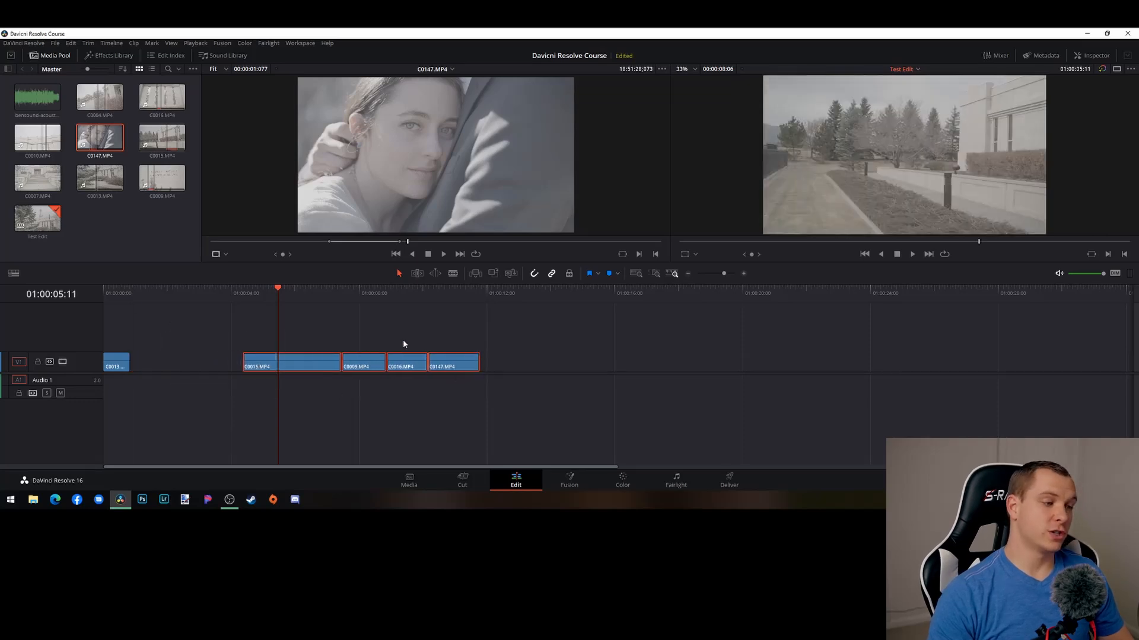
drag(356, 339, 475, 392)
drag(471, 364, 560, 365)
drag(481, 331, 609, 358)
drag(577, 320, 578, 320)
drag(611, 359, 714, 367)
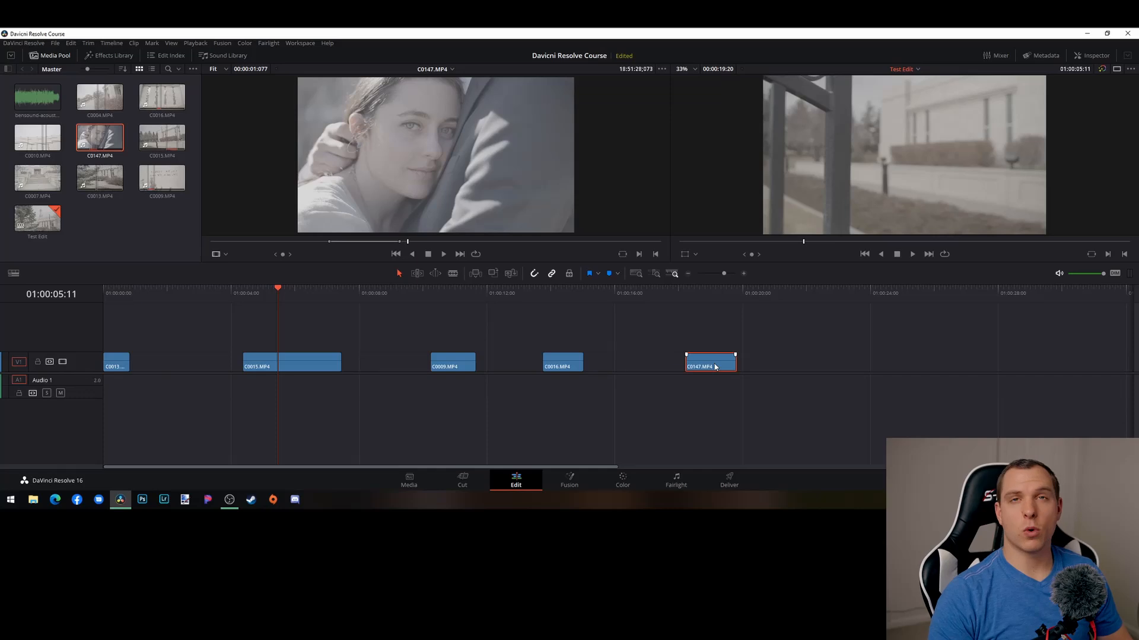
Inspect the resolution, frame rate and other details of source clip C0013.MP4 in the media pool, and load it in the source viewer
scroll(356, 332, up, 1)
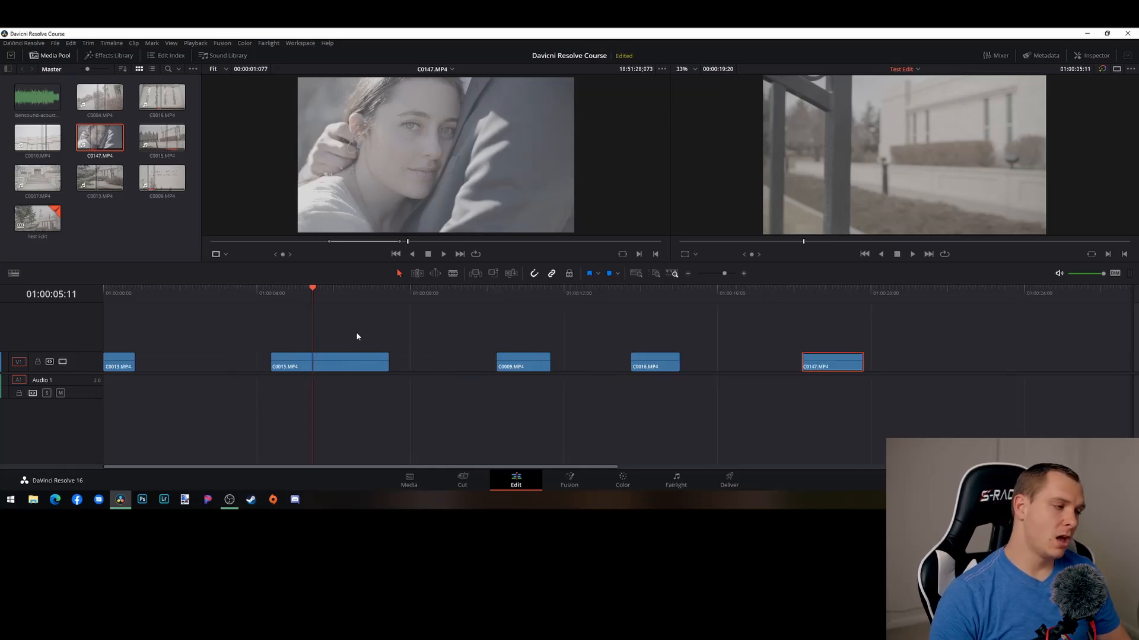
scroll(360, 343, down, 2)
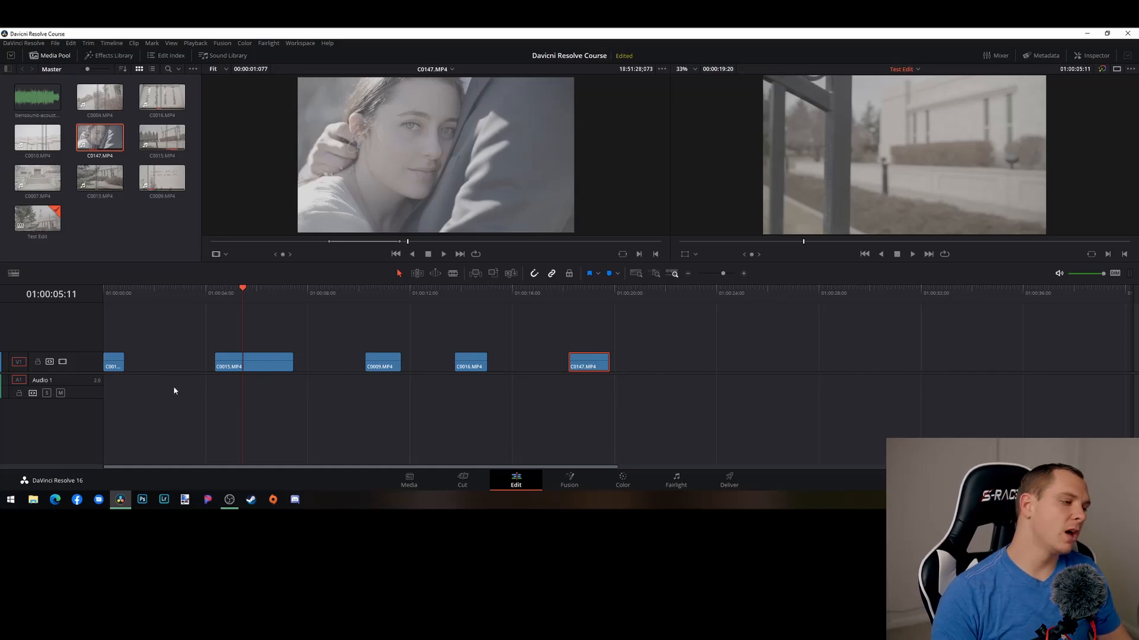
scroll(201, 386, up, 1)
click(126, 293)
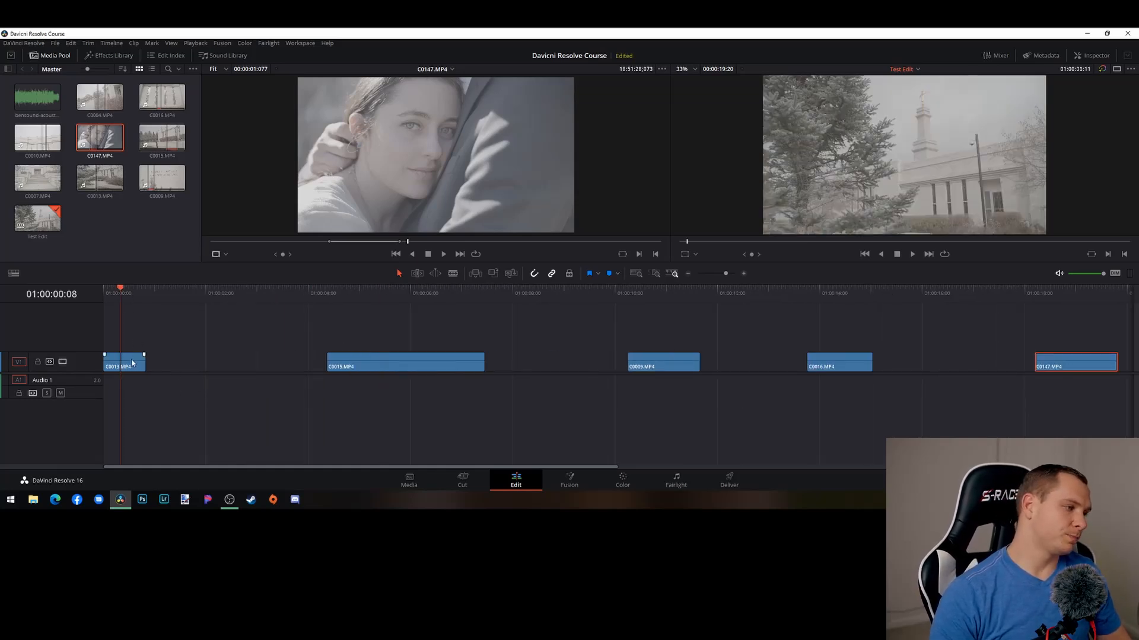
click(130, 361)
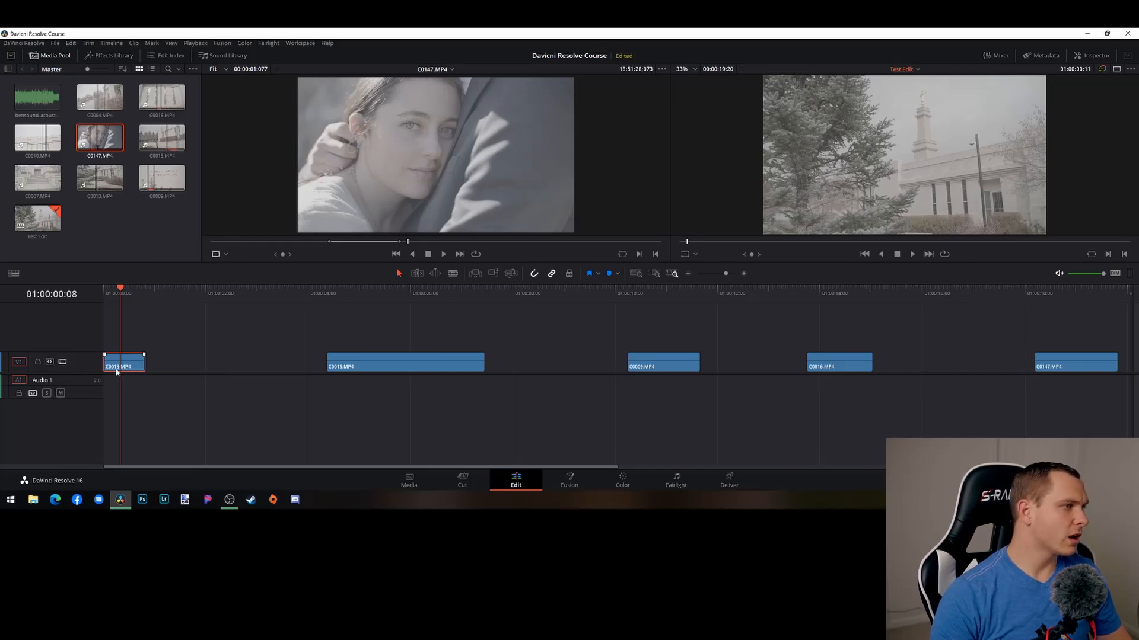
click(163, 234)
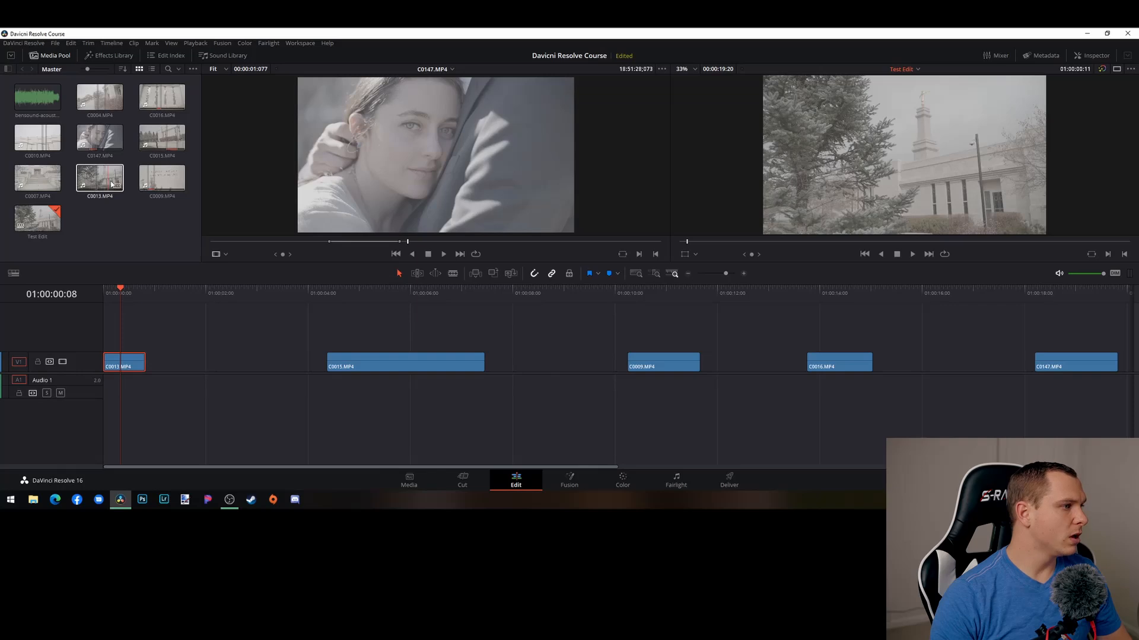
mouse_move(120, 189)
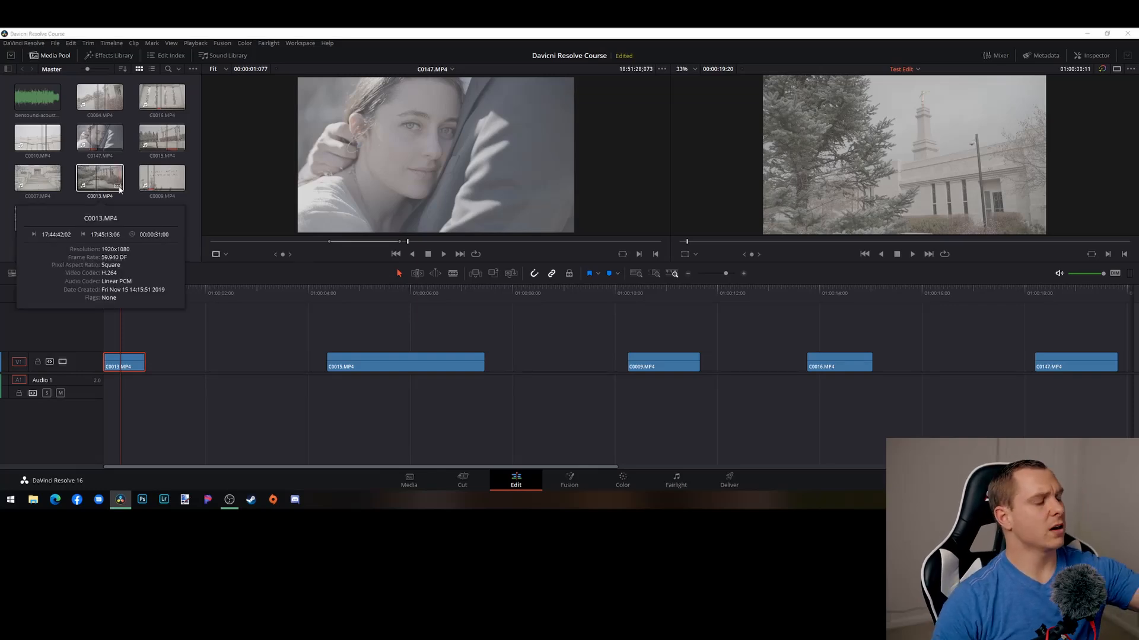
click(83, 188)
double_click(83, 189)
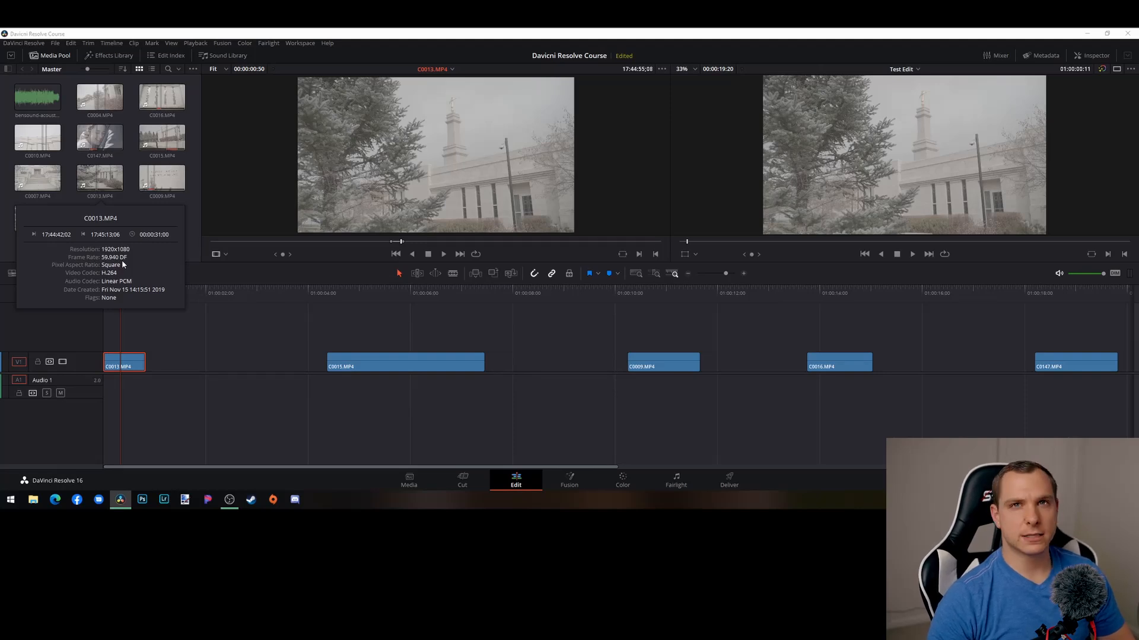
click(199, 337)
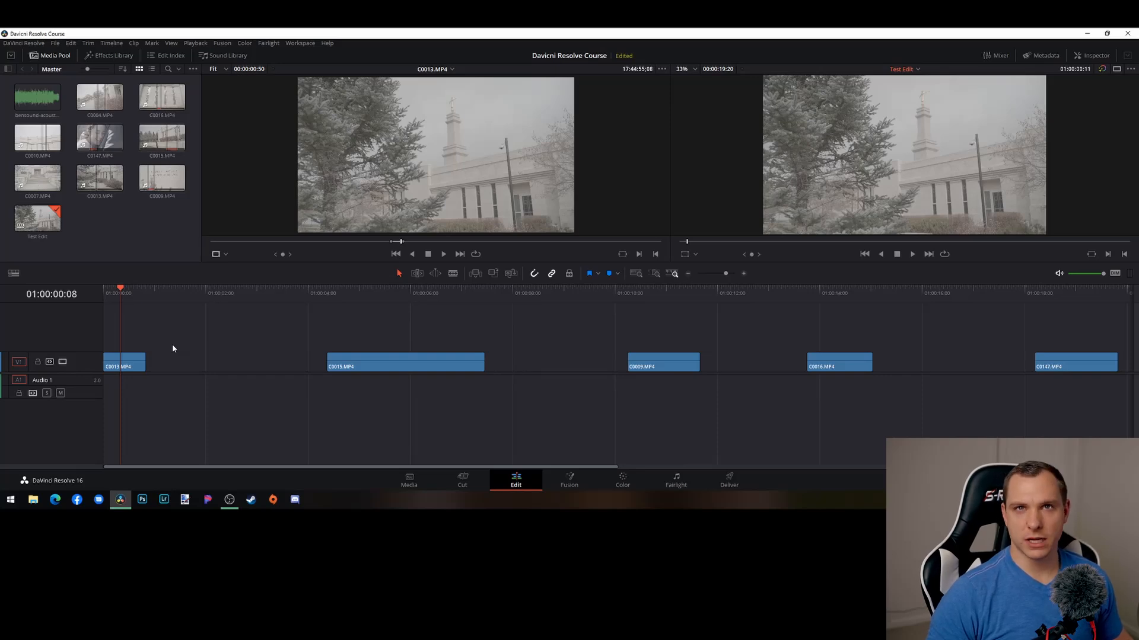
Show the retime controls on the first Video 1 clip, C0013.MP4, with the playhead at 01:00:00:13
click(153, 364)
click(131, 363)
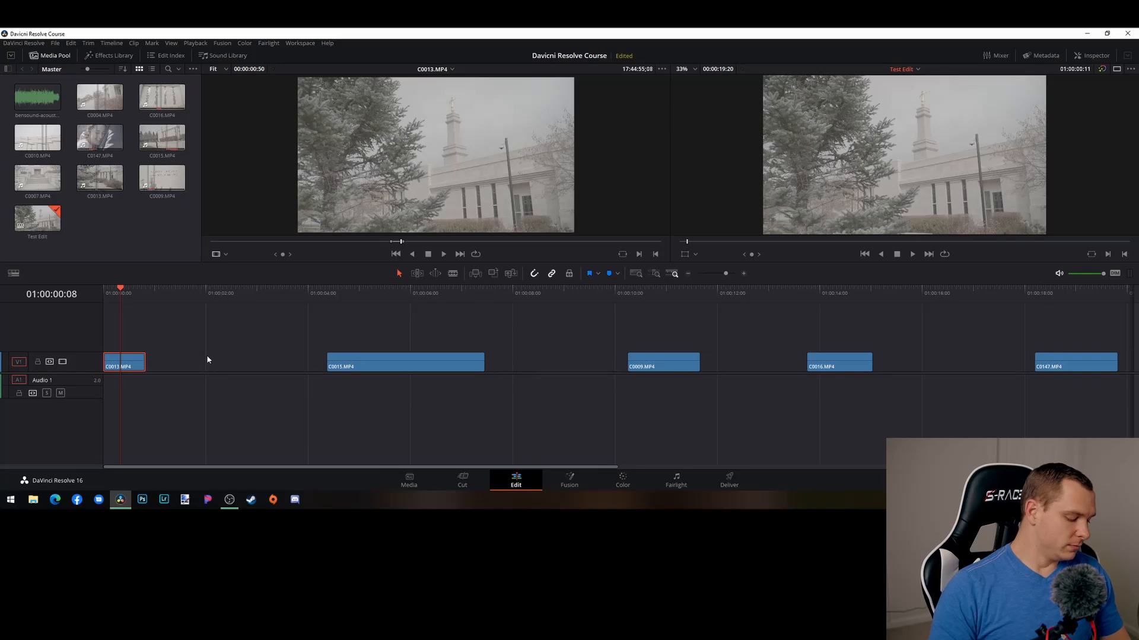
key(ctrl+r)
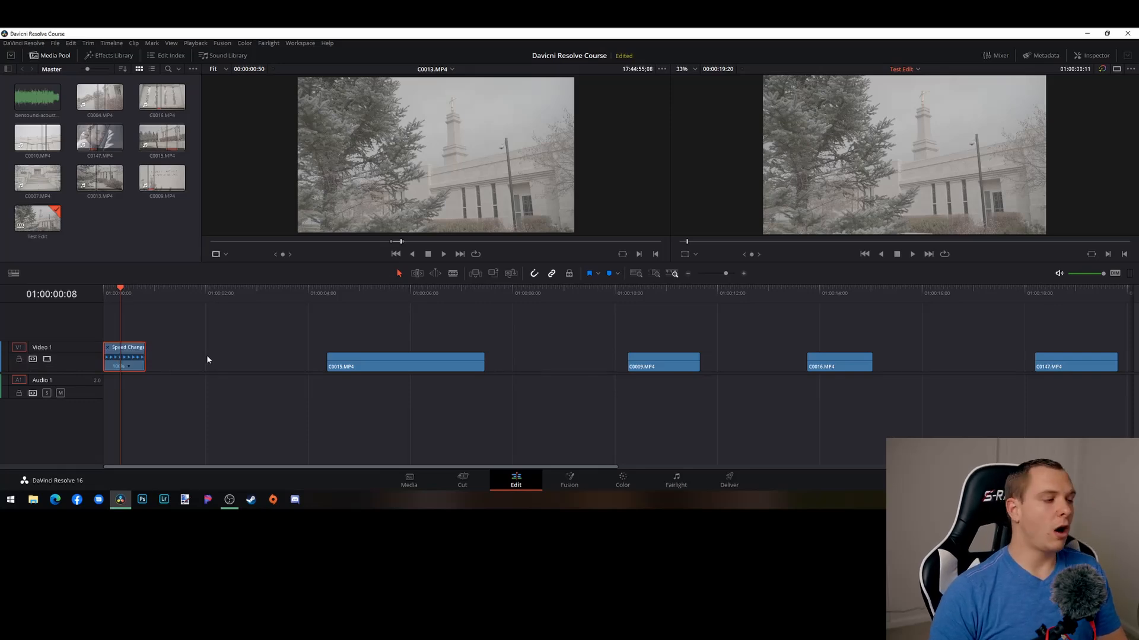
scroll(166, 380, up, 7)
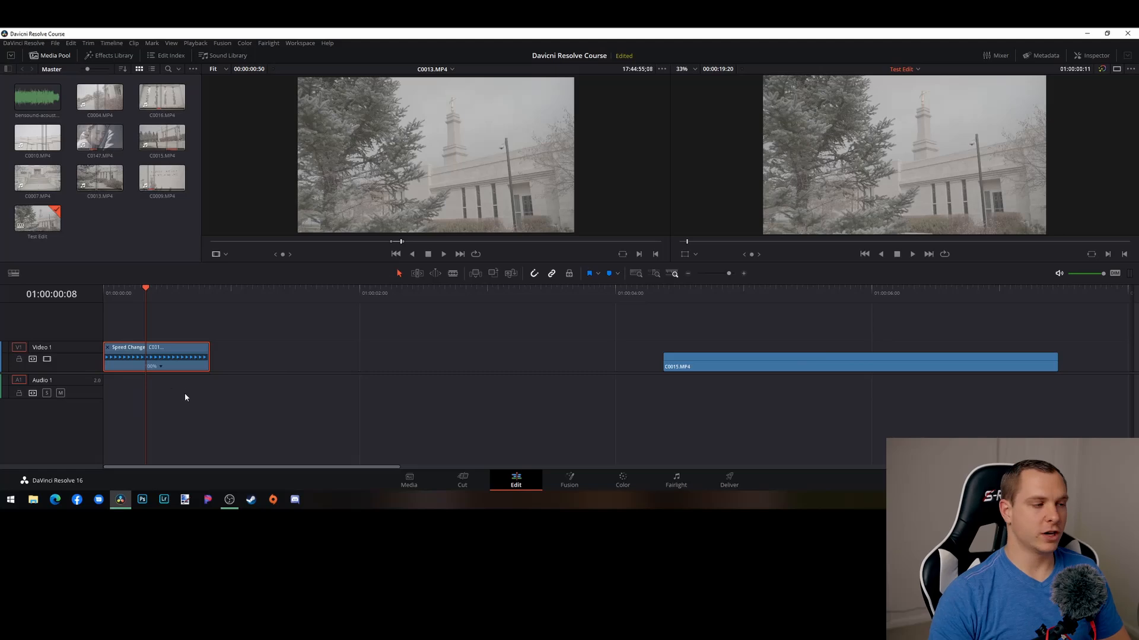
click(184, 322)
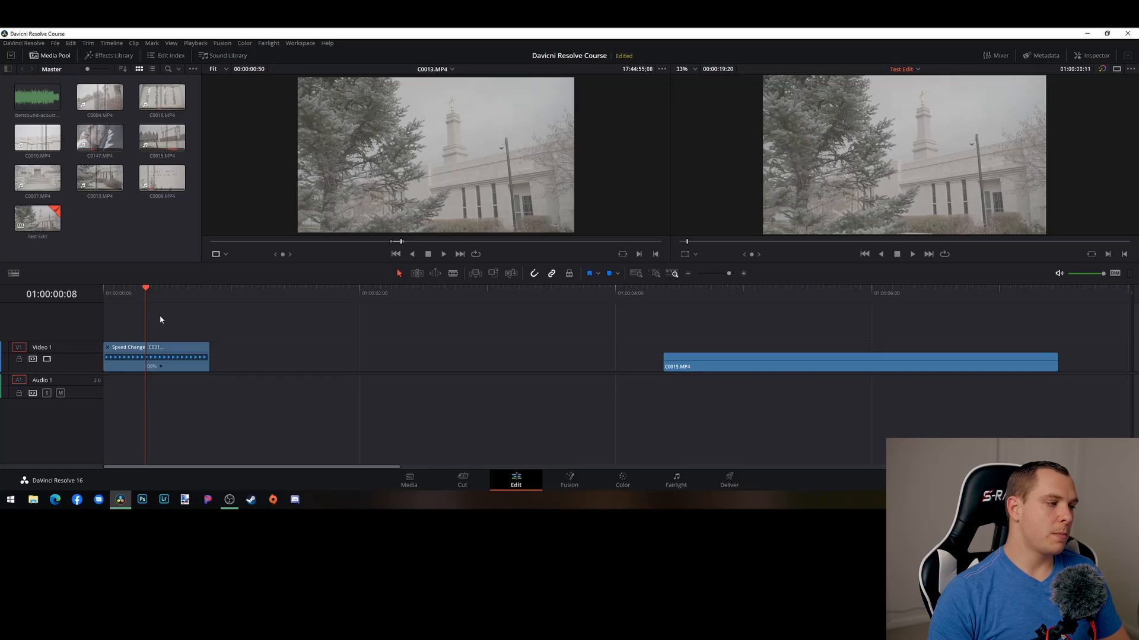
click(149, 349)
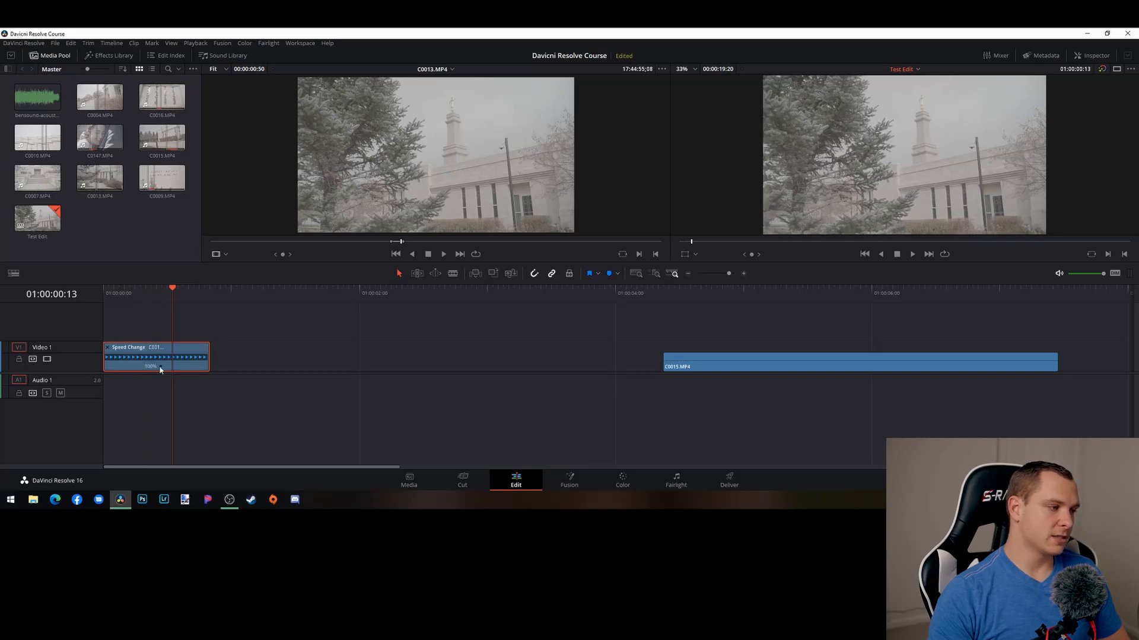
Review the retime options and Change Speed presets for C0013.MP4 without applying any of them
click(161, 368)
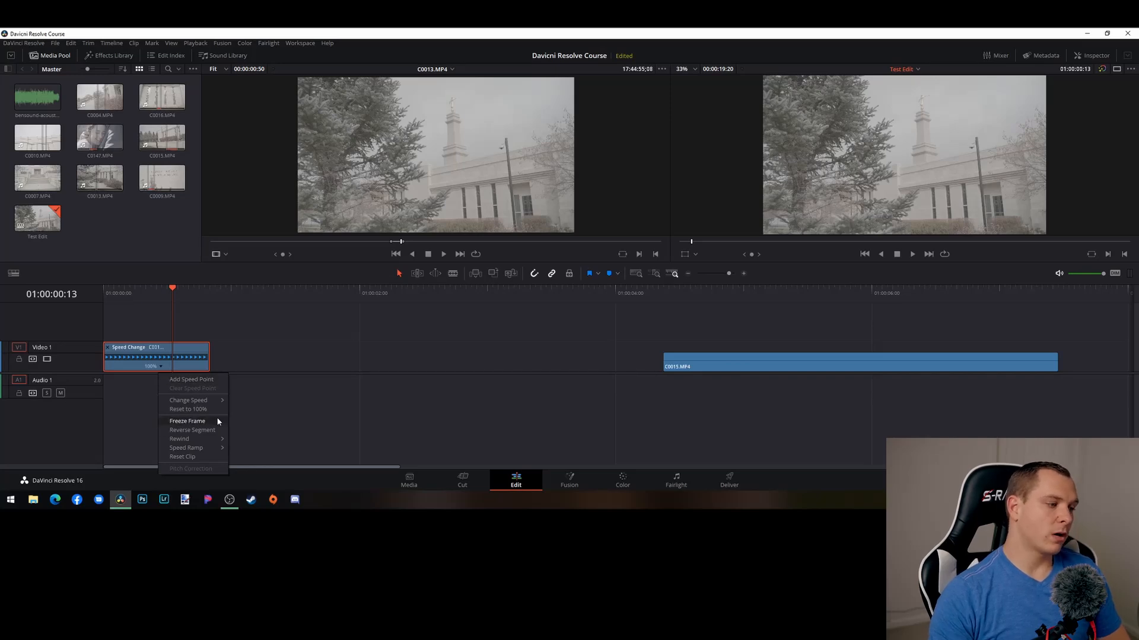
mouse_move(191, 439)
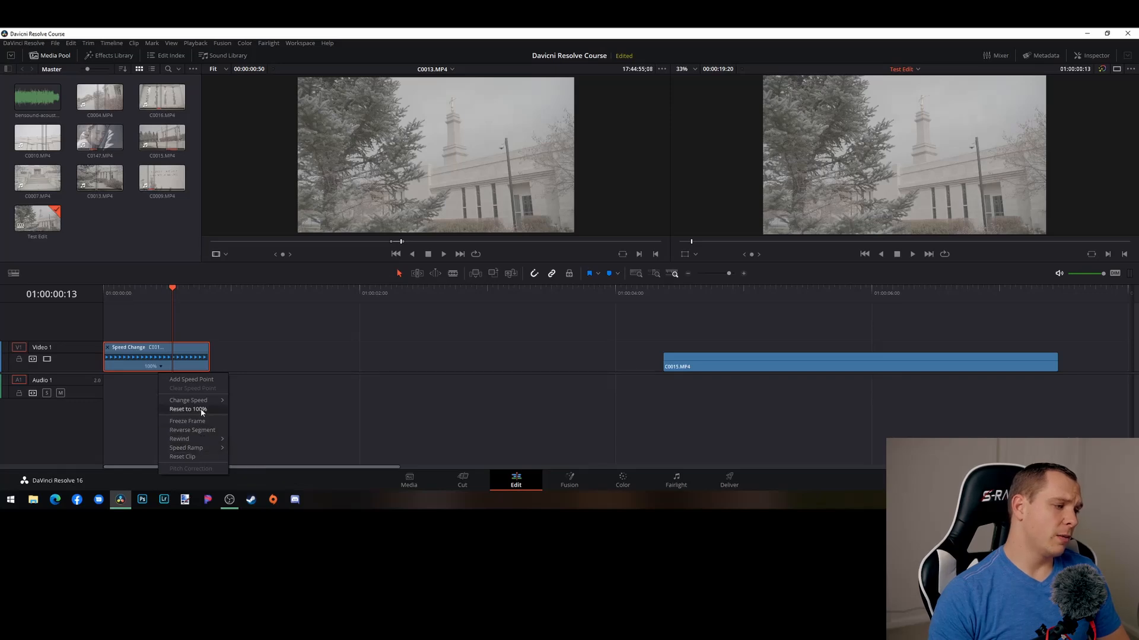
mouse_move(201, 405)
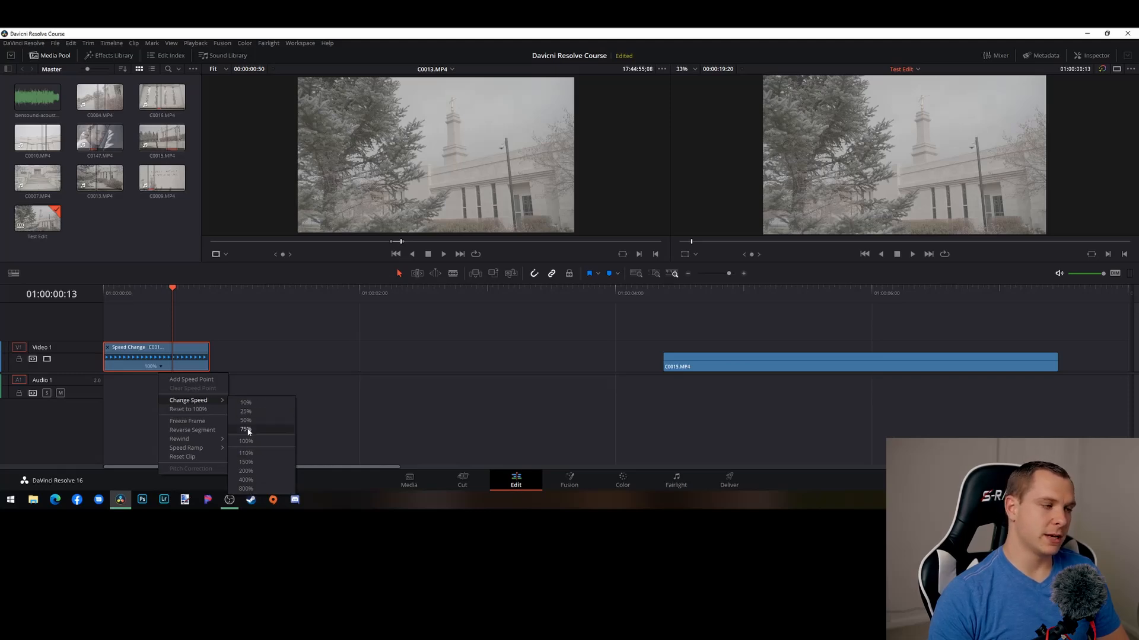
click(267, 351)
click(184, 350)
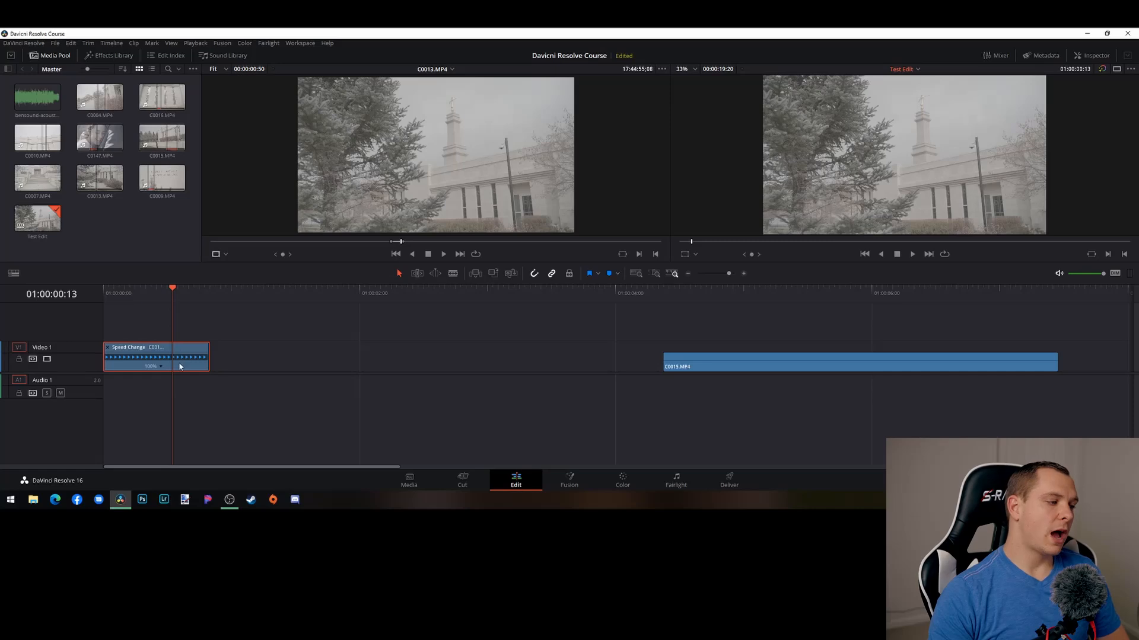
click(160, 366)
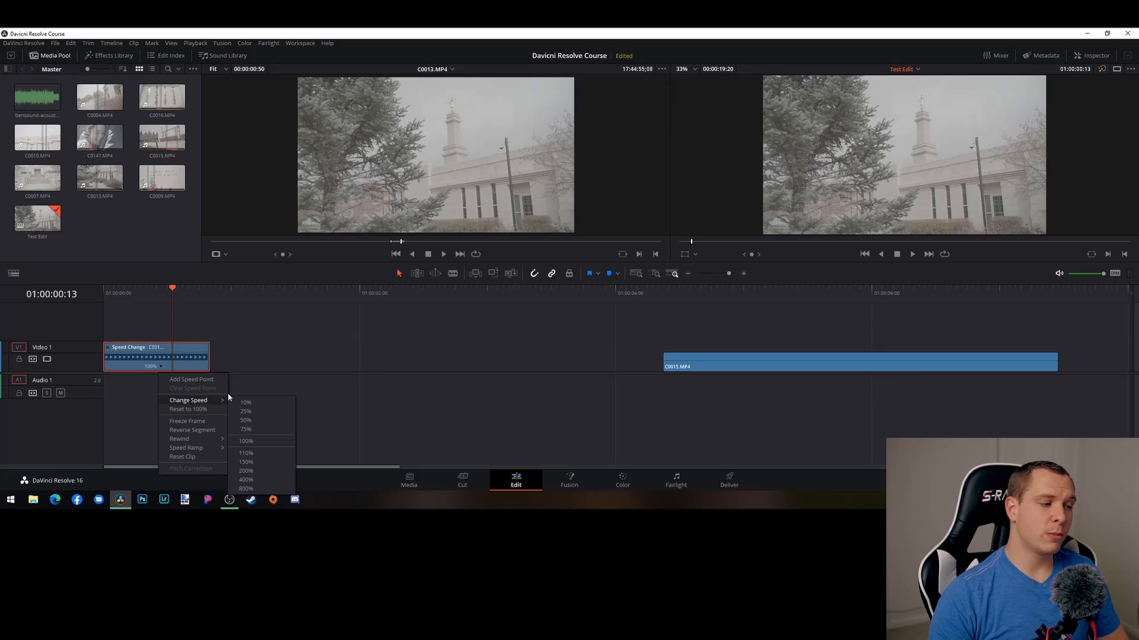
click(257, 415)
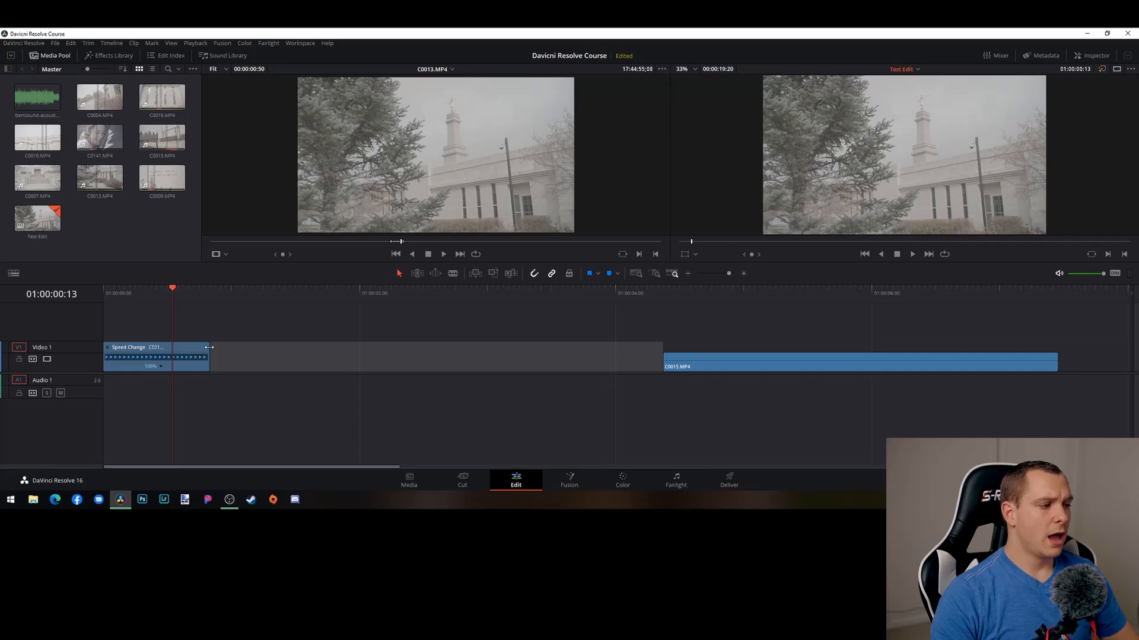
Slow C0013.MP4 to 40% by stretching its retime end to just past 2 seconds, and preview the result from the start
drag(209, 347, 372, 345)
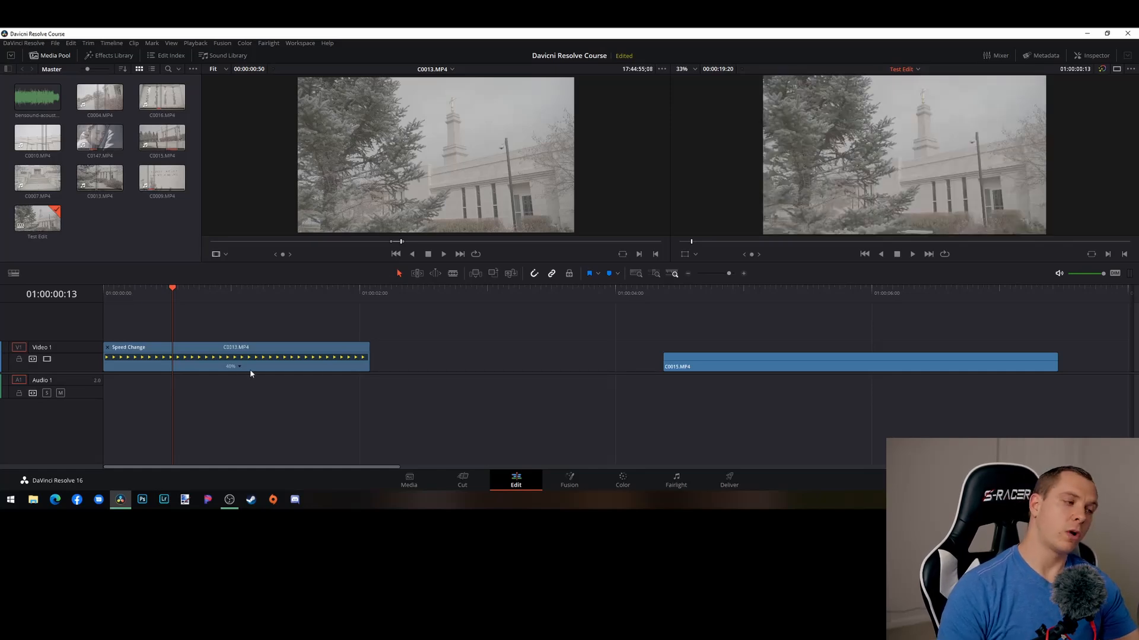
drag(171, 292, 102, 294)
key(space)
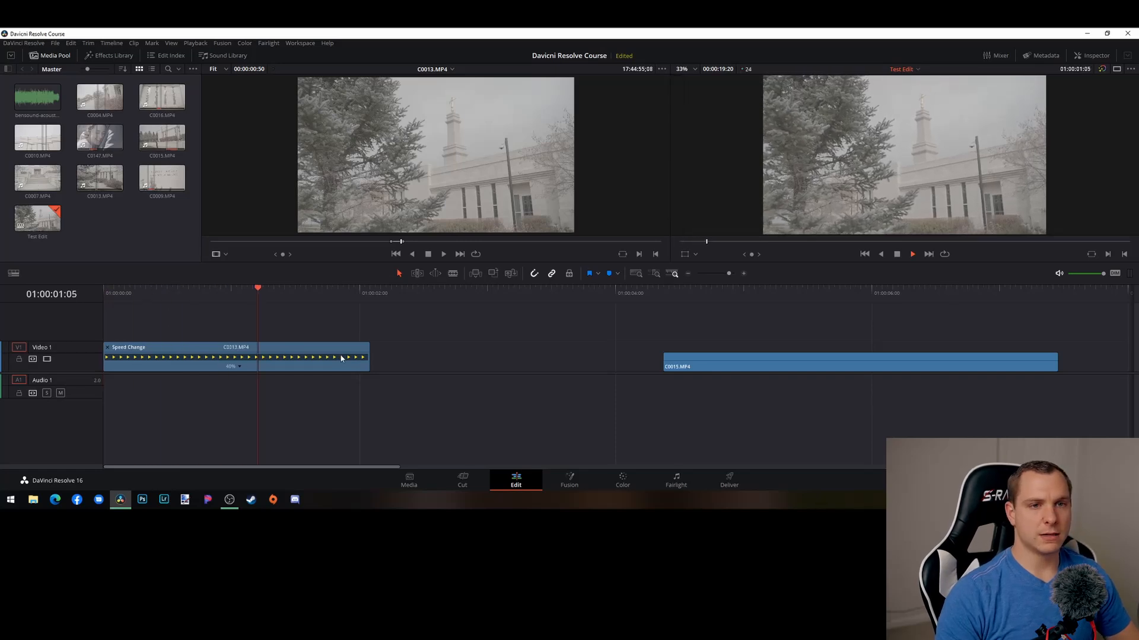
drag(432, 290, 219, 329)
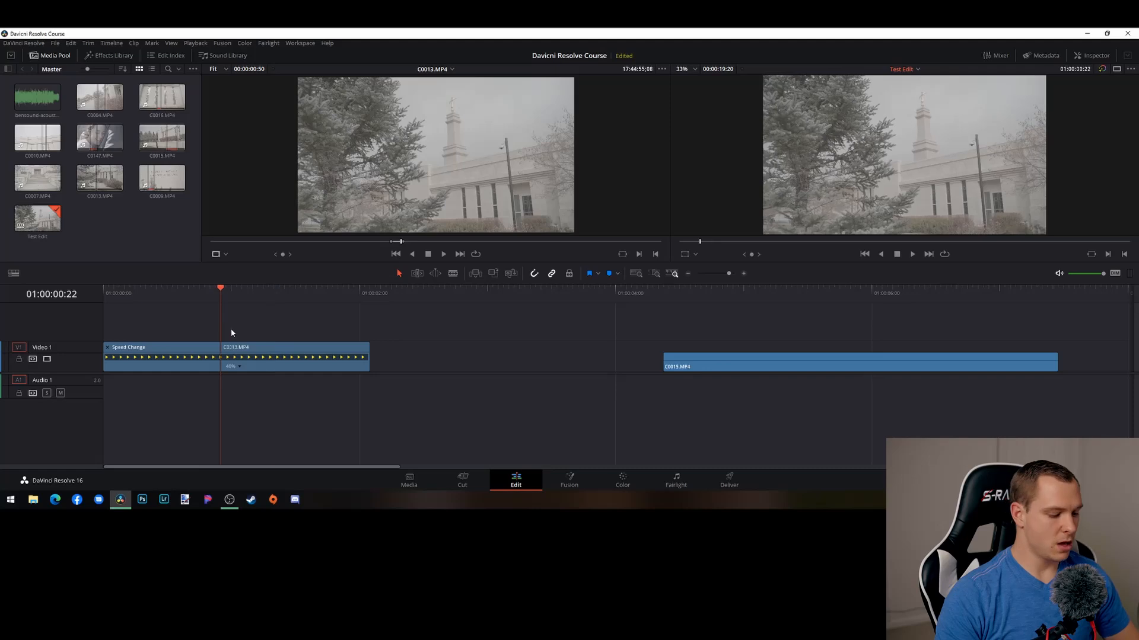
Undo the speed change on C0013.MP4 to preview it at 100%, and redo the slowdown to 40%
key(ctrl+z)
key(space)
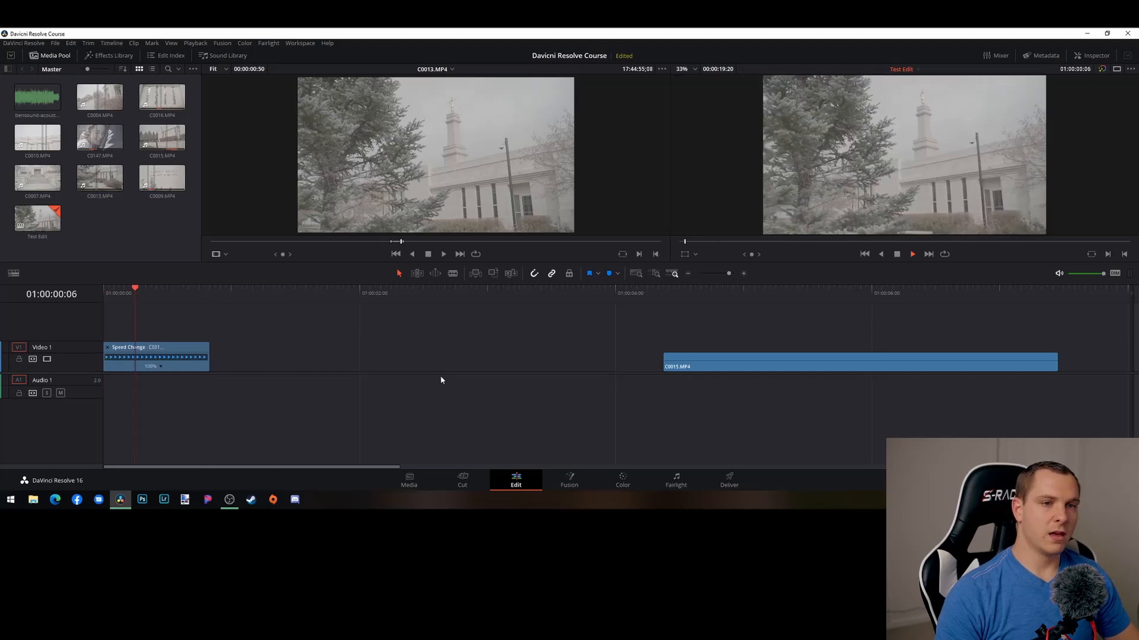
key(ctrl+shift+z)
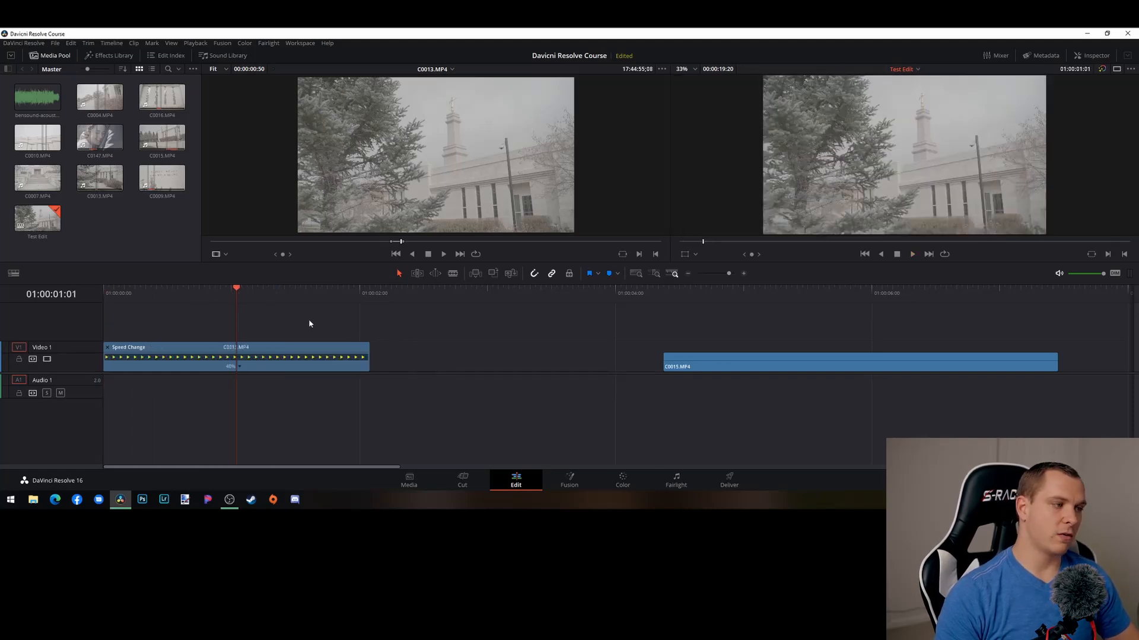
Play the slowed C0013.MP4 clip from the timeline start several times, and return the playhead to 01:00:00:00
drag(235, 290, 86, 295)
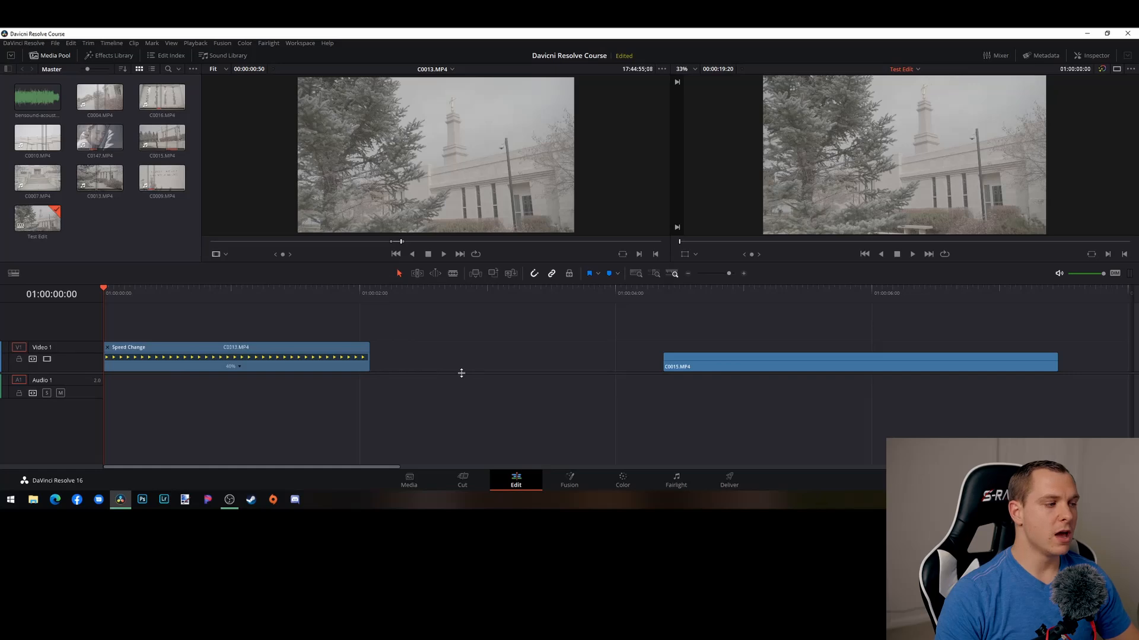
key(space)
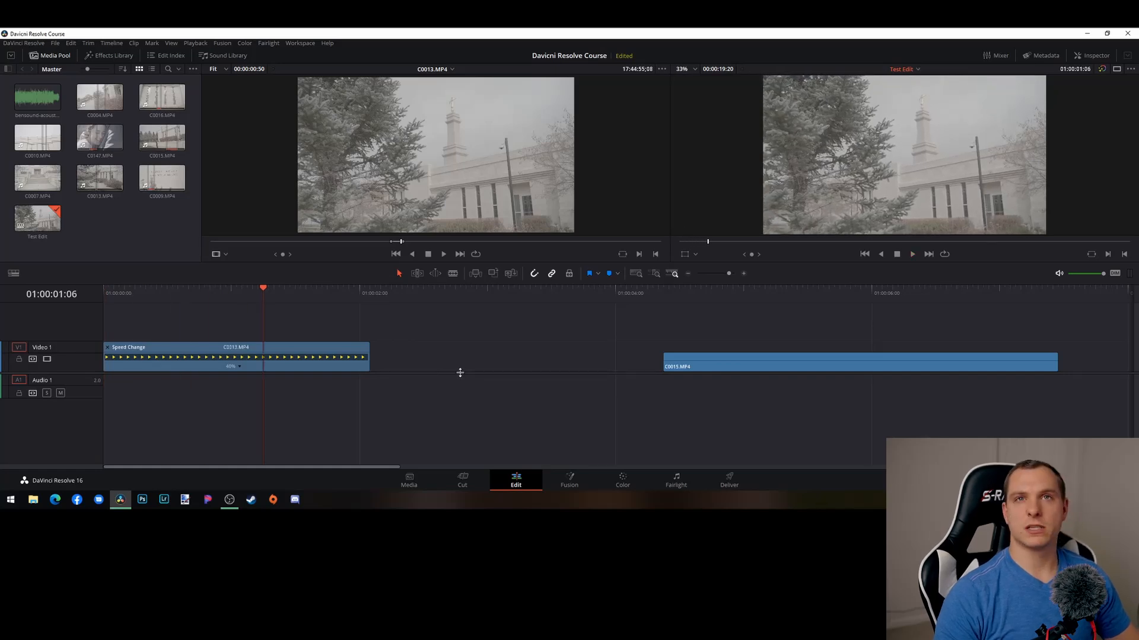
mouse_move(261, 288)
mouse_down()
mouse_move(239, 309)
mouse_move(257, 309)
mouse_up()
key(Home)
click(912, 254)
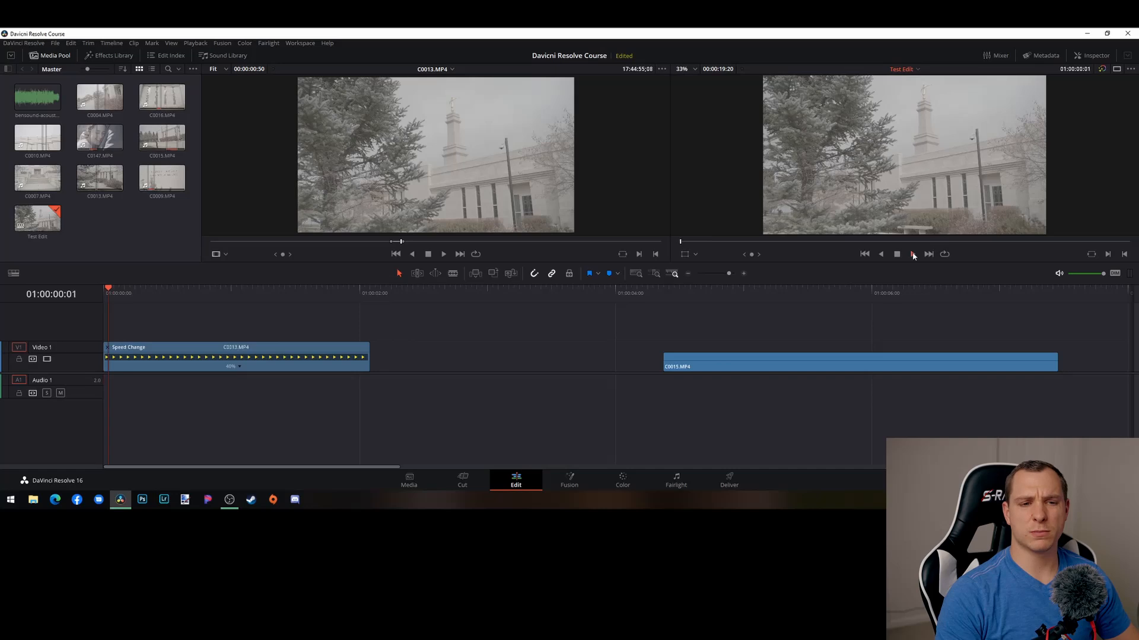
click(912, 255)
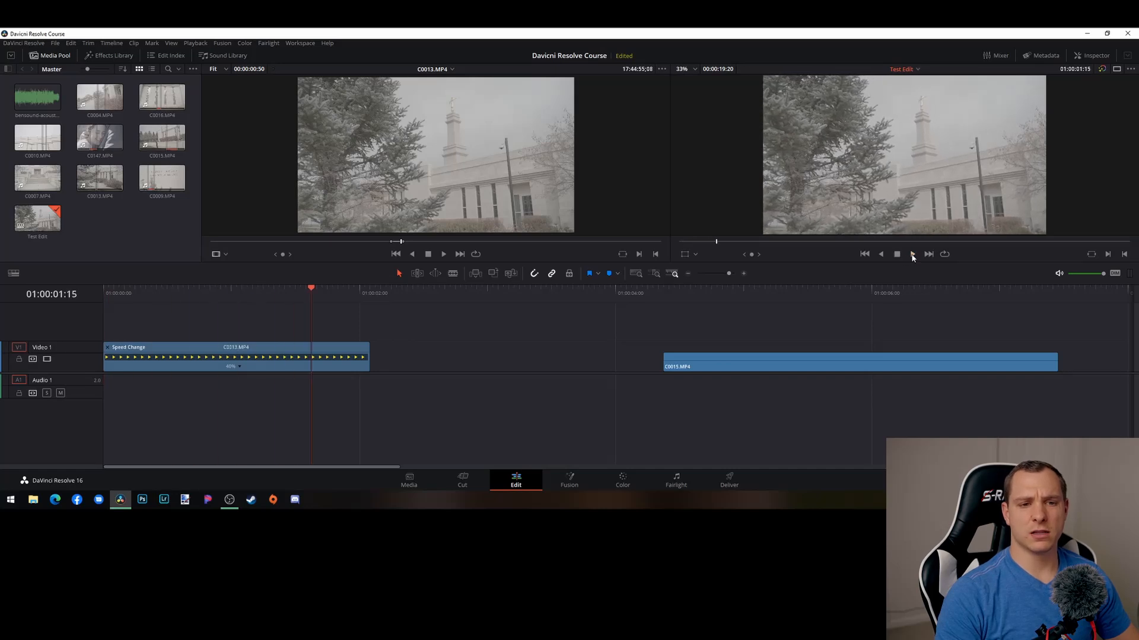
click(300, 300)
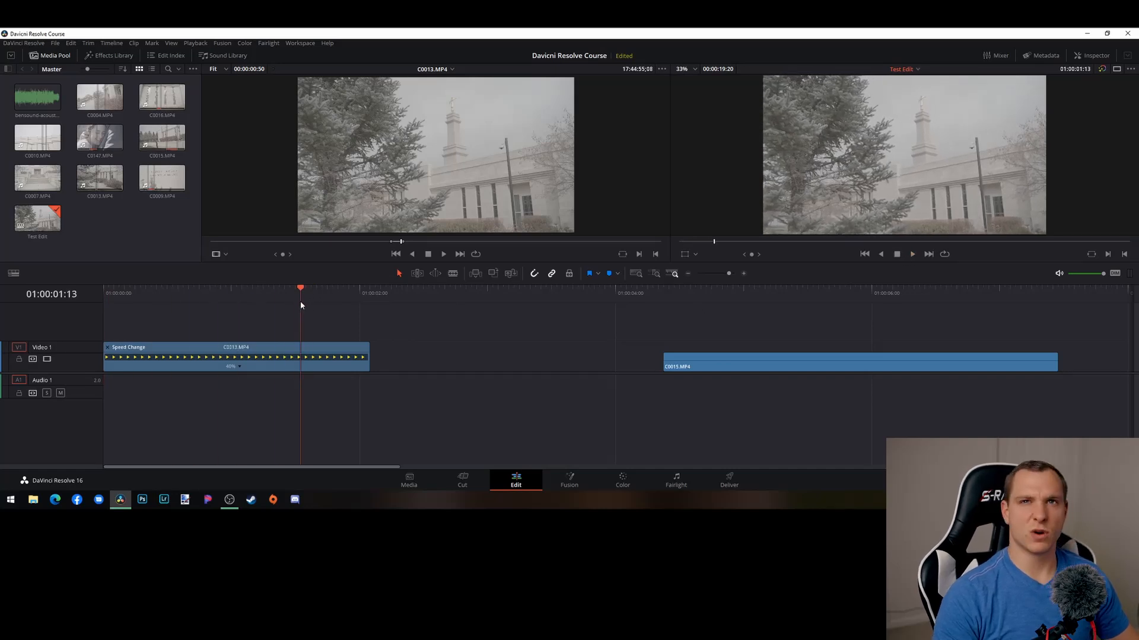
key(Home)
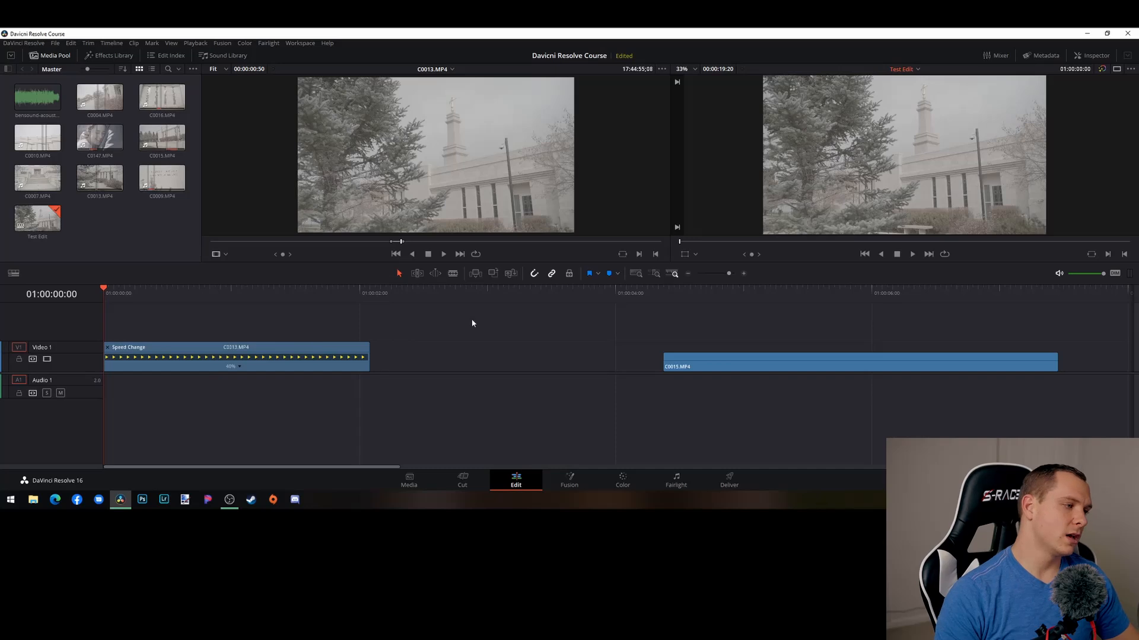
key(space)
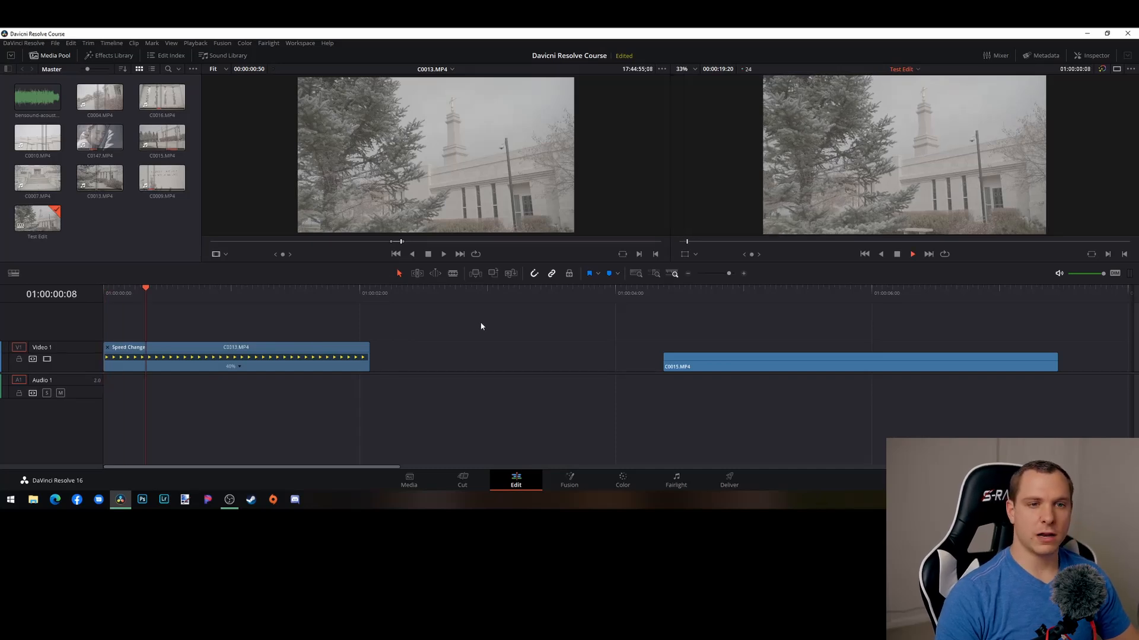
key(space)
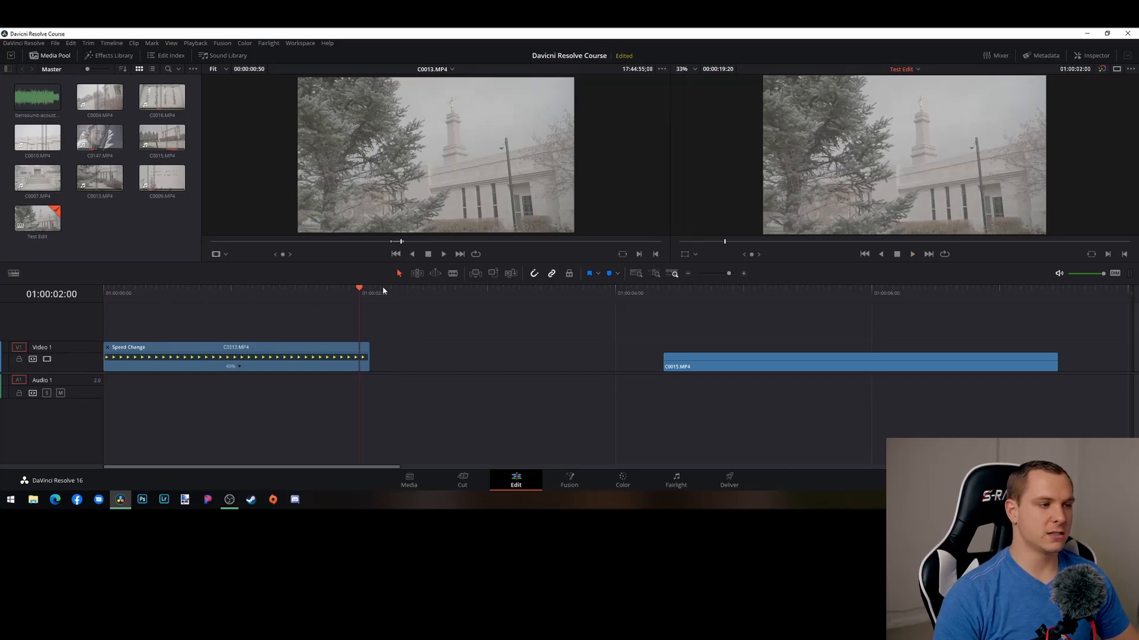
drag(356, 290, 90, 332)
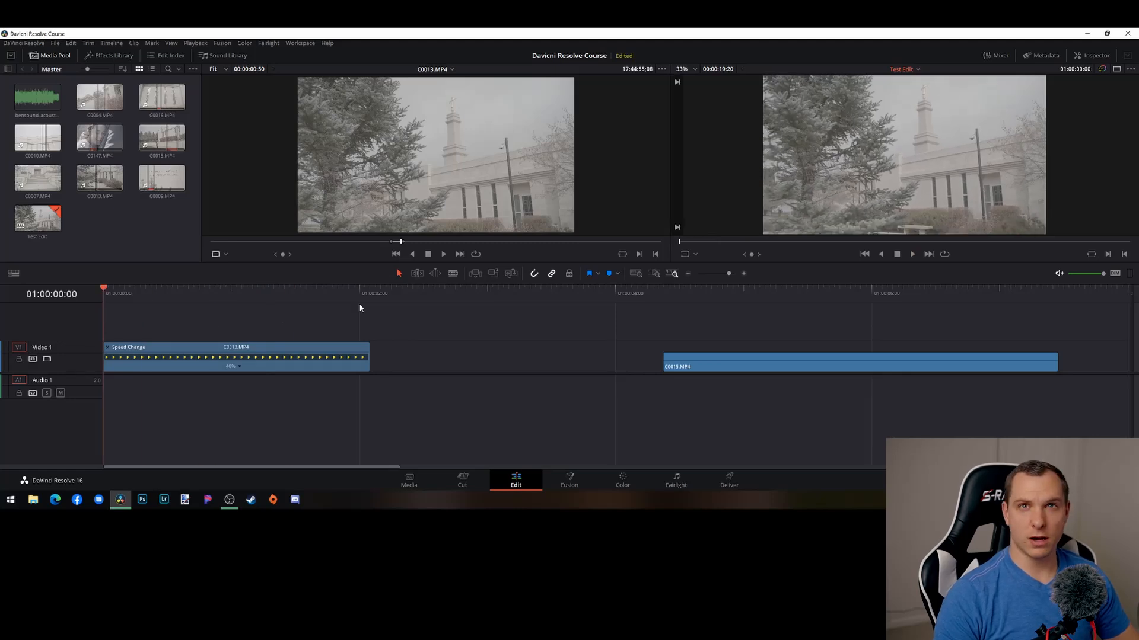
key(space)
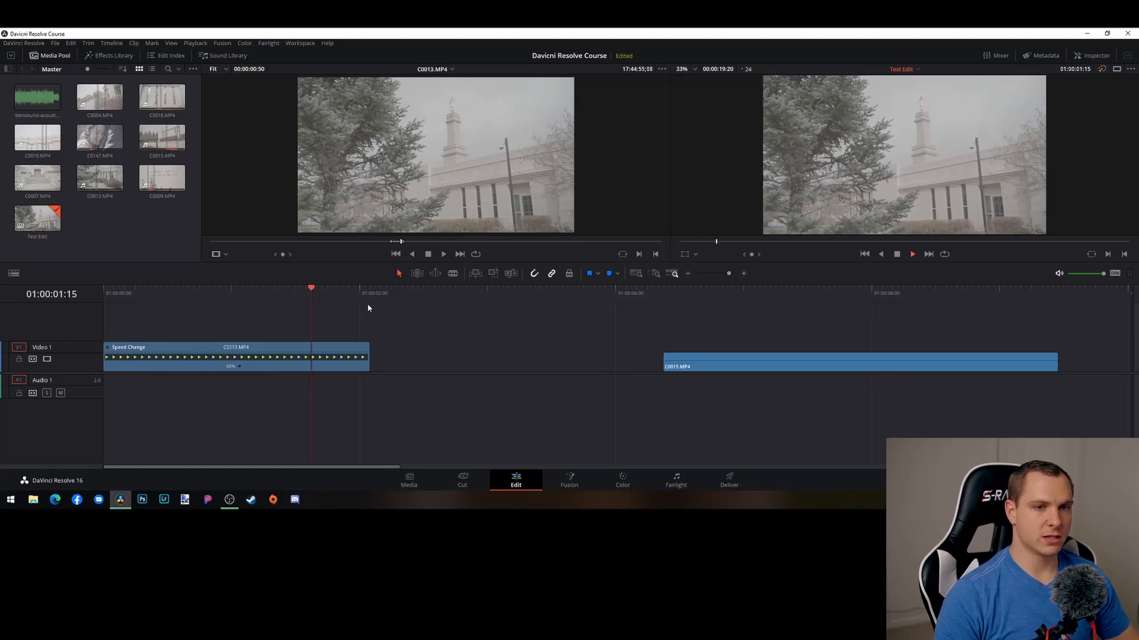
drag(368, 308, 116, 320)
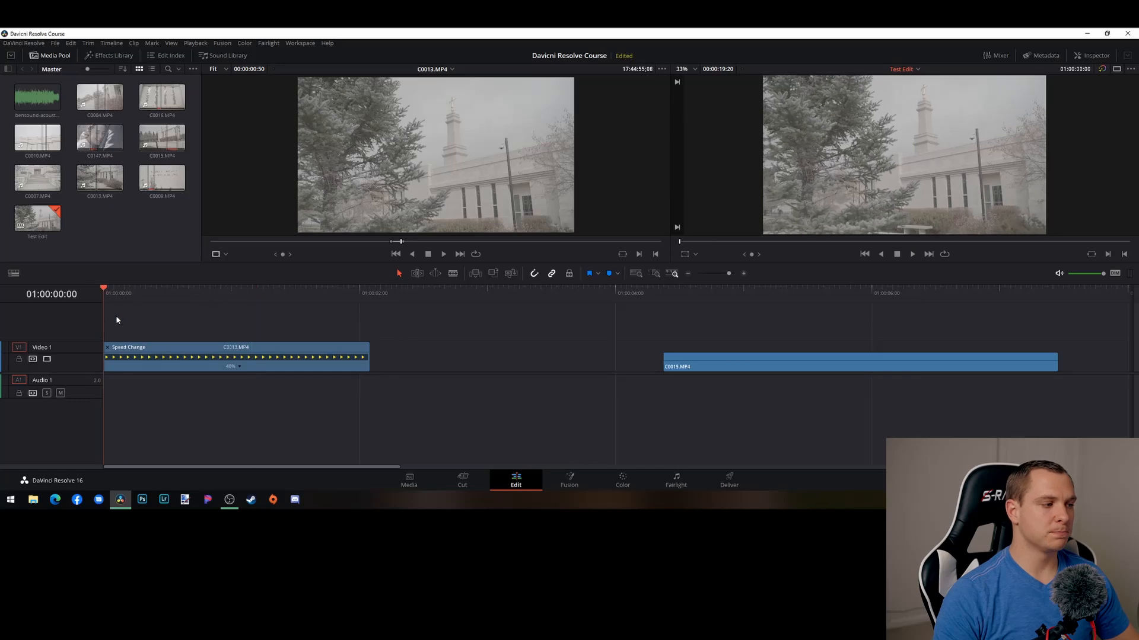
Play the slowed C0013.MP4, and move C0015.MP4 on Video 1 about 01:06 earlier, closer to it
key(space)
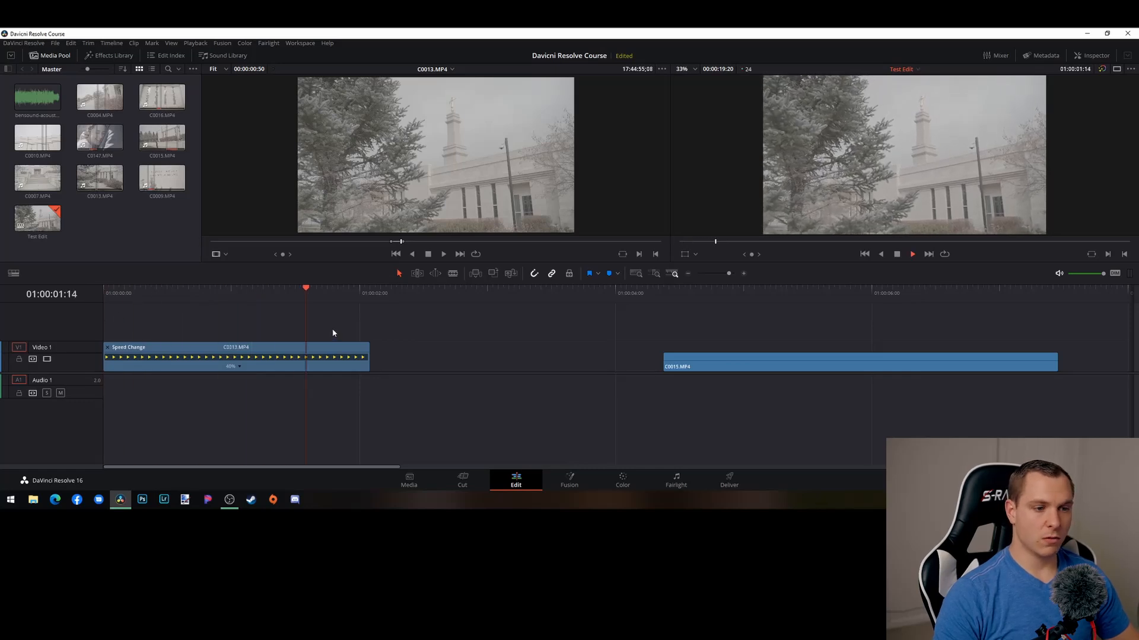
scroll(336, 357, down, 5)
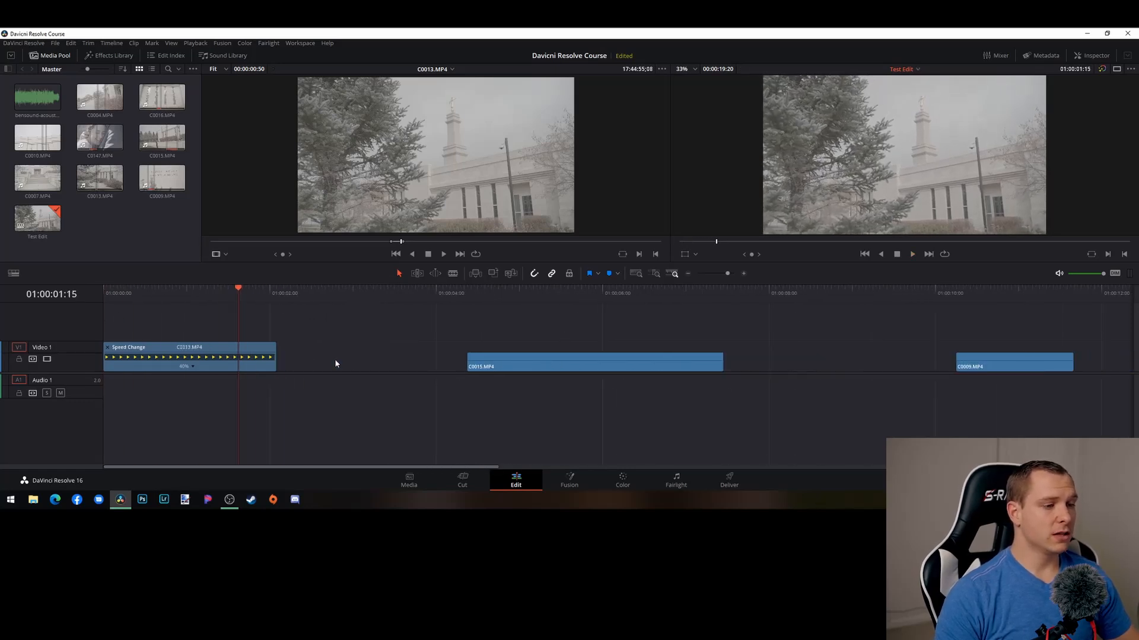
scroll(336, 359, up, 1)
drag(546, 294, 714, 293)
drag(660, 360, 539, 361)
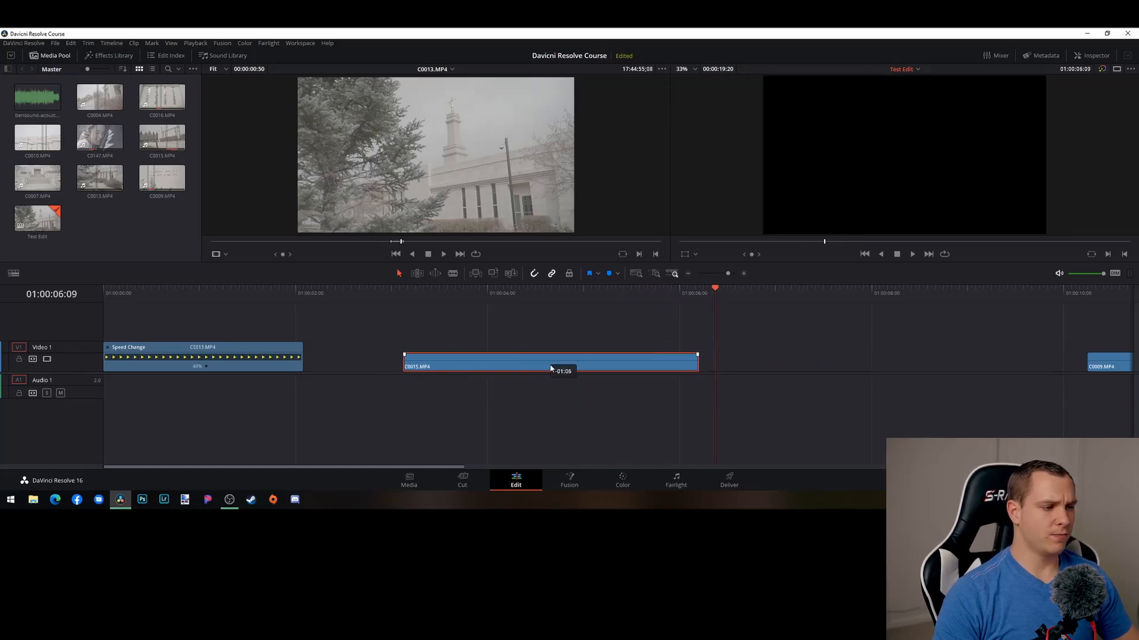
drag(469, 293, 423, 314)
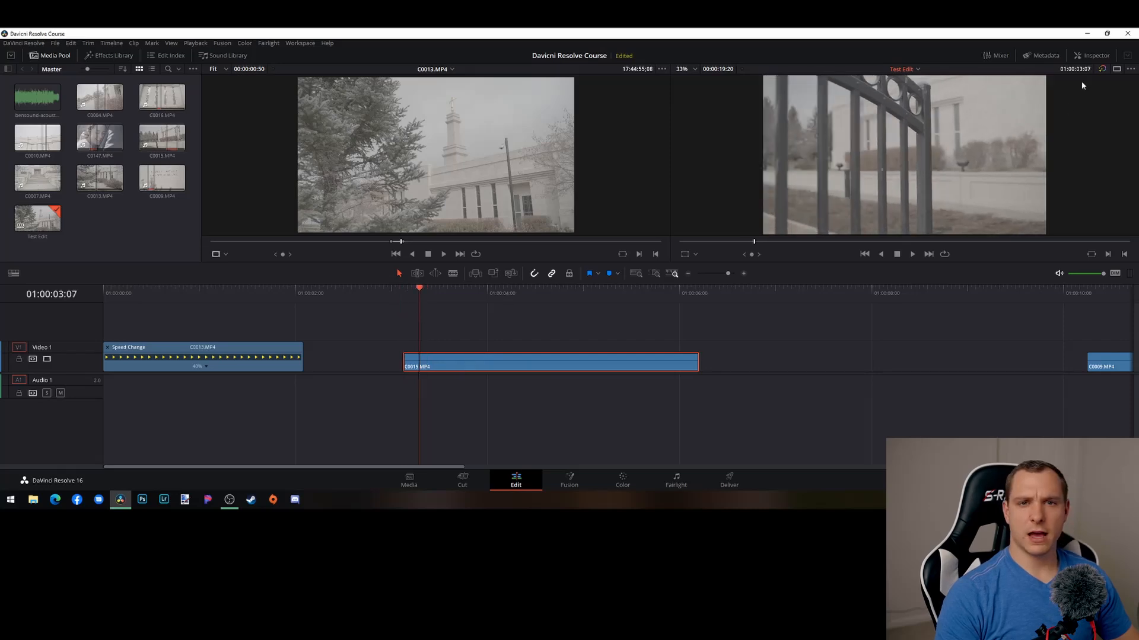
Display the metadata of the C0015.MP4 timeline clip and of C0147.MP4 in the media pool to check their frame rates
click(1047, 56)
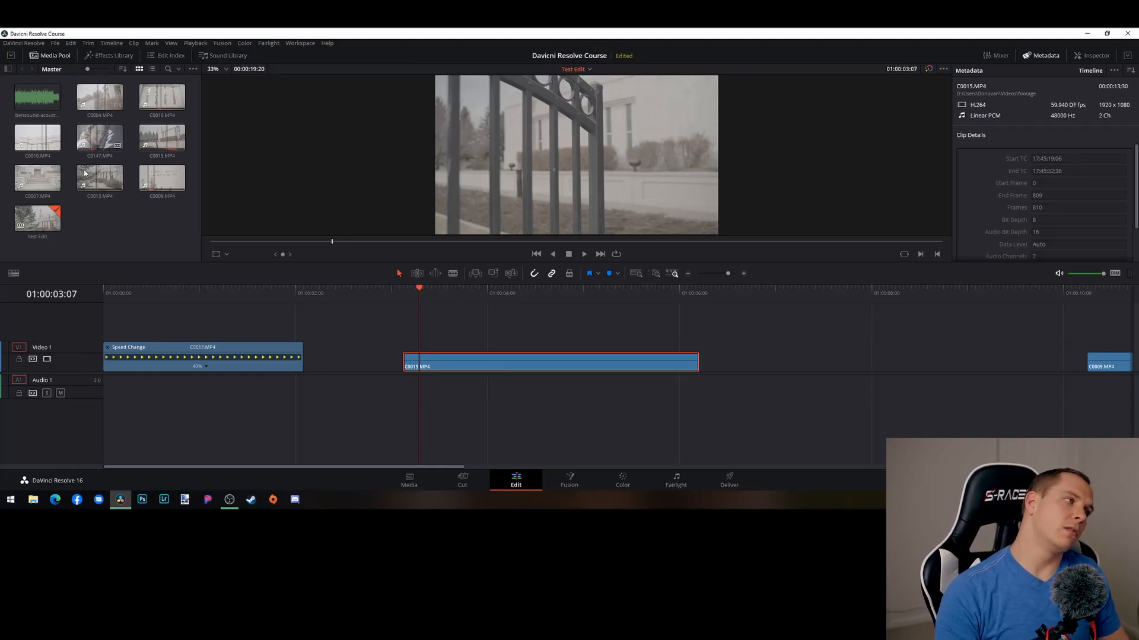
click(118, 146)
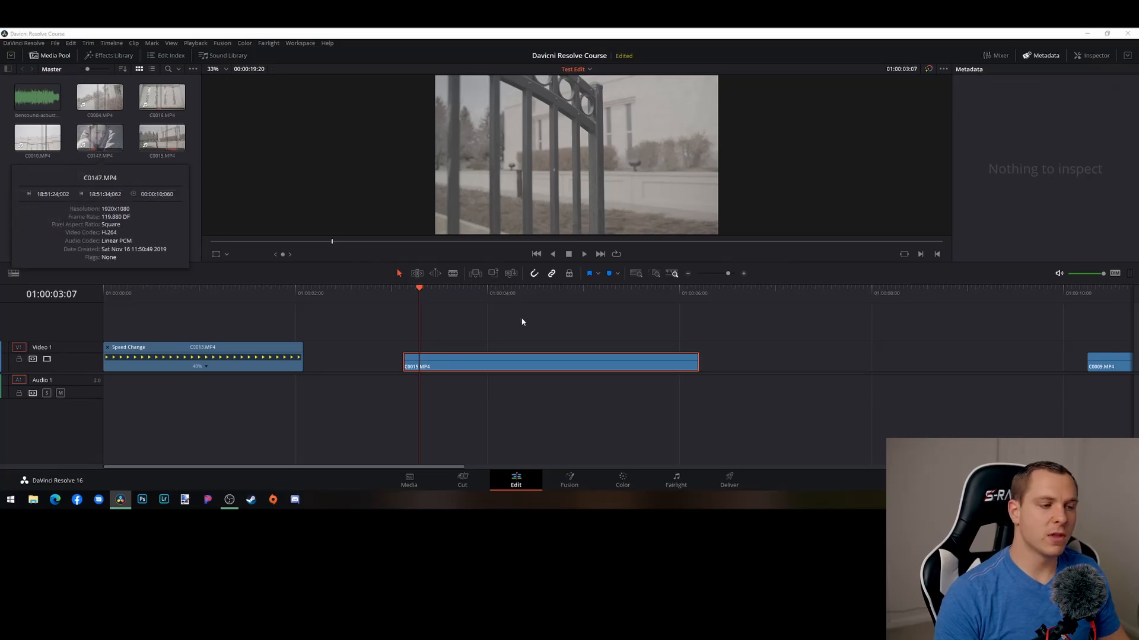
click(562, 327)
click(570, 359)
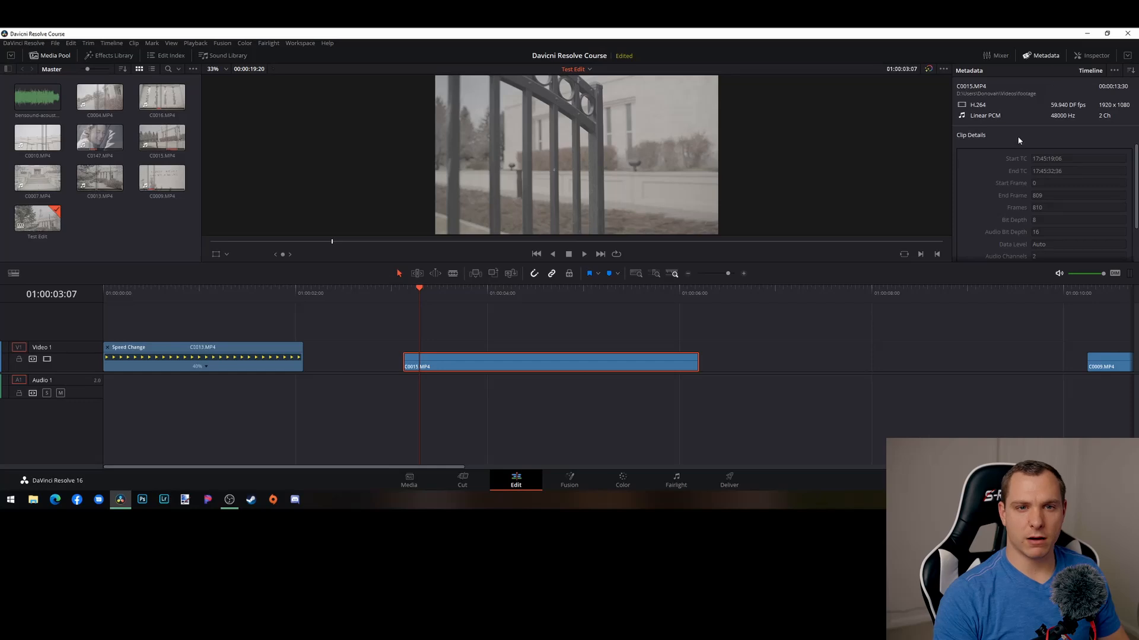
Look at the Inspector and the audio Mixer with C0015.MP4 selected, and return to the clip's metadata
click(1089, 56)
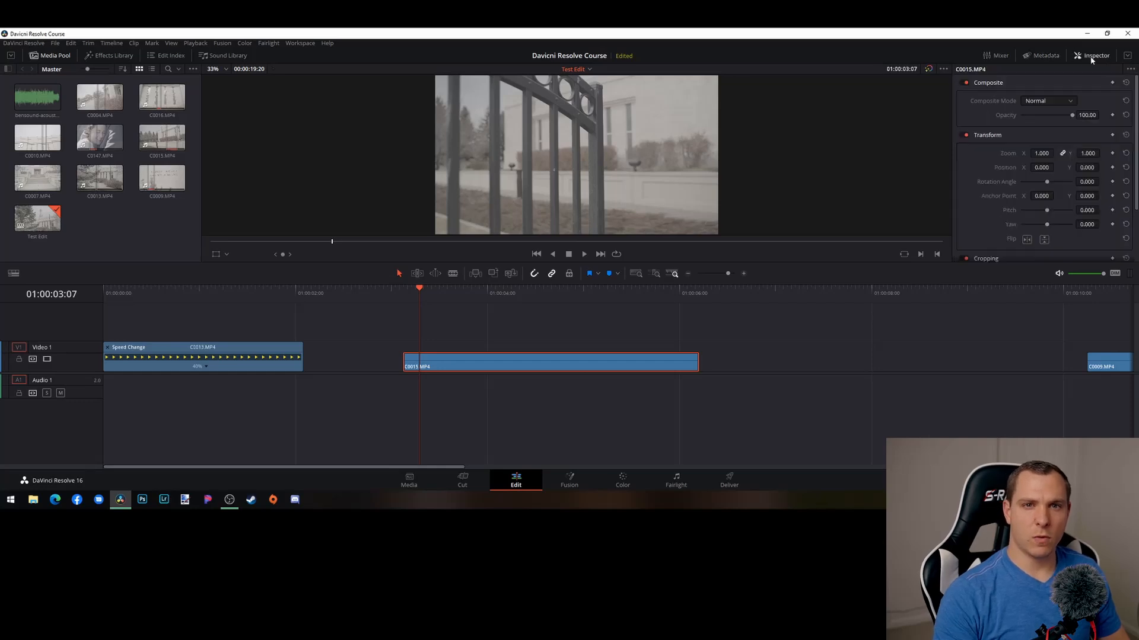
click(1041, 57)
click(999, 57)
click(1043, 57)
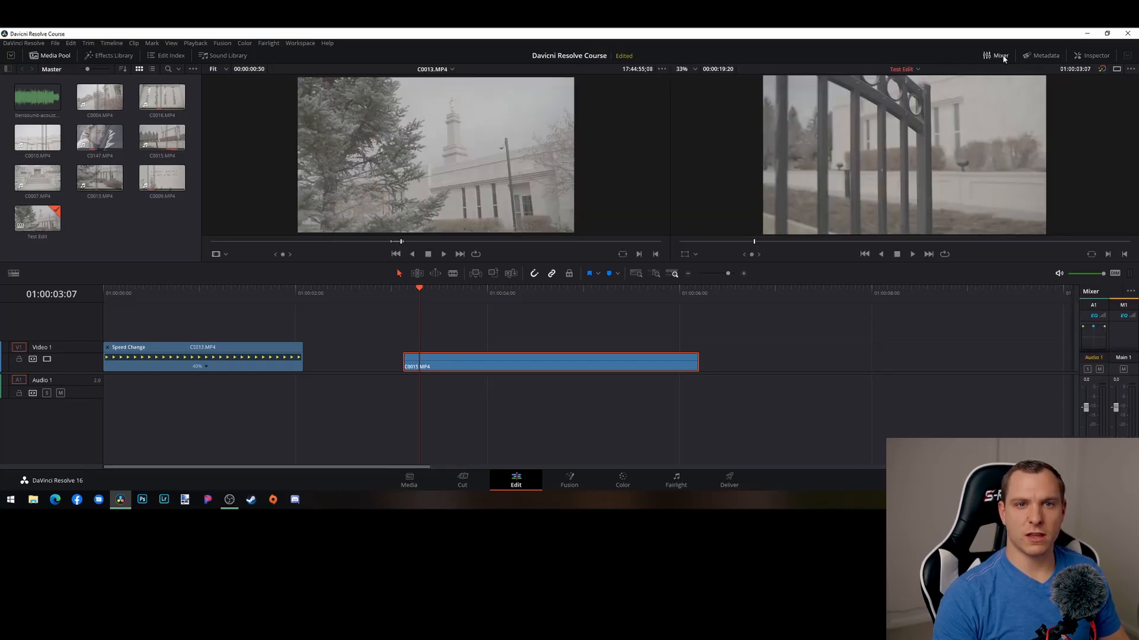
click(1000, 56)
click(1085, 57)
click(1048, 56)
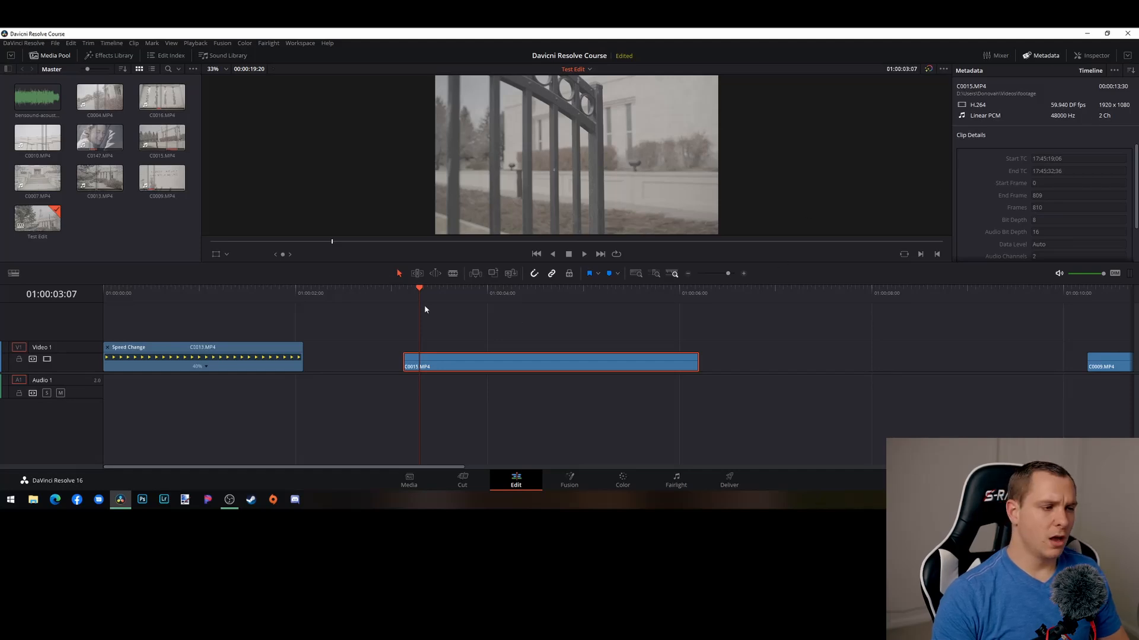
Play C0015.MP4 from its start at 01:00:03:03 twice, stopping within the clip each time
drag(422, 289, 431, 290)
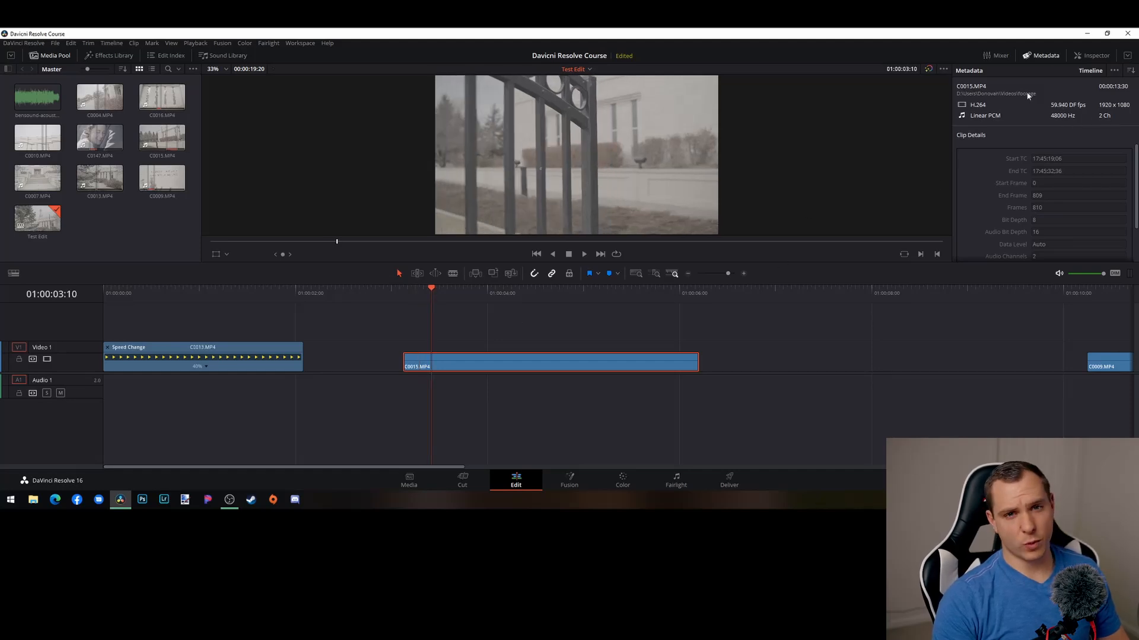
drag(431, 289, 415, 318)
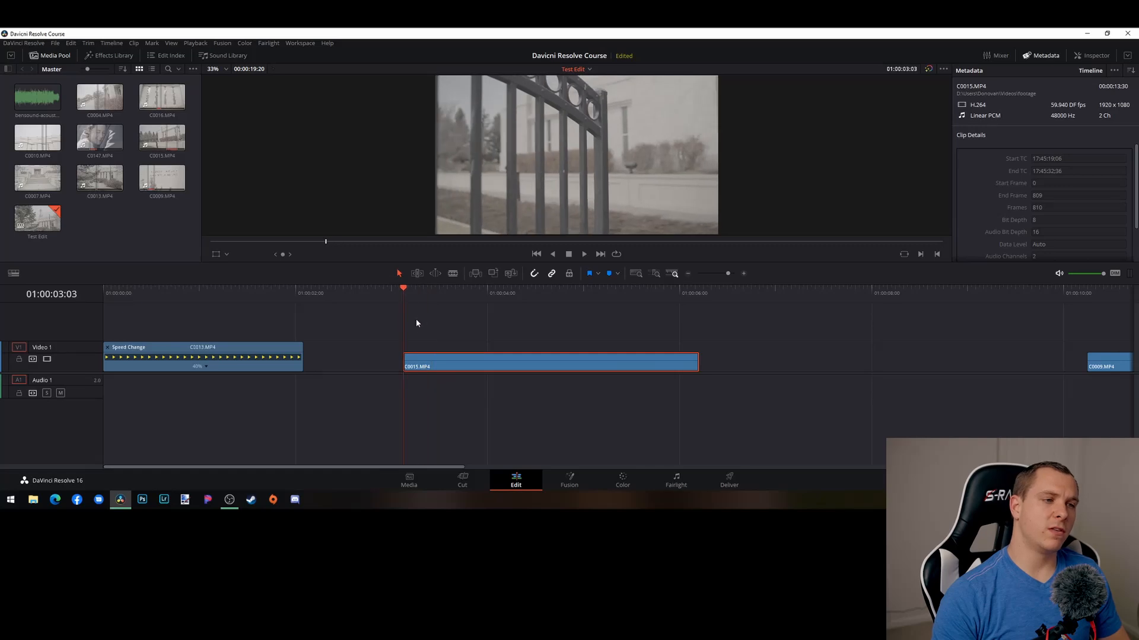
key(space)
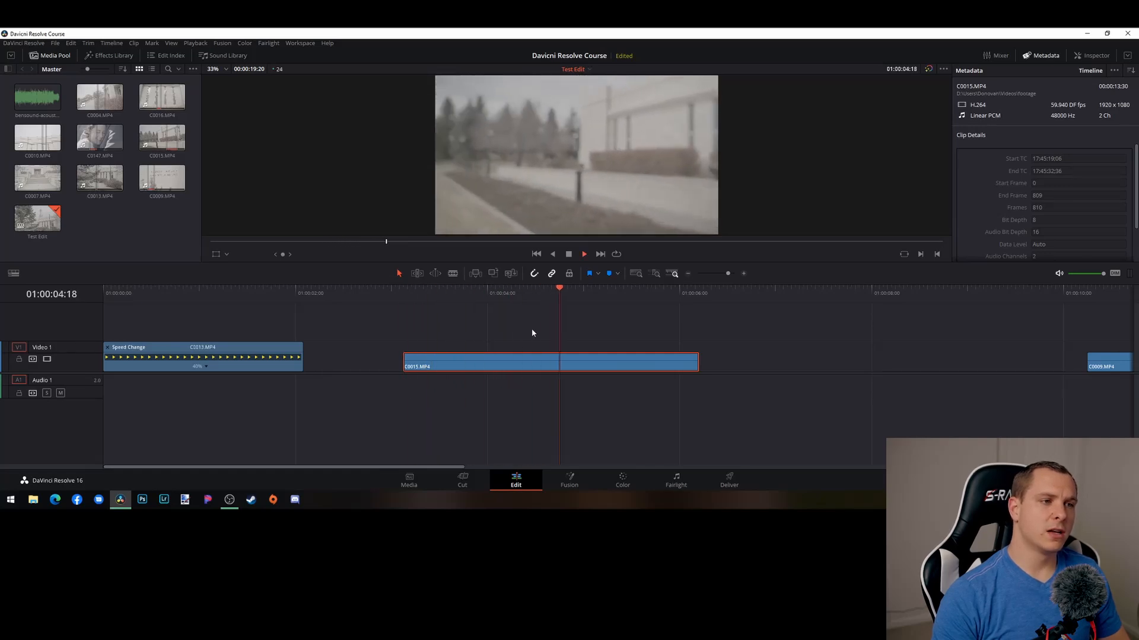
key(space)
drag(647, 290, 471, 294)
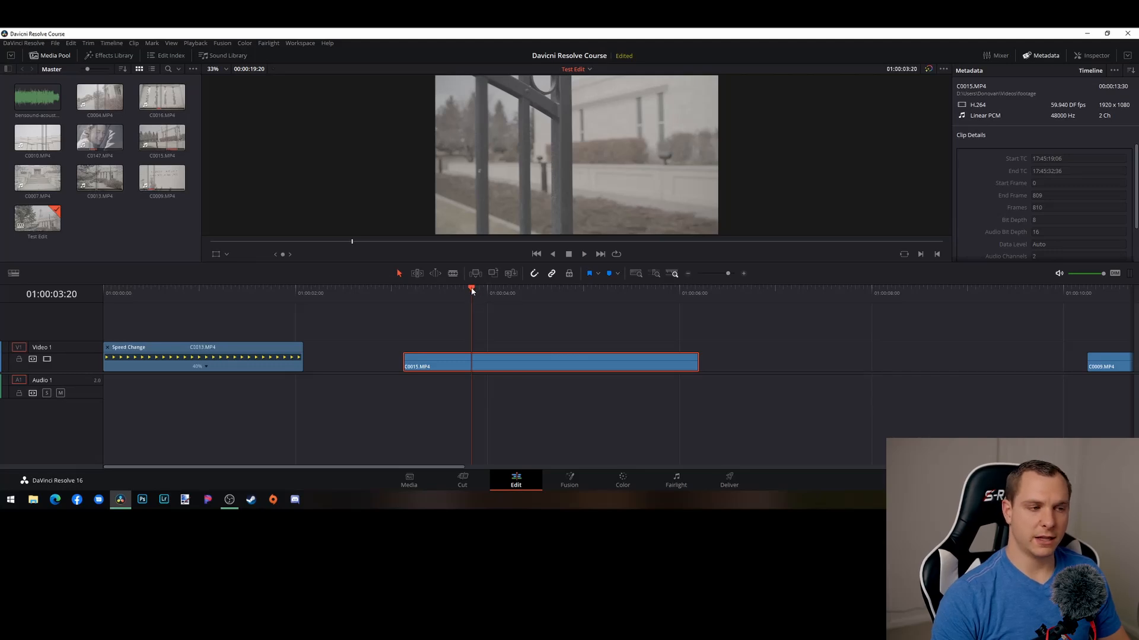
drag(473, 290, 413, 297)
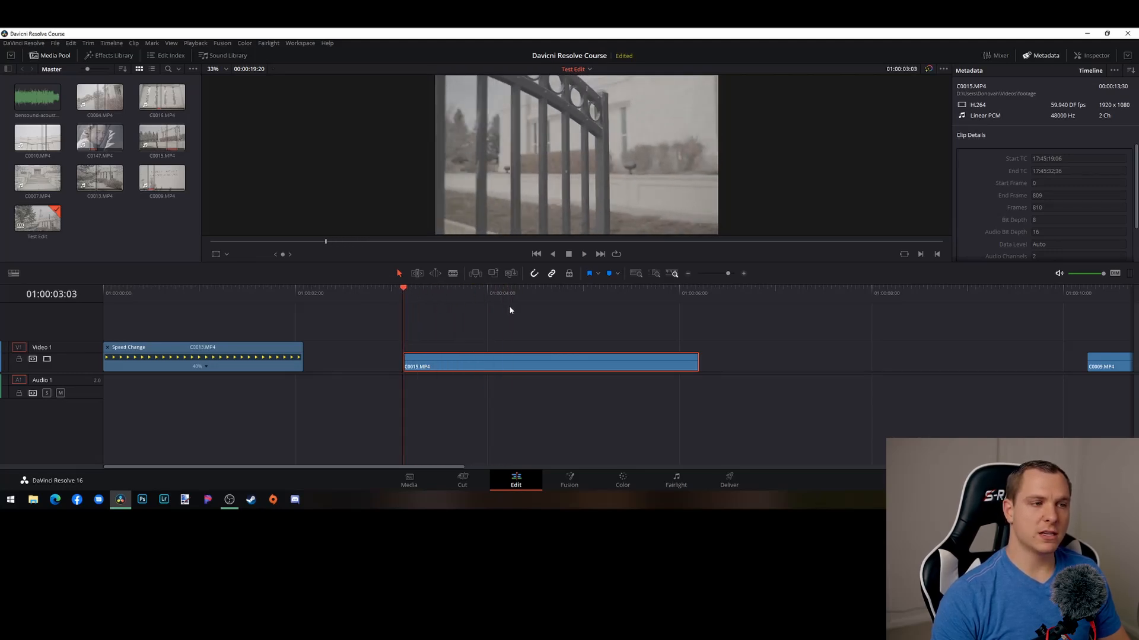
key(space)
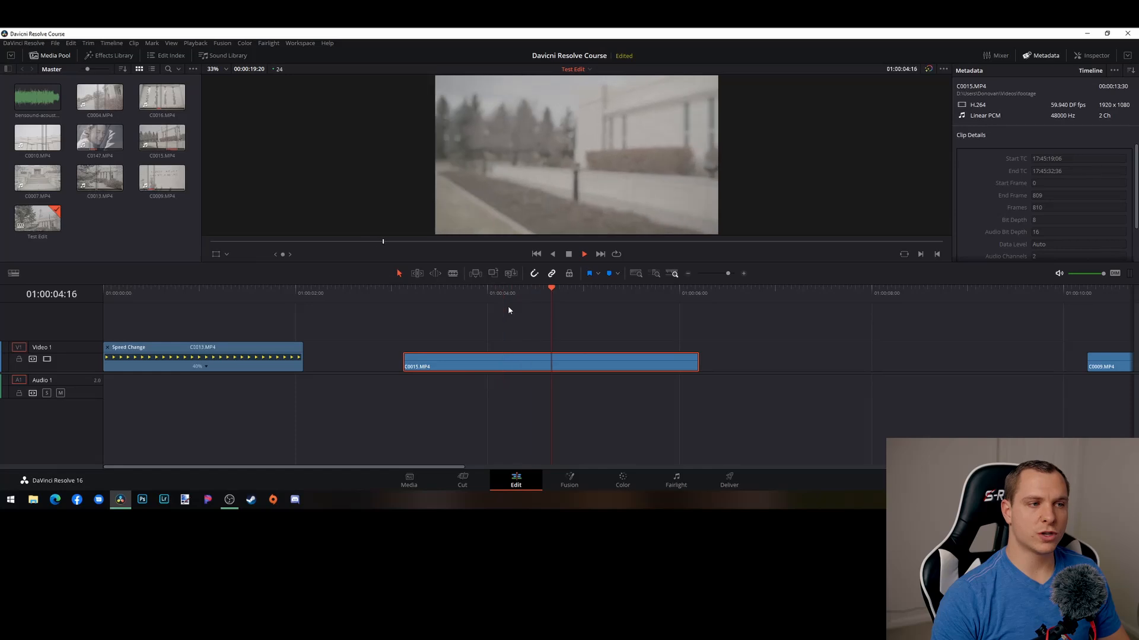
key(space)
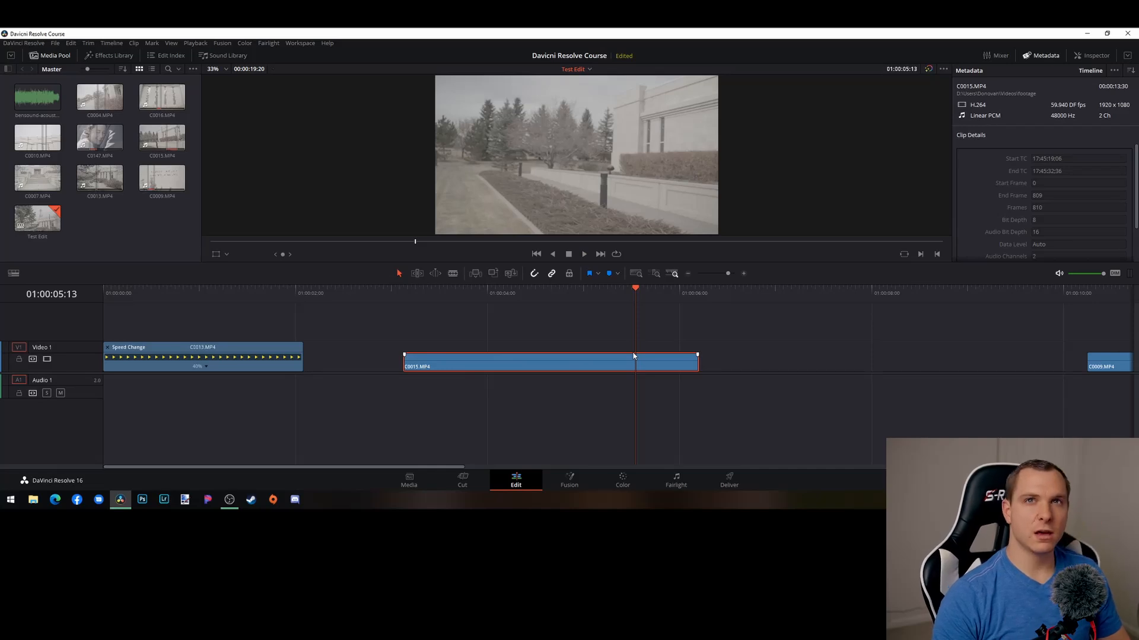
Try the Blade tool with snapping off by cutting C0015.MP4 just before the 4-second mark, undo the cut and restore selection mode
key(b)
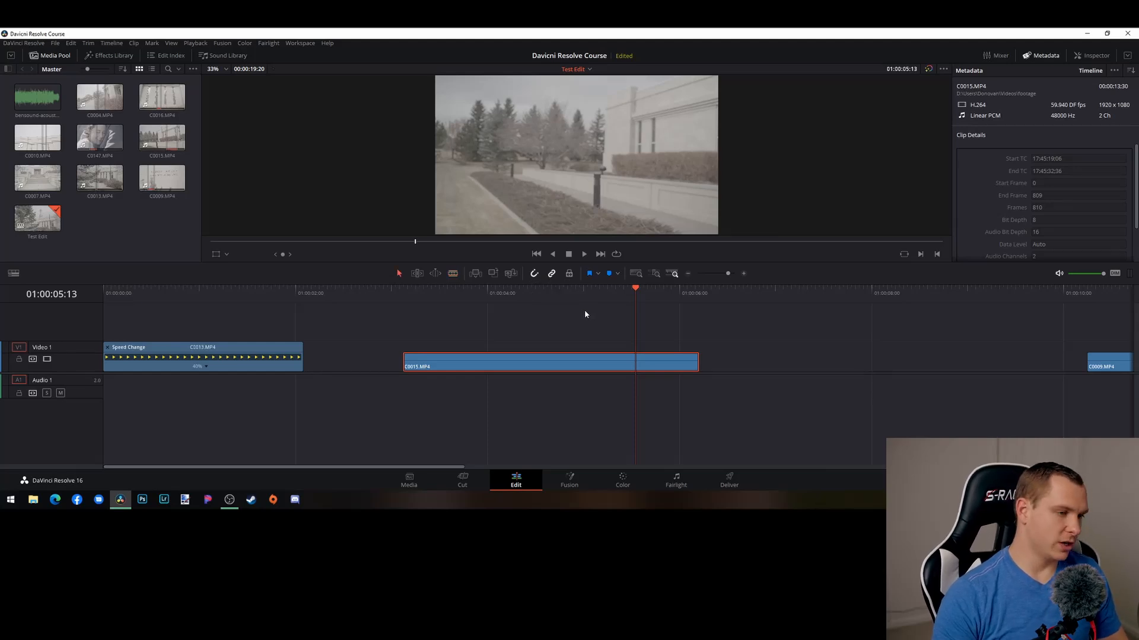
key(a)
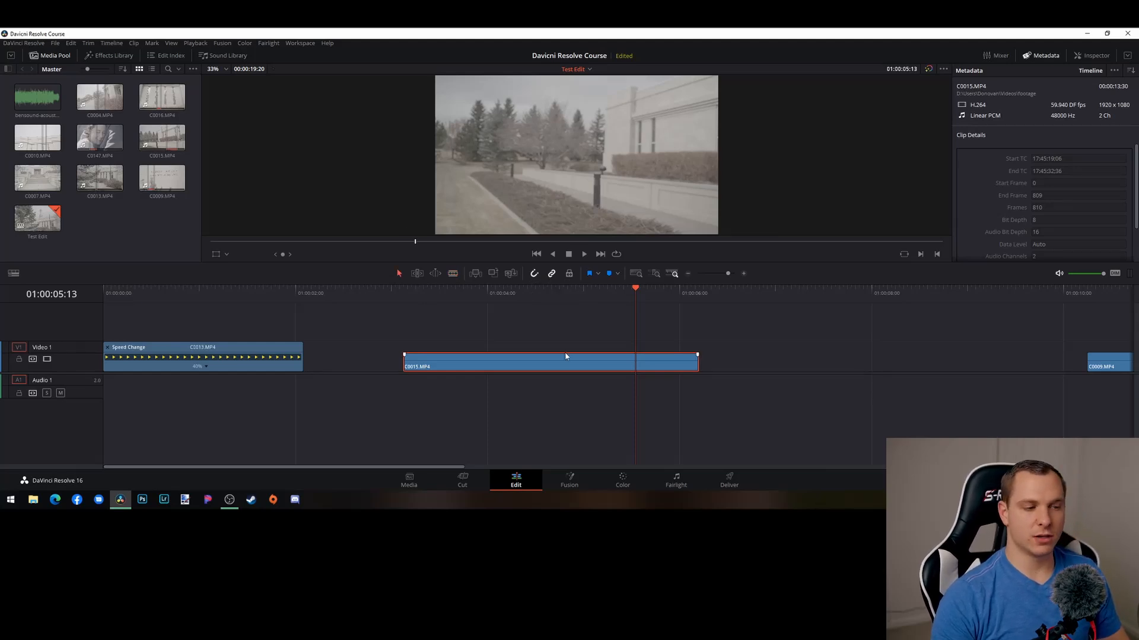
mouse_move(521, 364)
mouse_down()
mouse_move(617, 363)
mouse_move(412, 363)
mouse_move(528, 367)
mouse_up()
key(b)
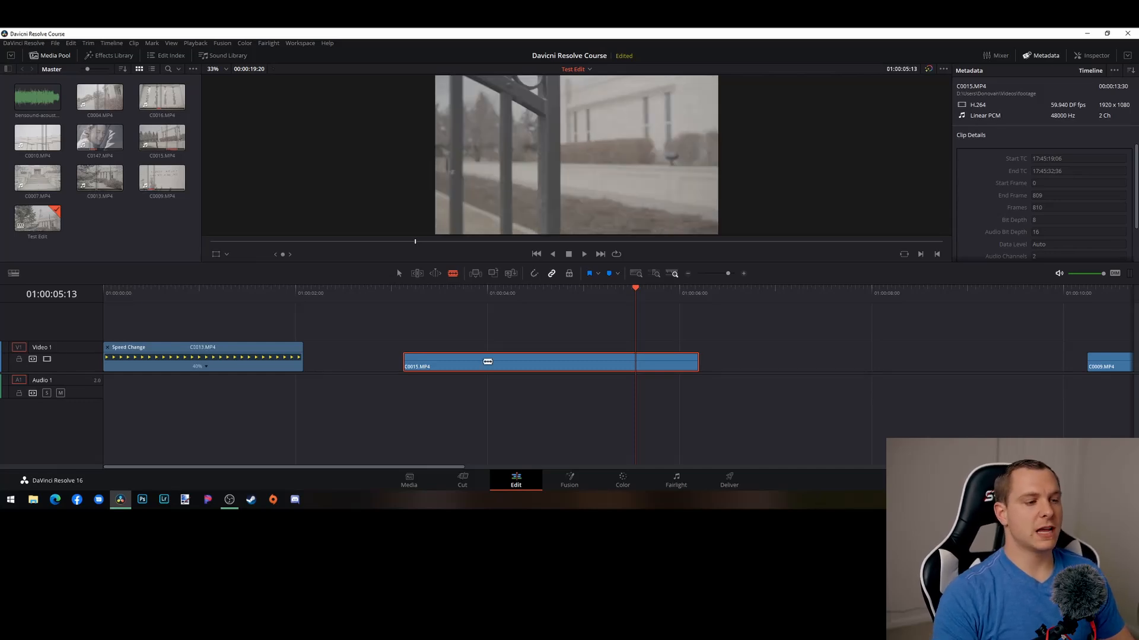
click(482, 362)
key(ctrl+z)
key(a)
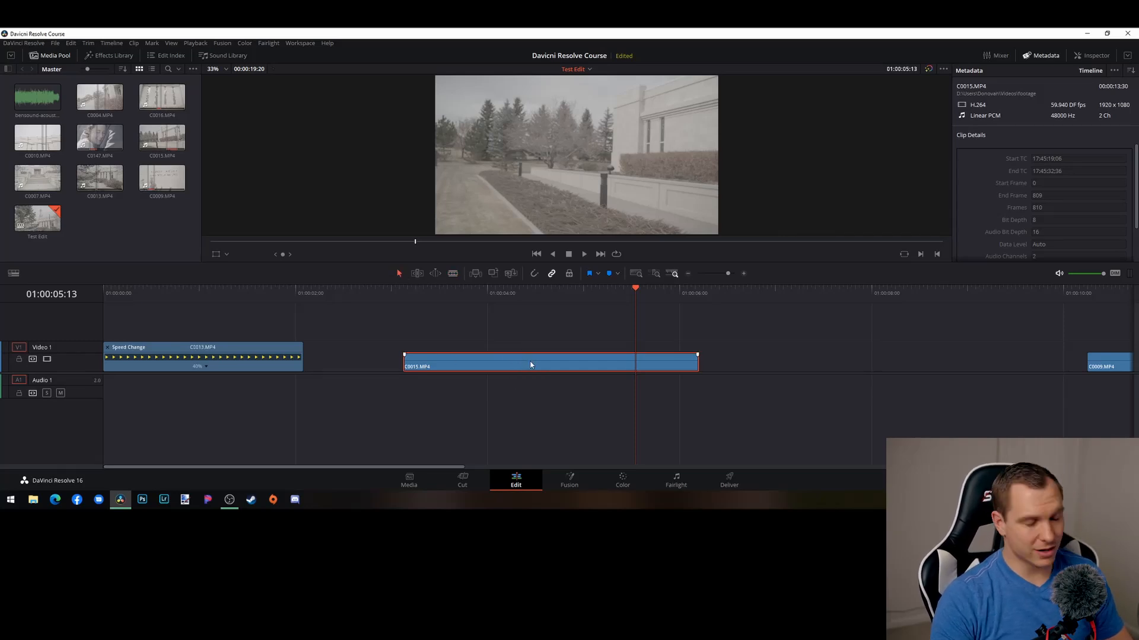
With snapping off, move C0015.MP4 close behind C0013.MP4 leaving a tiny gap, and inspect the gap in playback
drag(527, 362, 490, 365)
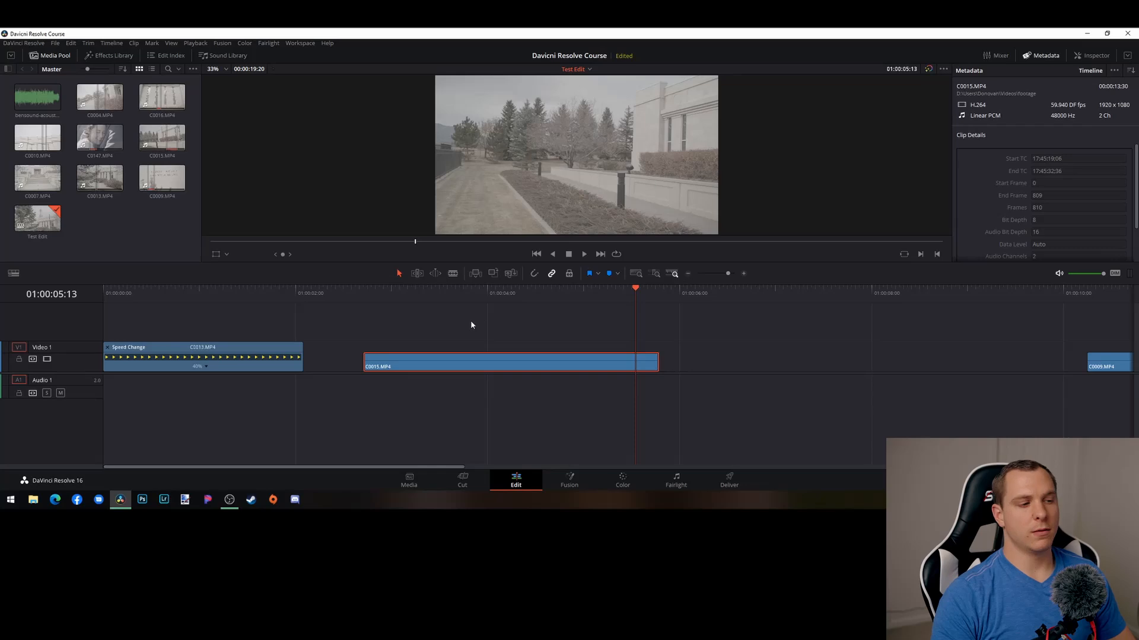
drag(474, 365, 419, 372)
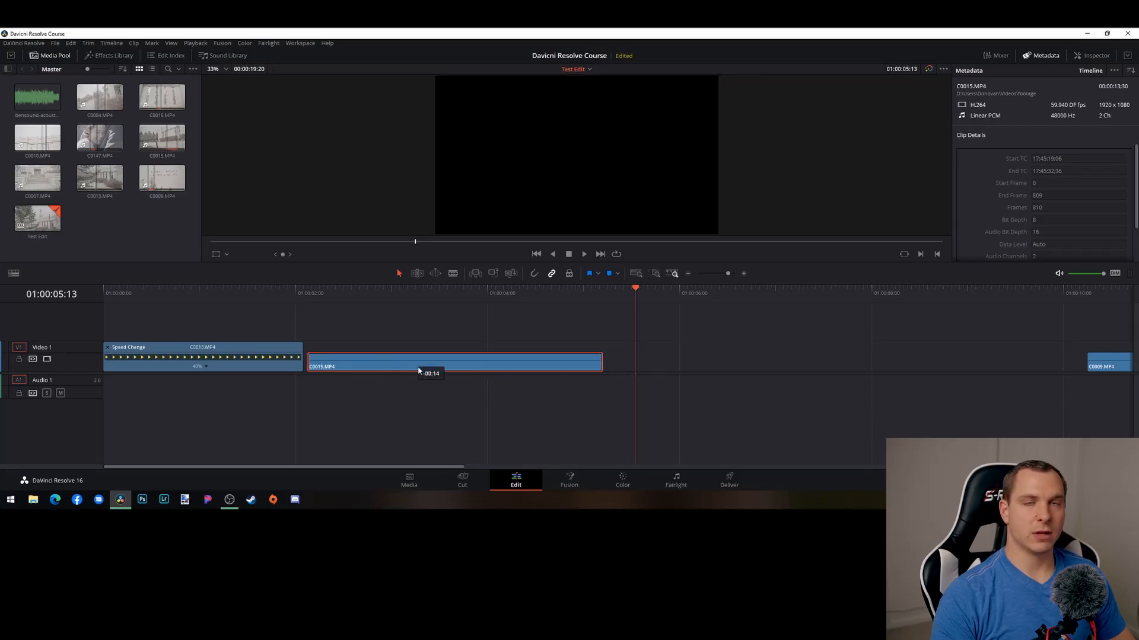
drag(636, 291, 243, 316)
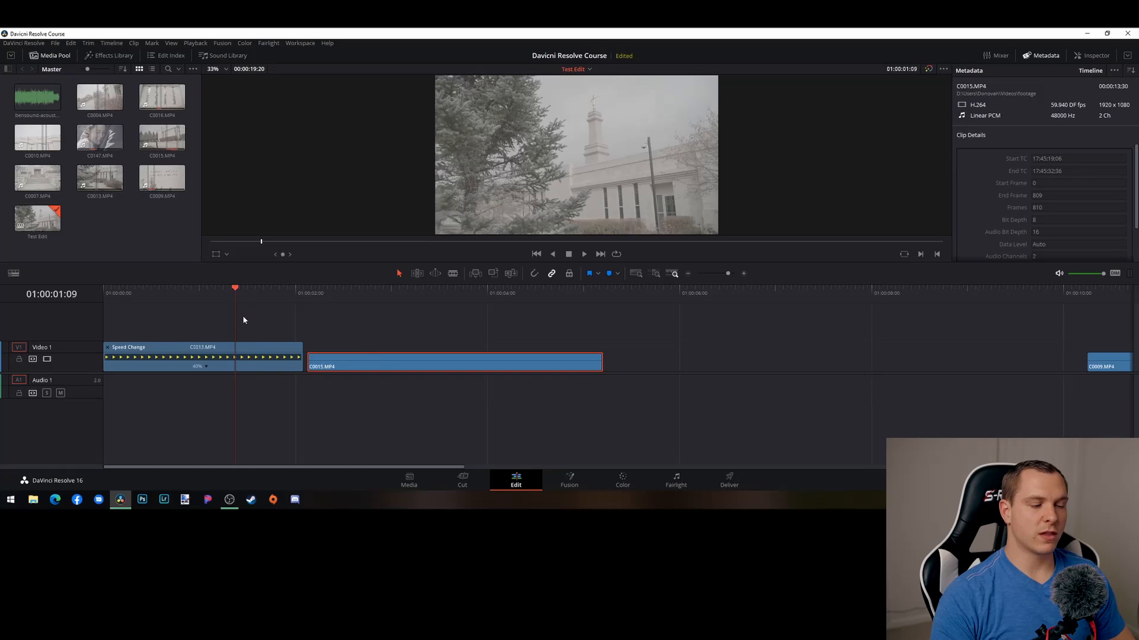
key(space)
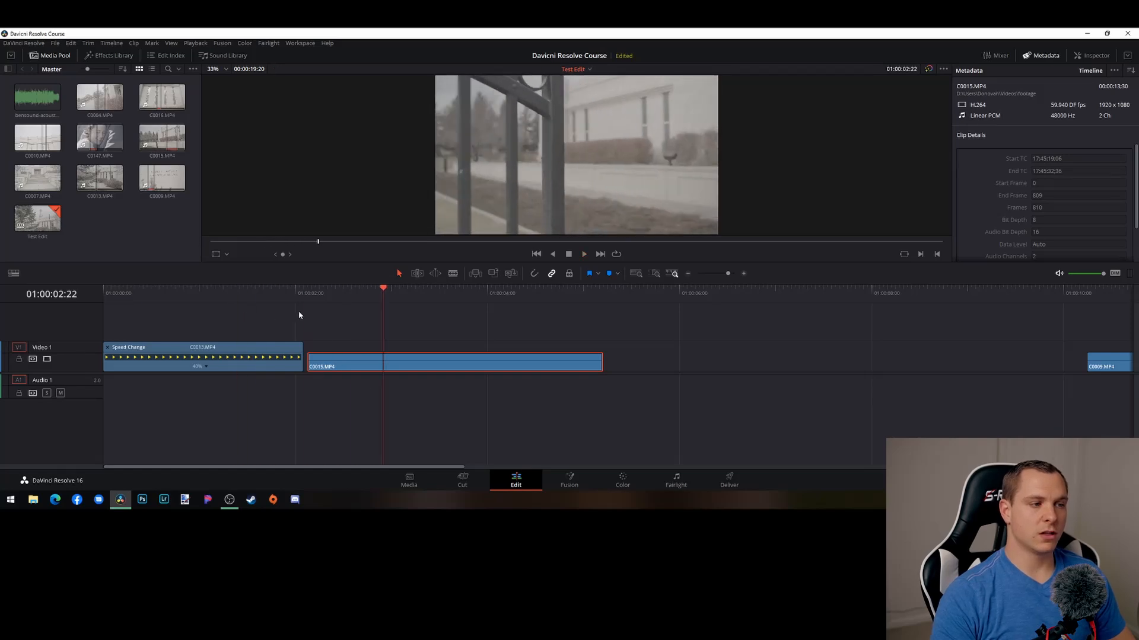
drag(384, 289, 307, 304)
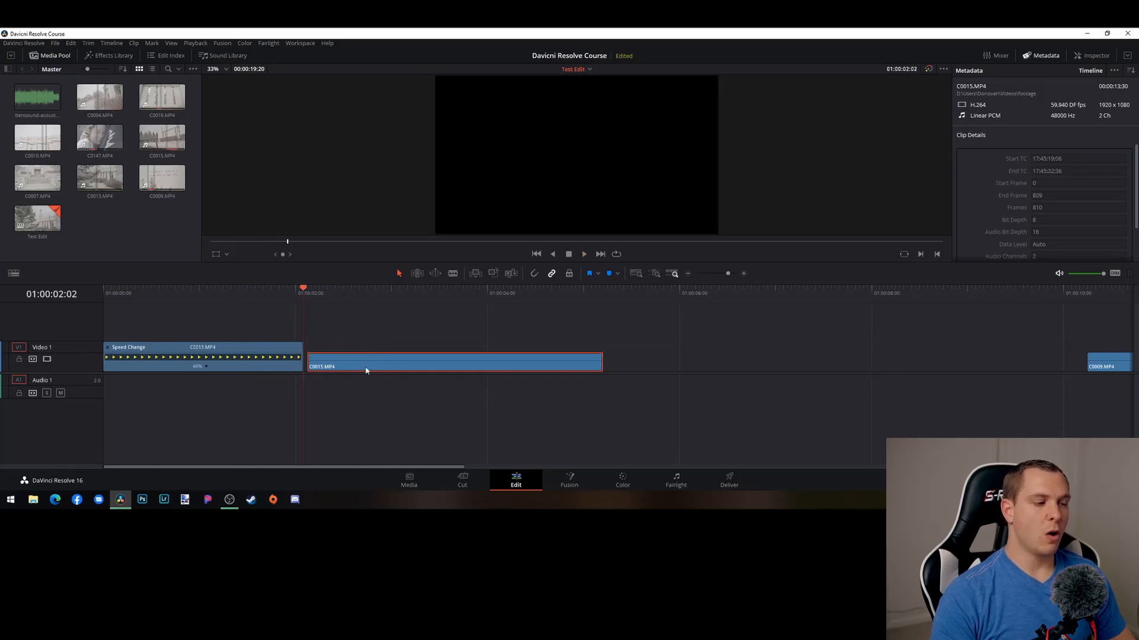
Turn snapping on, attach C0015.MP4 directly to the end of C0013.MP4, and move the playhead to 01:00:02:18
drag(366, 371, 432, 366)
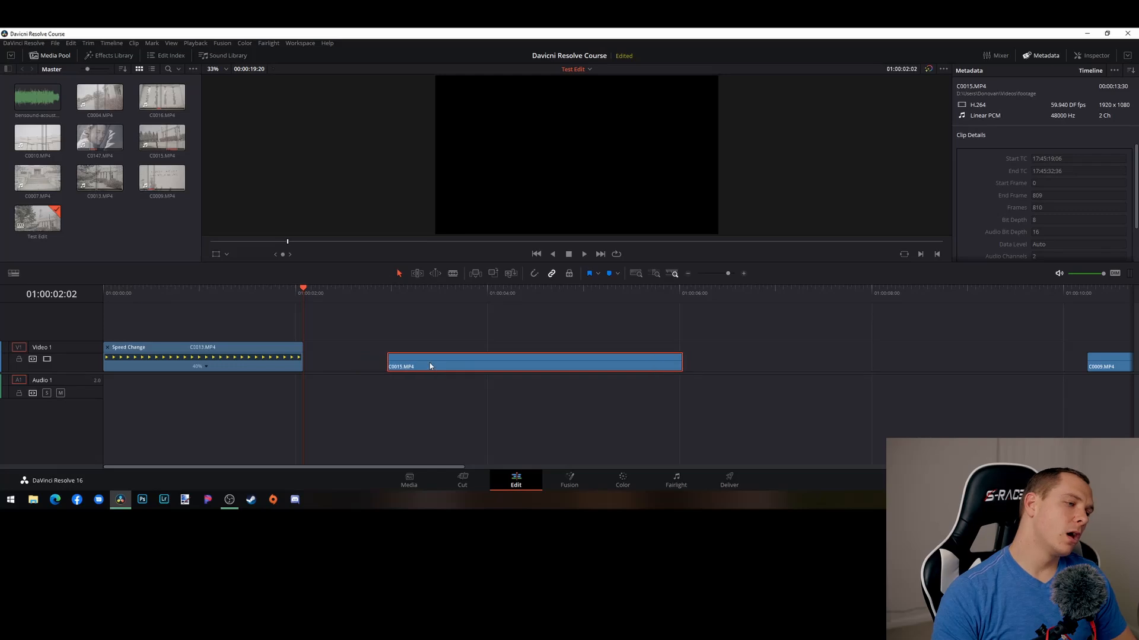
drag(526, 351, 419, 373)
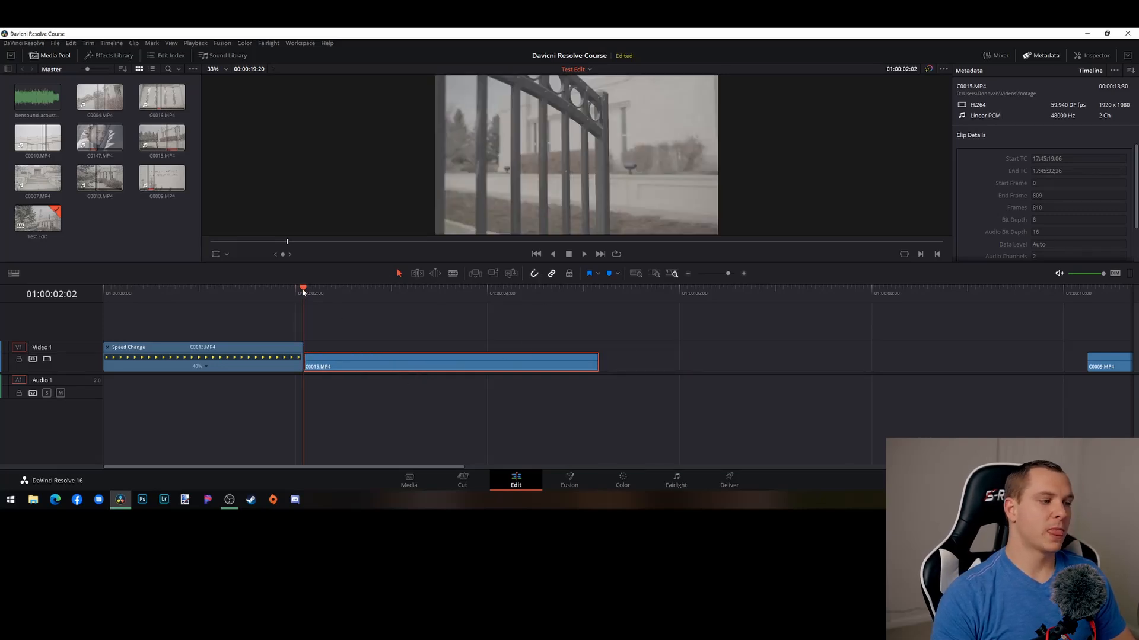
drag(308, 287, 367, 299)
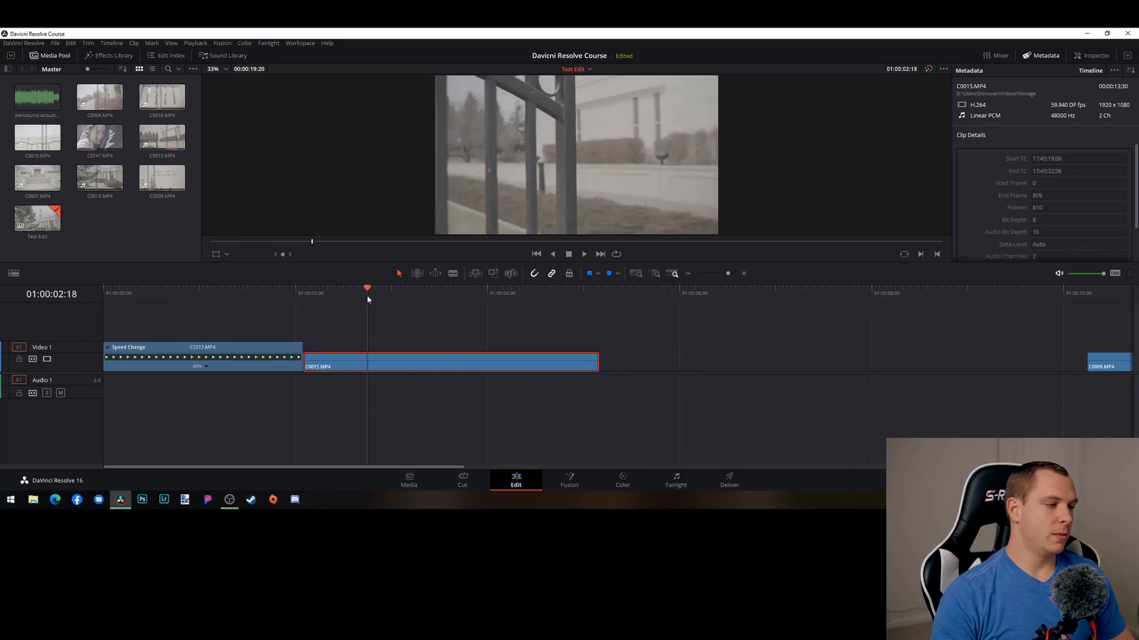
Toggle the retime controls on C0013.MP4 repeatedly, and leave them hidden
click(217, 367)
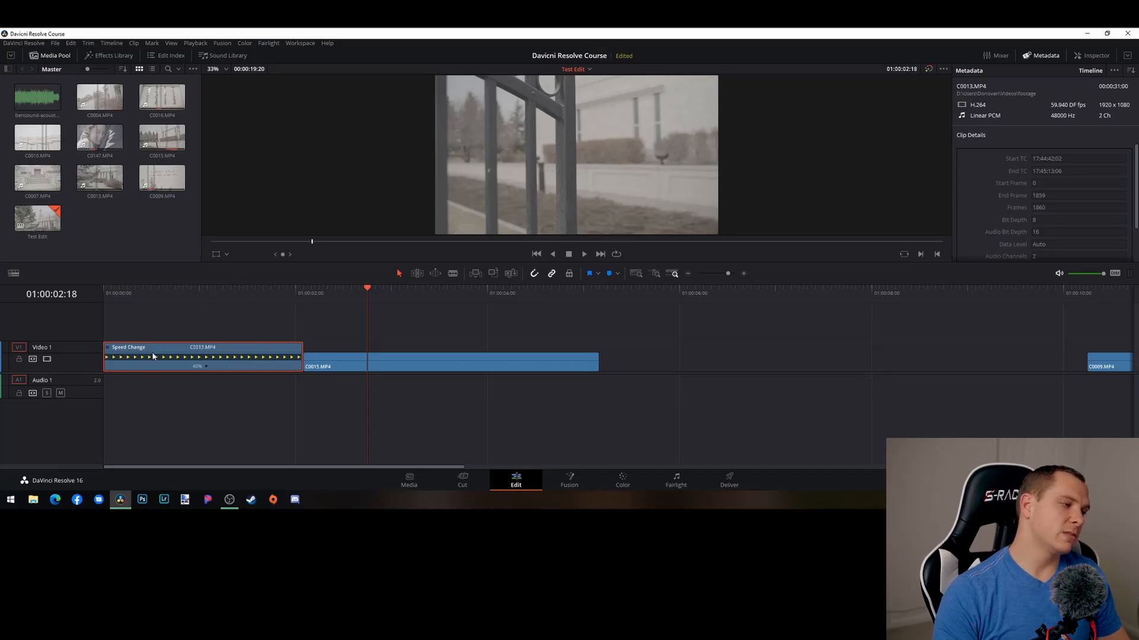
key(ctrl+r)
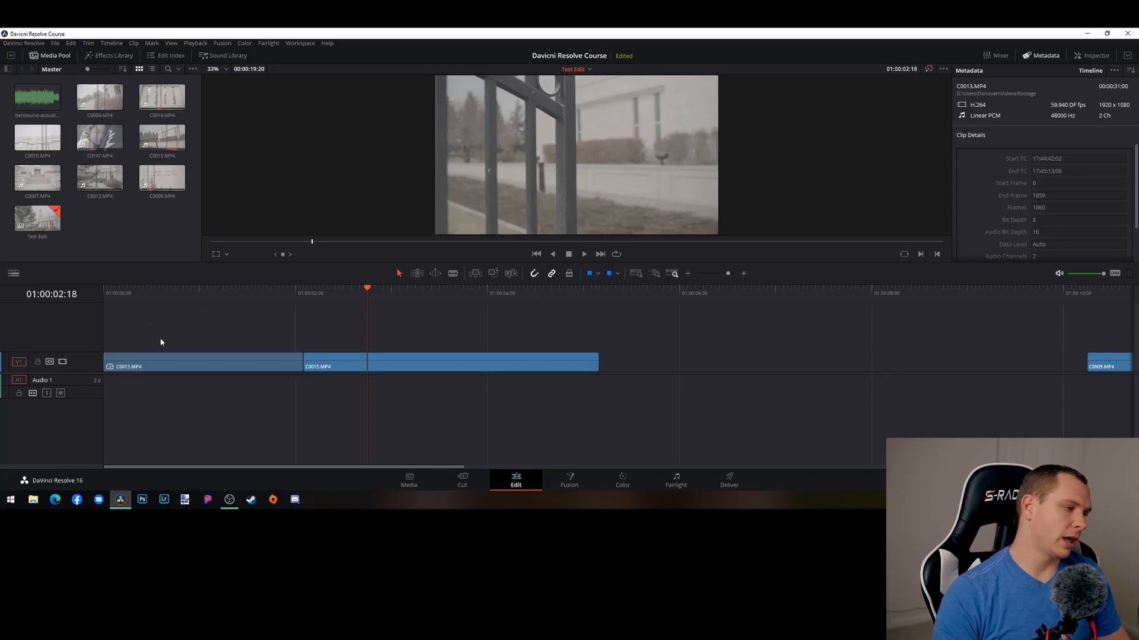
key(ctrl+r)
key(ctrl+r)
key(ctrl+r)
key(ctrl+r)
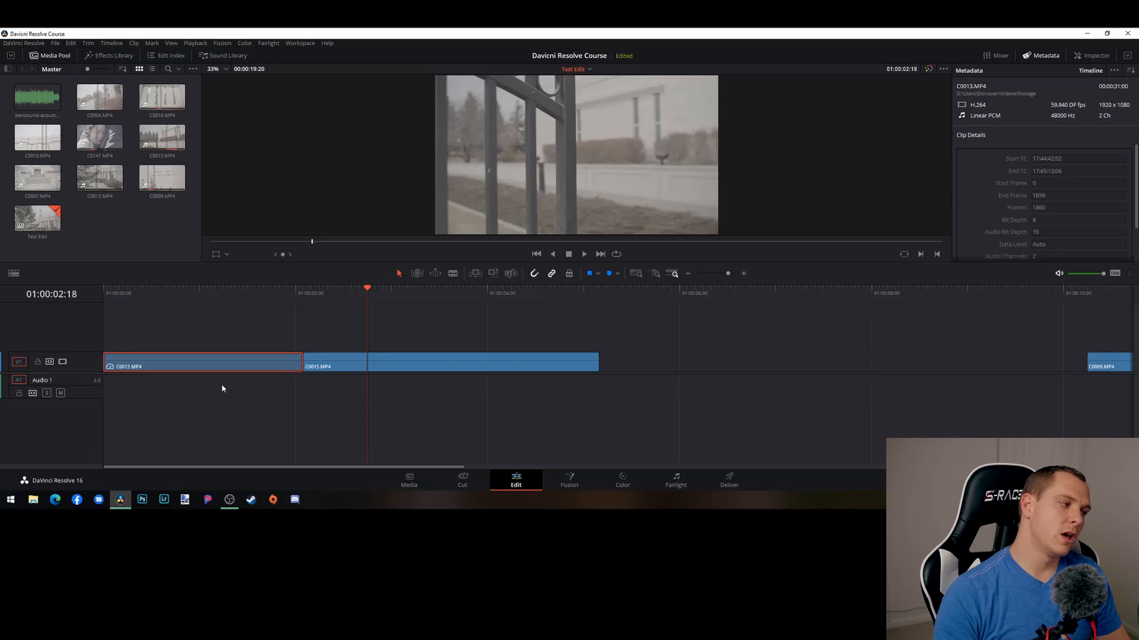
key(ctrl+r)
key(ctrl+r)
key(ctrl+r)
key(ctrl+r)
key(ctrl+r)
key(ctrl+r)
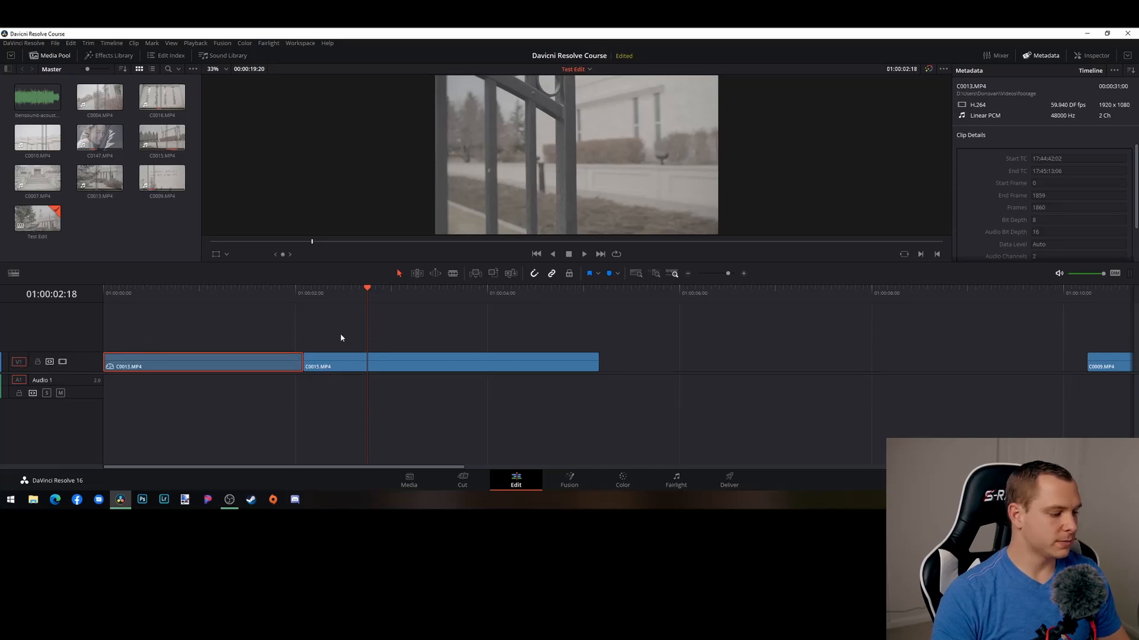
Split the first C0015.MP4 clip with the Blade tool at 01:00:04:10 and return to the Selection tool
drag(367, 289, 529, 317)
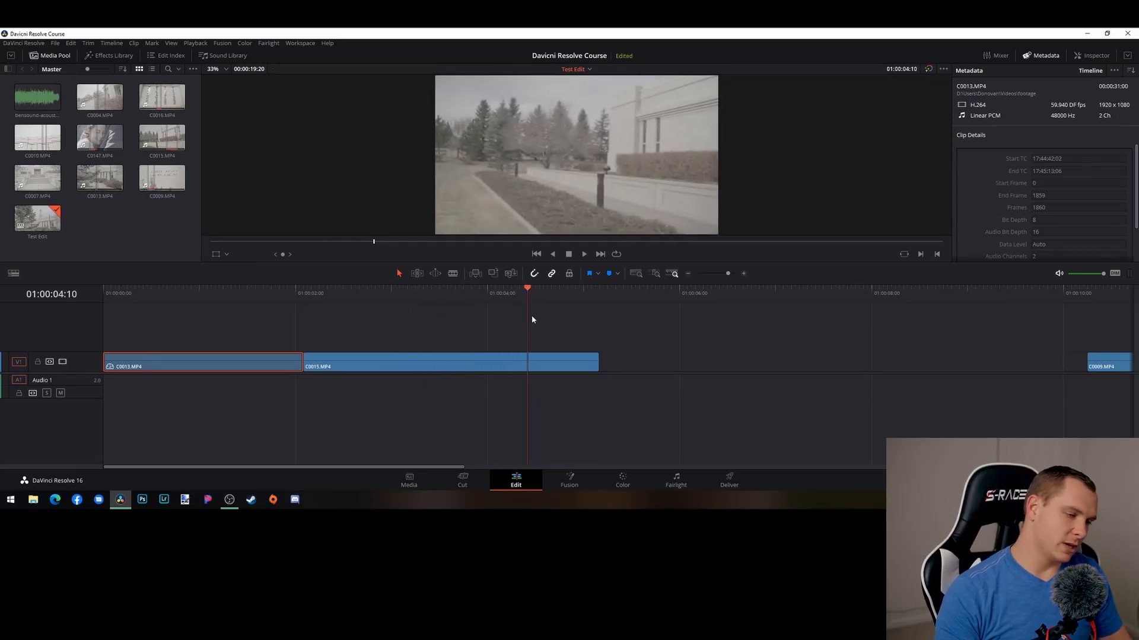
key(b)
click(527, 363)
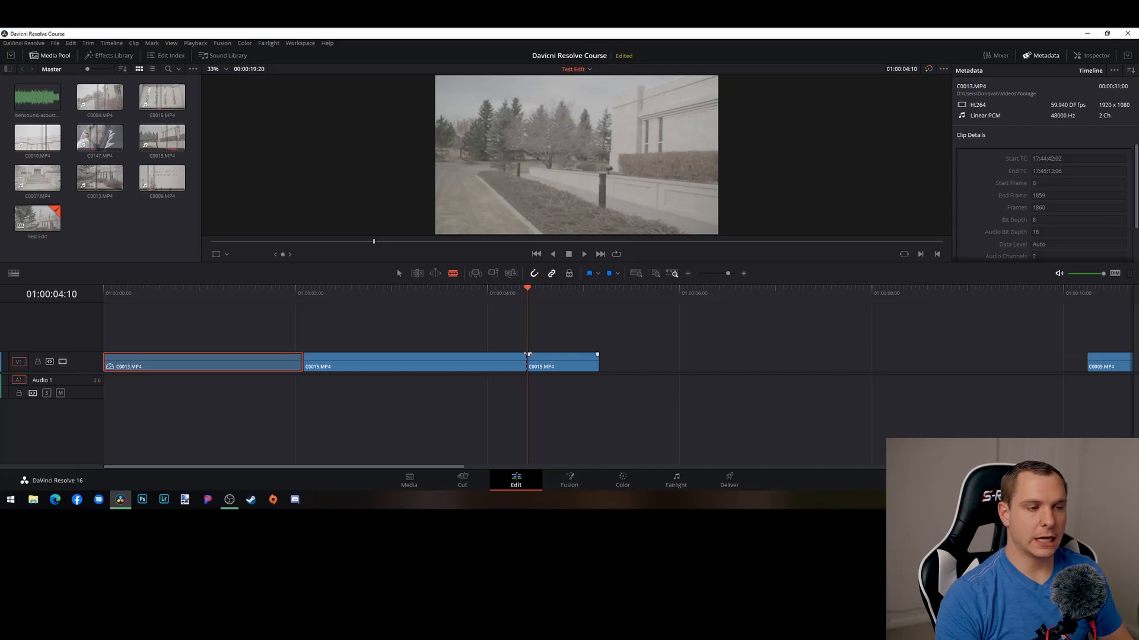
key(a)
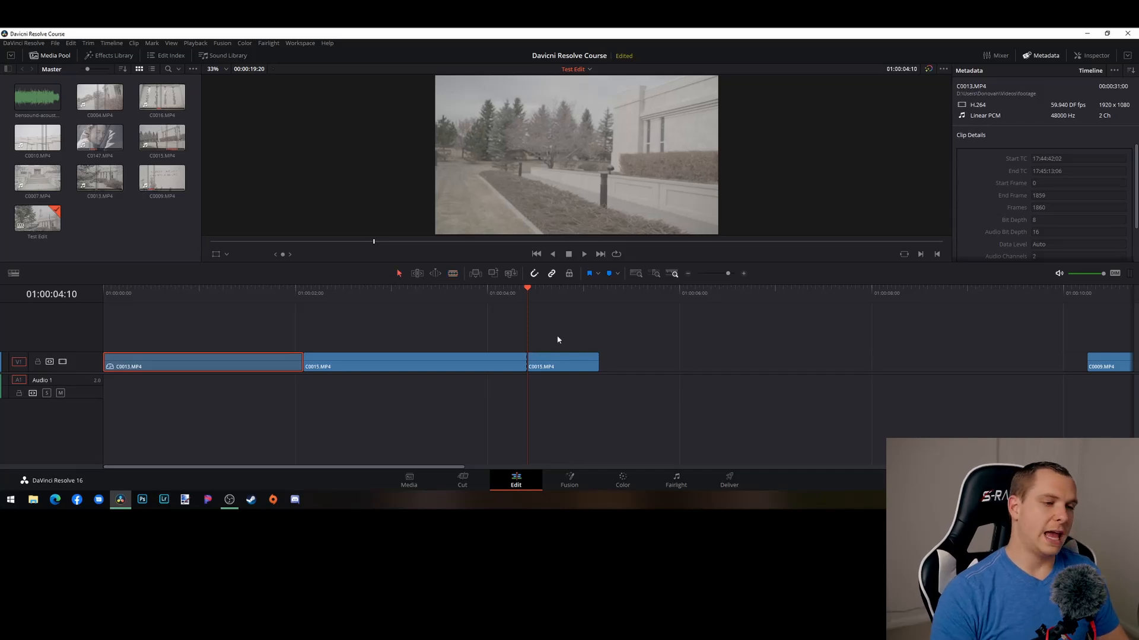
Slow the second piece of C0015.MP4 to about 40% speed by stretching it with retime controls, then hide the controls
click(562, 365)
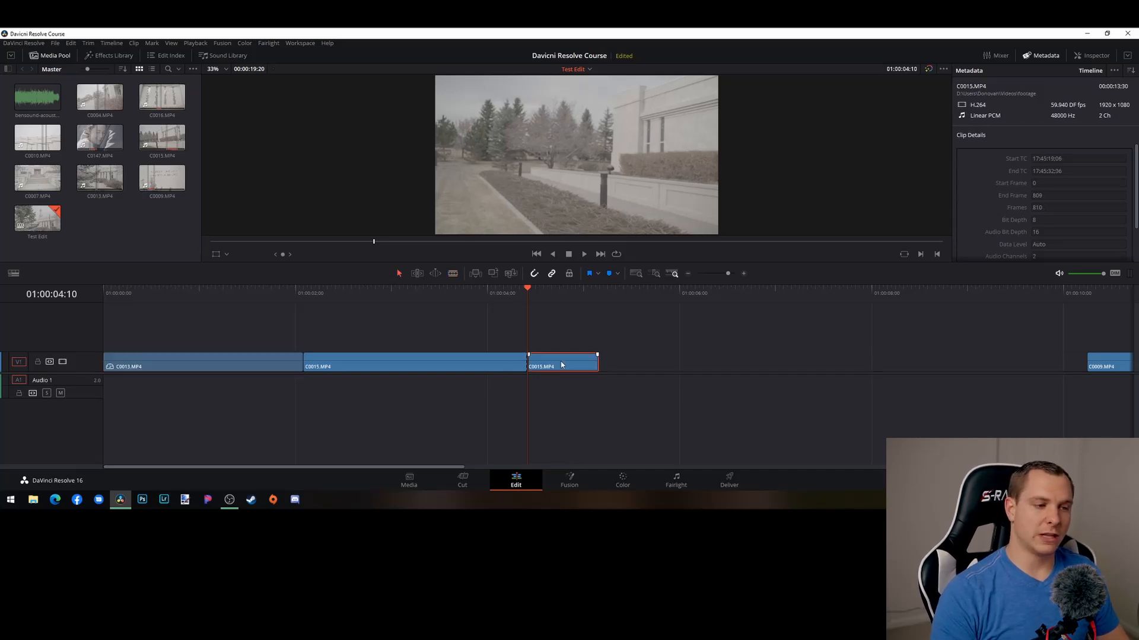
drag(522, 292, 556, 297)
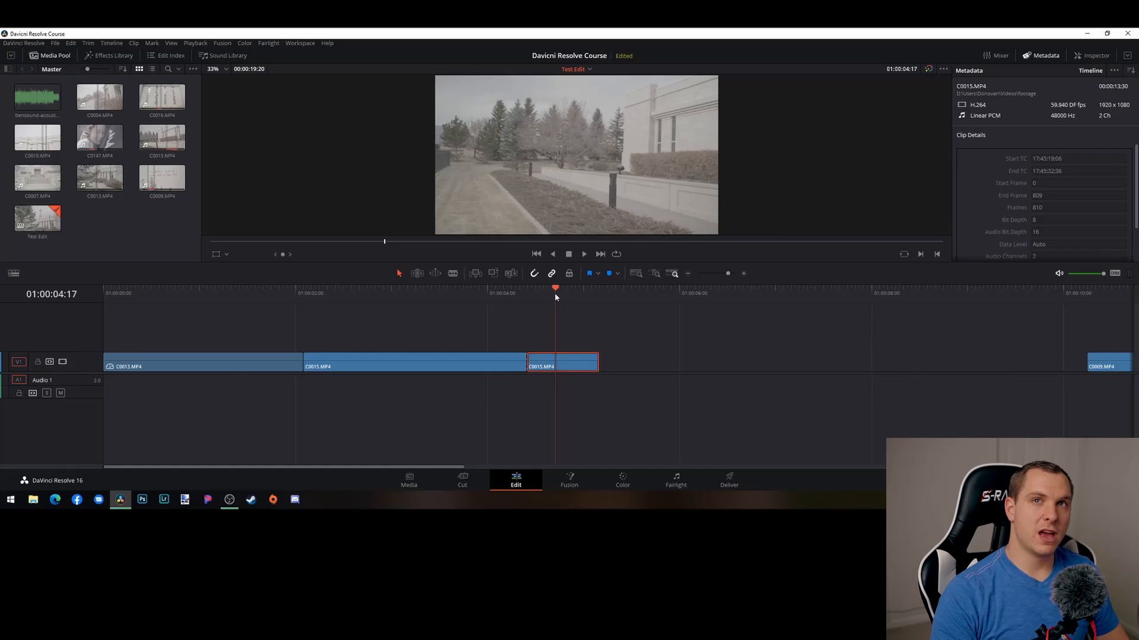
key(ctrl+r)
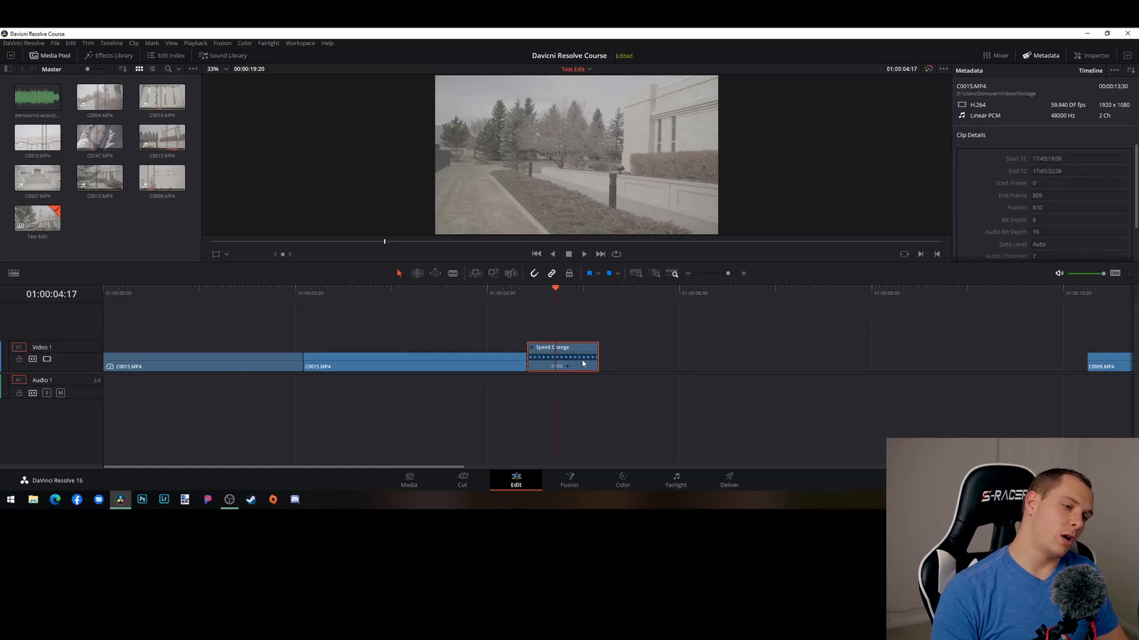
drag(593, 350, 707, 347)
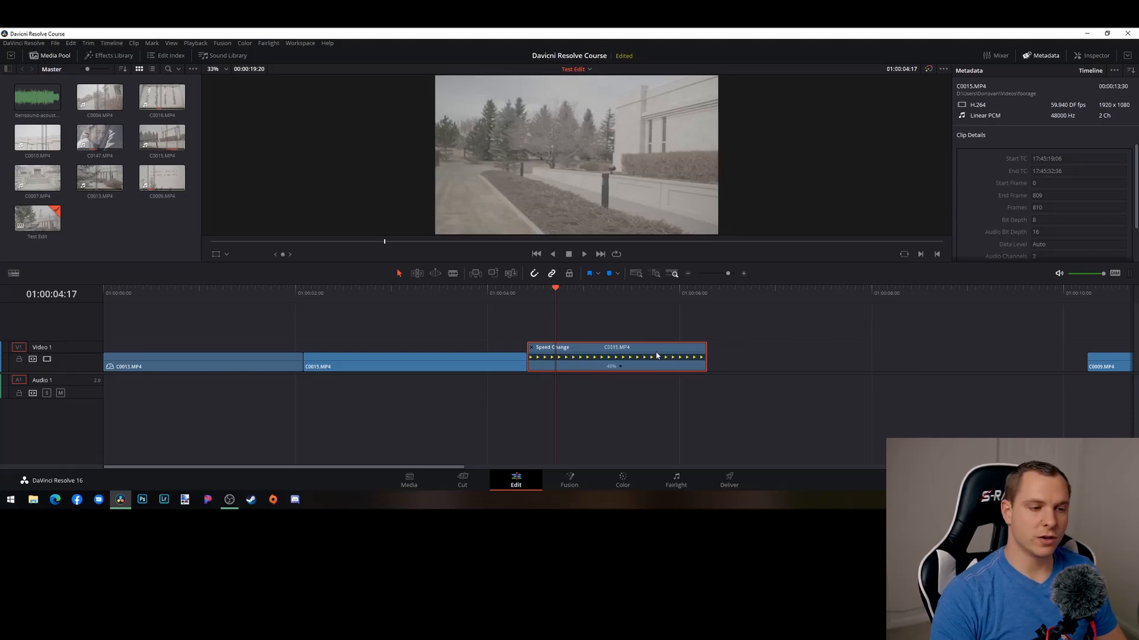
key(ctrl+r)
scroll(620, 348, down, 1)
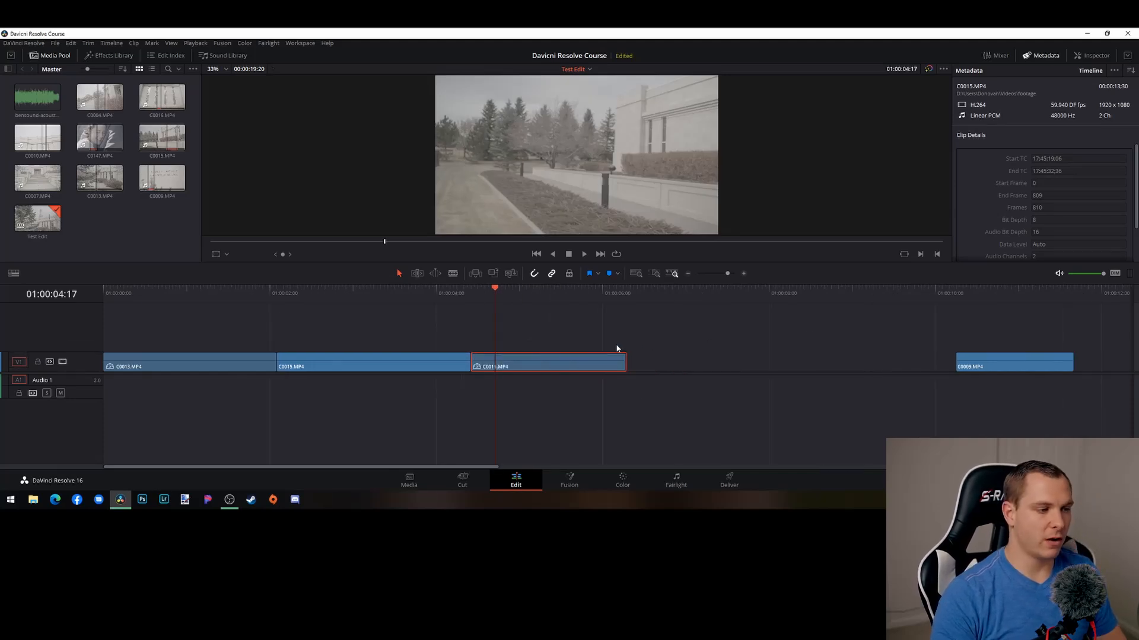
Play back the opening clips, first from 01:00:02:06 and again from the timeline start, to review the slowed C0015.MP4 segment
drag(499, 290, 292, 311)
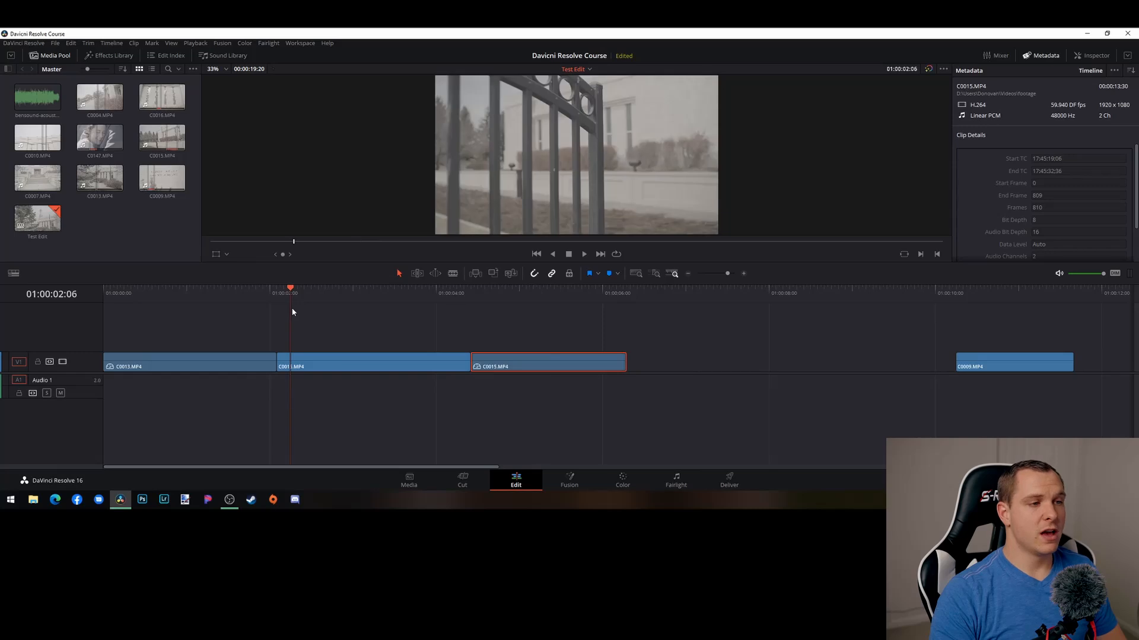
key(space)
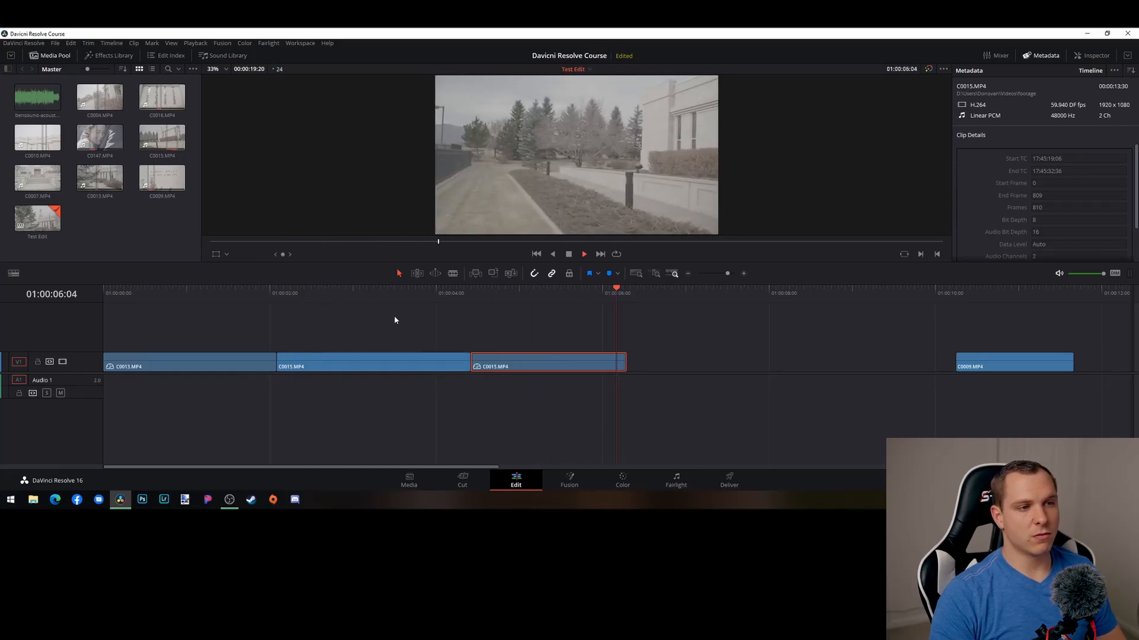
key(space)
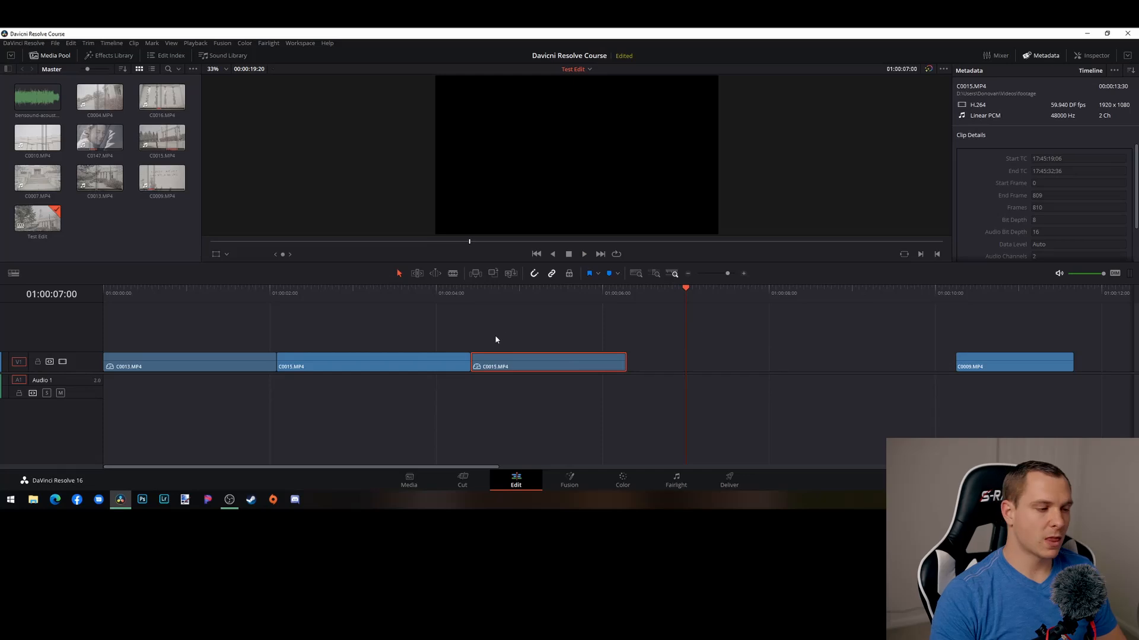
scroll(483, 347, down, 5)
click(511, 335)
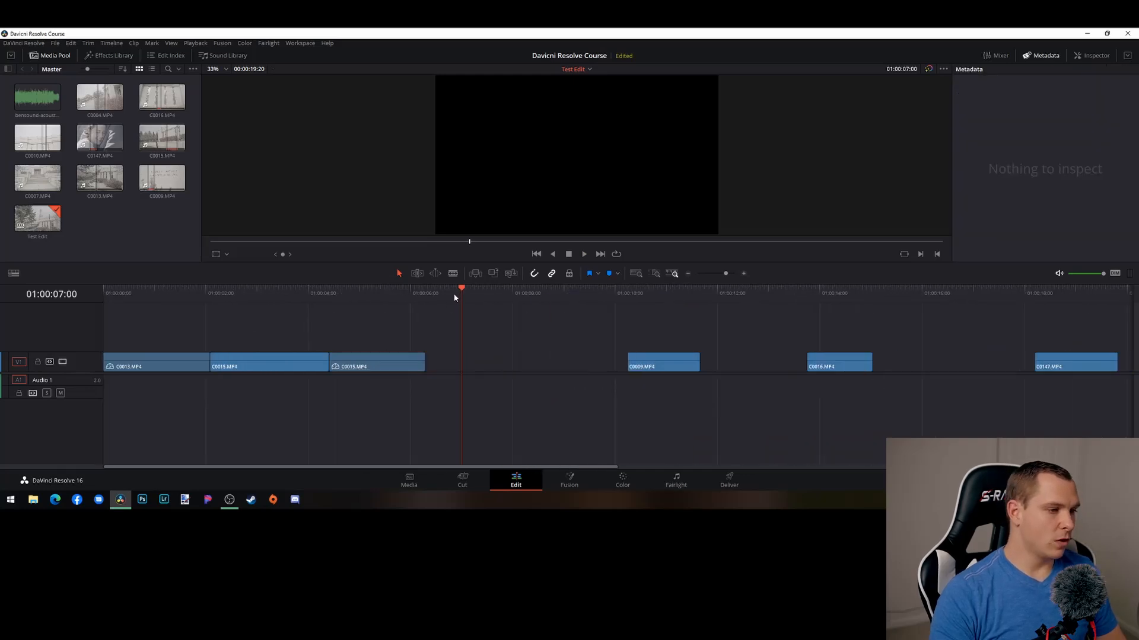
drag(461, 295, 102, 330)
key(space)
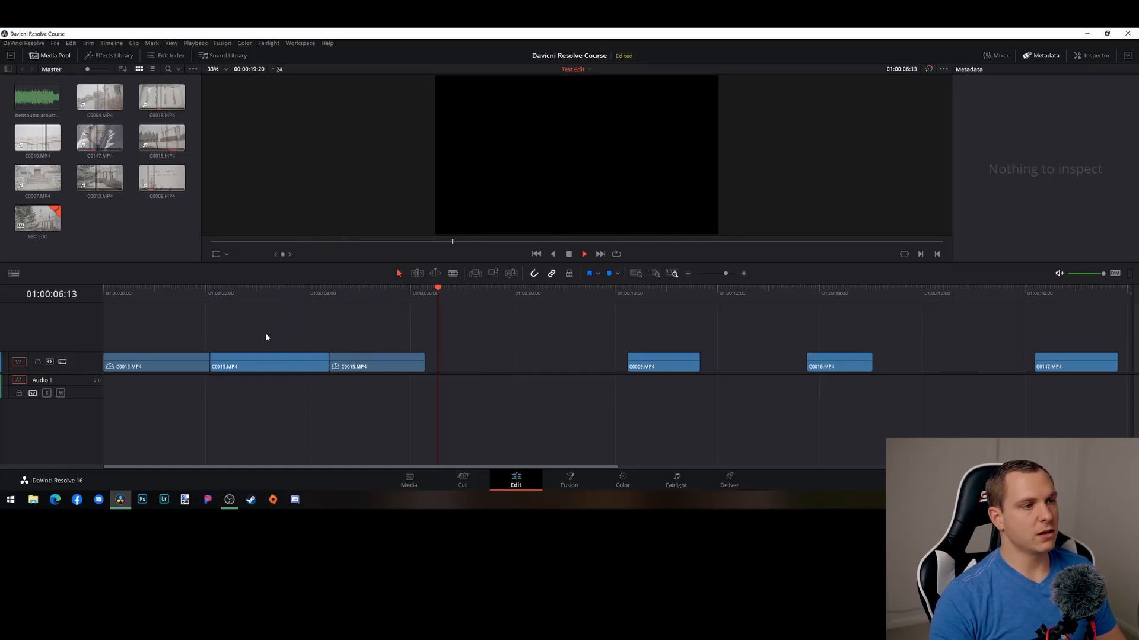
key(space)
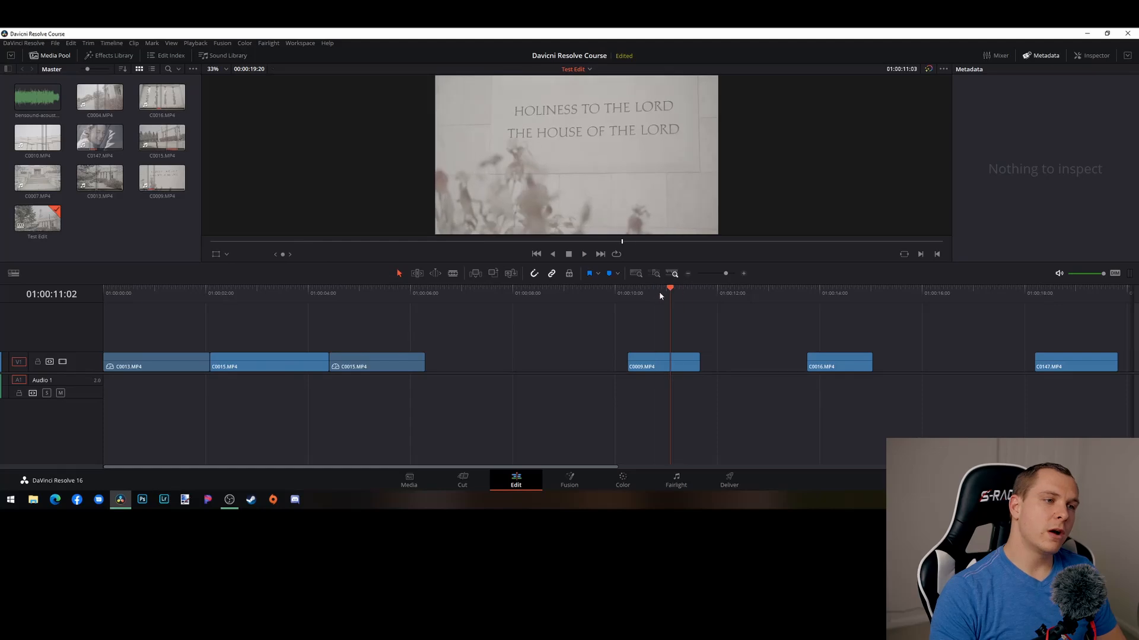
click(673, 363)
drag(673, 363, 473, 364)
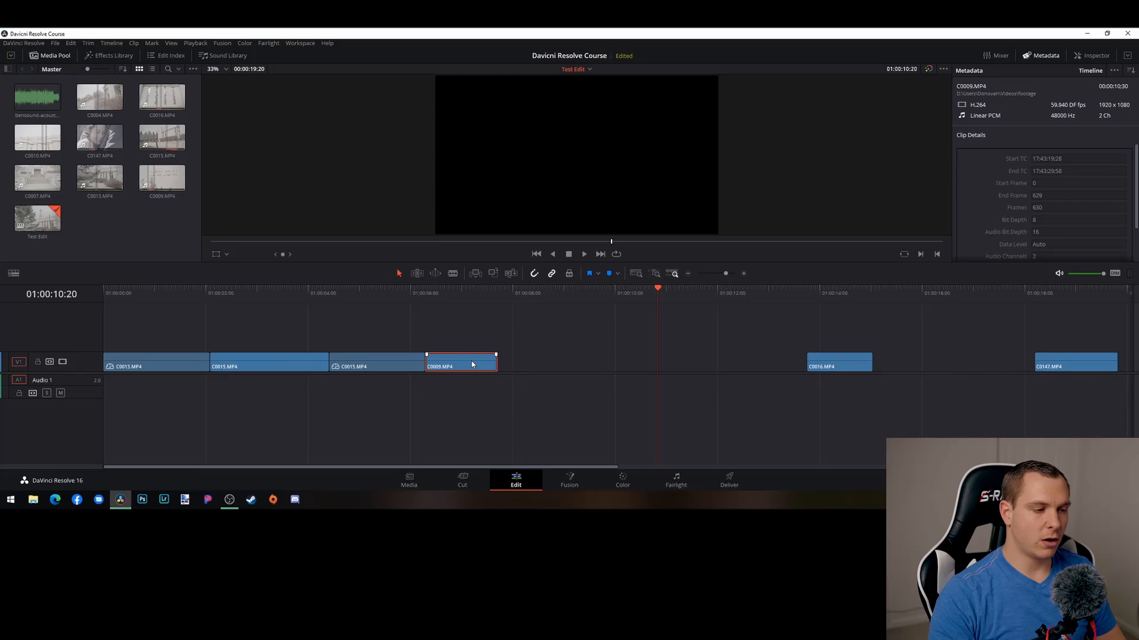
key(ctrl+z)
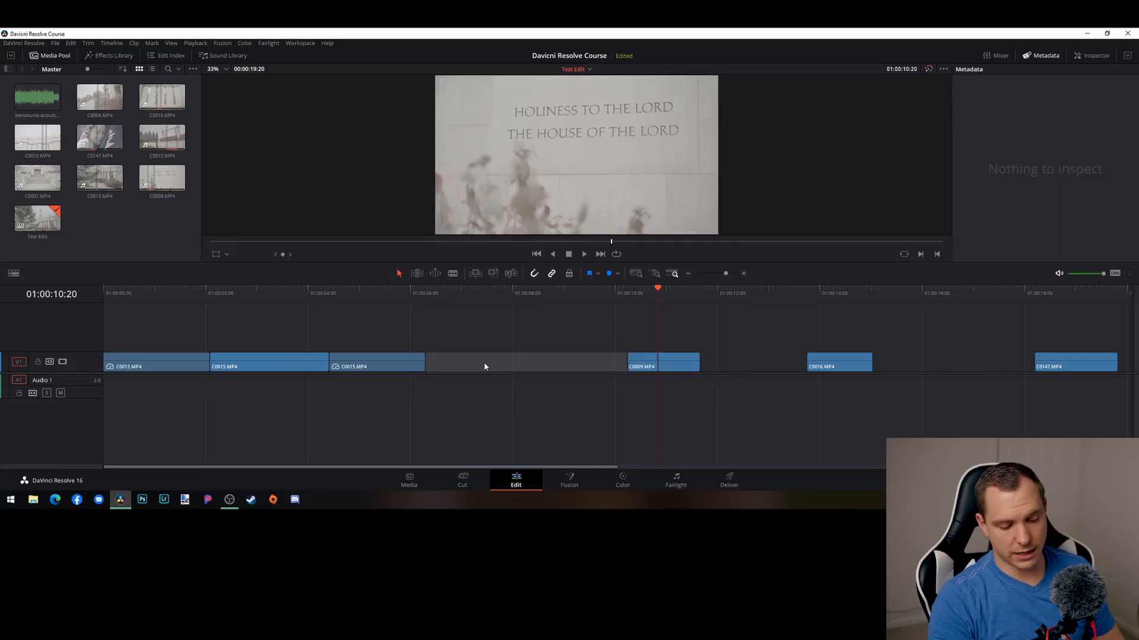
Ripple delete the empty gap between C0015.MP4 and C0009.MP4, and select the C0009.MP4 clip
key(Delete)
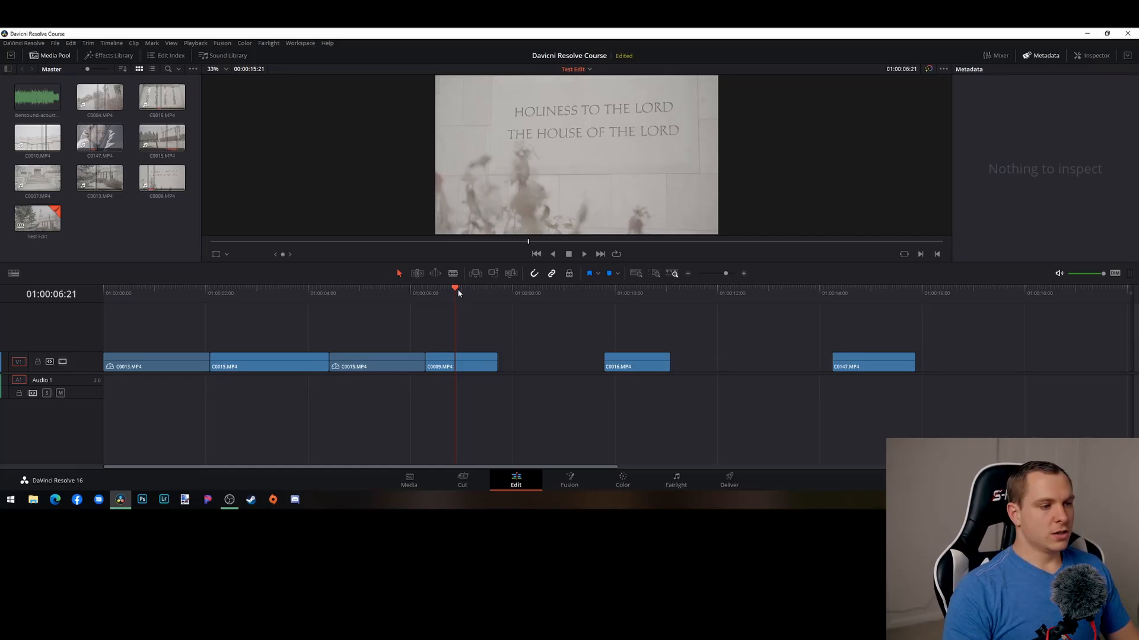
mouse_move(457, 290)
mouse_down()
mouse_move(467, 290)
mouse_move(455, 296)
mouse_up()
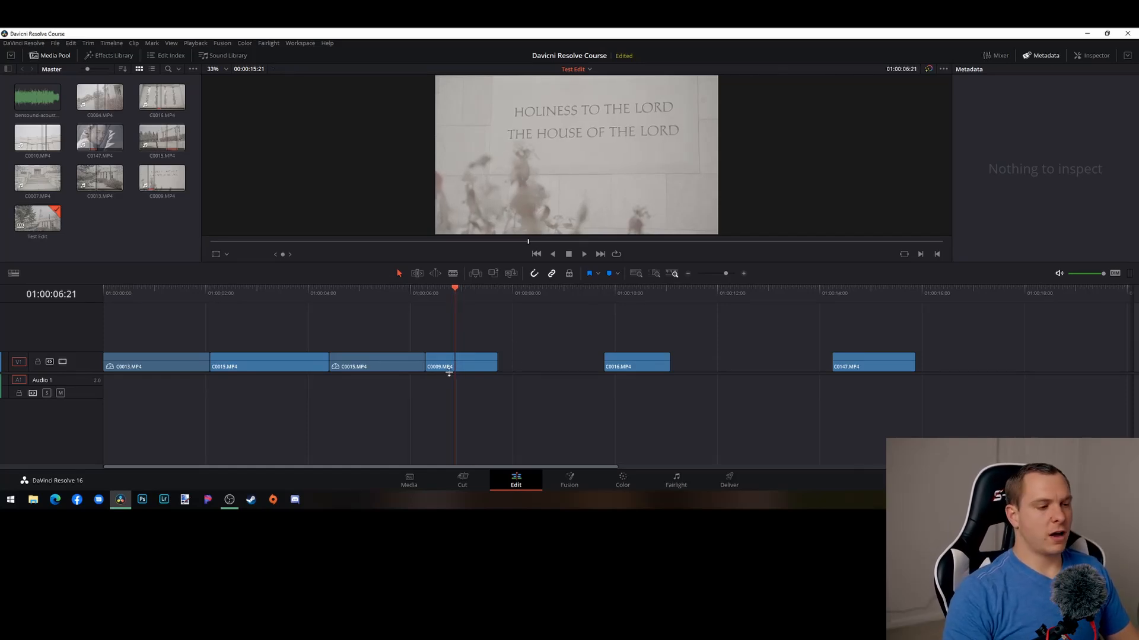
click(473, 364)
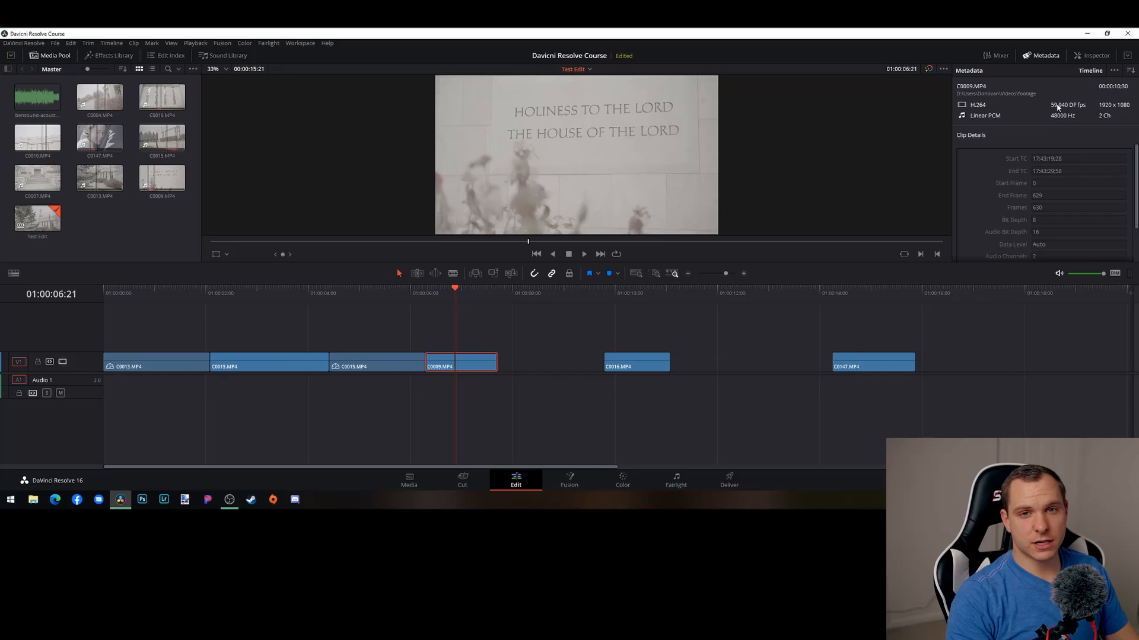
Move the C0016.MP4 and C0147.MP4 clips together about 3 seconds later to leave room after C0009.MP4
drag(571, 318, 865, 373)
drag(867, 359, 1035, 358)
click(605, 353)
Slow the C0009.MP4 clip to about 40% speed by stretching its end with retime controls, then hide the controls
click(480, 358)
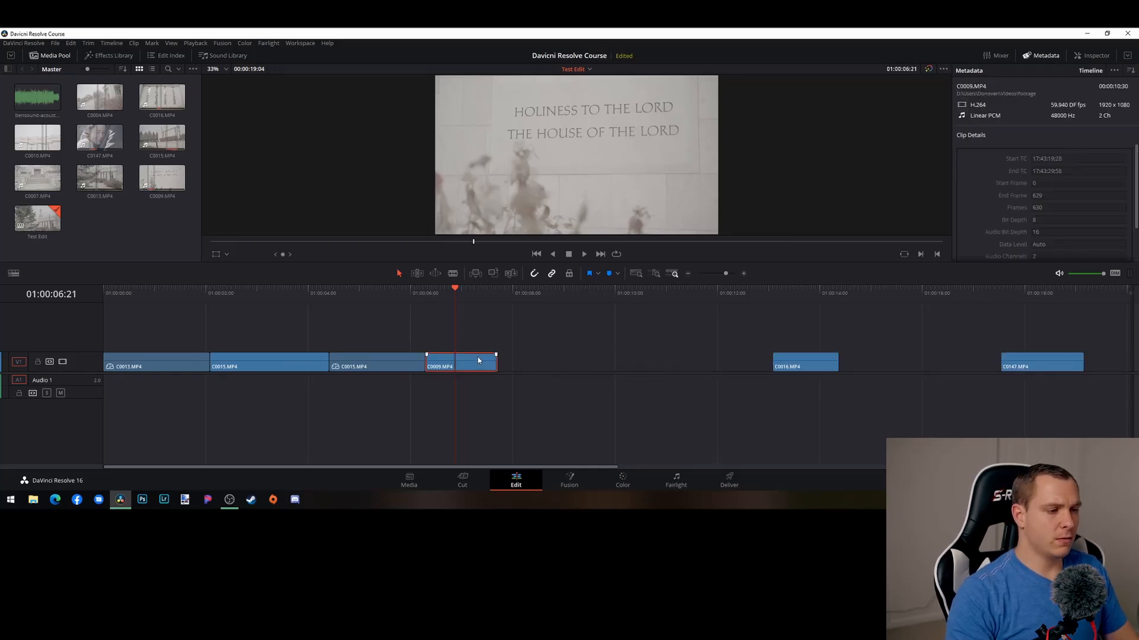
key(ctrl+r)
drag(493, 347, 613, 348)
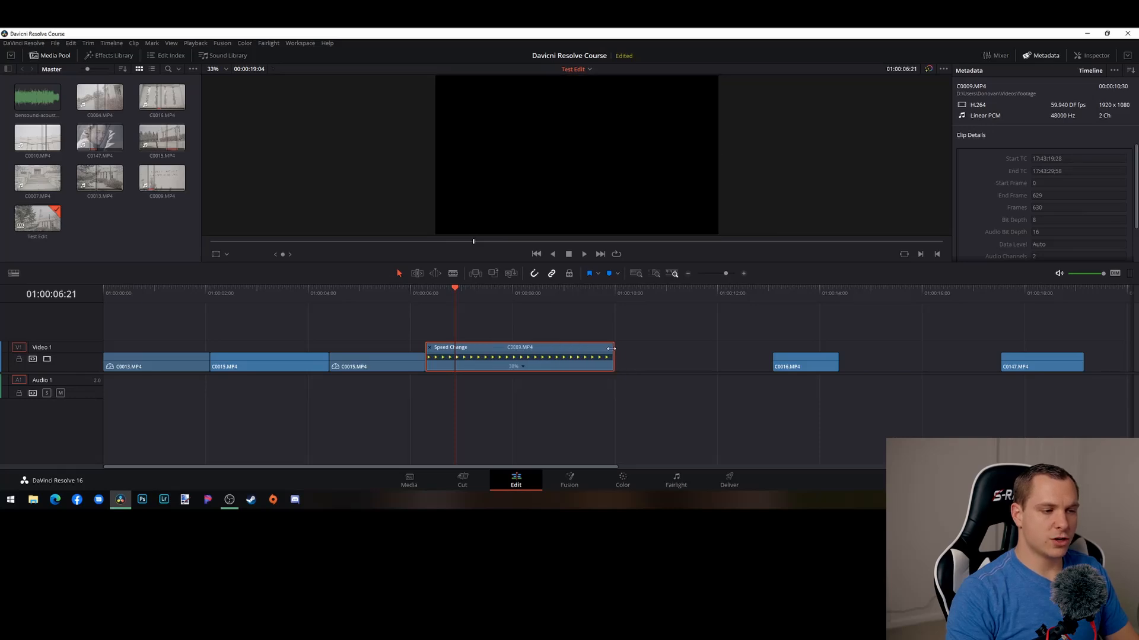
click(577, 337)
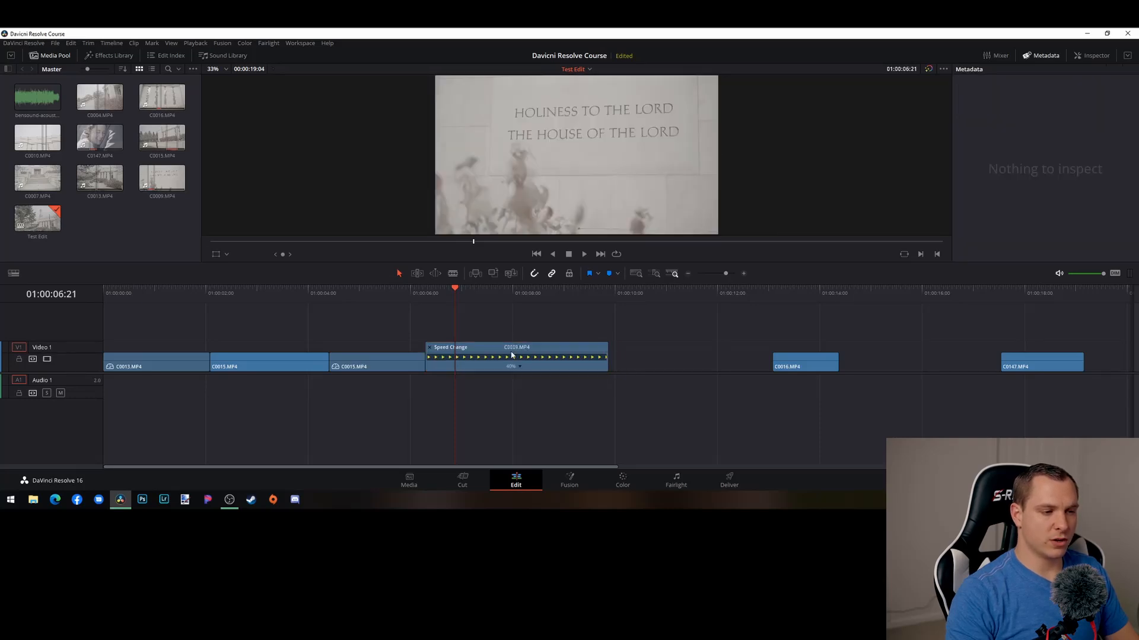
click(557, 369)
key(ctrl+r)
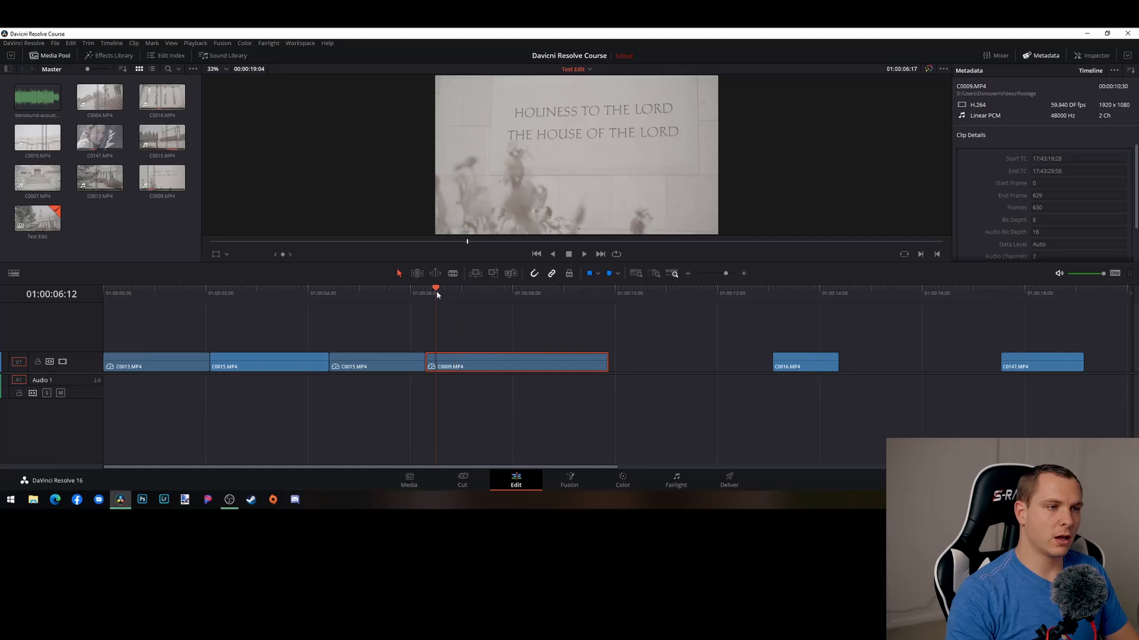
Play back the slowed C0009.MP4 clip and the sequence leading into it to judge the pacing
key(space)
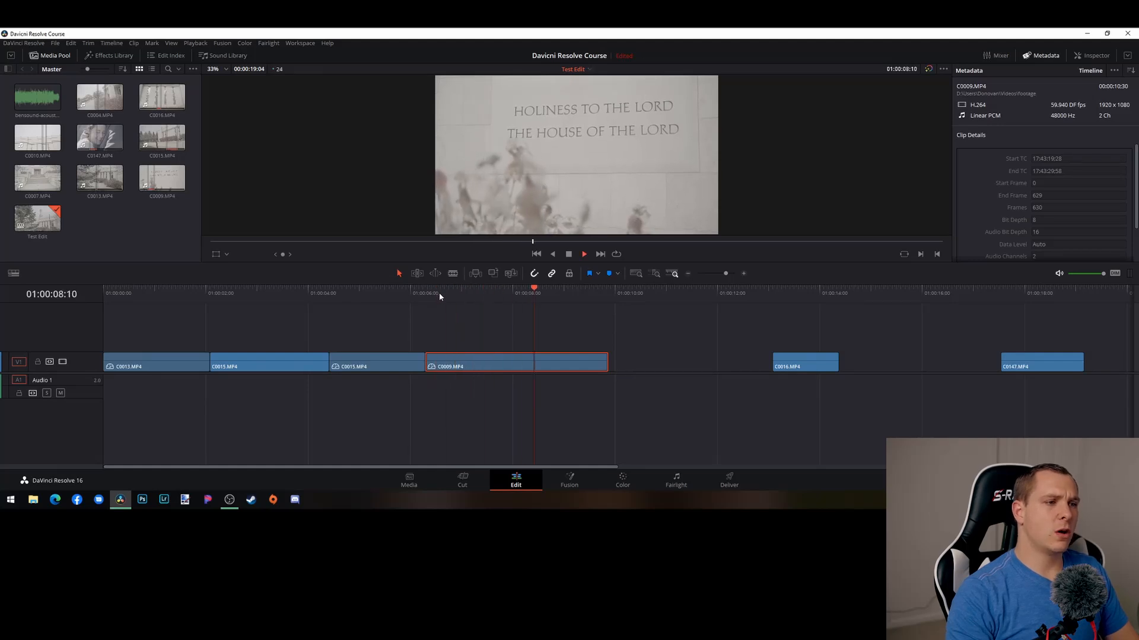
scroll(572, 359, down, 2)
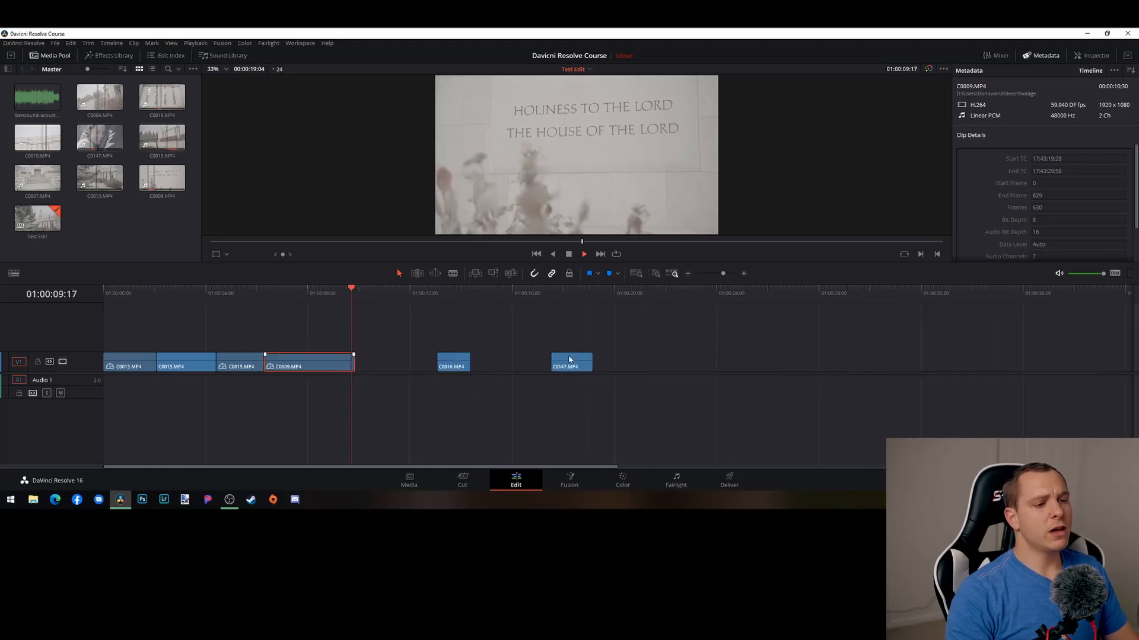
key(space)
drag(362, 293, 95, 322)
key(space)
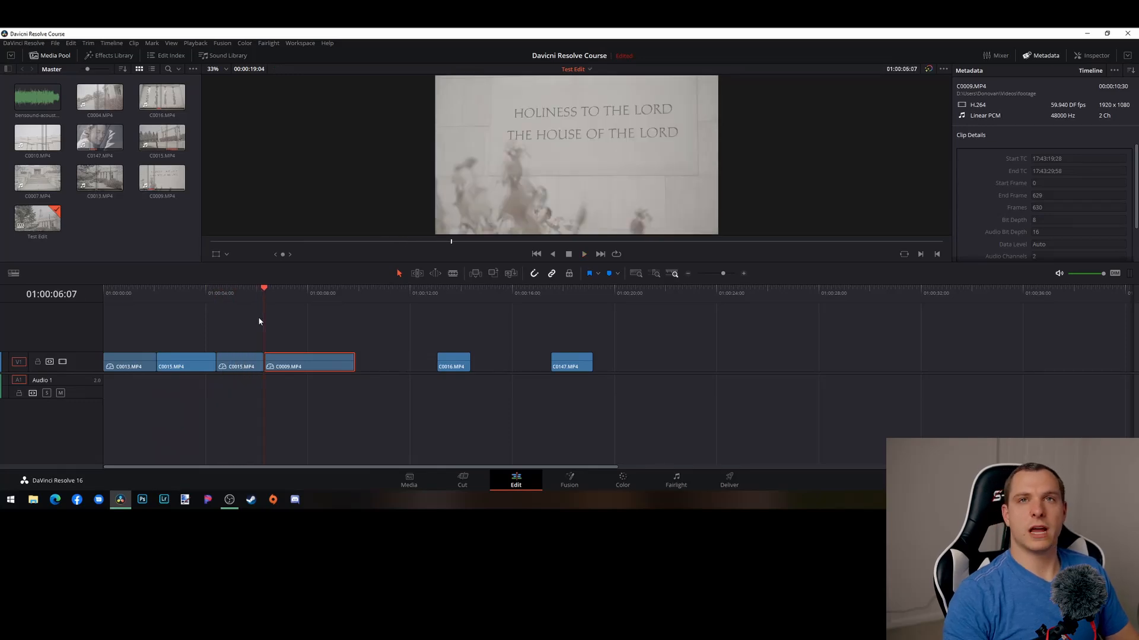
key(space)
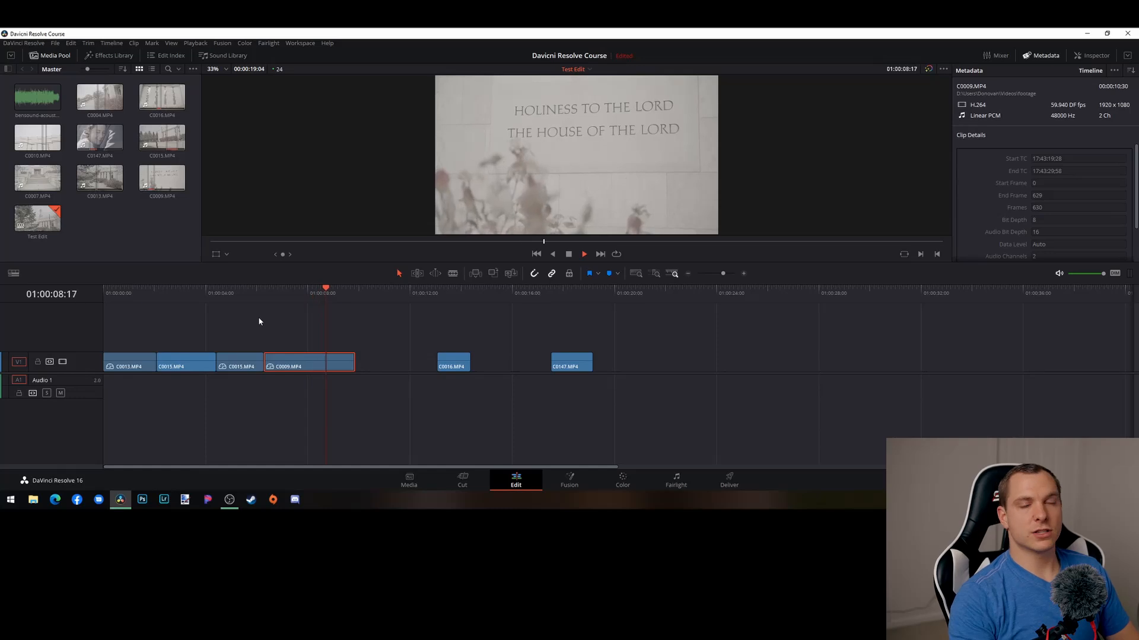
key(space)
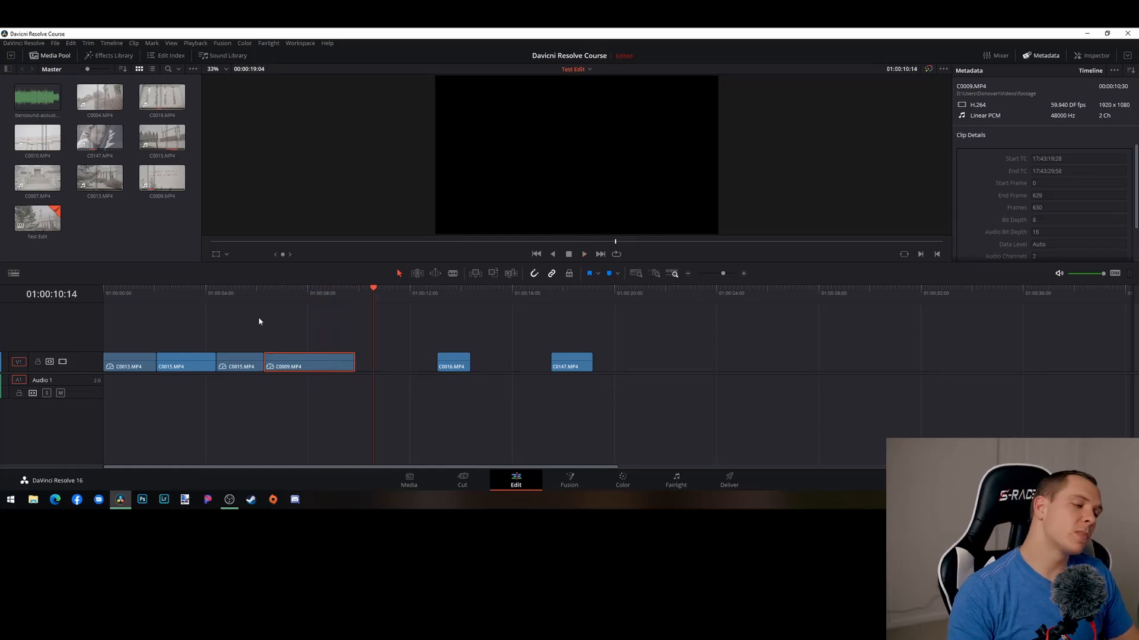
Split the slowed C0009.MP4 clip at 01:00:08:18 with the Blade tool and select the piece after the cut
scroll(290, 366, up, 2)
drag(616, 289, 462, 332)
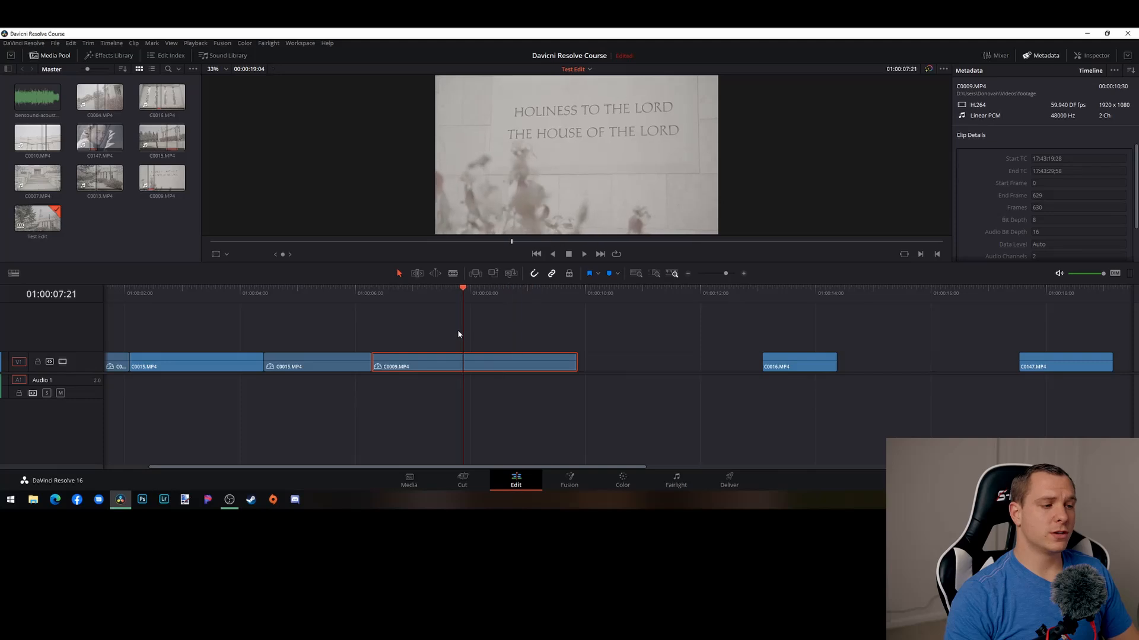
scroll(438, 337, down, 4)
scroll(434, 339, up, 5)
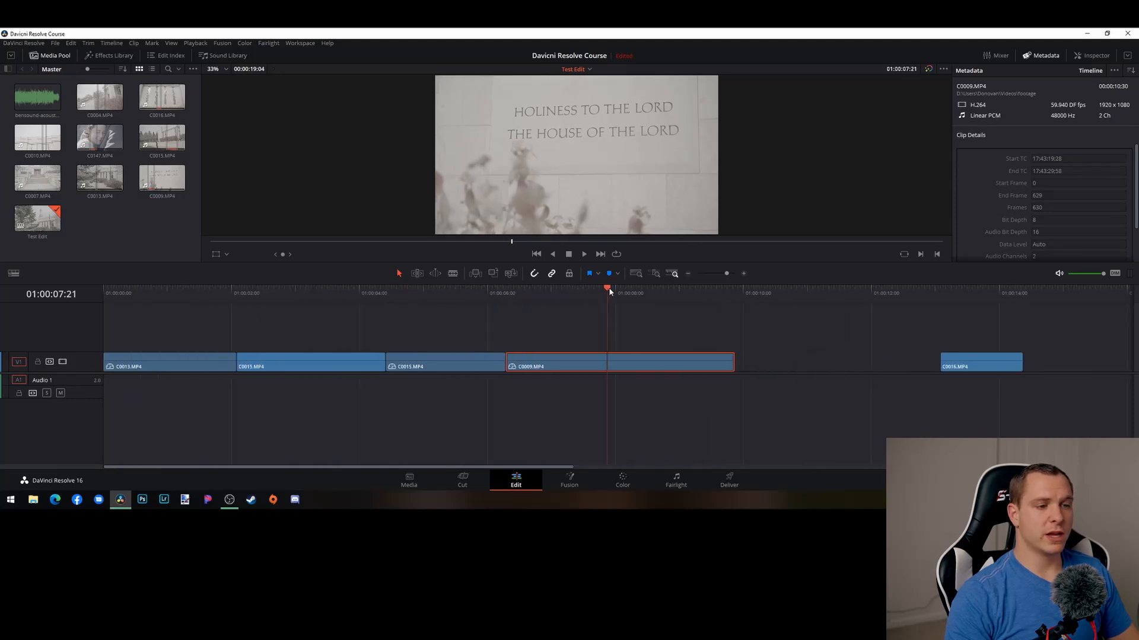
drag(610, 291, 644, 299)
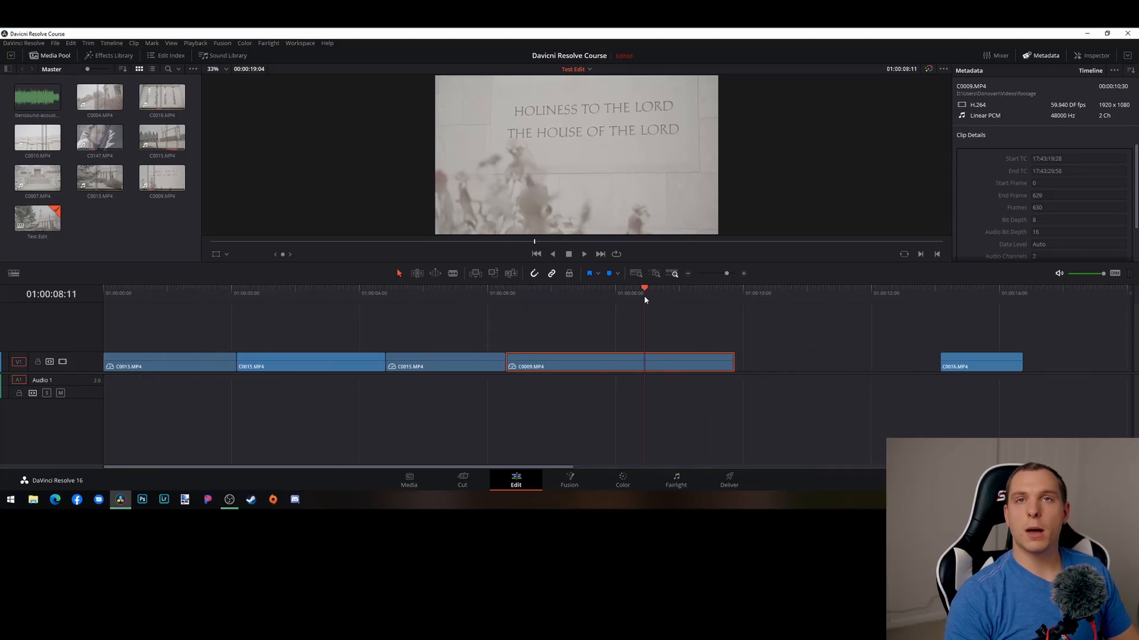
key(b)
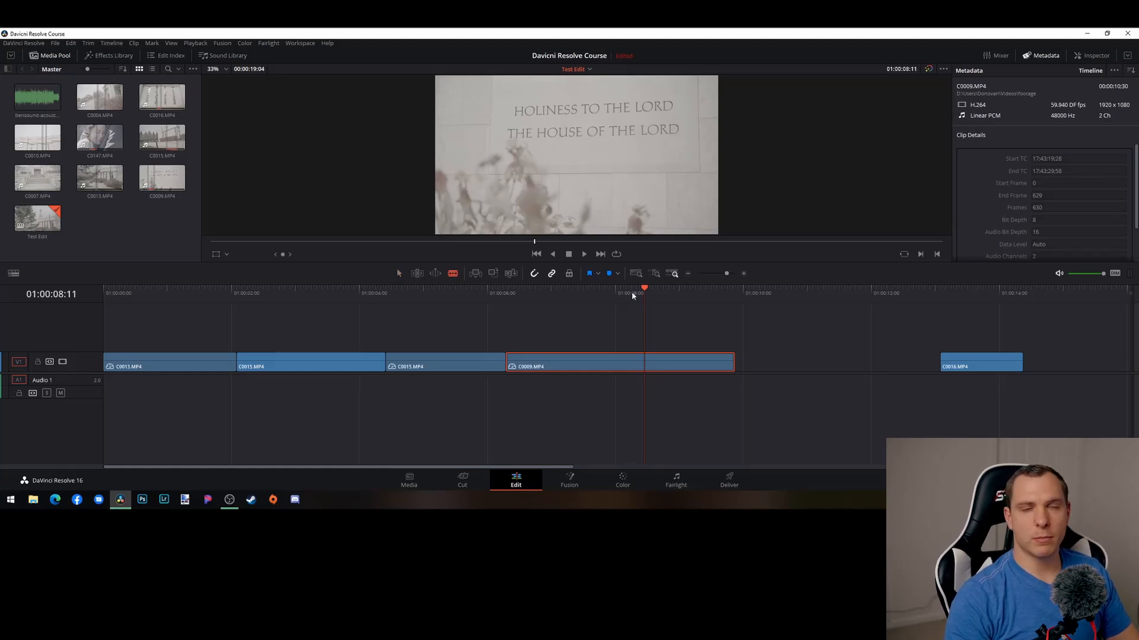
drag(644, 291, 662, 291)
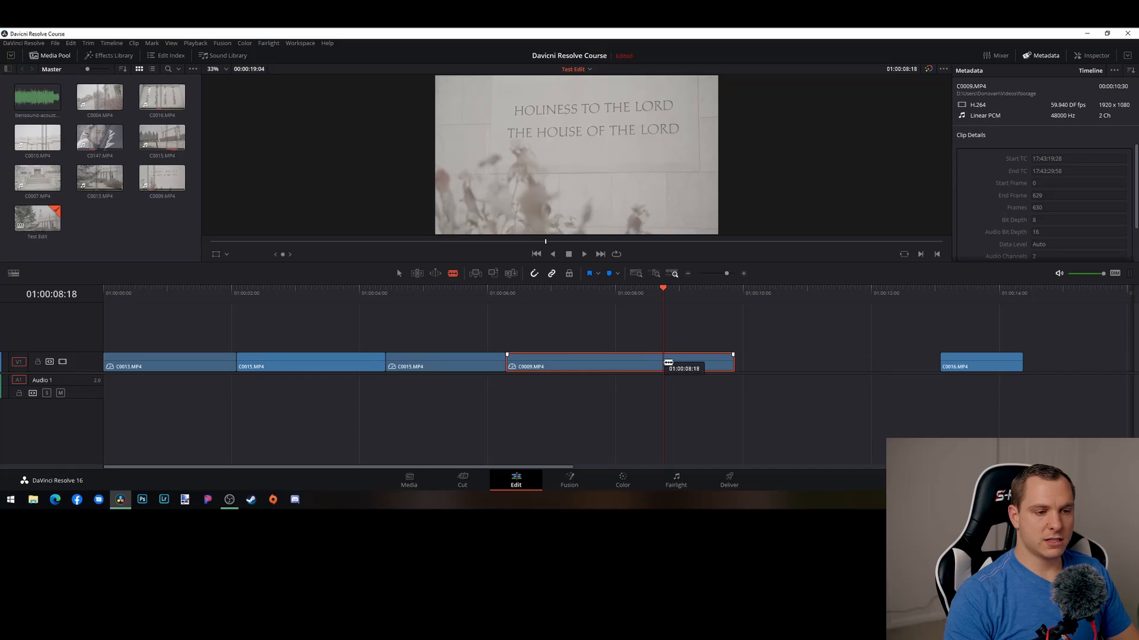
click(665, 363)
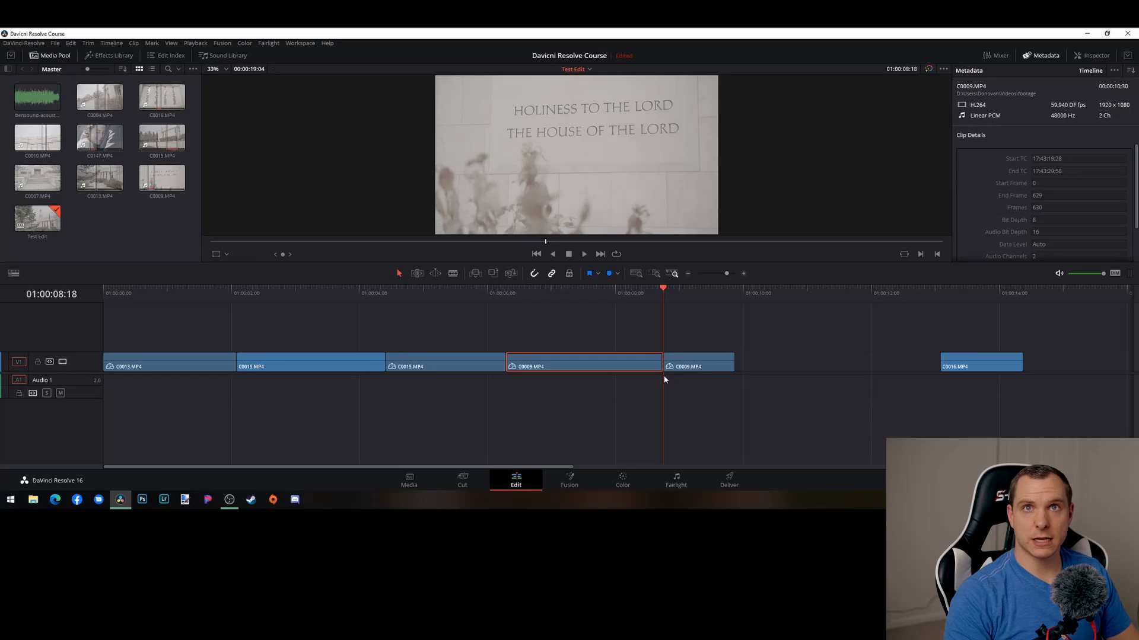
click(691, 366)
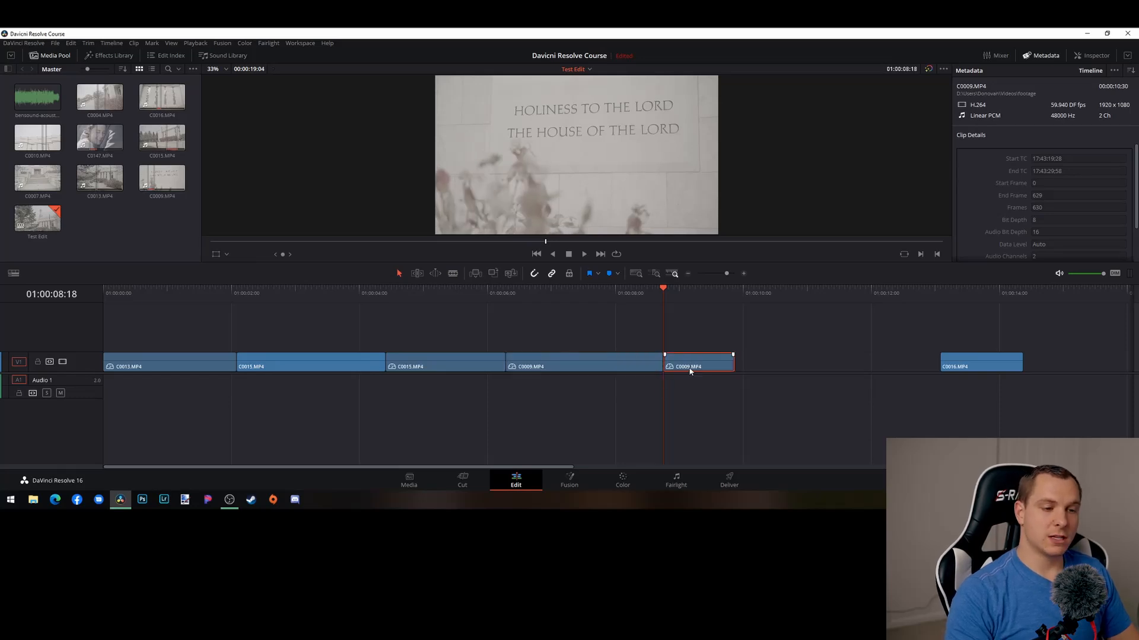
Try deleting the C0009.MP4 piece after the cut, and undo both the deletion and the split
key(BackSpace)
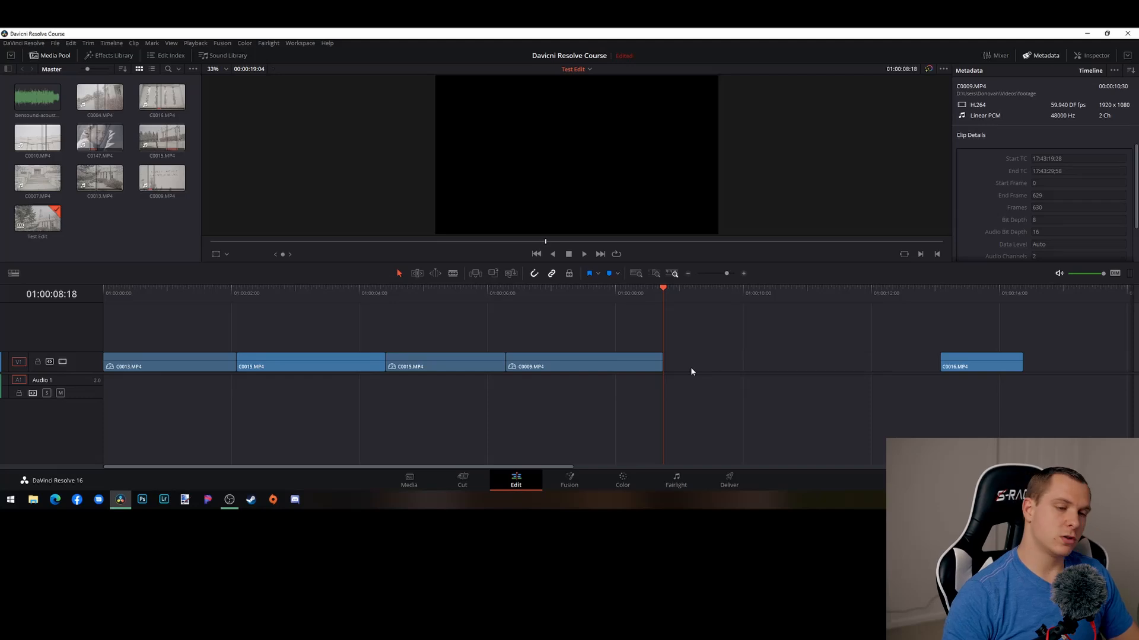
key(ctrl+z)
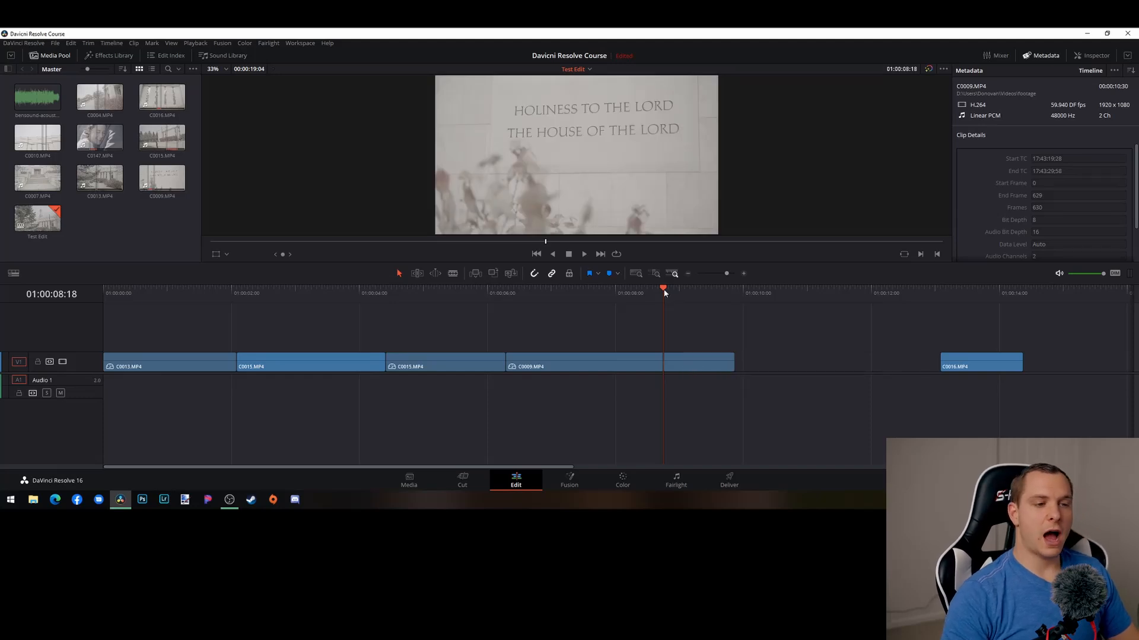
Place the playhead at 01:00:08:21 and trim a short piece off the end of the slowed C0009.MP4 clip
mouse_move(665, 293)
mouse_down()
mouse_move(536, 304)
mouse_move(672, 305)
mouse_up()
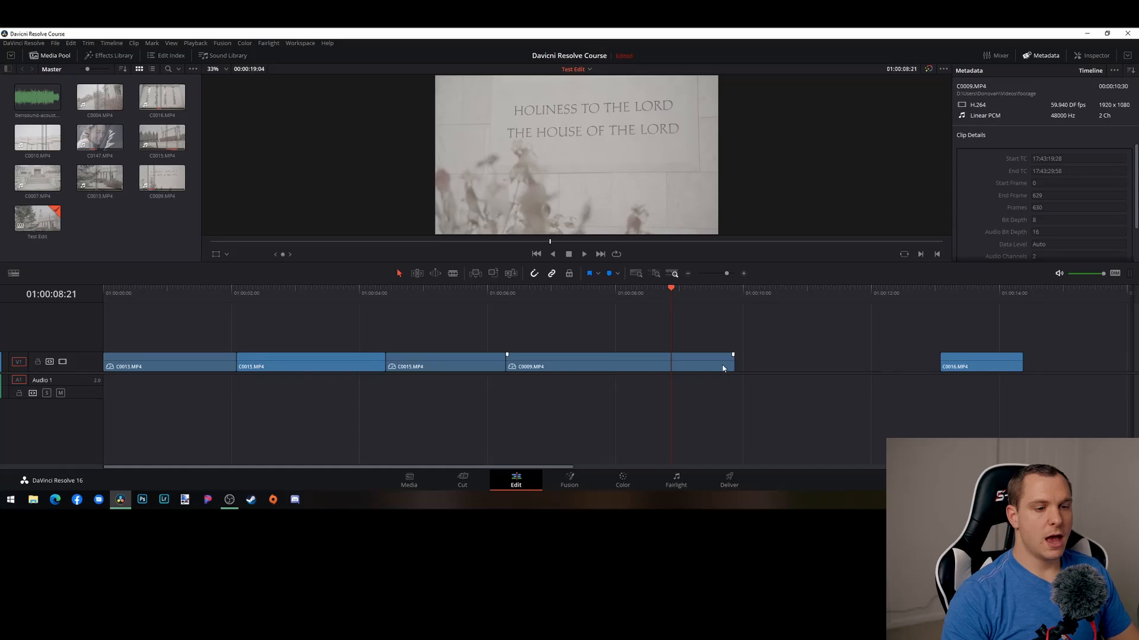
scroll(740, 363, up, 2)
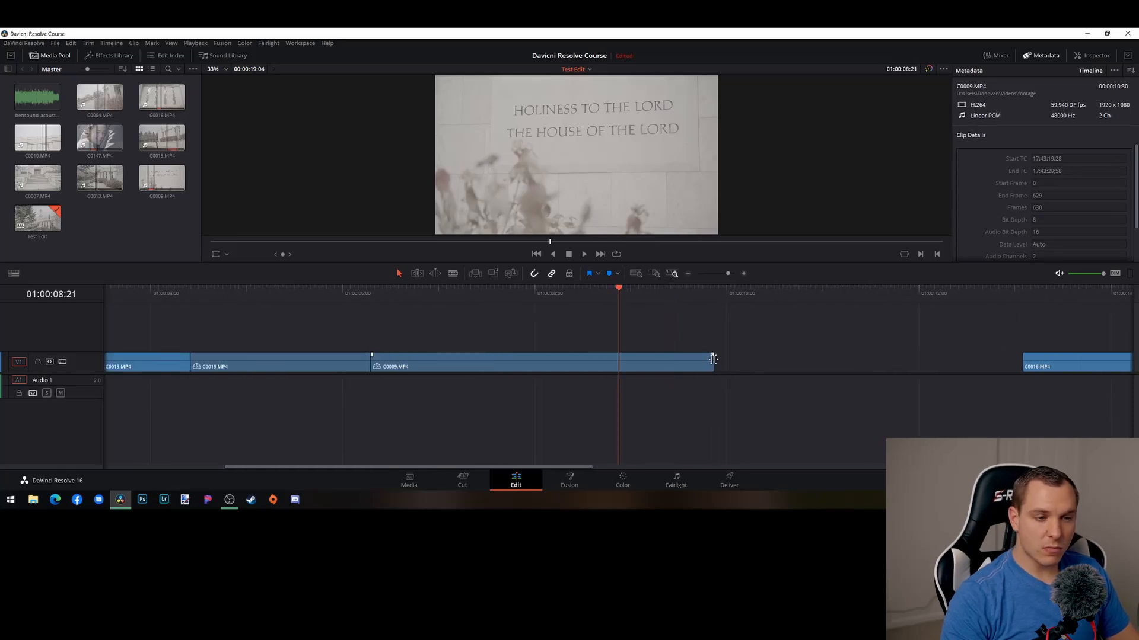
click(719, 357)
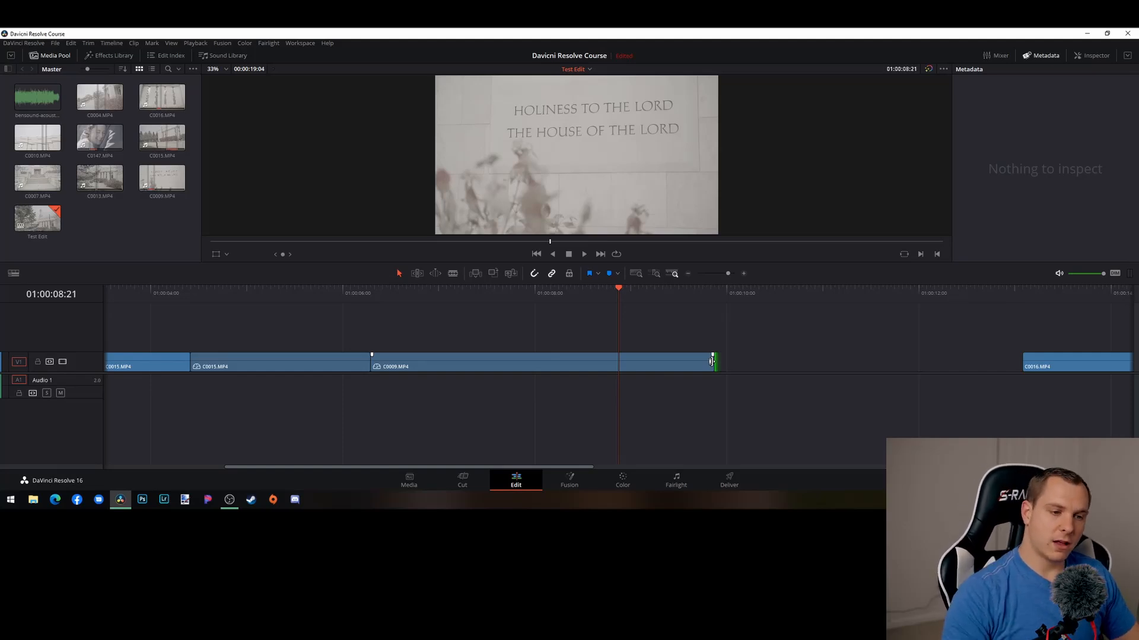
click(712, 362)
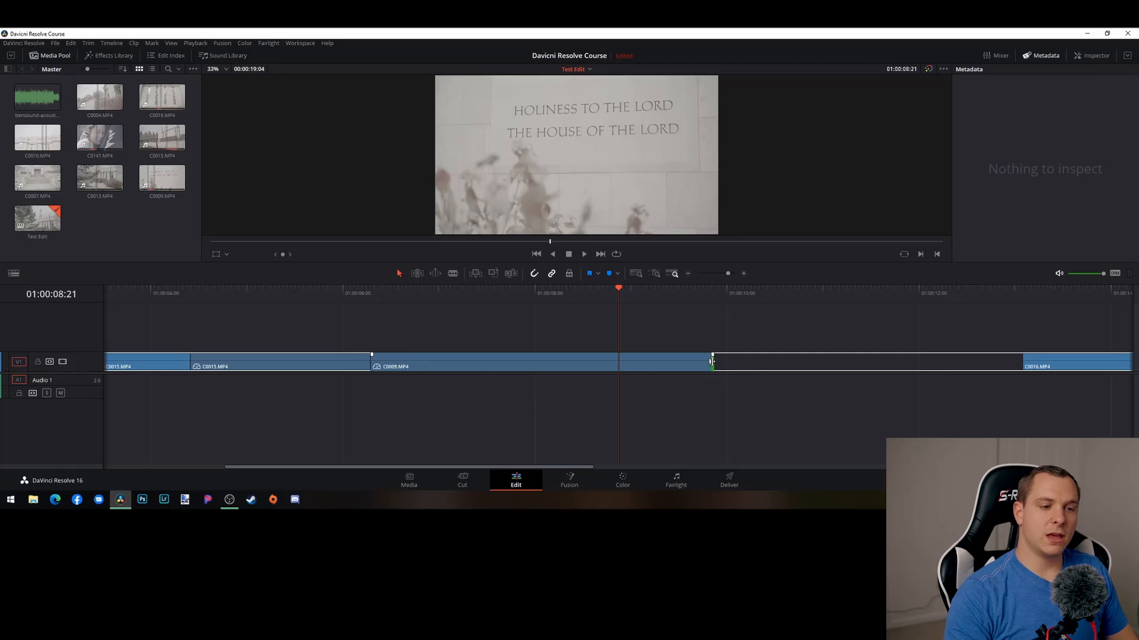
drag(711, 361, 672, 365)
scroll(672, 365, down, 4)
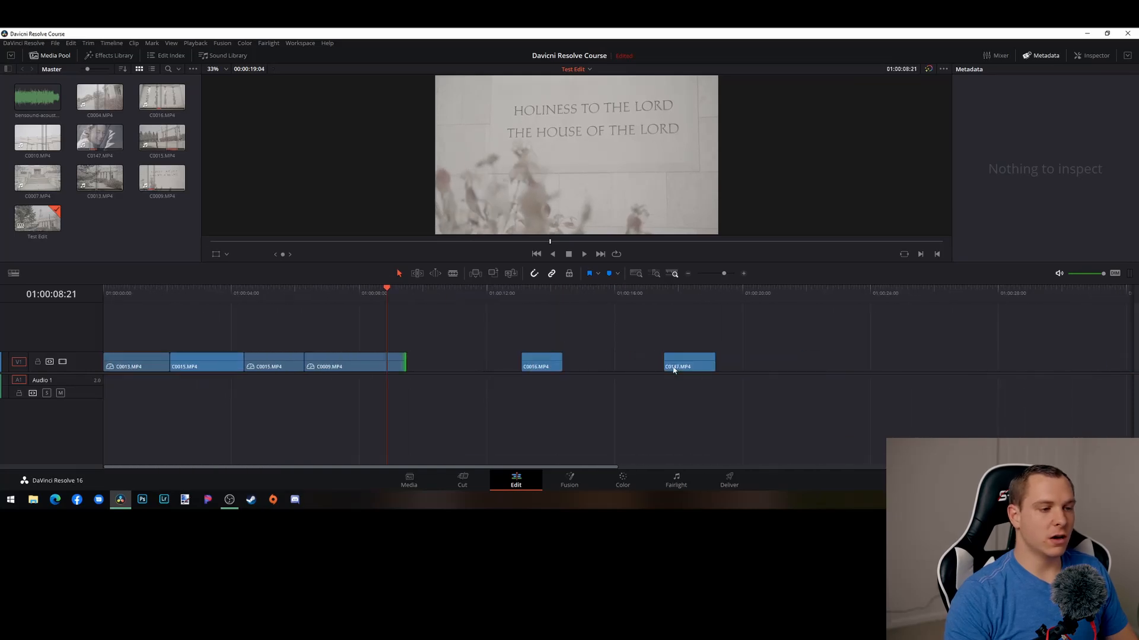
scroll(673, 368, down, 1)
scroll(666, 370, up, 1)
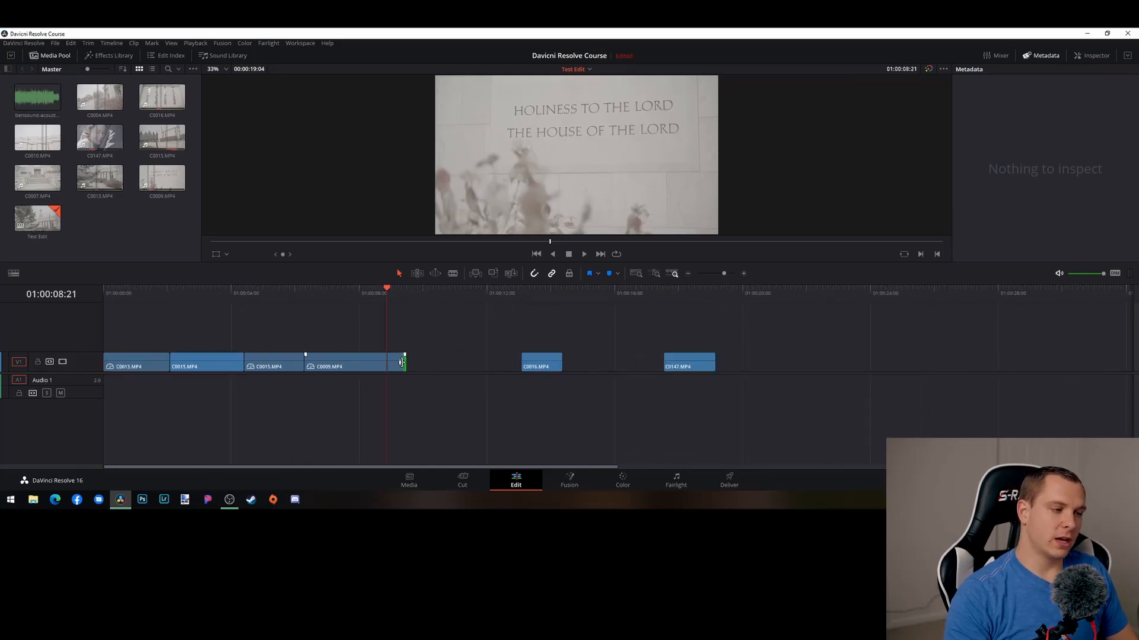
Try extending the end of C0009.MP4 to the limit of its source footage, and undo the extension
drag(401, 362, 401, 363)
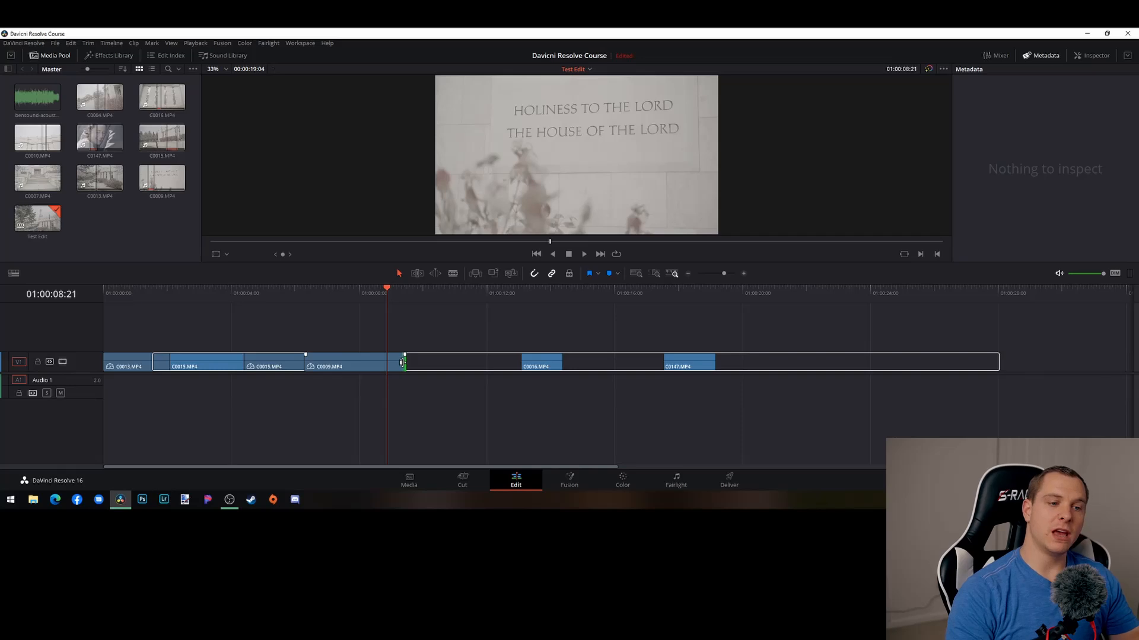
drag(402, 362, 1045, 365)
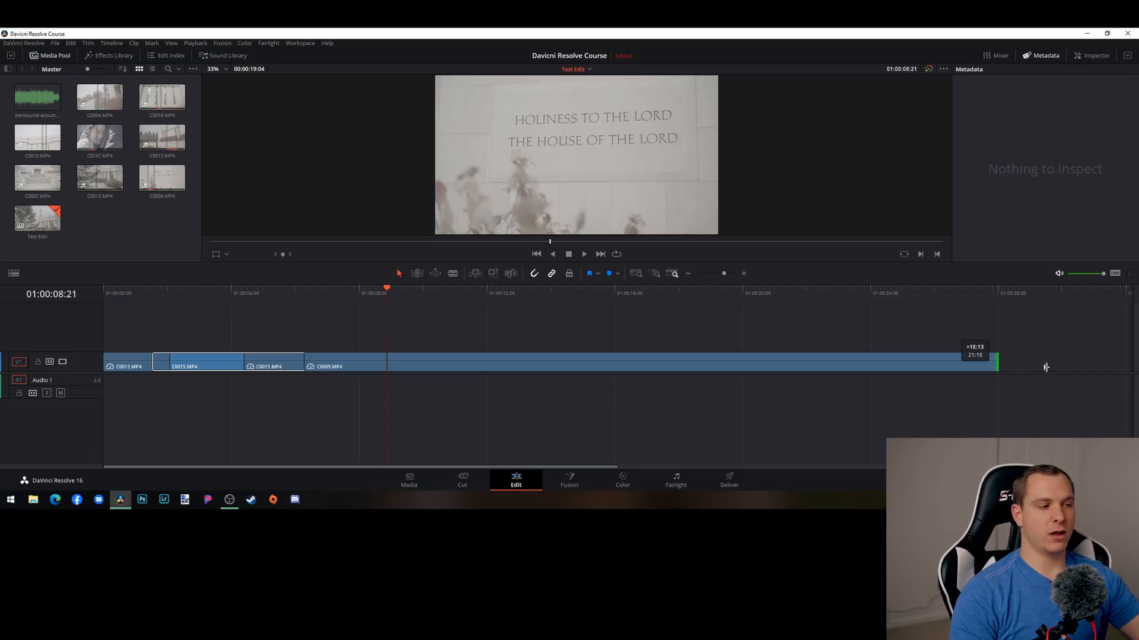
drag(1046, 367, 1040, 365)
key(ctrl+z)
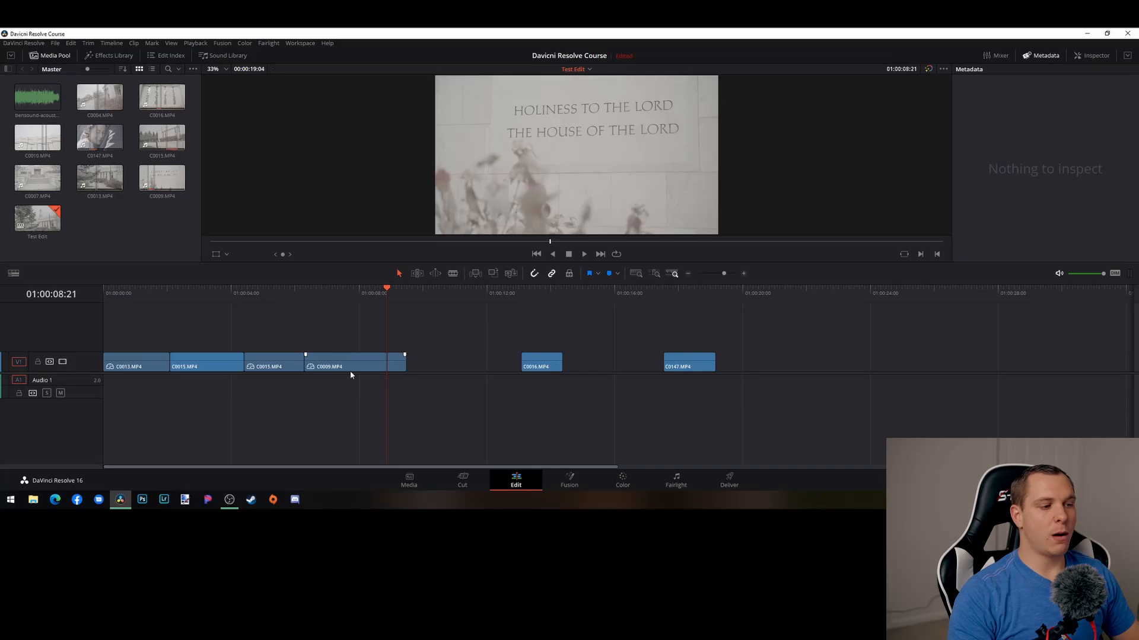
Lengthen C0009.MP4 slightly and trim its end back to the playhead at 01:00:08:21
drag(403, 363, 413, 364)
key(ctrl+=)
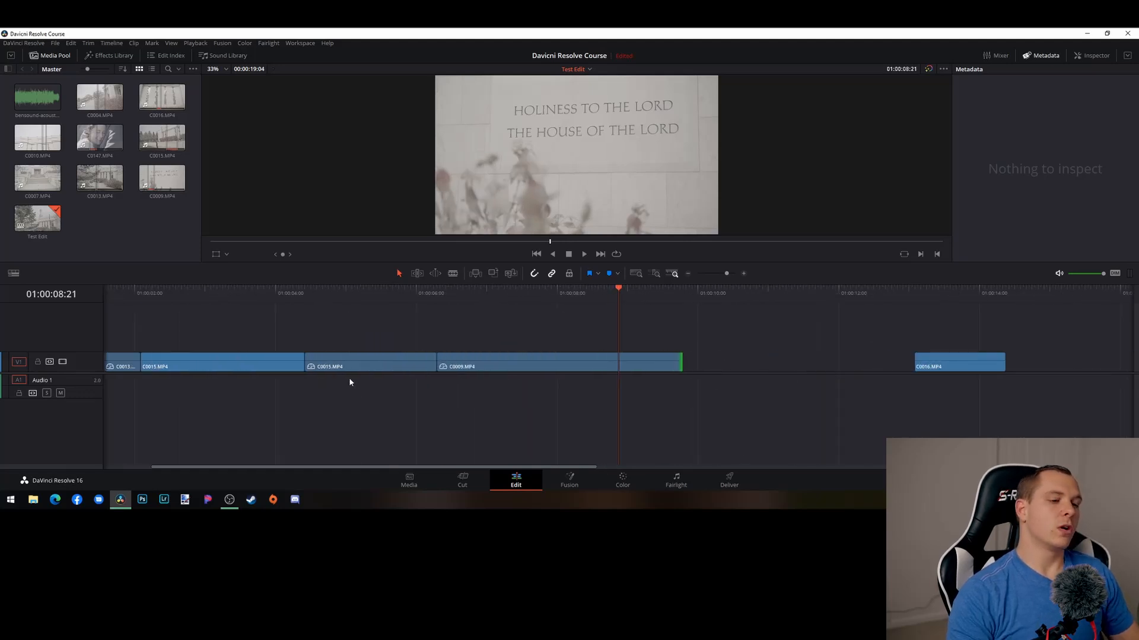
key(ctrl+minus)
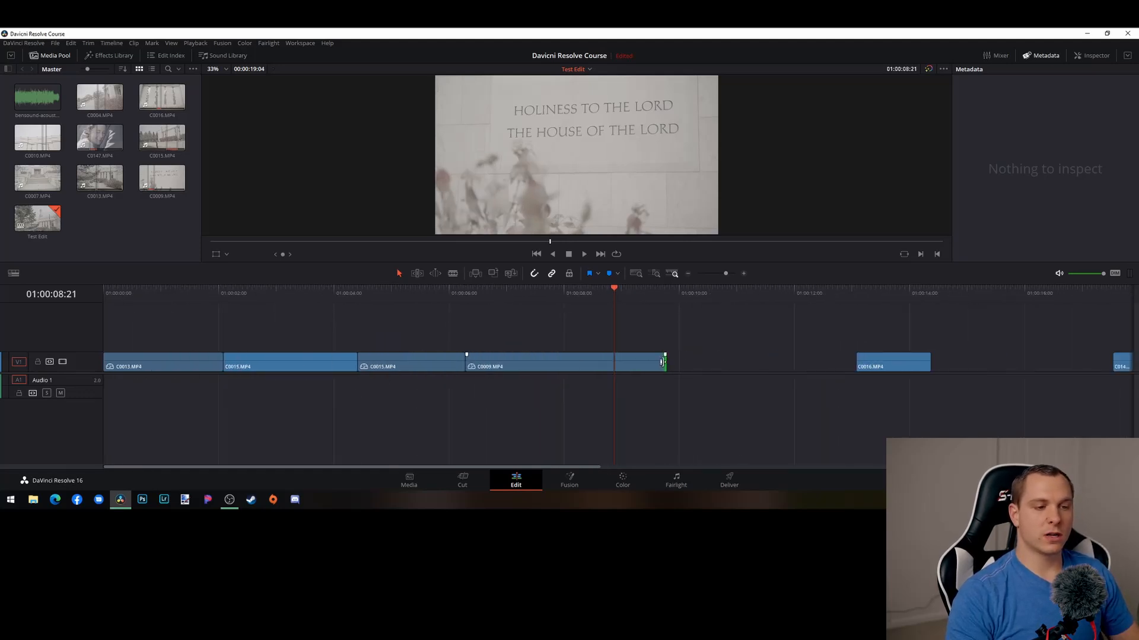
drag(662, 362, 608, 366)
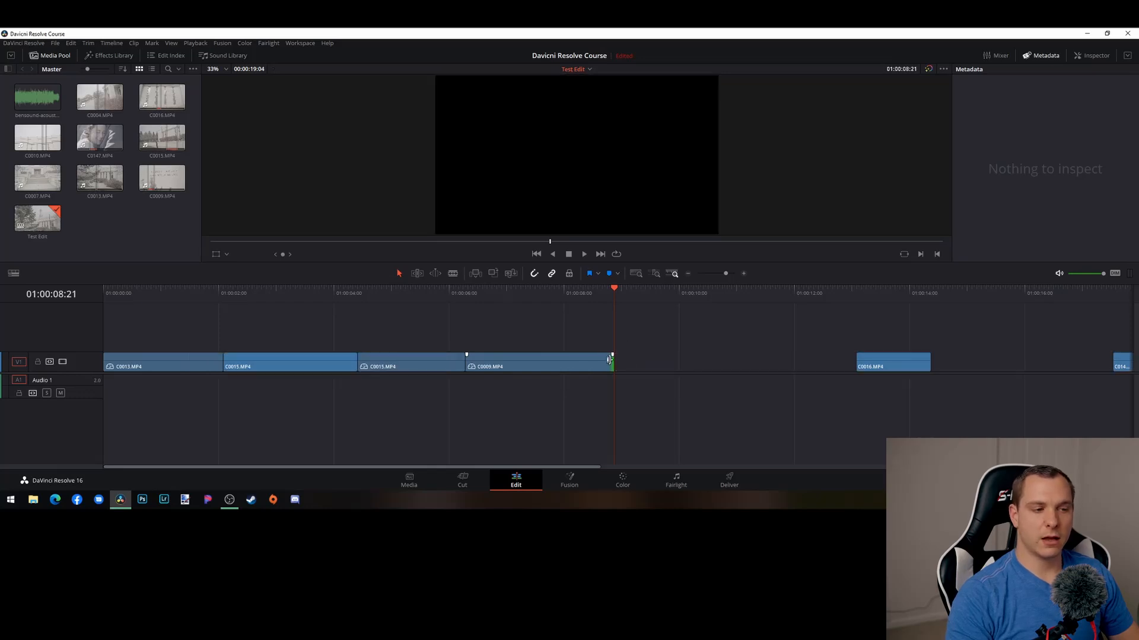
Play back the trimmed C0009.MP4 clip, once on its own and once with the clips leading into it
key(ctrl+minus)
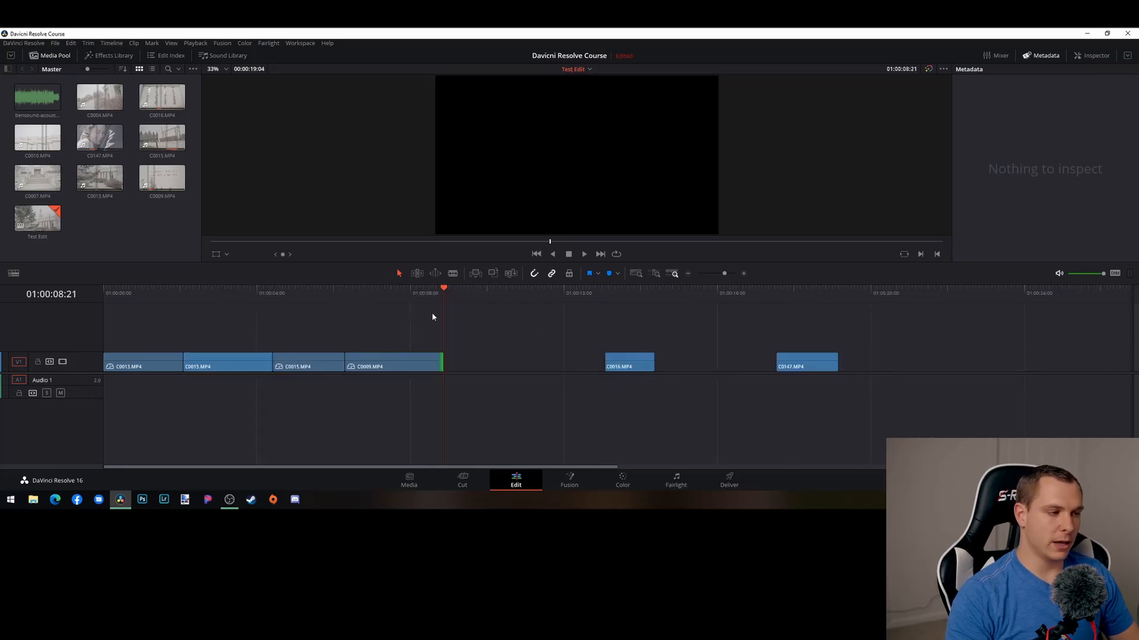
drag(444, 290, 319, 290)
key(space)
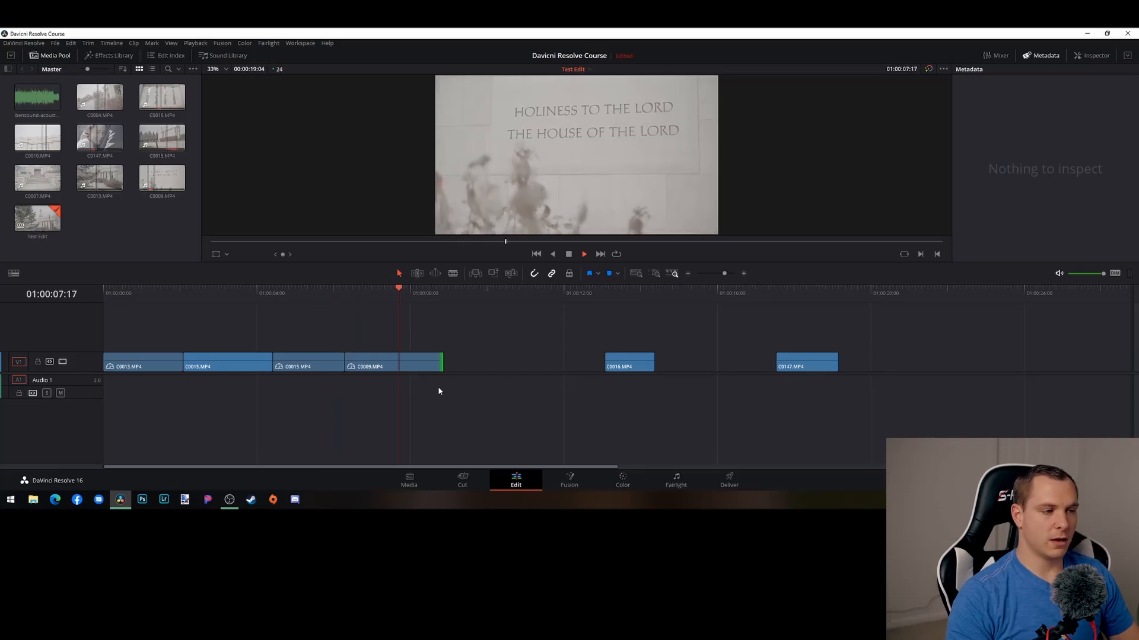
key(space)
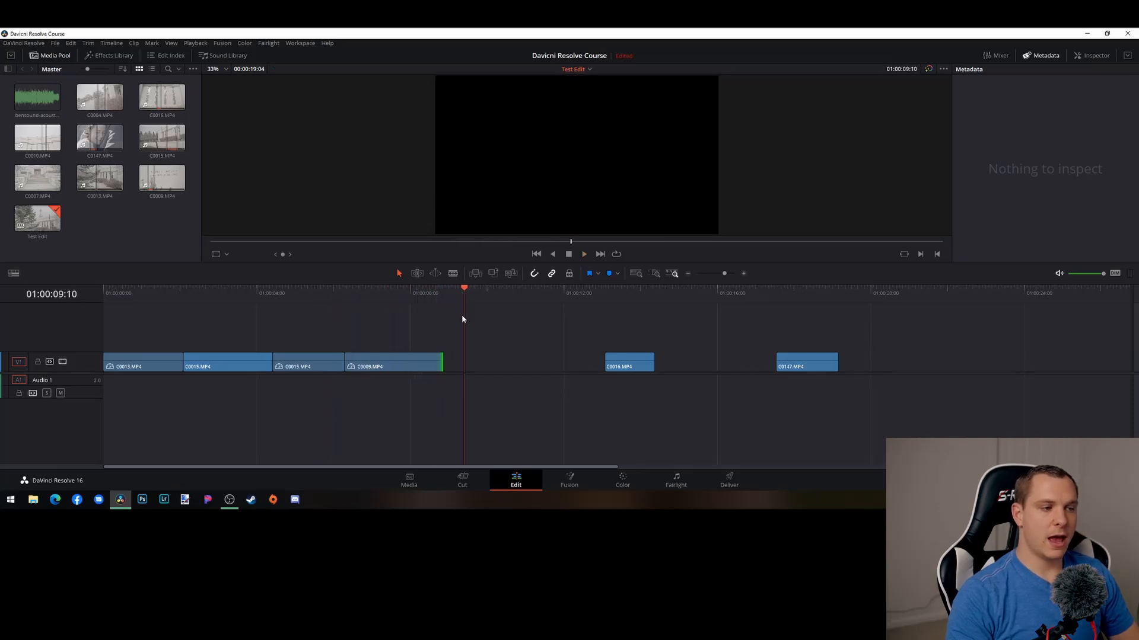
drag(462, 291, 220, 338)
key(space)
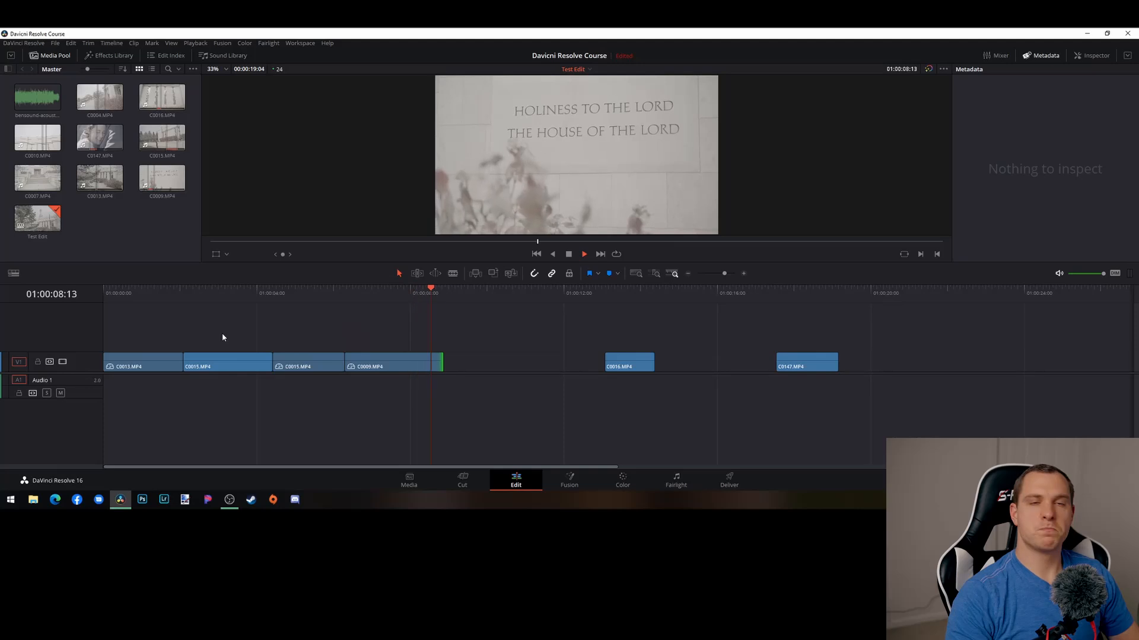
key(space)
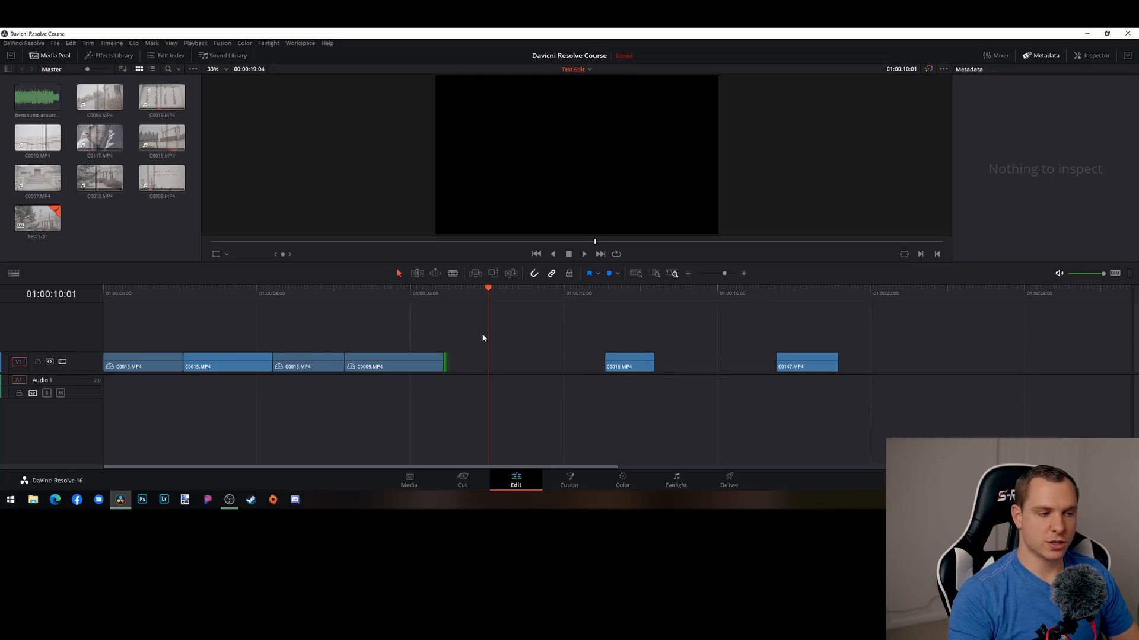
Play the rough cut from 01:00:00:00 and scrub ahead to the last part of C0009.MP4
scroll(475, 356, up, 2)
scroll(472, 356, down, 2)
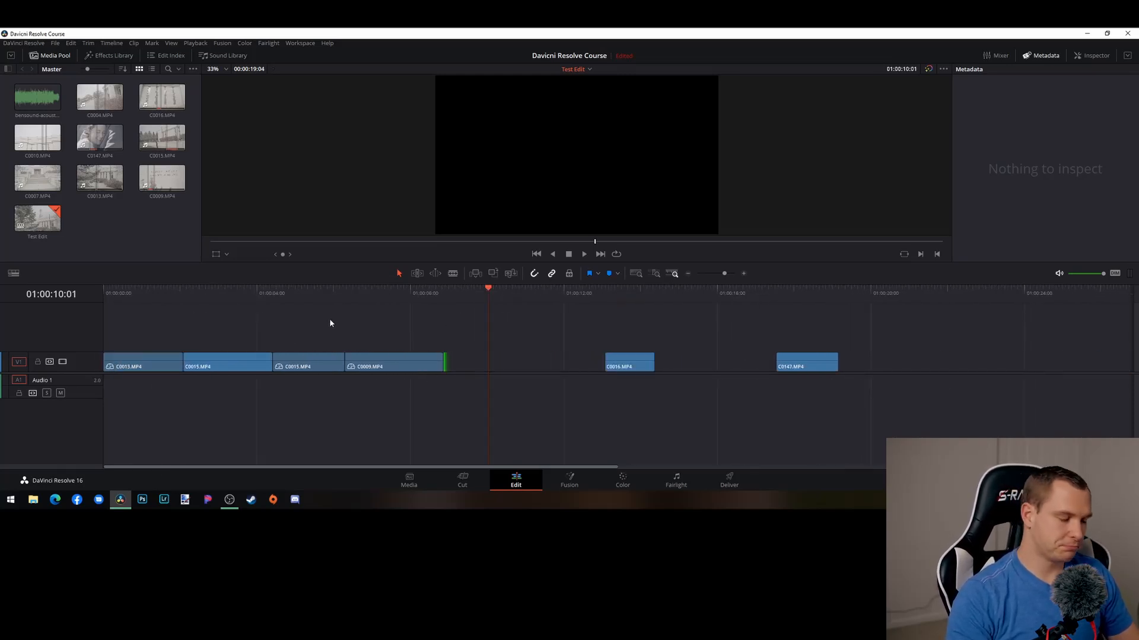
scroll(353, 341, down, 2)
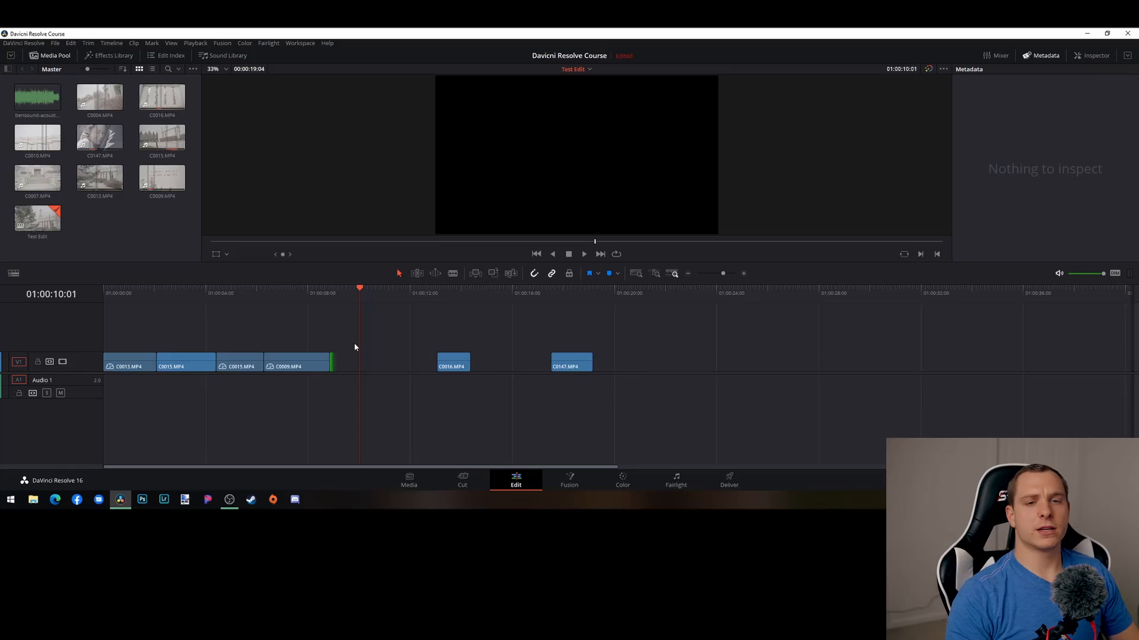
drag(360, 289, 95, 308)
key(space)
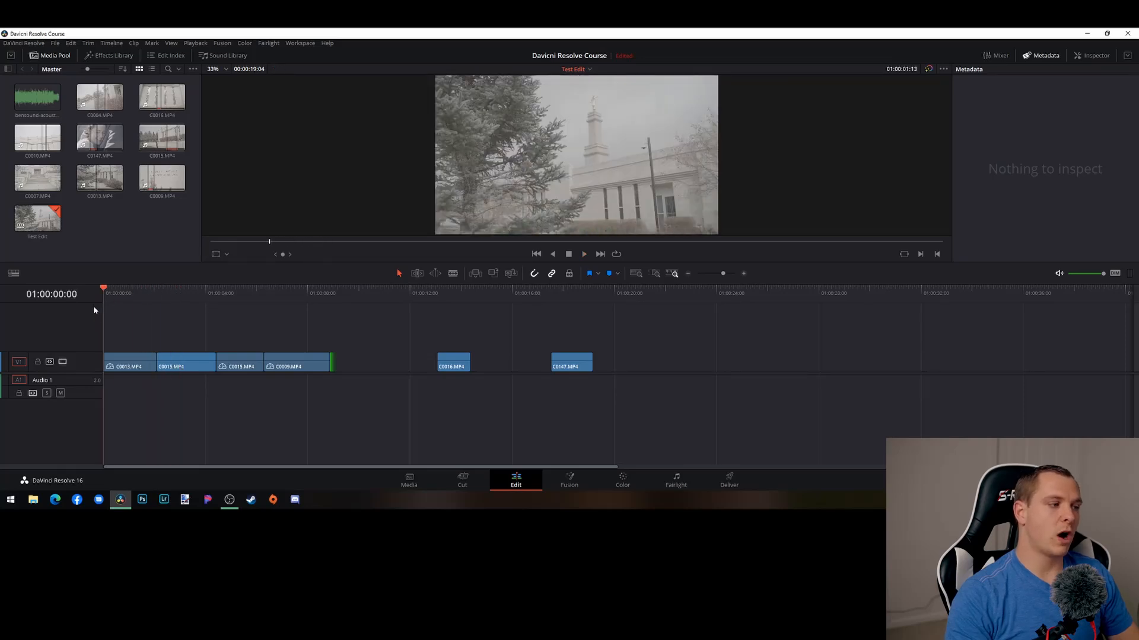
key(space)
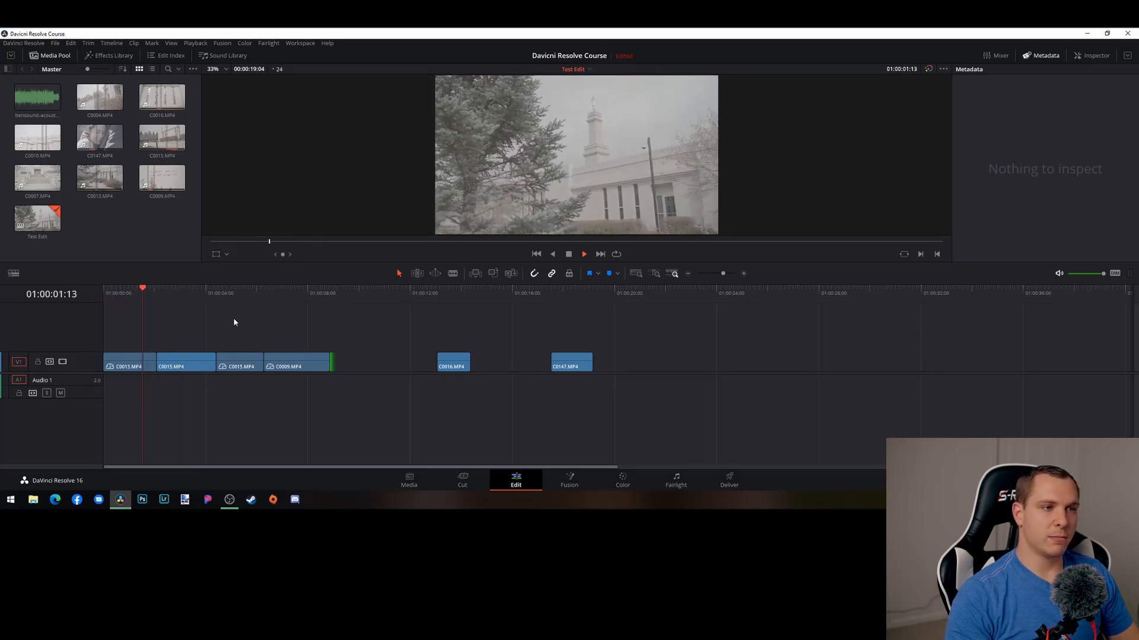
key(space)
drag(164, 296, 313, 380)
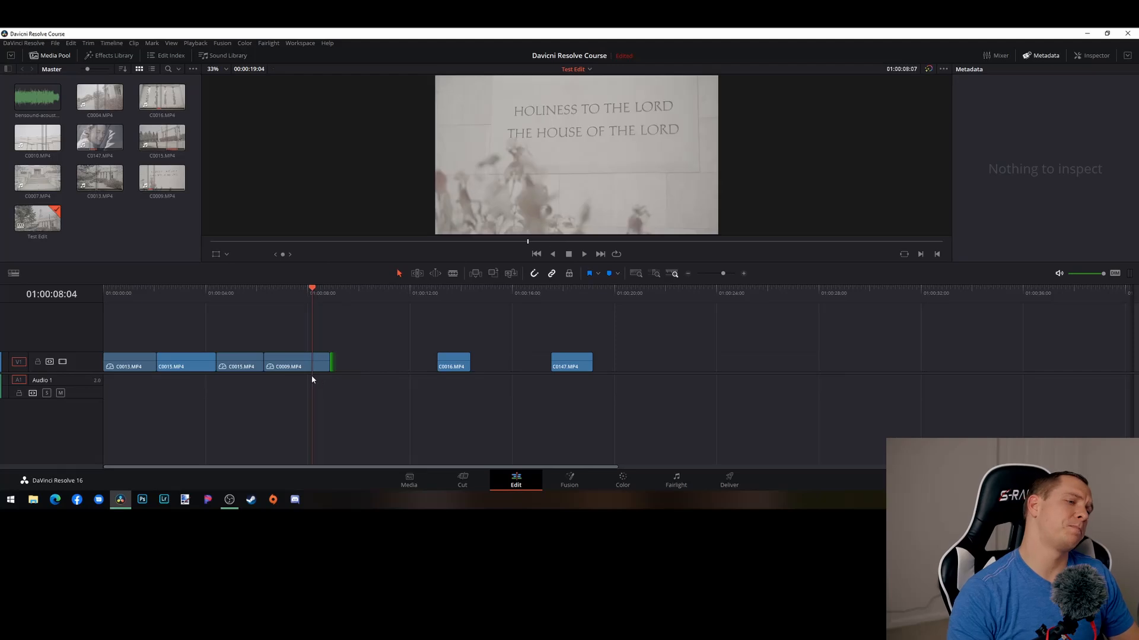
Find the out point at 01:00:08:10 in C0009.MP4 and trim the clip's end to it
scroll(304, 380, up, 4)
scroll(312, 380, down, 3)
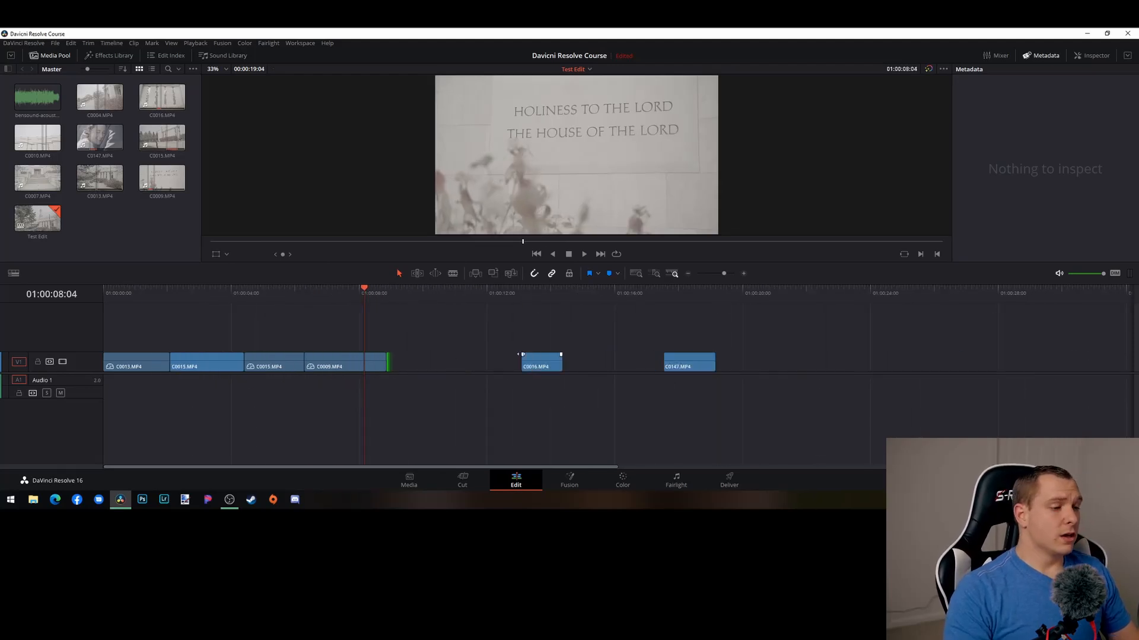
scroll(409, 342, up, 2)
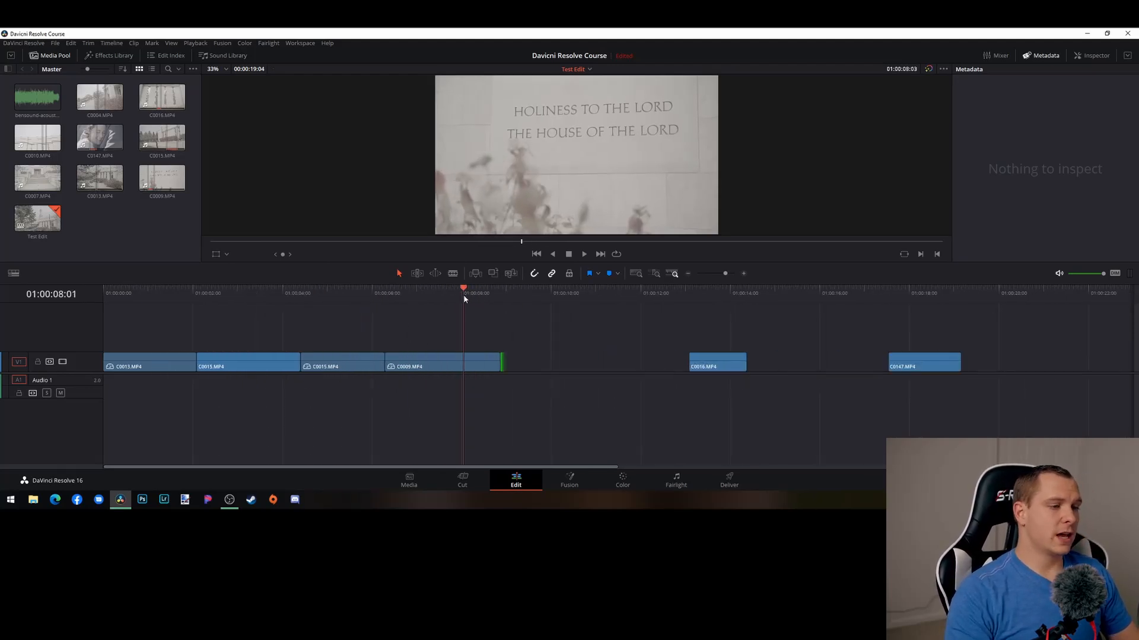
drag(447, 301, 476, 325)
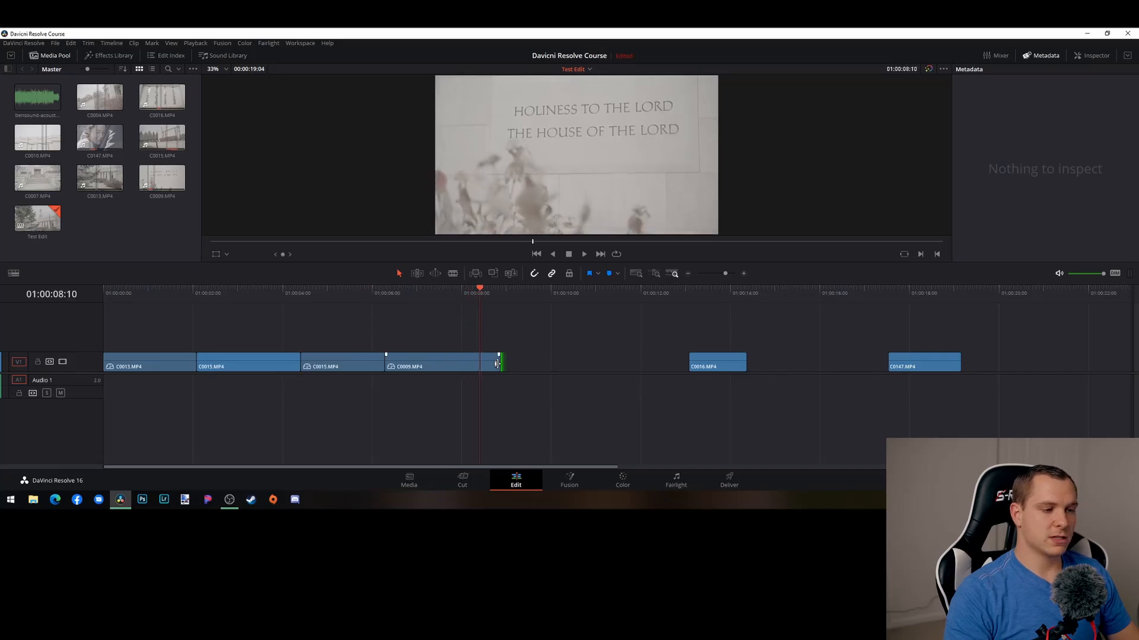
drag(501, 363, 479, 363)
Preview C0016.MP4, move it directly against the end of C0009.MP4, and scrub to 01:00:09:02
drag(479, 288, 714, 303)
drag(724, 371, 515, 371)
drag(715, 289, 509, 305)
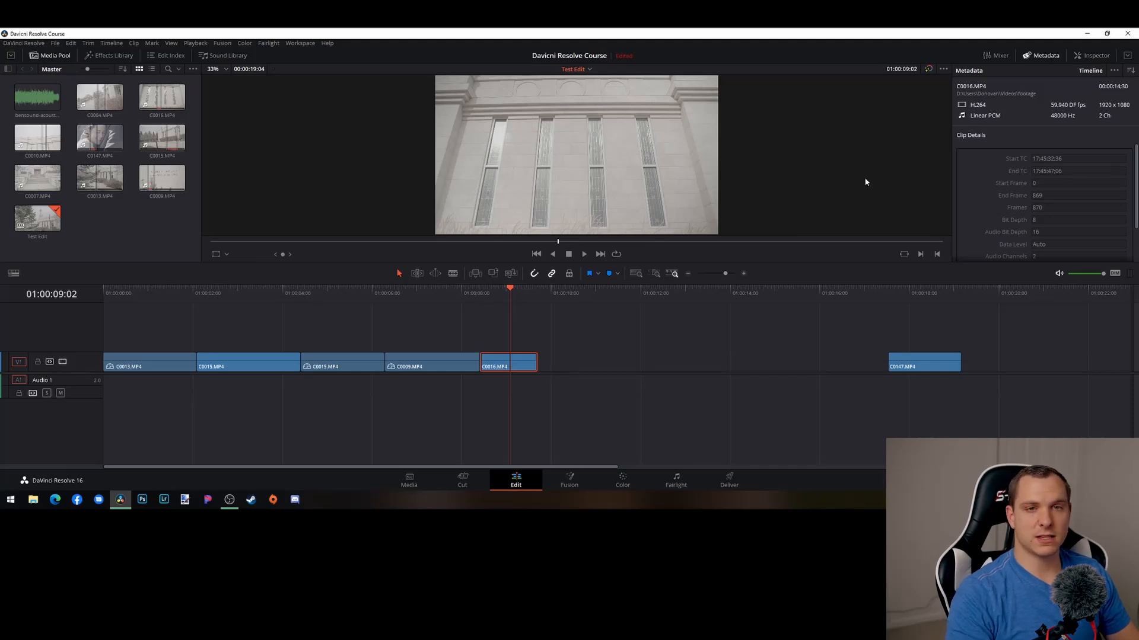
Toggle the Metadata view off and back on, and hide the Media Pool
click(1044, 58)
click(1052, 57)
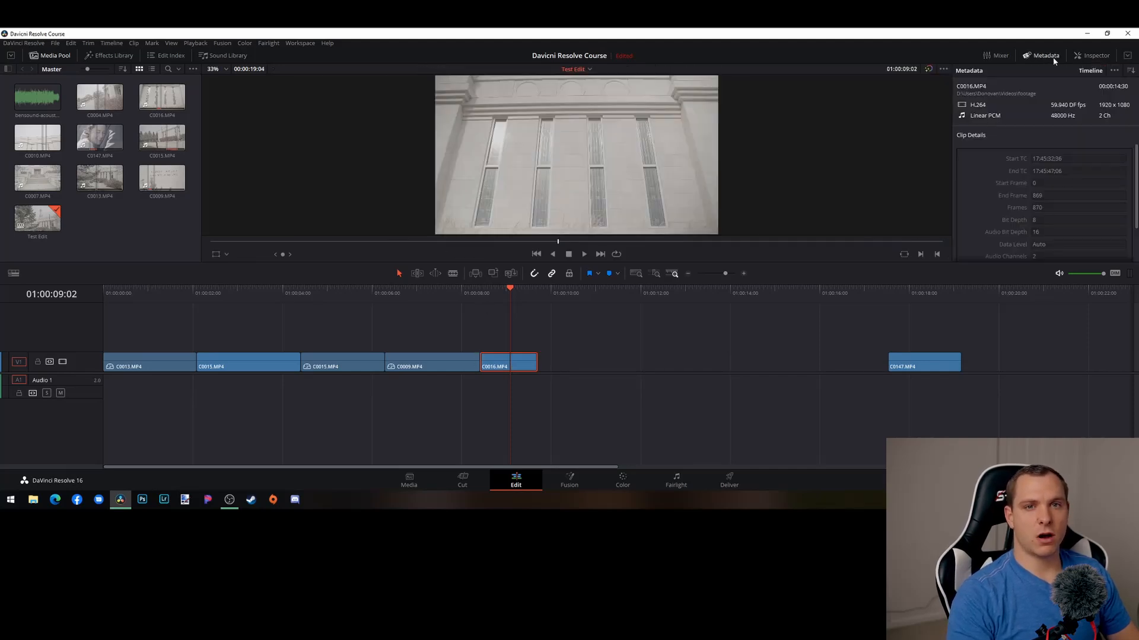
click(1052, 57)
click(1052, 56)
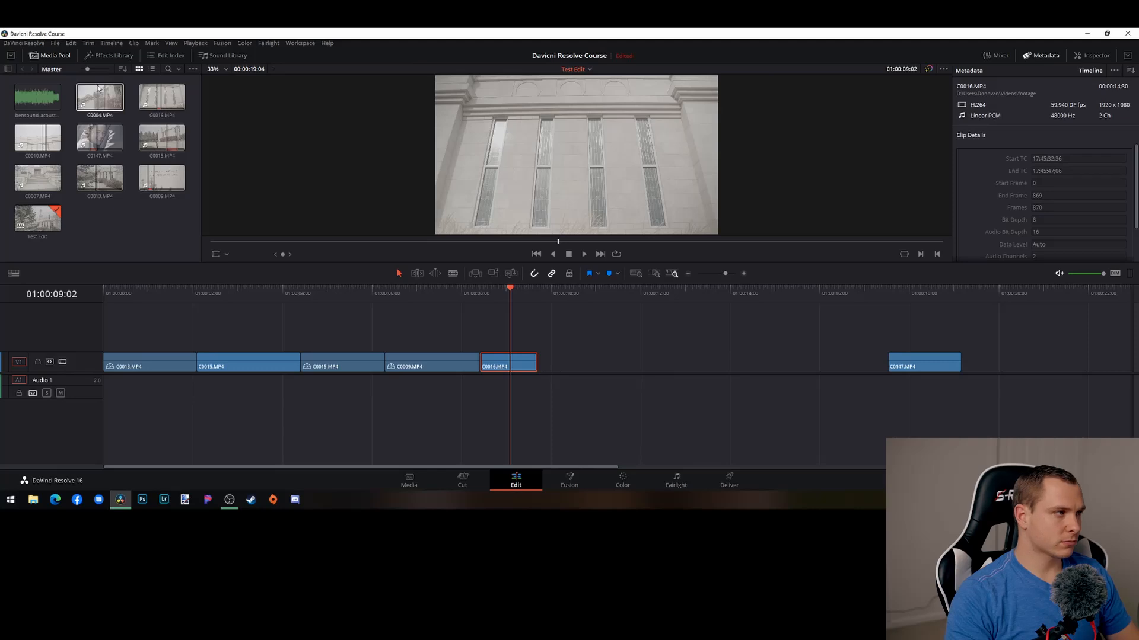
click(54, 57)
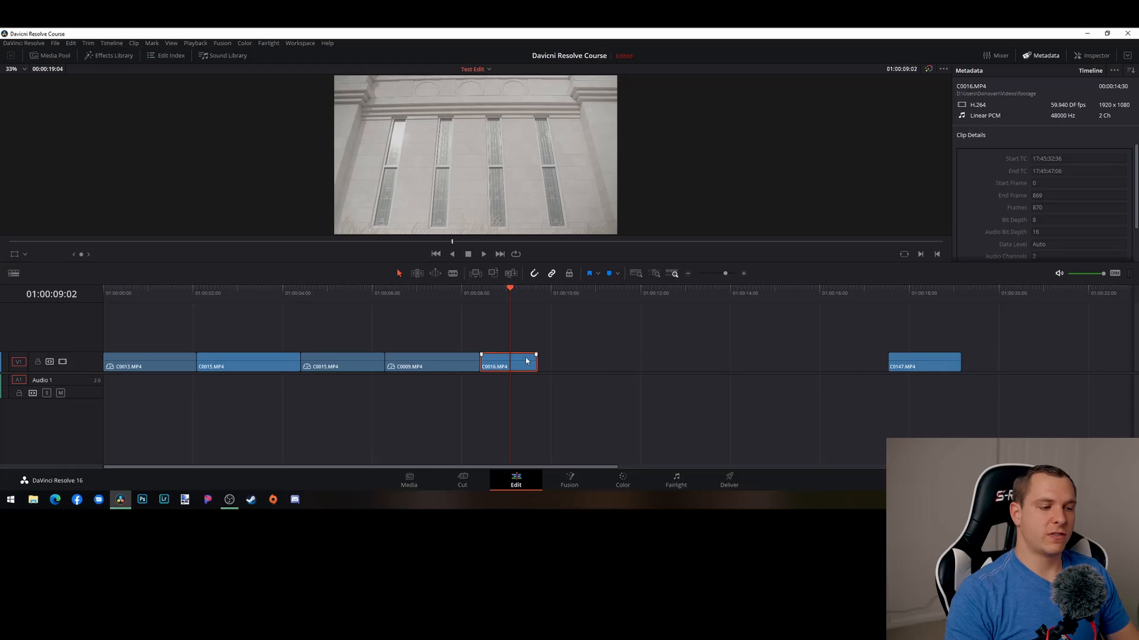
Slow C0016.MP4 to about 40% speed with retime controls, hide the controls, and trim about one second off its end
key(ctrl+r)
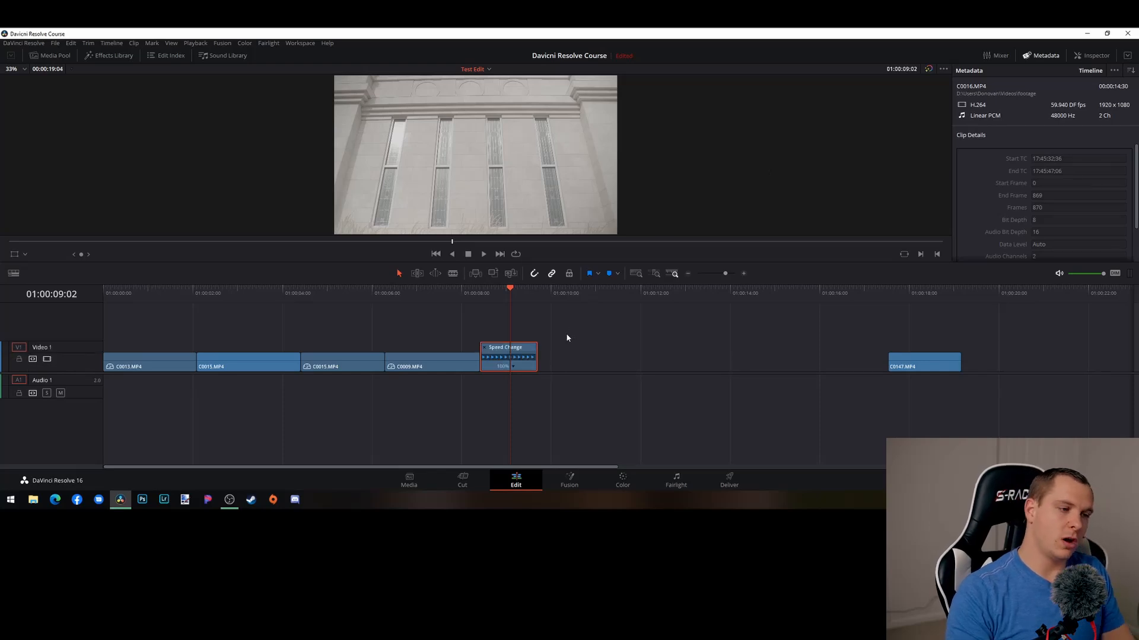
drag(537, 345, 629, 344)
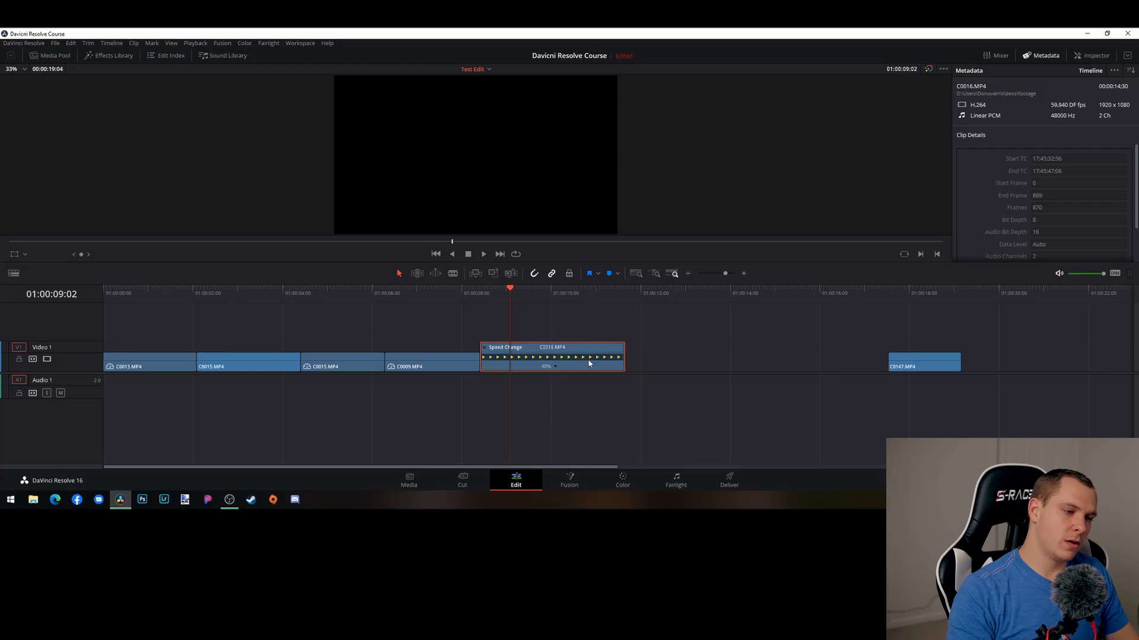
key(ctrl+r)
click(620, 362)
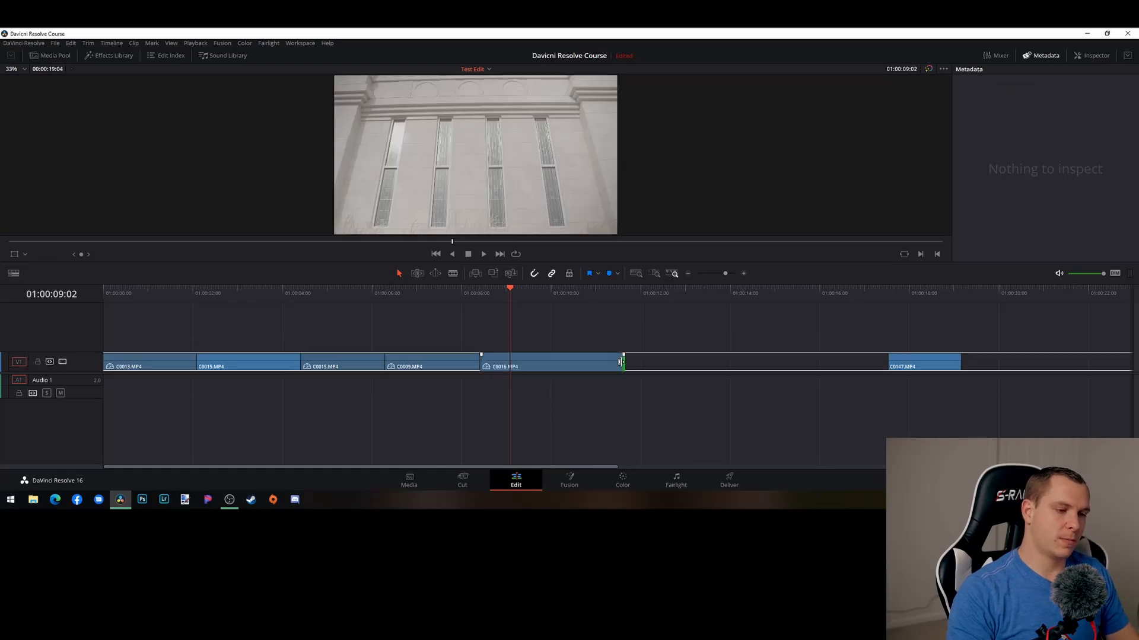
drag(621, 363, 581, 363)
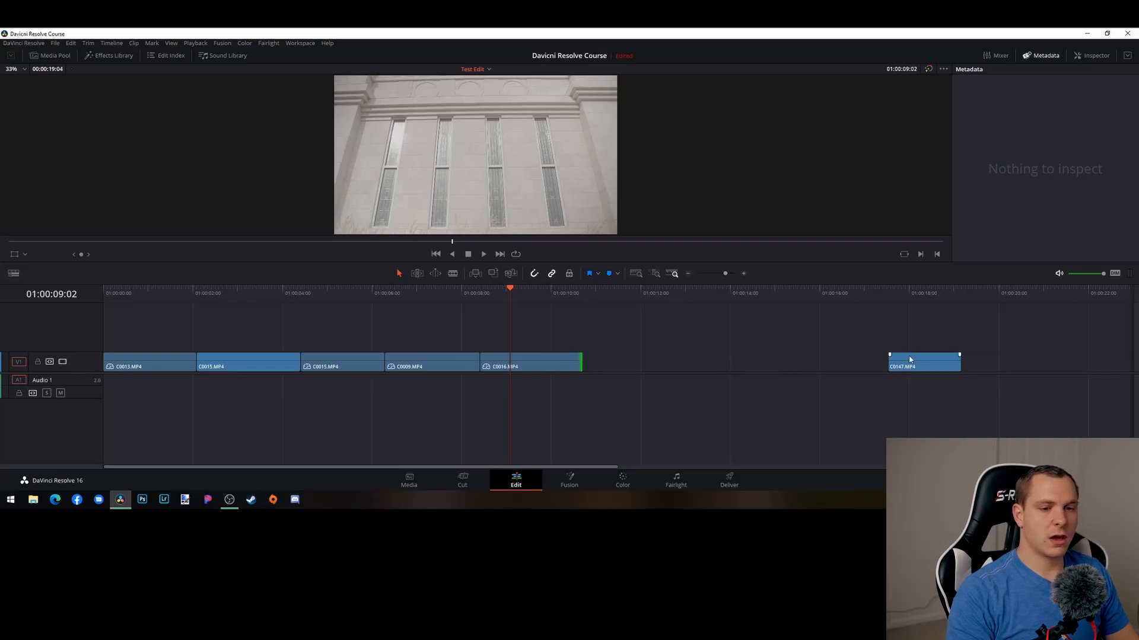
Move C0147.MP4 close behind C0016.MP4, leaving a small gap, and scrub to 01:00:11:18 in it
click(916, 293)
drag(913, 363, 633, 362)
mouse_move(627, 297)
mouse_down()
mouse_move(650, 297)
mouse_move(629, 296)
mouse_up()
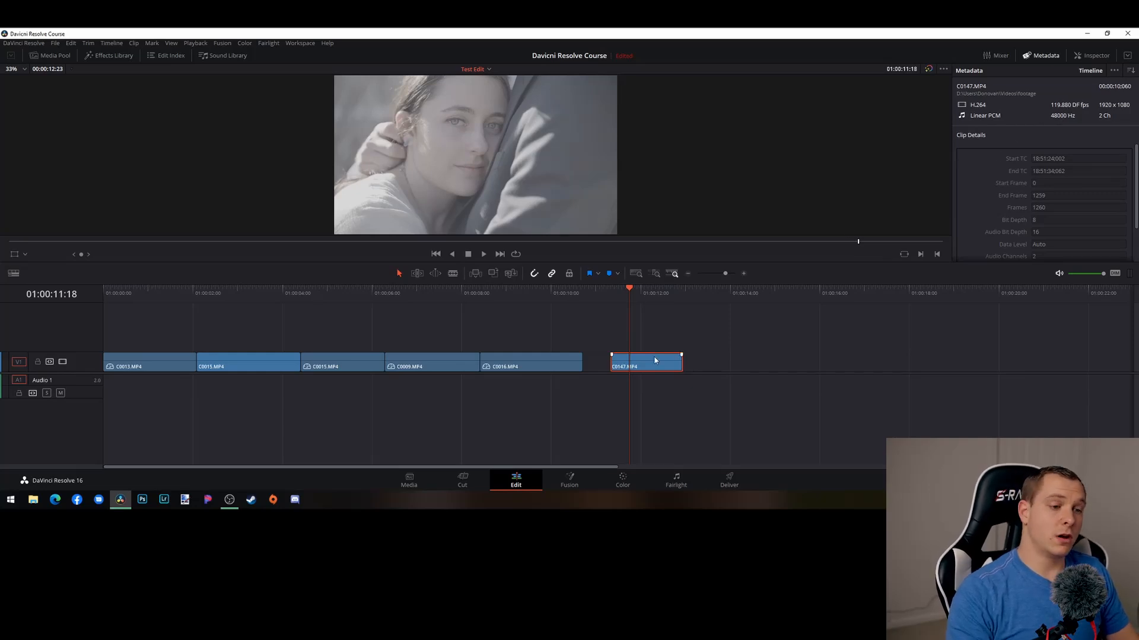
Slow C0147.MP4 to 20% speed with retime controls and play it back from its middle
key(ctrl+r)
drag(682, 348, 942, 351)
drag(823, 350, 846, 346)
key(space)
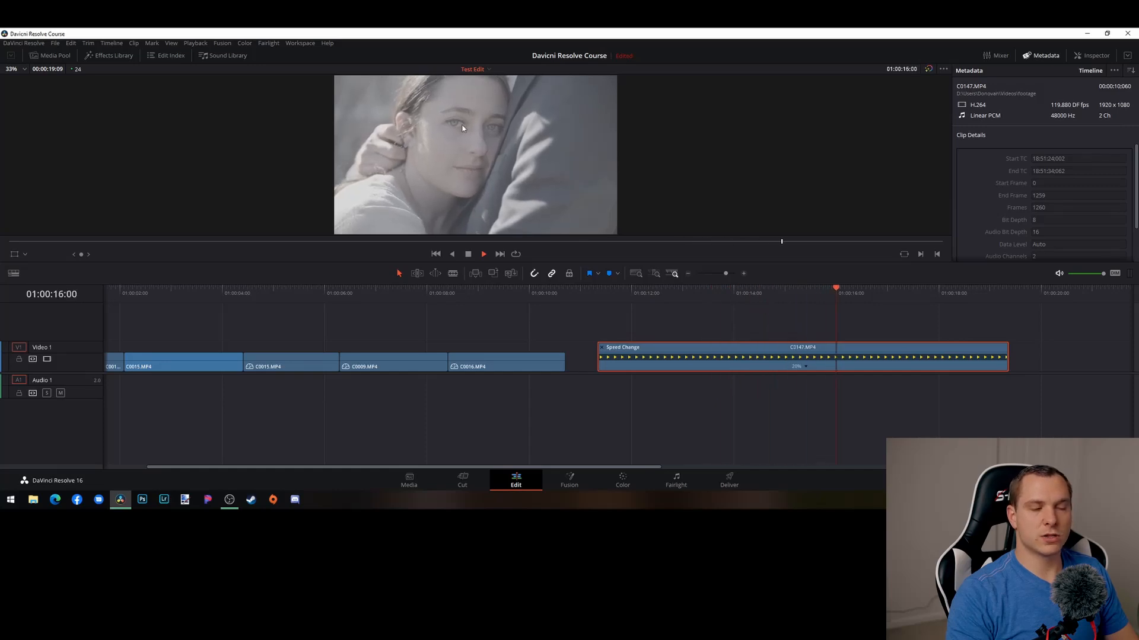
key(space)
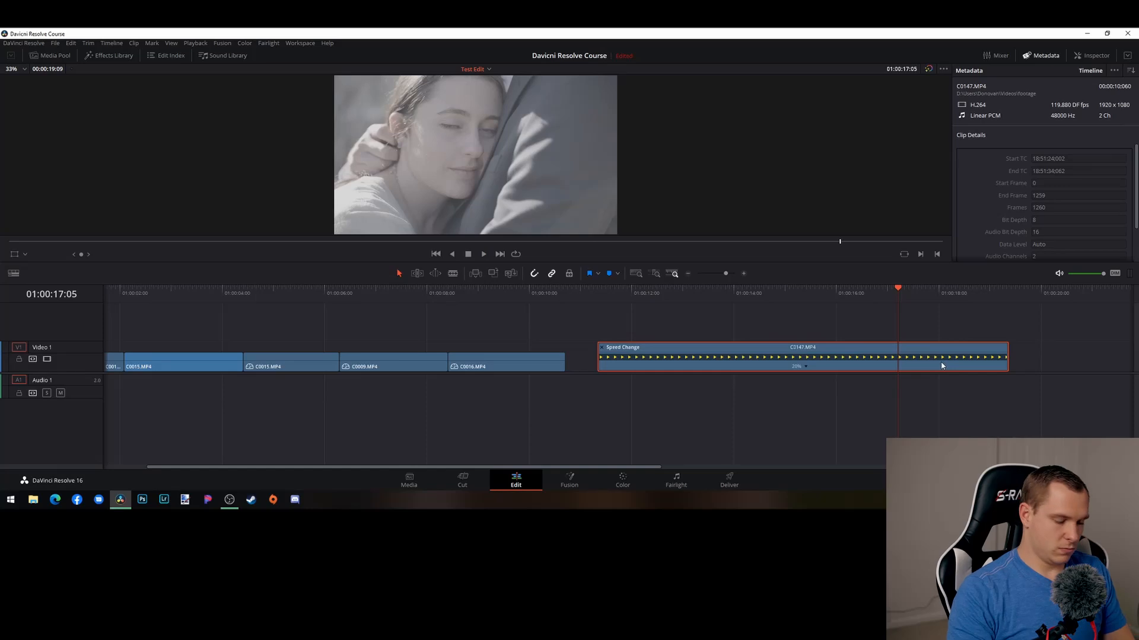
Trim C0147.MP4 to about four seconds with its start directly against the end of C0016.MP4, and save the project
key(ctrl+r)
drag(1006, 363, 716, 368)
scroll(559, 357, down, 3)
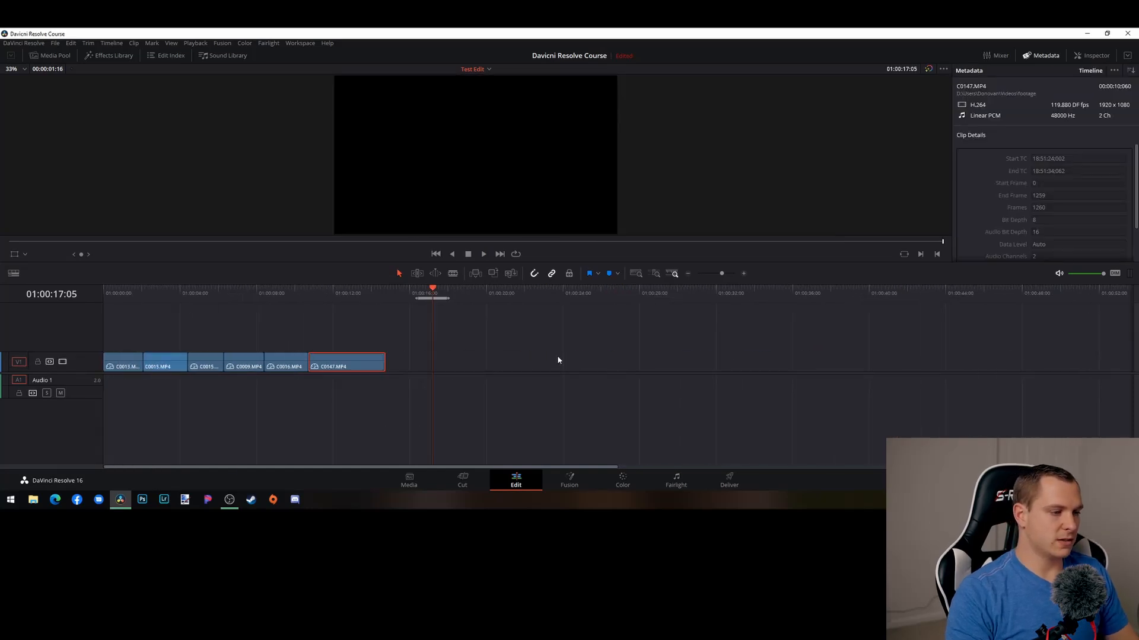
key(ctrl+s)
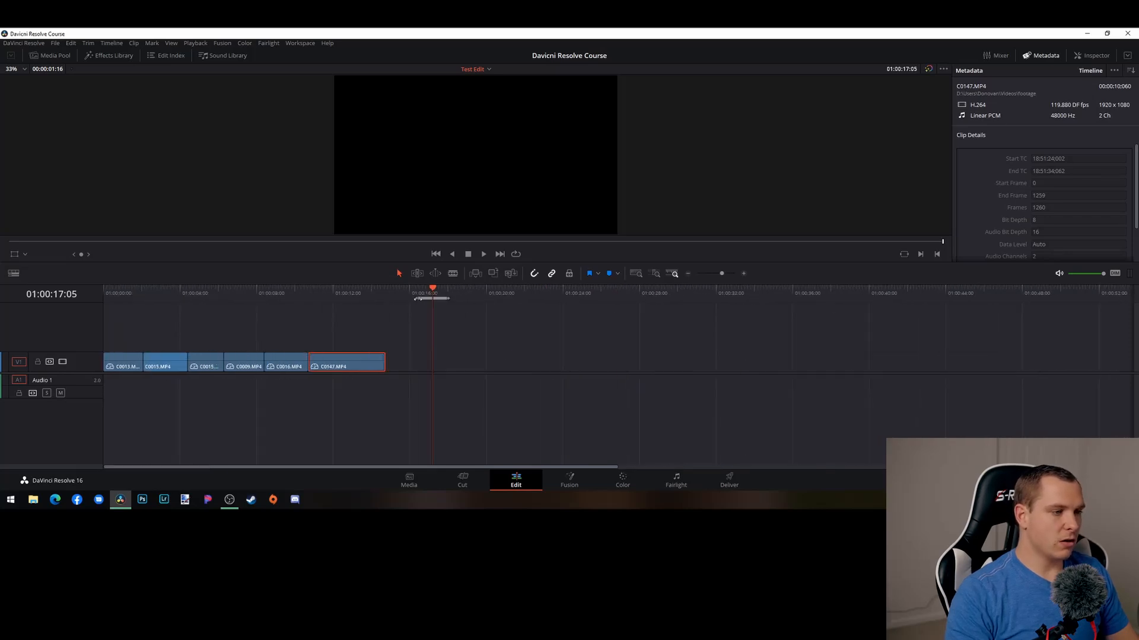
Mark an in/out range from the timeline's start to the end of C0147.MP4, and scrub to 01:00:10:22
click(419, 299)
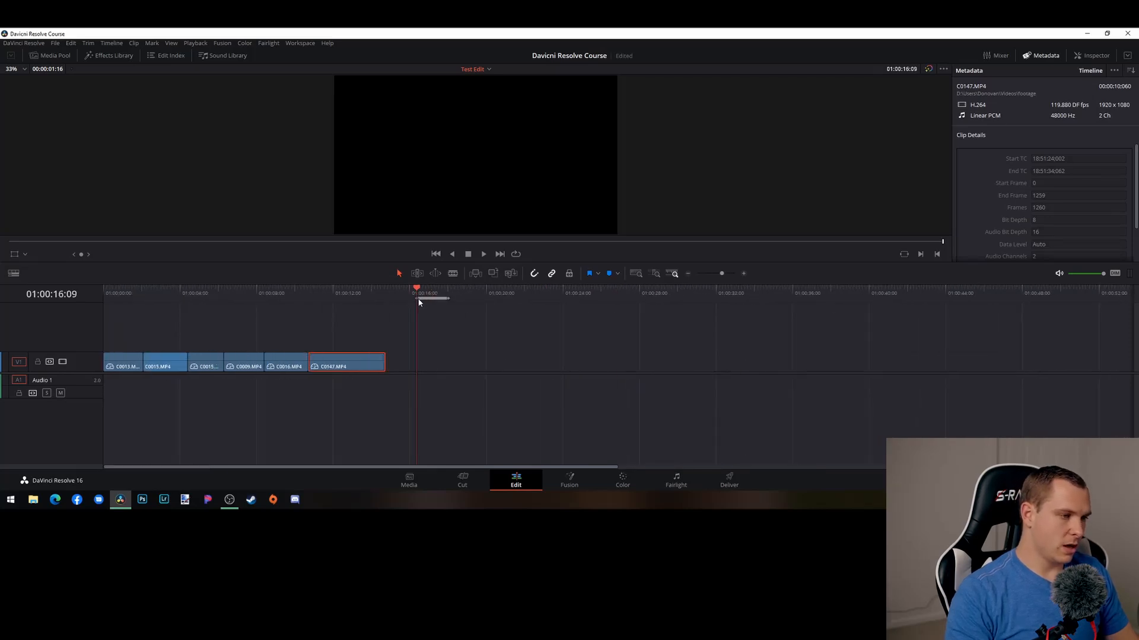
drag(411, 300, 83, 321)
drag(449, 299, 384, 301)
scroll(307, 335, up, 2)
scroll(314, 337, down, 1)
scroll(323, 339, up, 1)
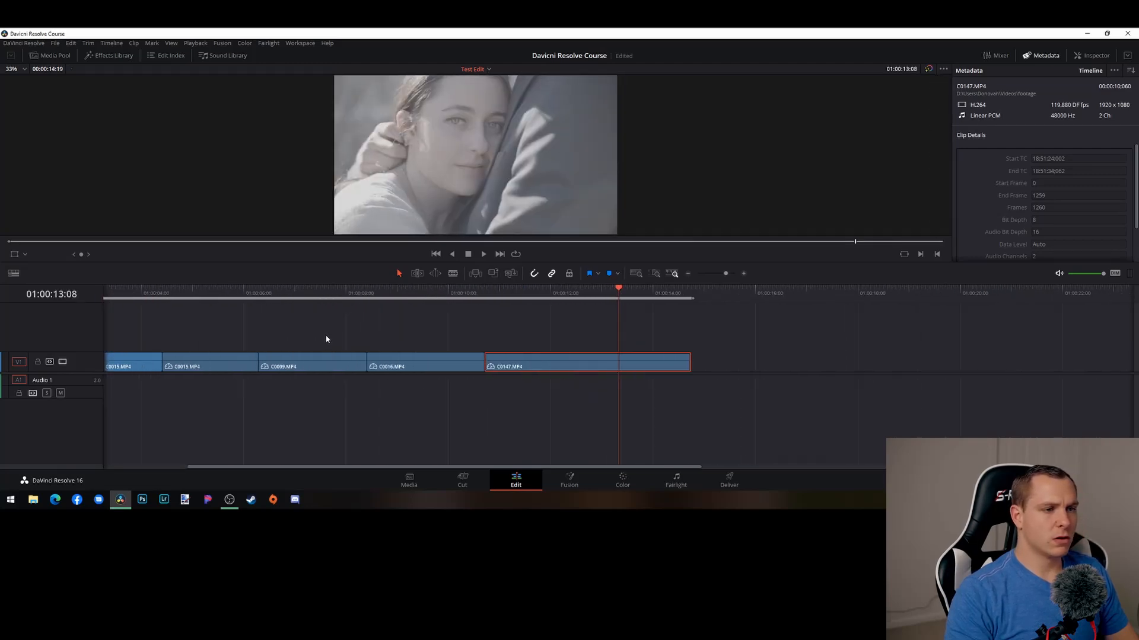
drag(618, 291, 496, 321)
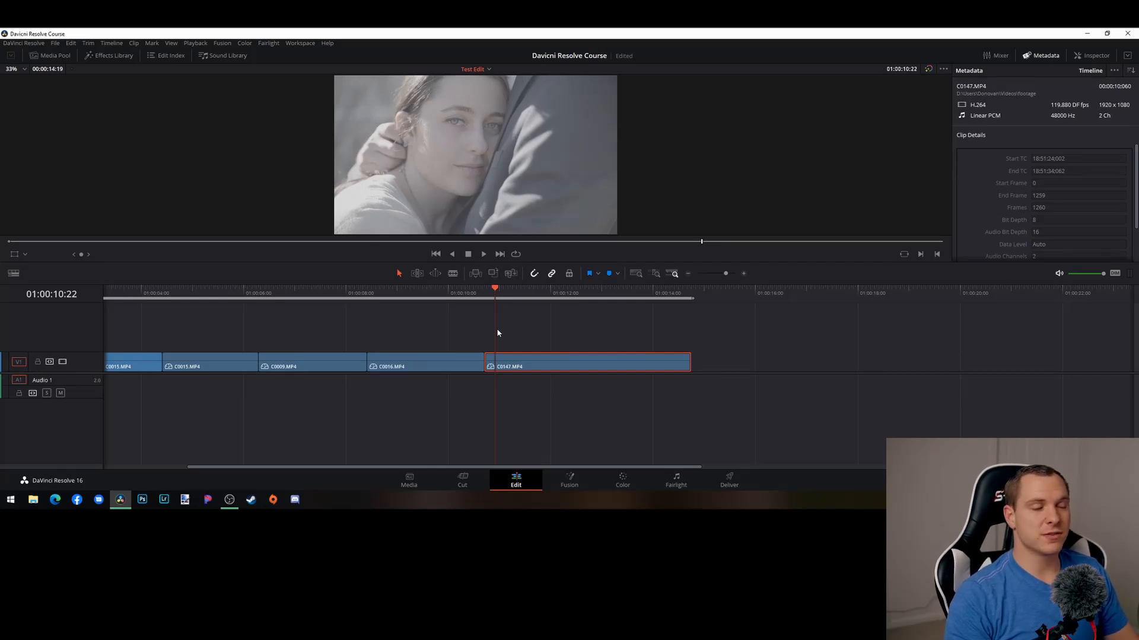
scroll(470, 338, down, 3)
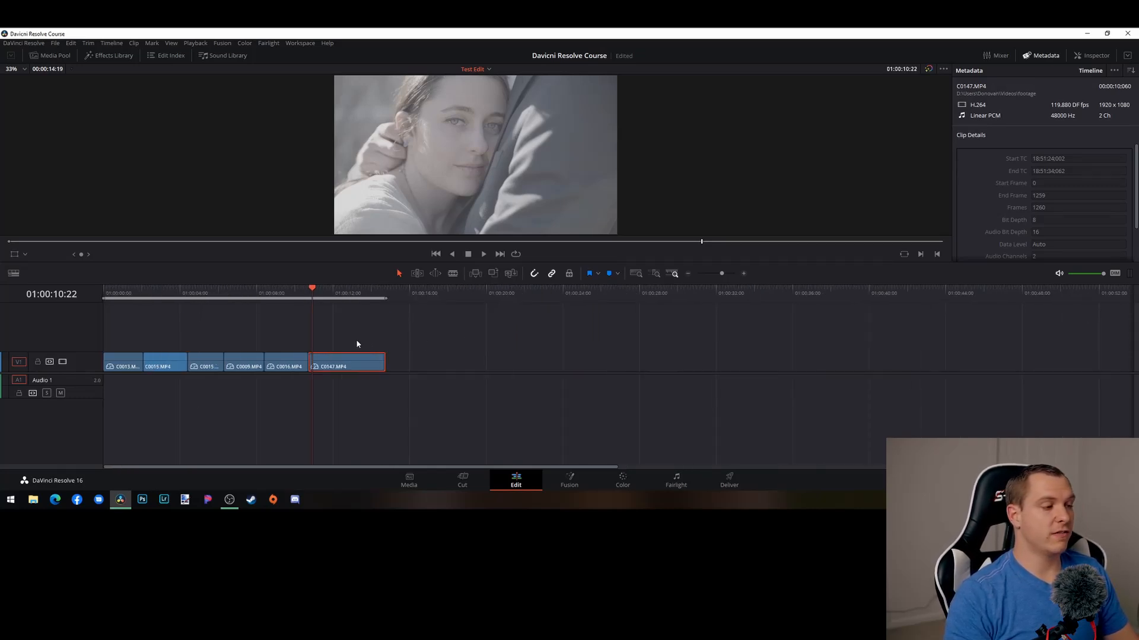
scroll(331, 356, up, 2)
scroll(331, 355, down, 3)
scroll(330, 355, up, 1)
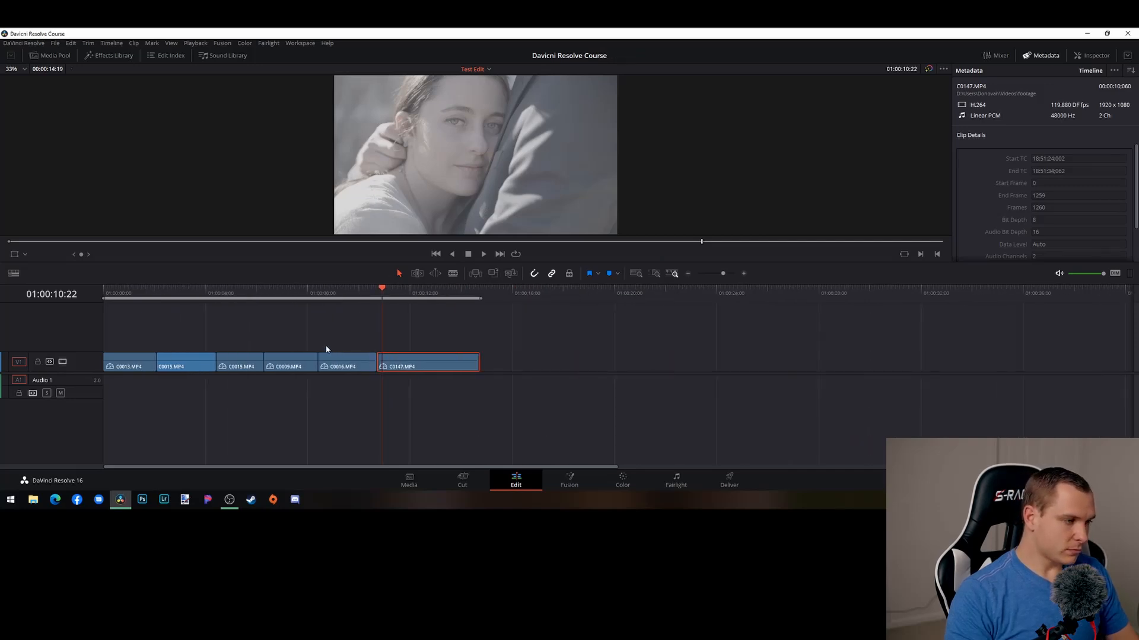
scroll(326, 350, up, 2)
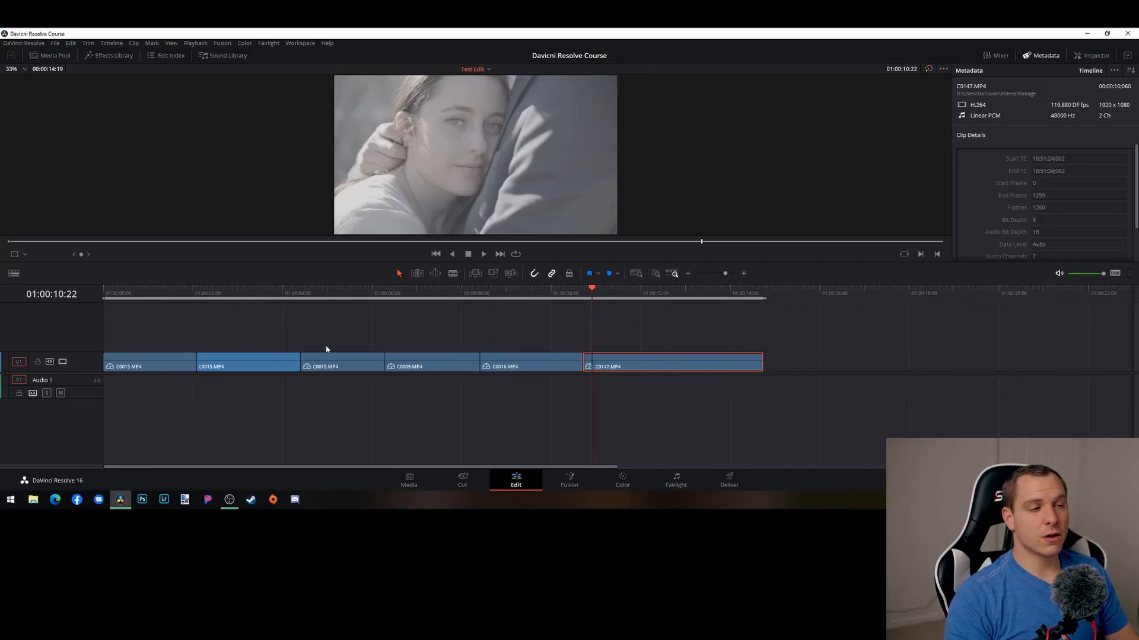
scroll(323, 340, down, 3)
scroll(323, 342, up, 3)
scroll(322, 343, down, 1)
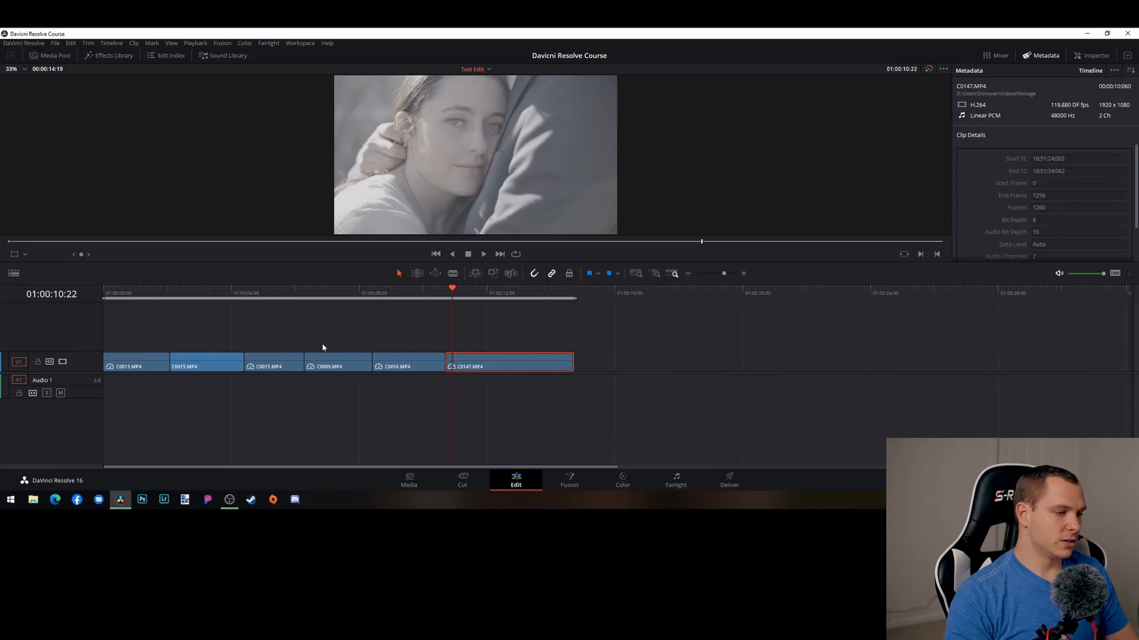
Trim the end of C0016.MP4 to just before 01:00:10:00 and close the gap to C0147.MP4
drag(455, 298, 424, 300)
scroll(434, 344, up, 2)
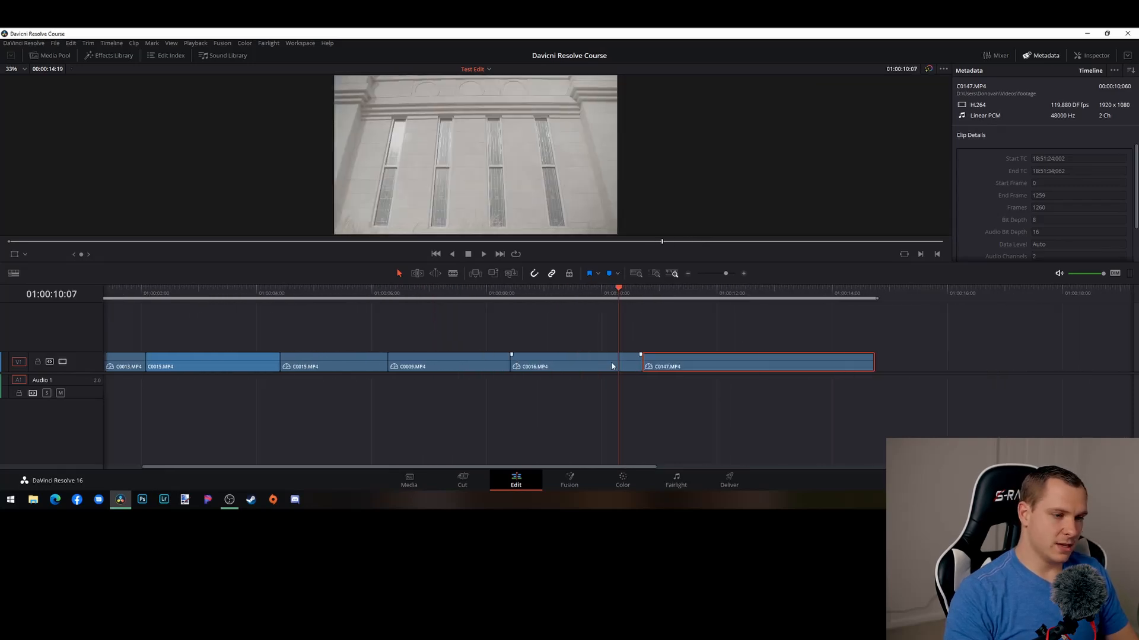
mouse_move(638, 363)
mouse_down()
mouse_move(593, 363)
mouse_move(637, 366)
mouse_move(629, 364)
mouse_up()
mouse_move(619, 295)
mouse_down()
mouse_move(566, 298)
mouse_move(595, 311)
mouse_move(570, 313)
mouse_move(621, 312)
mouse_up()
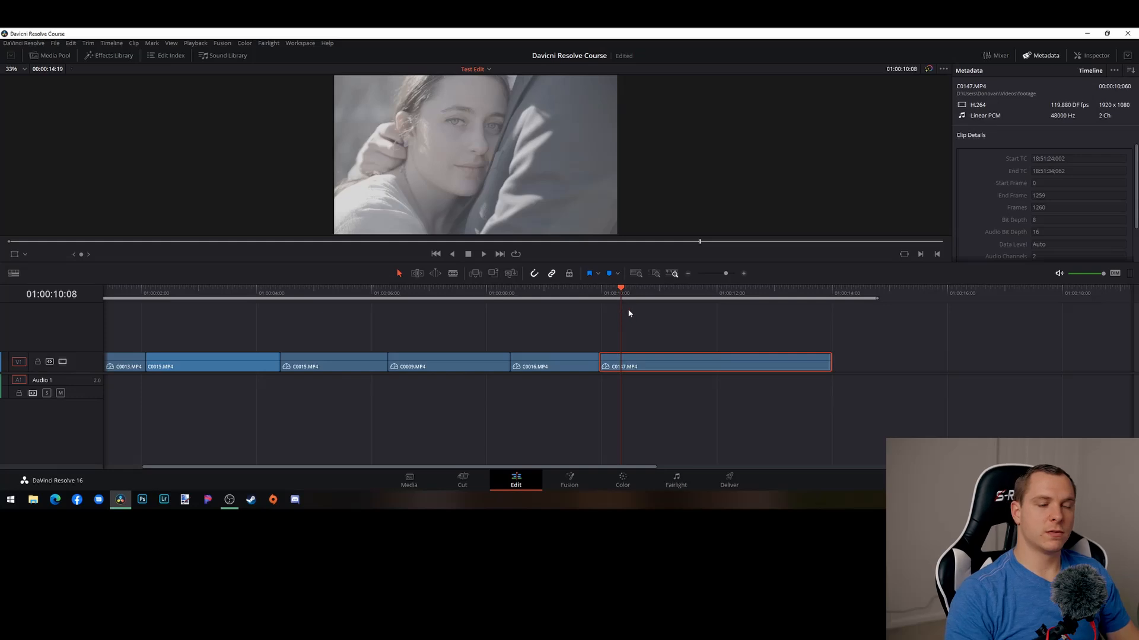
Try moving C0147.MP4 18 frames later and extending the end of C0016.MP4 to meet it
drag(619, 294, 643, 295)
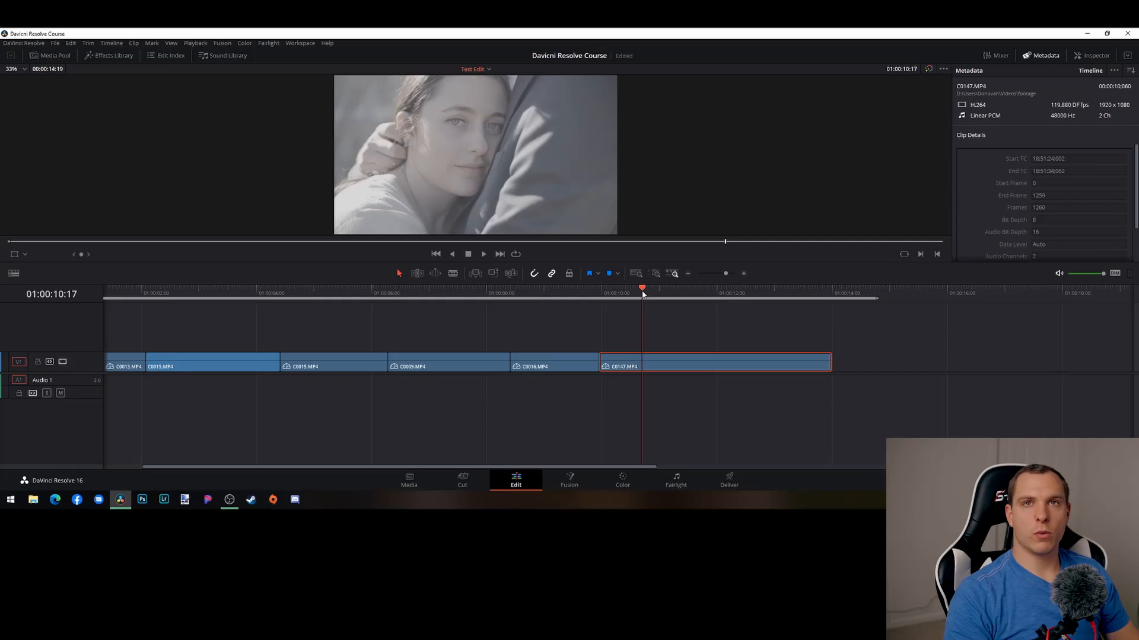
click(558, 369)
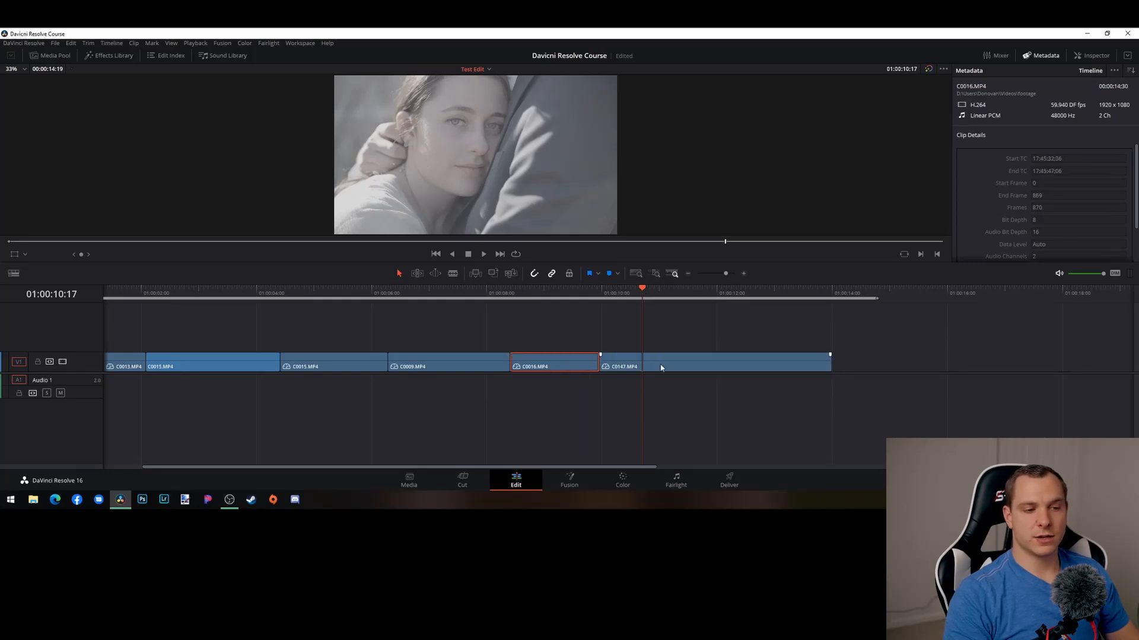
drag(663, 363, 713, 362)
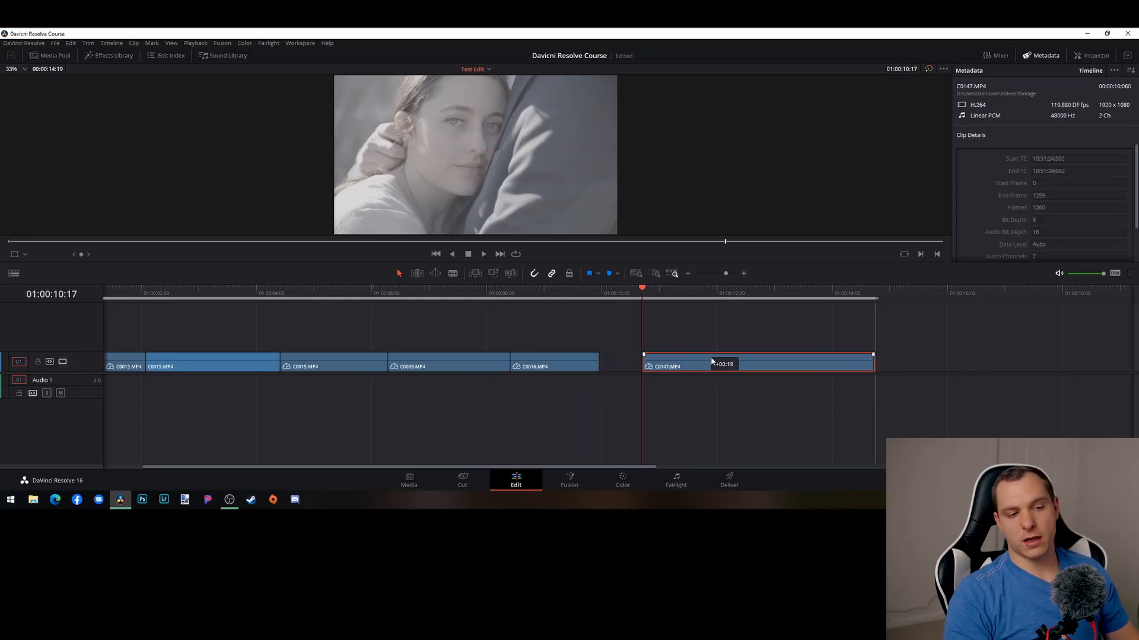
drag(599, 363, 648, 362)
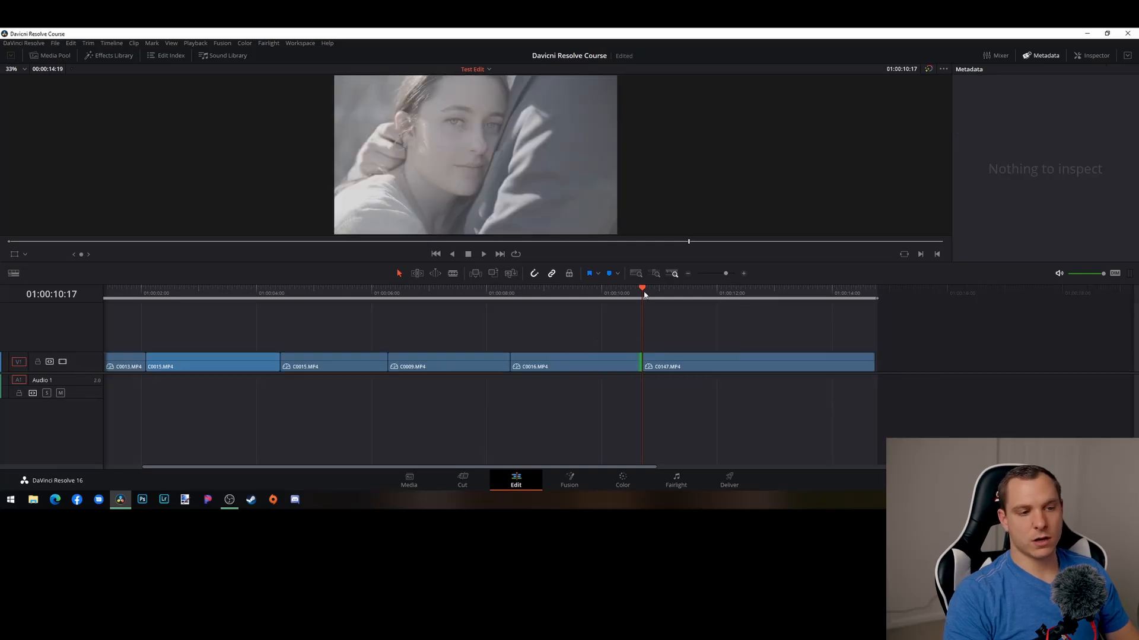
Play across the cut from C0016.MP4 to C0147.MP4, and undo the last clip move and extension
click(539, 296)
key(space)
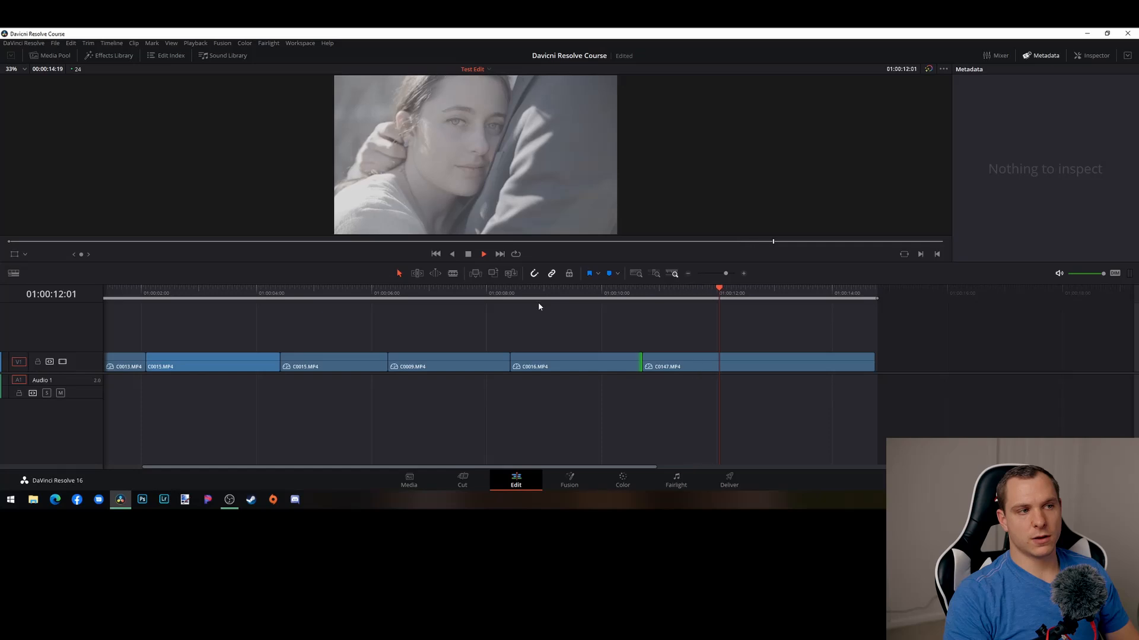
key(space)
key(ctrl+b)
key(ctrl+z)
key(ctrl+z)
key(ctrl+z)
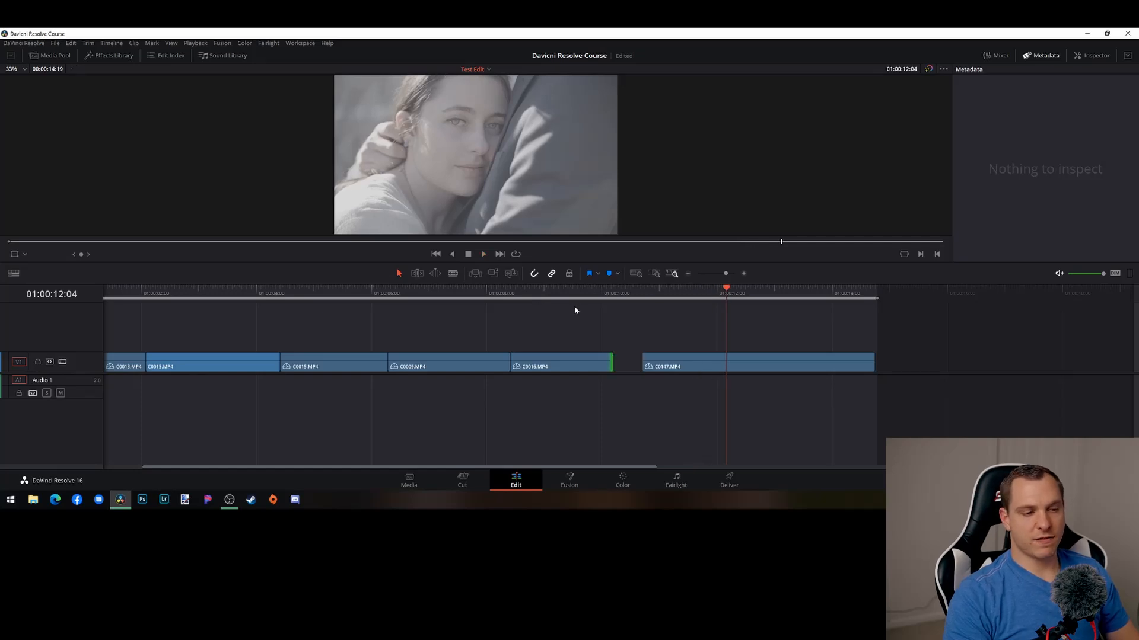
Roll the cut between C0016.MP4 and C0147.MP4 about half a second later in one edit
drag(727, 290, 558, 316)
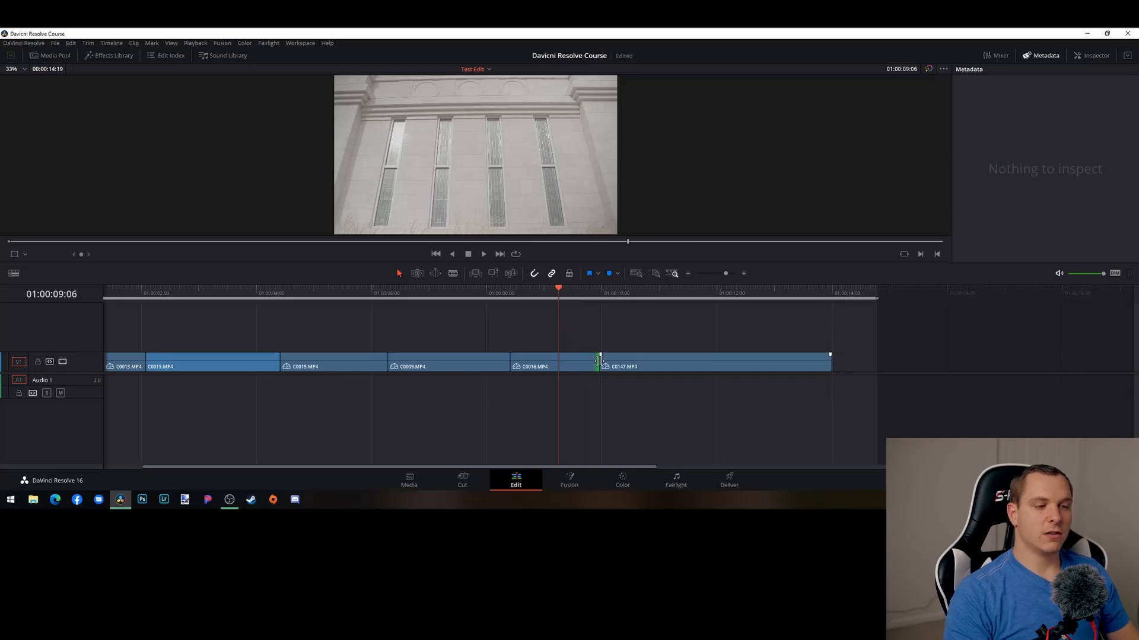
scroll(607, 363, up, 4)
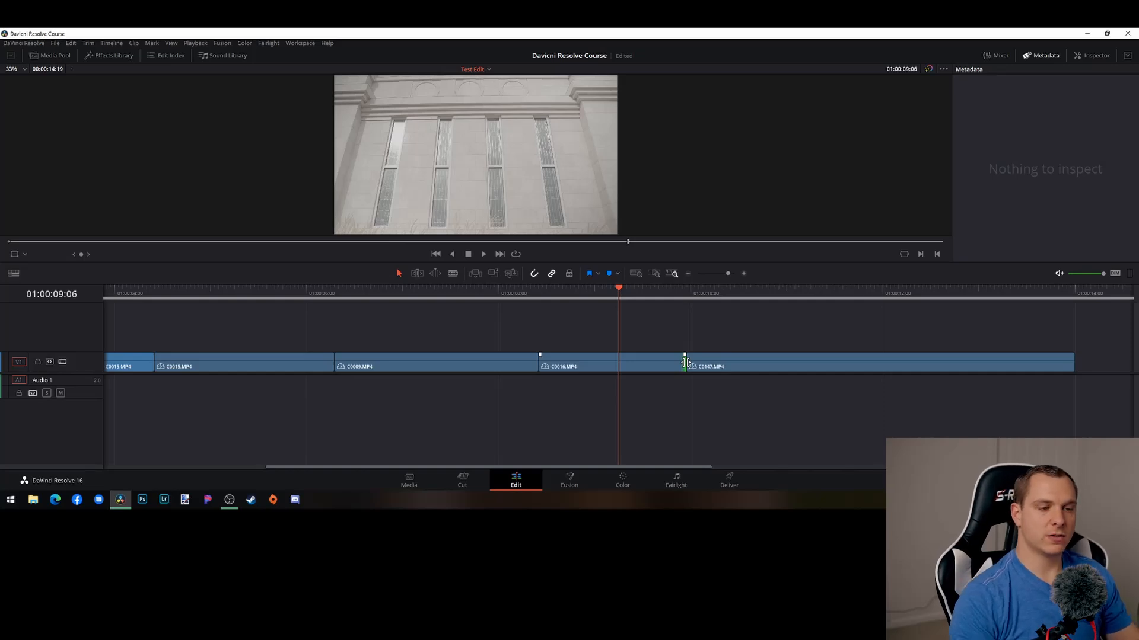
drag(685, 362, 825, 363)
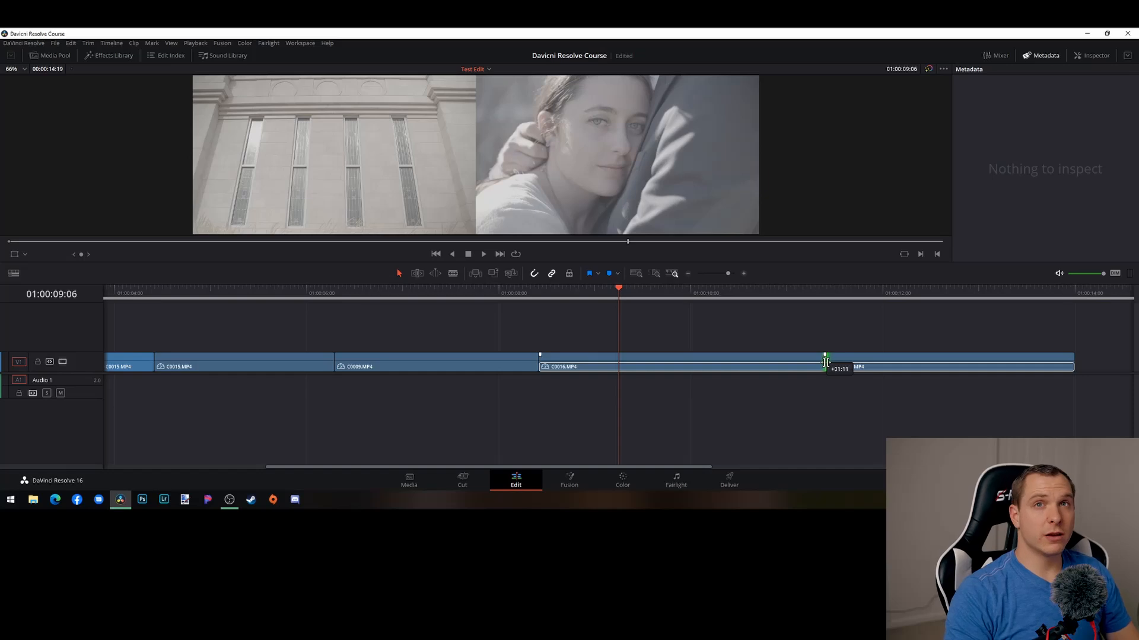
drag(825, 363, 716, 368)
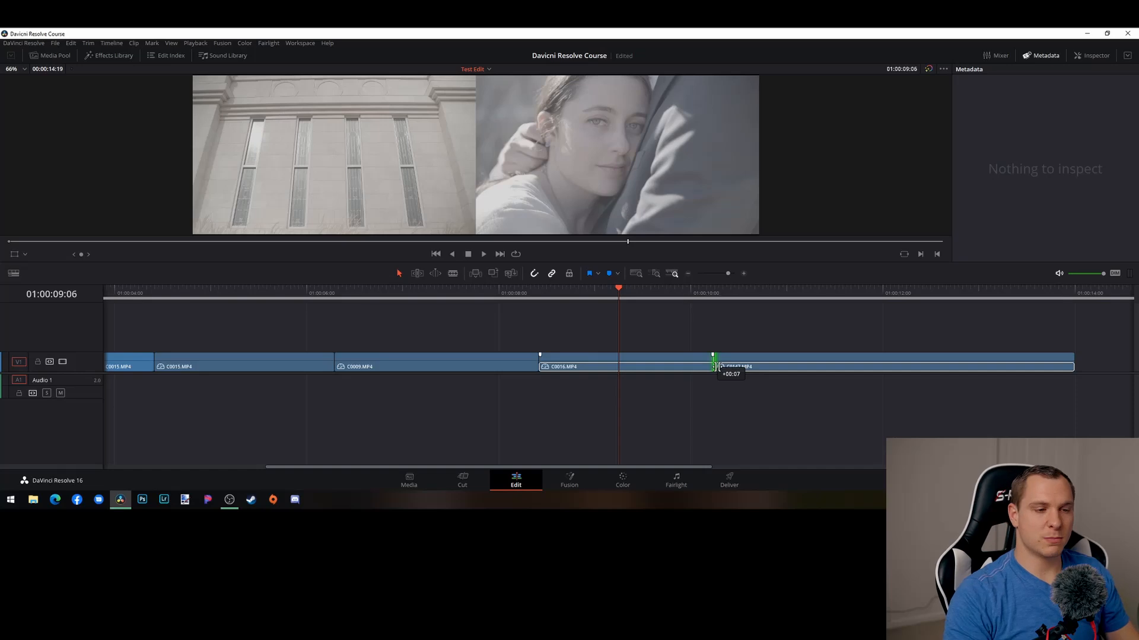
drag(719, 368, 737, 366)
key(shift+z)
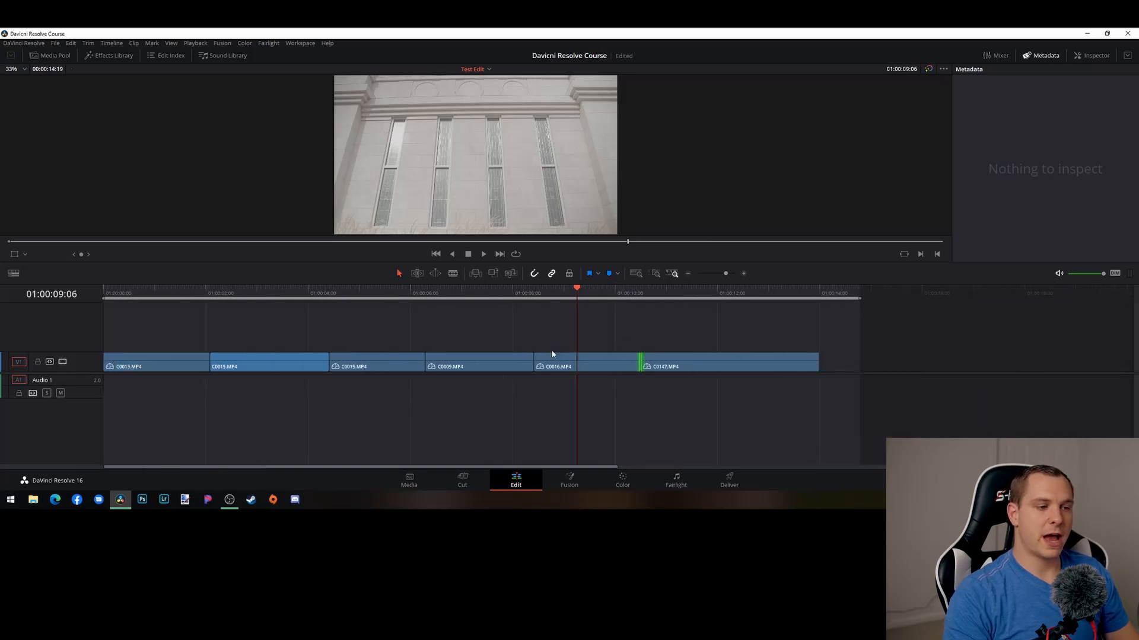
Find the out point at 01:00:13:08 in C0147.MP4 and trim the clip's end to it
scroll(568, 368, down, 2)
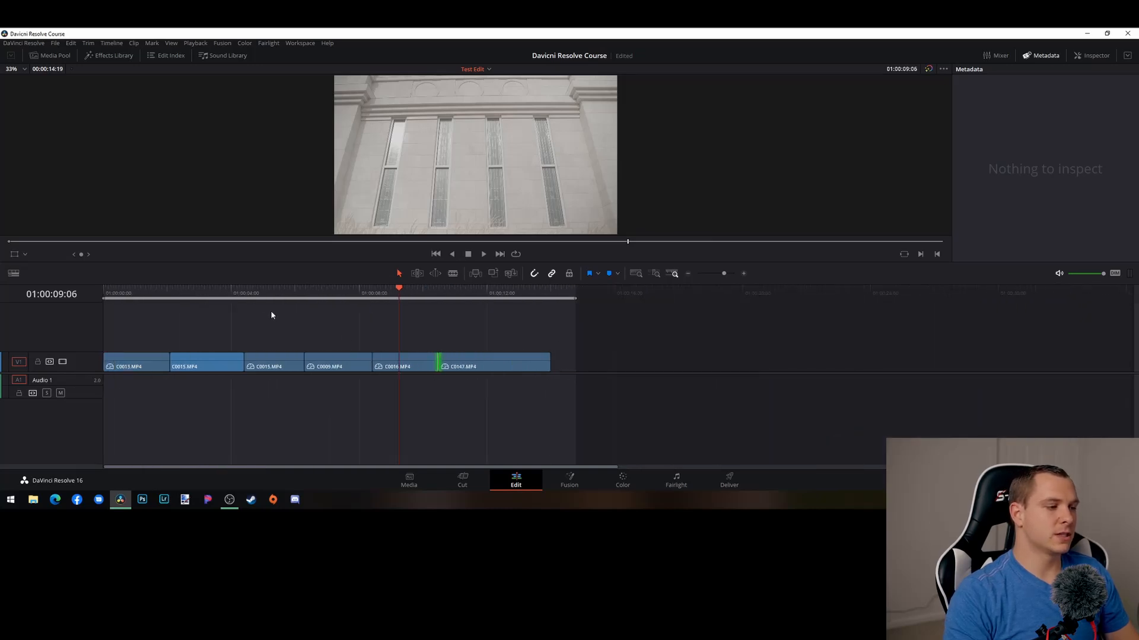
scroll(392, 395, up, 2)
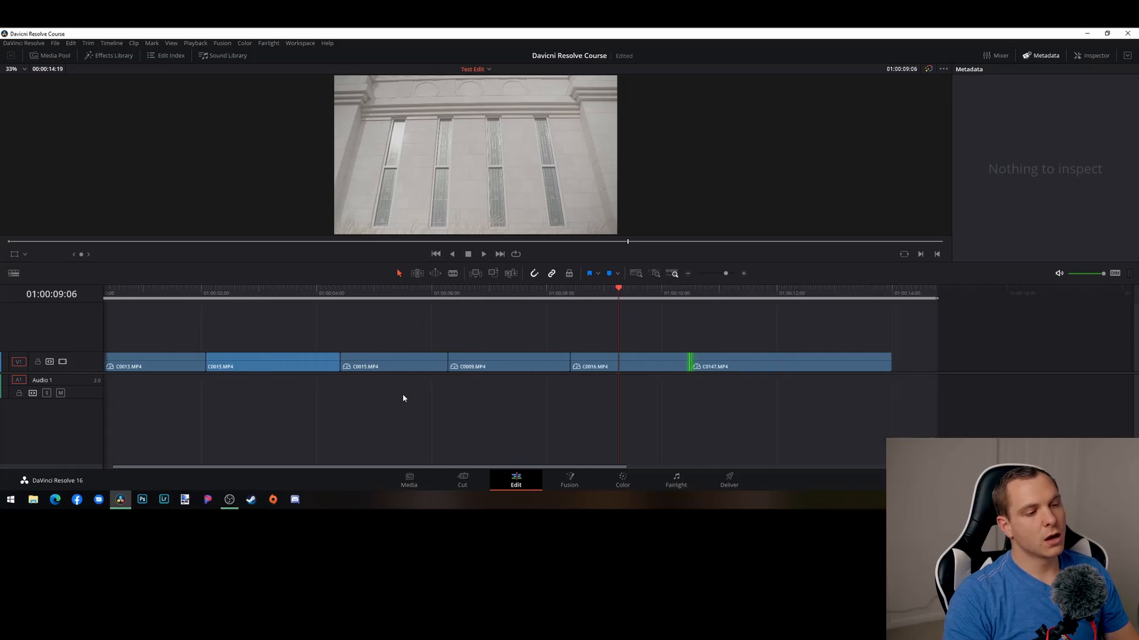
drag(738, 292, 853, 301)
drag(889, 363, 852, 363)
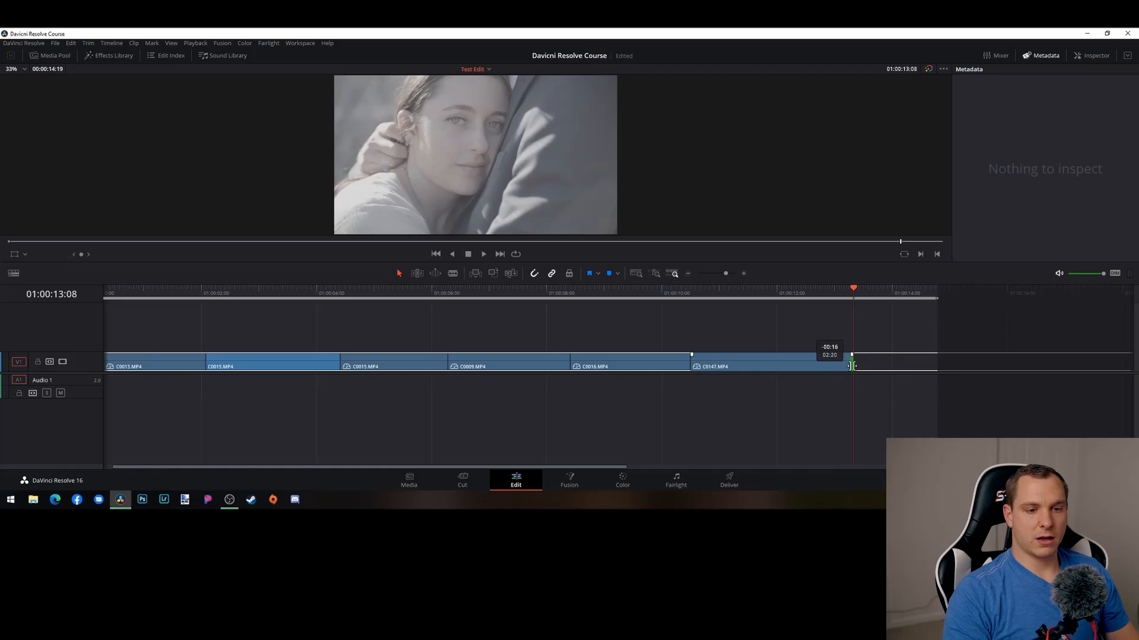
Extend the marked in/out range far beyond the last clip, to a duration of about 00:11:52
scroll(767, 351, down, 3)
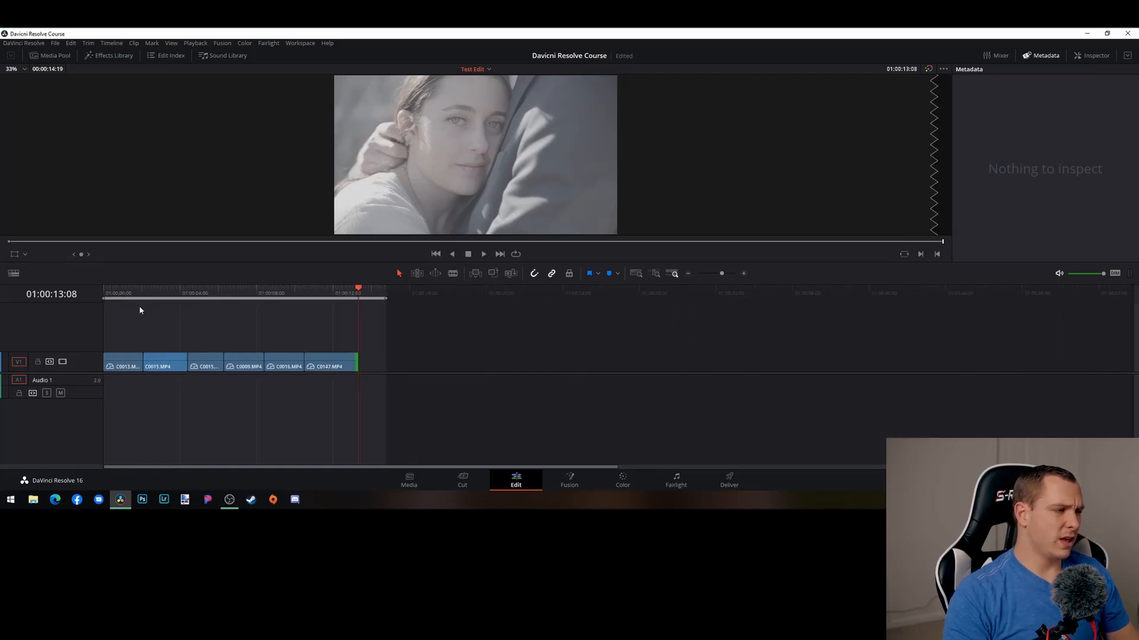
mouse_move(101, 298)
mouse_down()
mouse_move(257, 303)
mouse_move(95, 324)
mouse_up()
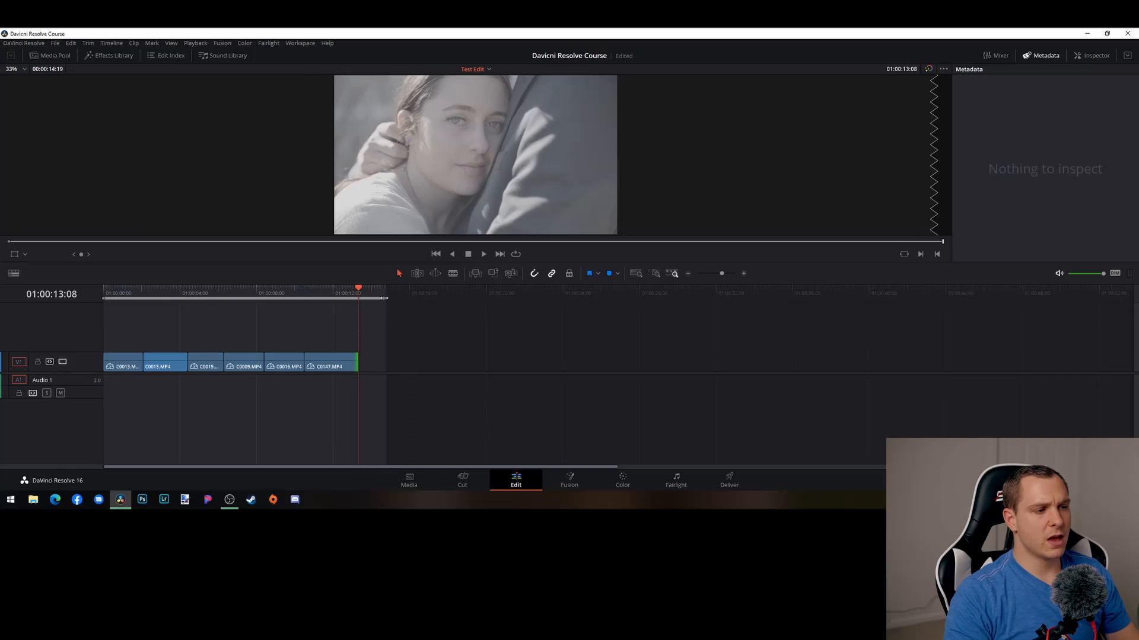
drag(385, 298, 1136, 298)
scroll(723, 345, down, 4)
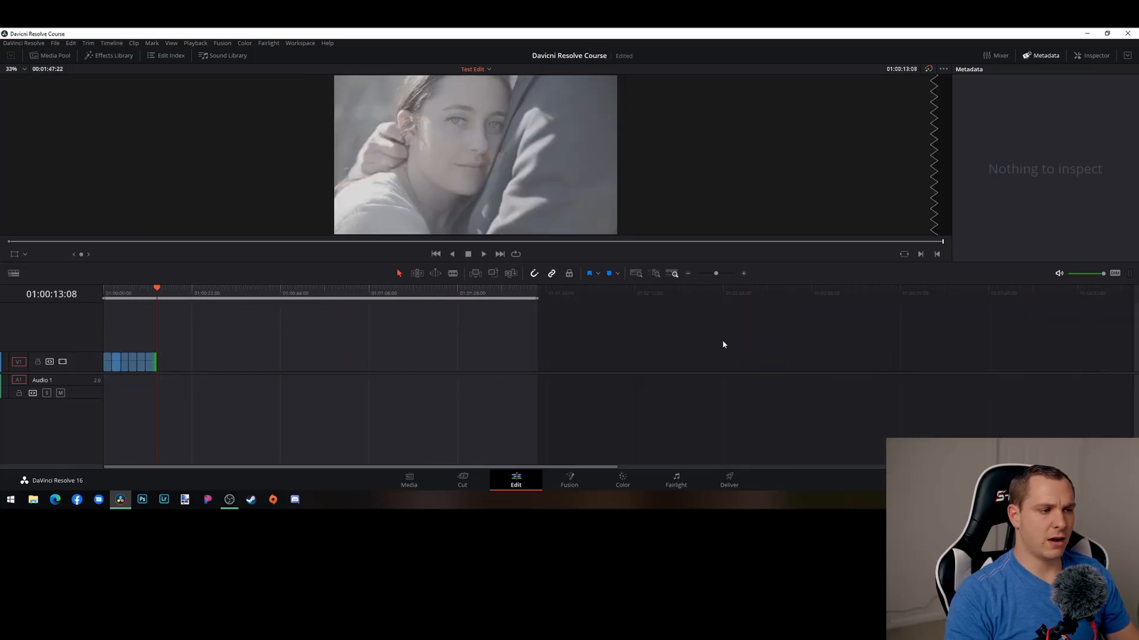
scroll(358, 351, up, 5)
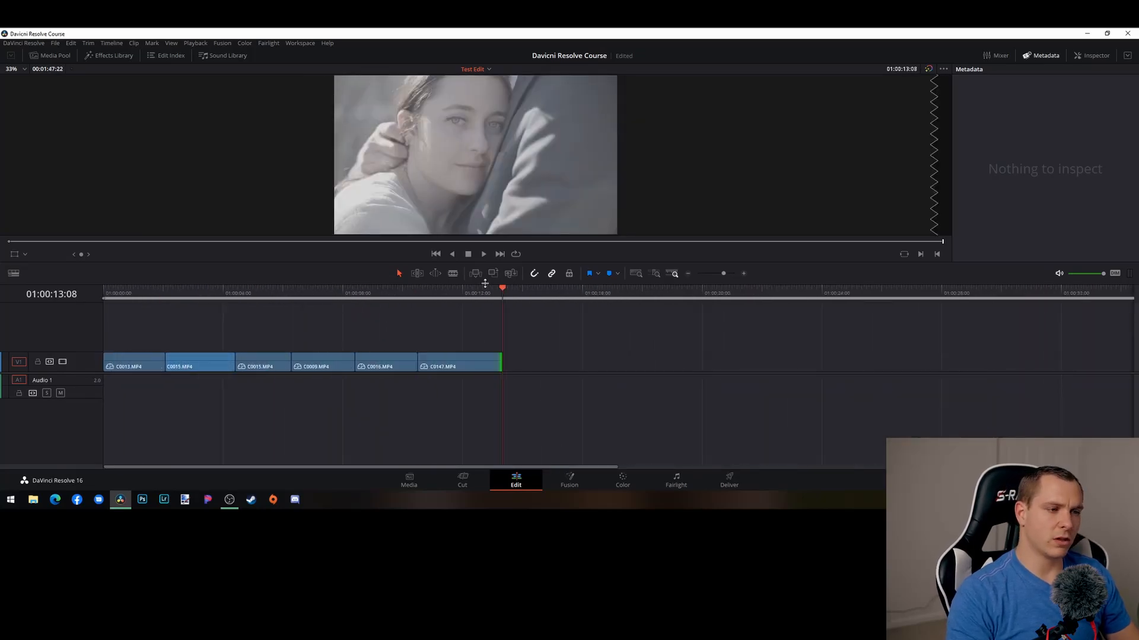
drag(485, 283, 148, 341)
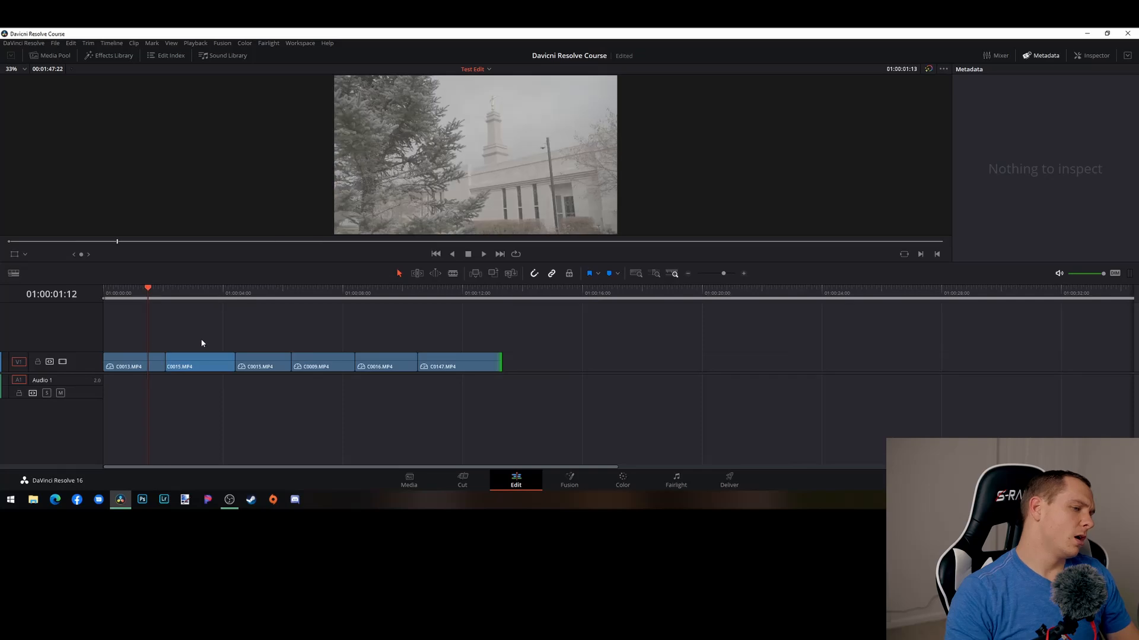
scroll(302, 369, down, 5)
drag(432, 298, 982, 314)
drag(441, 298, 932, 321)
Return the playhead to the timeline's start at 01:00:00:00
drag(162, 290, 67, 297)
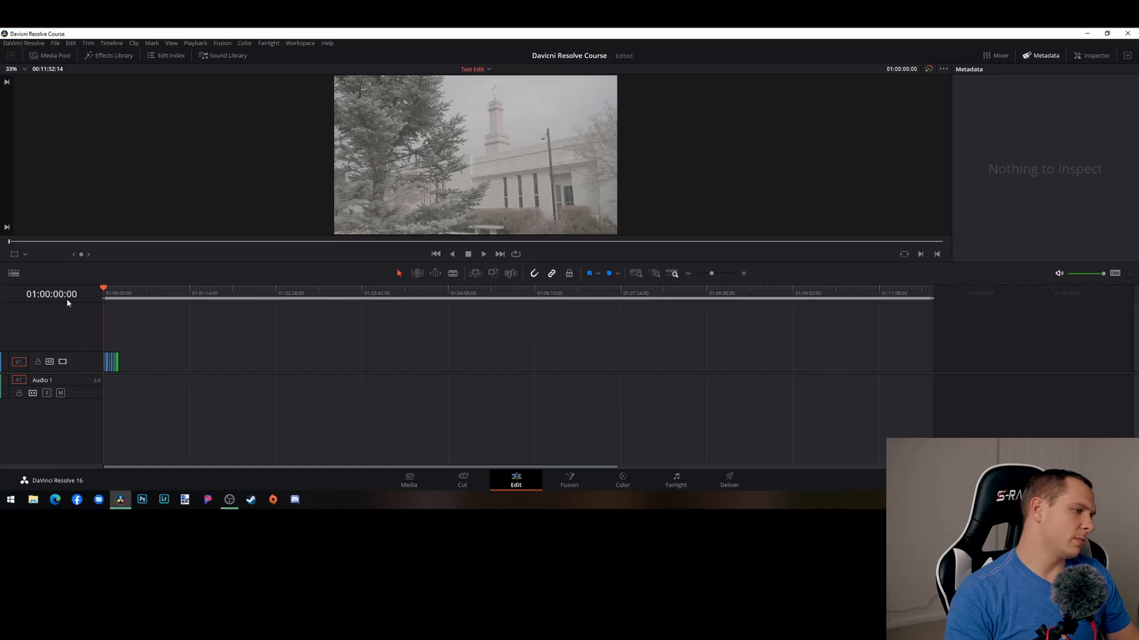
scroll(116, 341, up, 8)
scroll(119, 340, down, 2)
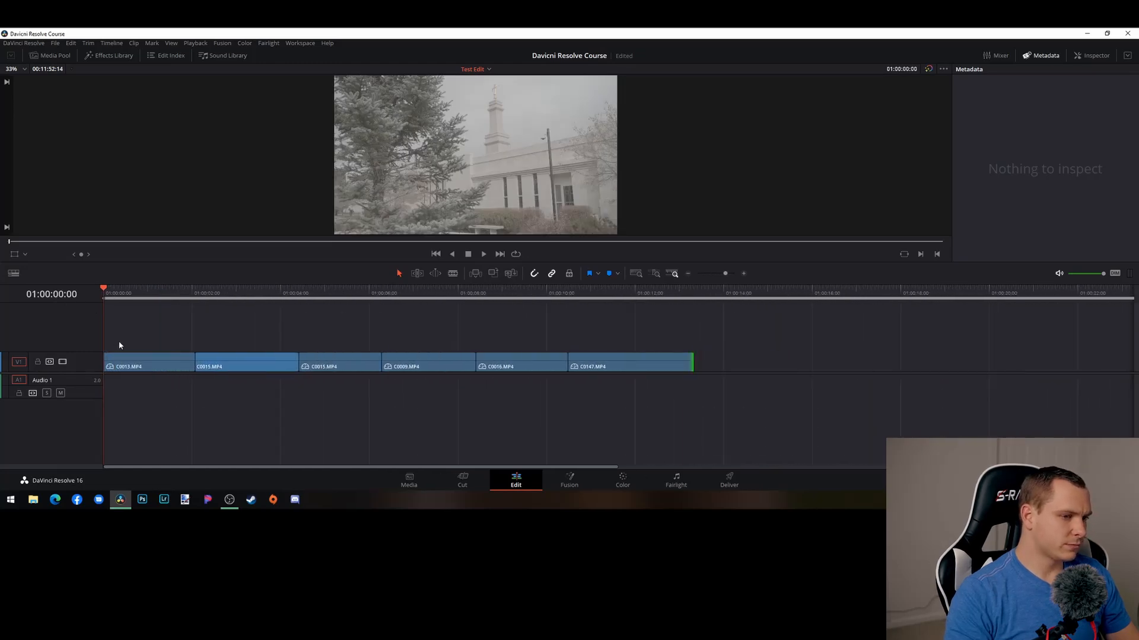
Play the whole rough cut full screen from the timeline's start through the last clip, C0147.MP4
scroll(119, 341, up, 1)
scroll(118, 341, down, 1)
drag(105, 292, 90, 318)
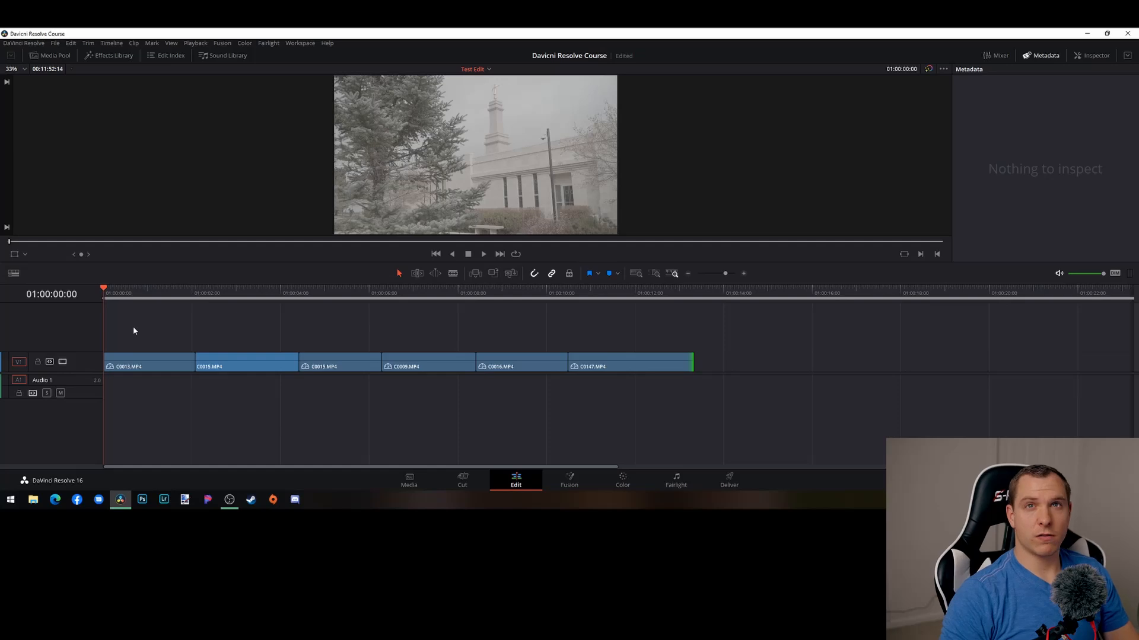
key(p)
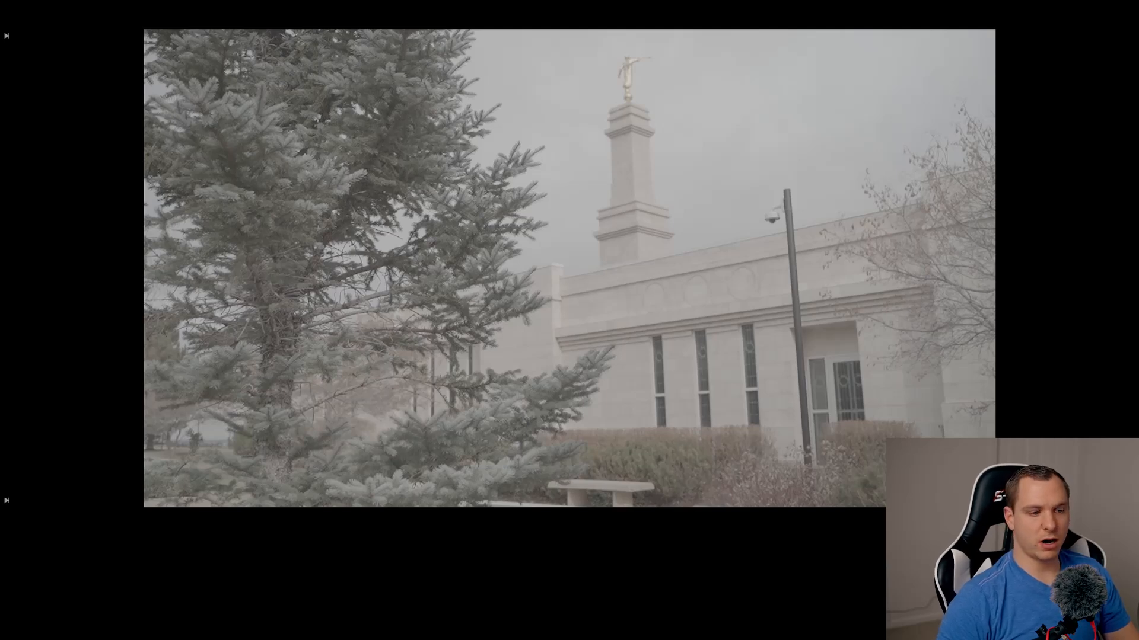
key(space)
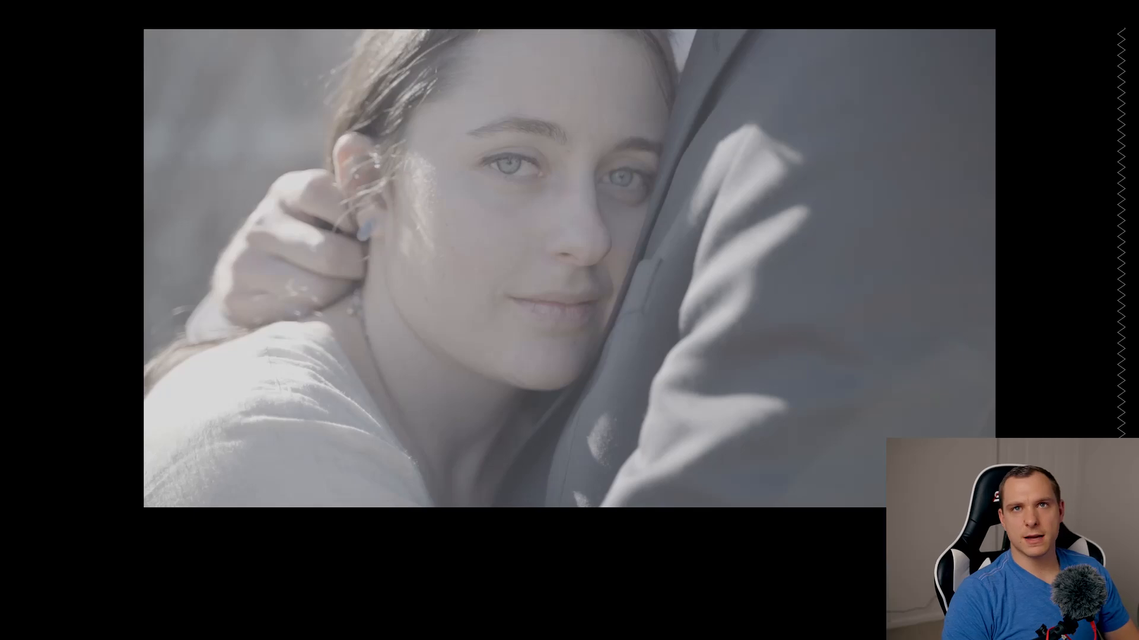
key(Escape)
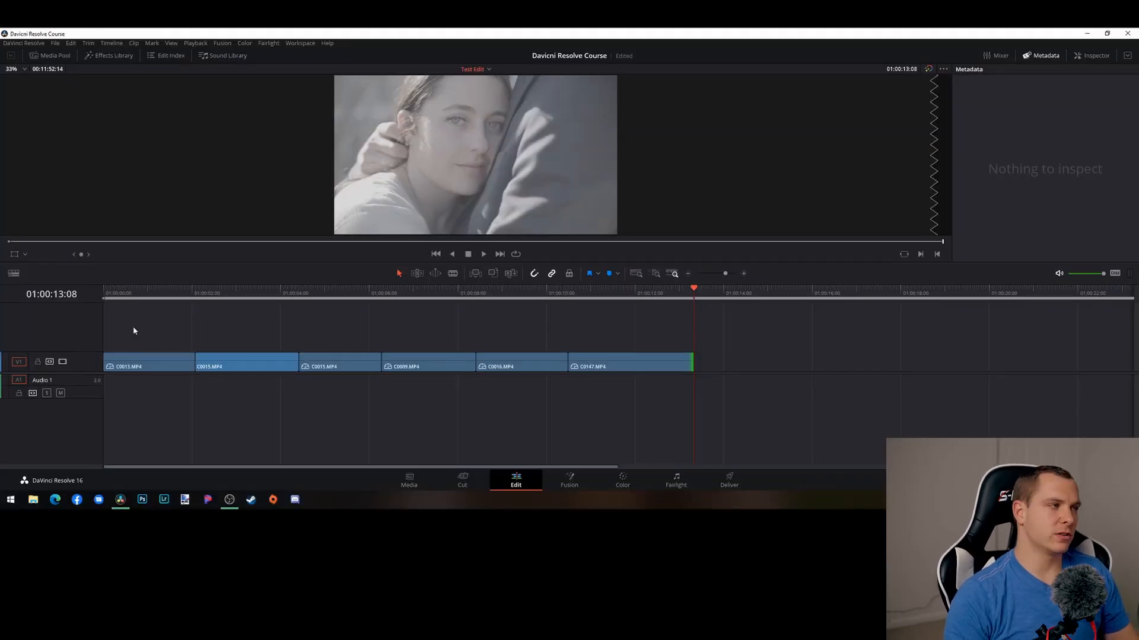
scroll(201, 339, down, 1)
scroll(192, 348, down, 1)
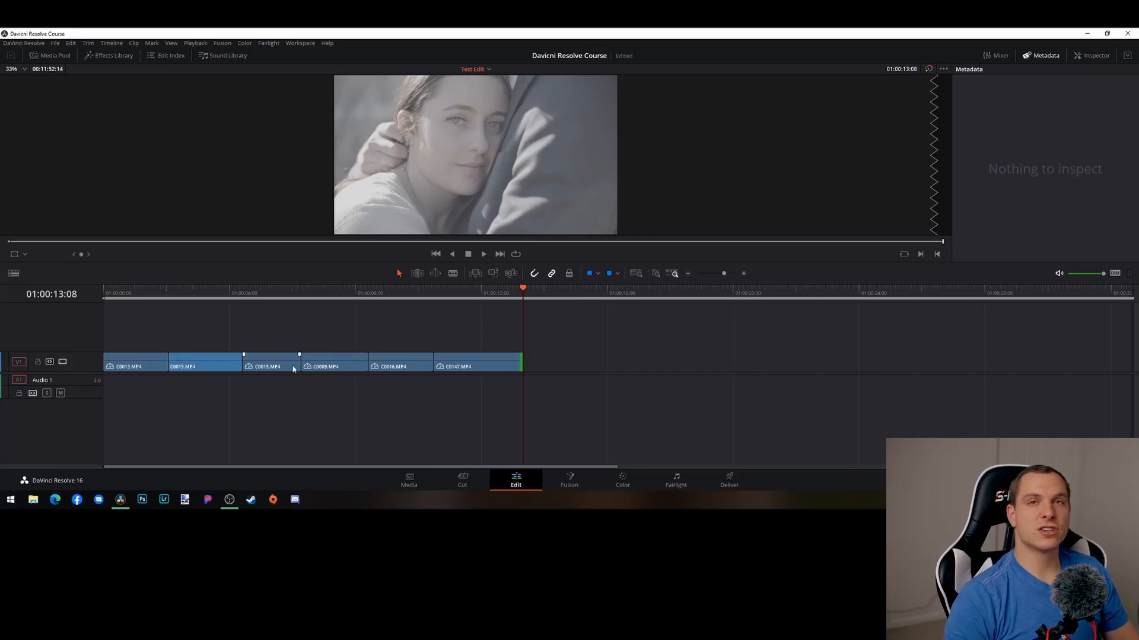
scroll(264, 372, up, 1)
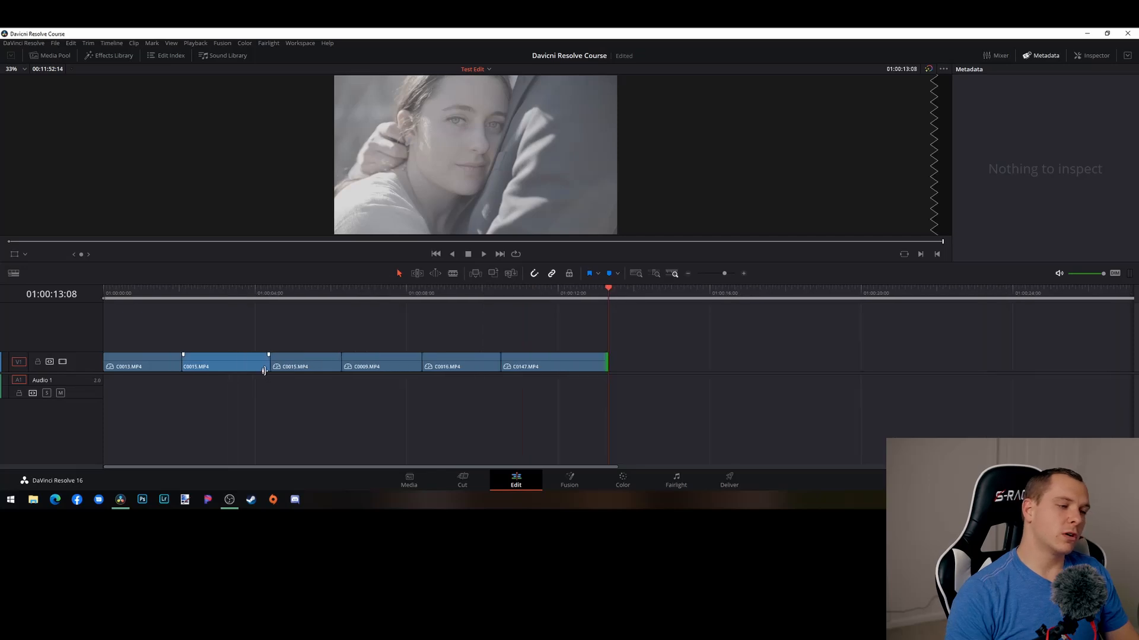
scroll(266, 370, down, 2)
scroll(267, 368, up, 2)
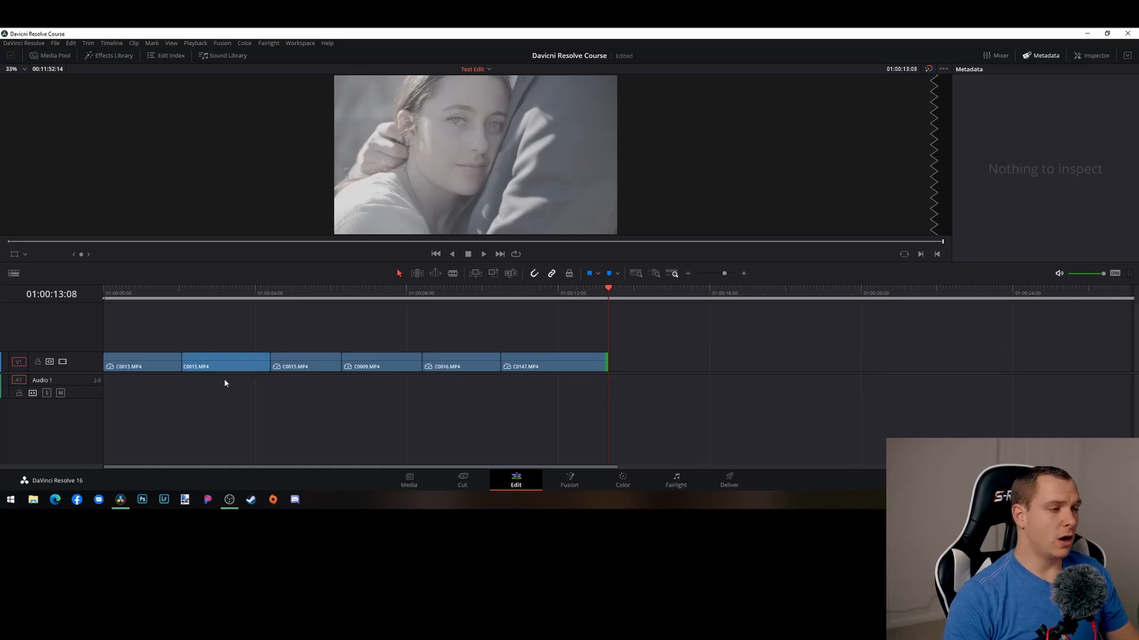
scroll(223, 382, up, 1)
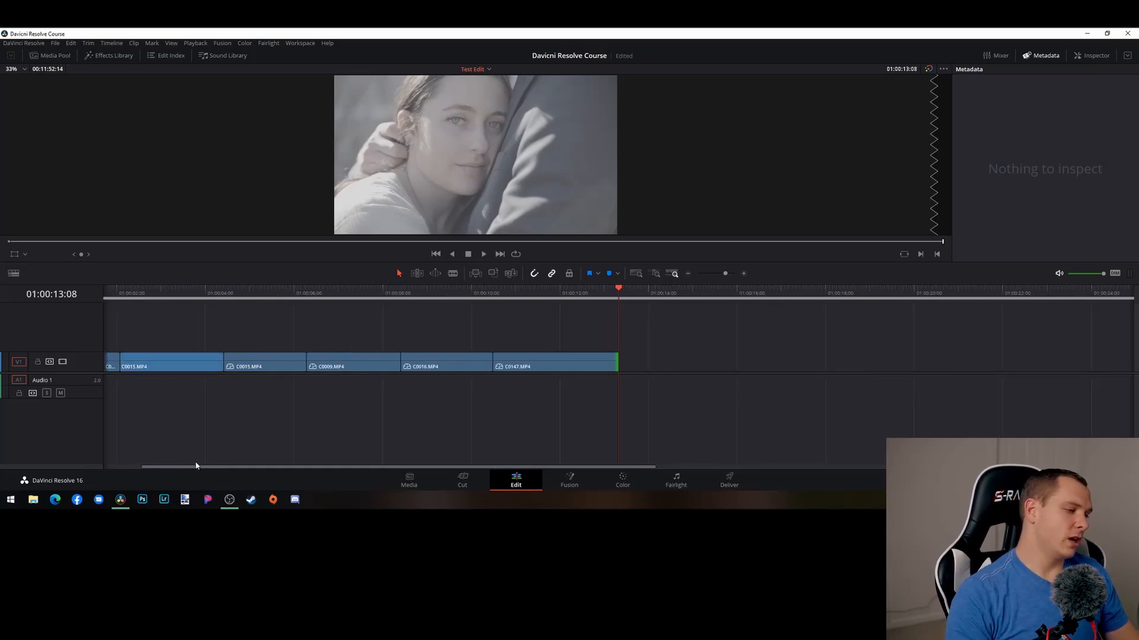
drag(196, 466, 147, 468)
scroll(436, 419, down, 1)
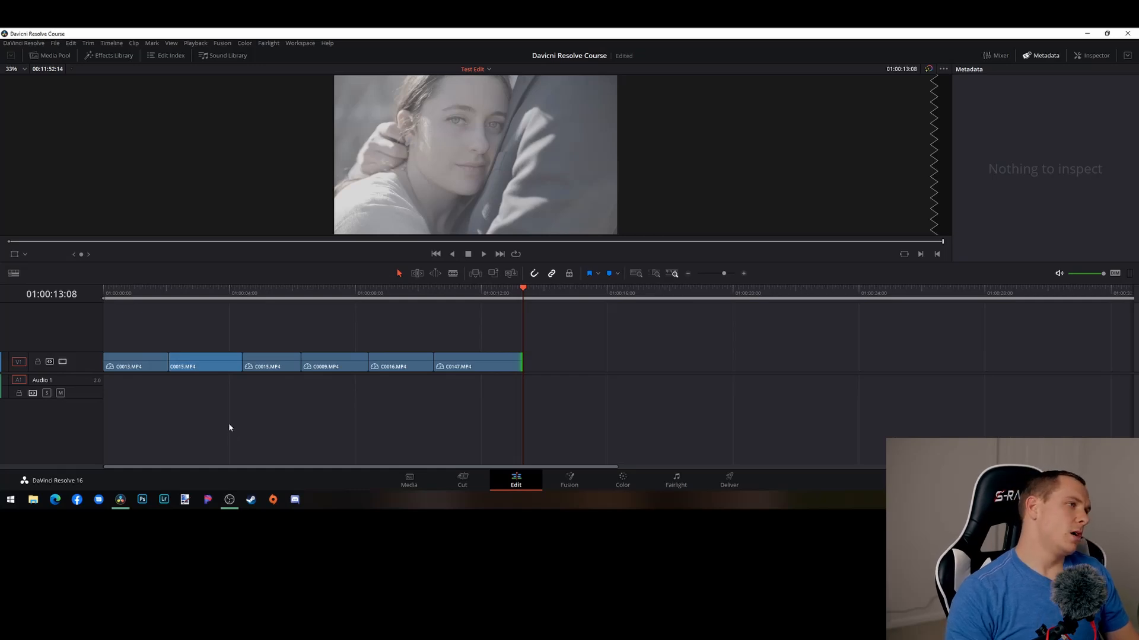
alt+scroll(158, 393, up, 2)
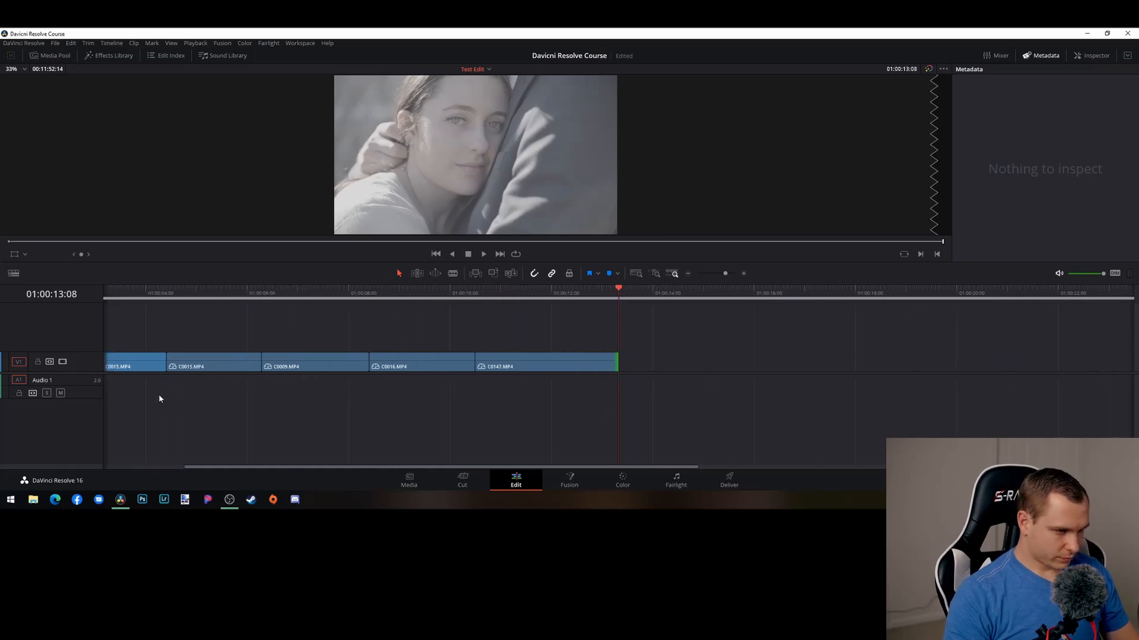
drag(214, 470, 117, 473)
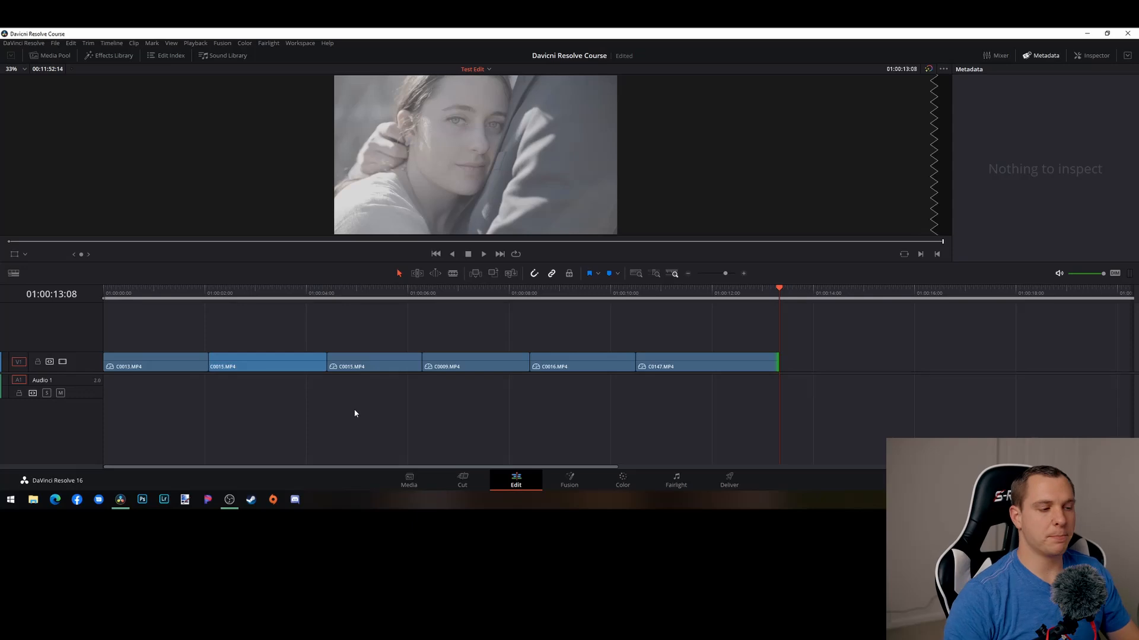
Show the Effects Library at full height and widen it slightly so its category names fit
click(118, 57)
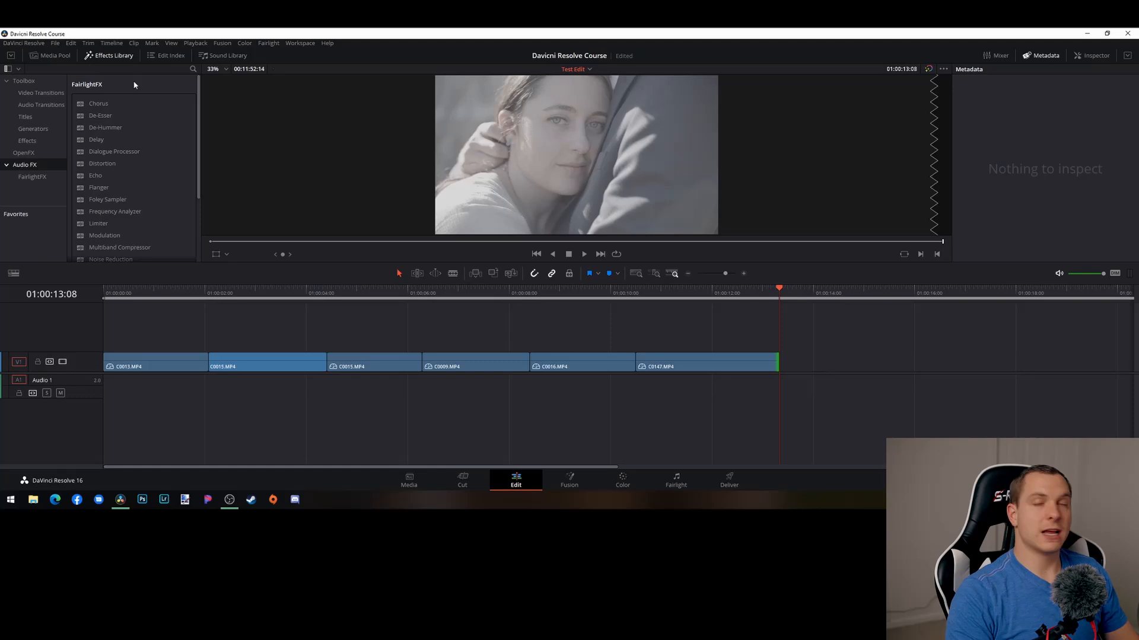
click(11, 55)
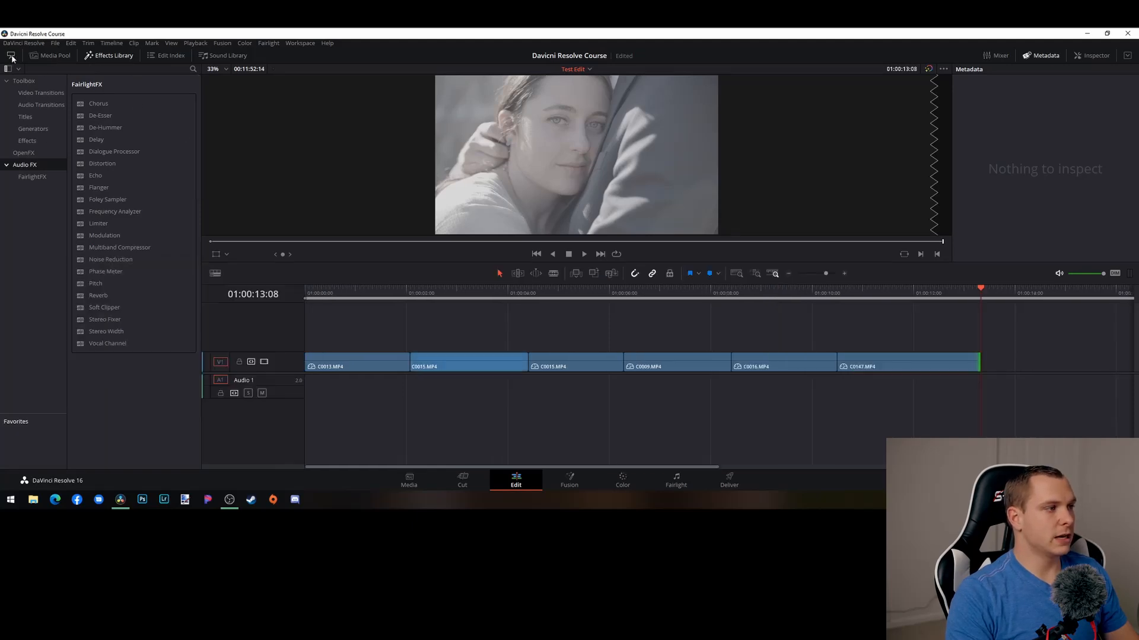
drag(202, 141, 244, 149)
mouse_move(67, 116)
mouse_down()
mouse_move(95, 115)
mouse_move(62, 115)
mouse_up()
drag(240, 137, 226, 142)
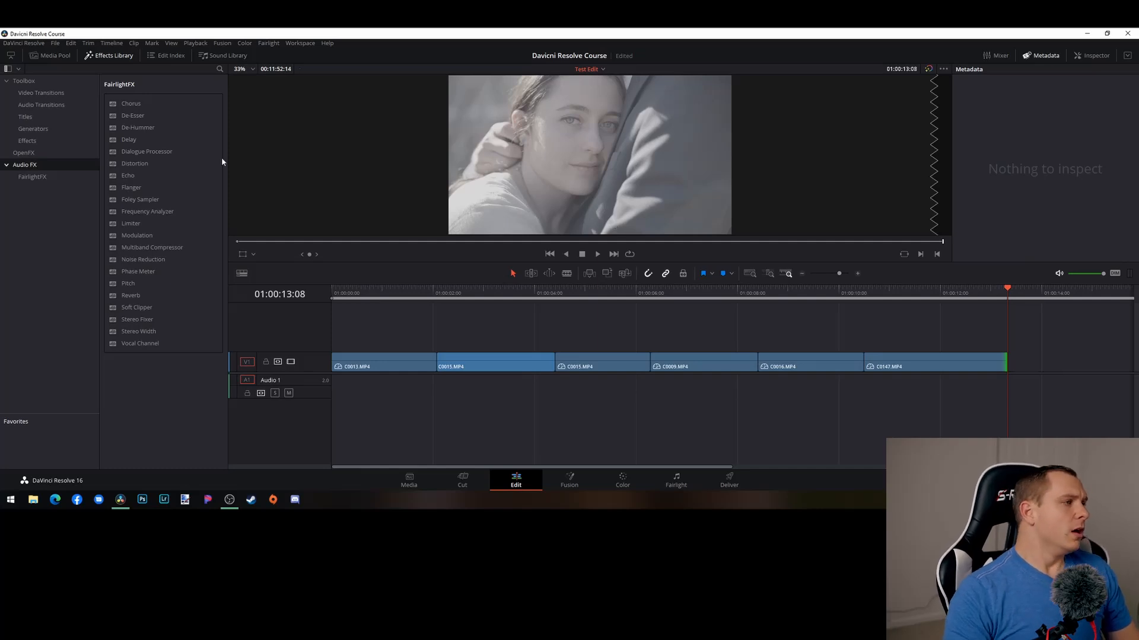
List the Video Transitions in the Effects Library and look through the groups from Dissolve down to Wipe
click(36, 93)
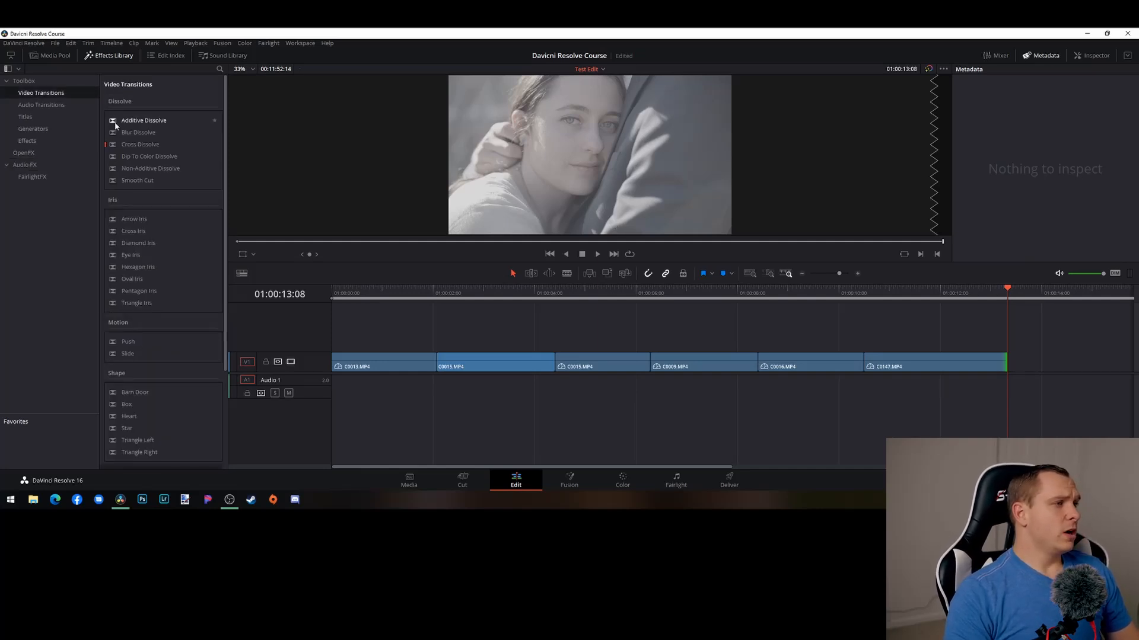
mouse_move(214, 159)
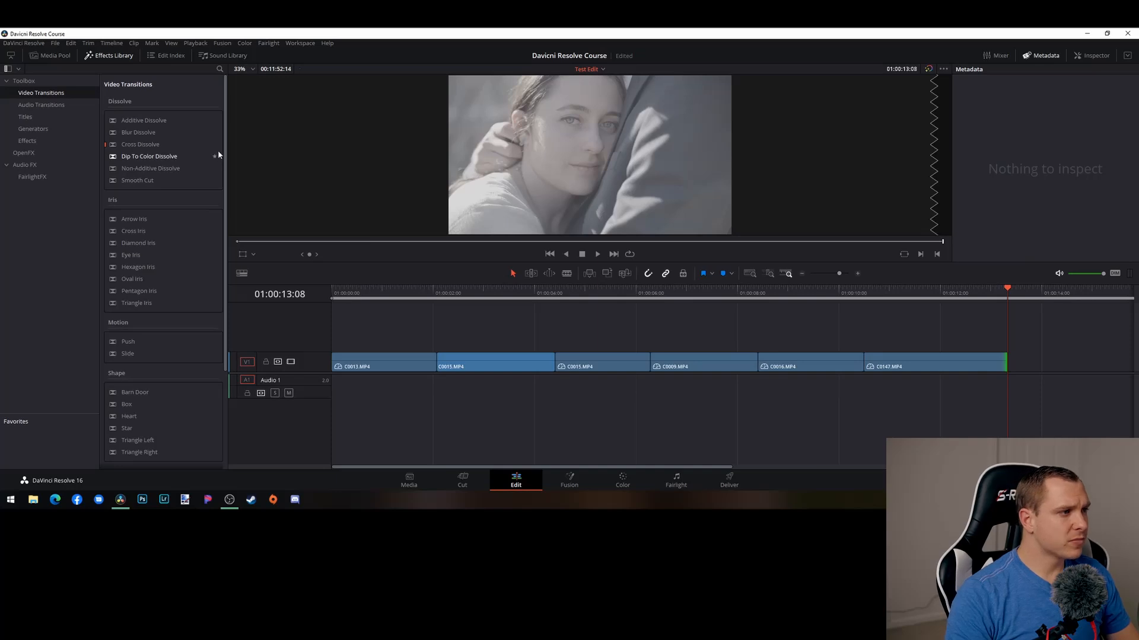
mouse_move(225, 166)
mouse_down()
mouse_move(239, 204)
mouse_move(229, 254)
mouse_move(227, 148)
mouse_up()
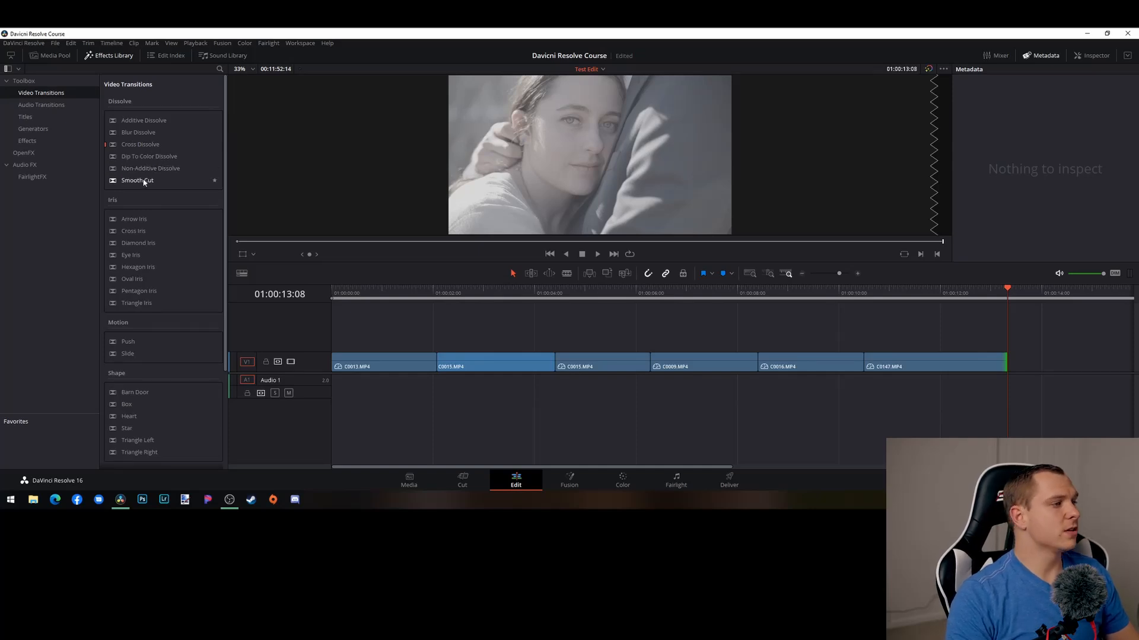
scroll(147, 204, down, 2)
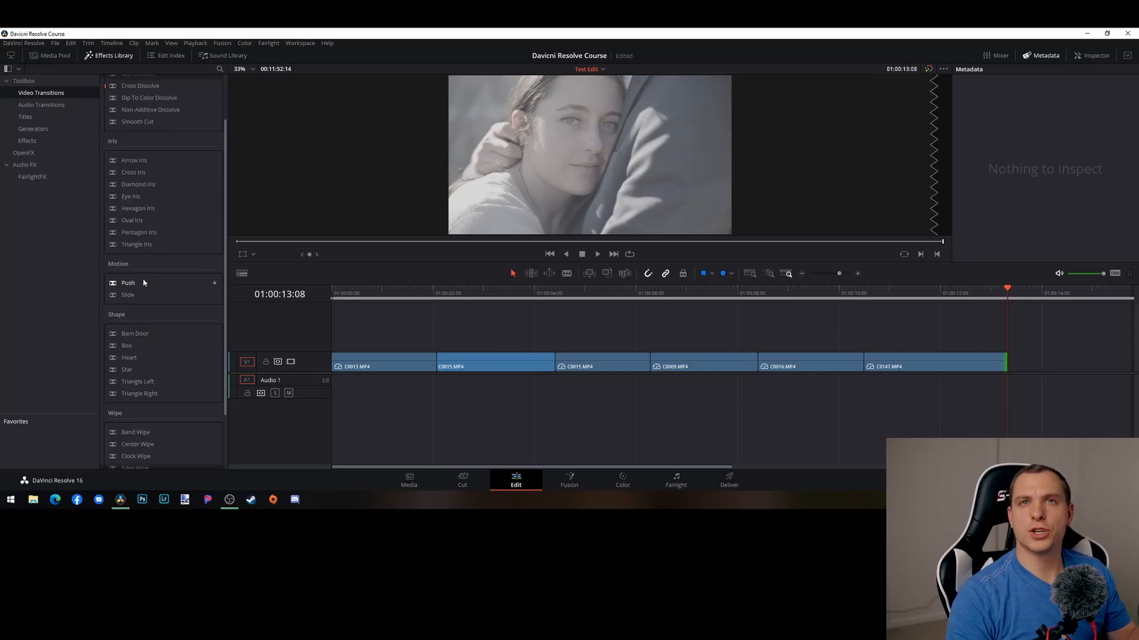
scroll(144, 301, down, 2)
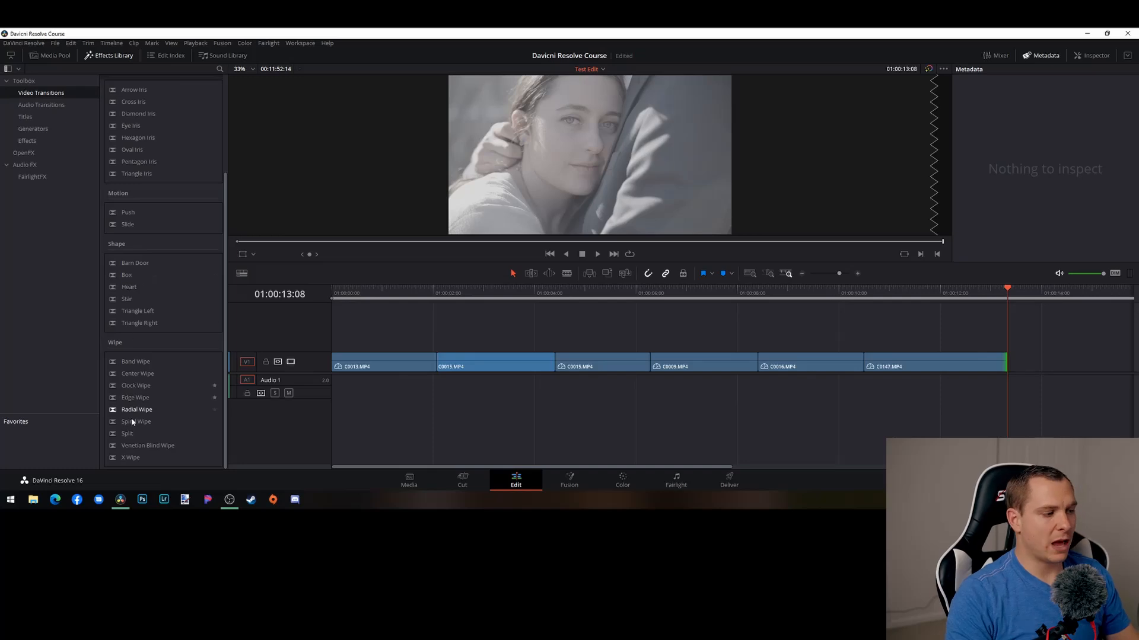
scroll(142, 409, up, 4)
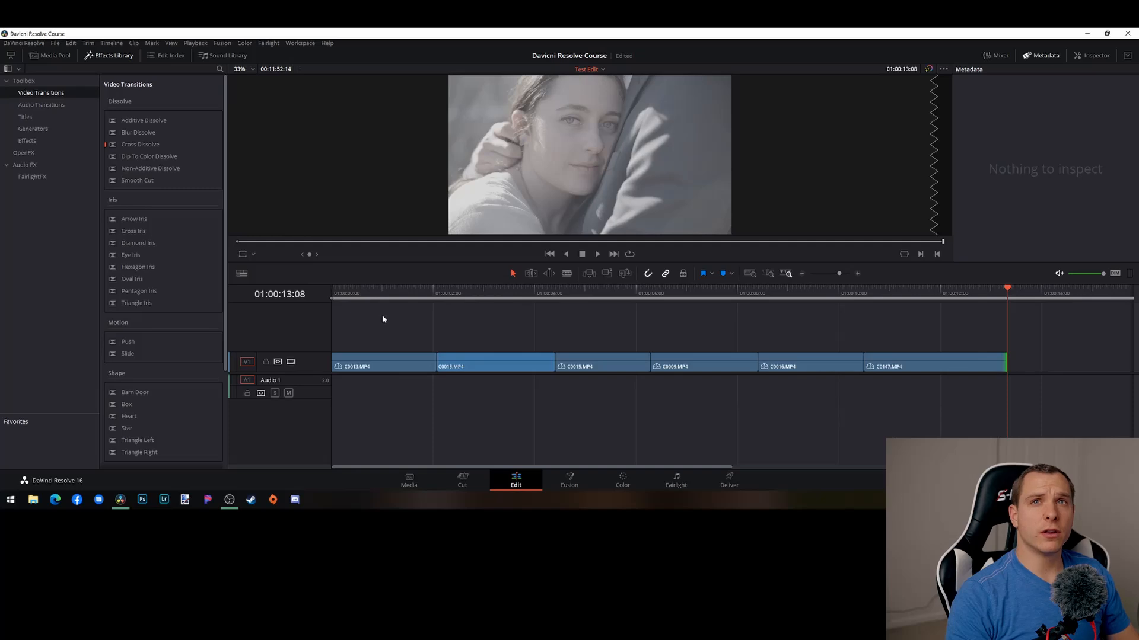
Add a Cross Dissolve centred on the cut between the first and second clips
drag(142, 144, 436, 358)
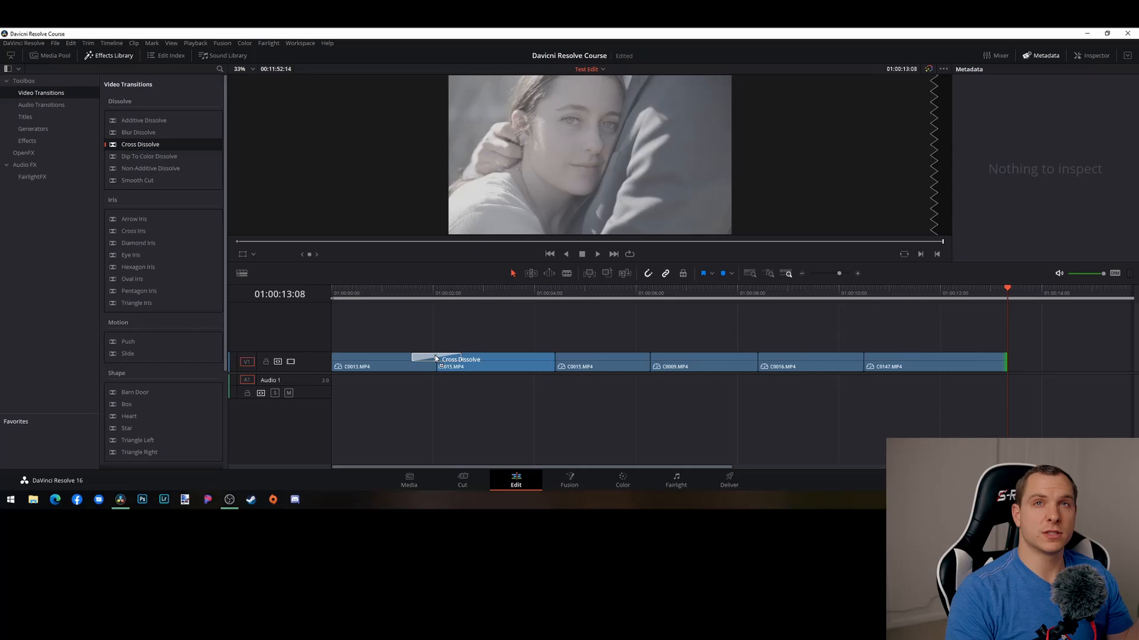
mouse_move(436, 358)
mouse_down()
mouse_move(335, 359)
mouse_move(439, 363)
mouse_up()
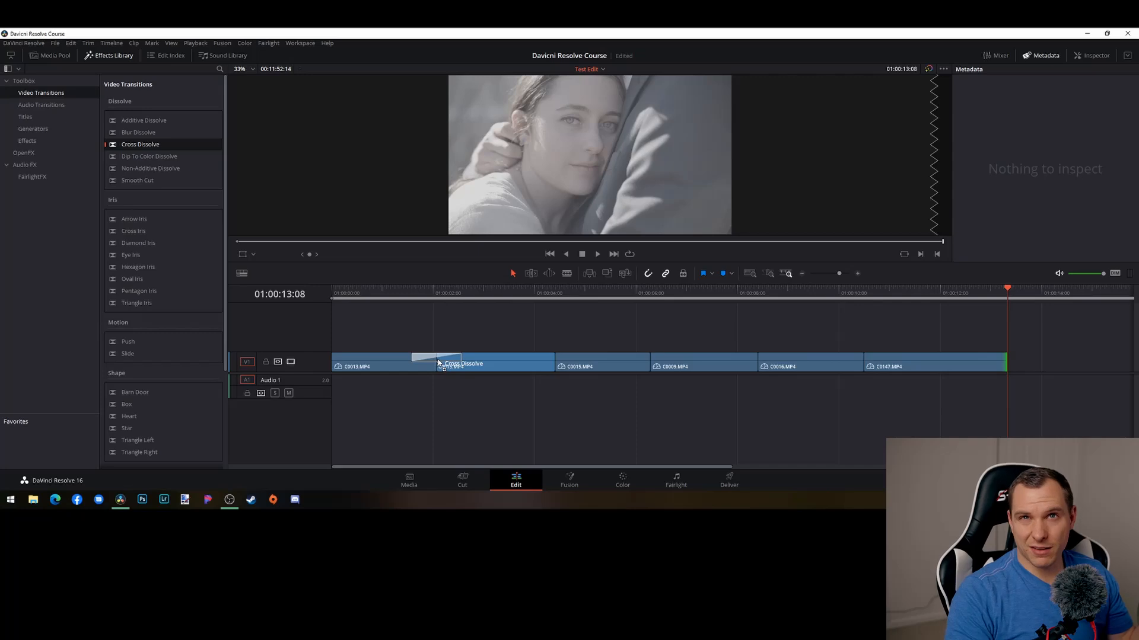
drag(438, 362, 344, 358)
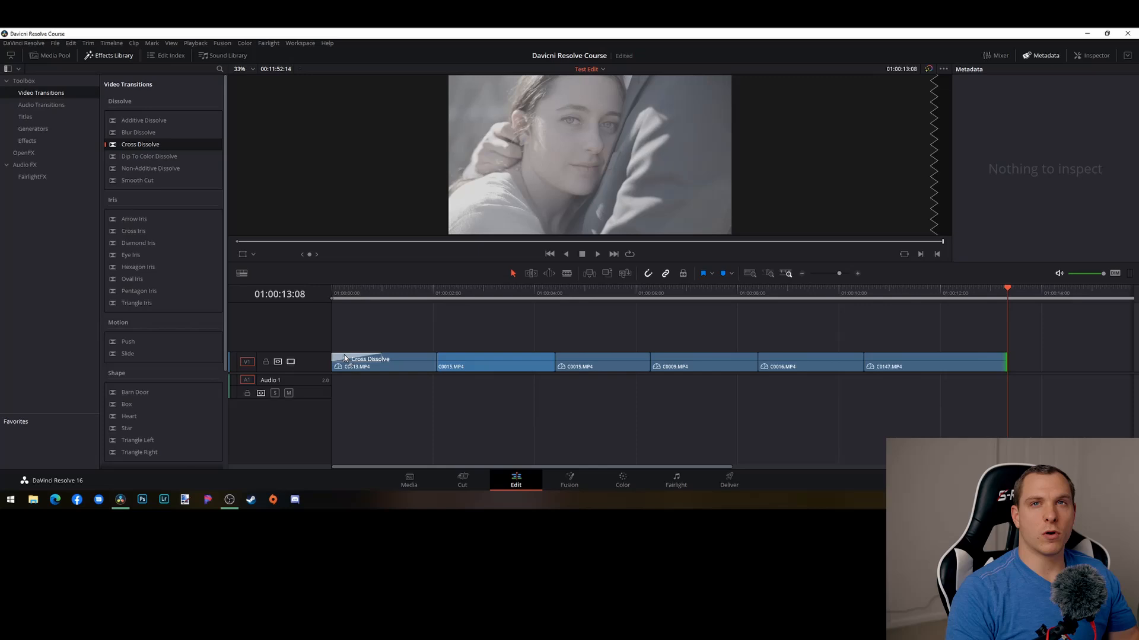
drag(344, 356, 344, 356)
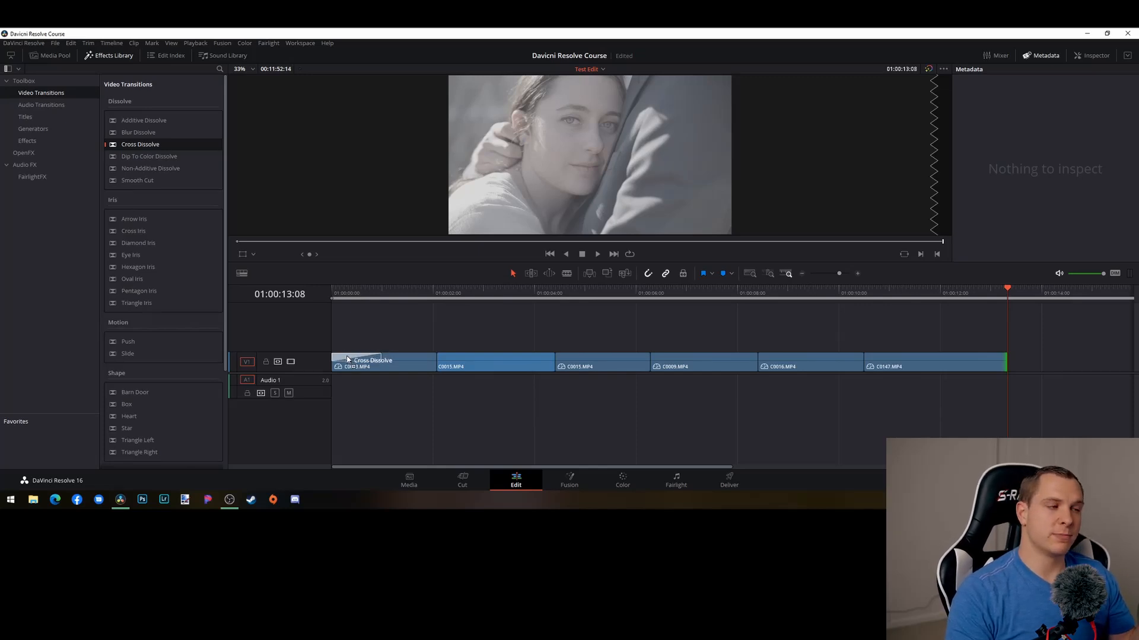
drag(348, 358, 435, 355)
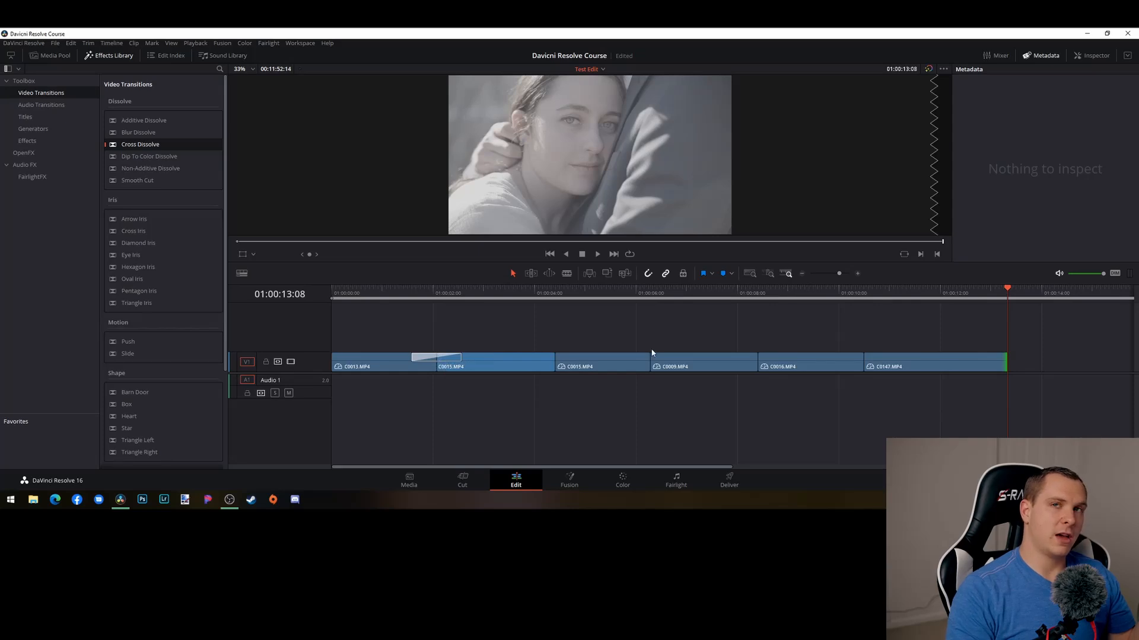
Play back the dissolve between the first two clips, and compare it with the plain cut between the second and third clips
drag(456, 295, 395, 294)
key(space)
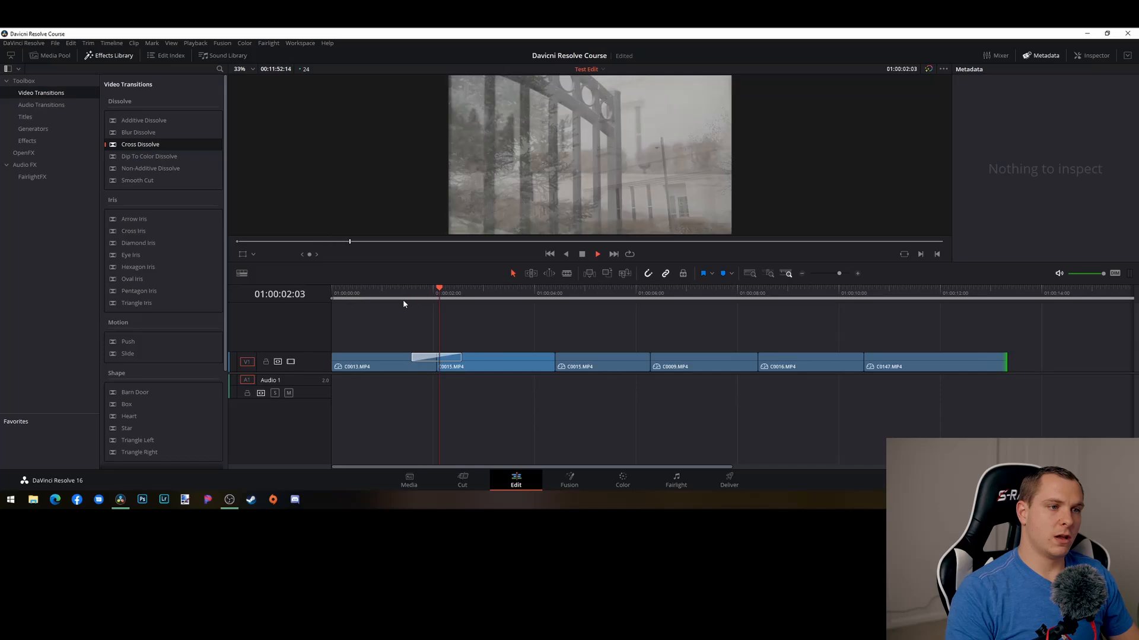
drag(464, 292, 414, 314)
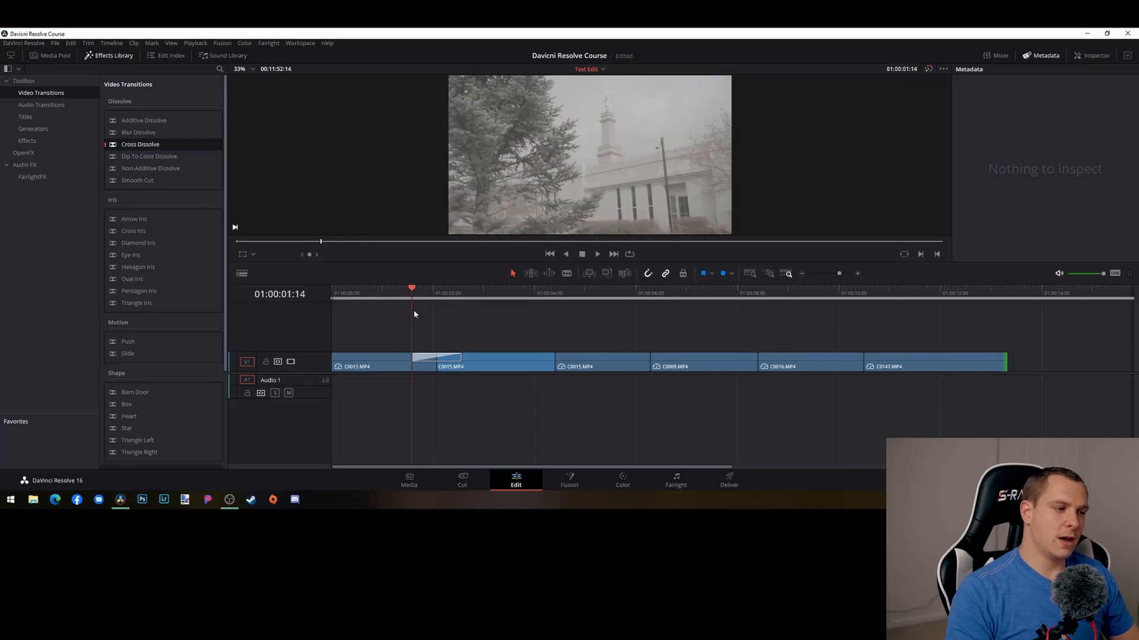
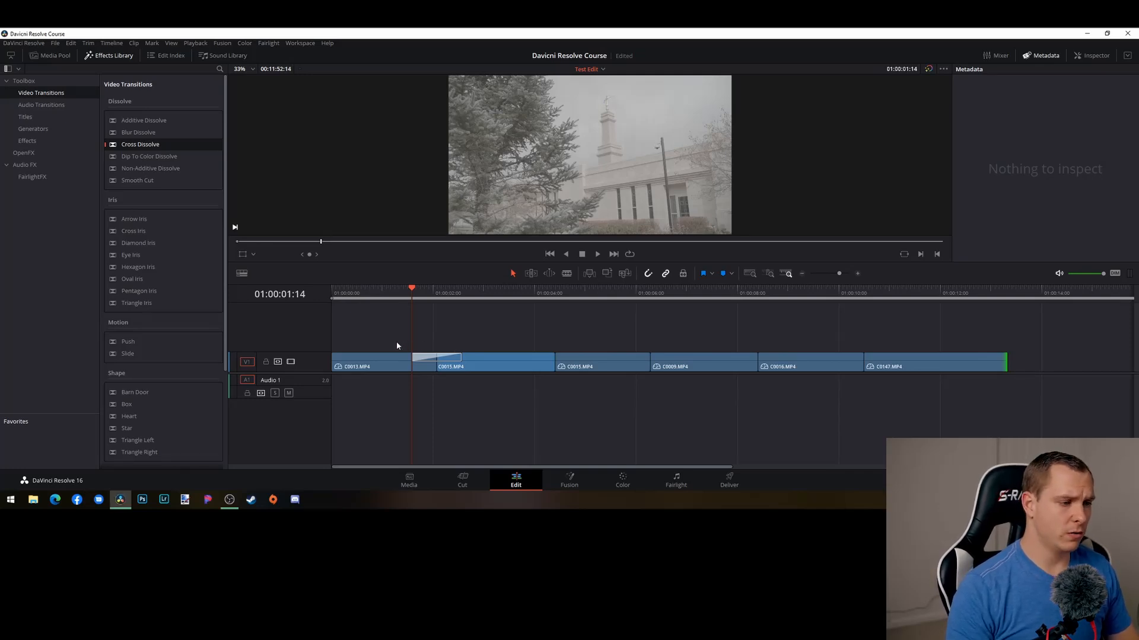
drag(427, 294, 517, 320)
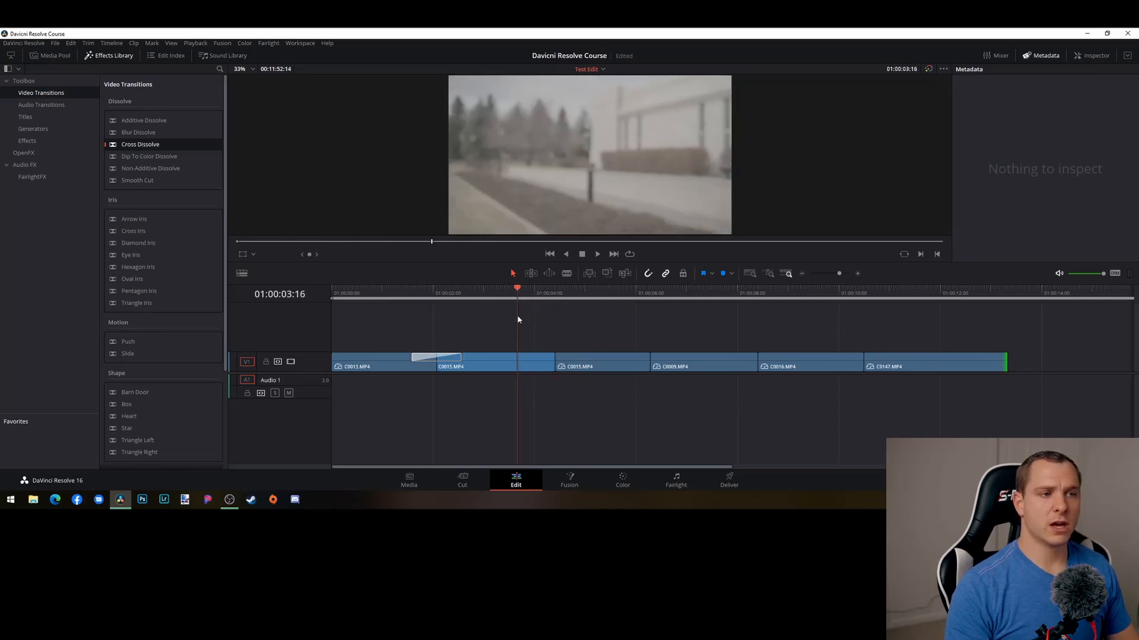
key(space)
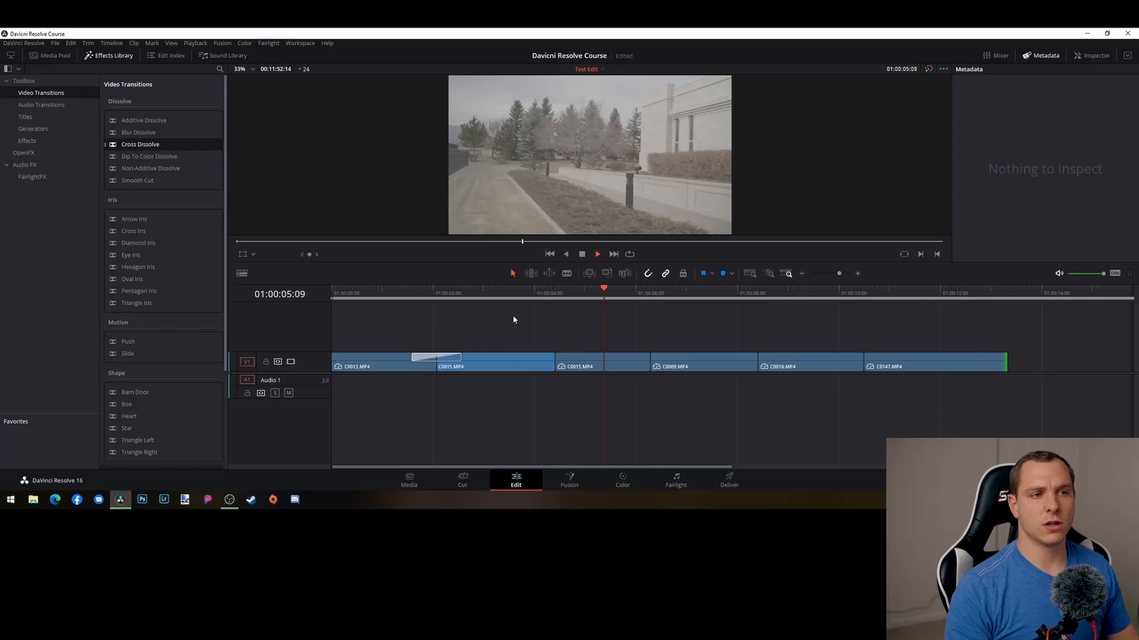
drag(637, 290, 552, 298)
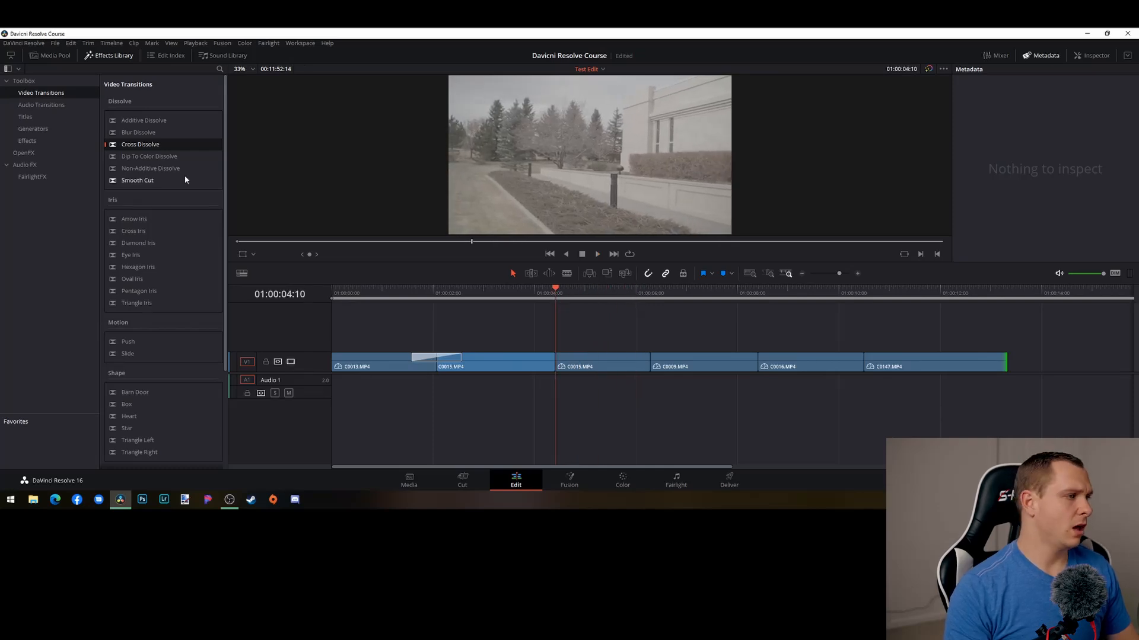
Add a Cross Dissolve centred on the cut between the second and third clips and play through it
drag(186, 179, 554, 362)
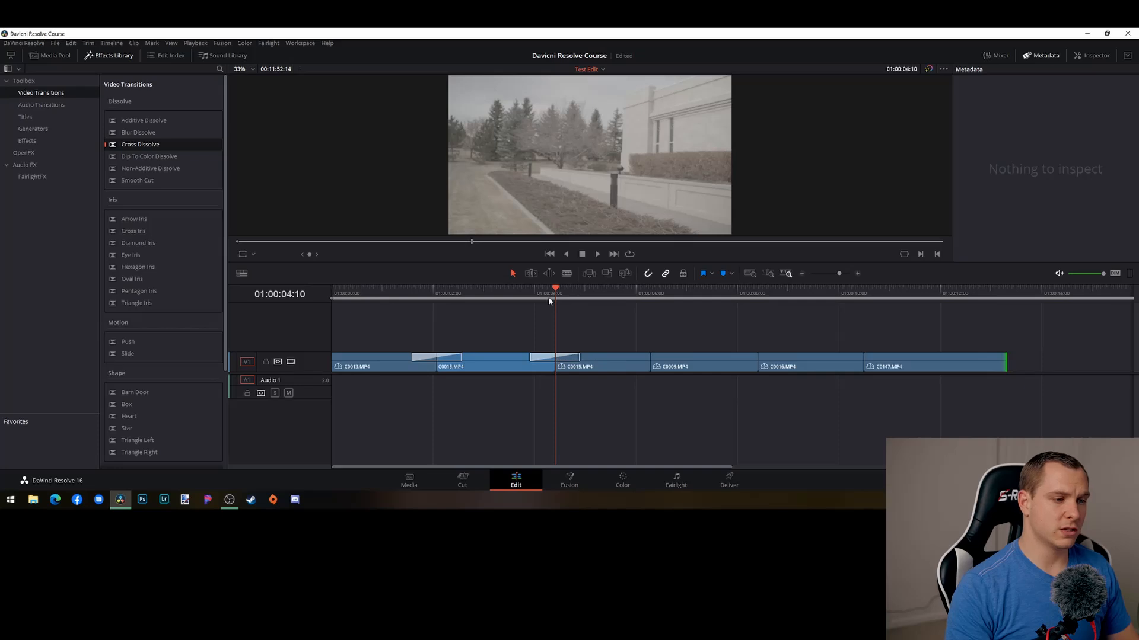
drag(549, 300, 510, 297)
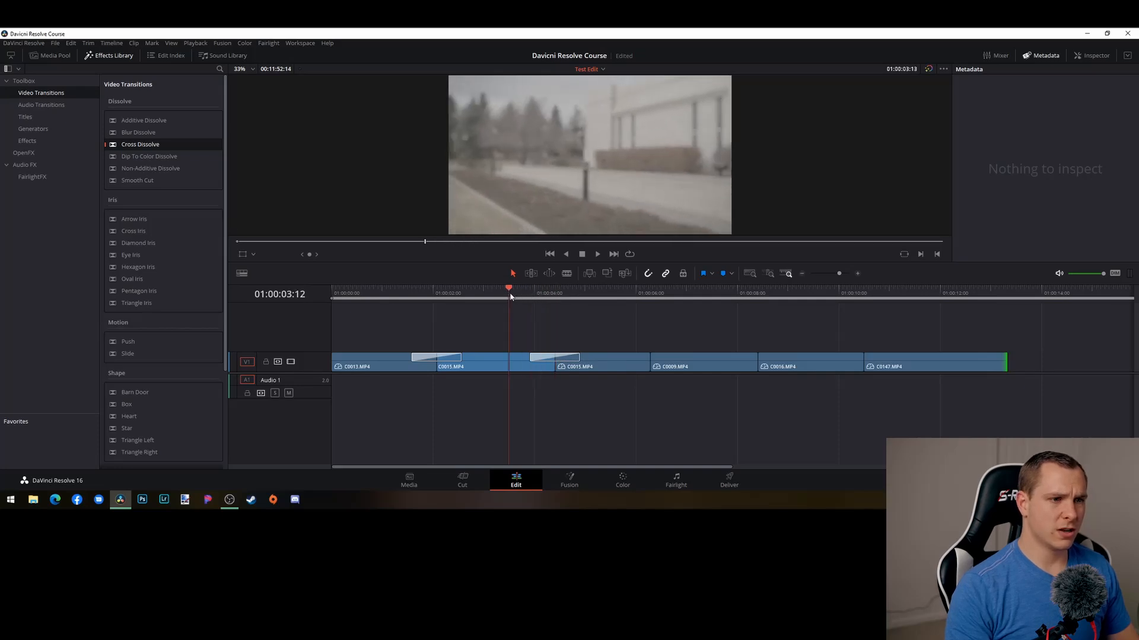
key(space)
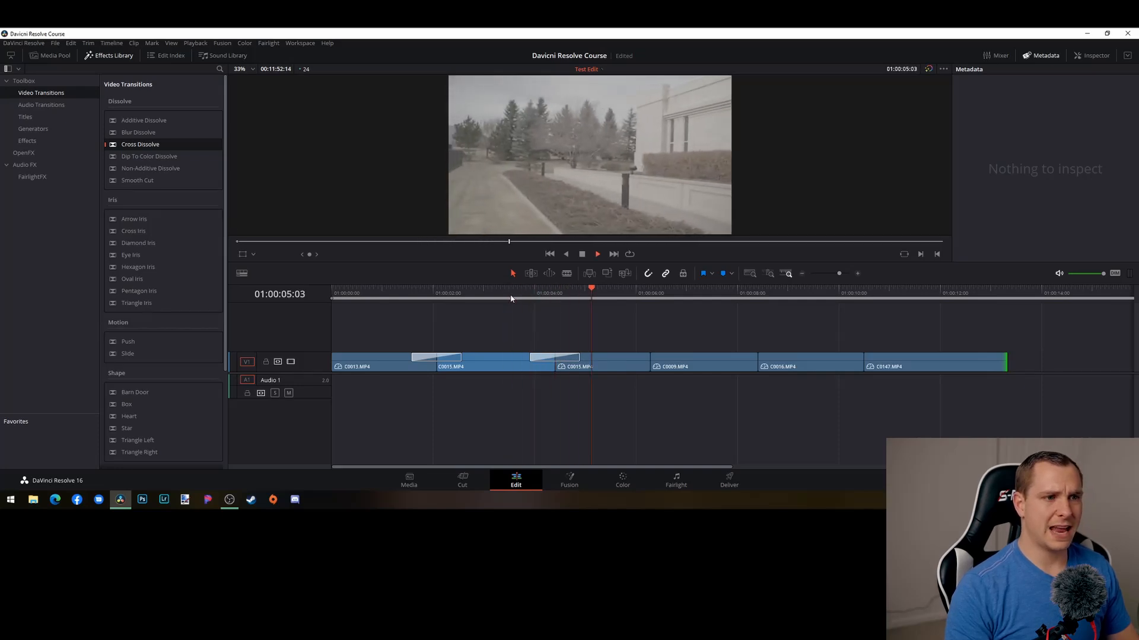
key(space)
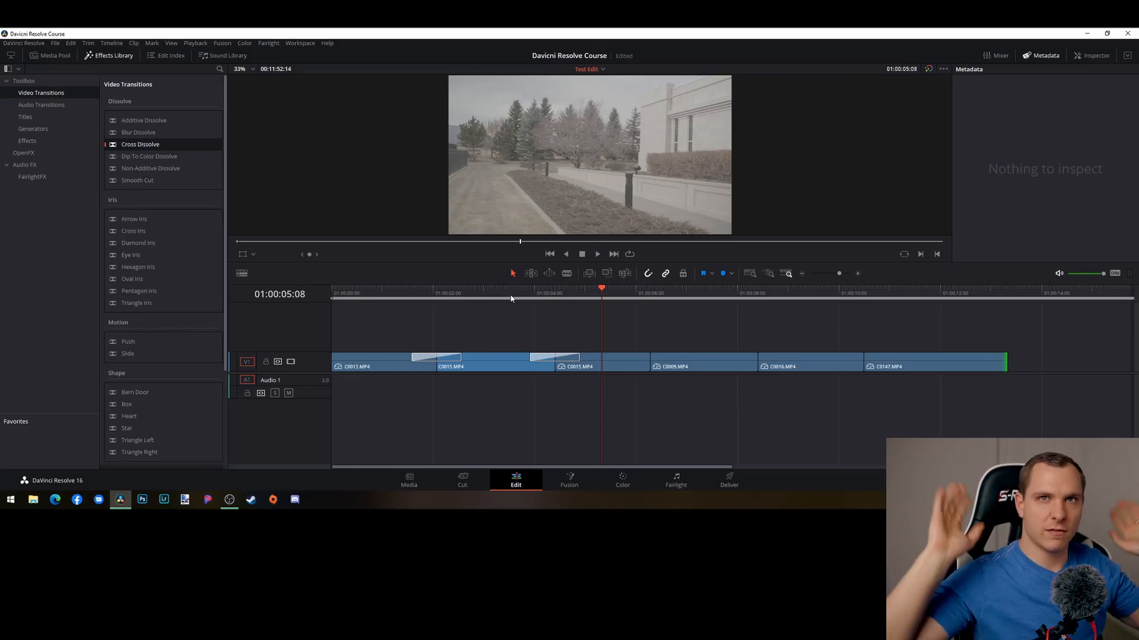
Undo the Cross Dissolve on the cut between the second and third clips
drag(603, 297, 540, 305)
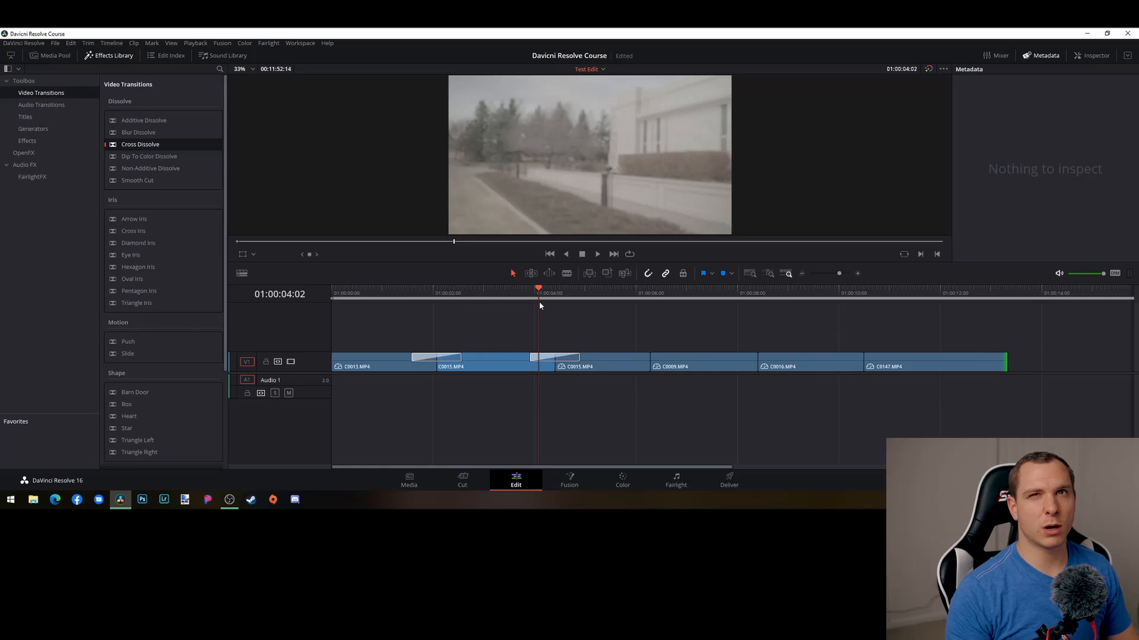
key(ctrl+z)
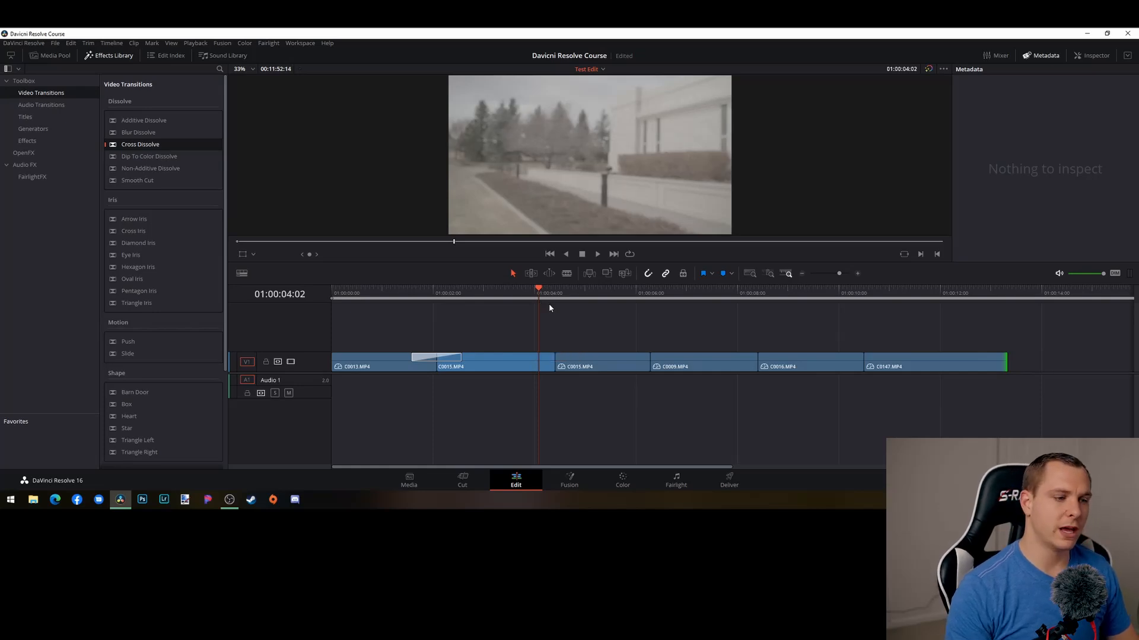
Add a Dip To Color Dissolve centred on the cut between the third and fourth clips and play through it
drag(541, 295, 643, 315)
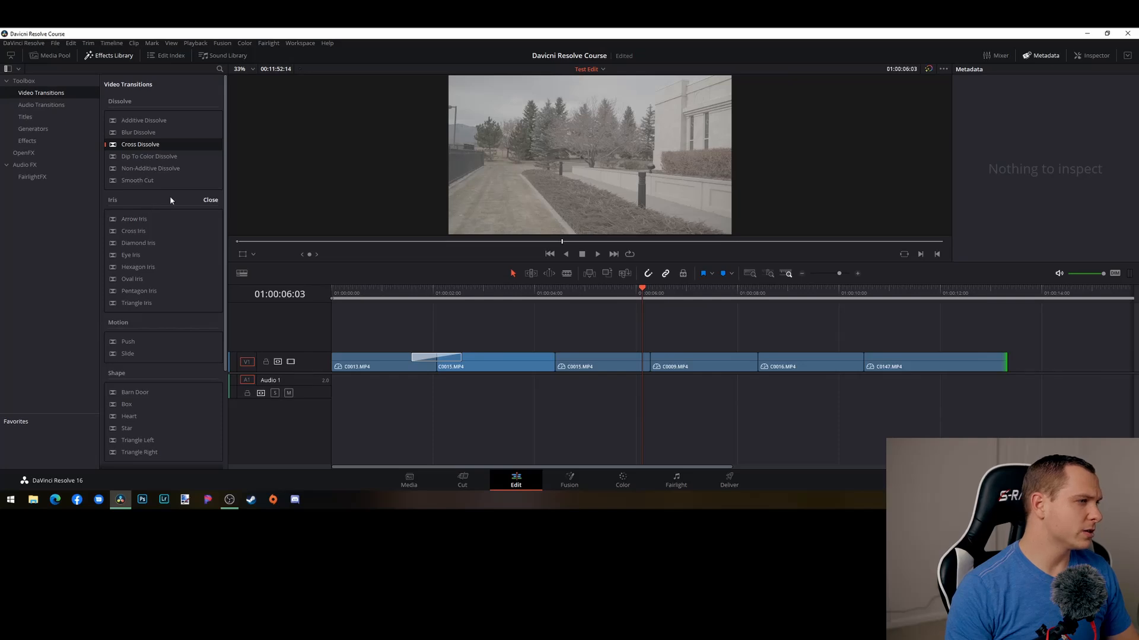
drag(145, 156, 647, 357)
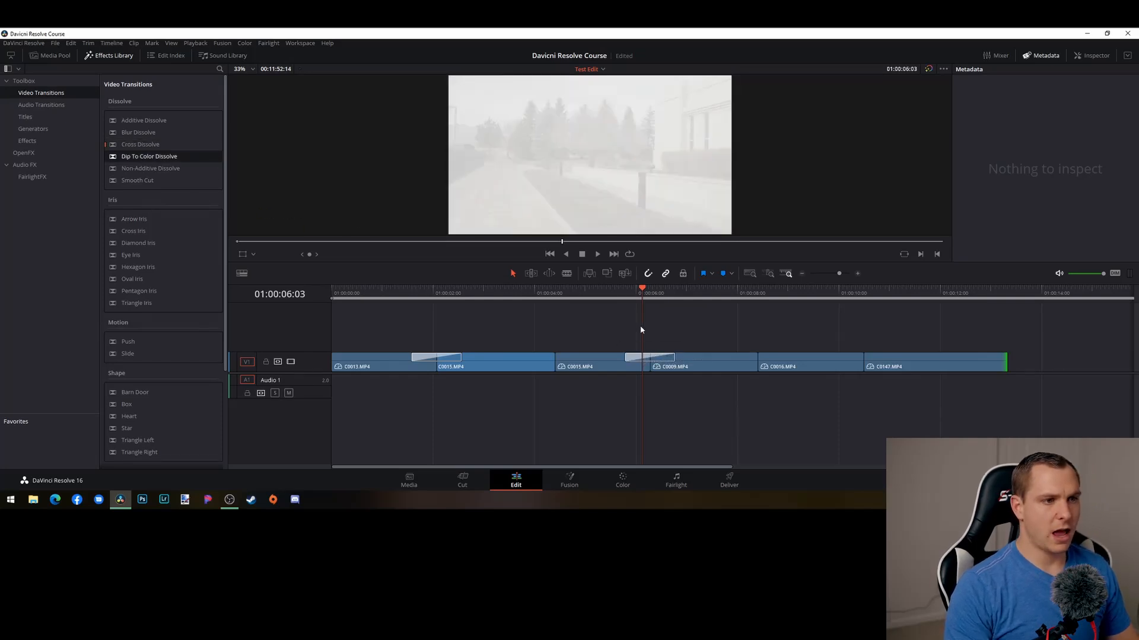
mouse_move(630, 290)
mouse_down()
mouse_move(681, 293)
mouse_move(613, 296)
mouse_up()
key(space)
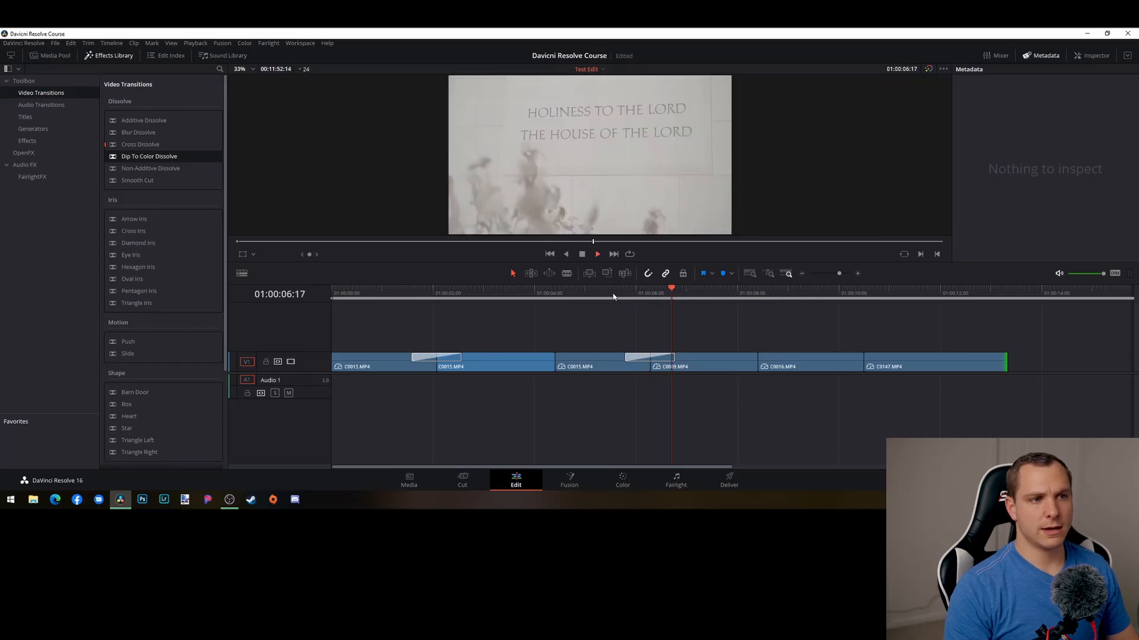
drag(728, 290, 625, 293)
key(space)
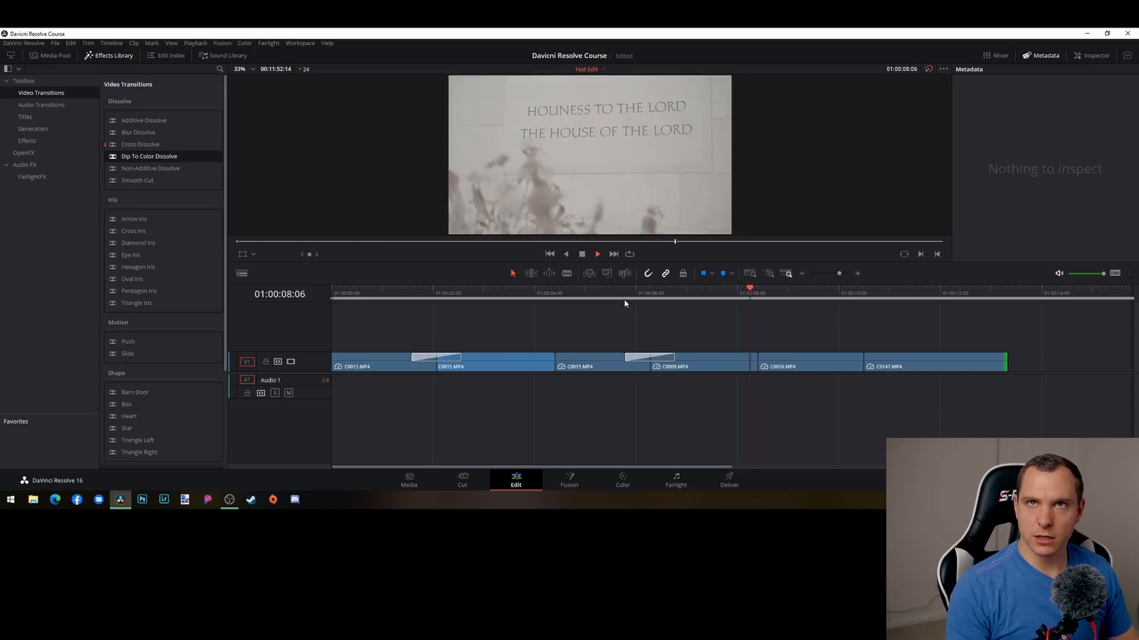
key(space)
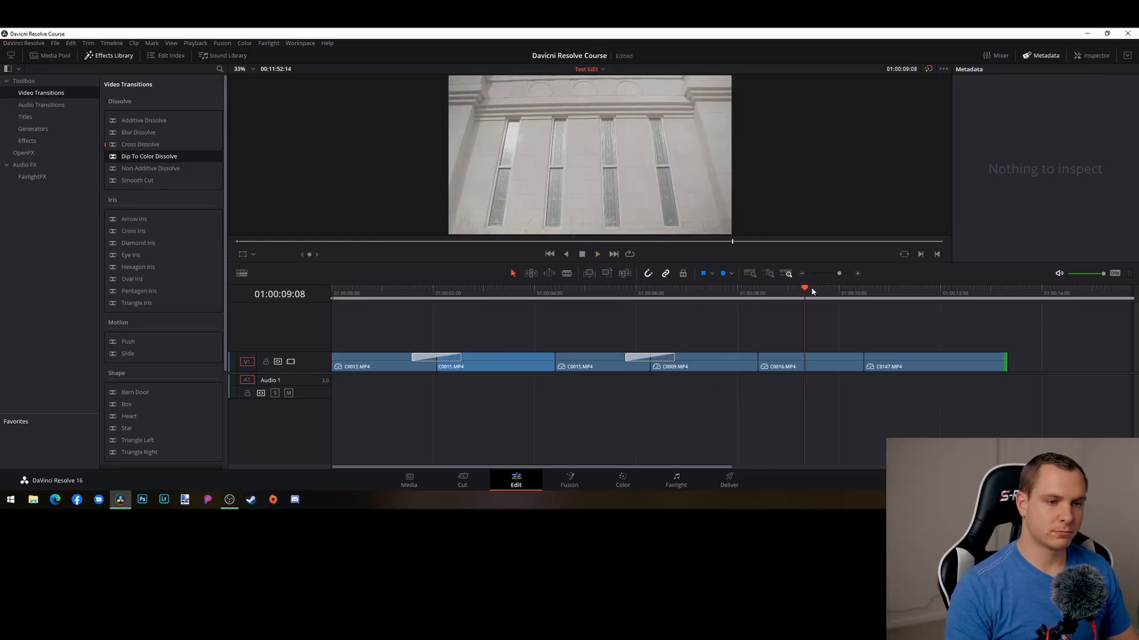
Add a Push transition centred on the cut between the fourth and fifth clips and play through it
click(758, 291)
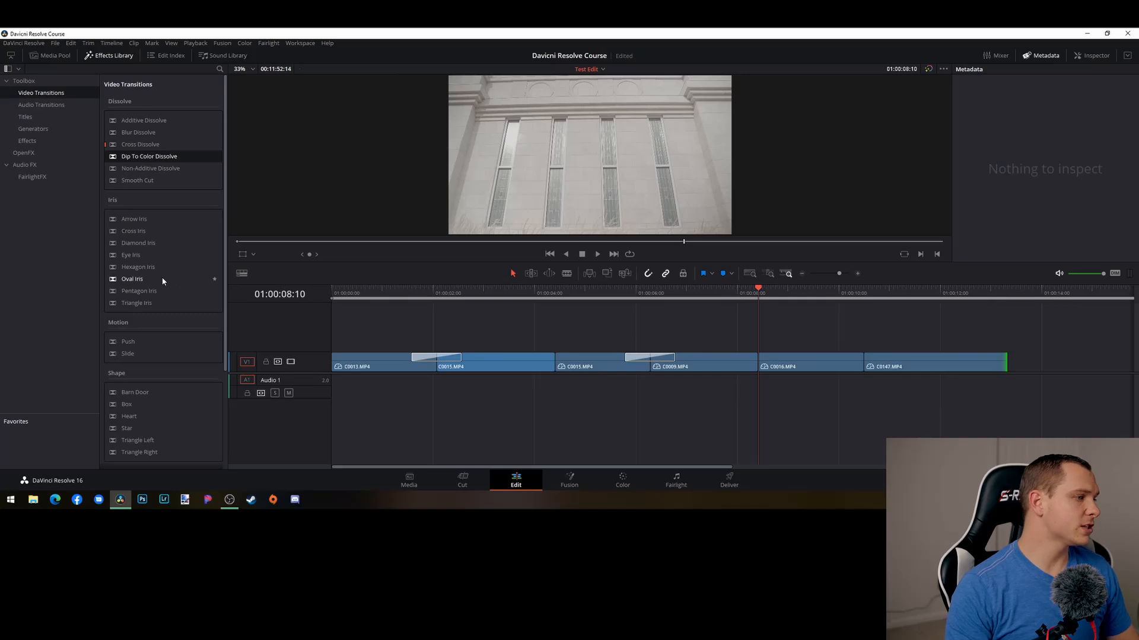
scroll(162, 281, down, 3)
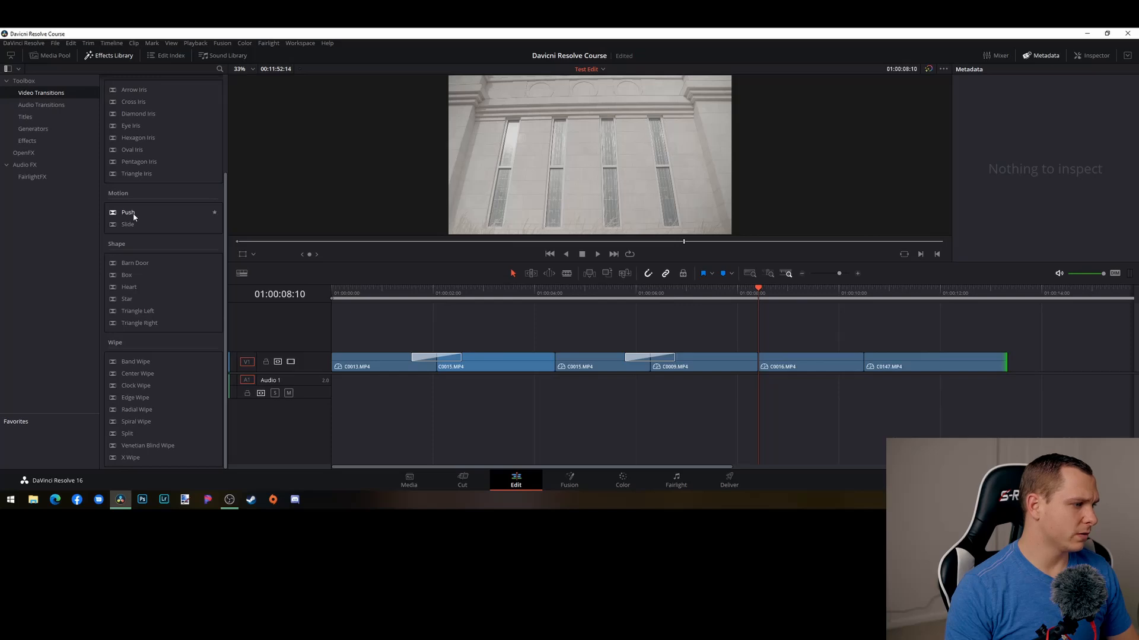
drag(133, 216, 758, 363)
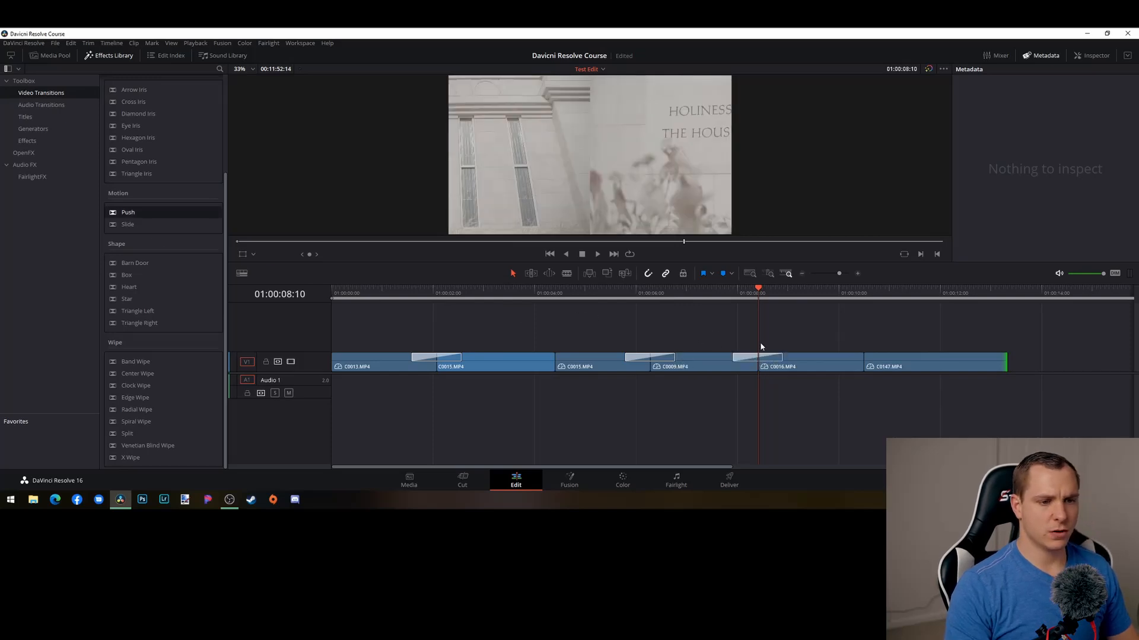
drag(757, 290, 714, 290)
key(space)
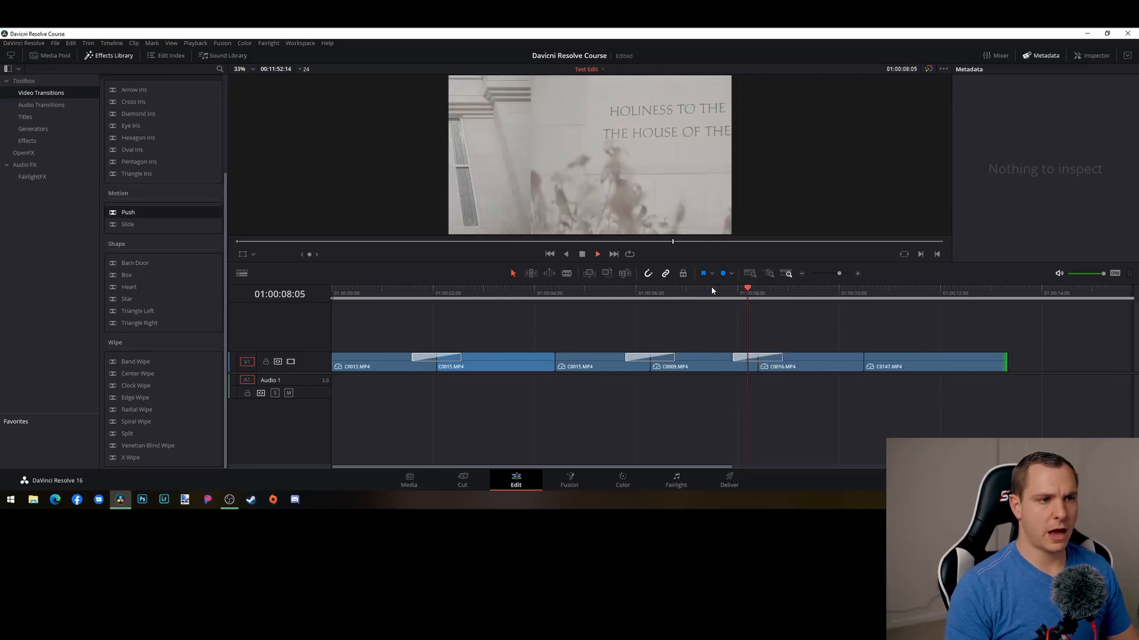
key(space)
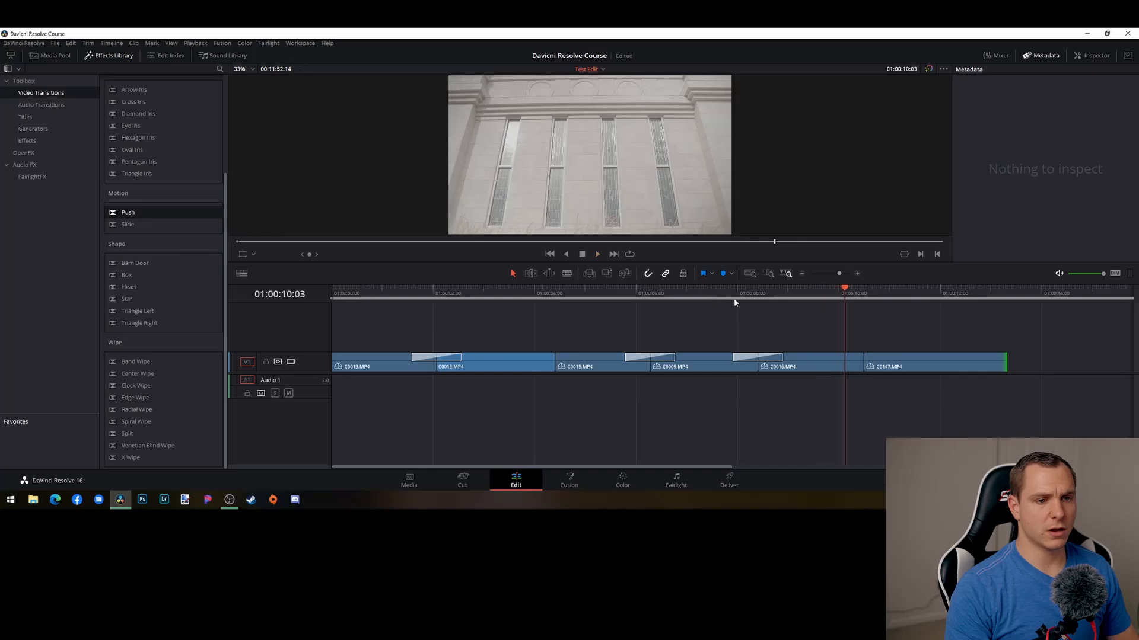
Set the ease of the Push transition between the fourth and fifth clips to In & Out
click(758, 290)
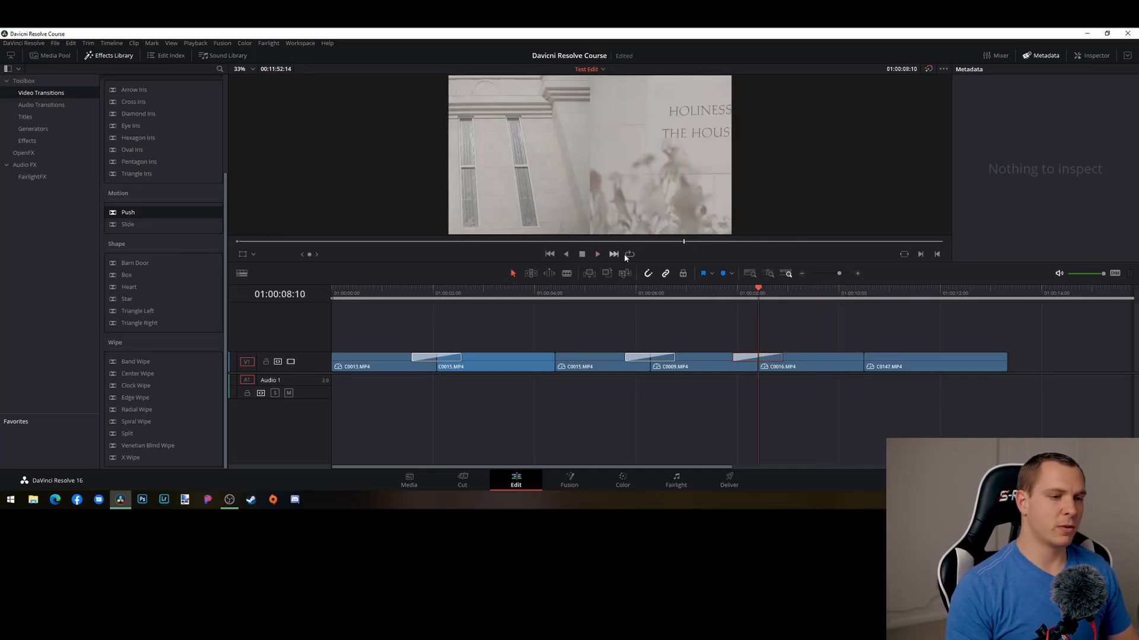
double_click(771, 358)
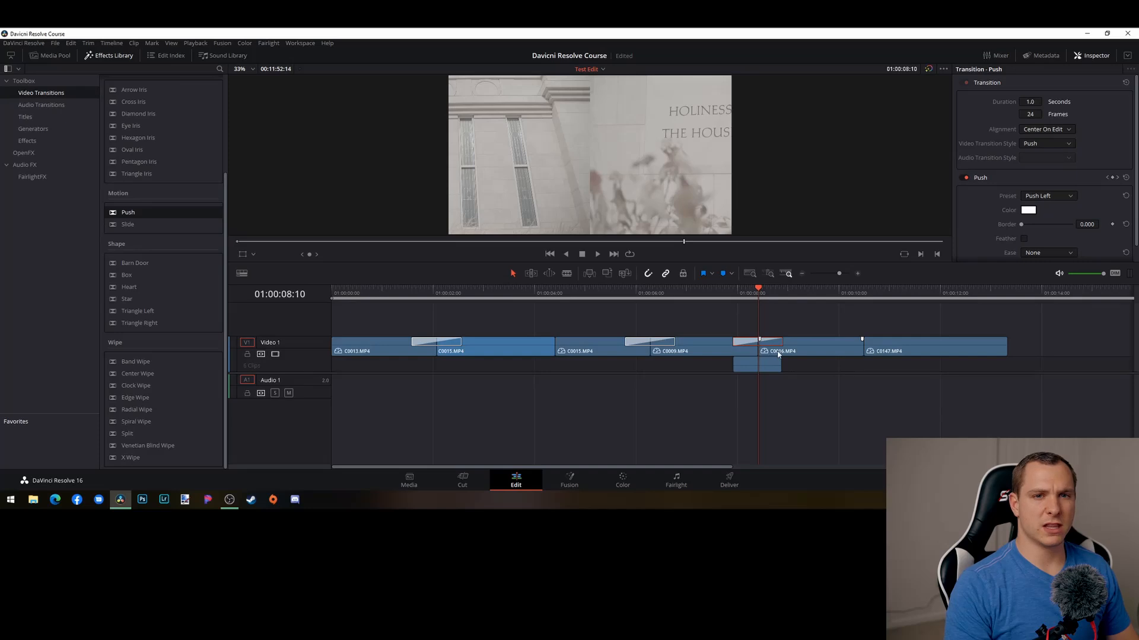
click(1052, 134)
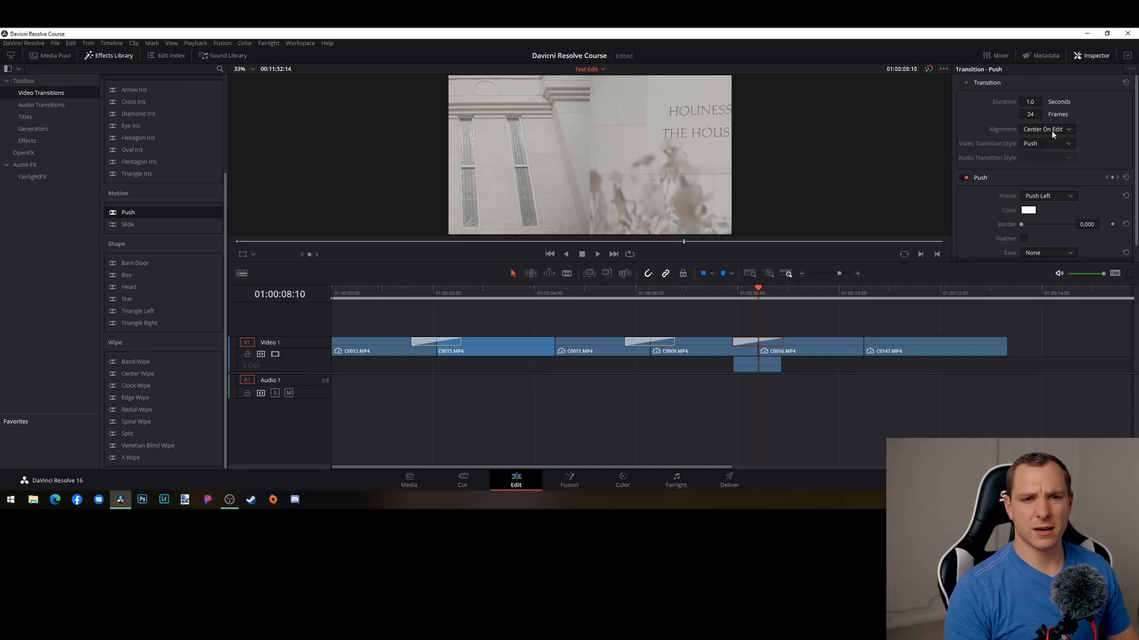
drag(1134, 129, 1135, 153)
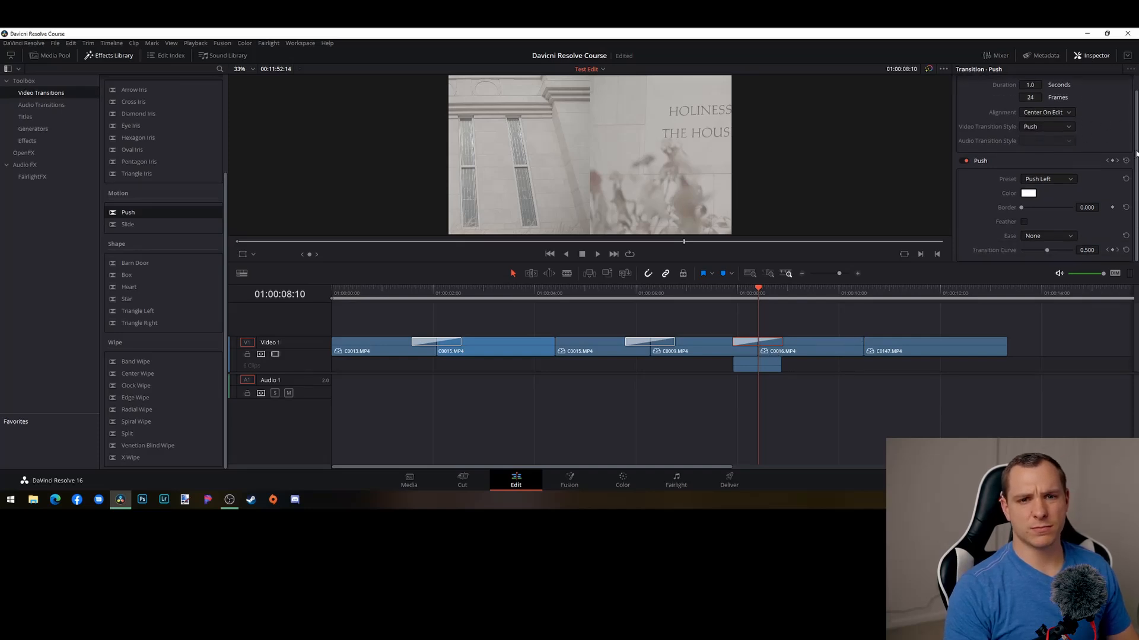
click(1063, 237)
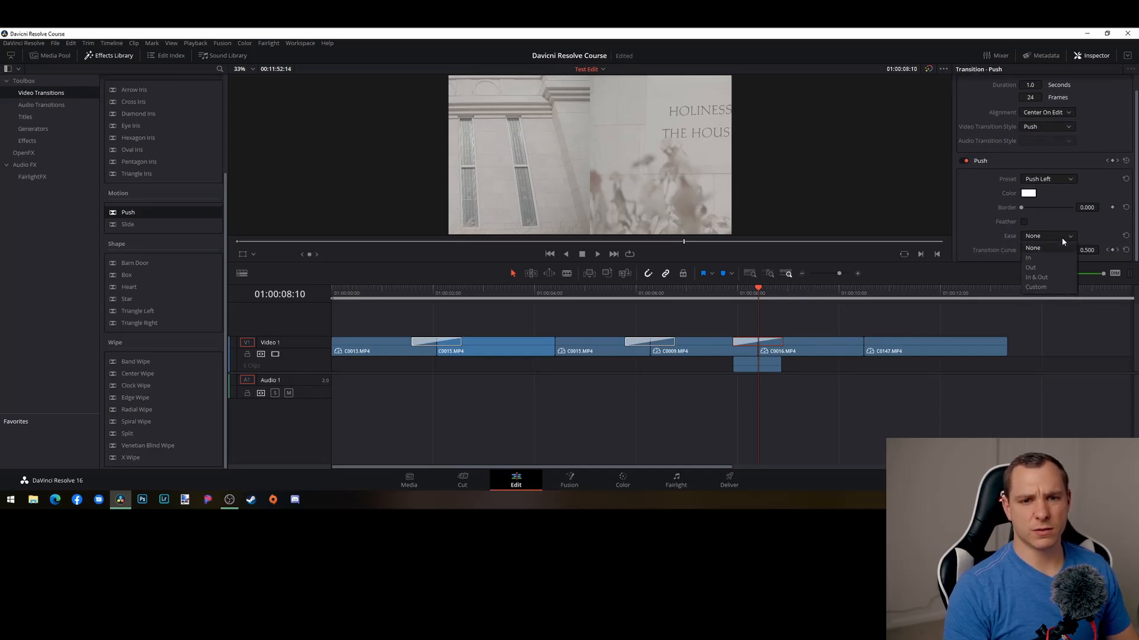
click(1048, 279)
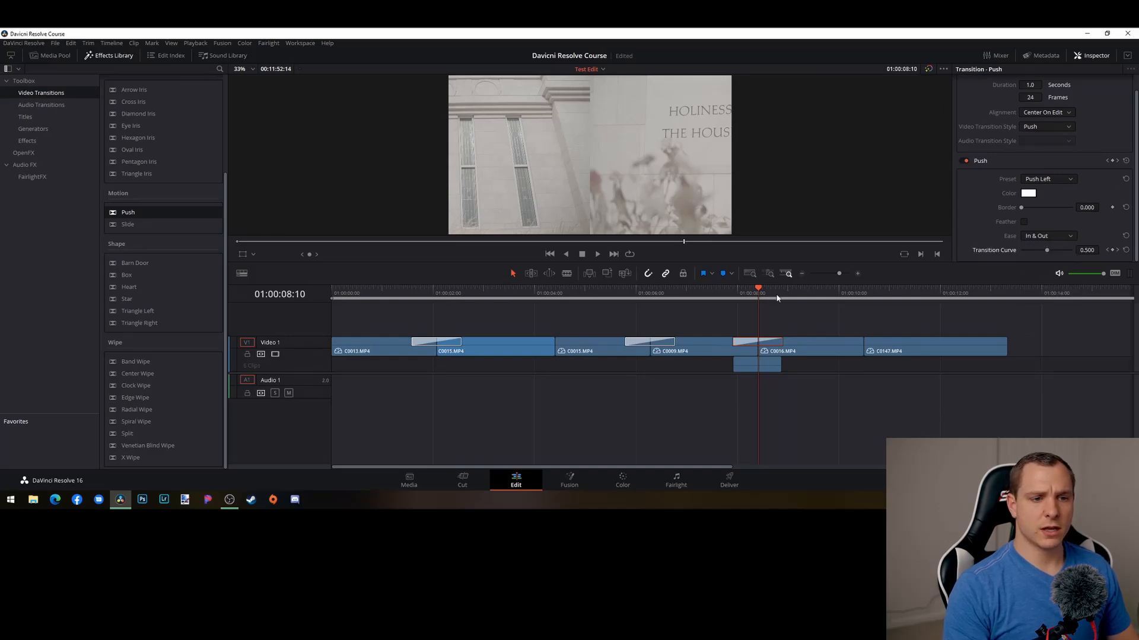
Play back the eased Push transition, collapse its keyframe track, and examine how its Transition Curve value changes across the transition
click(731, 292)
key(space)
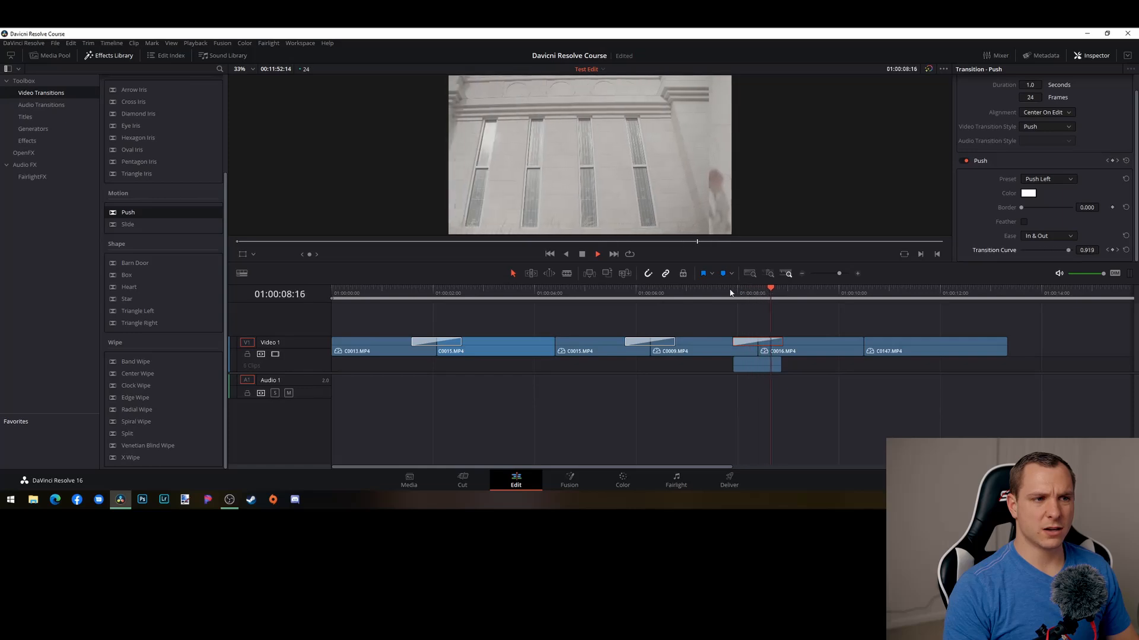
key(space)
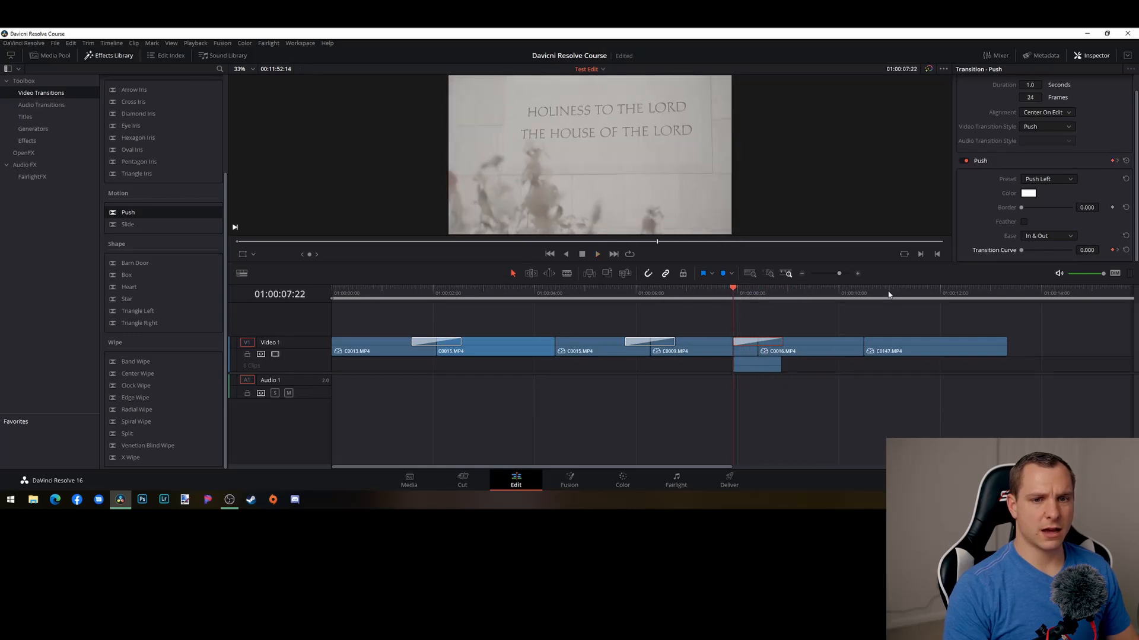
click(763, 345)
click(766, 345)
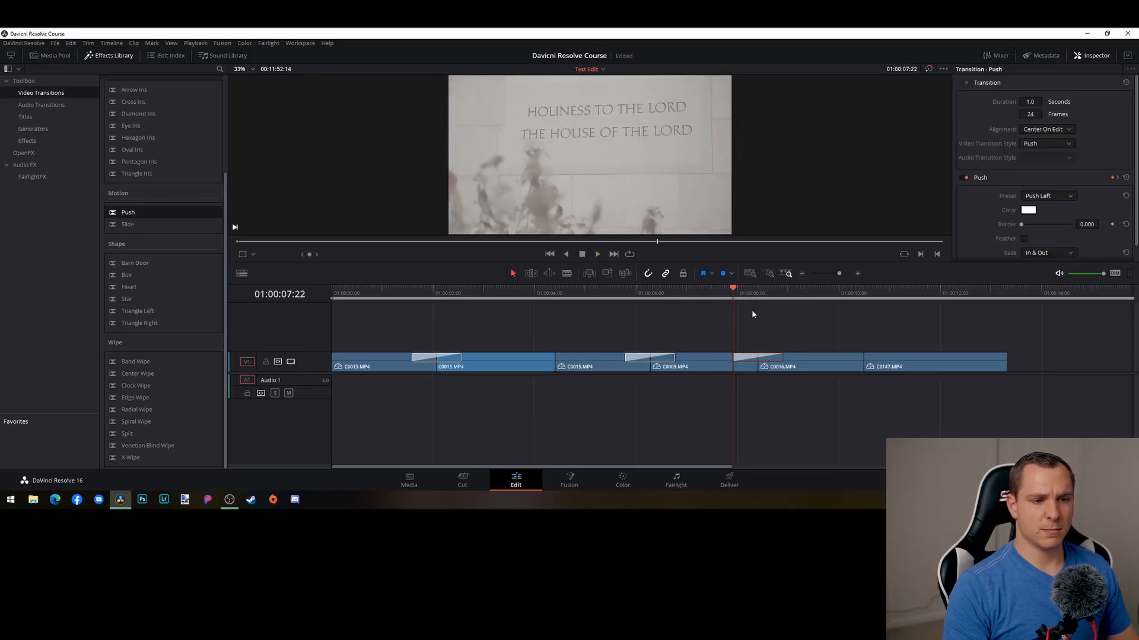
drag(734, 289, 766, 302)
scroll(1079, 220, down, 1)
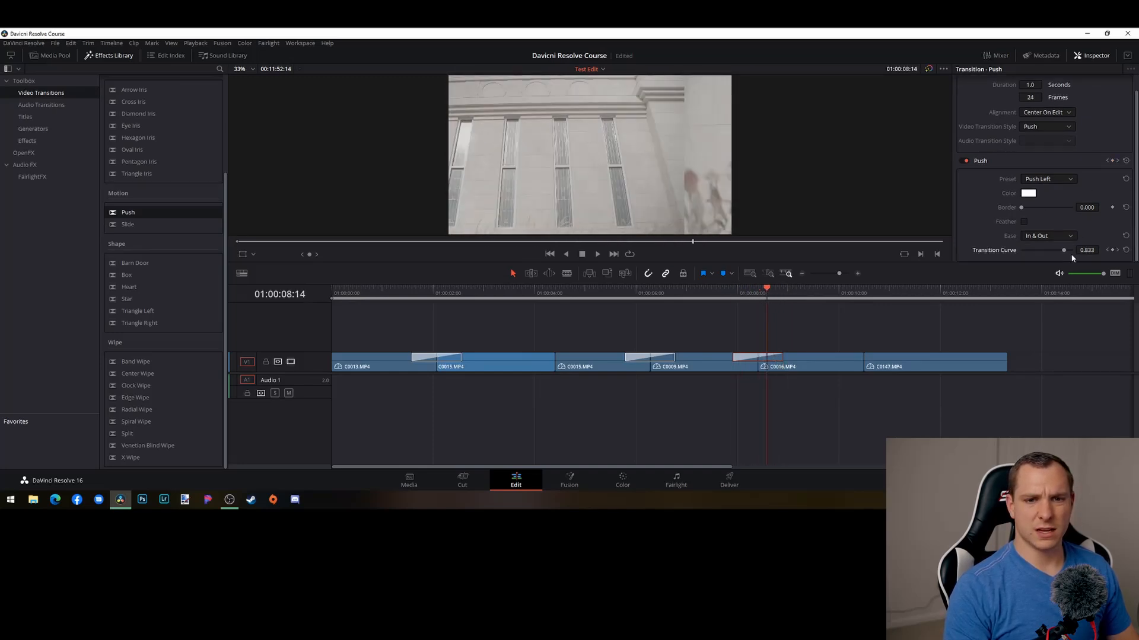
mouse_move(770, 295)
mouse_down()
mouse_move(778, 291)
mouse_move(719, 293)
mouse_move(782, 294)
mouse_move(730, 301)
mouse_up()
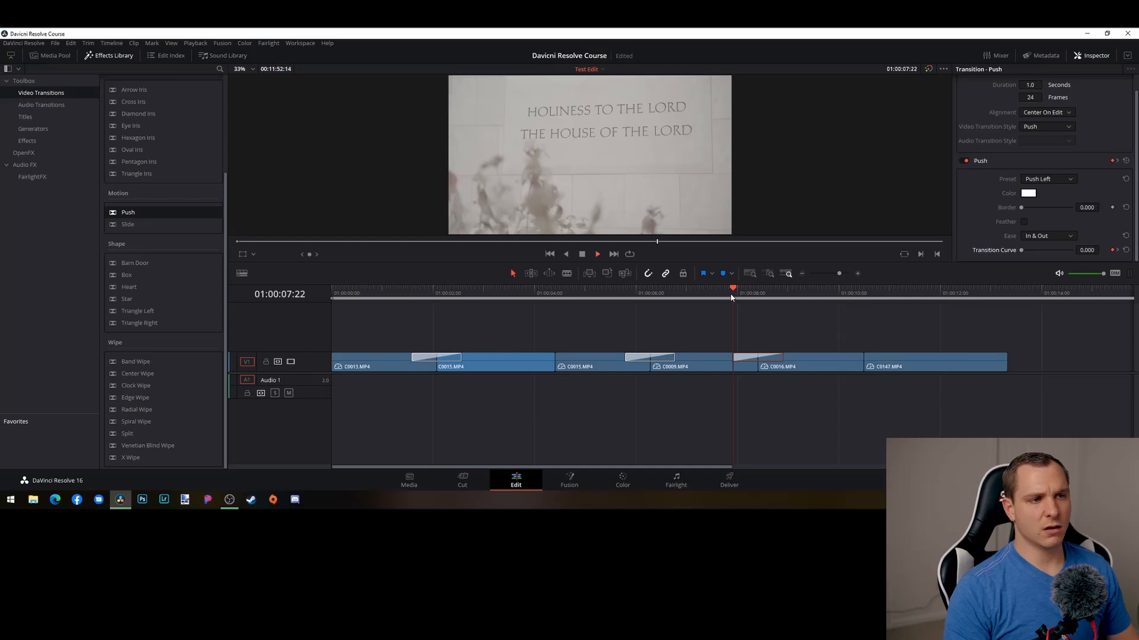
key(space)
scroll(741, 336, down, 1)
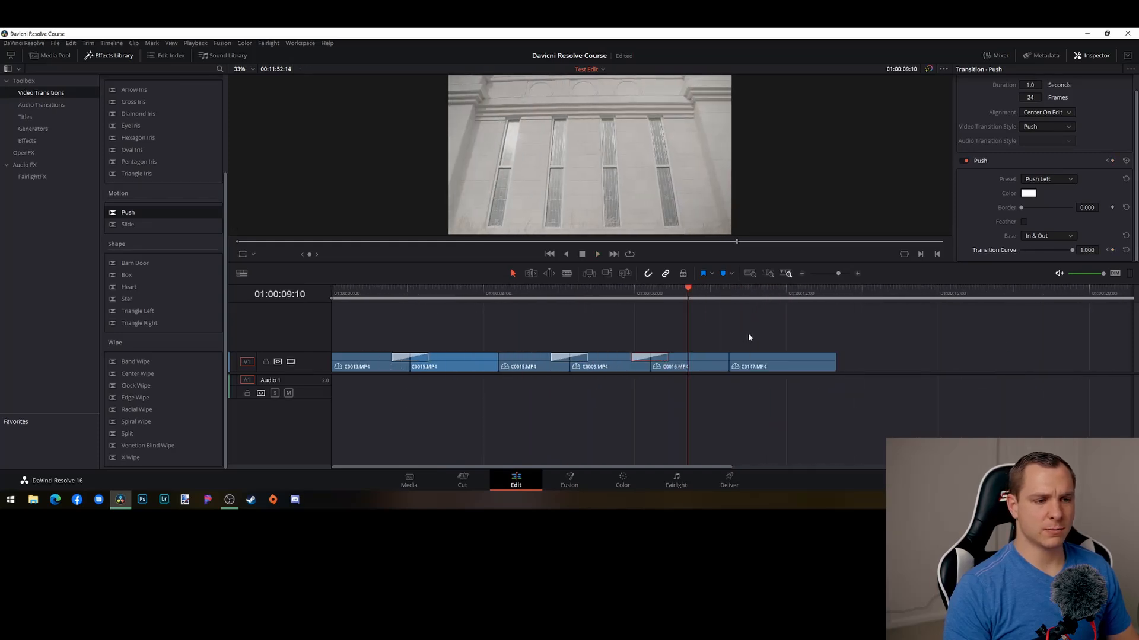
scroll(750, 338, up, 1)
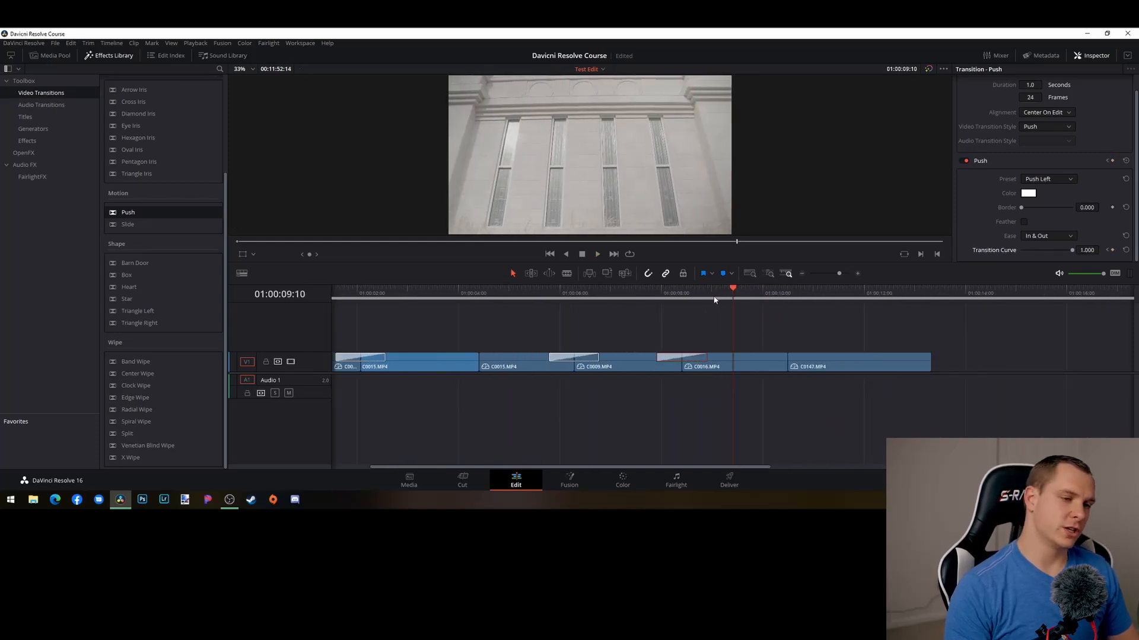
Add a Heart shape transition centred on the cut between the fifth and last clips and play through it
drag(725, 298, 767, 298)
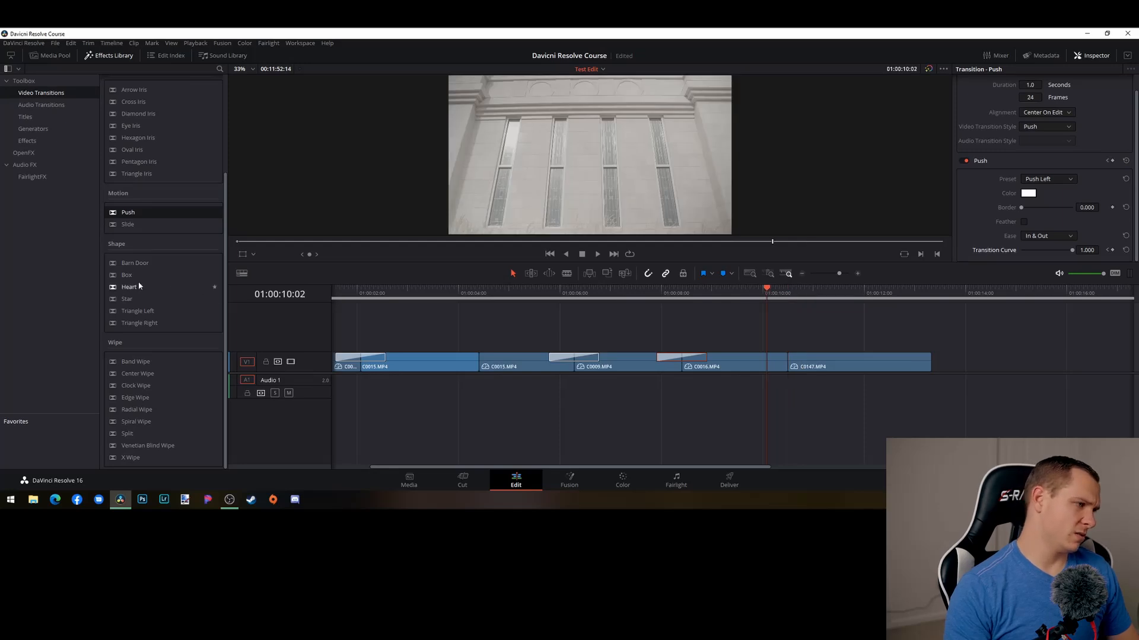
drag(137, 286, 784, 358)
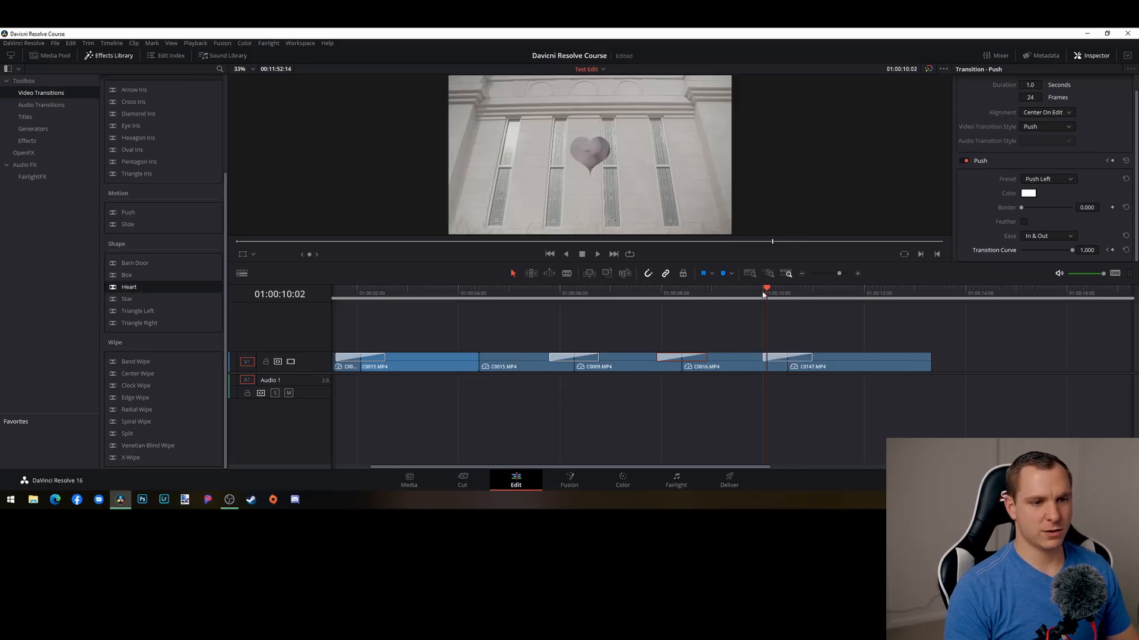
drag(763, 295, 747, 291)
key(space)
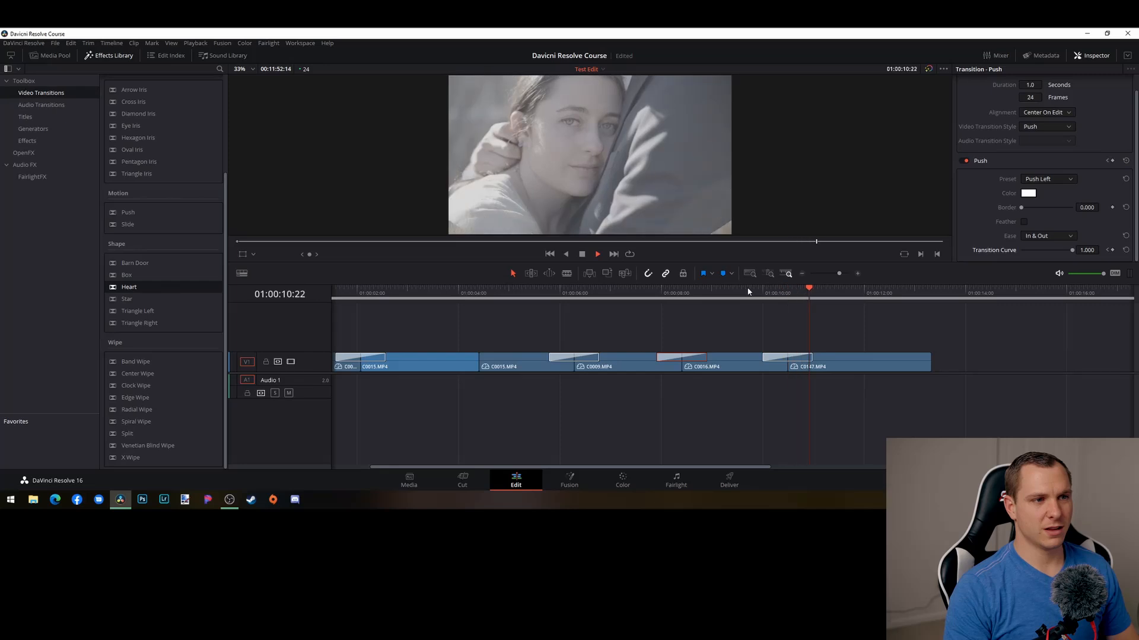
key(space)
Play the whole edit from the start of the timeline to review all its transitions
scroll(762, 336, down, 3)
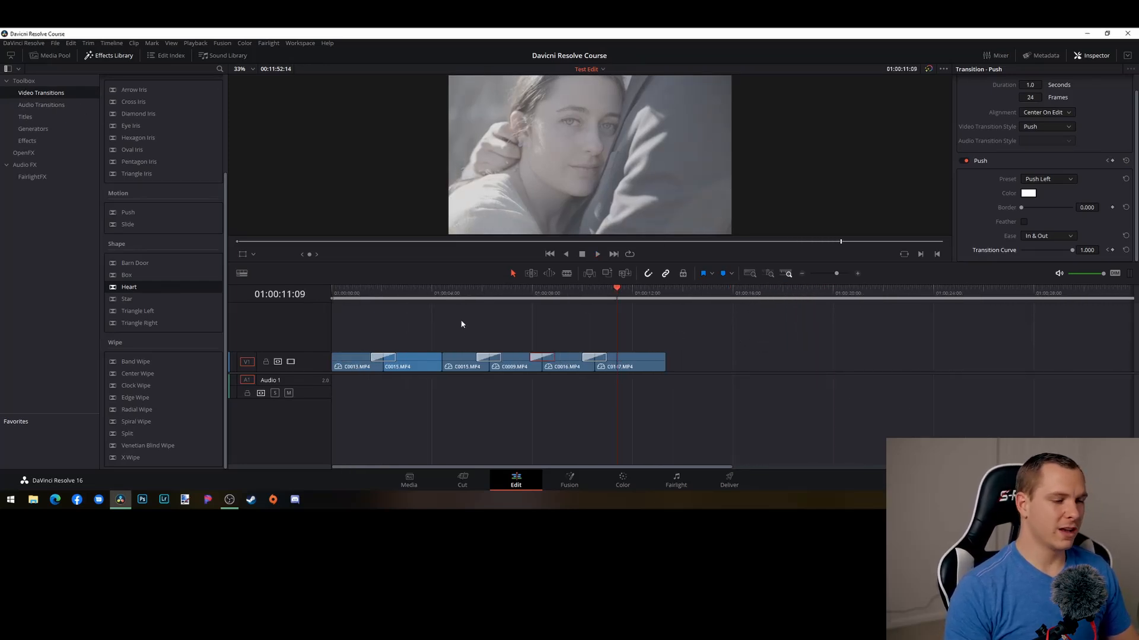
scroll(461, 324, up, 2)
scroll(430, 448, down, 4)
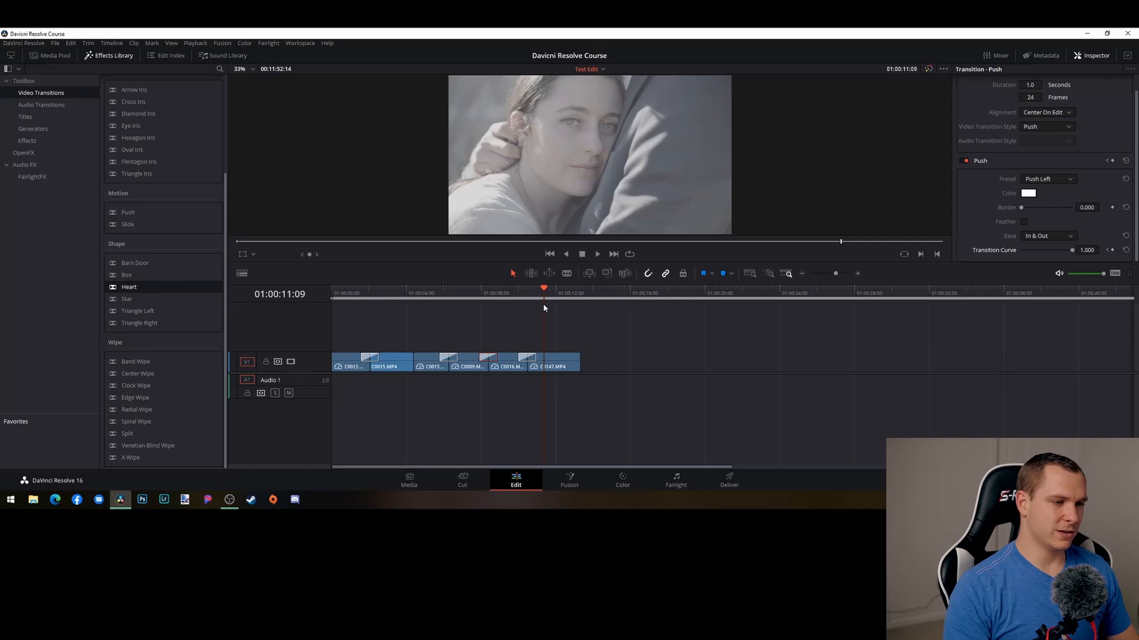
key(Home)
key(space)
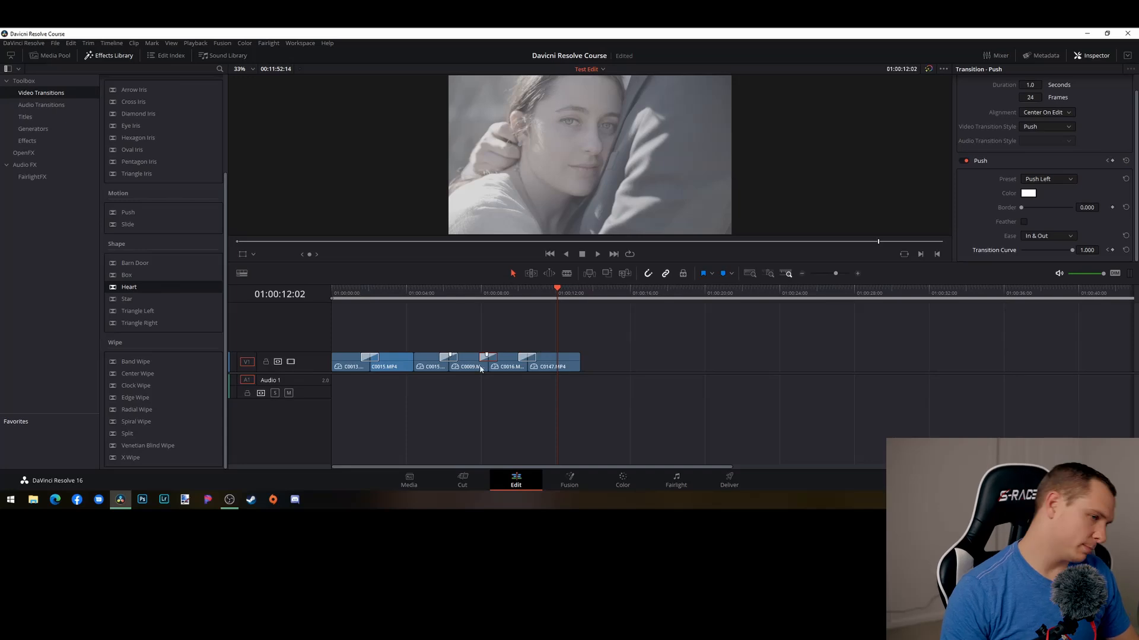
List the Titles in the Effects Library from the standard Titles group onward, and bring the start of the edit into view
scroll(440, 383, up, 2)
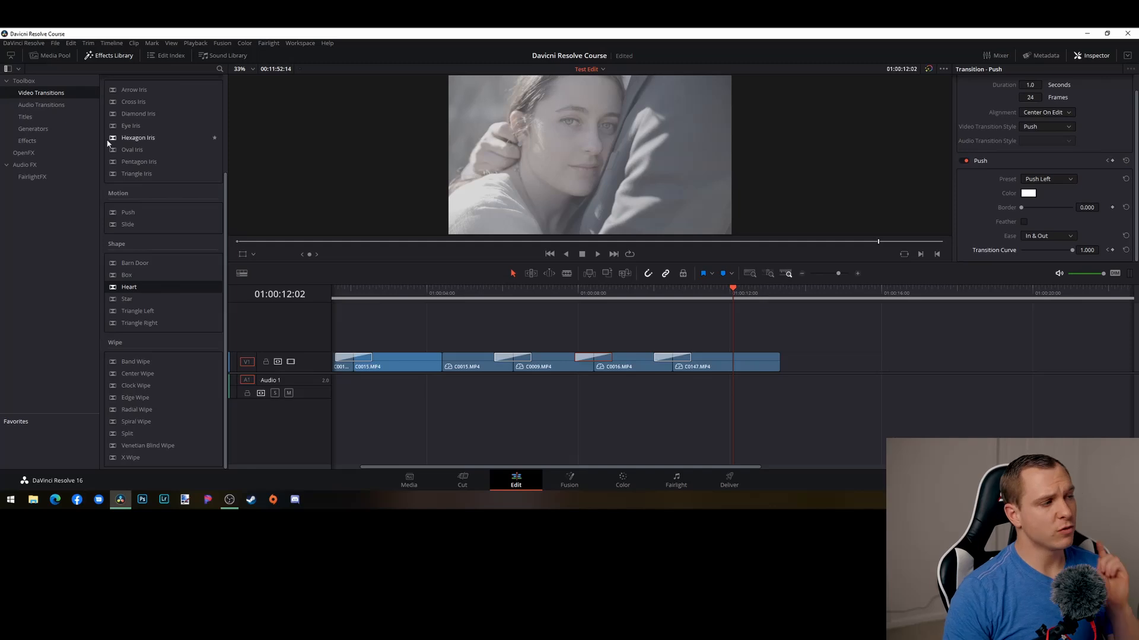
click(34, 112)
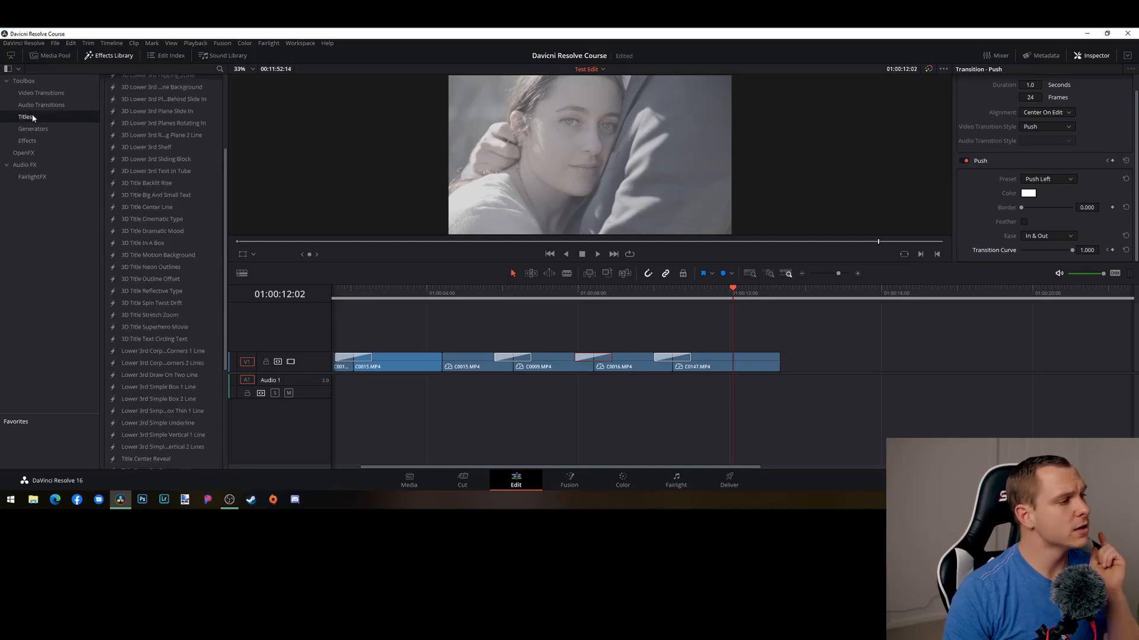
scroll(181, 224, up, 3)
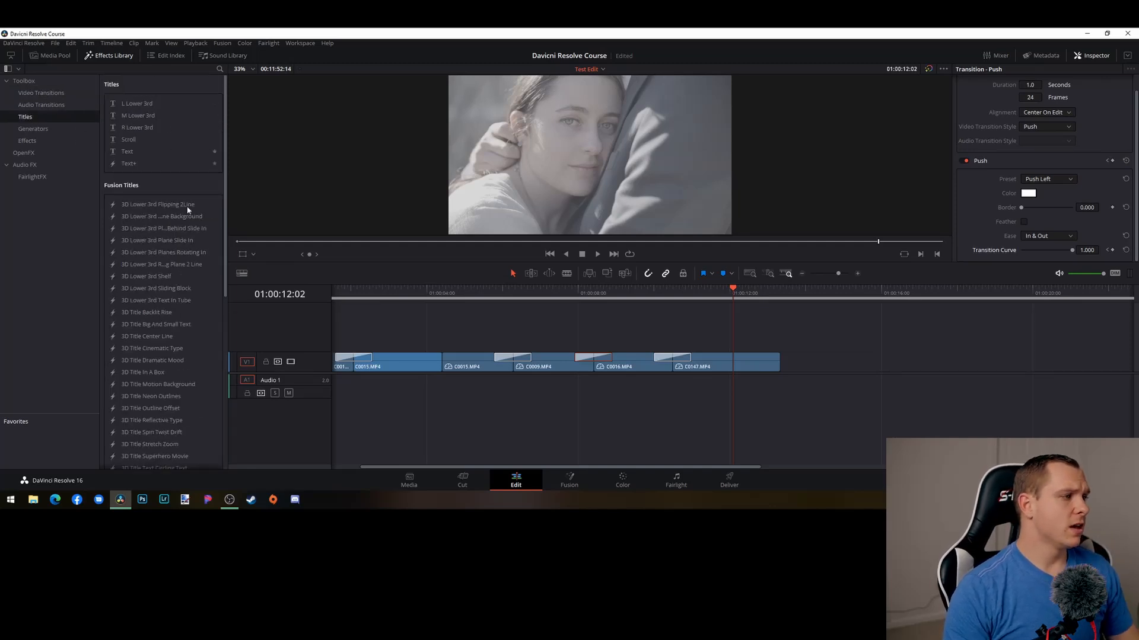
drag(378, 467, 323, 468)
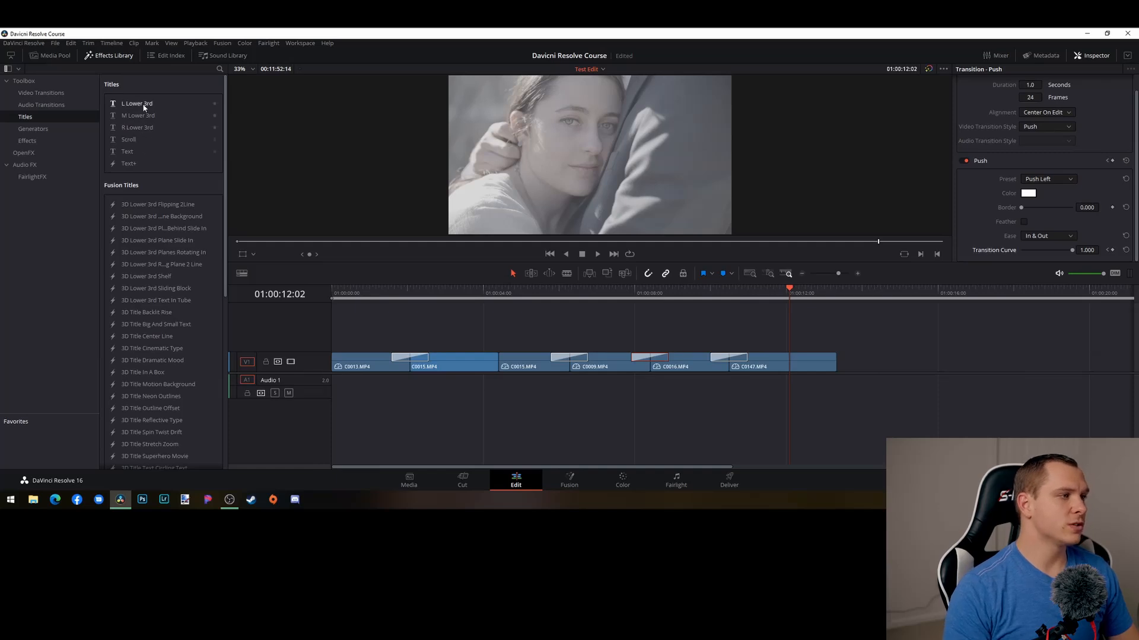
Add a standard Text title on a new video track above the first clips, starting at the beginning of the timeline, and select it
drag(133, 156, 341, 338)
drag(381, 293, 331, 294)
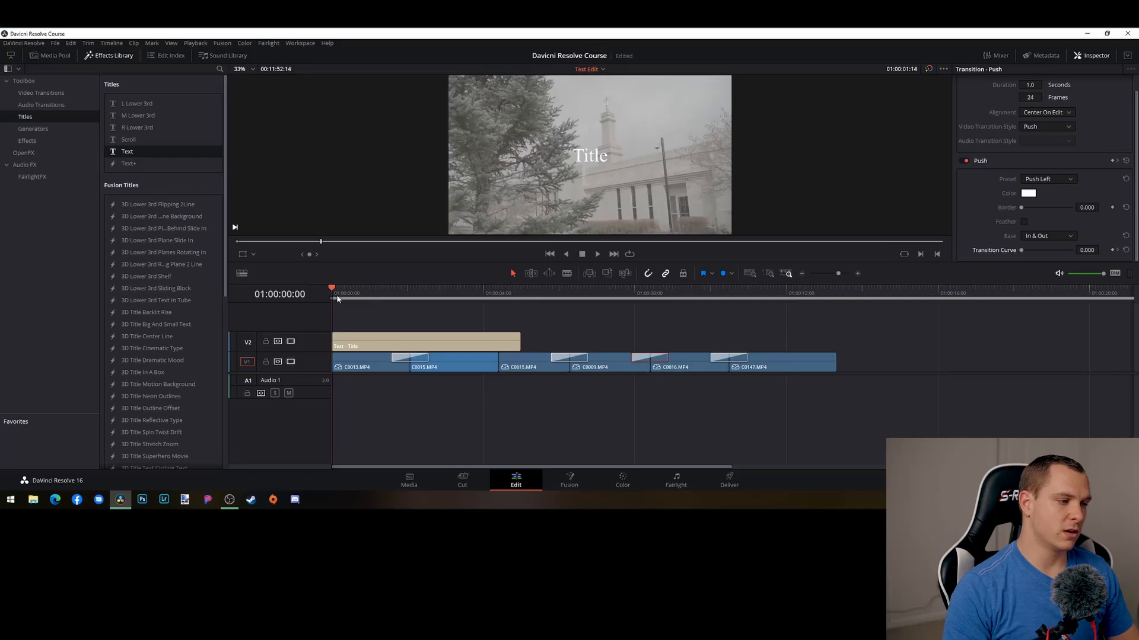
scroll(375, 342, up, 2)
click(400, 345)
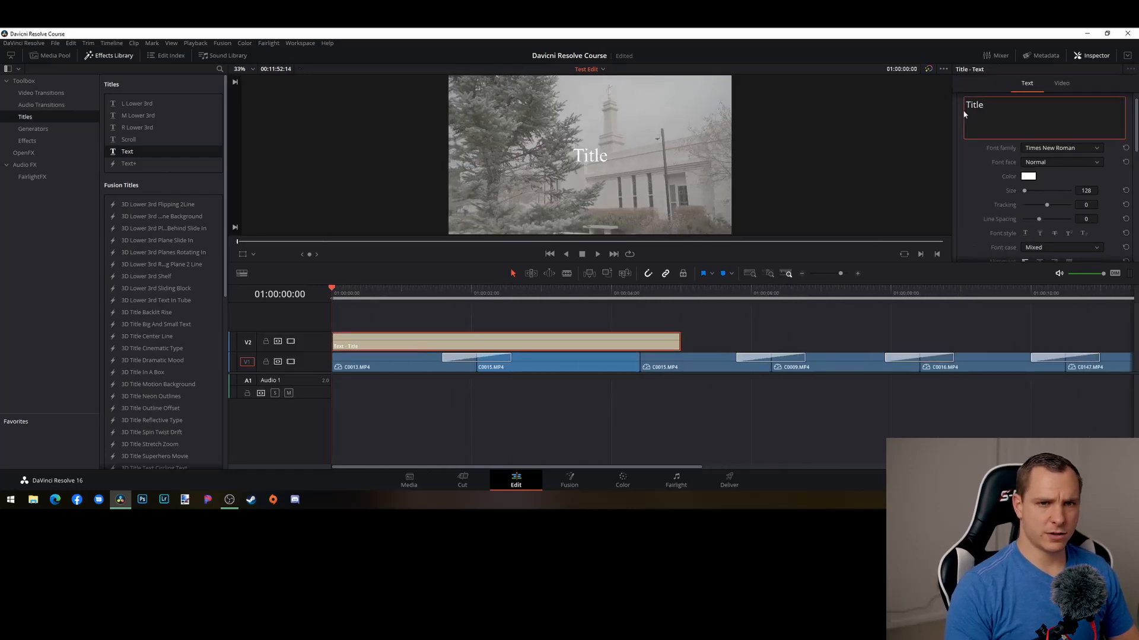
Replace the title's placeholder text with "DaVinci Resolve" on the first line and "Rocks!" on the second
drag(984, 105, 945, 107)
text(dA)
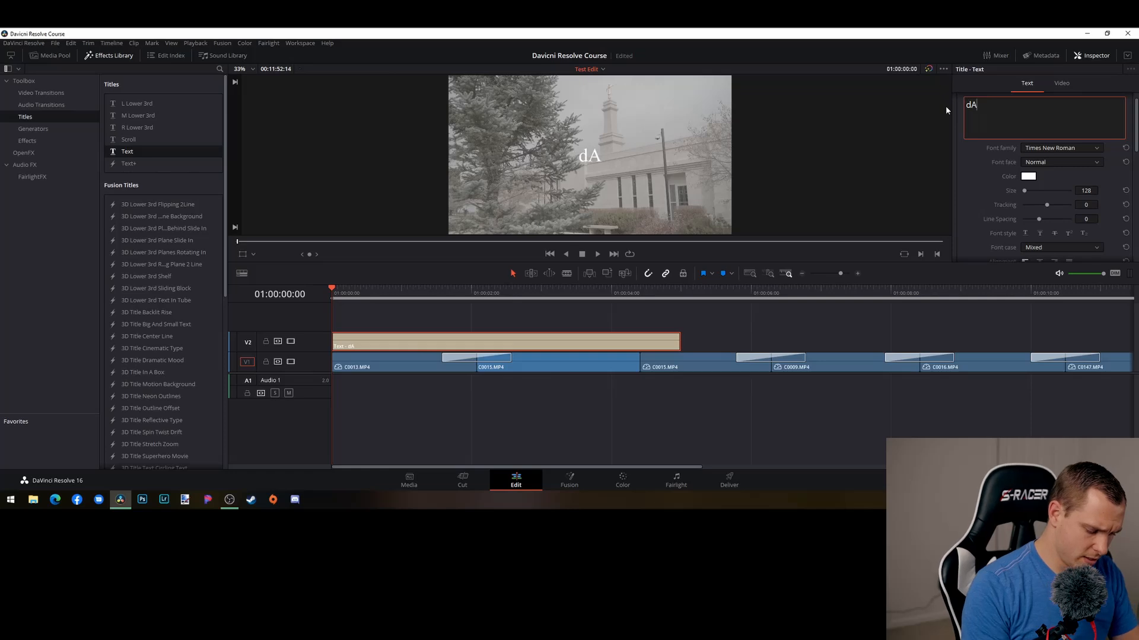
text(VIN)
key(BackSpace)
key(BackSpace)
key(BackSpace)
key(BackSpace)
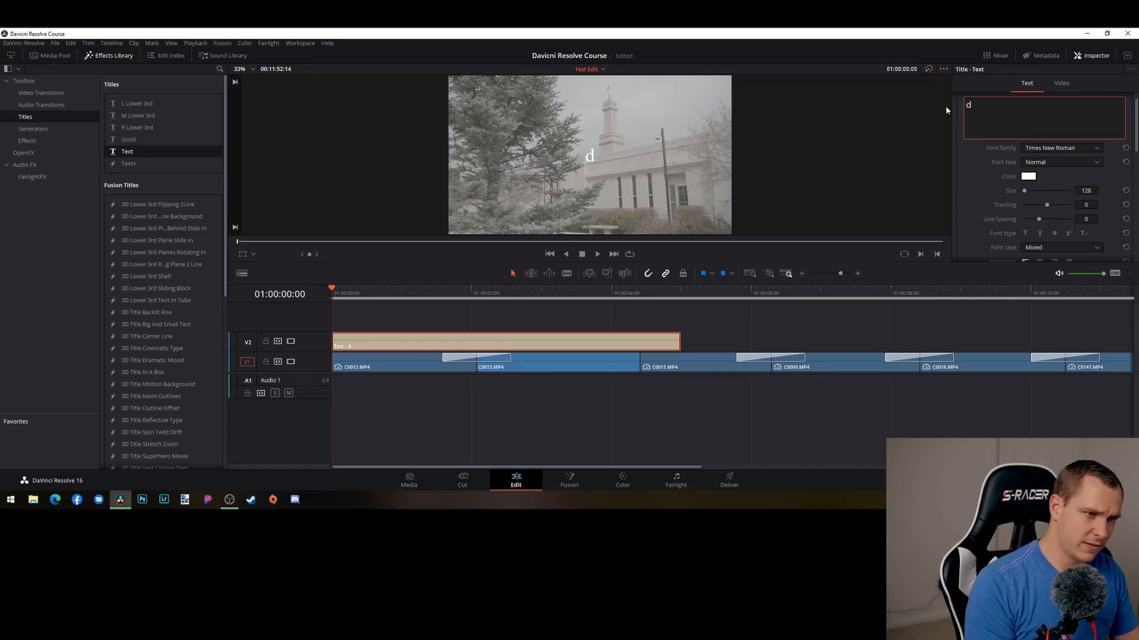
text(DaVi)
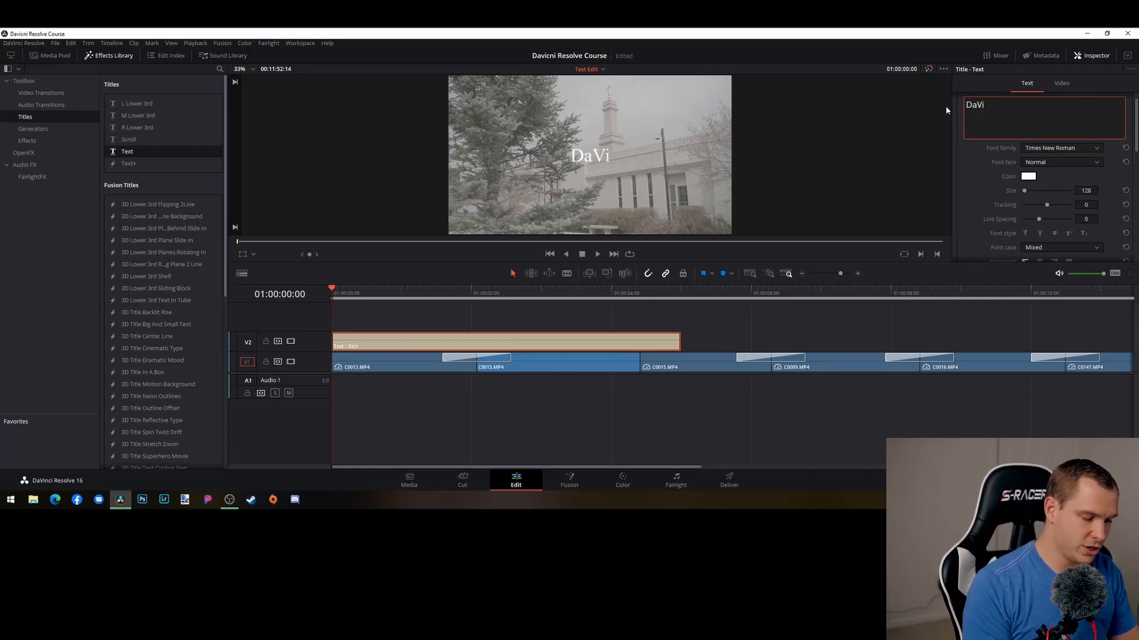
text(nci Resolve)
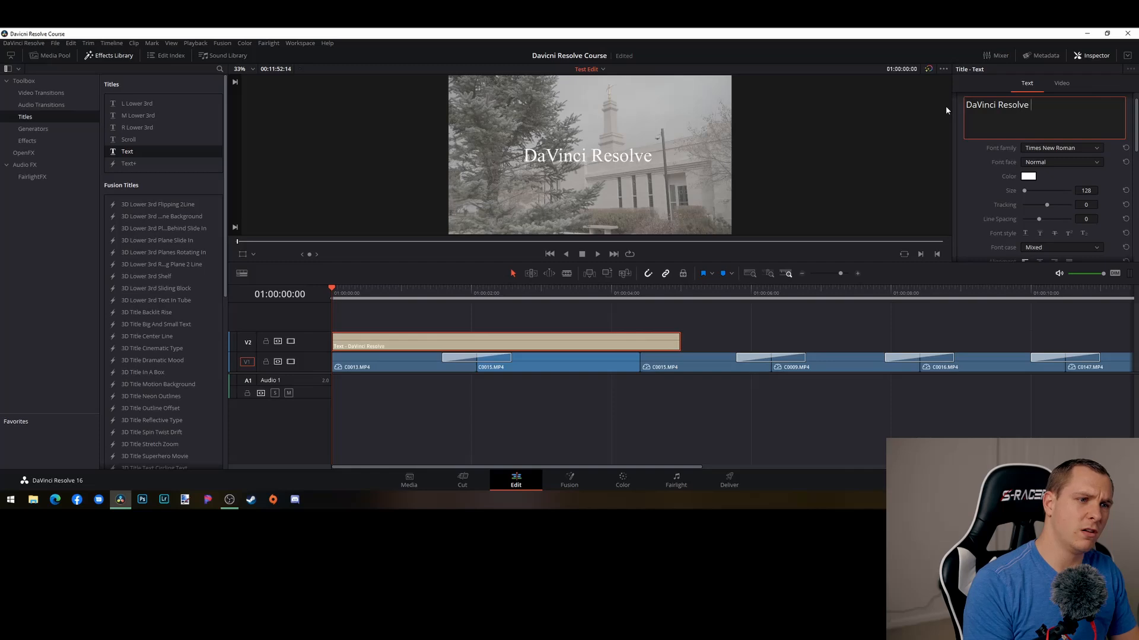
key(Return)
text(Rocks!)
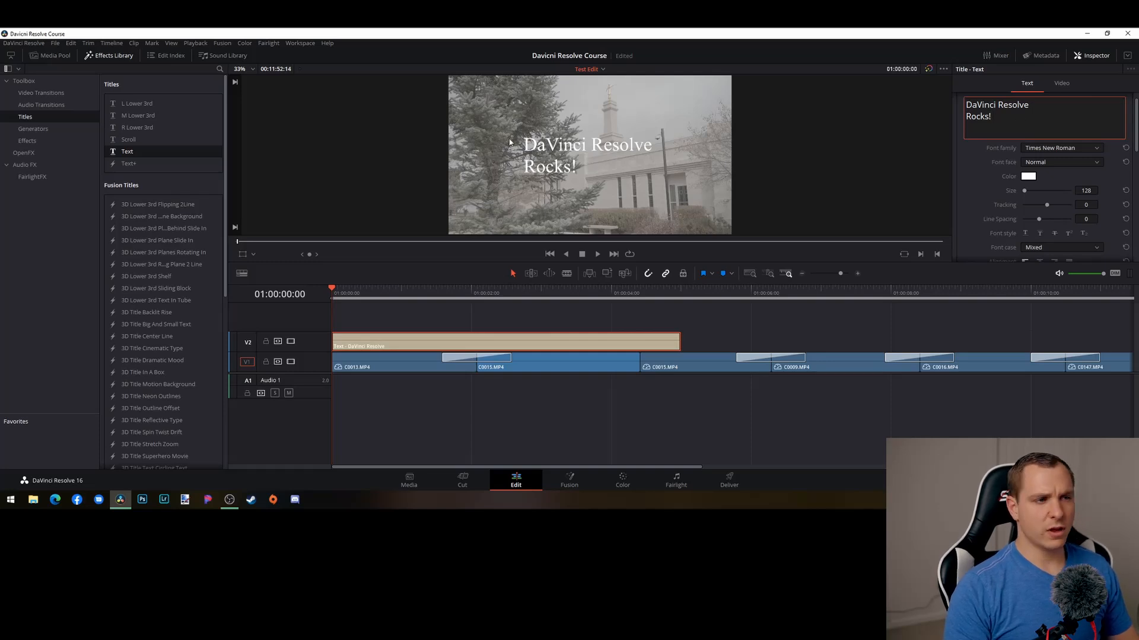
Preview the title over the first clip at 01:00:00:14 and look through its text, drop shadow, stroke and background settings in the Inspector
drag(327, 290, 372, 326)
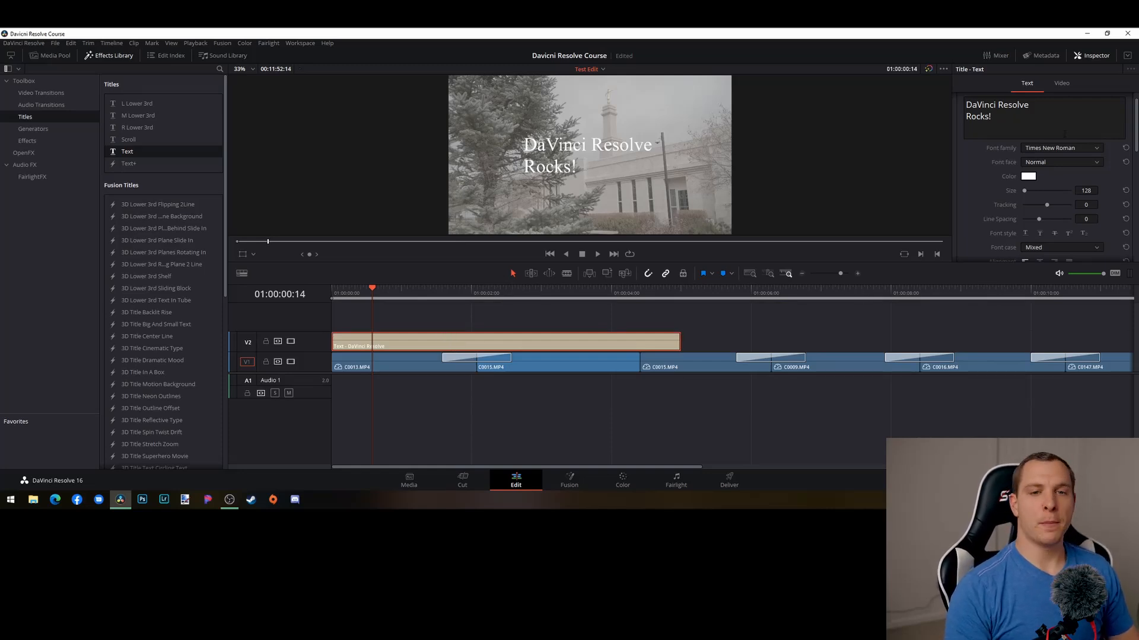
scroll(1064, 217, down, 3)
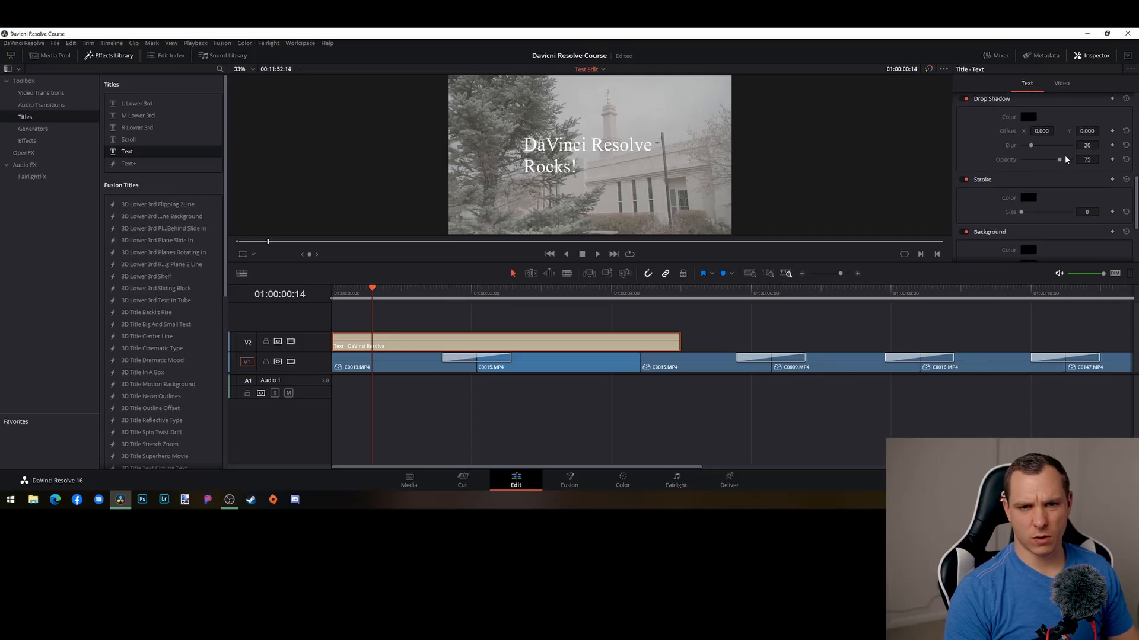
scroll(1065, 155, up, 4)
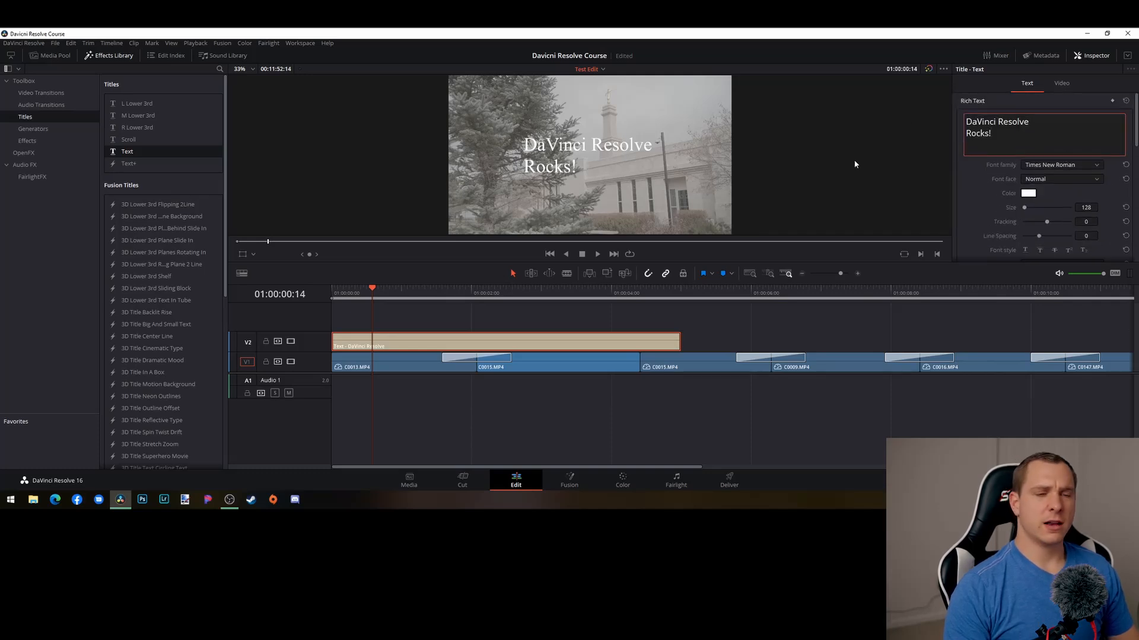
click(1041, 55)
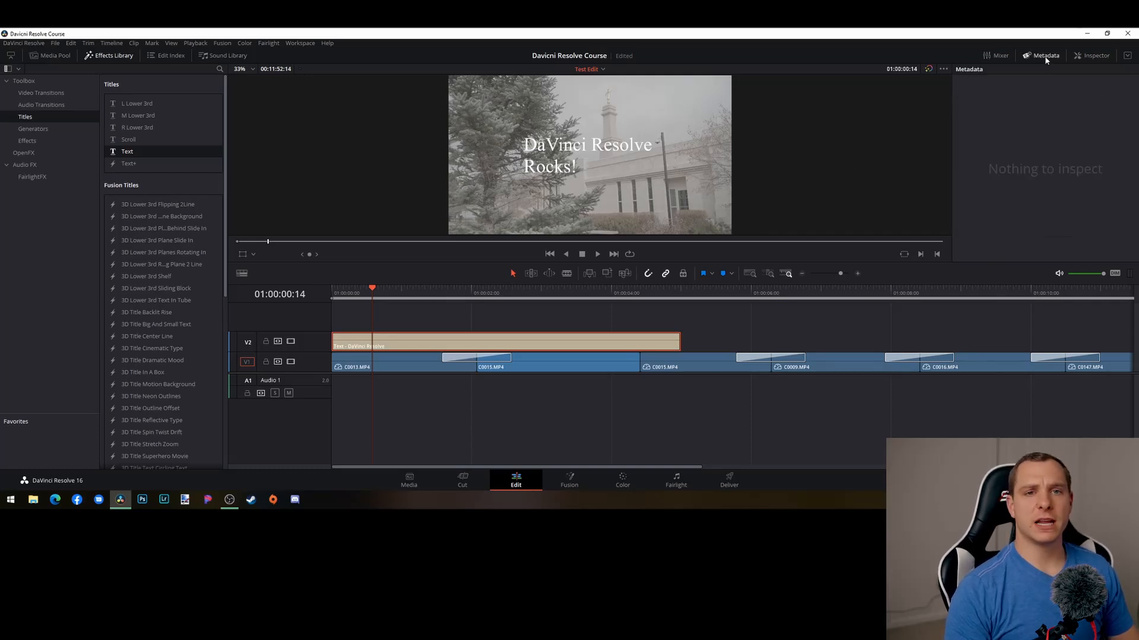
click(1082, 56)
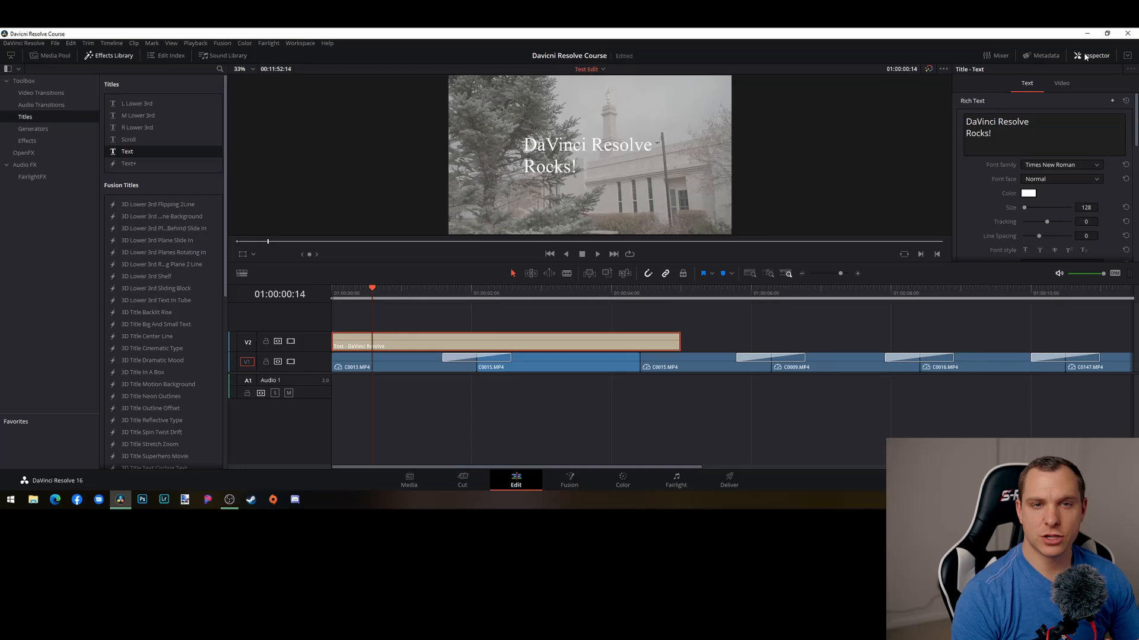
Change the font family of the entire title text to Segoe UI Light
drag(1007, 137, 941, 112)
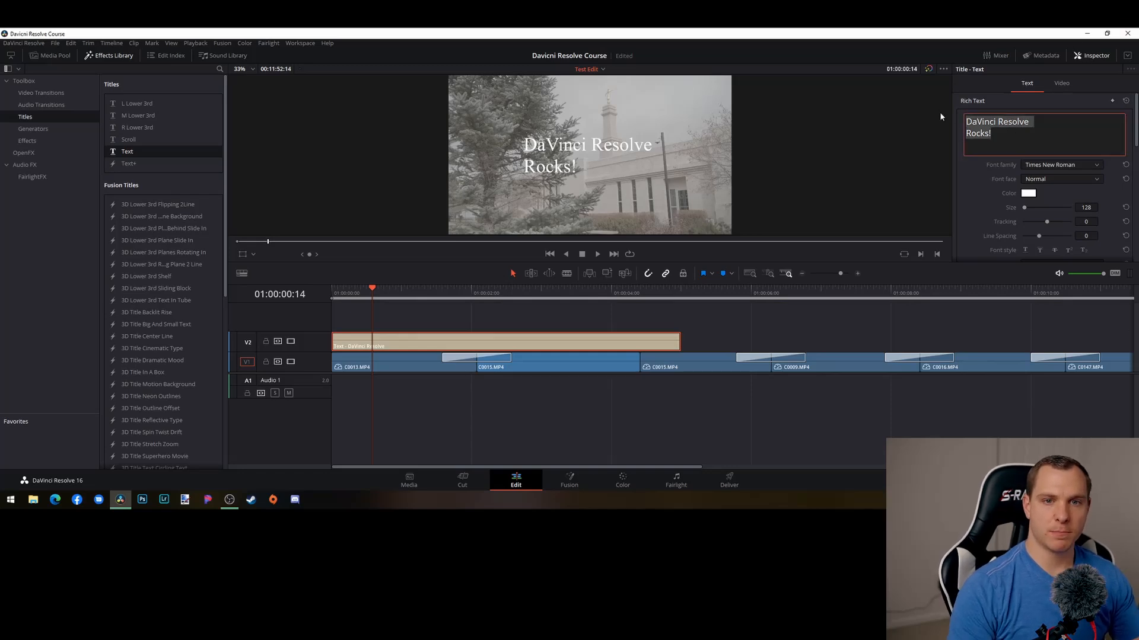
click(1059, 165)
click(1053, 192)
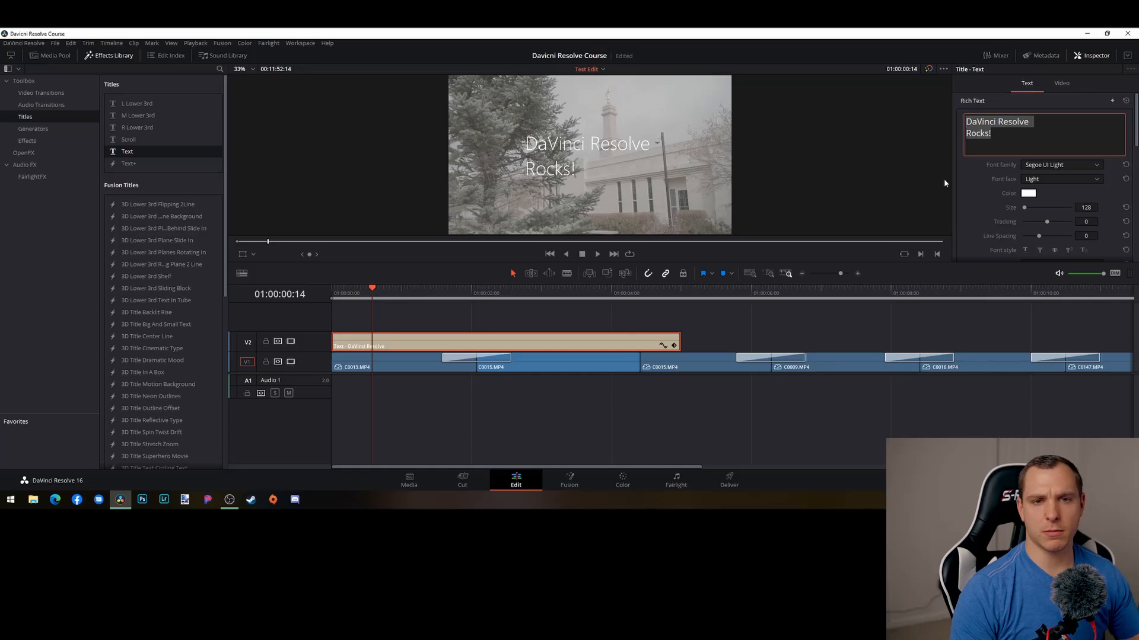
Try the Bold and Light Italic font faces on the title text and return it to Light
click(1051, 179)
click(1036, 201)
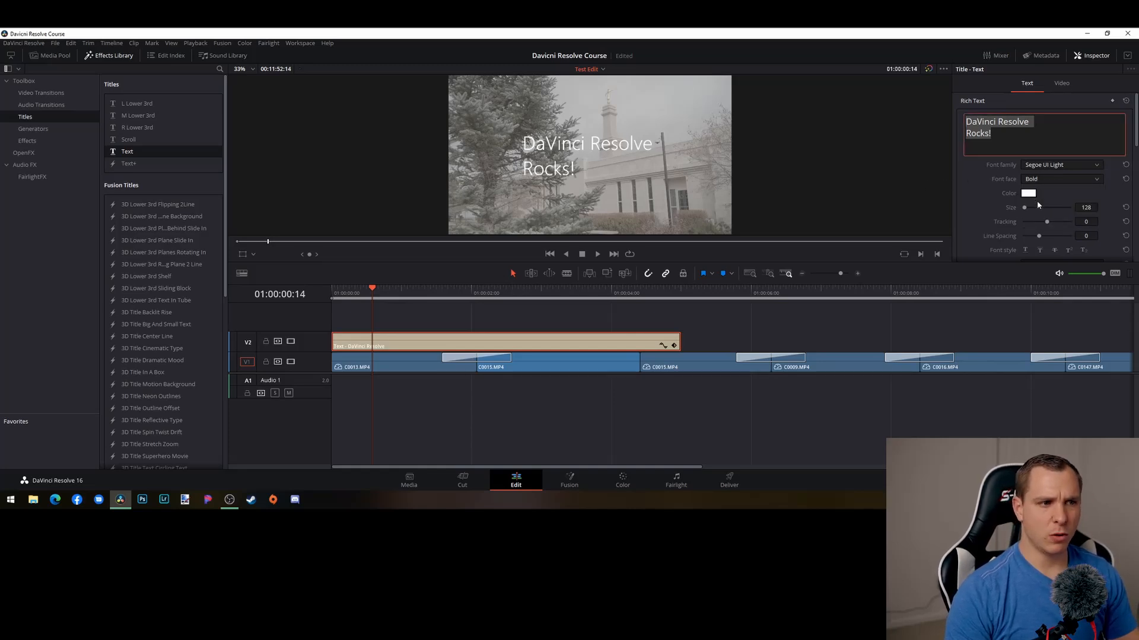
click(1049, 181)
click(1043, 211)
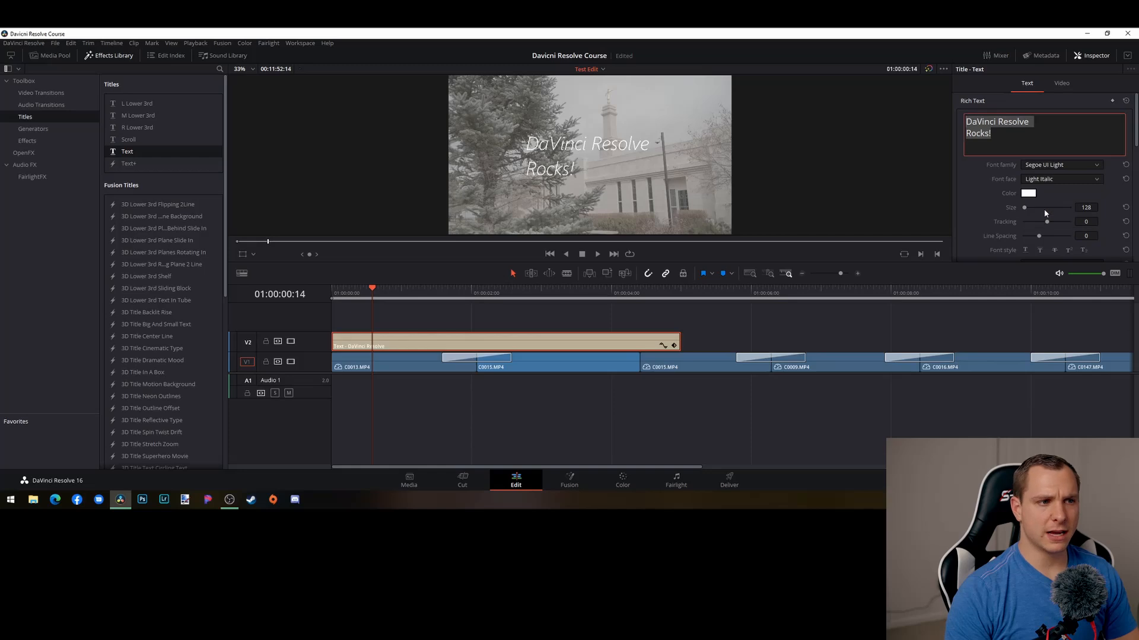
click(1055, 179)
click(1042, 190)
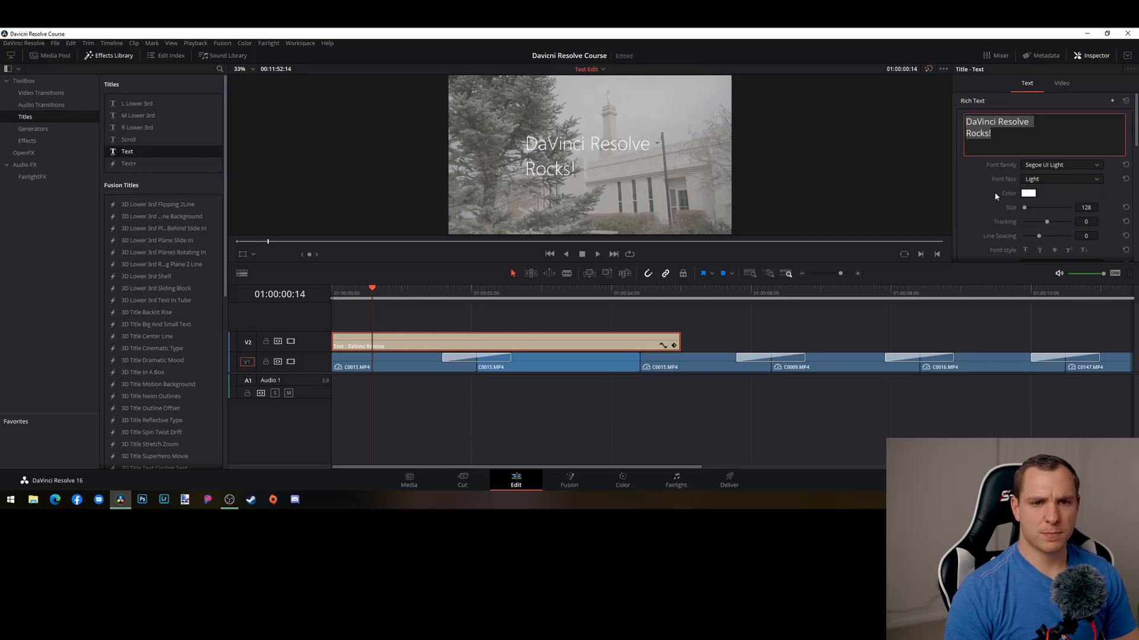
Try out the title's size, tracking and line spacing adjustments and restore their original values
scroll(982, 195, down, 1)
drag(1026, 180, 1055, 199)
key(ctrl+z)
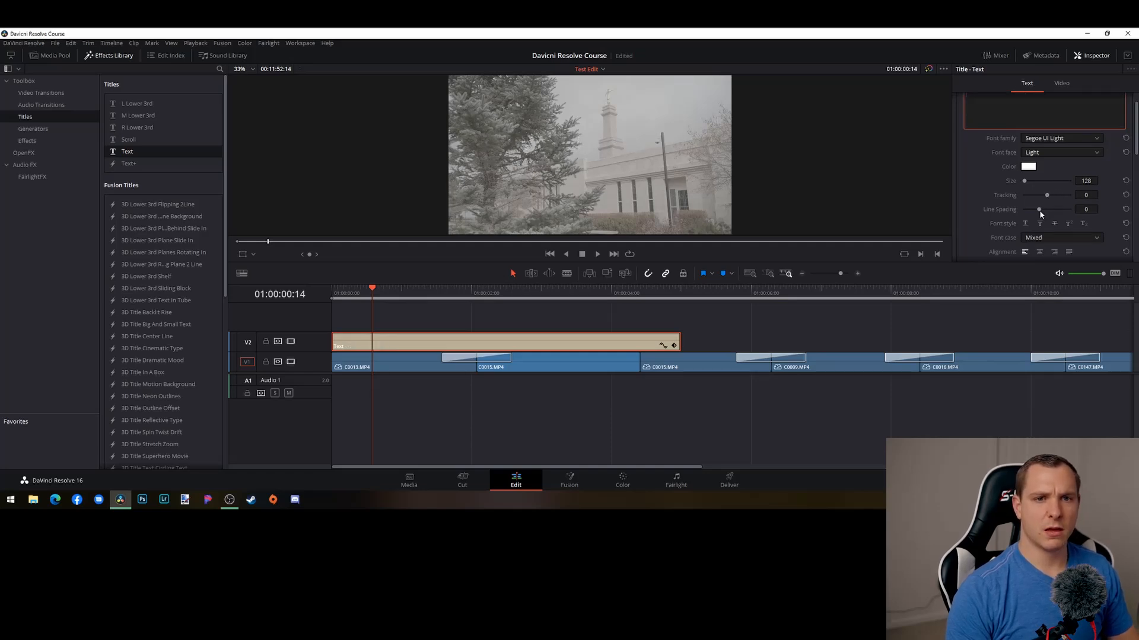
key(ctrl+shift+z)
scroll(998, 185, up, 1)
scroll(995, 185, down, 2)
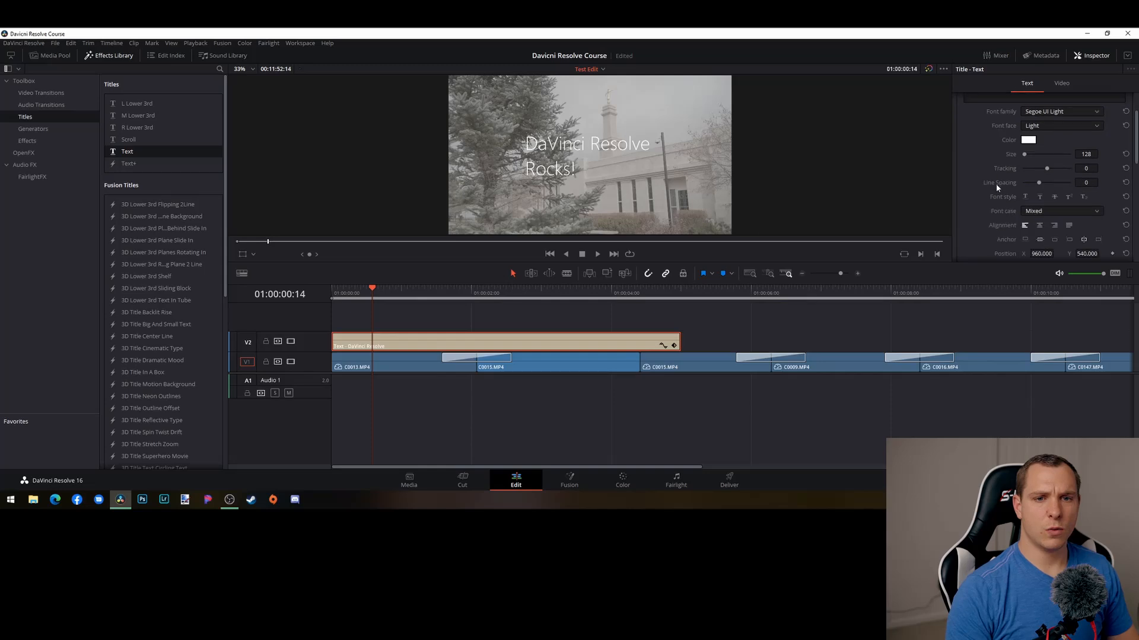
drag(1036, 185, 1035, 183)
double_click(1036, 183)
Try the strikethrough, overline and underline font styles on the title text and turn them all off again
click(1054, 197)
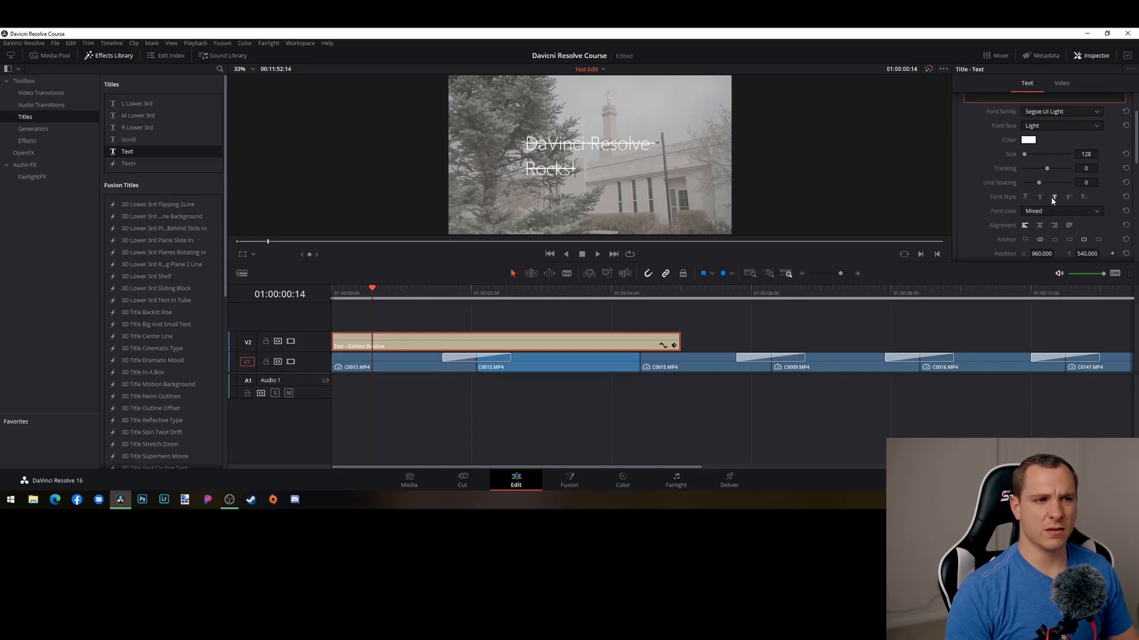
click(1054, 197)
click(1039, 197)
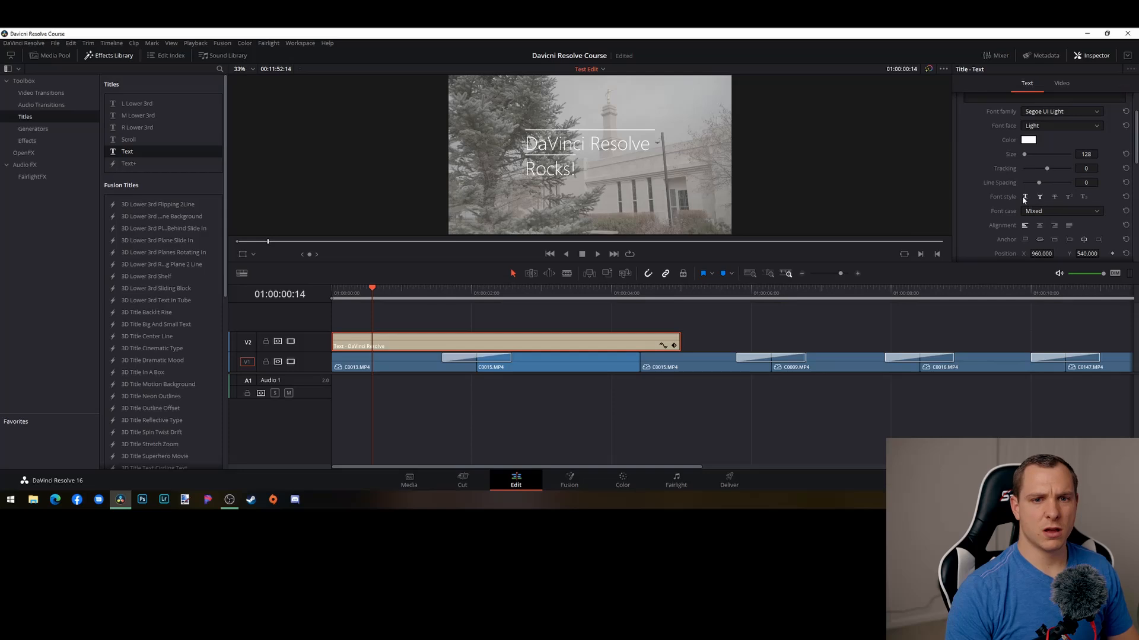
click(1025, 196)
click(1040, 199)
click(1054, 198)
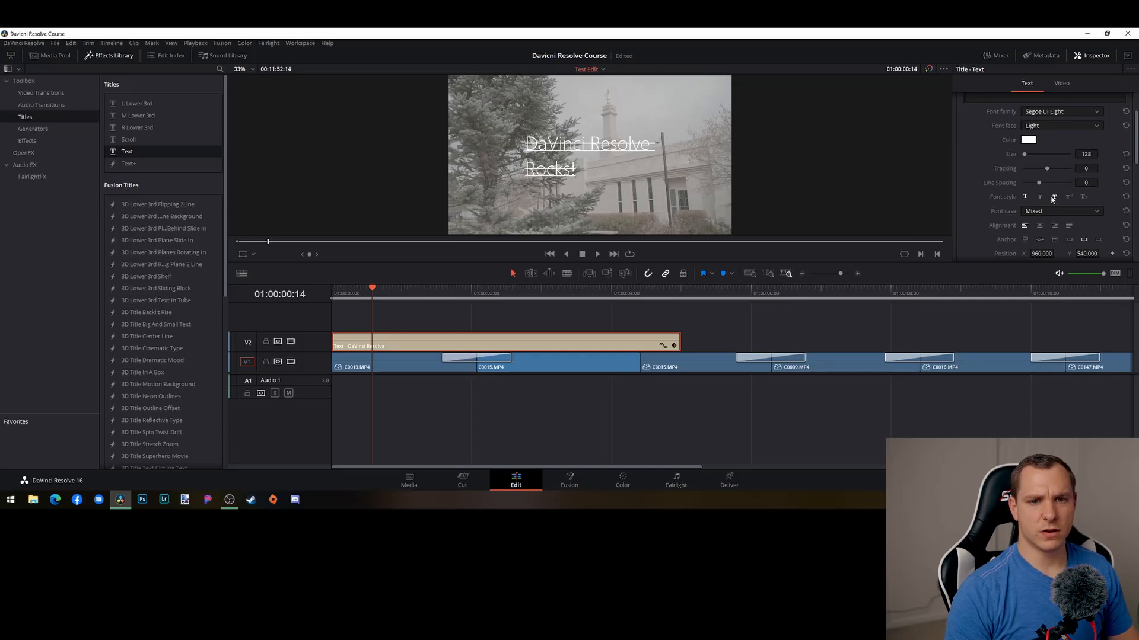
click(1053, 198)
click(1024, 198)
Center-align the two lines of the title text
scroll(966, 214, down, 1)
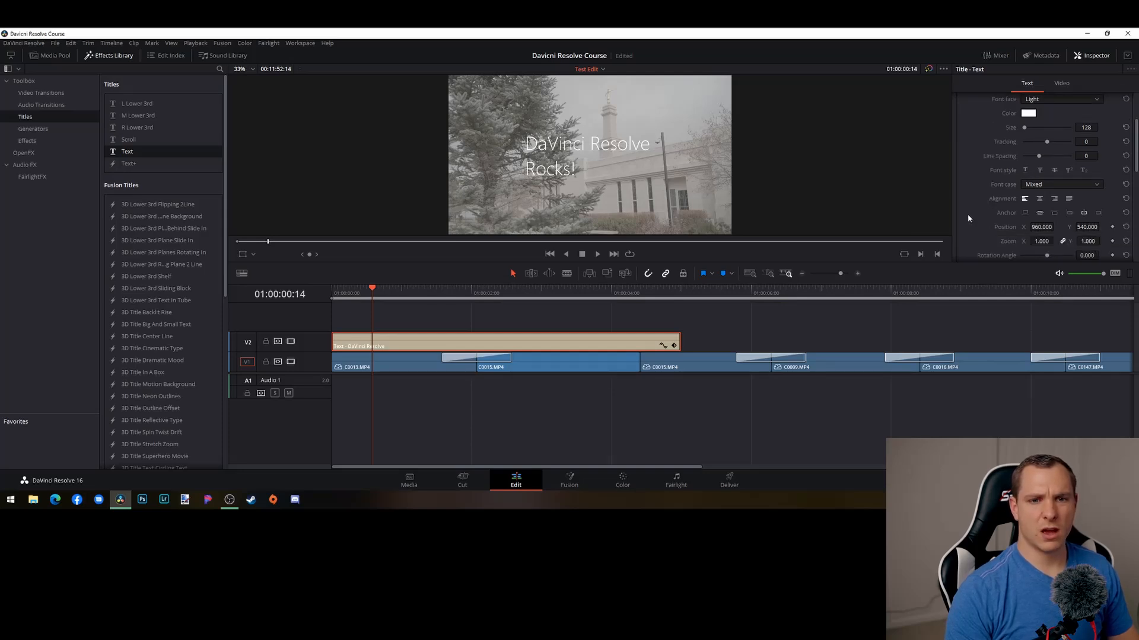
click(1039, 199)
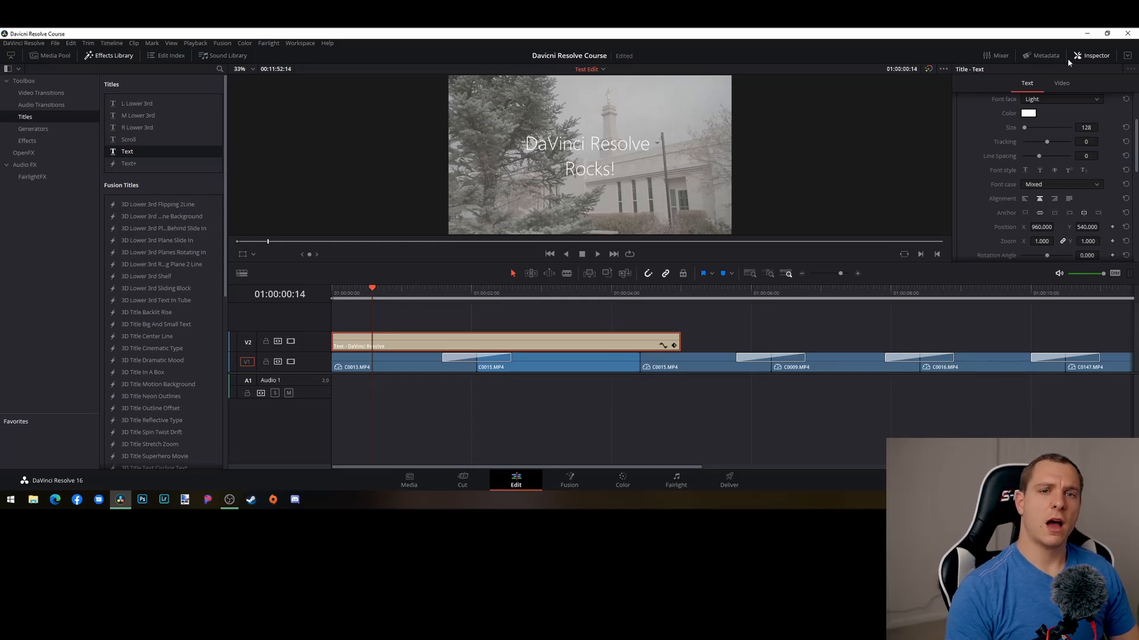
Try out the title's video Transform settings, including zoom, anchor point, pitch and yaw, and reset them to their defaults
click(1062, 84)
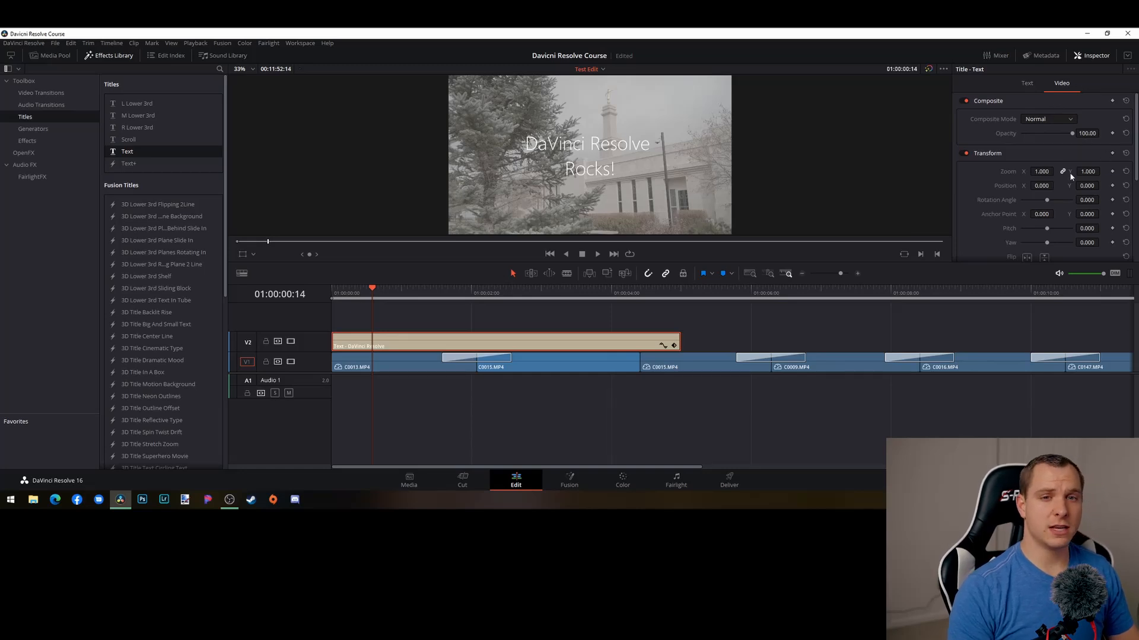
drag(1085, 172, 1091, 214)
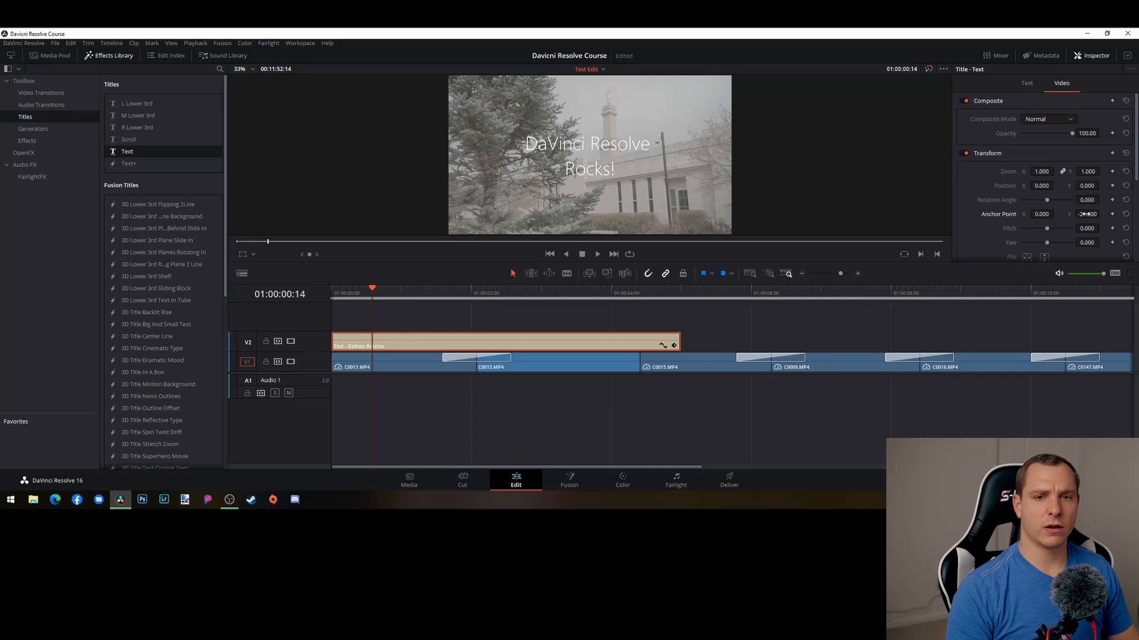
scroll(1075, 186, down, 1)
mouse_move(1086, 201)
mouse_down()
mouse_move(1070, 201)
mouse_move(1100, 216)
mouse_move(1084, 216)
mouse_up()
click(1126, 202)
click(1126, 216)
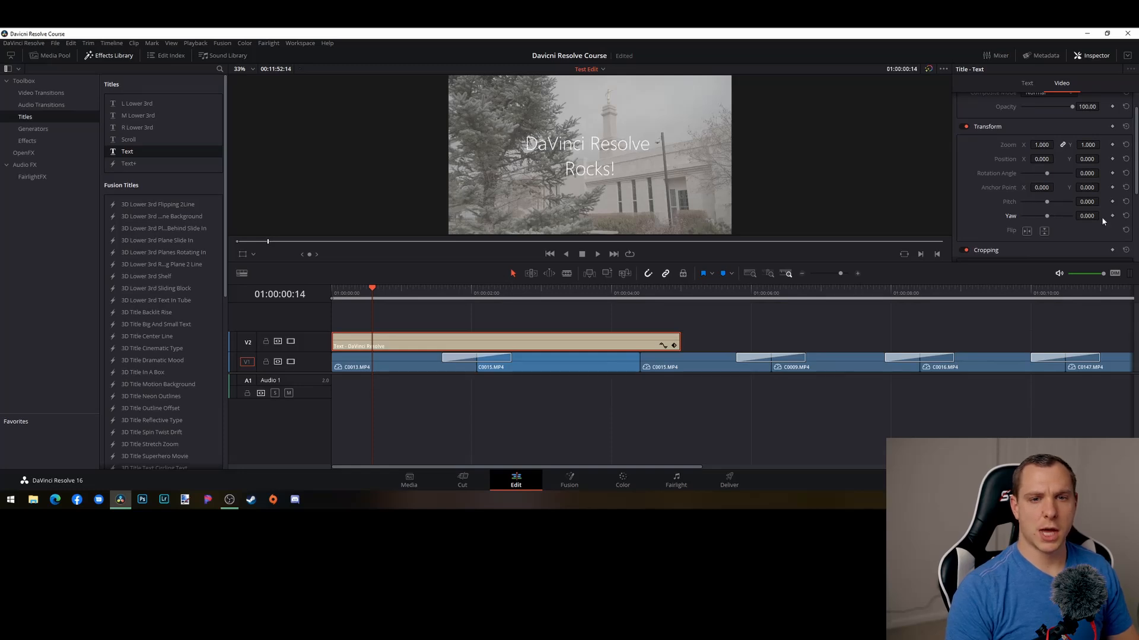
Try flipping the title horizontally and vertically, restoring its normal orientation after each flip
scroll(1101, 218, down, 1)
click(1027, 204)
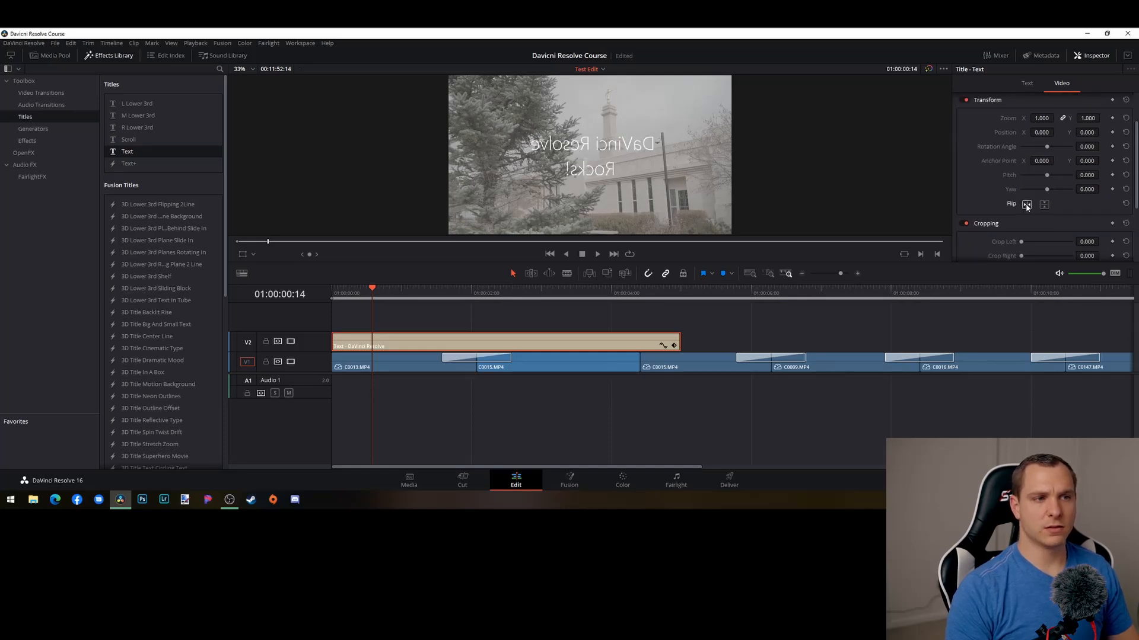
click(1026, 205)
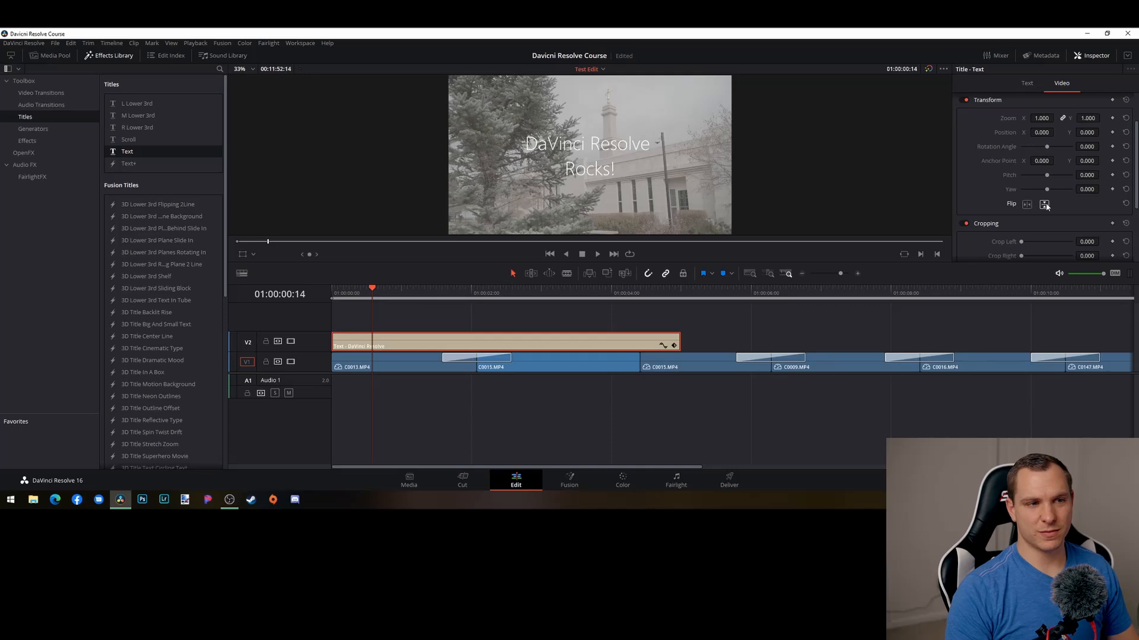
click(1044, 205)
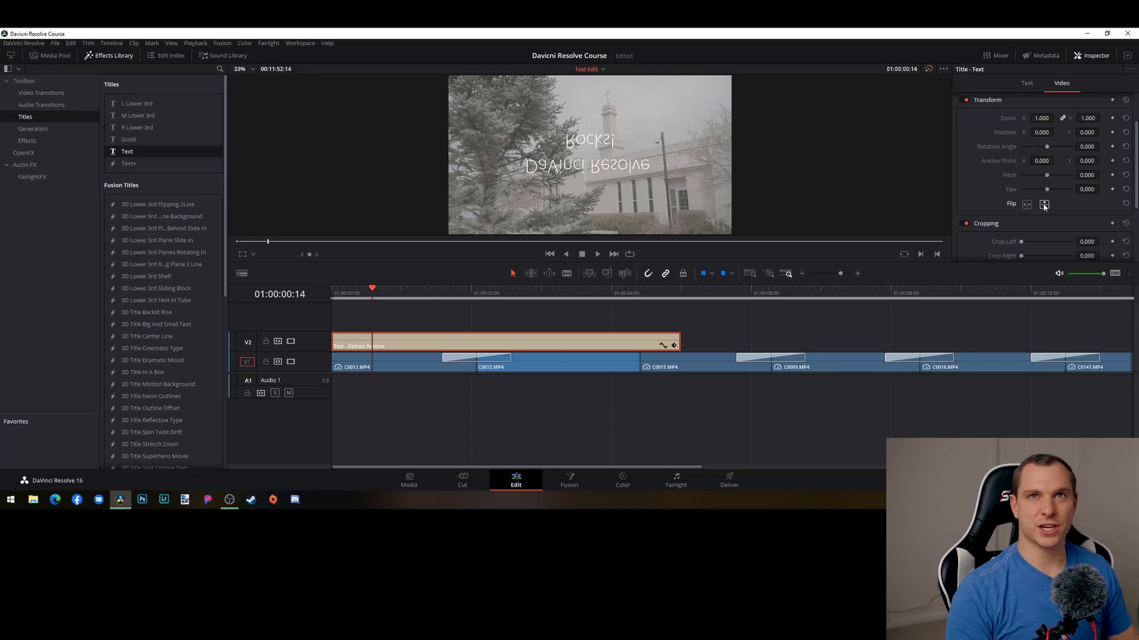
click(1044, 205)
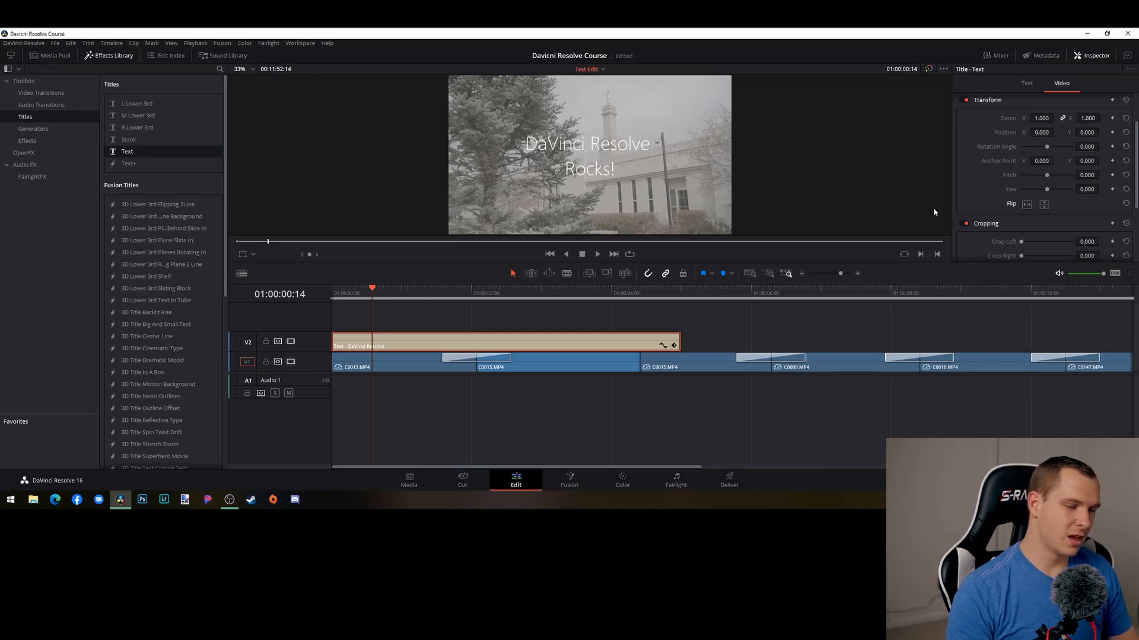
Try the Crop Left setting on the title, return it to 0, and look over the remaining Cropping and Dynamic Zoom settings
scroll(1035, 155, down, 4)
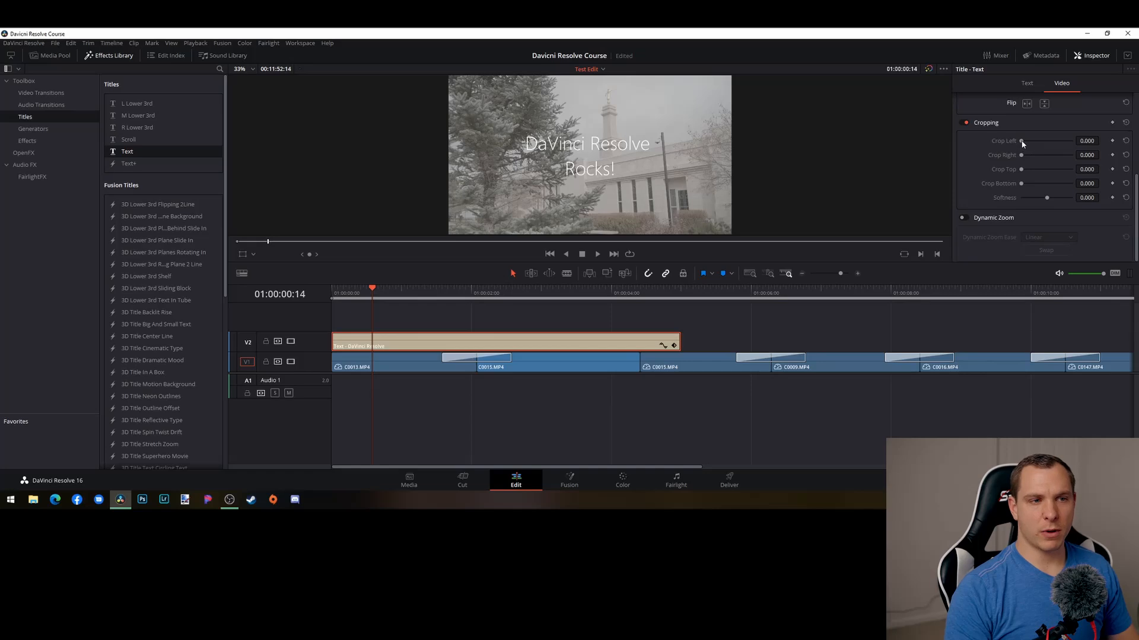
drag(1021, 144, 982, 148)
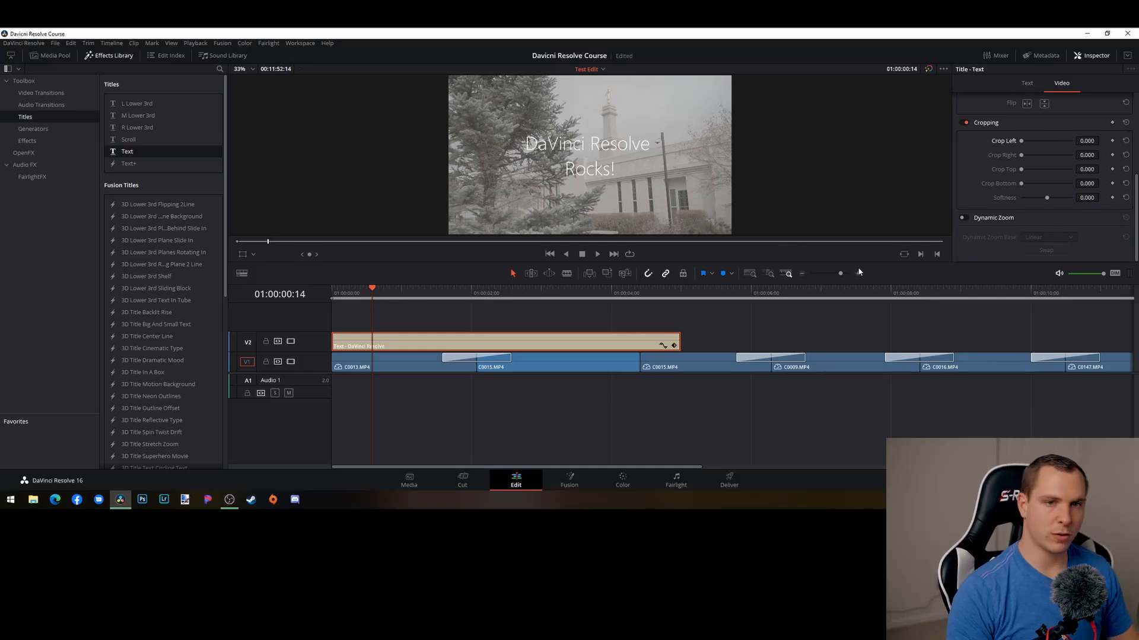
scroll(1034, 187, up, 2)
scroll(1034, 188, down, 2)
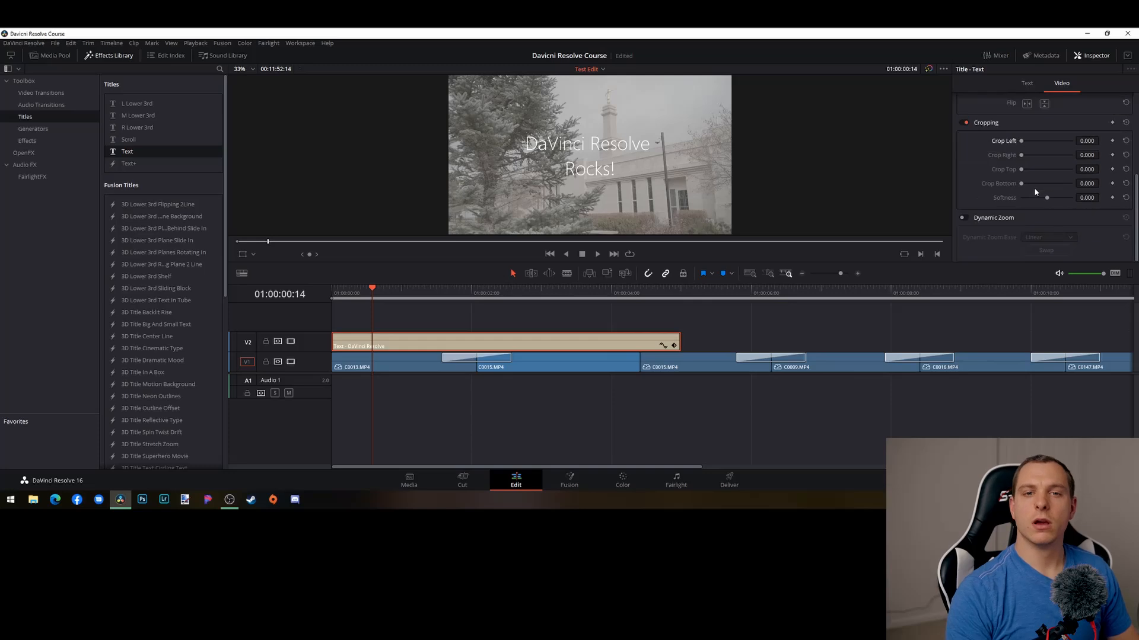
scroll(1034, 188, up, 2)
scroll(1033, 187, down, 2)
scroll(1030, 191, up, 3)
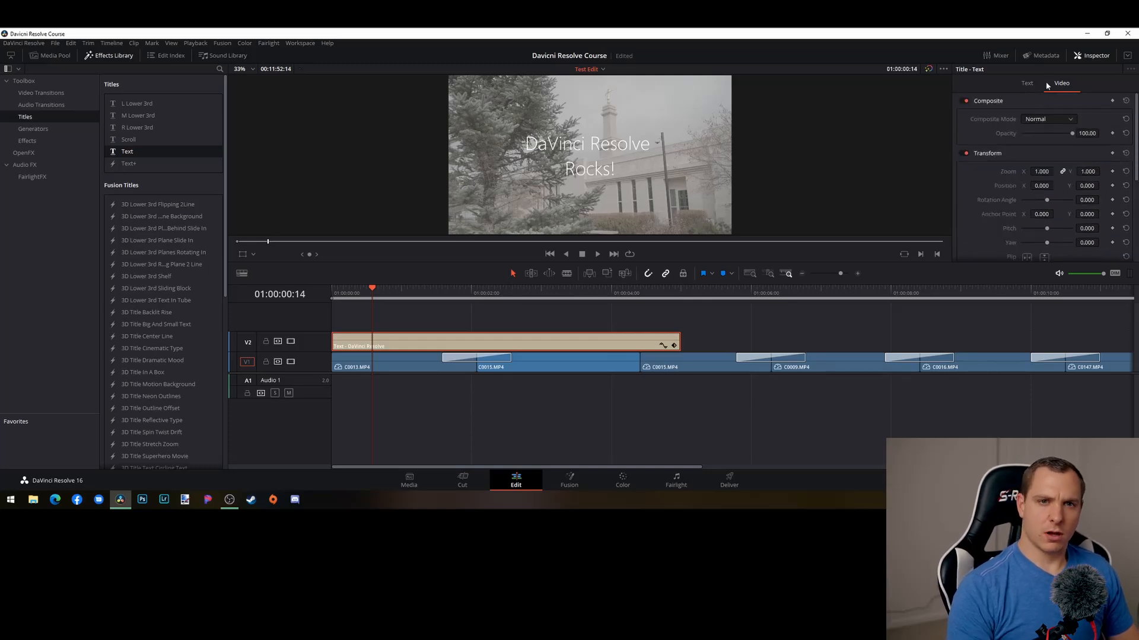
Play the Test Edit timeline from the start and scrub through the opening clips to review the title overlay
click(521, 428)
drag(374, 292, 332, 297)
key(space)
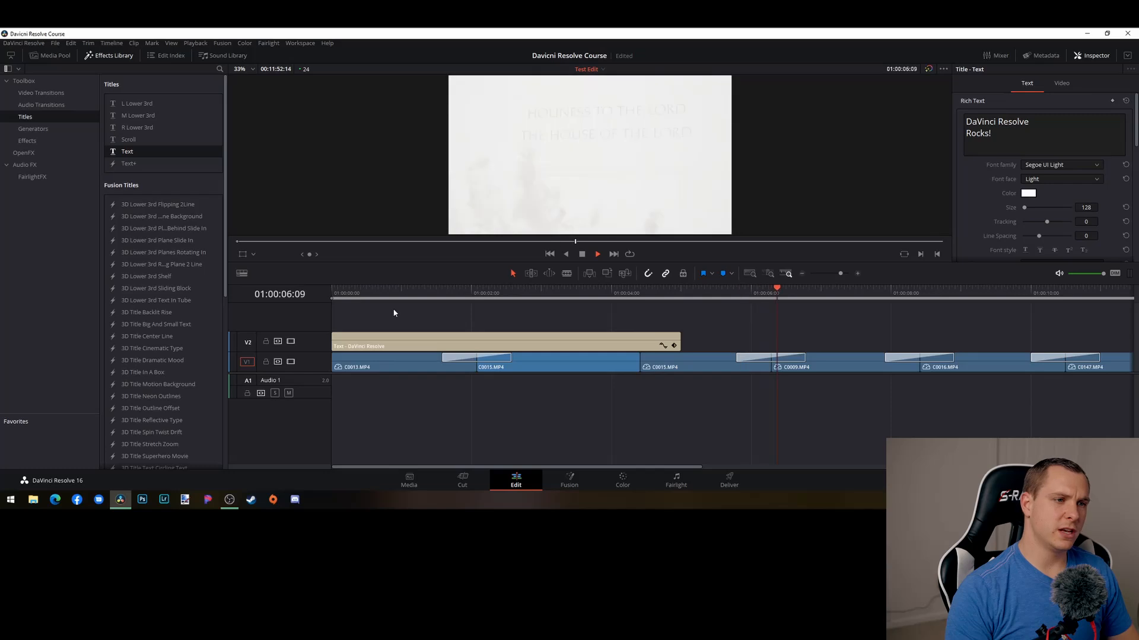
key(space)
drag(641, 292, 512, 312)
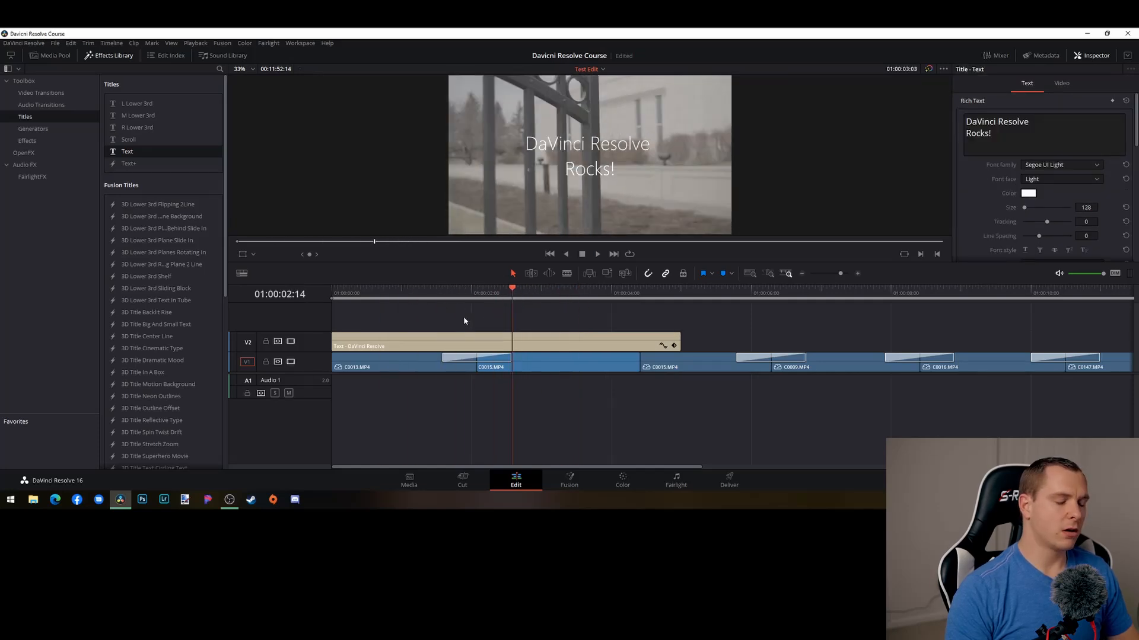
click(366, 301)
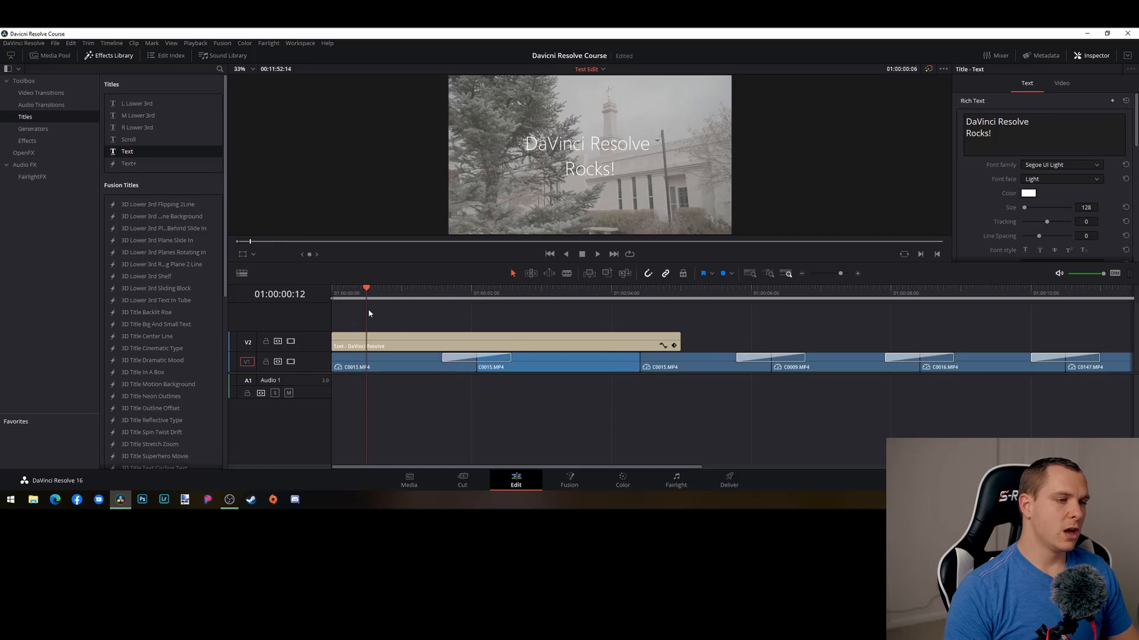
drag(369, 313, 474, 327)
Extend the end of the title clip on V2 to the cut between the second C0015.MP4 and C0009.MP4
click(459, 345)
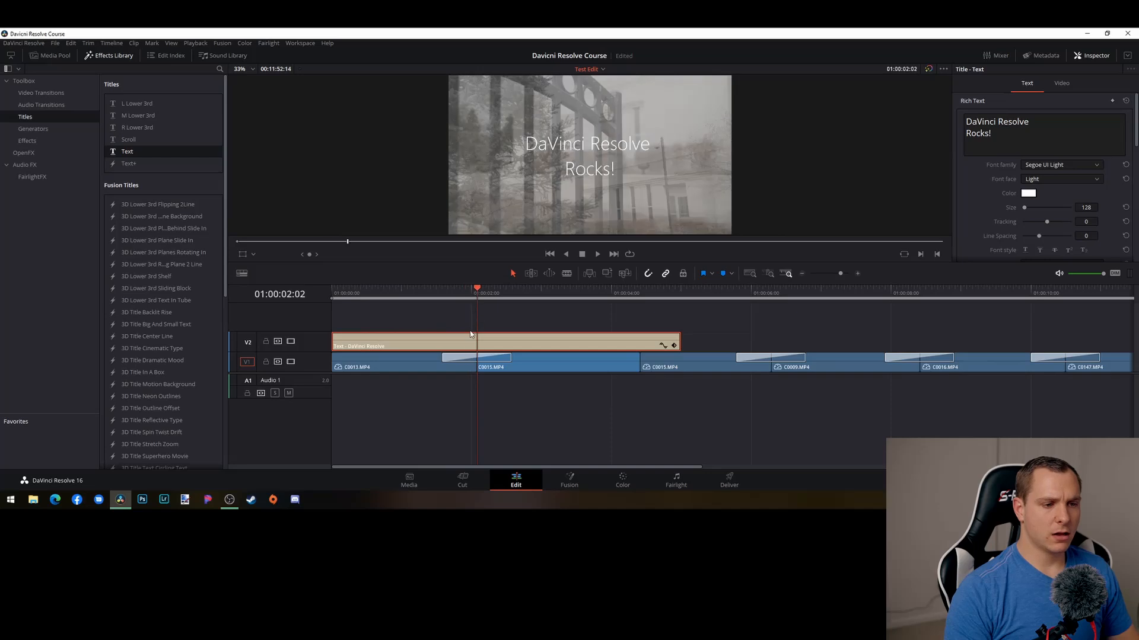
scroll(463, 335, down, 1)
scroll(439, 336, up, 2)
scroll(437, 337, down, 2)
scroll(437, 335, up, 1)
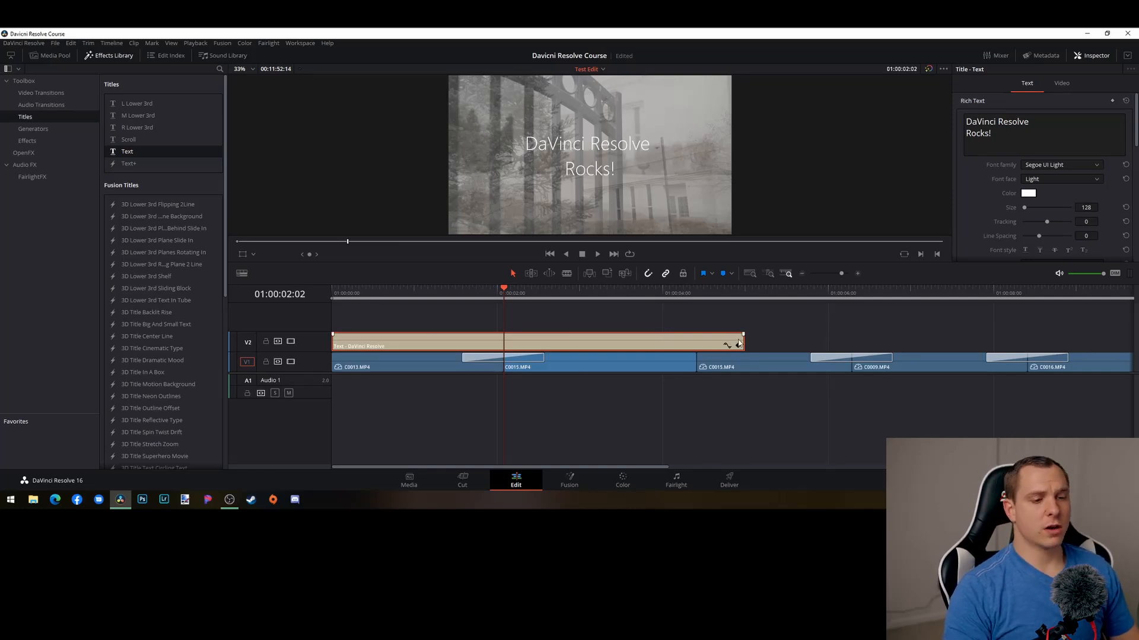
drag(742, 342, 853, 342)
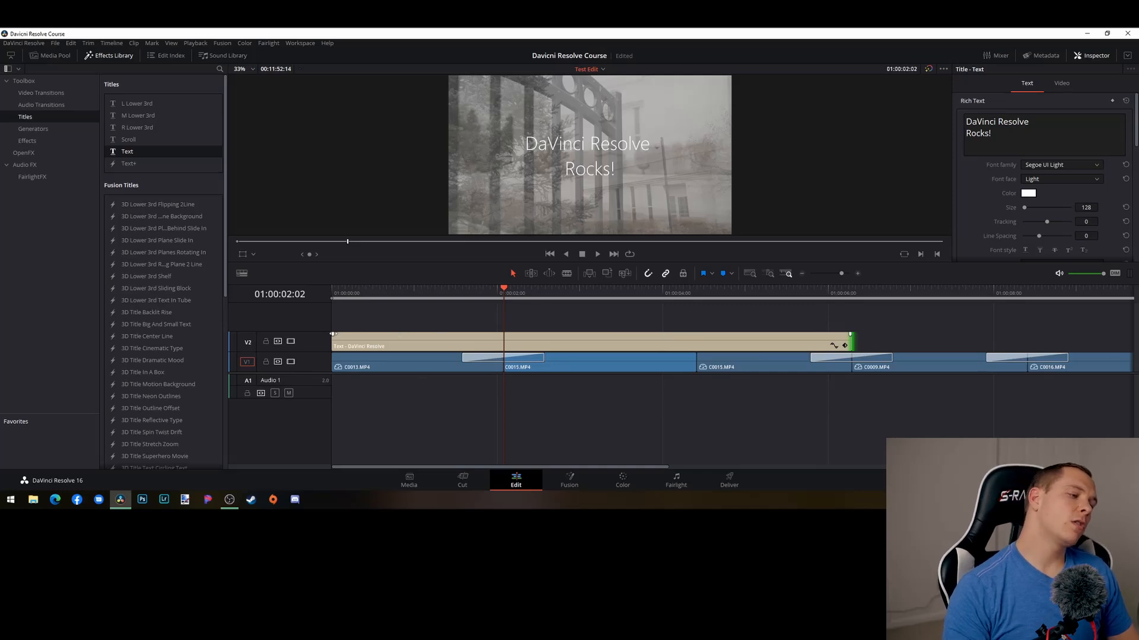
Try the smallest video track height in the timeline view options and bring the tracks back to about their previous height
click(241, 272)
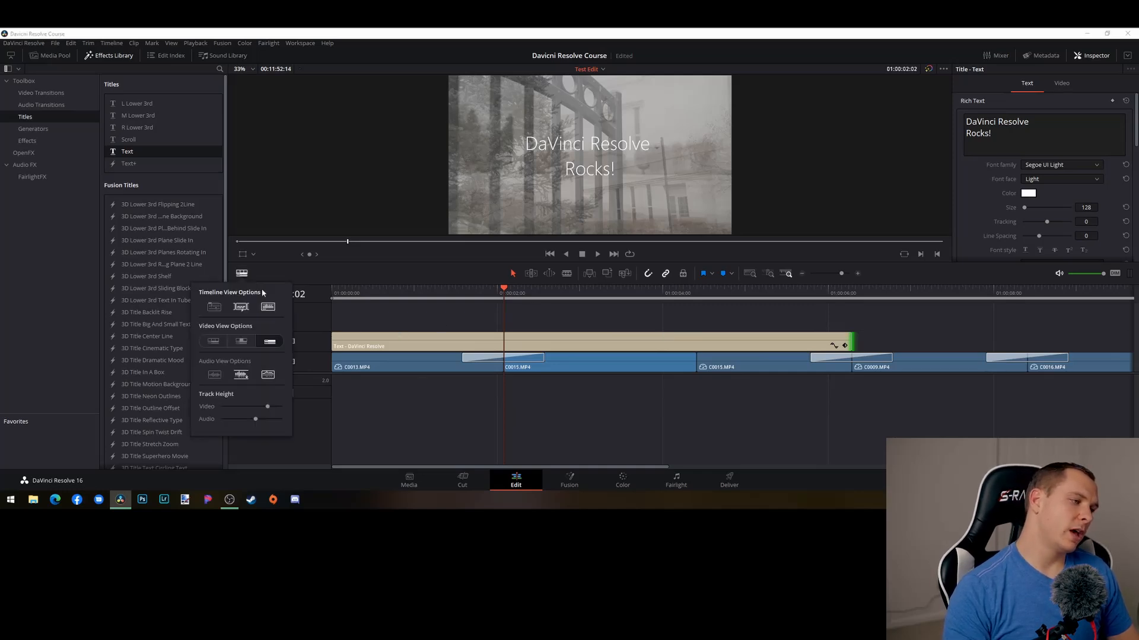
drag(262, 406, 222, 406)
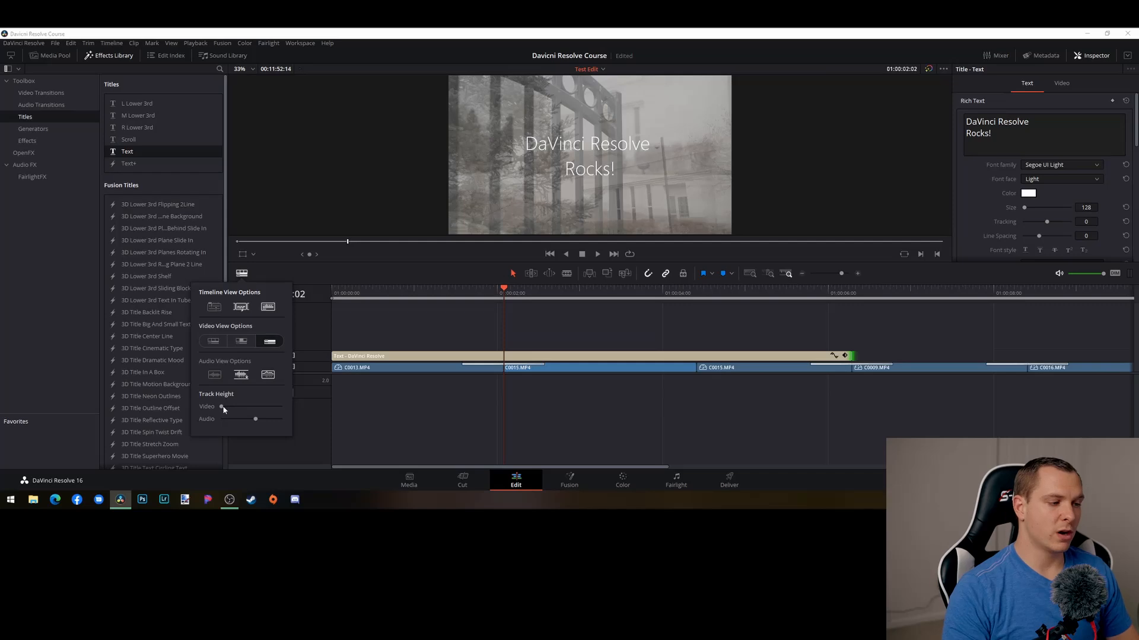
drag(222, 406, 264, 411)
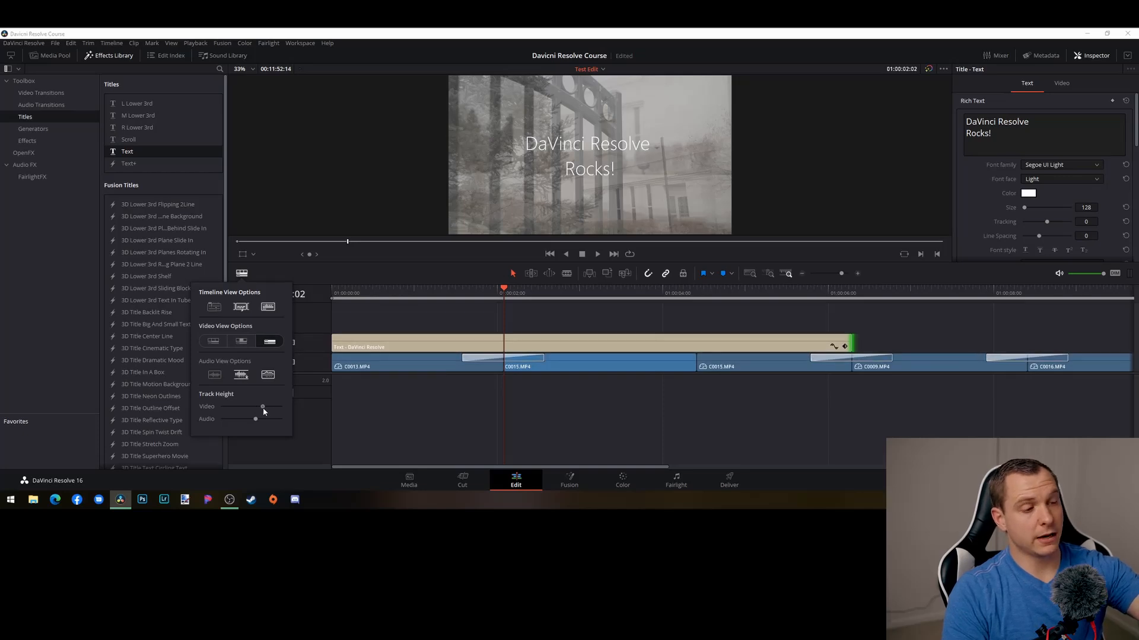
click(503, 410)
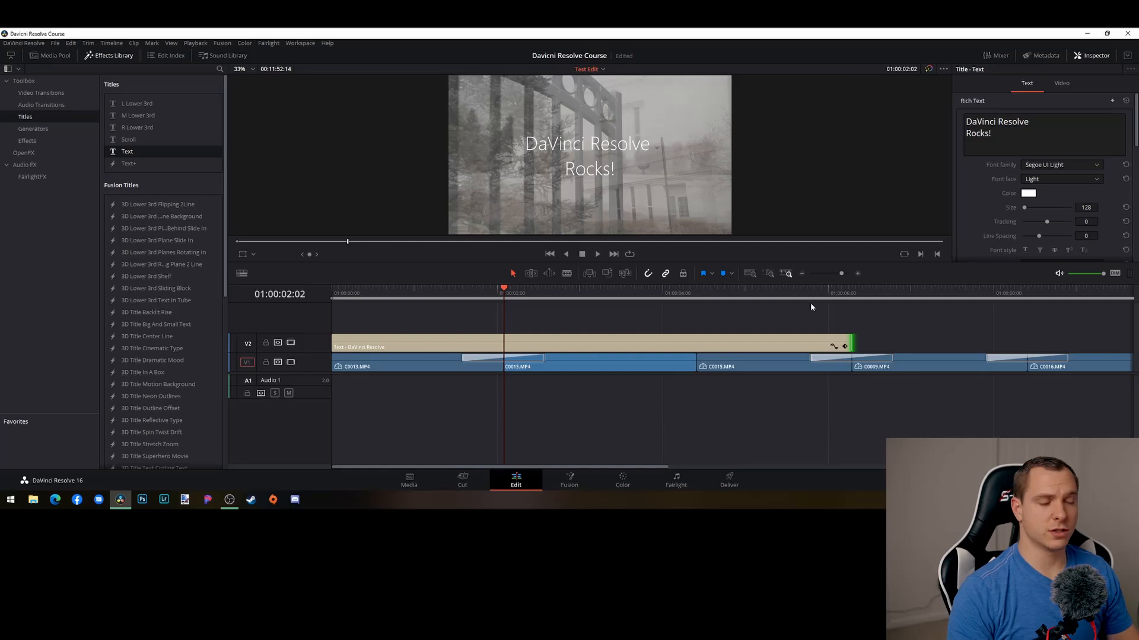
Add a short fade-in and fade-out to the title clip, and play back its start and end
mouse_move(808, 335)
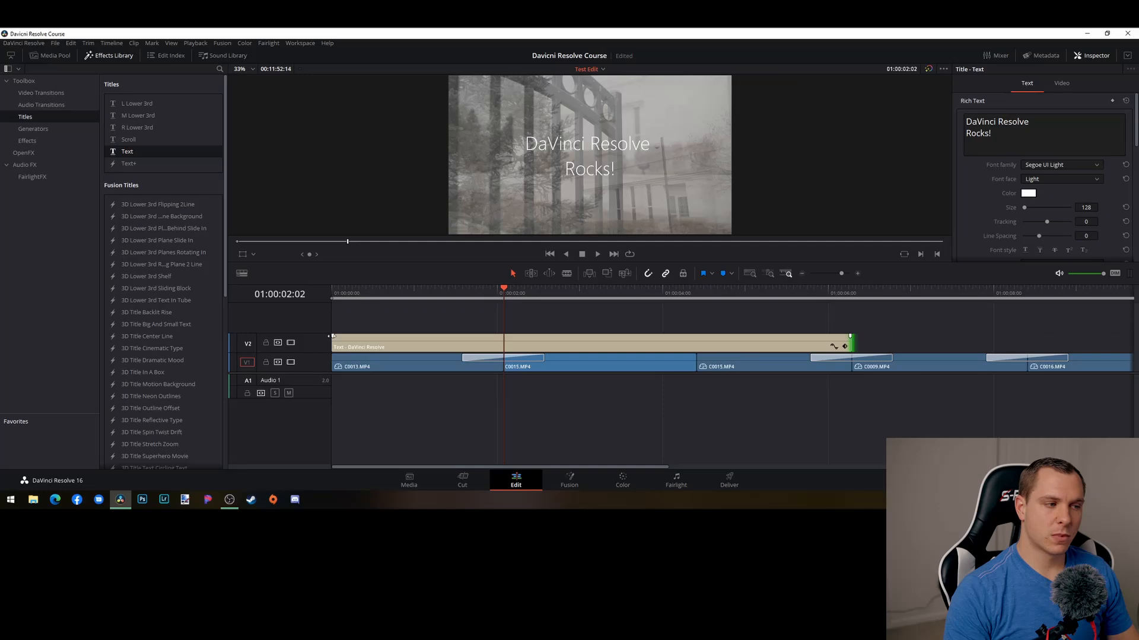
drag(333, 336, 359, 336)
drag(850, 335, 810, 336)
key(Home)
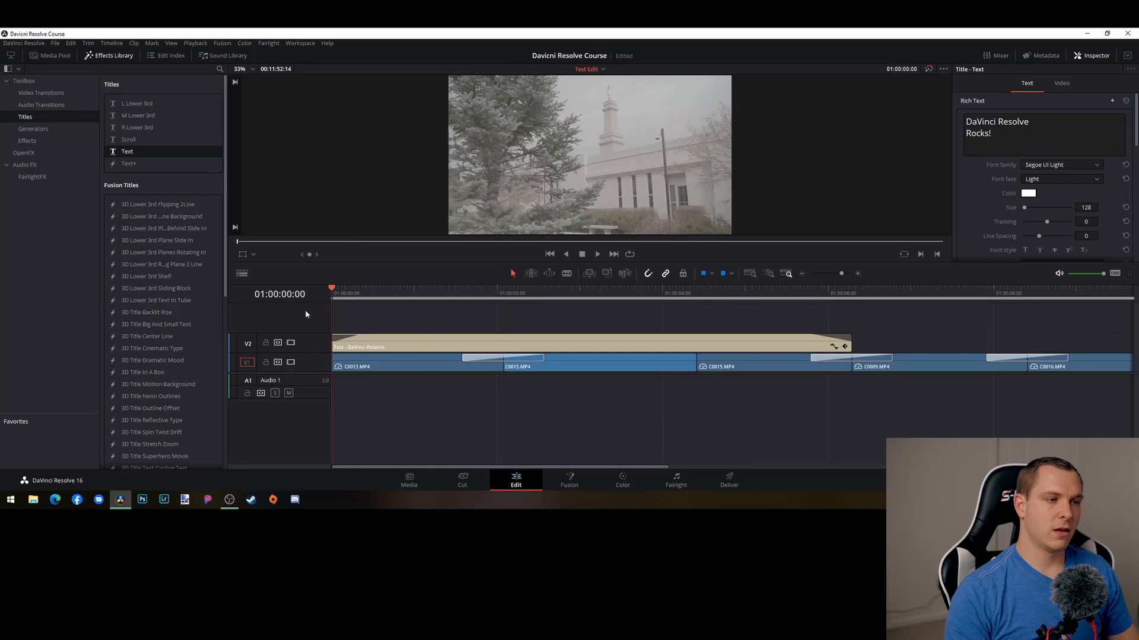
key(space)
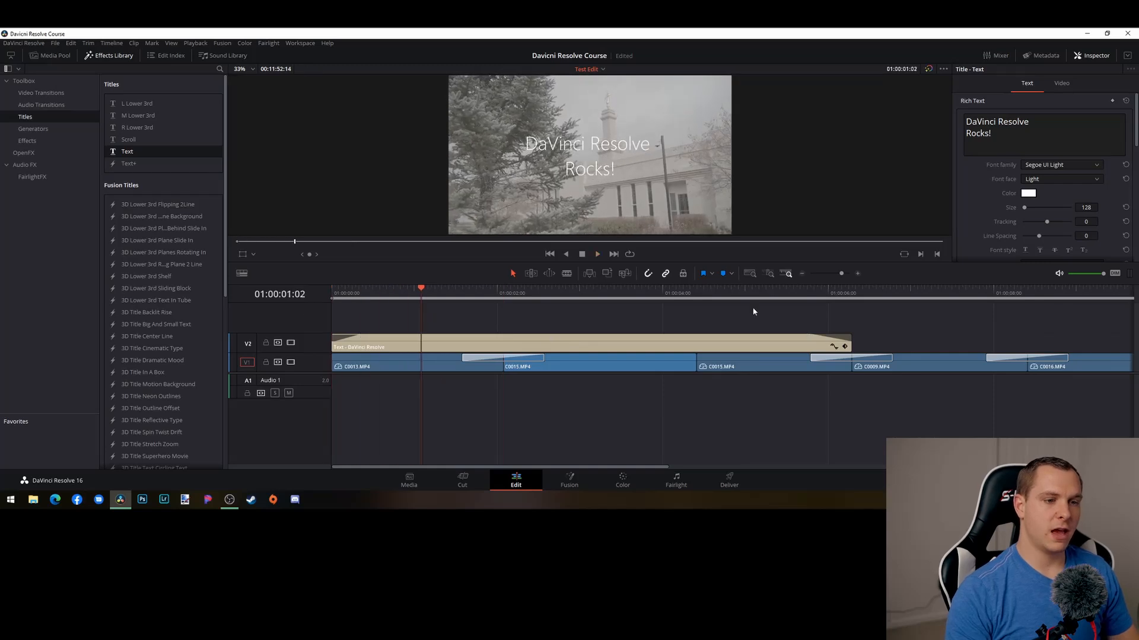
click(769, 293)
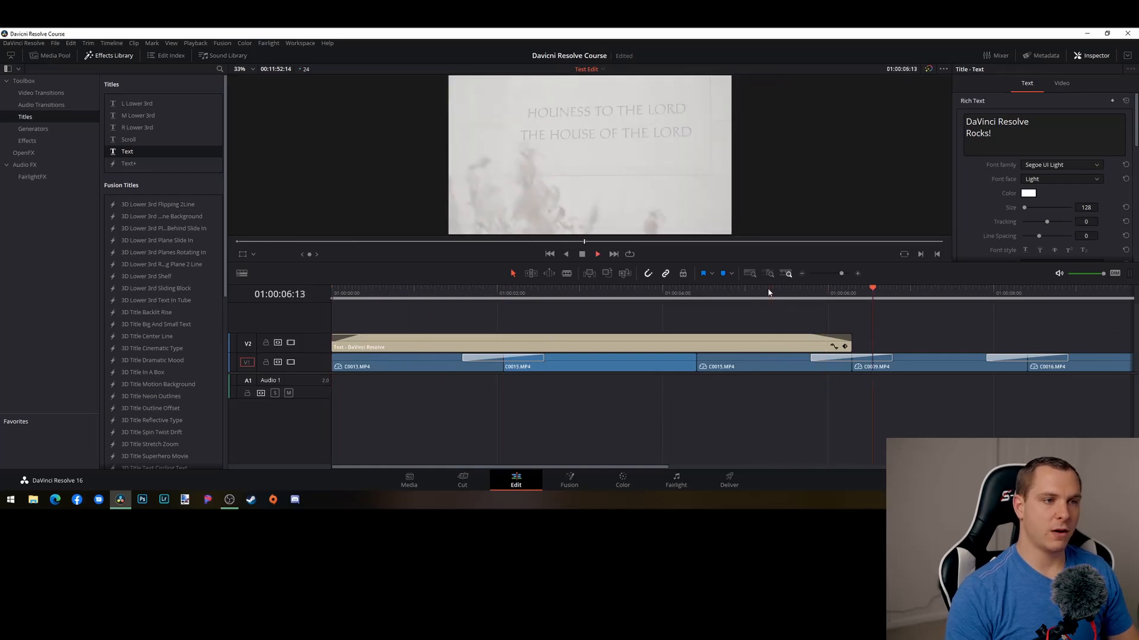
key(space)
Extend the last clip, C0147.MP4, to about 01:00:16:21, give it a long fade-out to black and play the ending
scroll(664, 339, down, 2)
scroll(658, 342, up, 3)
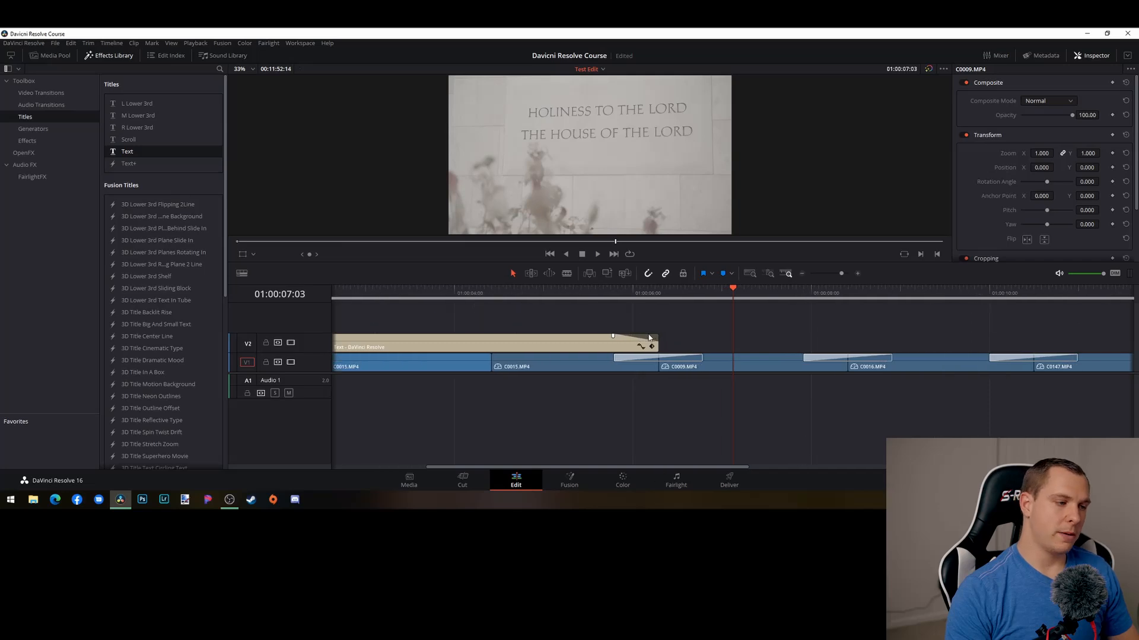
scroll(584, 352, down, 4)
scroll(551, 359, up, 4)
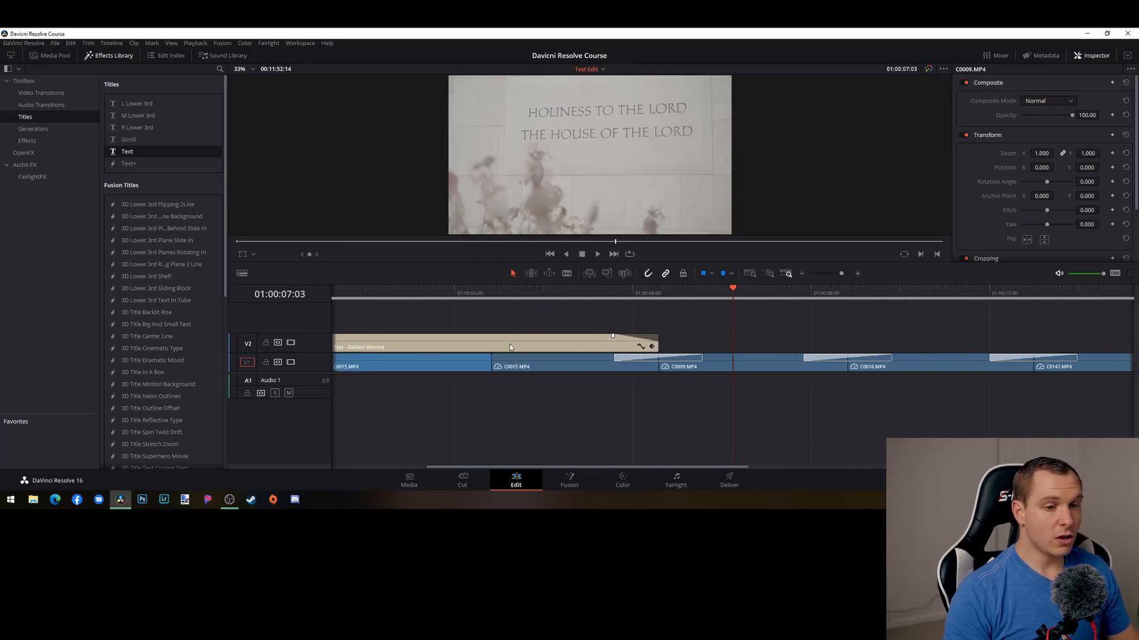
scroll(510, 350, down, 3)
click(802, 294)
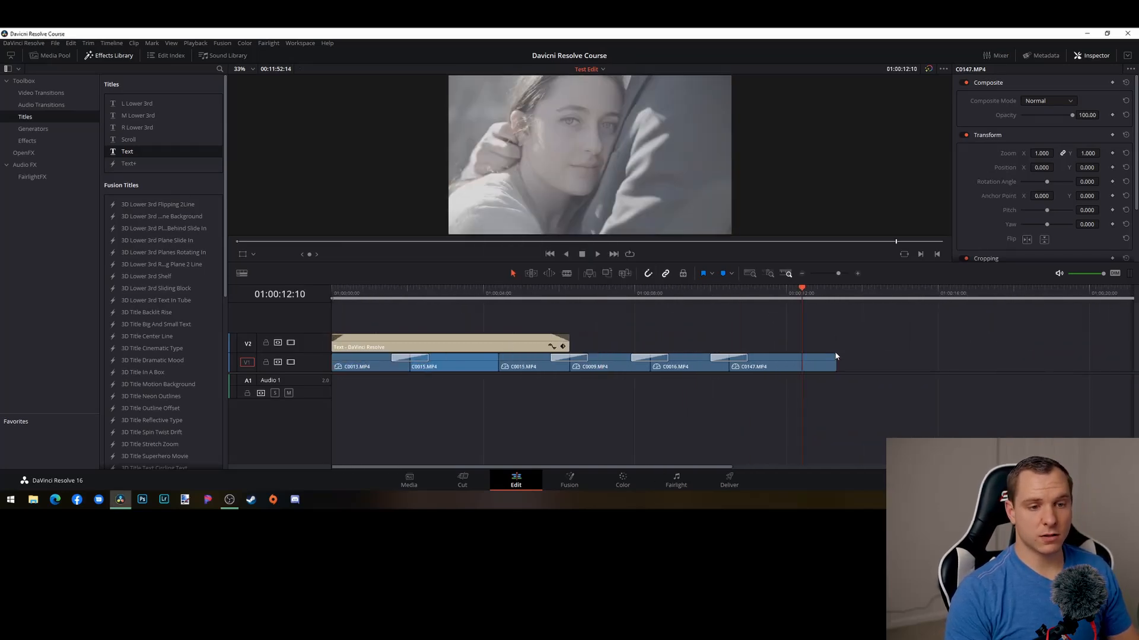
drag(835, 361, 971, 360)
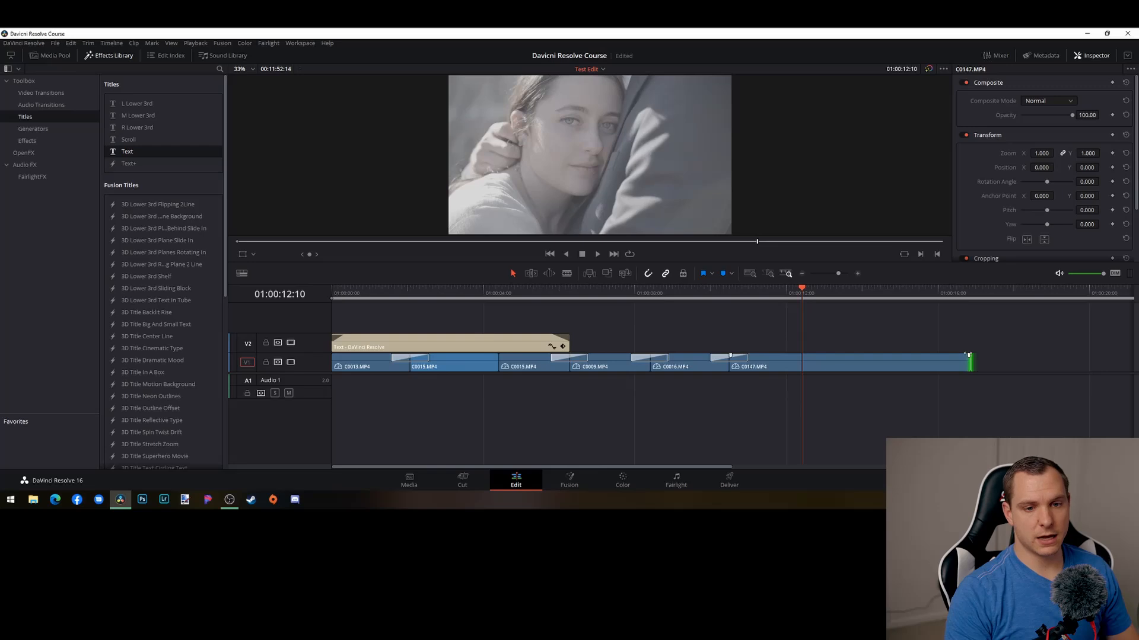
key(space)
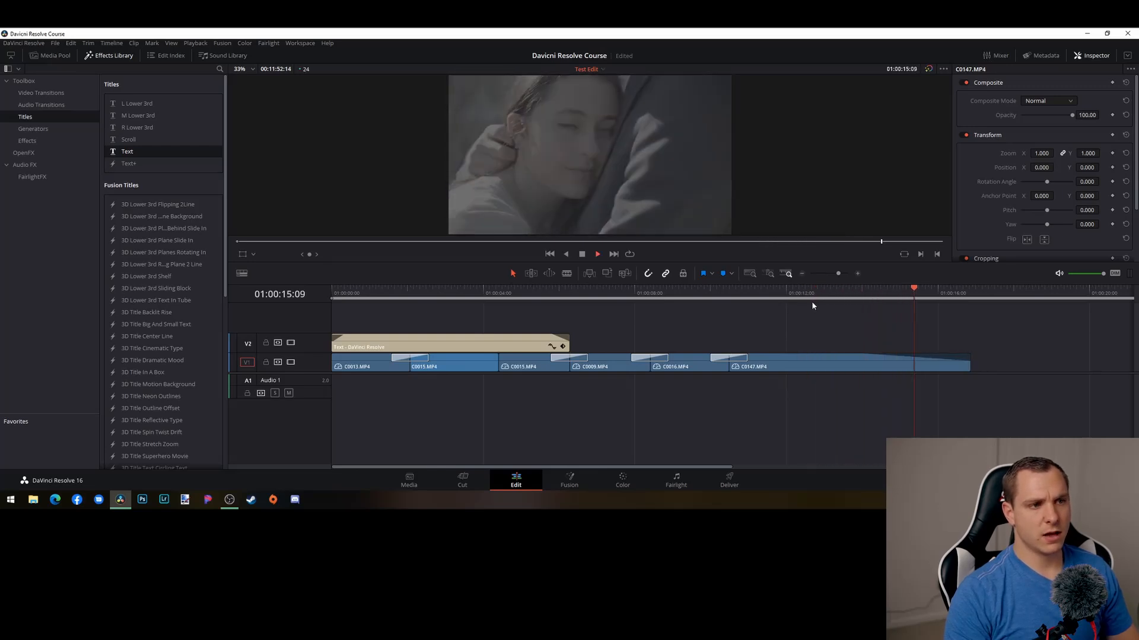
Save the project and hide the Effects Library
scroll(832, 365, down, 4)
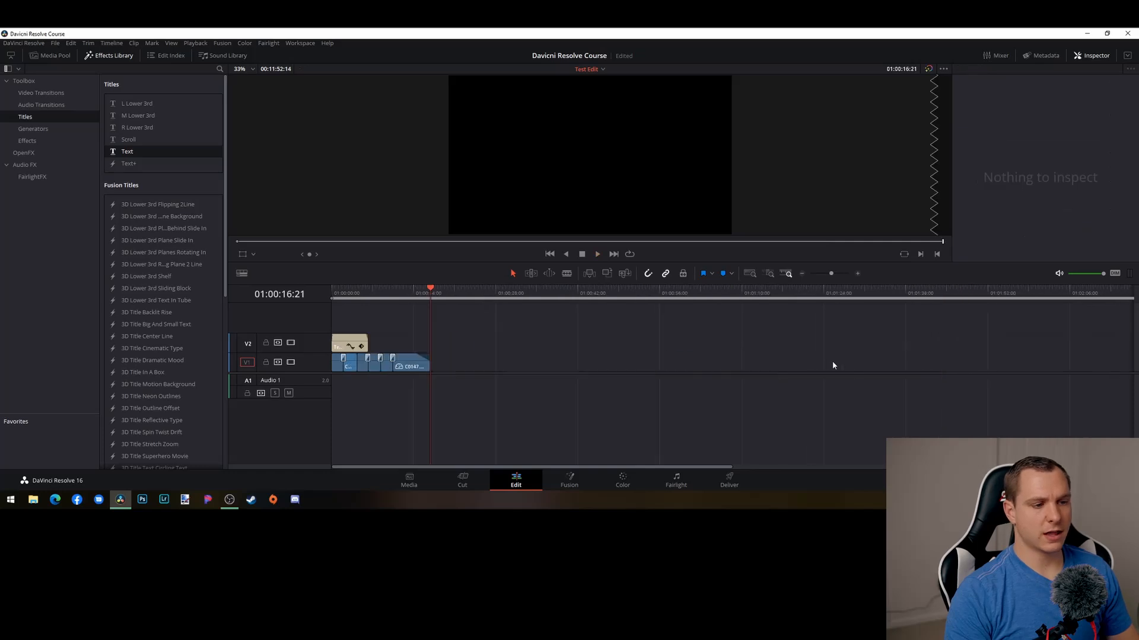
key(ctrl+s)
scroll(399, 348, up, 5)
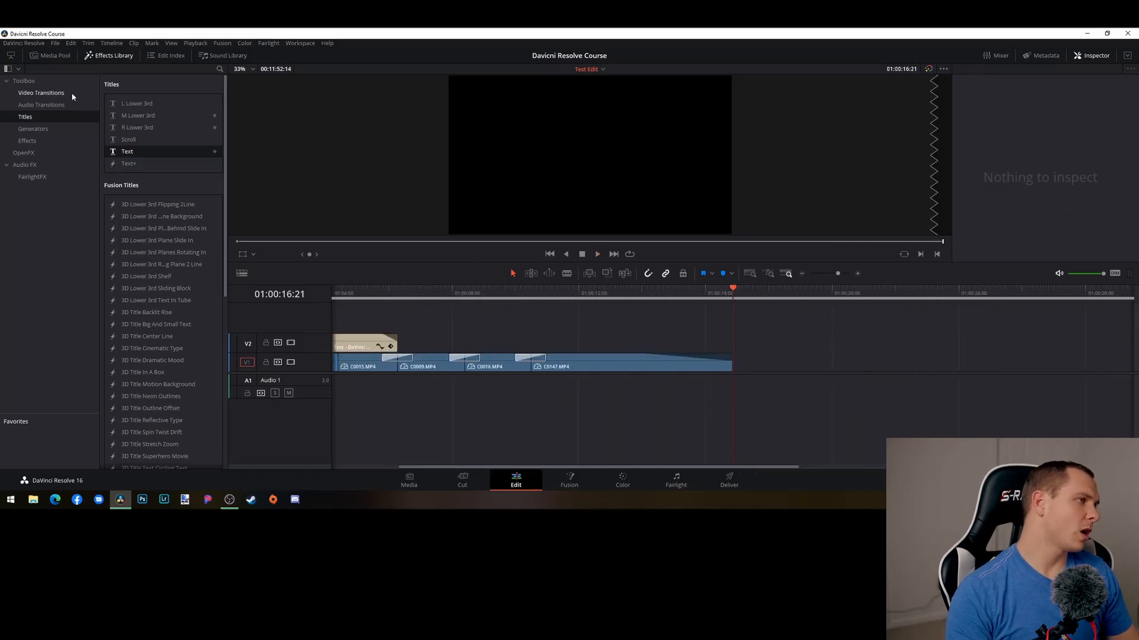
click(99, 57)
Look over the whole edit on the timeline with the playhead at 01:00:04:10, the start of the second C0015.MP4 clip
scroll(182, 340, up, 4)
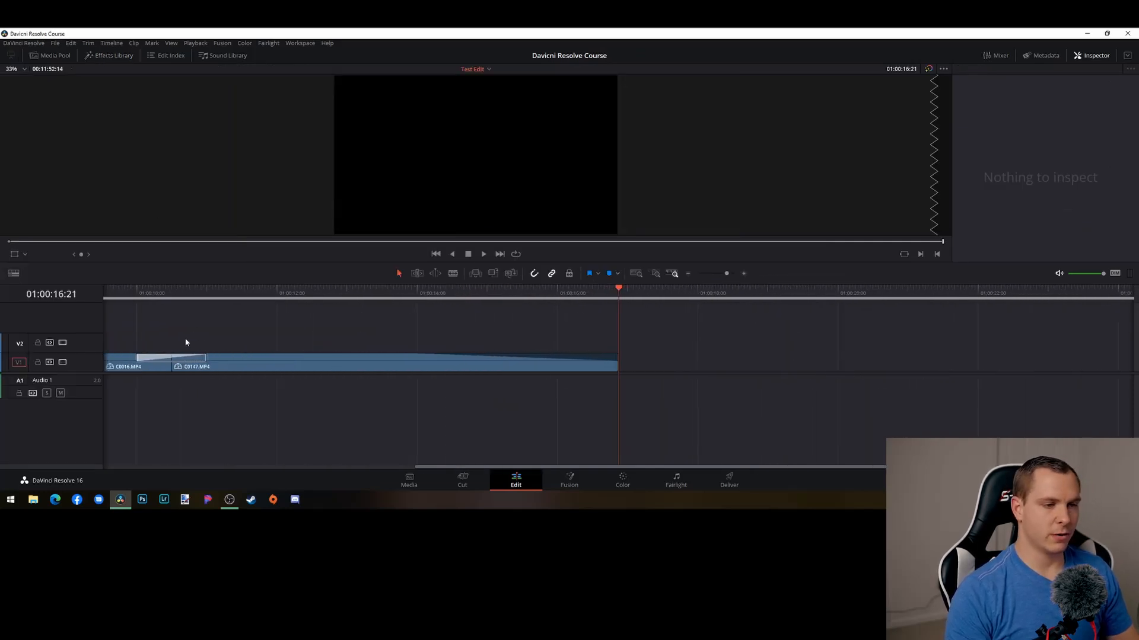
scroll(191, 344, down, 4)
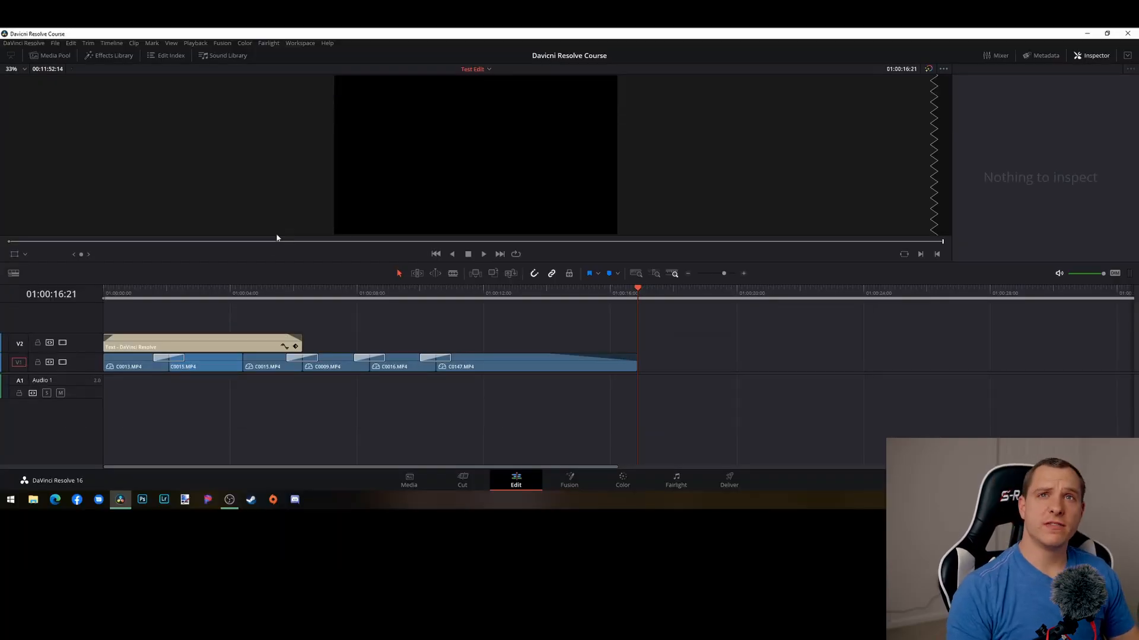
scroll(183, 329, down, 3)
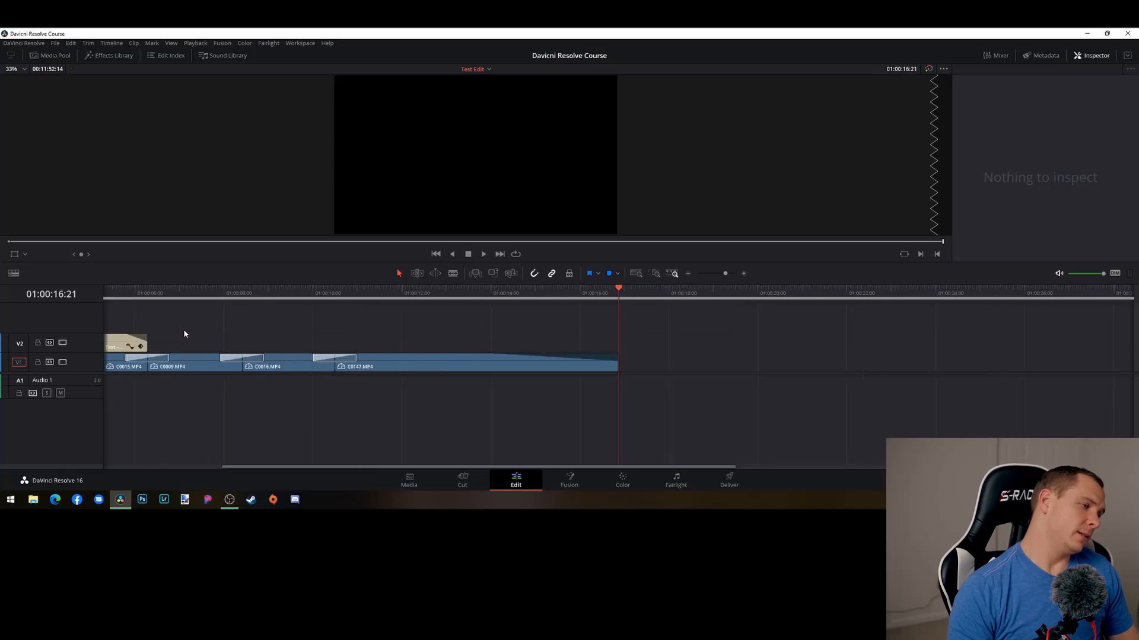
scroll(152, 344, up, 1)
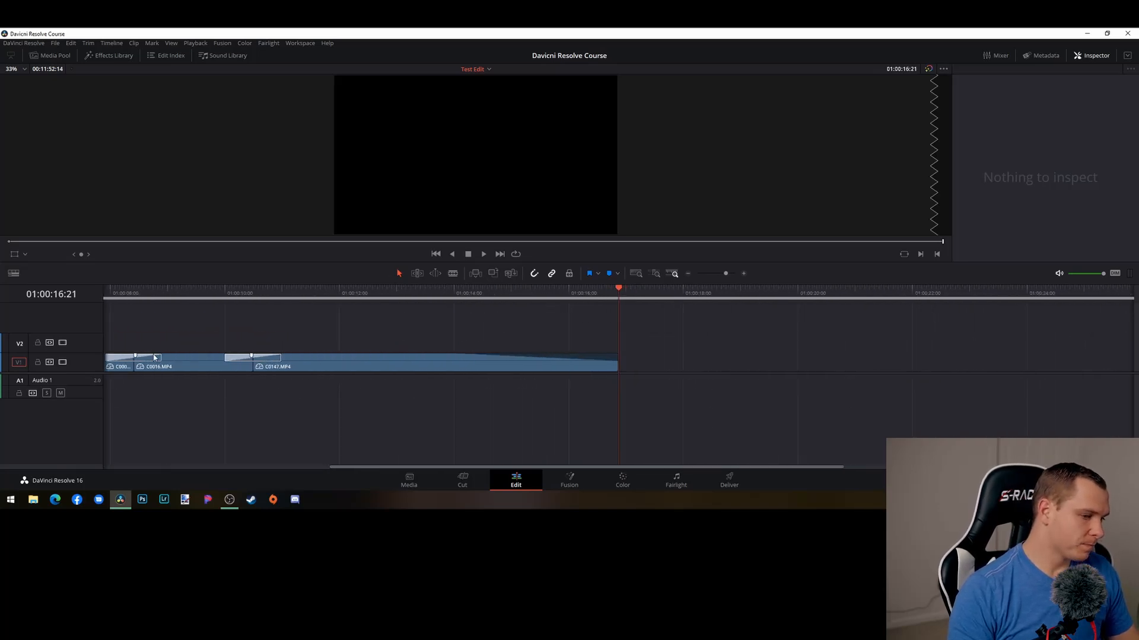
click(226, 294)
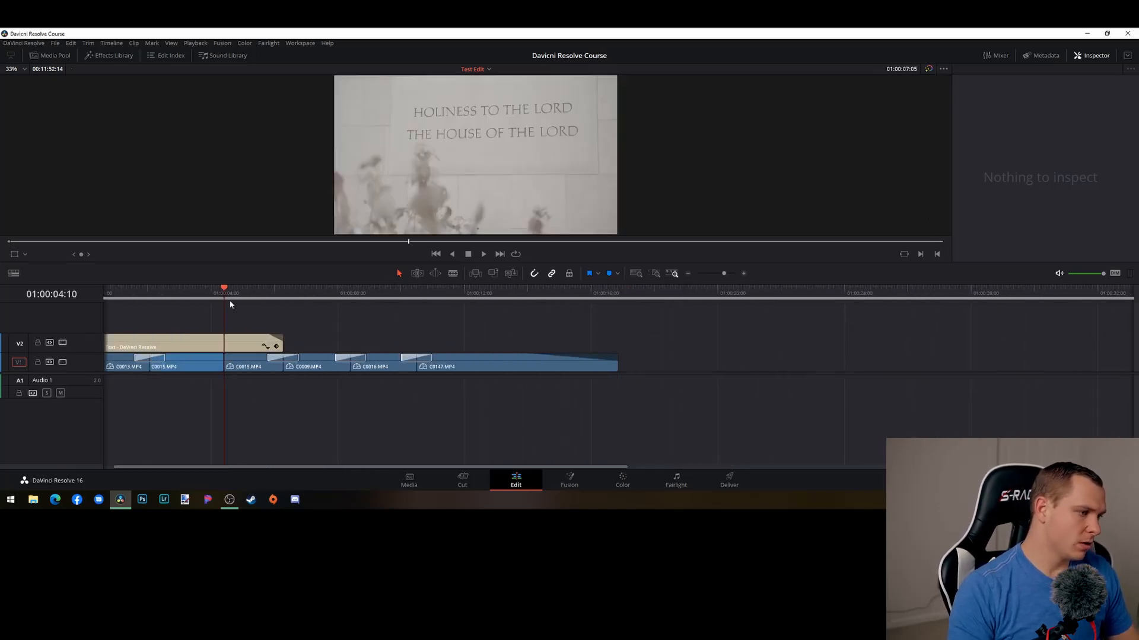
scroll(170, 388, up, 2)
scroll(201, 426, down, 1)
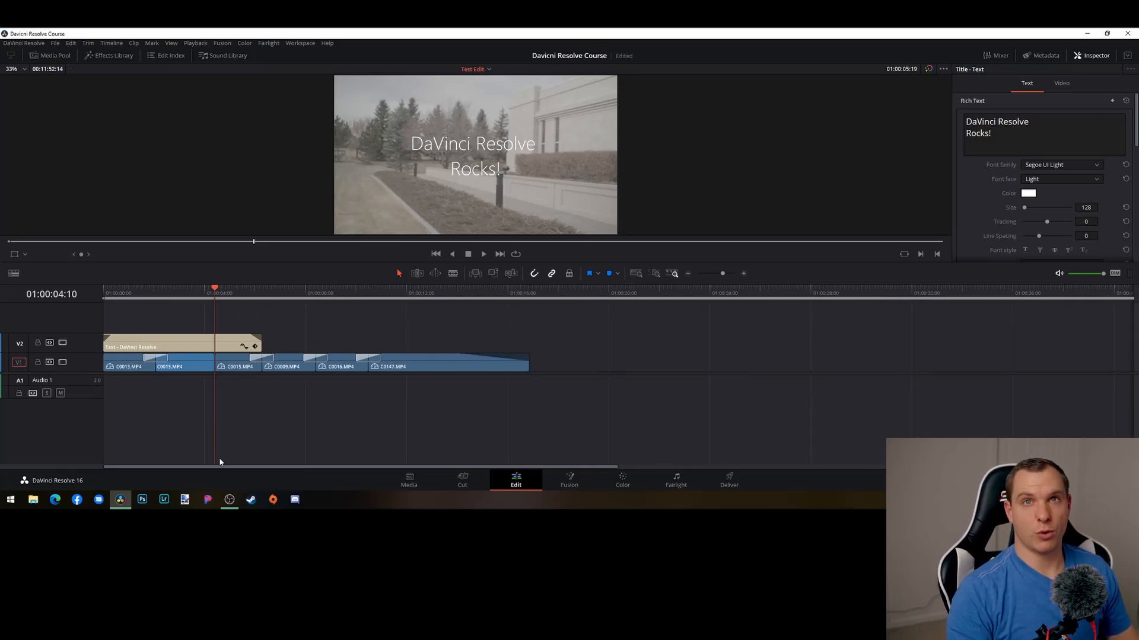
scroll(188, 409, up, 1)
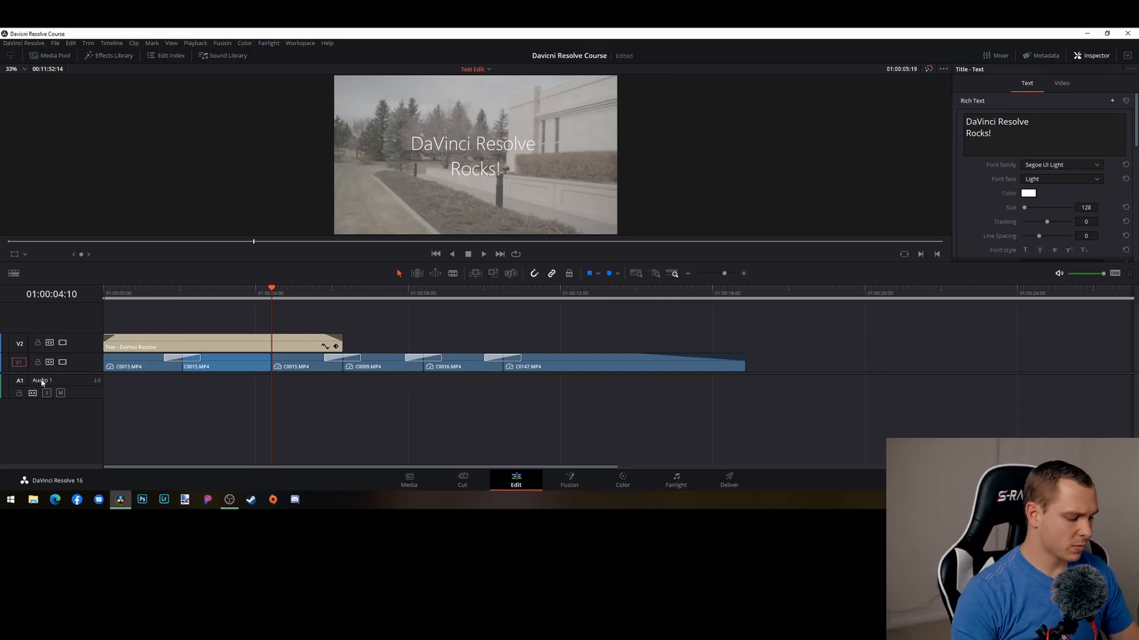
Save the project and switch to the File Explorer window showing USB Drive (F:)
key(ctrl+s)
key(super+e)
click(692, 33)
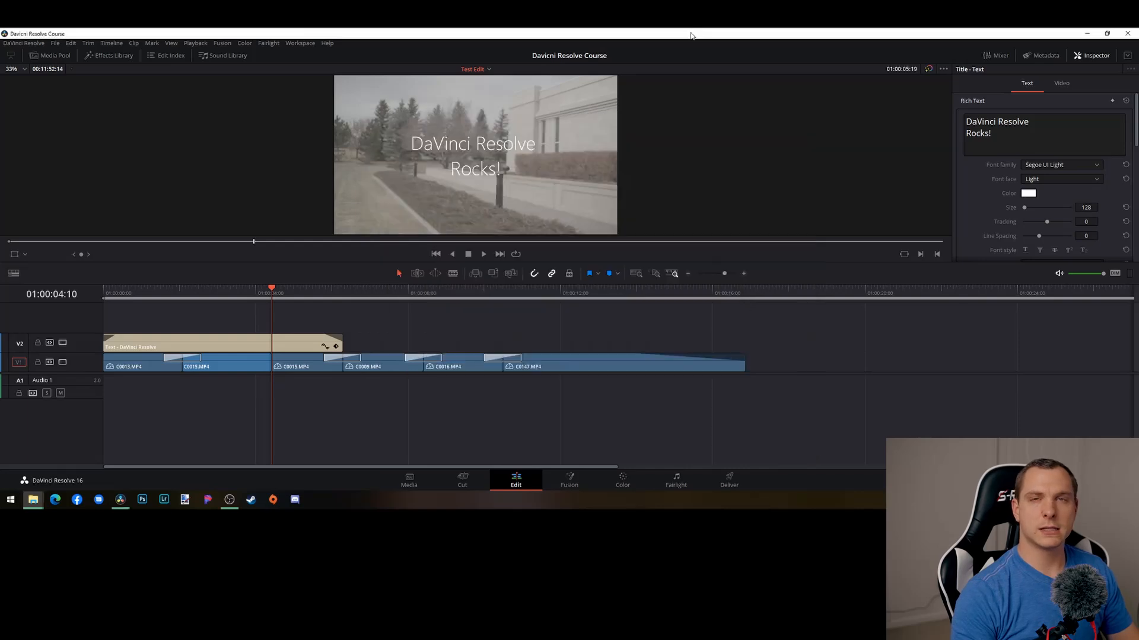
click(33, 500)
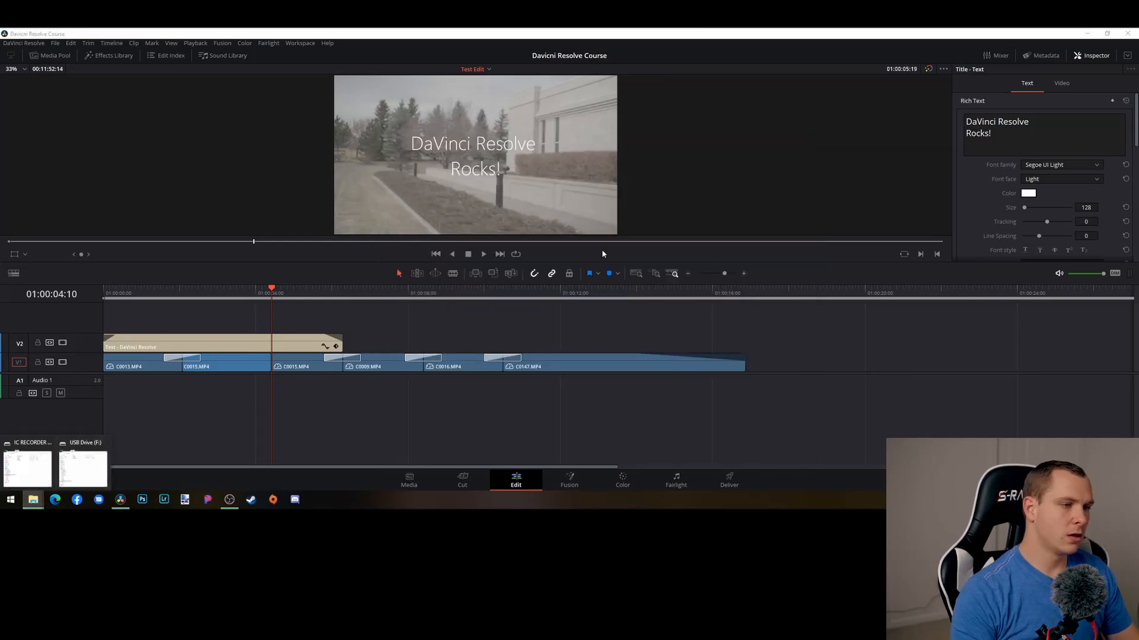
click(104, 452)
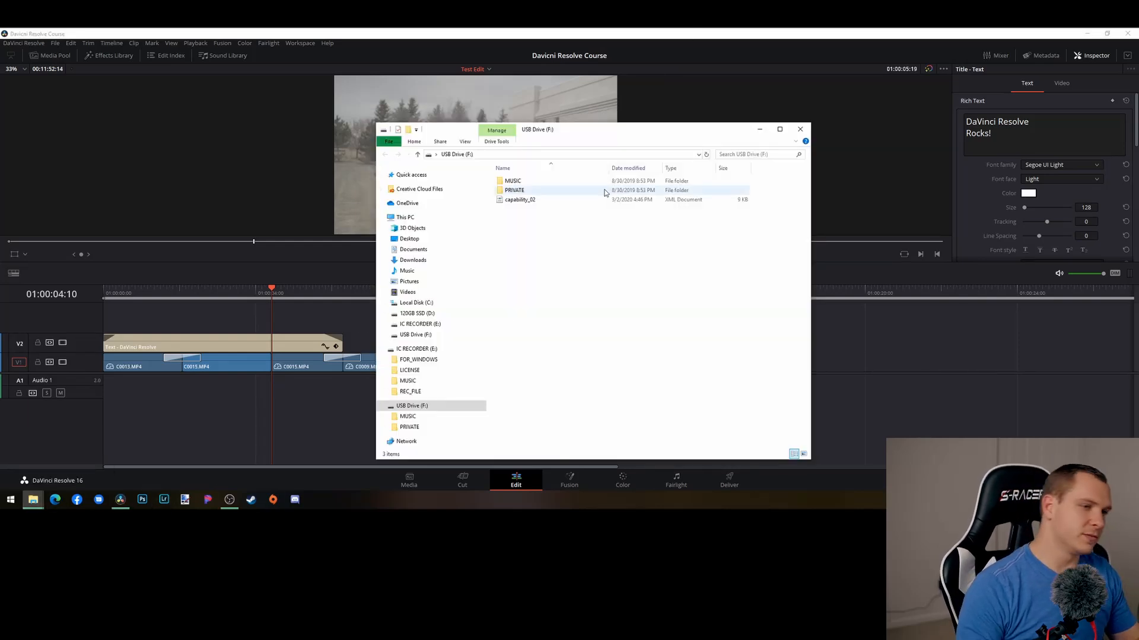
Open the recordings folder PRIVATE > SONY > REC_FILE > FOLDER01 on the USB drive
double_click(514, 190)
double_click(514, 181)
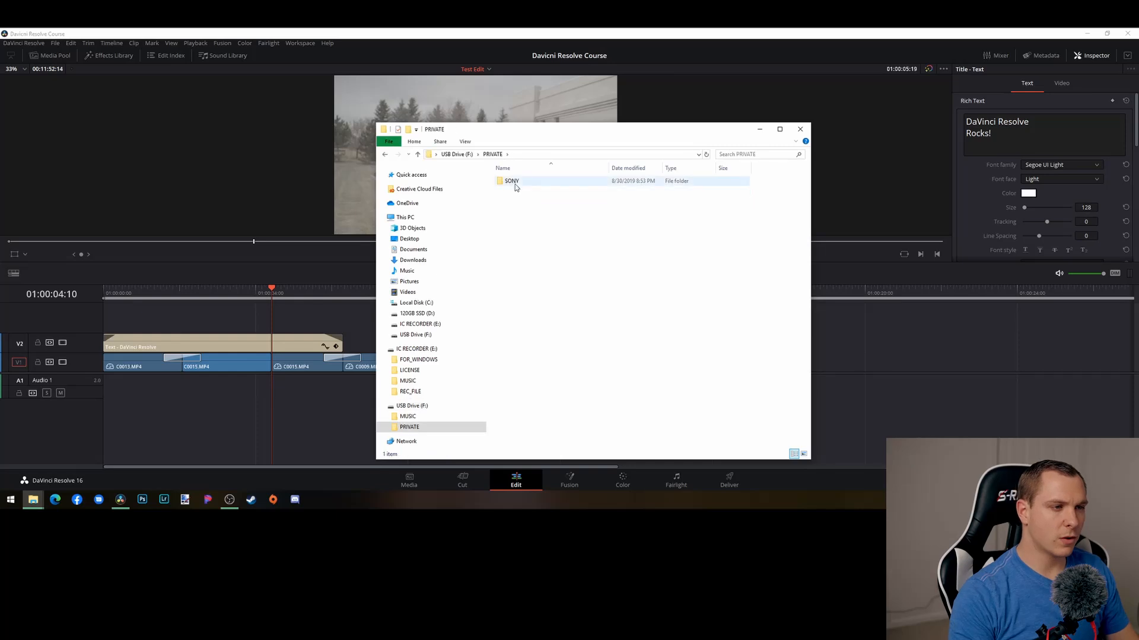
double_click(519, 183)
double_click(522, 183)
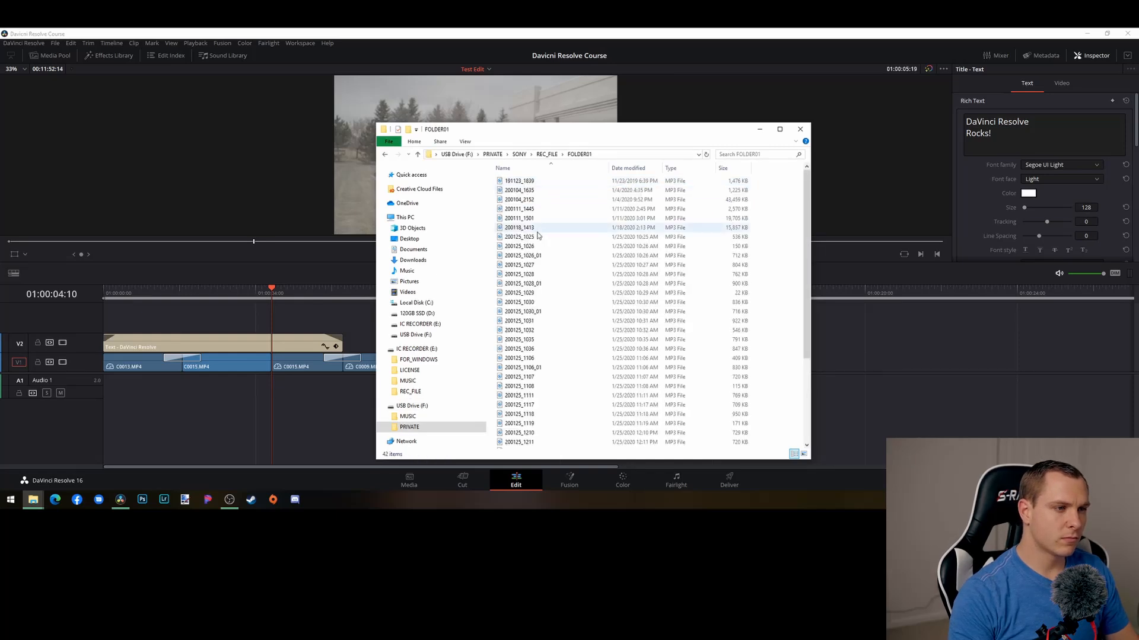
Copy the recording 200302_1841 from the USB drive's FOLDER01 into the Videos folder and open Videos
scroll(561, 267, down, 5)
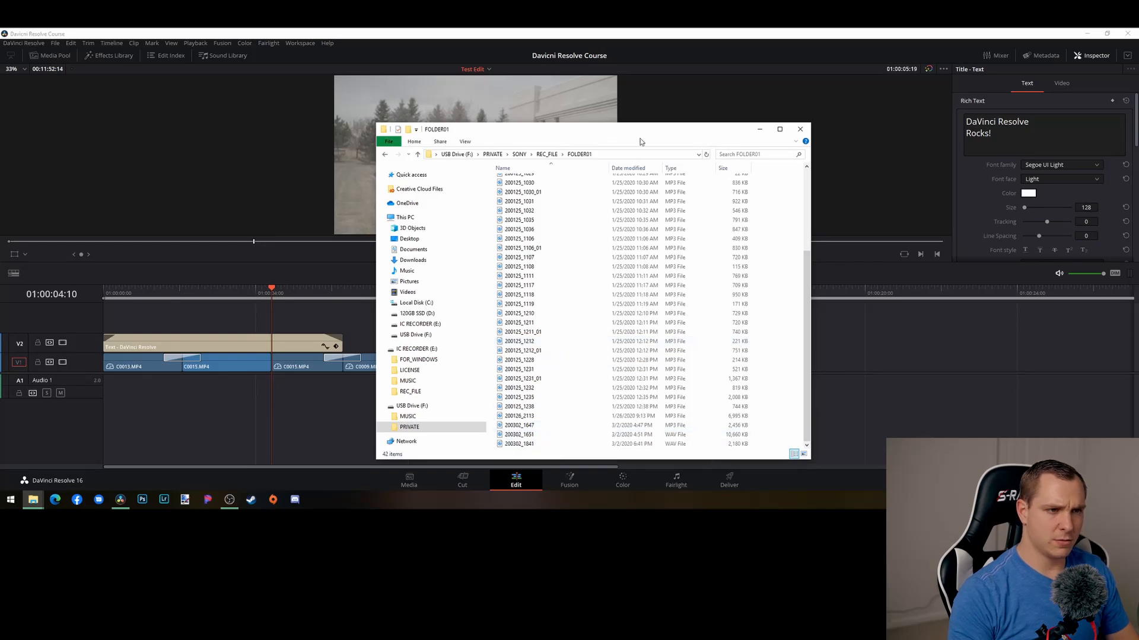
drag(639, 136, 915, 97)
click(802, 403)
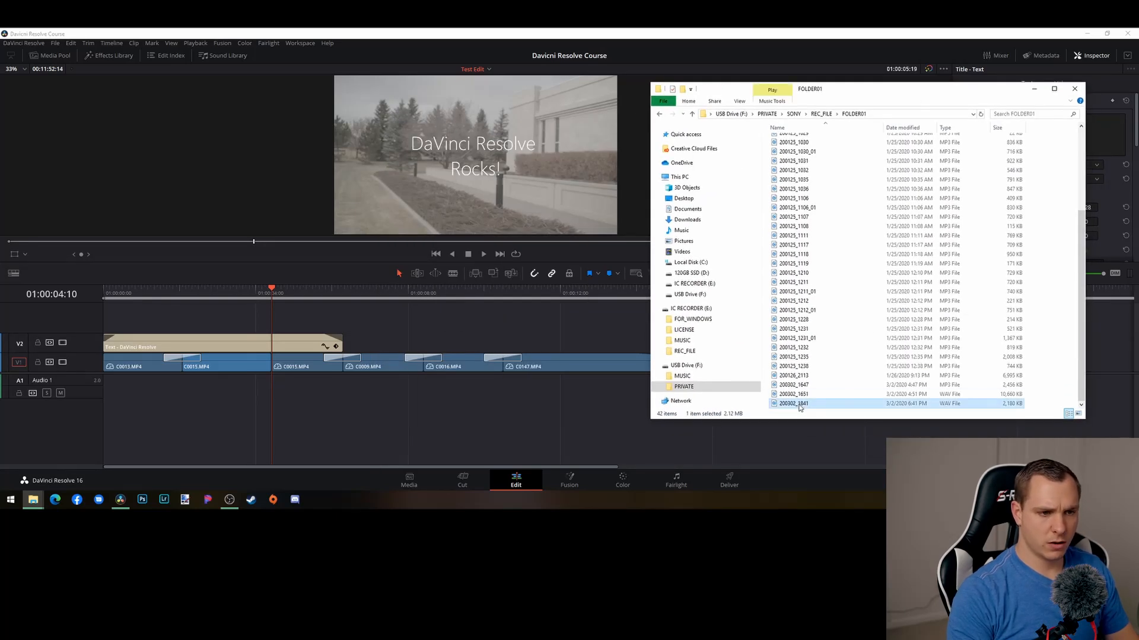
drag(800, 407, 691, 256)
click(683, 252)
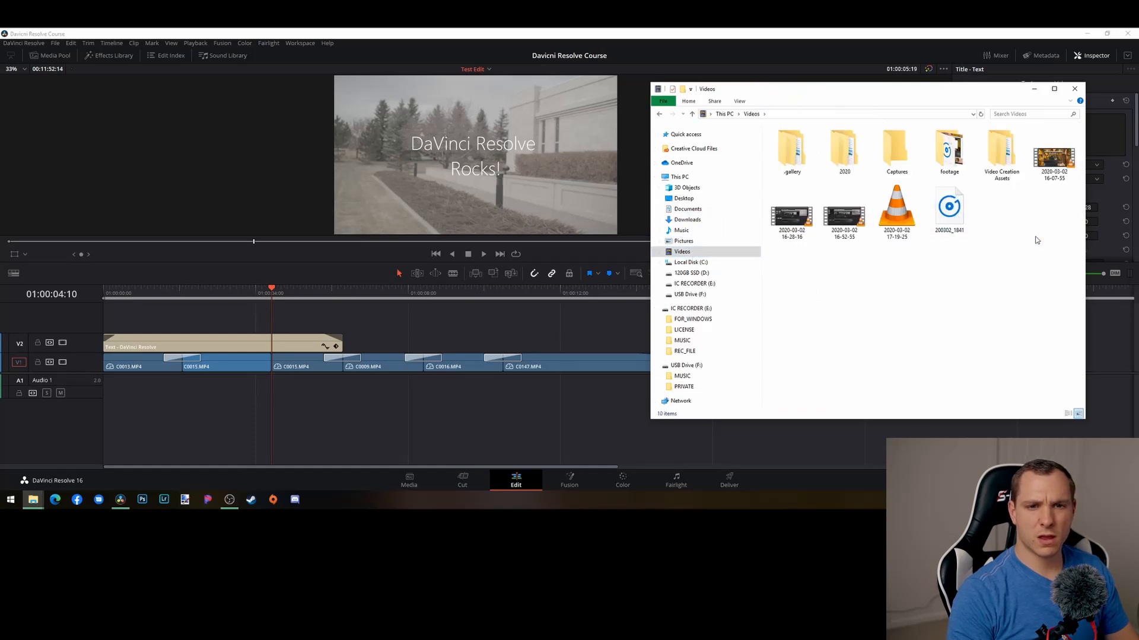
Move the 200302_1841 recording into Videos > 2020 > Davinci Resolve Course and close File Explorer
drag(952, 217, 845, 158)
double_click(833, 151)
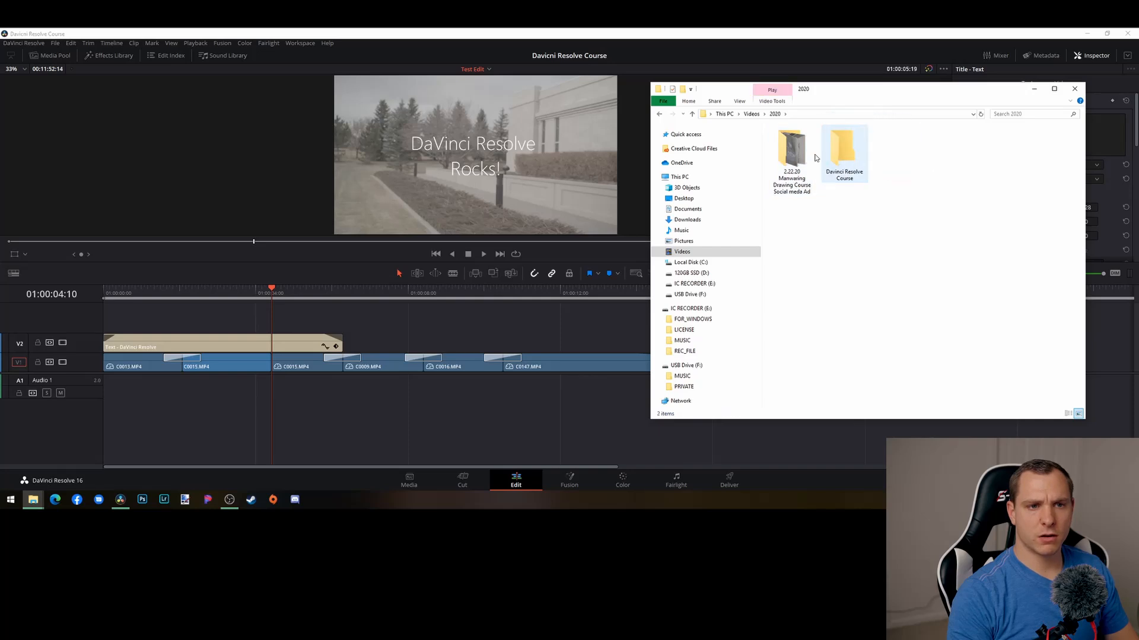
click(1074, 88)
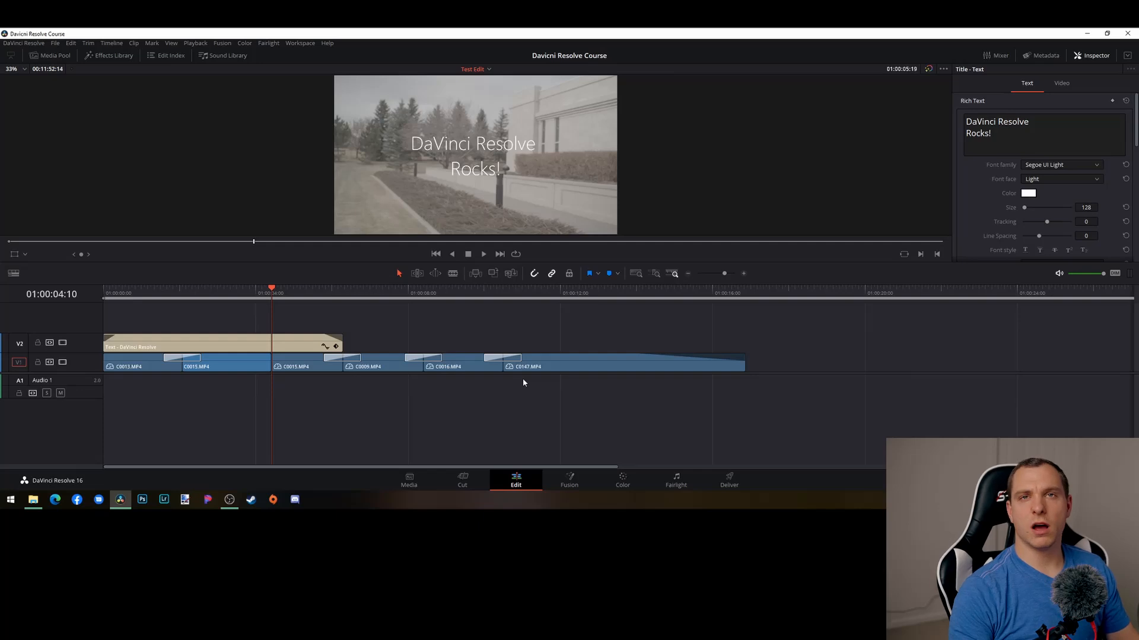
On the Media page, import 200302_1841.wav from Videos > 2020 > Davinci Resolve Course into the Master bin
click(409, 481)
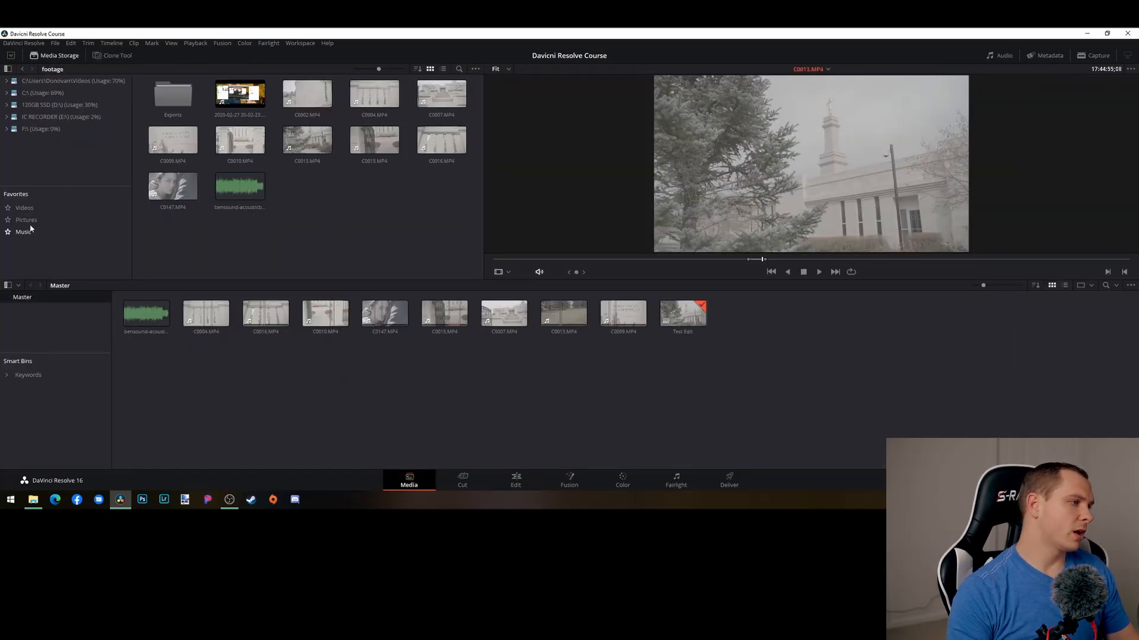
click(25, 208)
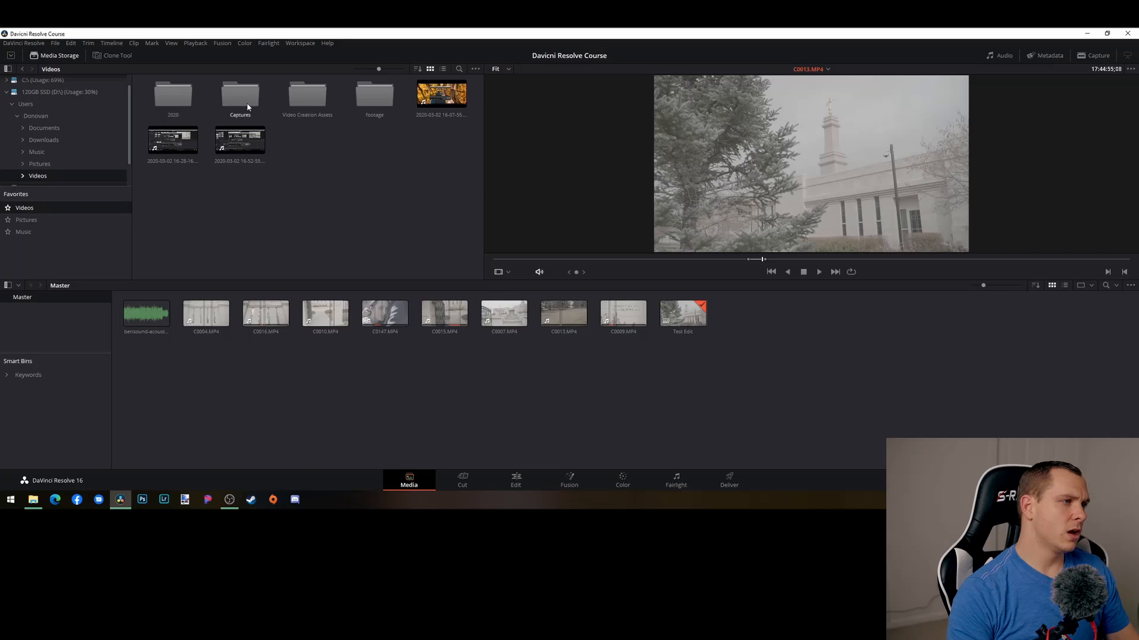
double_click(172, 95)
double_click(246, 101)
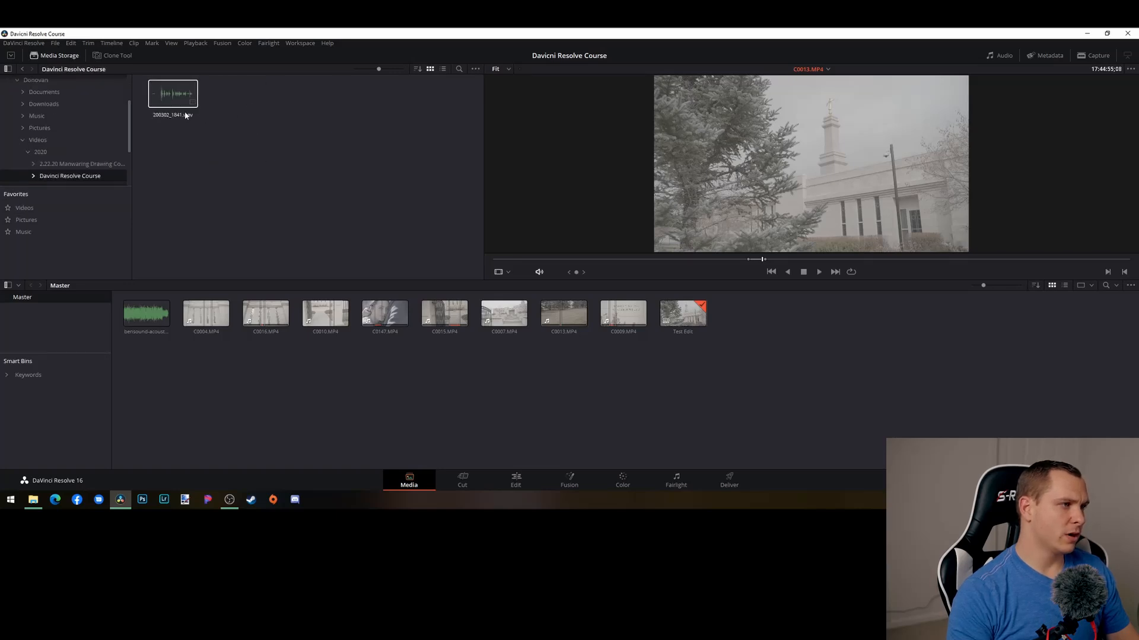
drag(178, 94, 748, 350)
Play the imported 200302_1841.wav recording from its start in the source viewer to check its sound
click(743, 320)
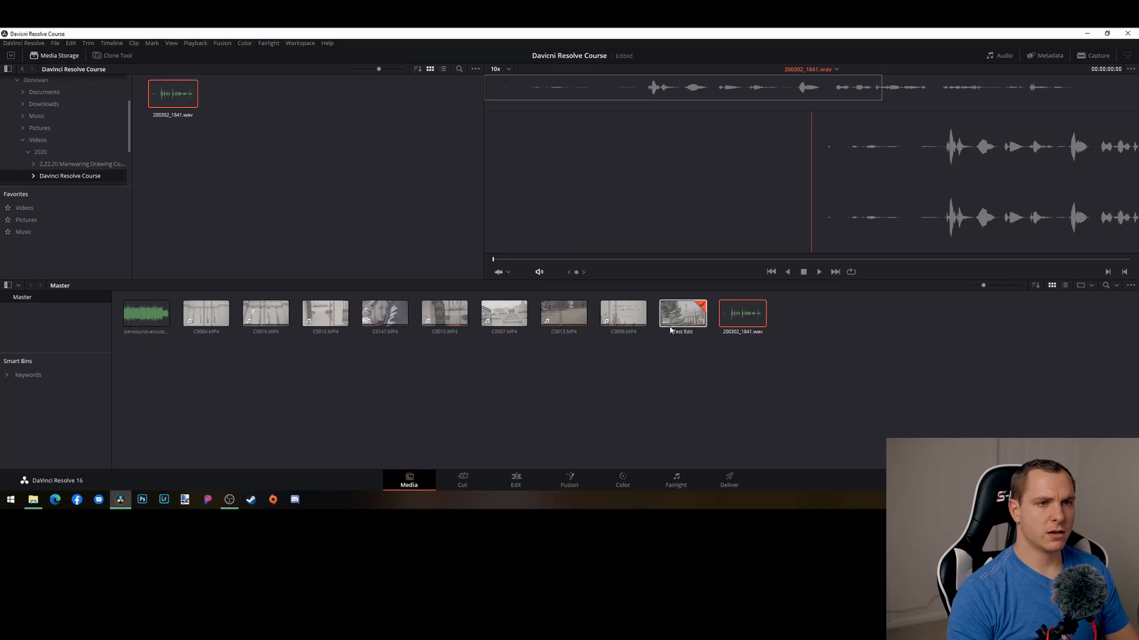
key(space)
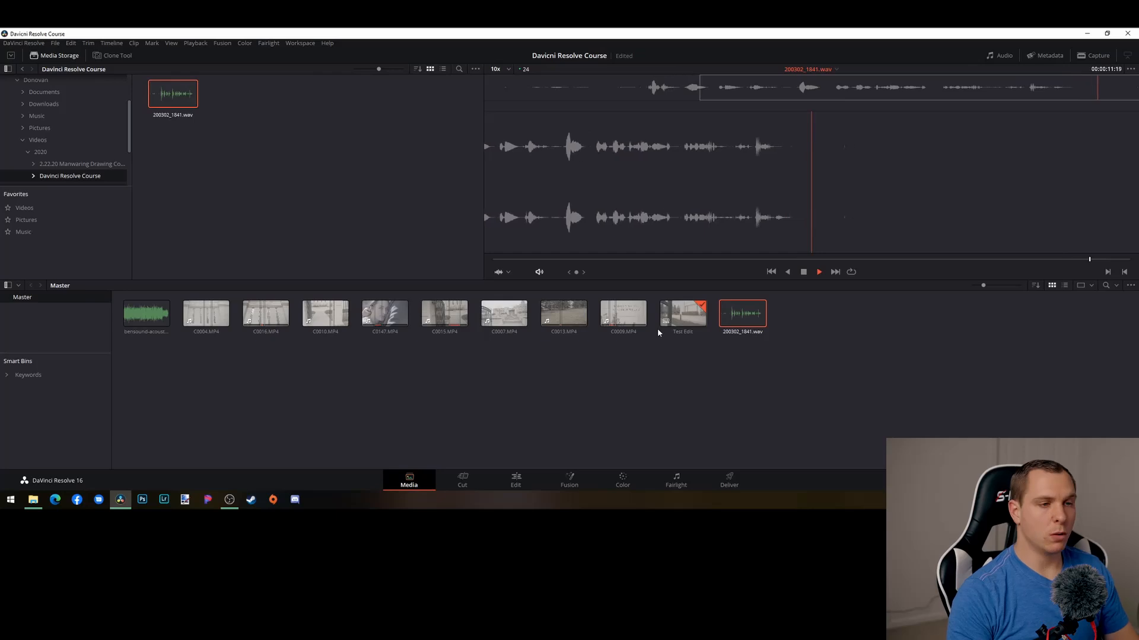
key(space)
click(717, 352)
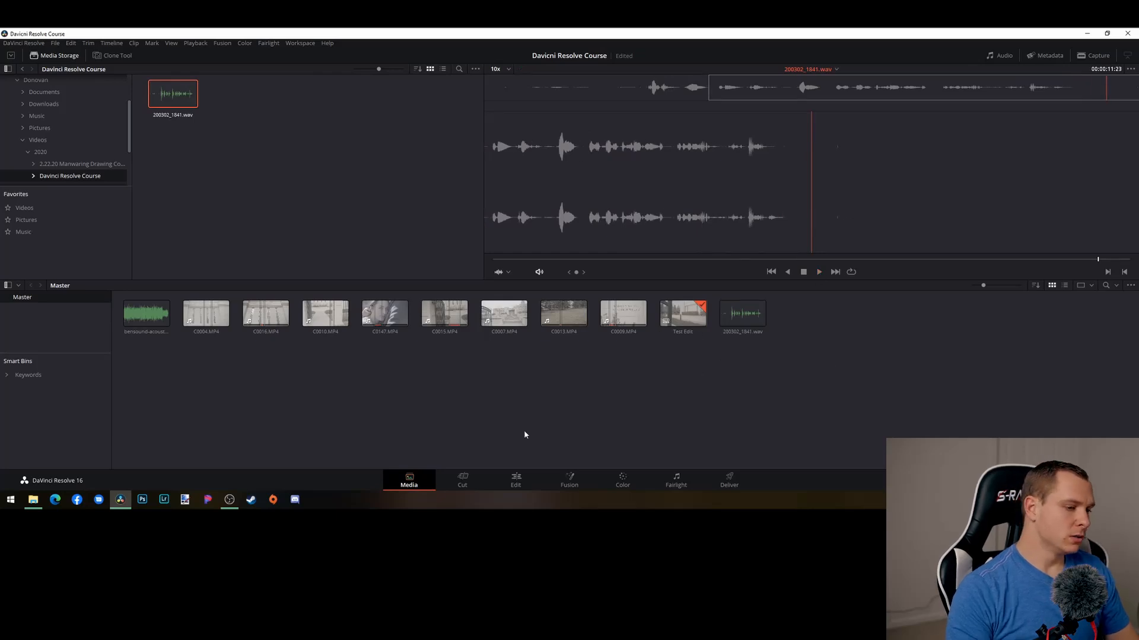
On the Edit page, mark an 8:07 section of 200302_1841.wav ending at 00:00:11:07 and place it on Audio 1 from the first C0015.MP4 clip's start
click(516, 479)
scroll(303, 386, down, 7)
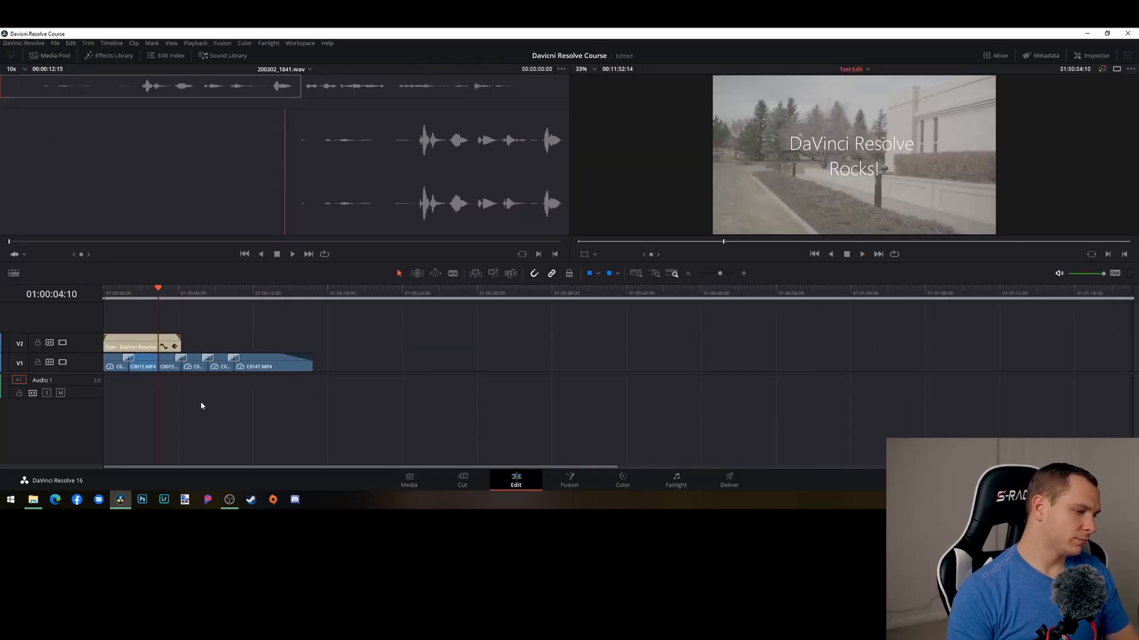
scroll(203, 404, up, 8)
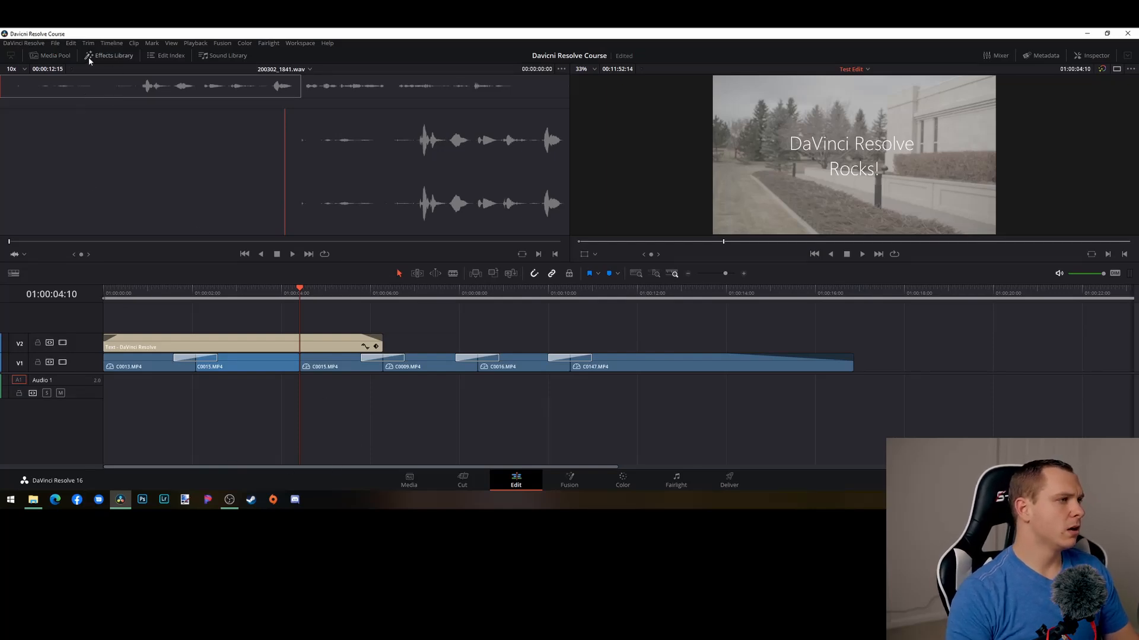
click(48, 57)
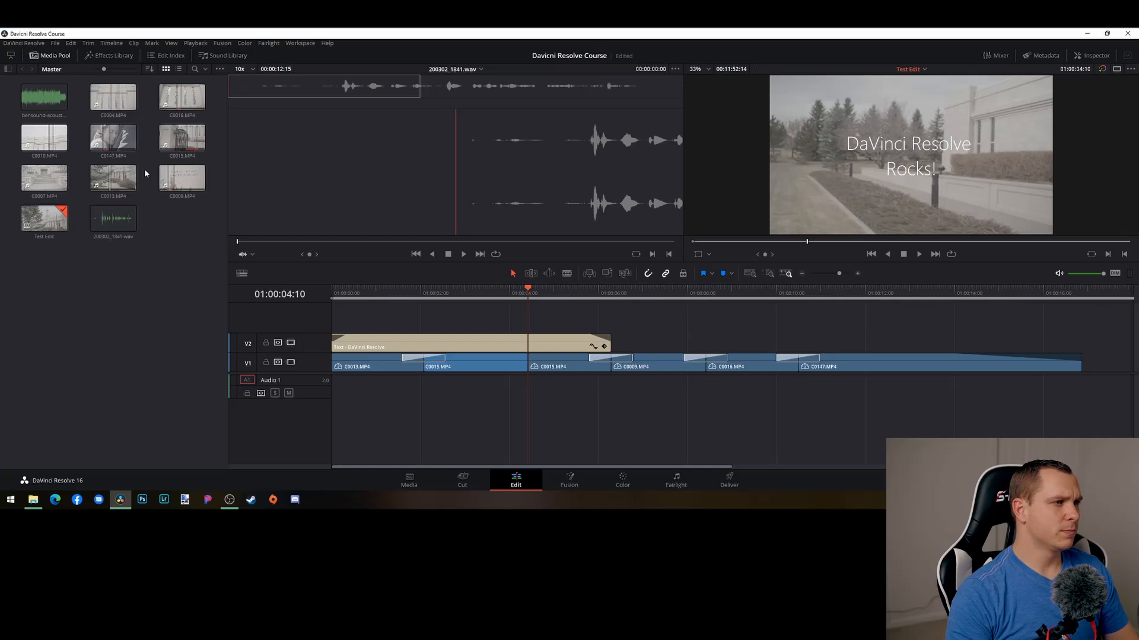
click(111, 226)
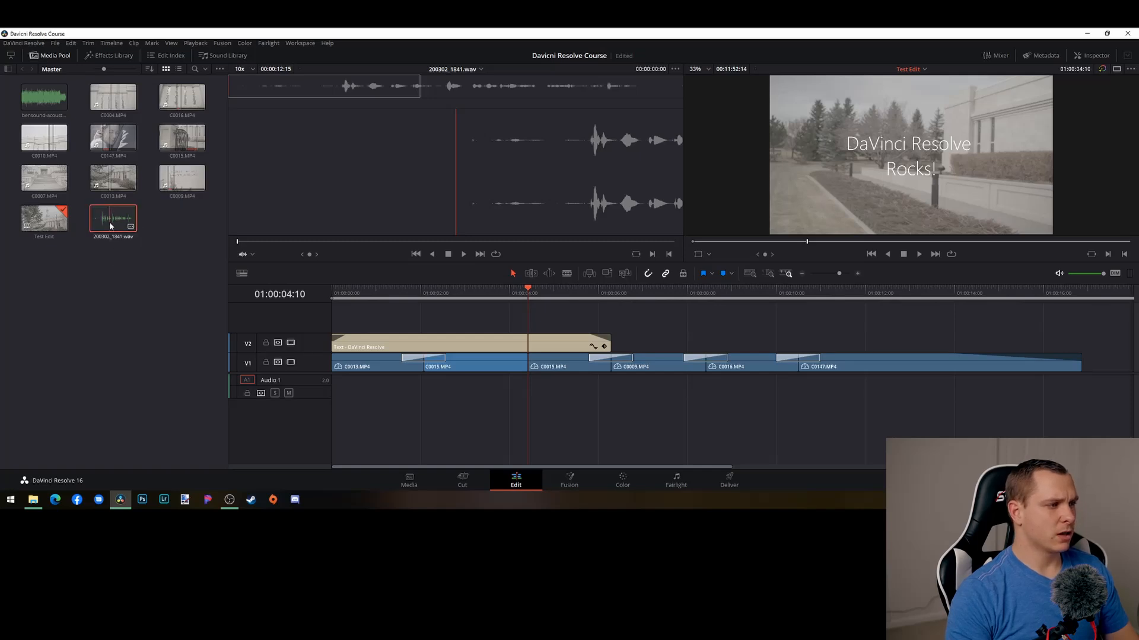
drag(239, 243, 629, 247)
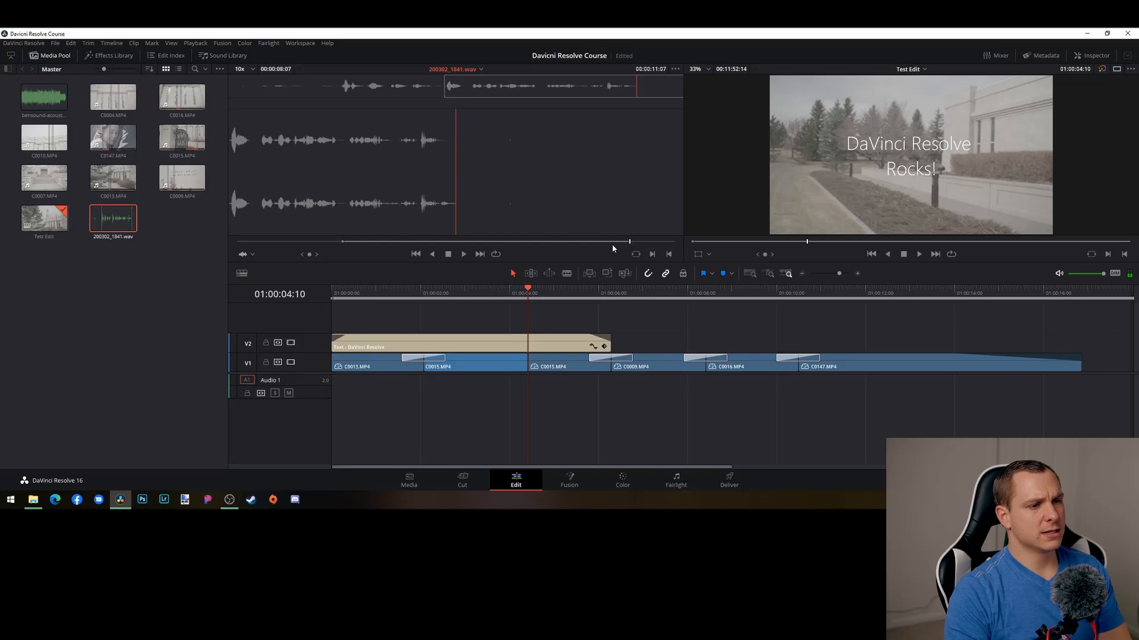
drag(440, 210, 401, 366)
Play the timeline from 01:00:00:00 past the end of the recording to review it against the video
drag(374, 297, 307, 292)
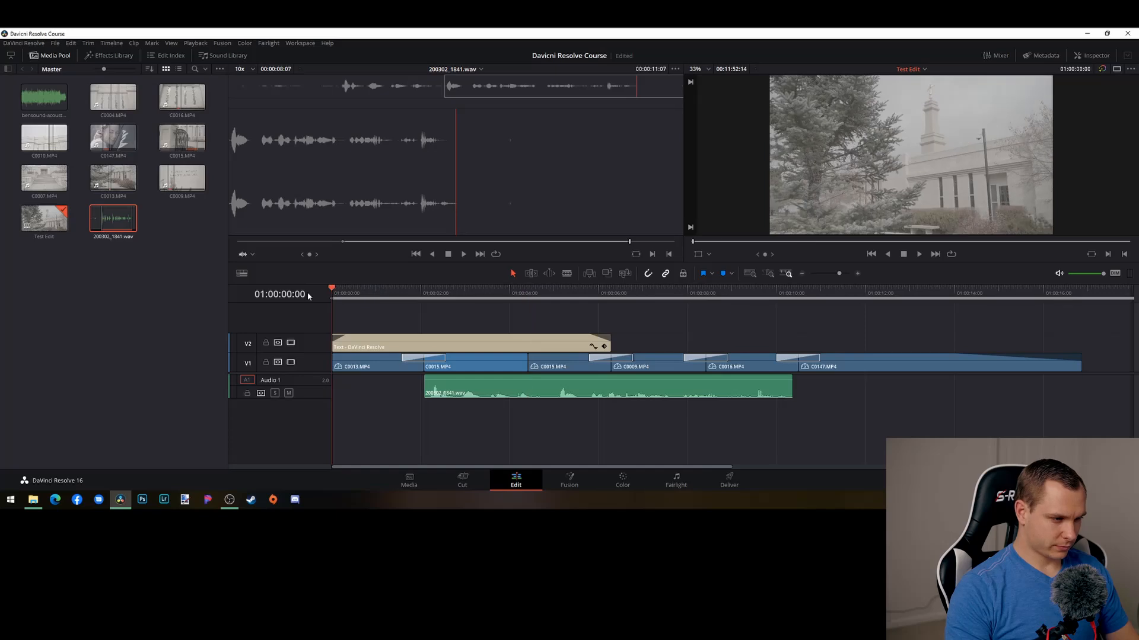
key(space)
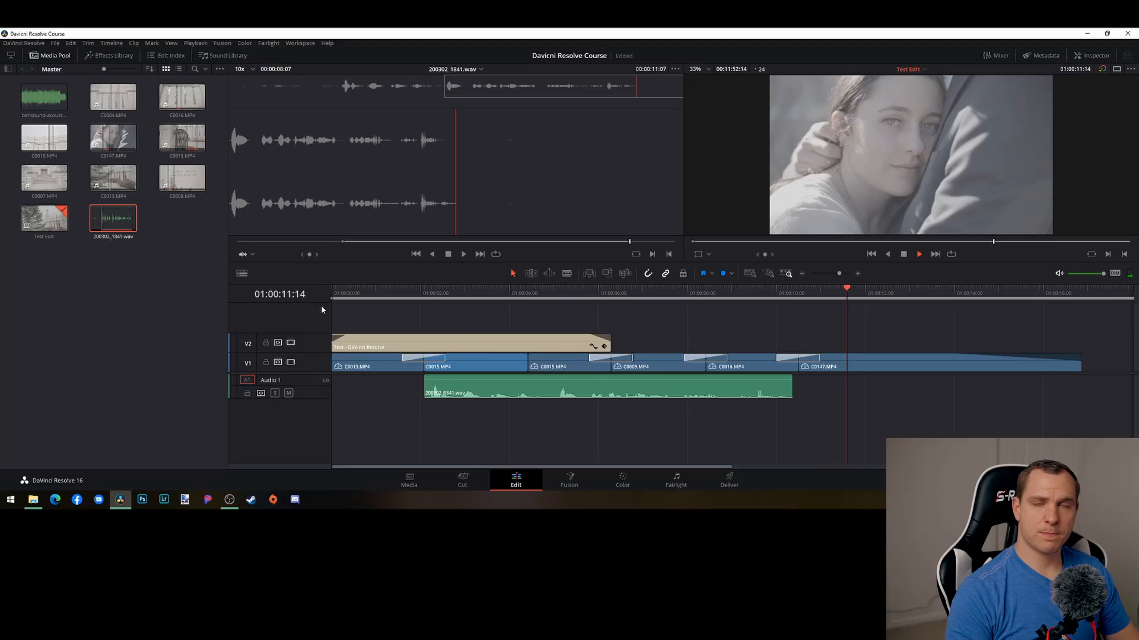
key(space)
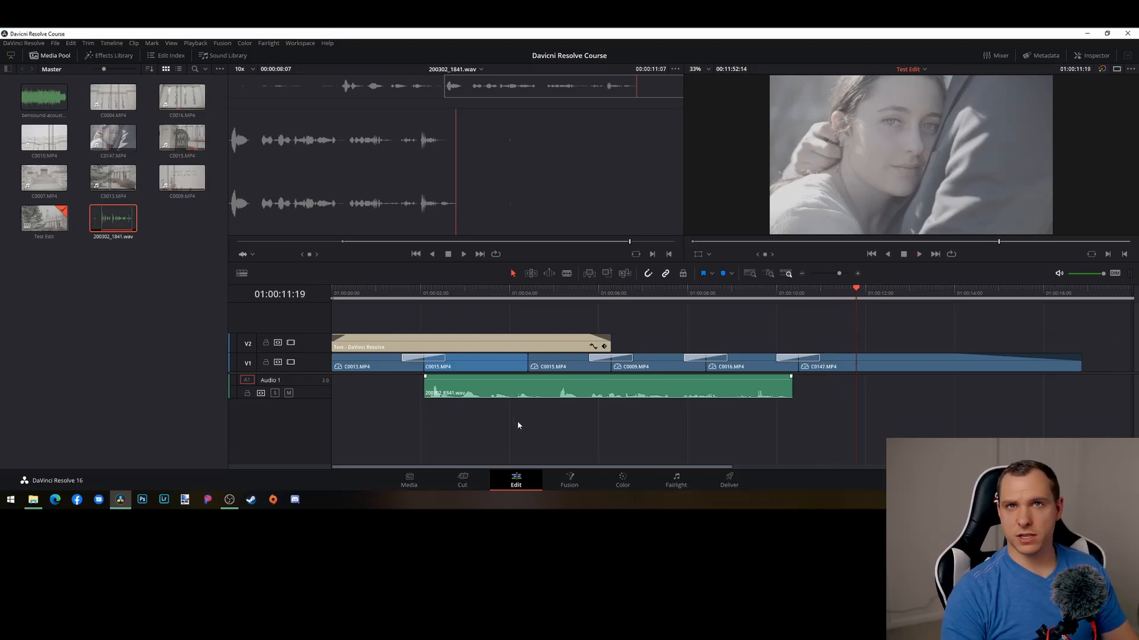
Apply the FairlightFX Dialogue Processor to the 200302_1841.wav clip on Audio 1 with its default settings and close the effect's window
click(130, 57)
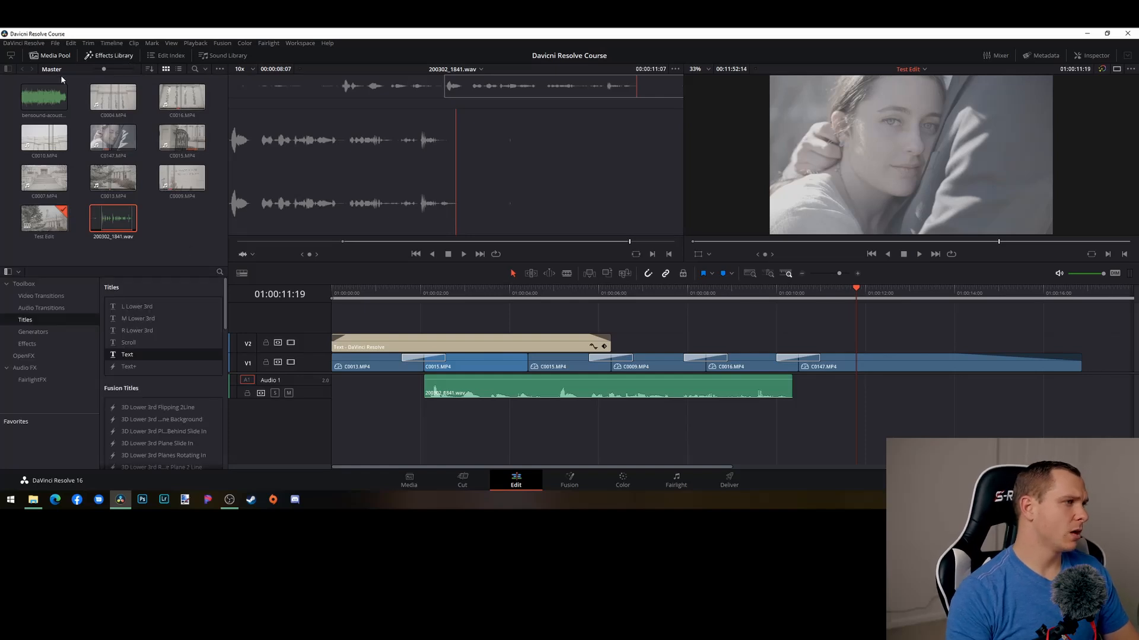
click(59, 56)
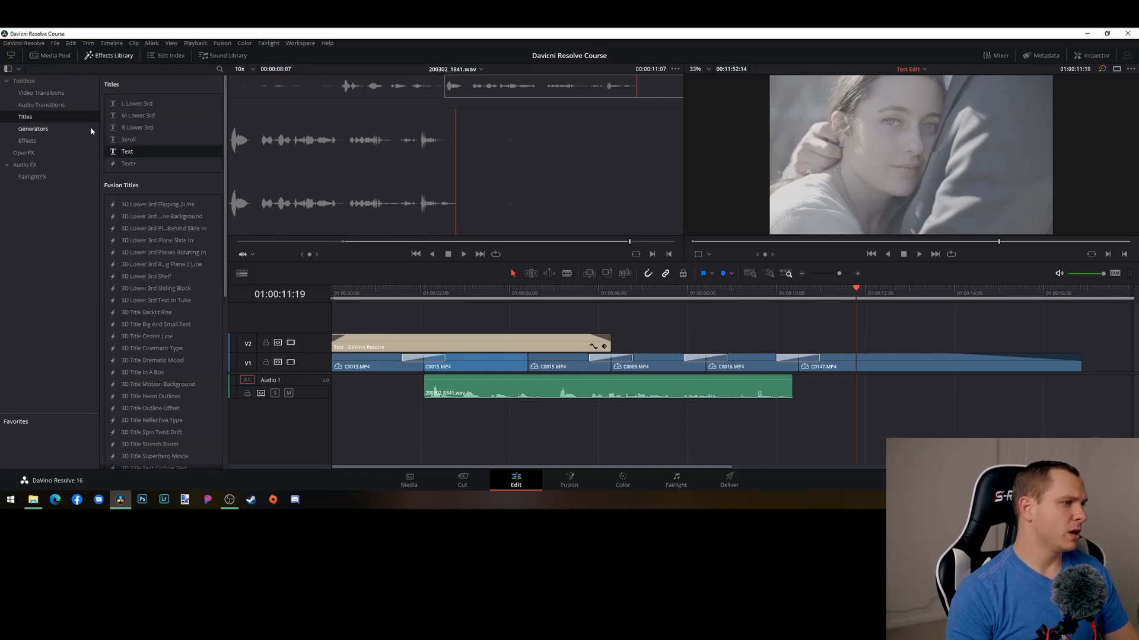
click(32, 177)
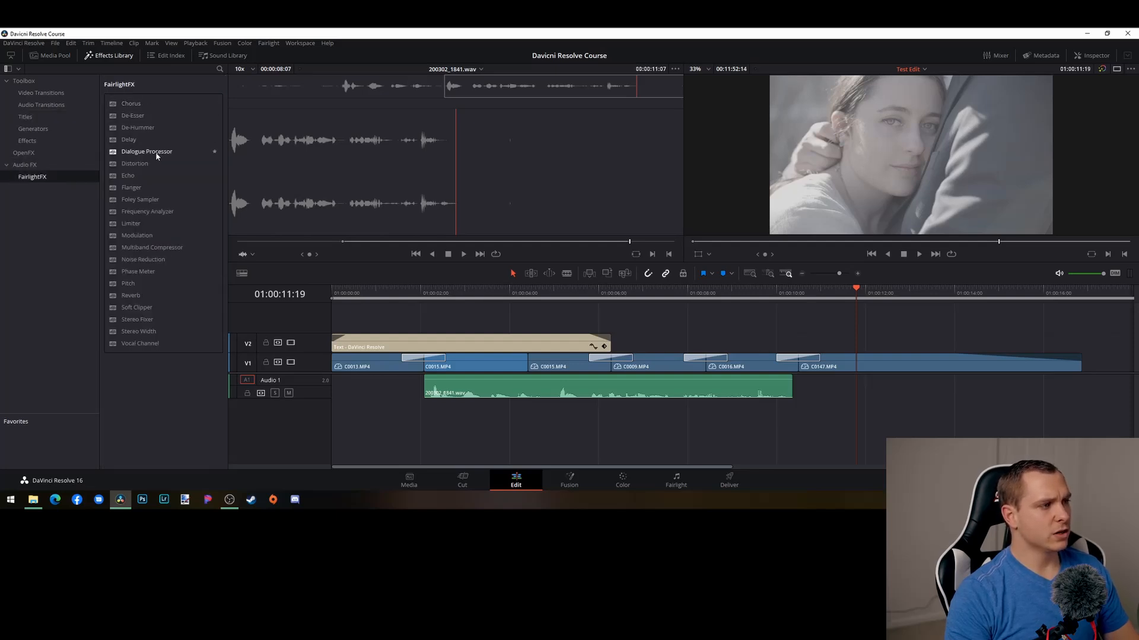
drag(149, 151, 610, 389)
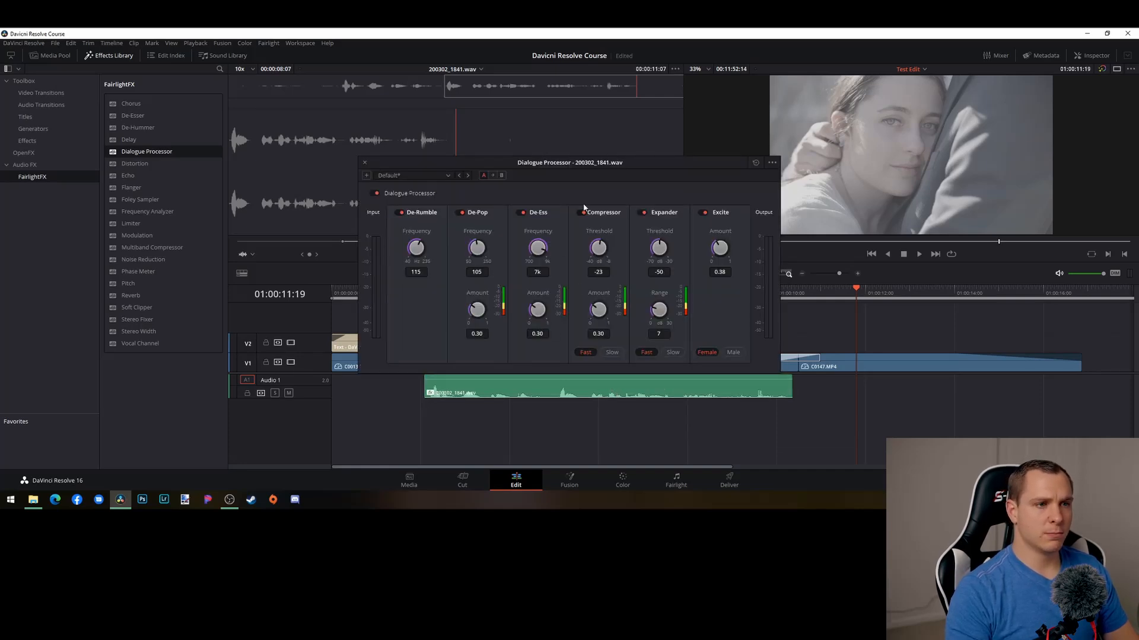
drag(597, 164, 526, 123)
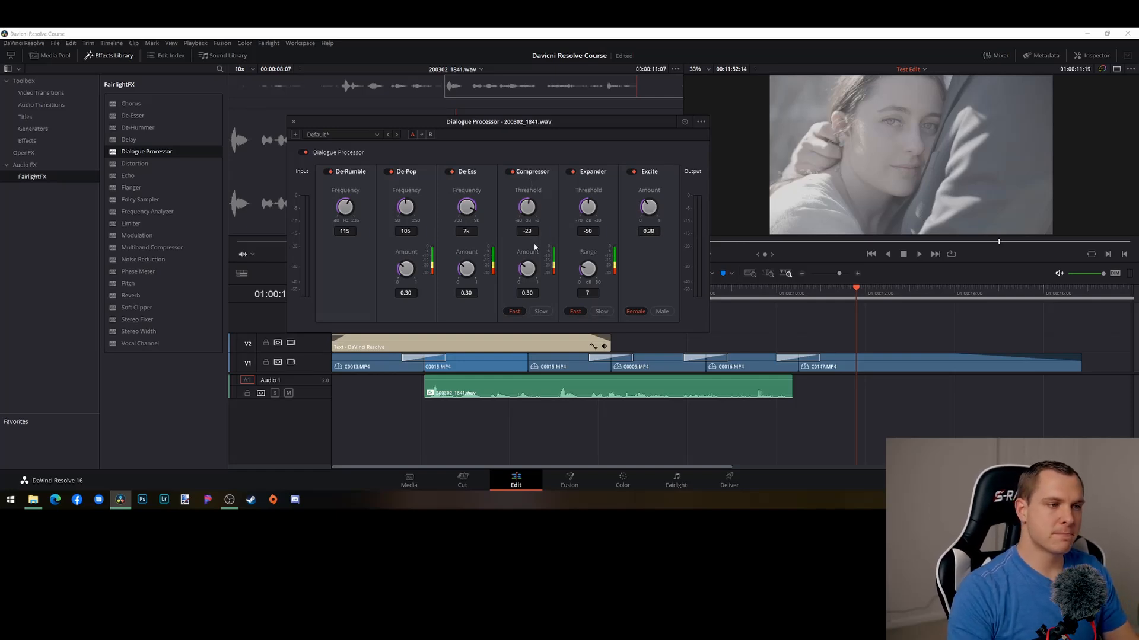
click(293, 122)
Play the timeline from about where the 200302_1841.wav clip begins to hear the processed dialogue
drag(539, 293, 425, 305)
key(space)
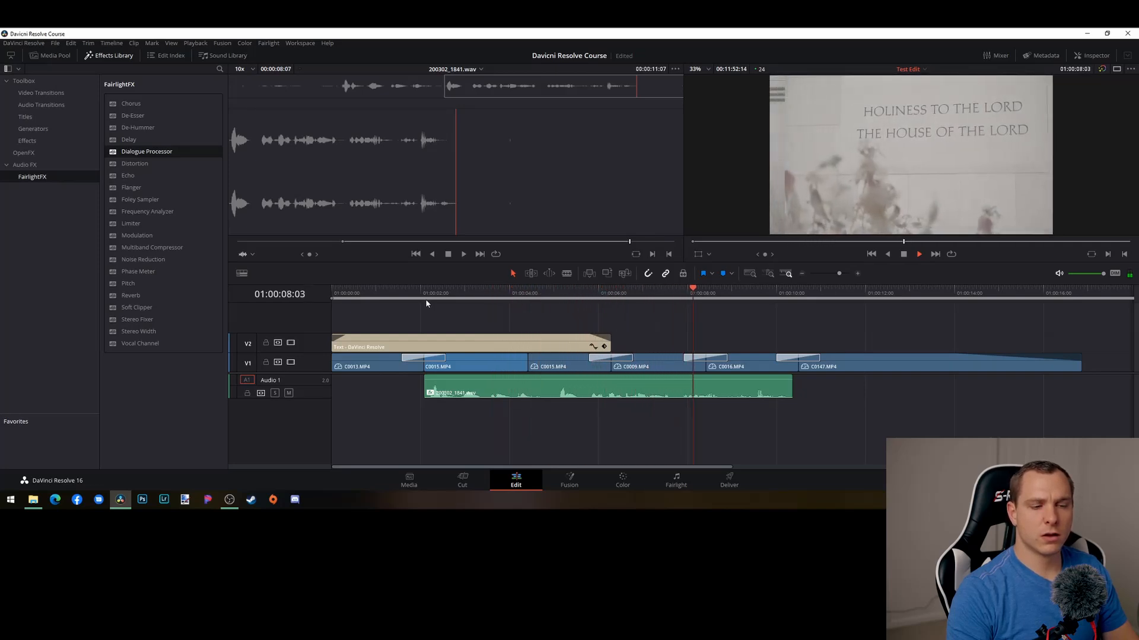
key(space)
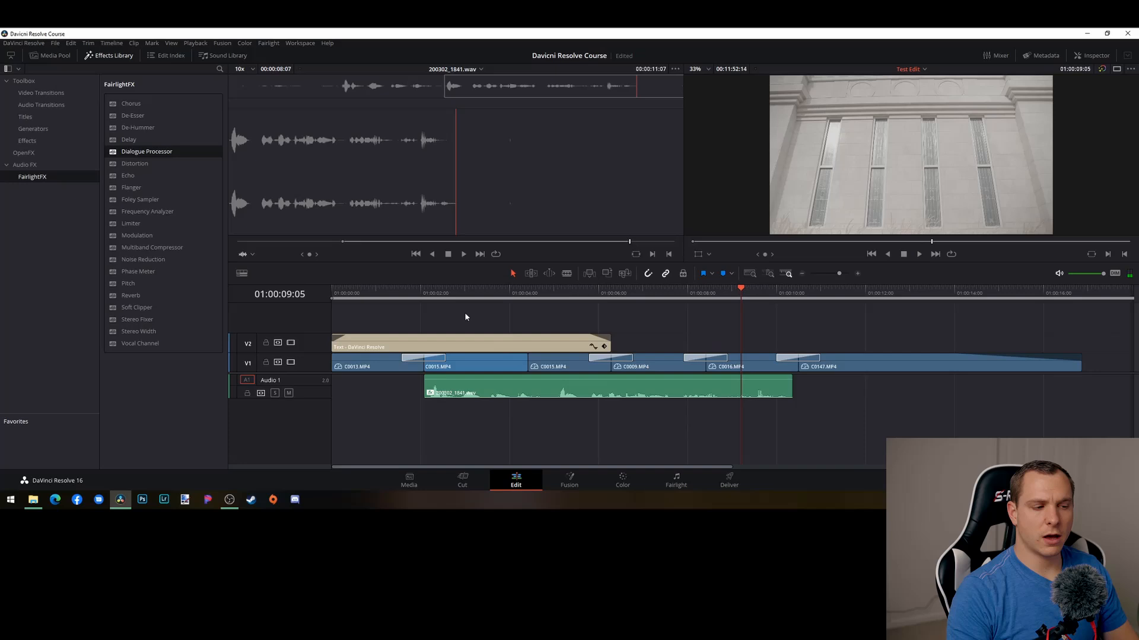
click(523, 392)
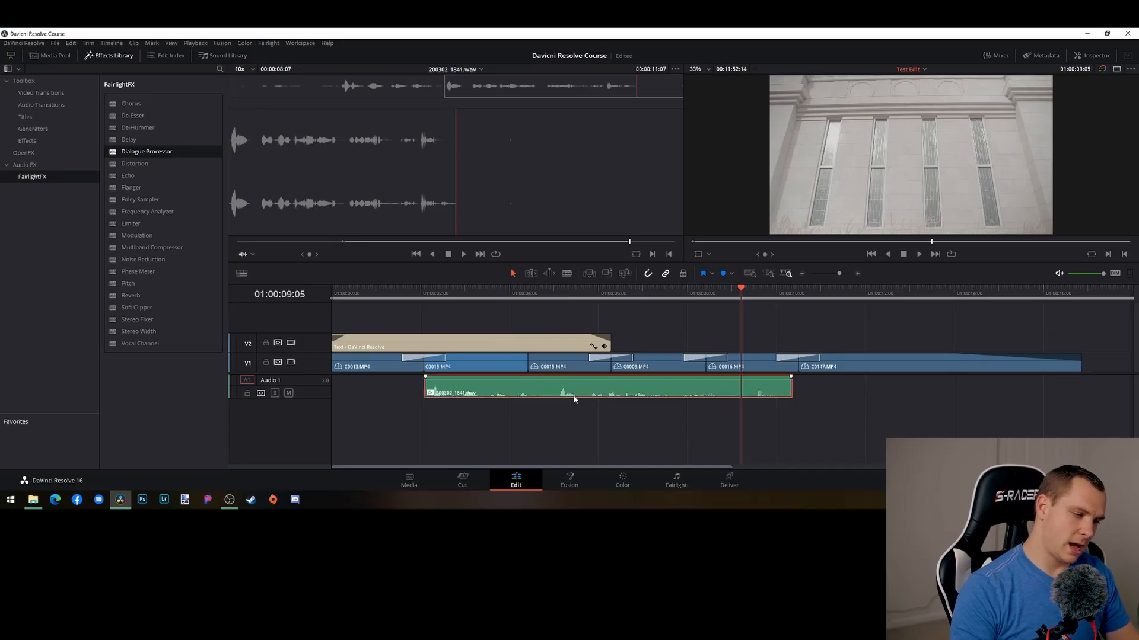
right_click(574, 392)
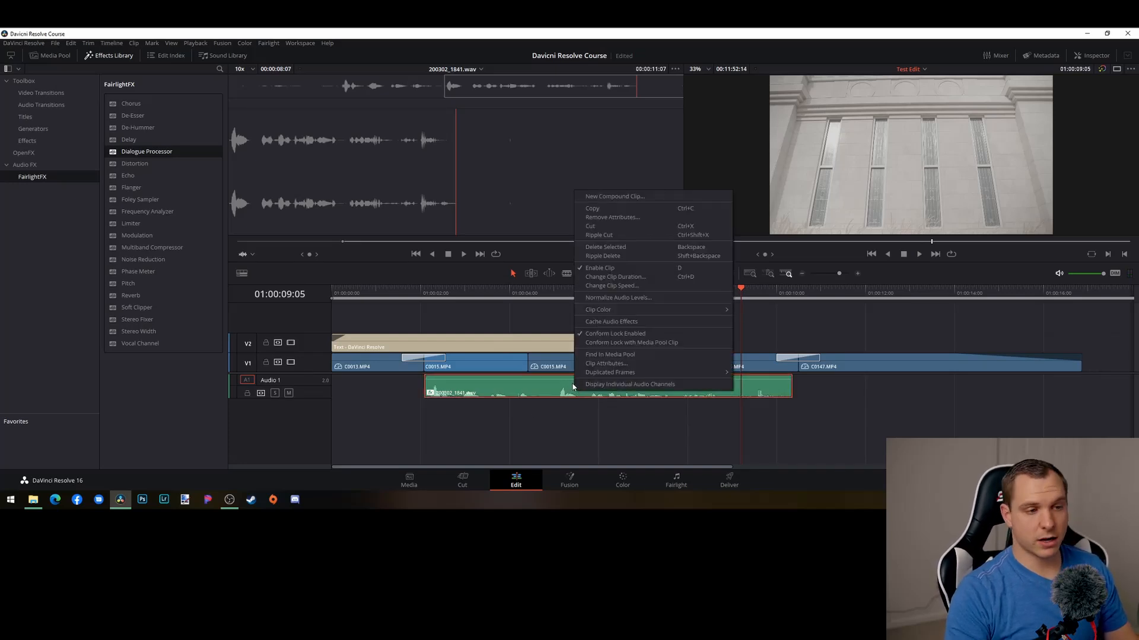
click(881, 385)
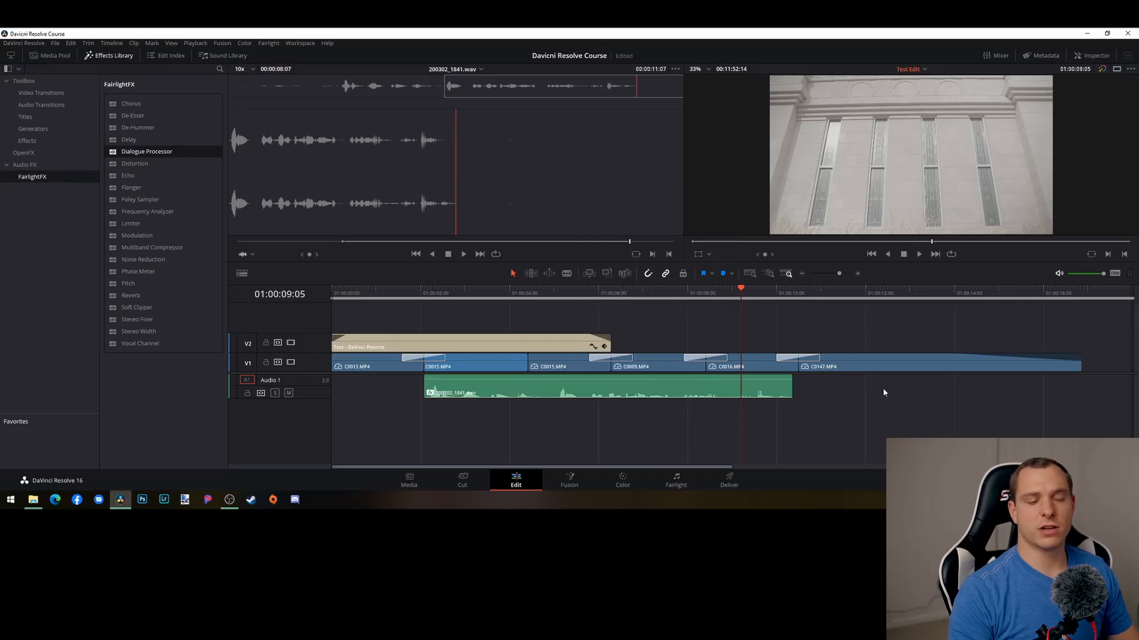
right_click(849, 366)
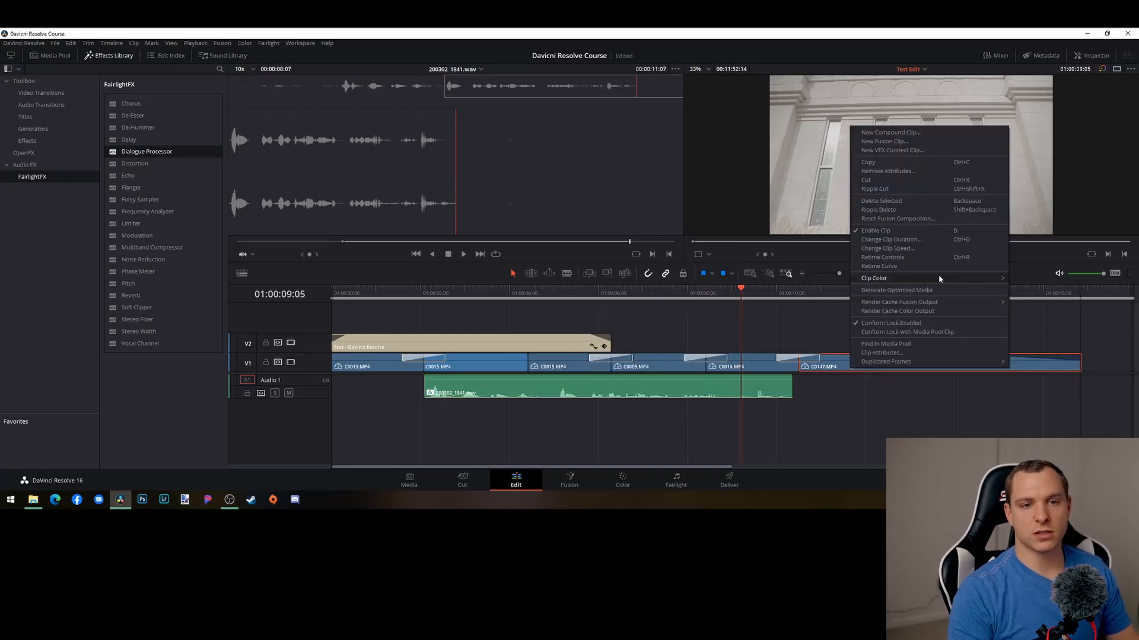
mouse_move(938, 277)
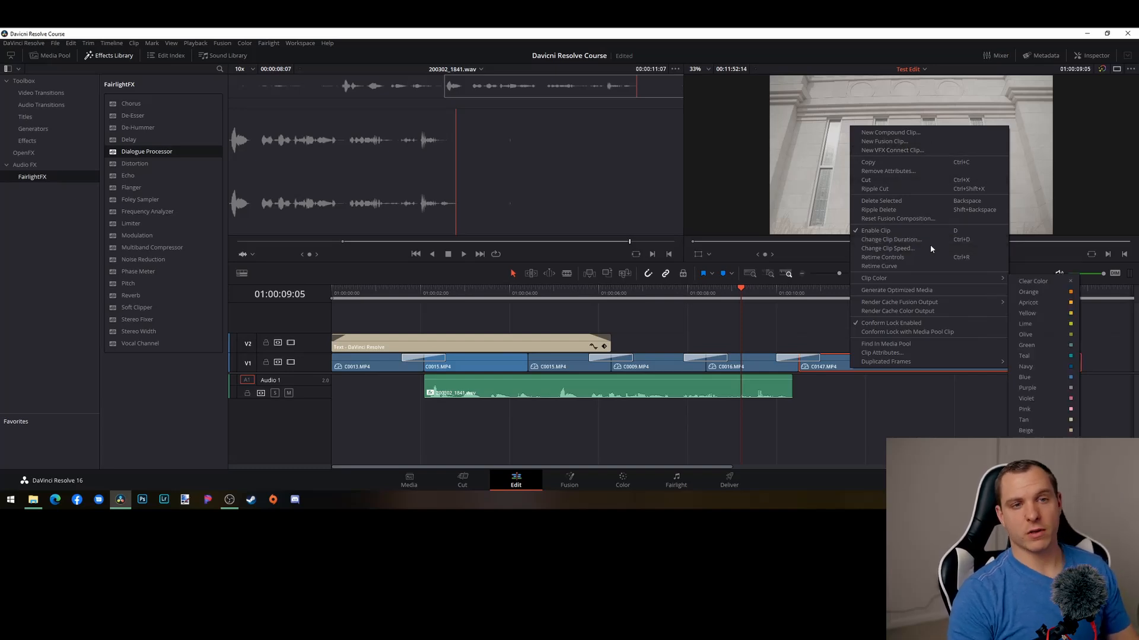
click(844, 443)
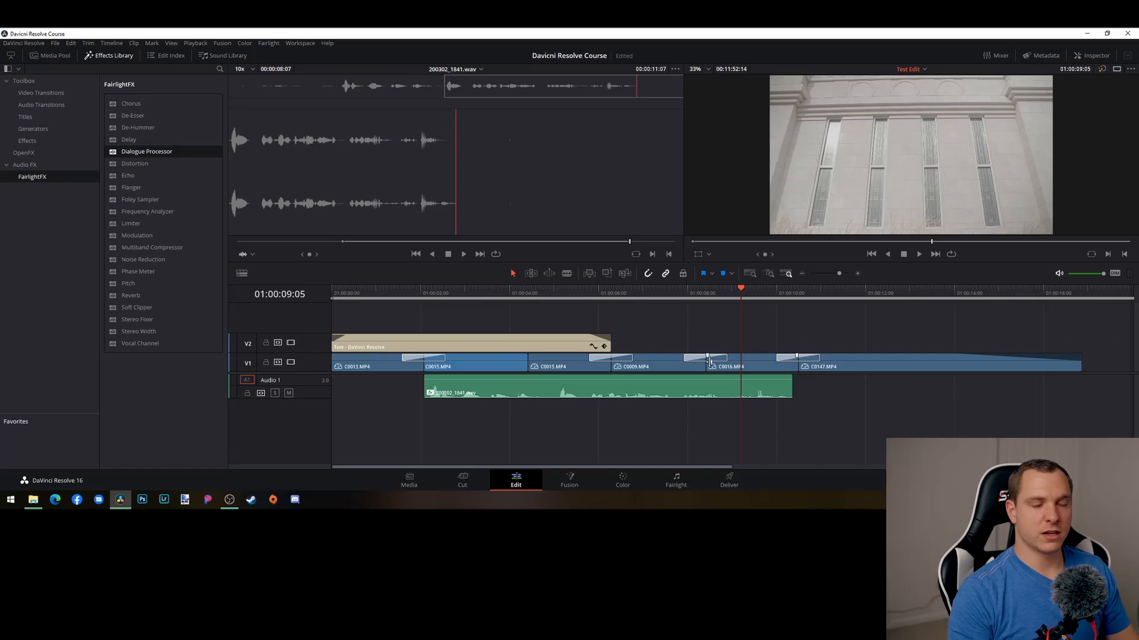
Normalize the 200302_1841.wav clip's audio level in Sample Peak Program mode with a target level of -4.1 dBFS
right_click(612, 388)
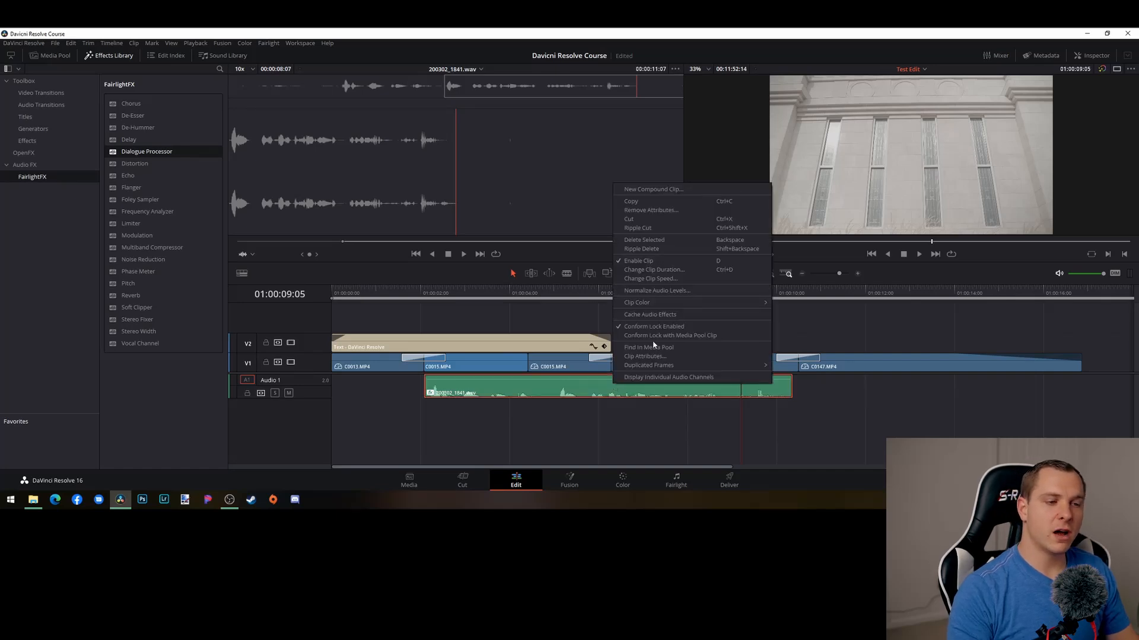
click(666, 291)
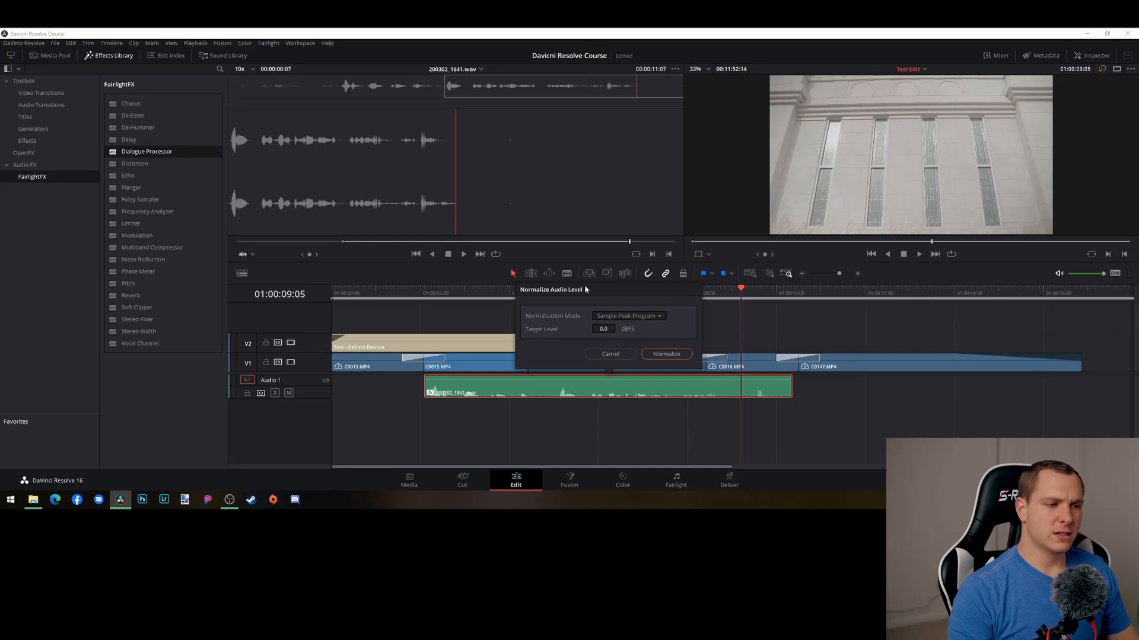
click(617, 316)
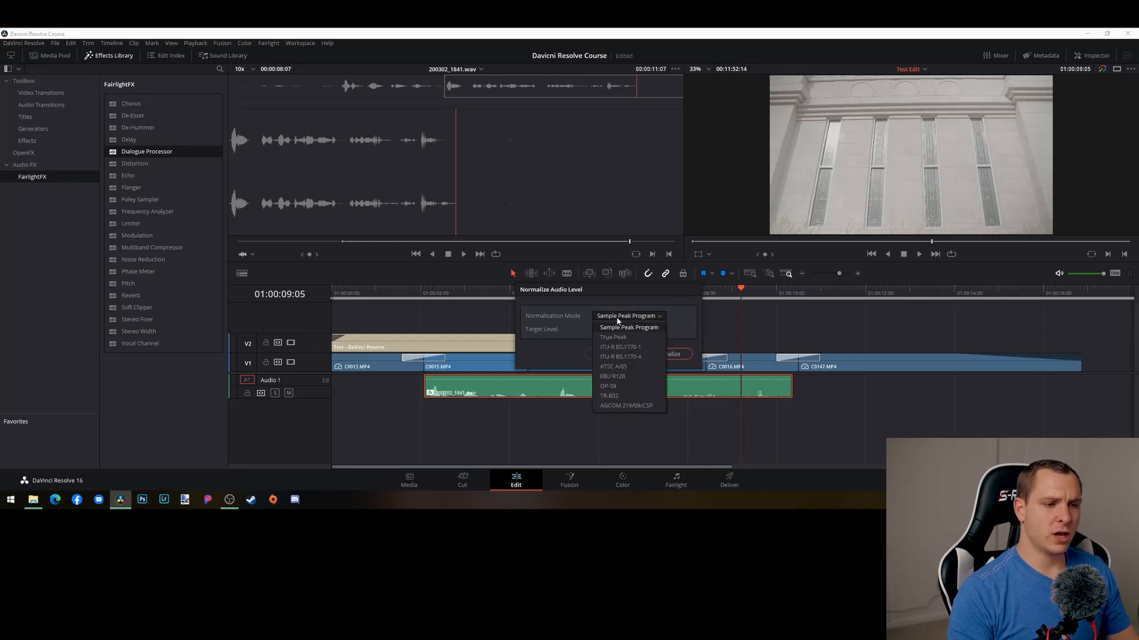
click(562, 353)
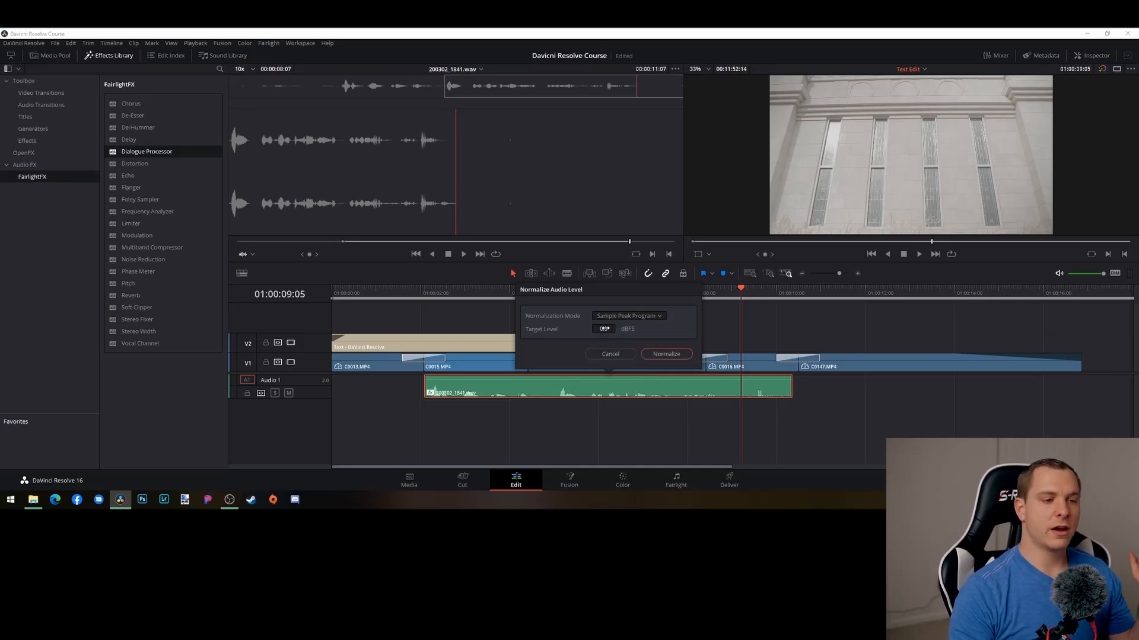
drag(604, 329, 600, 329)
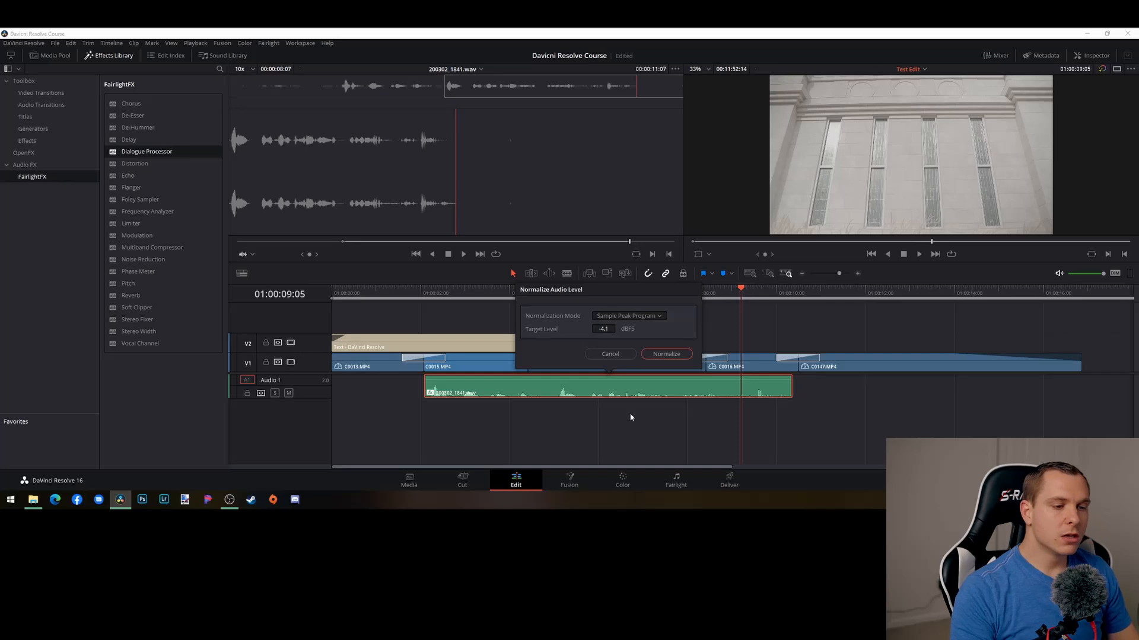
click(666, 354)
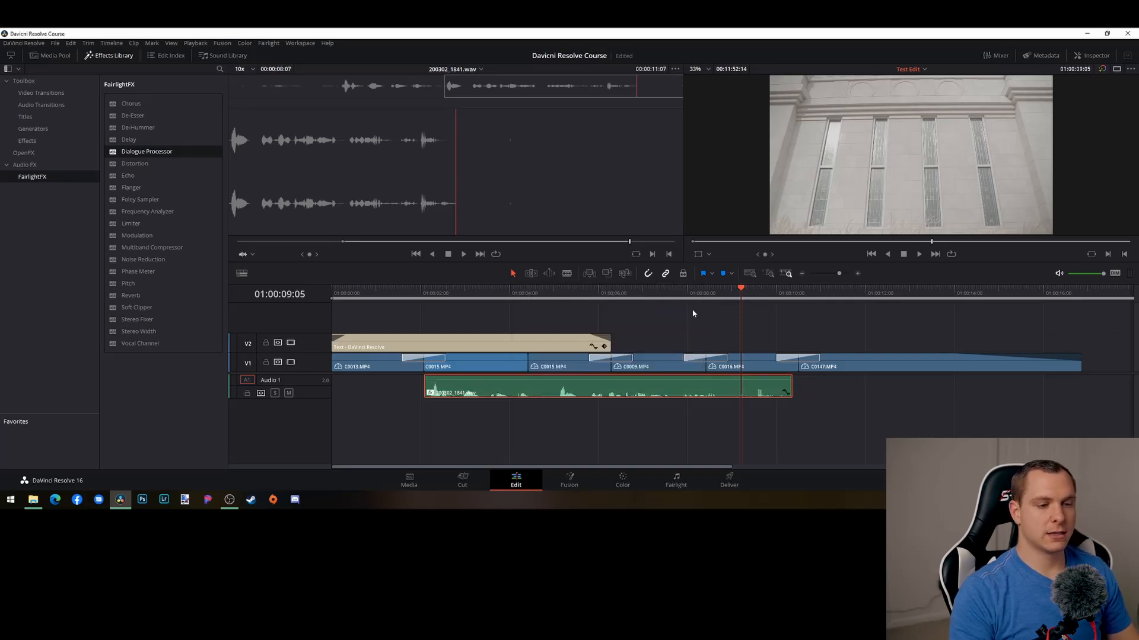
Play the timeline from 01:00:02:02, at the start of the voice clip, to hear the normalized dialogue
drag(621, 310, 428, 320)
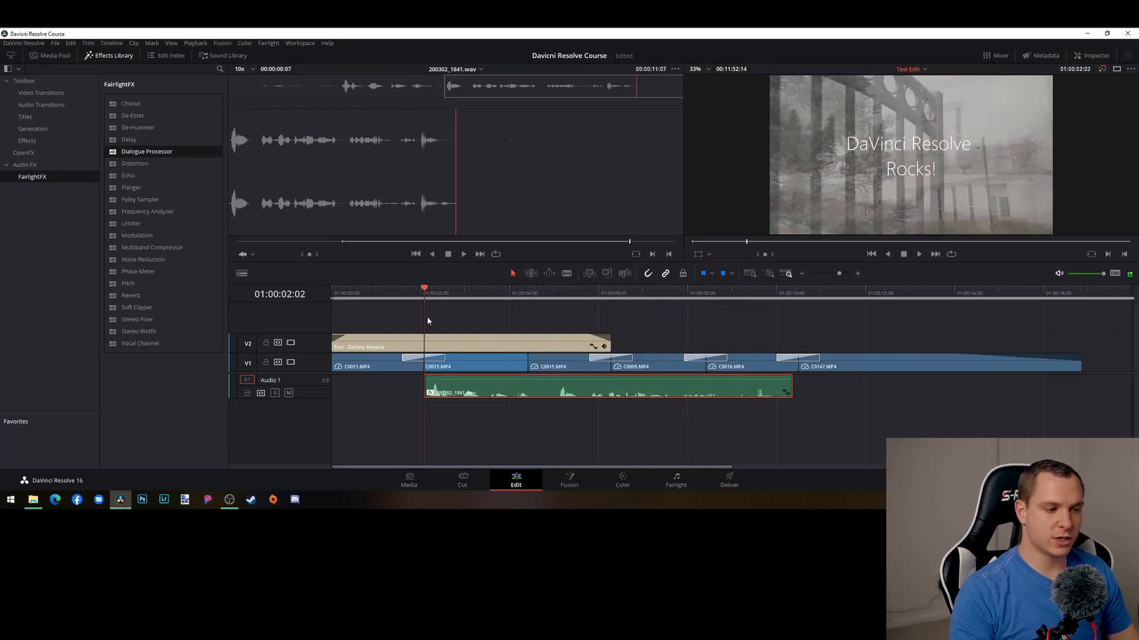
key(space)
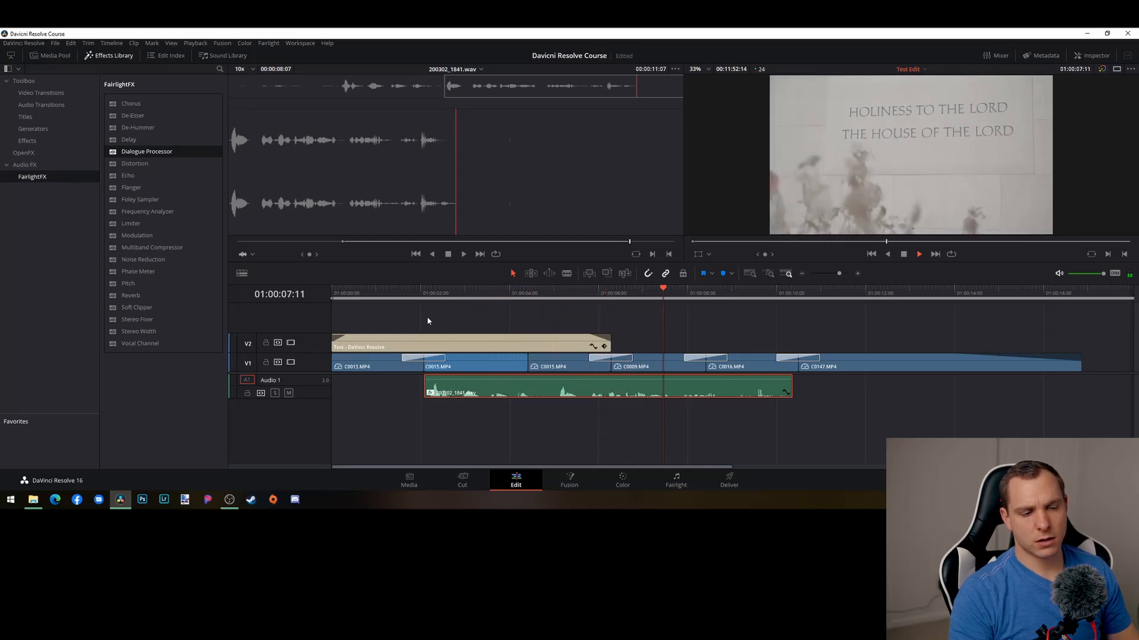
key(space)
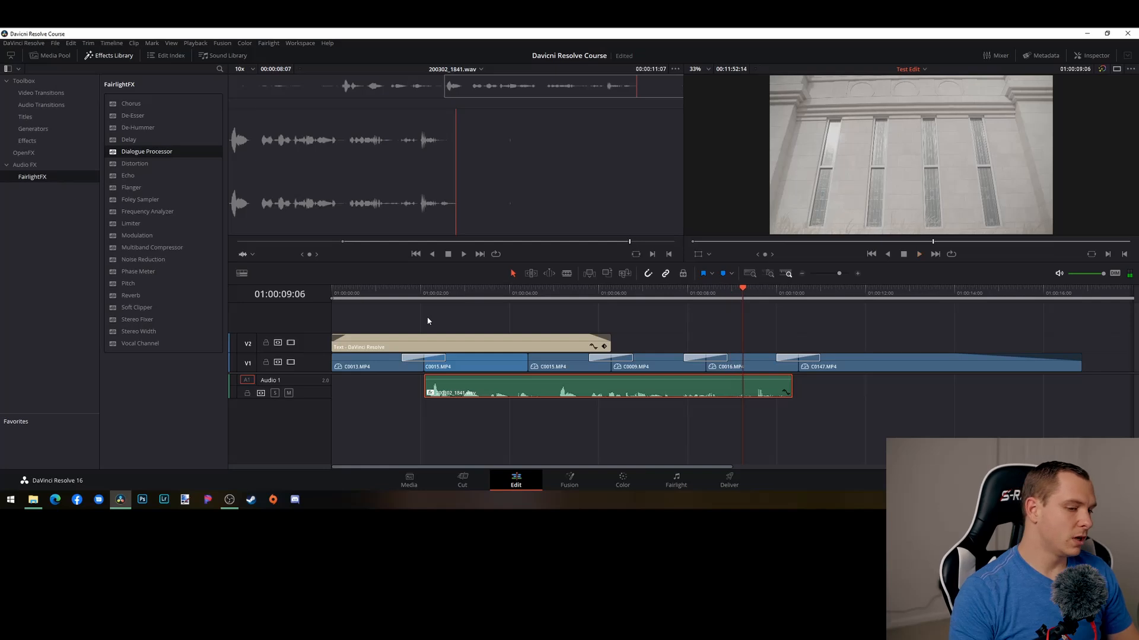
Place the bensound-acousticbreeze.mp3 music from the Media Pool on a new Audio 2 track from the timeline's start
scroll(428, 321, up, 1)
scroll(425, 369, down, 3)
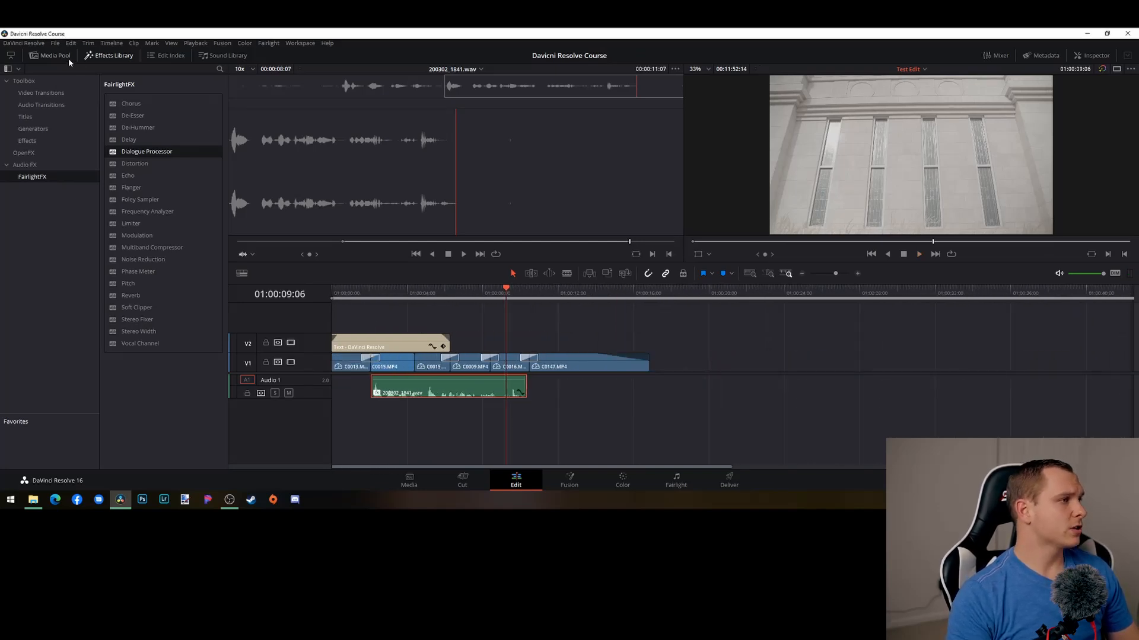
click(105, 57)
click(57, 57)
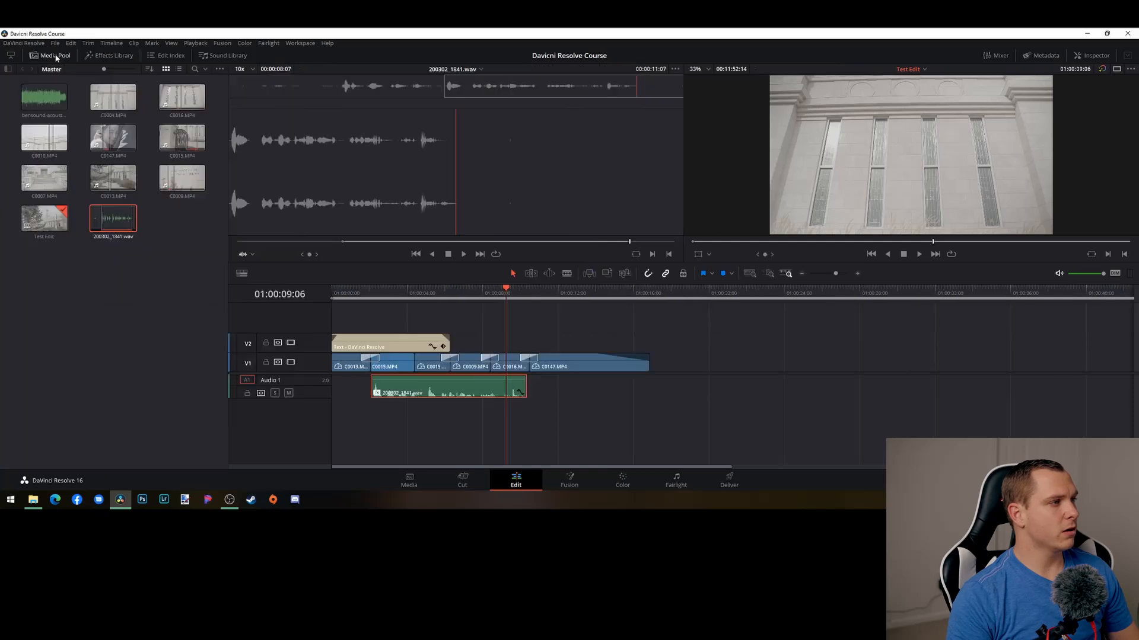
click(170, 242)
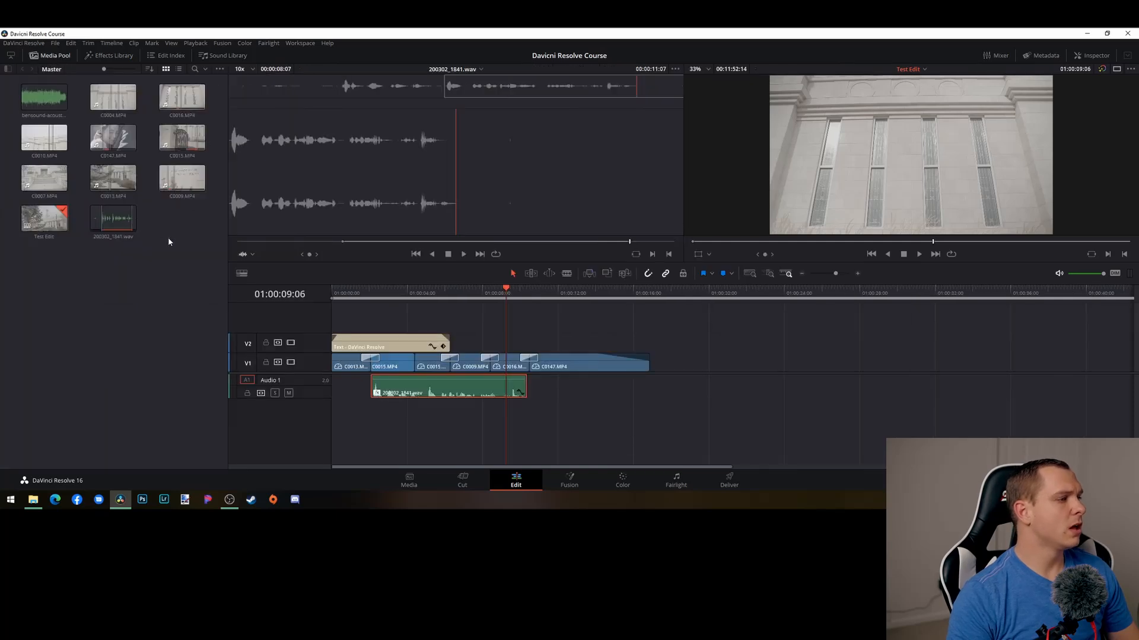
drag(44, 97, 341, 421)
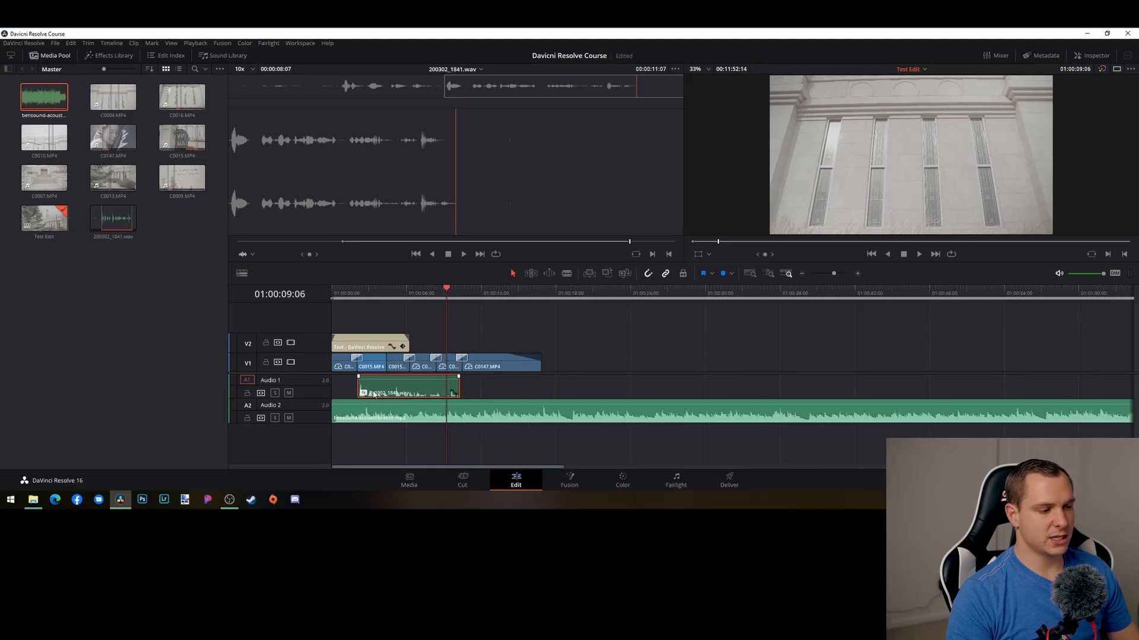
Trim the end of the music clip on Audio 2 to line up with the end of the C0147.MP4 clip
scroll(346, 391, down, 2)
scroll(379, 448, down, 2)
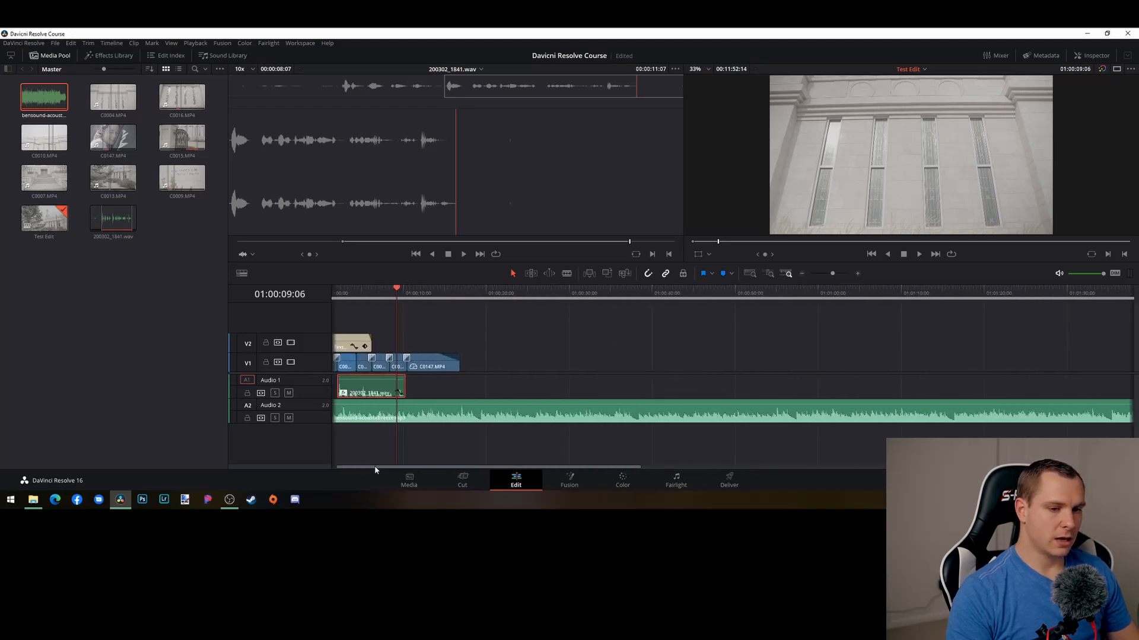
scroll(391, 449, down, 1)
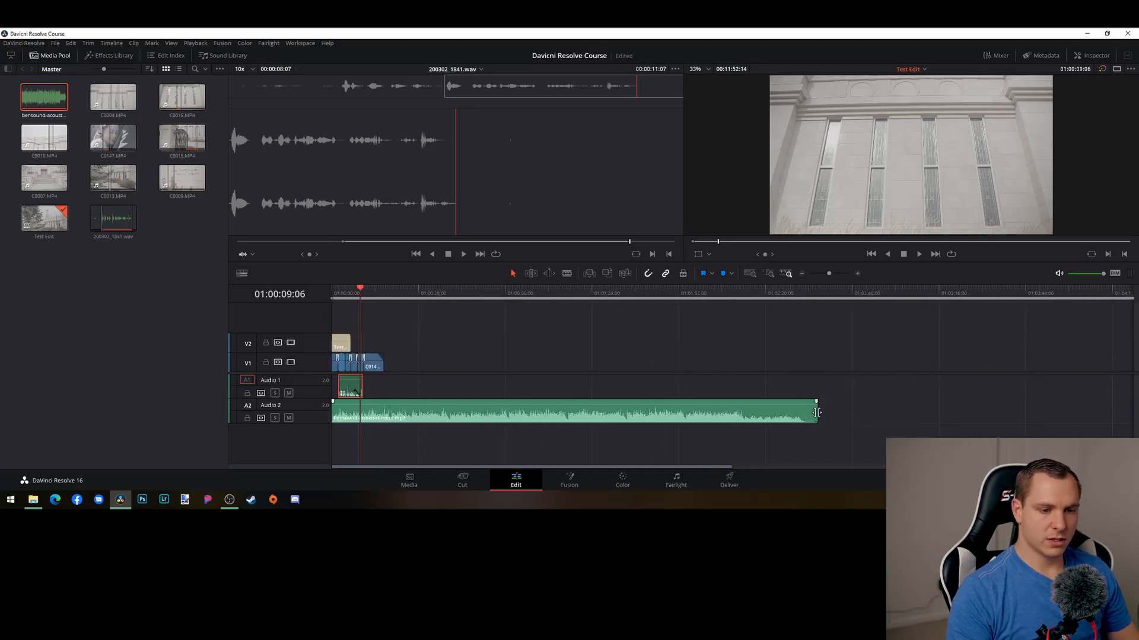
drag(818, 415, 383, 419)
scroll(378, 418, up, 4)
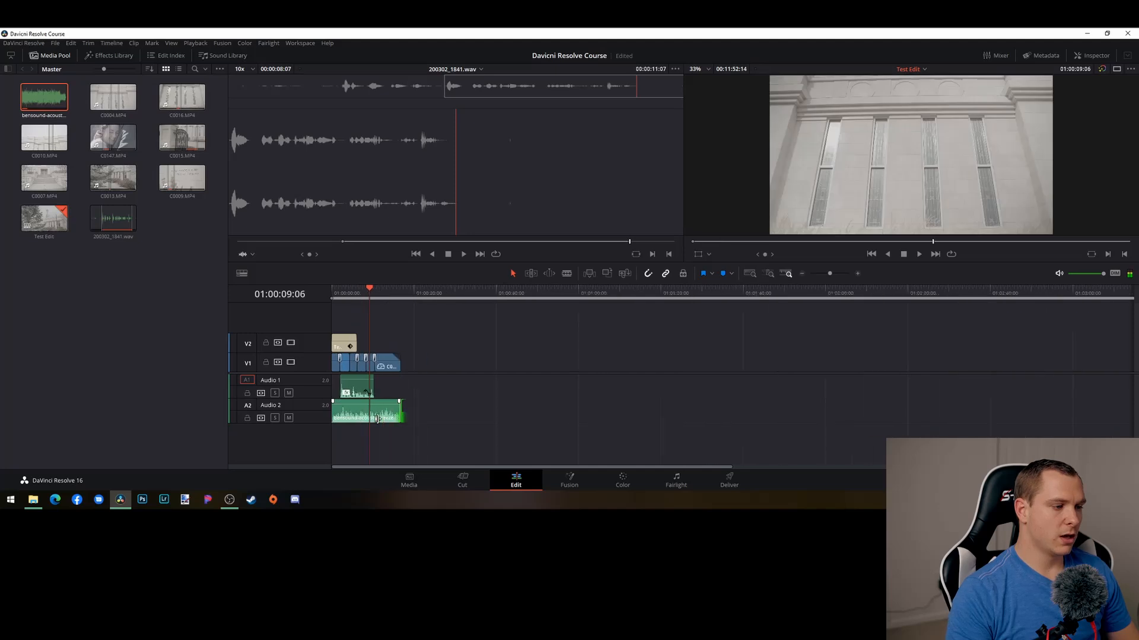
scroll(377, 418, up, 1)
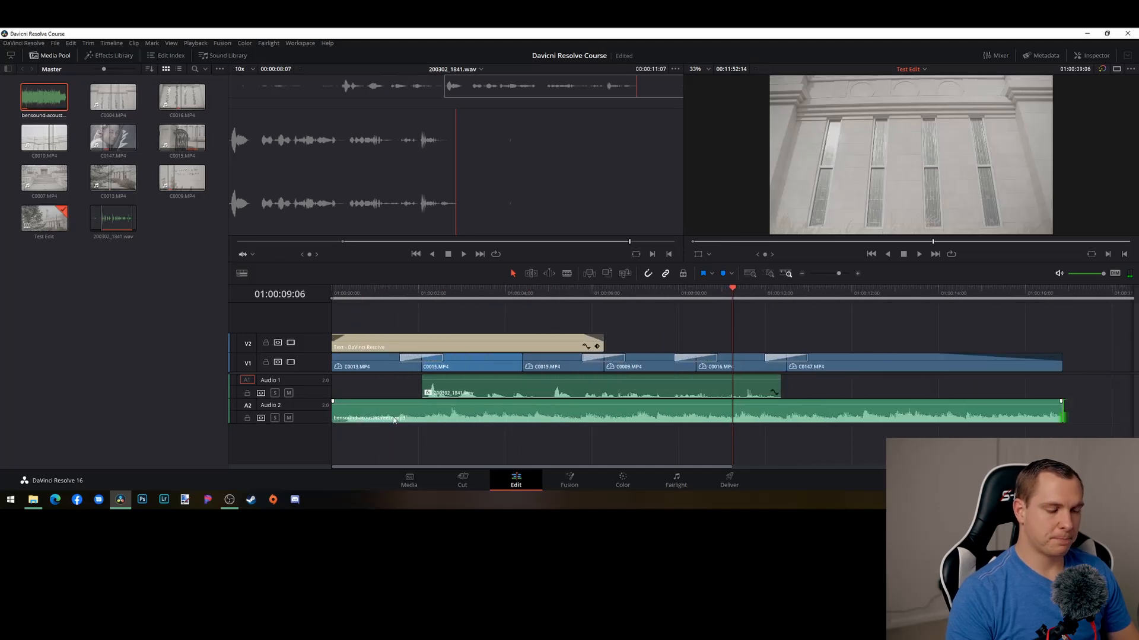
Play the timeline from 01:00:00:00 to hear the music together with the voice recording
drag(729, 294, 315, 319)
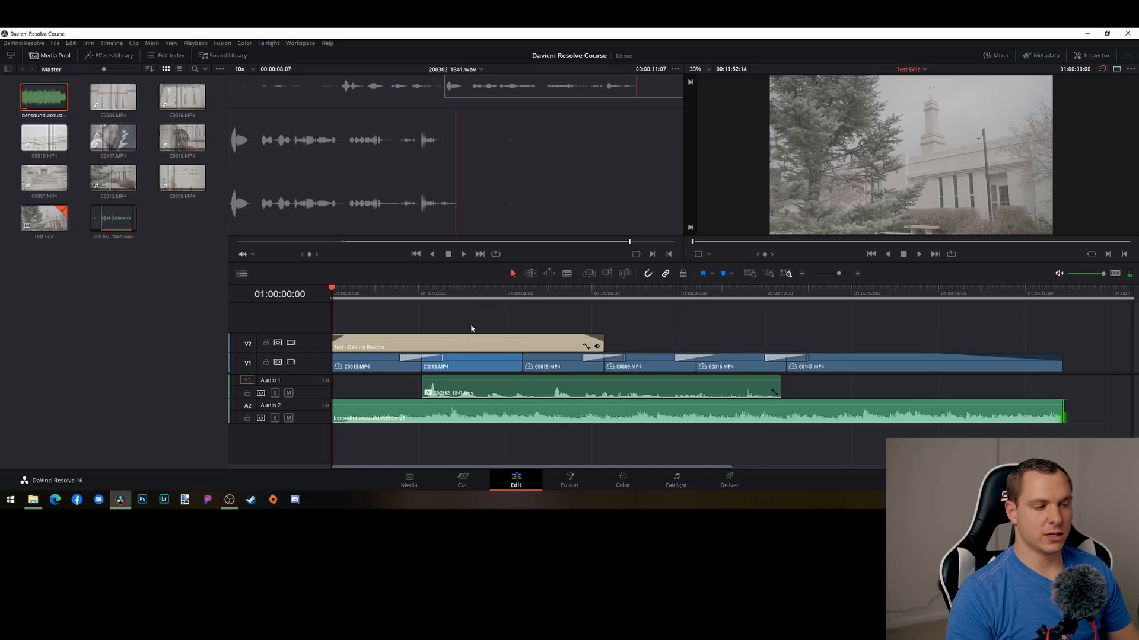
key(space)
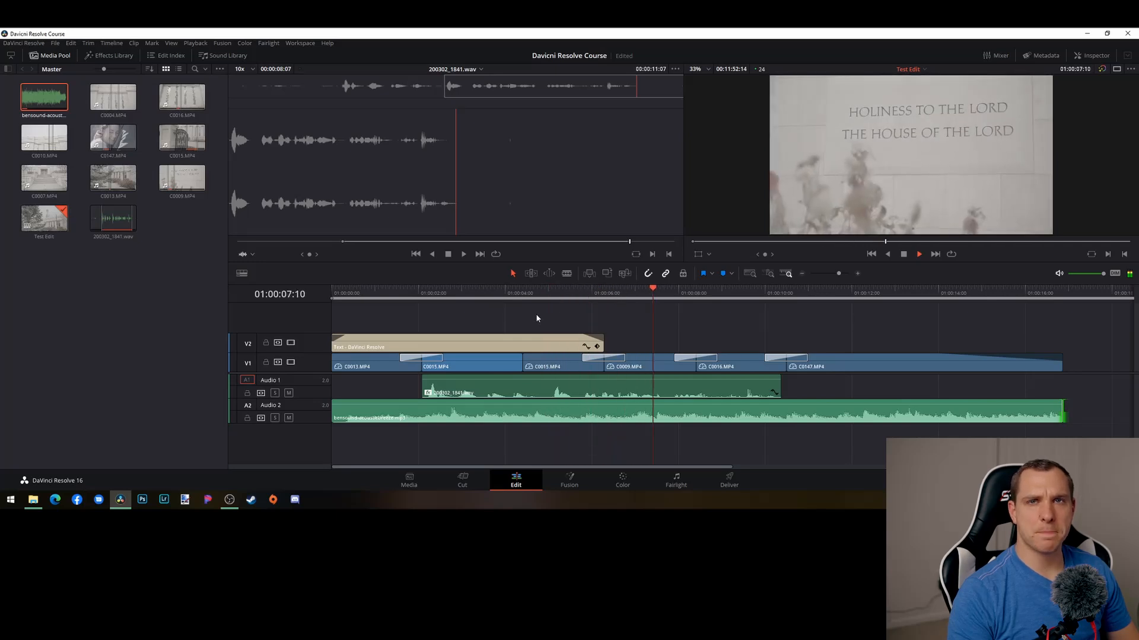
key(space)
Lower the clip volume of bensound-acousticbreeze.mp3 on Audio 2 to -11.91
key(ctrl+minus)
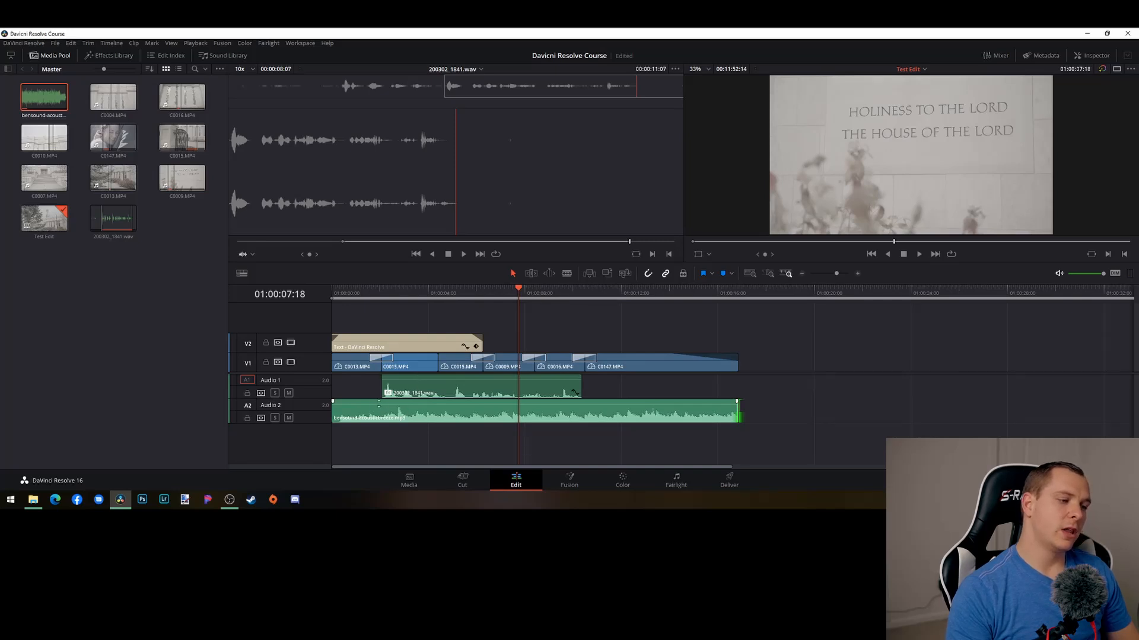
drag(383, 402, 382, 406)
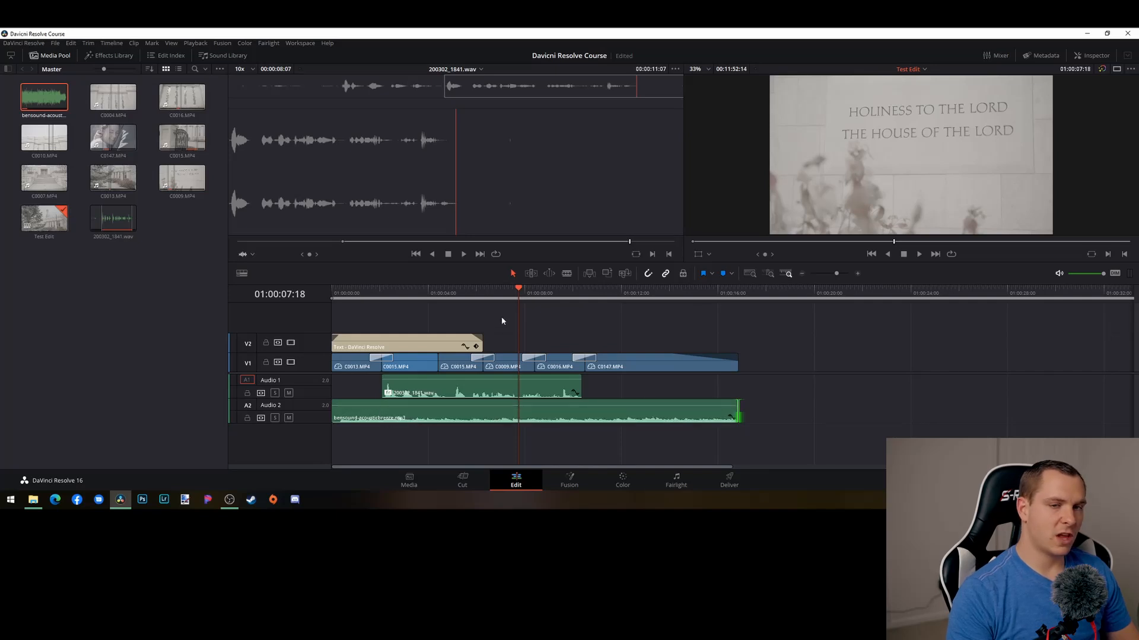
click(476, 414)
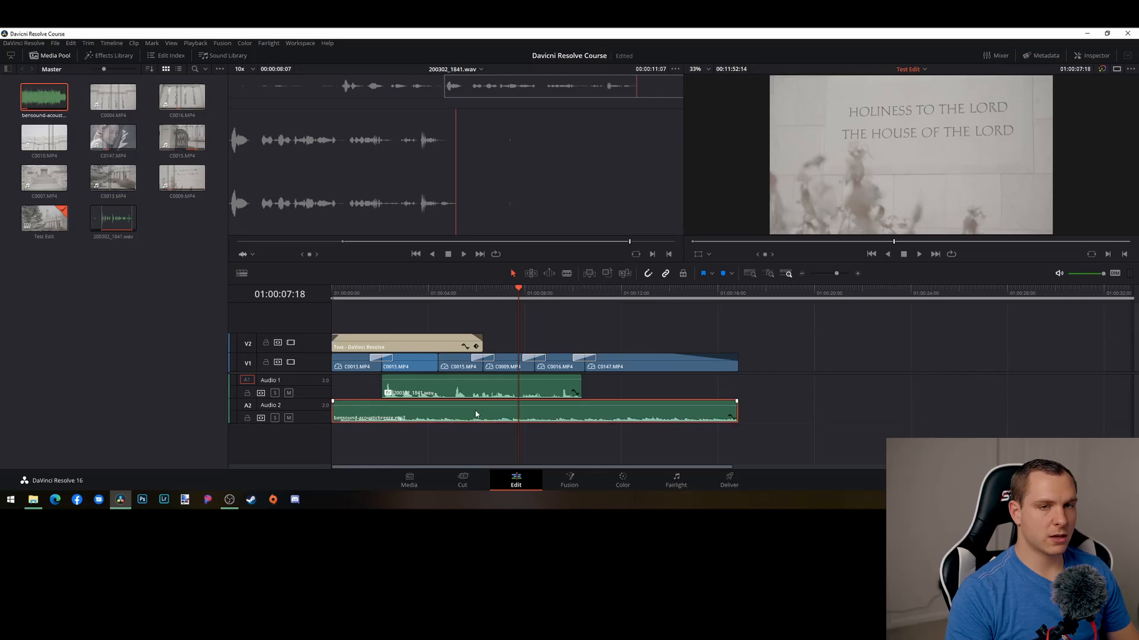
click(1093, 55)
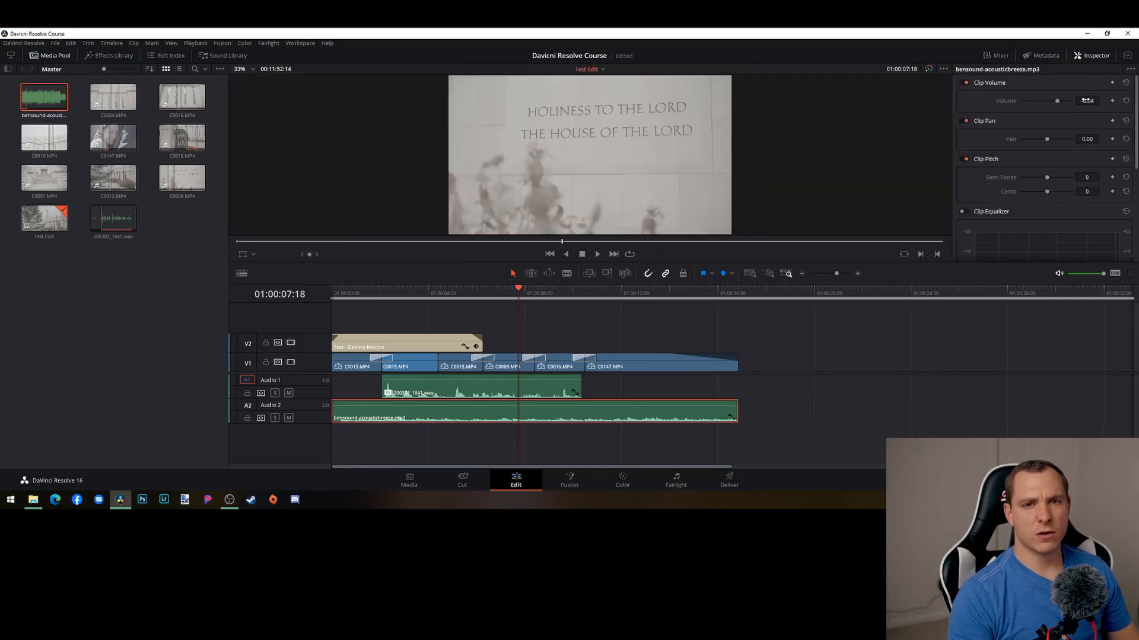
mouse_move(1086, 101)
mouse_down()
mouse_move(1100, 101)
mouse_move(1058, 102)
mouse_move(1082, 101)
mouse_move(1070, 101)
mouse_up()
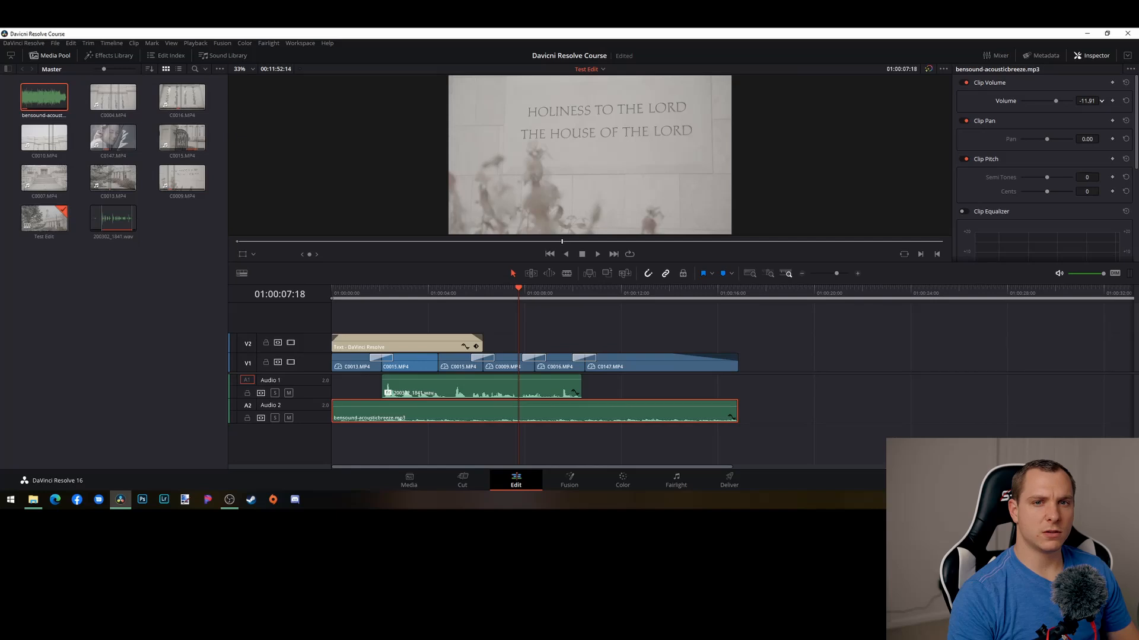
click(829, 329)
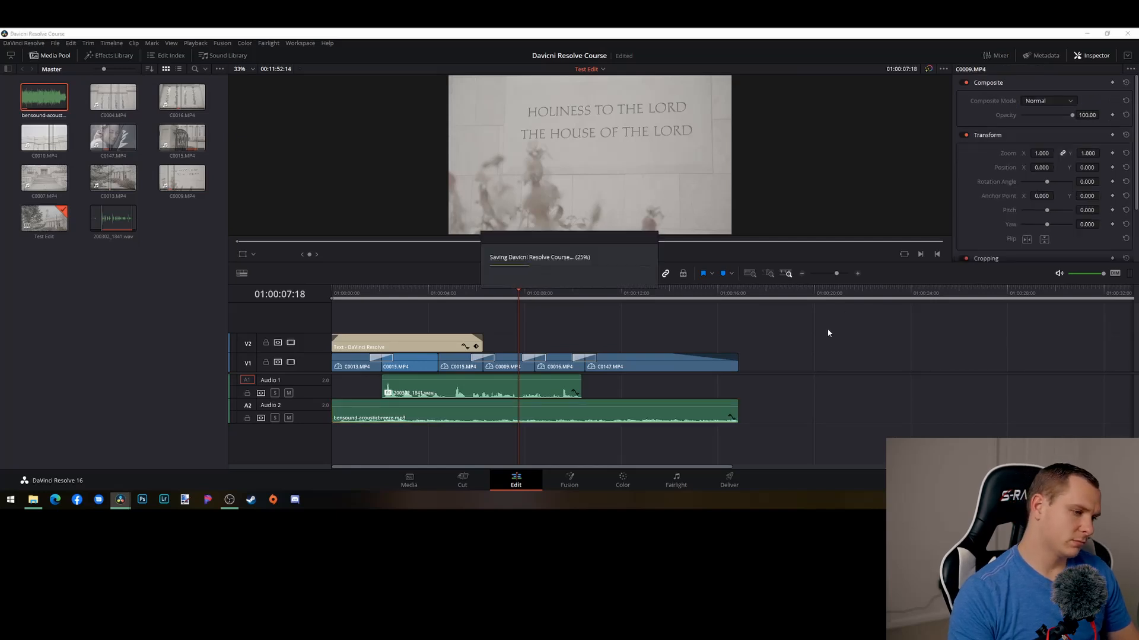
Play the timeline from its start to about 01:00:09:07 to check the lowered music against the voice
drag(509, 299, 333, 299)
key(space)
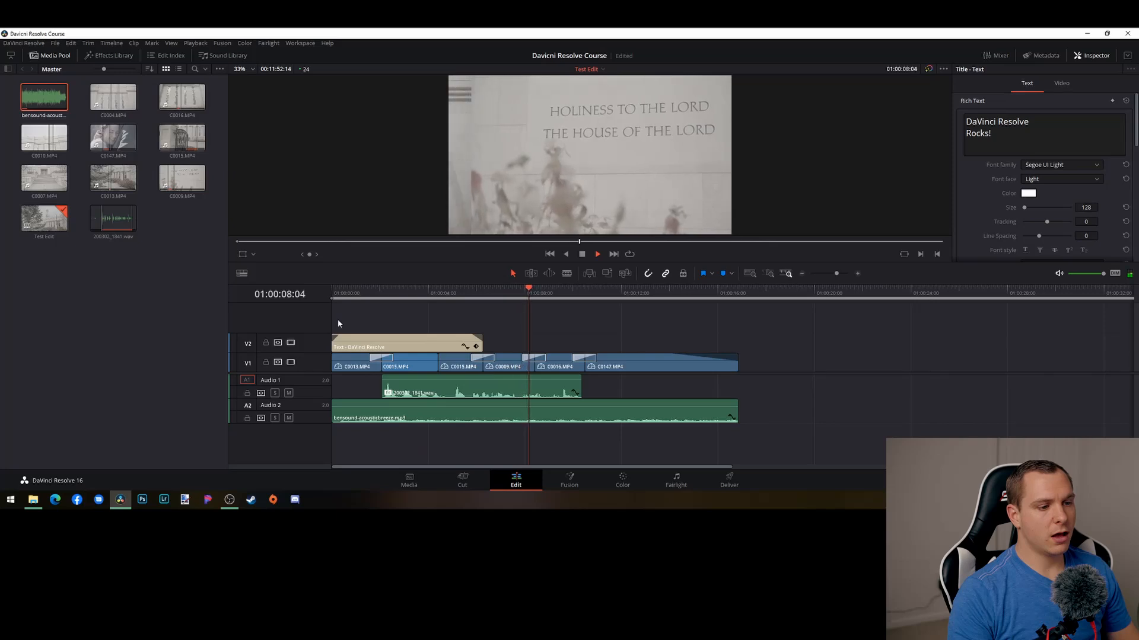
key(space)
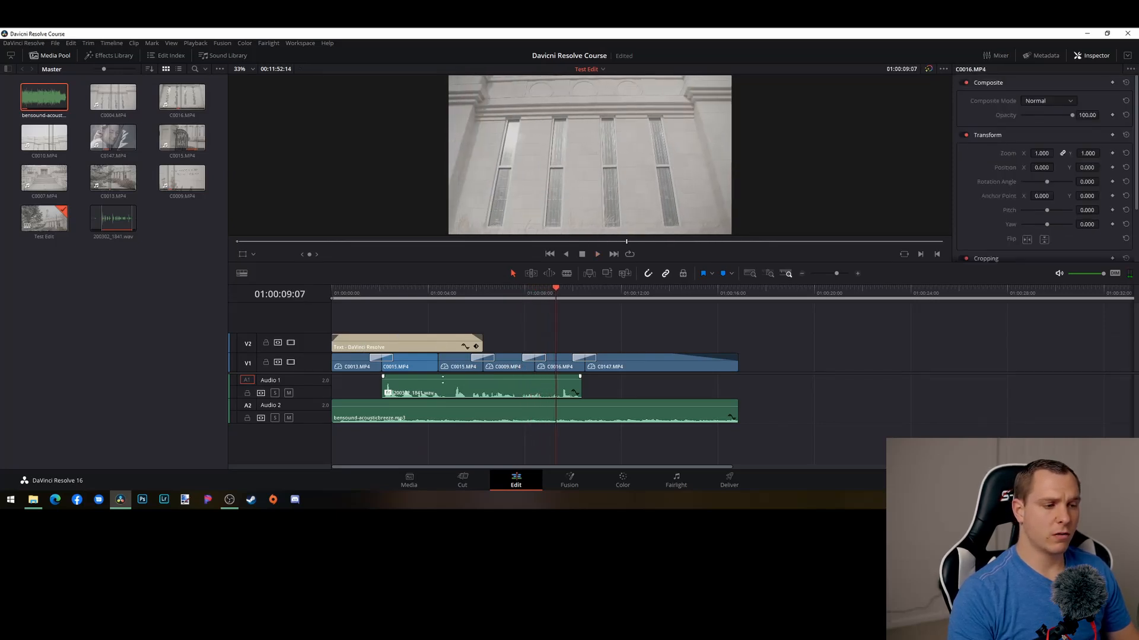
scroll(443, 379, up, 4)
scroll(440, 383, down, 3)
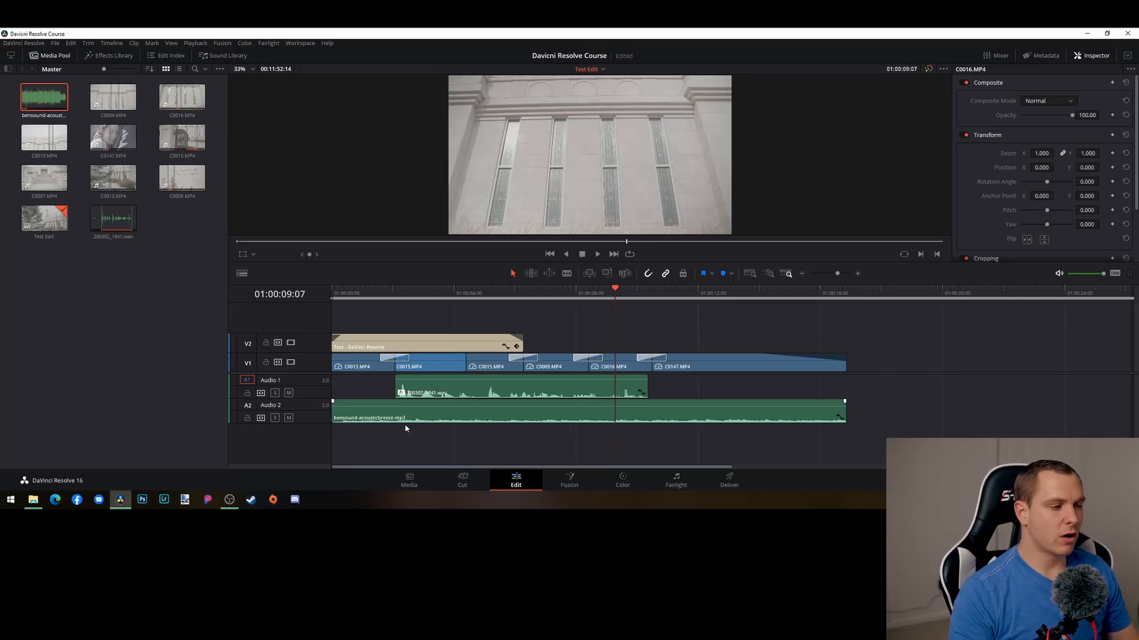
scroll(399, 425, up, 2)
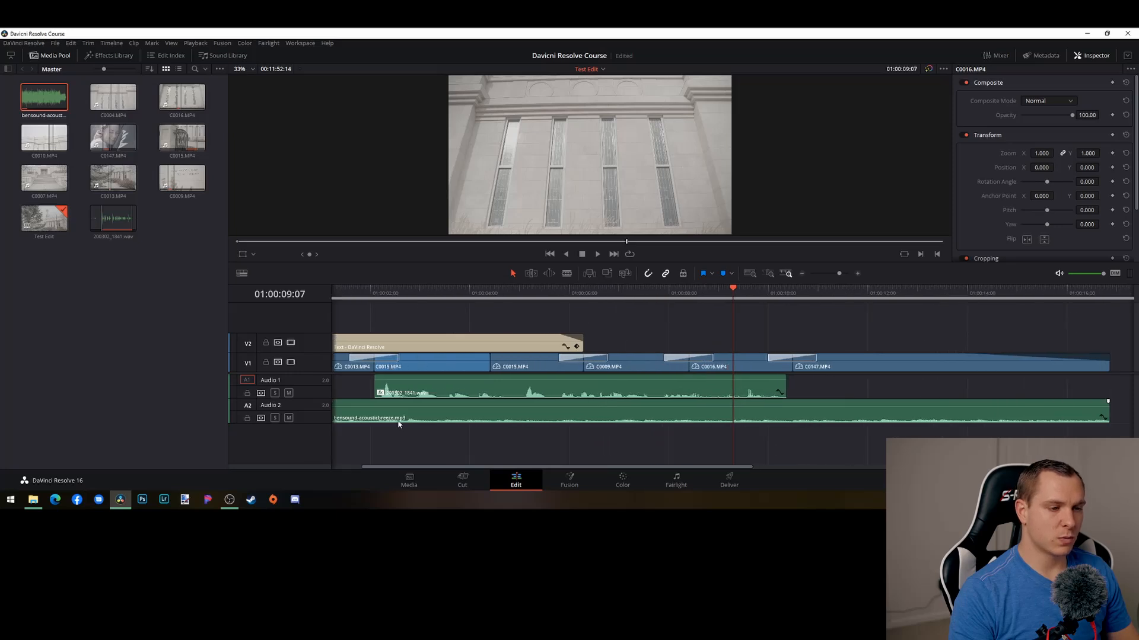
scroll(398, 424, down, 2)
scroll(398, 423, down, 3)
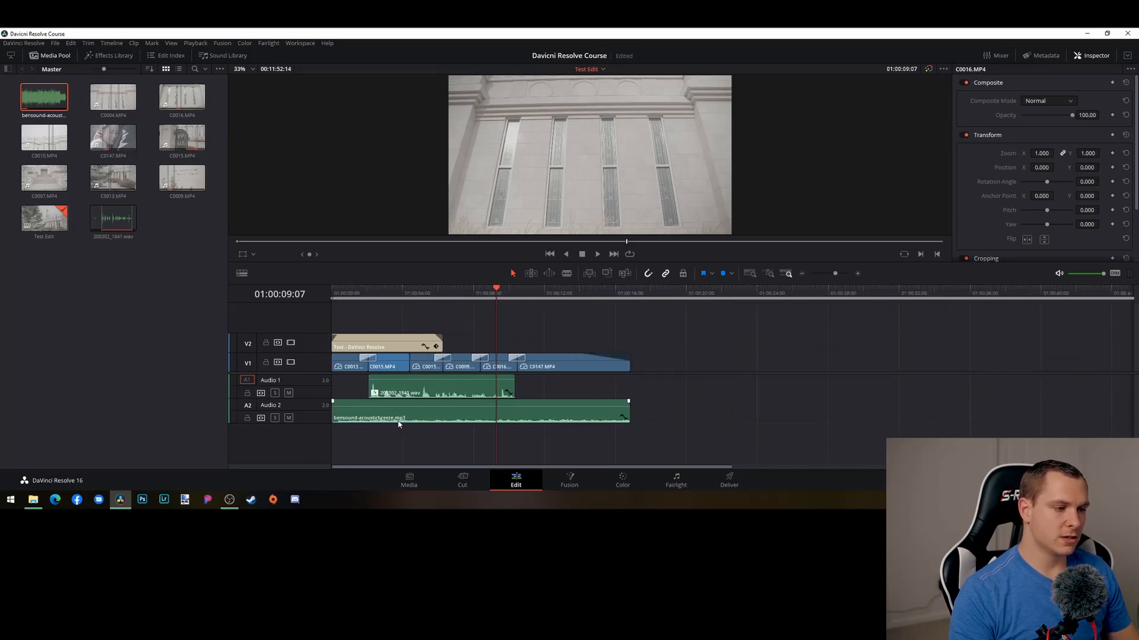
Play the opening of the timeline from 01:00:00:00 to about 01:00:03:10 to review the title, voice and music
key(Home)
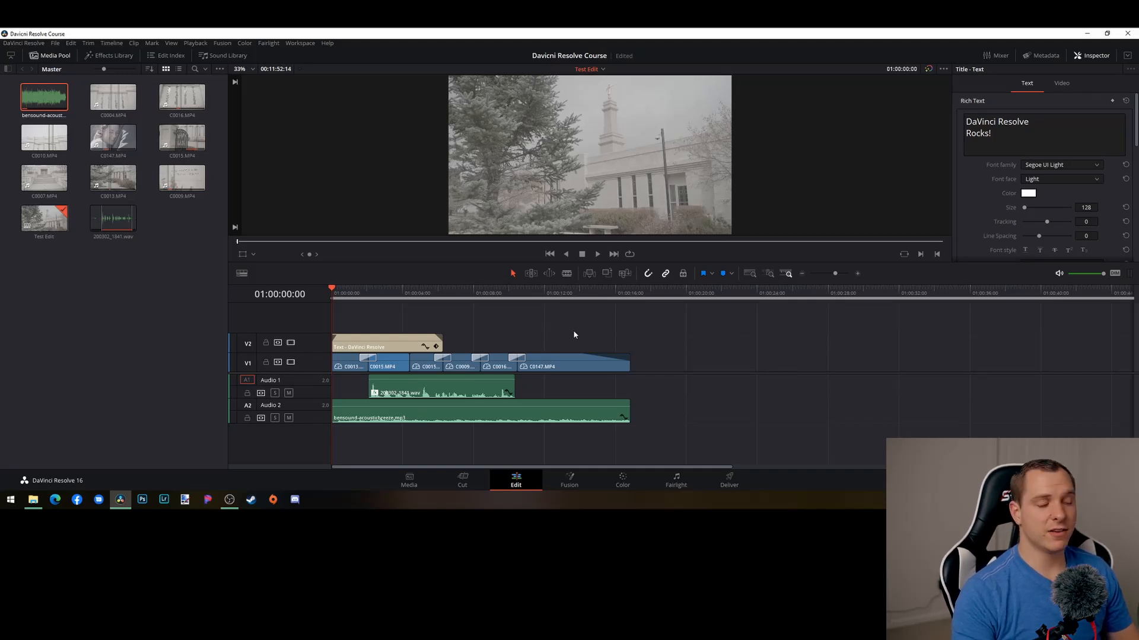
key(space)
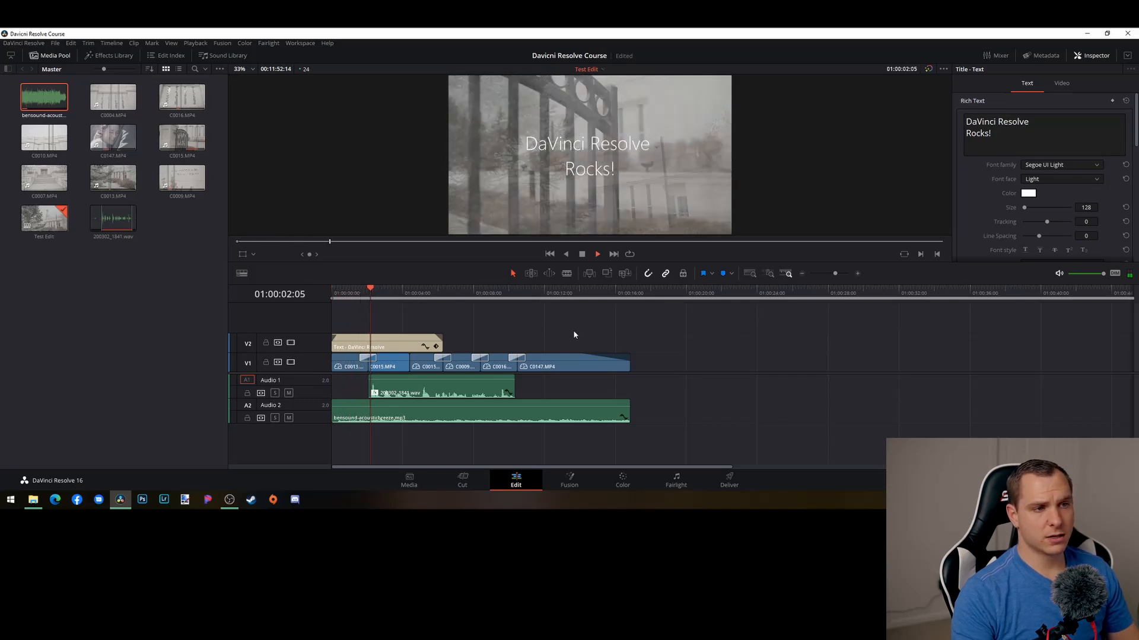
key(space)
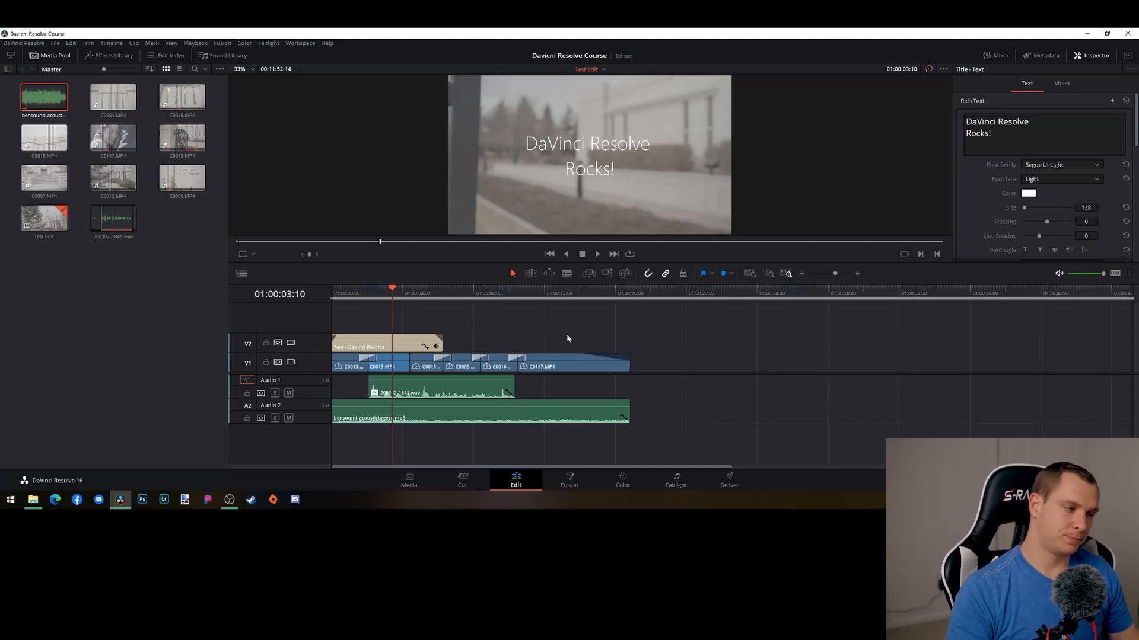
scroll(405, 351, up, 4)
scroll(405, 350, down, 1)
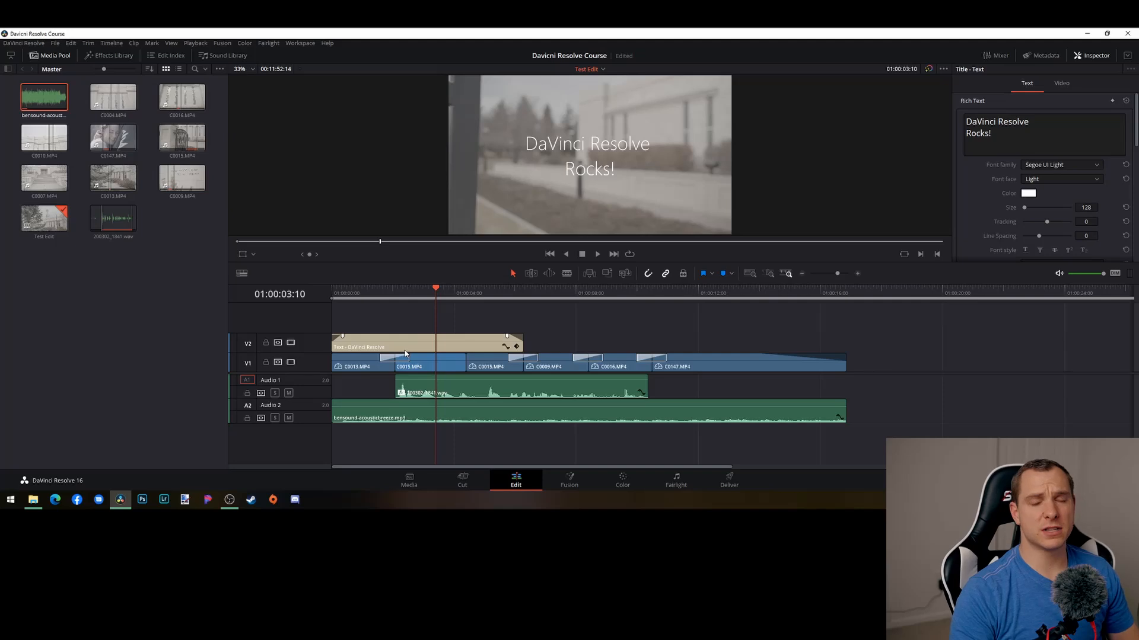